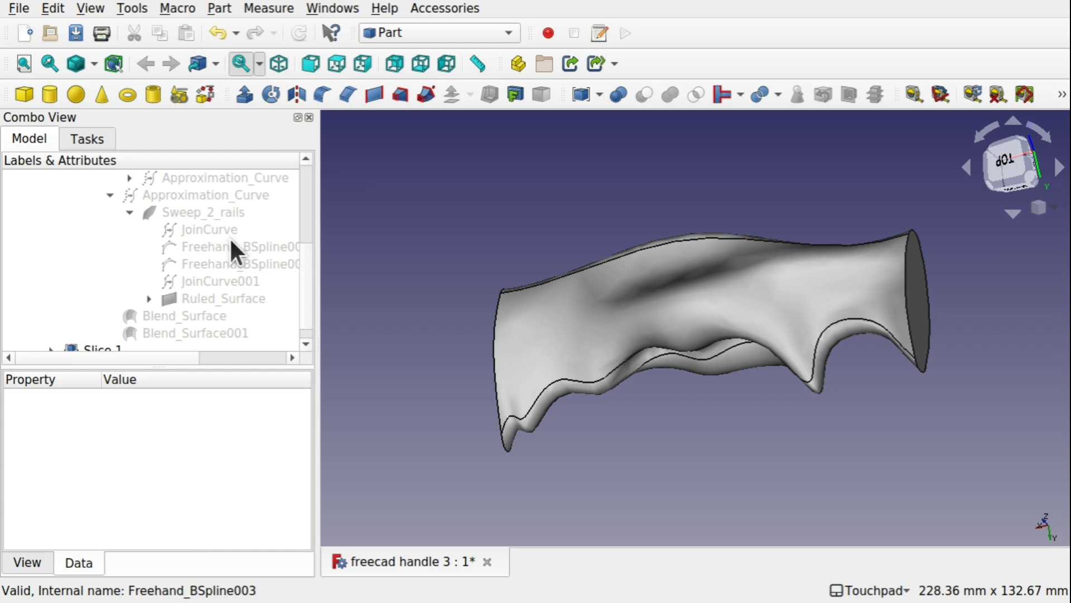
Open Freehand_BSpline003 for editing and show it together with Freehand_BSpline002, JoinCurve001 and JoinCurve
click(212, 248)
double_click(210, 246)
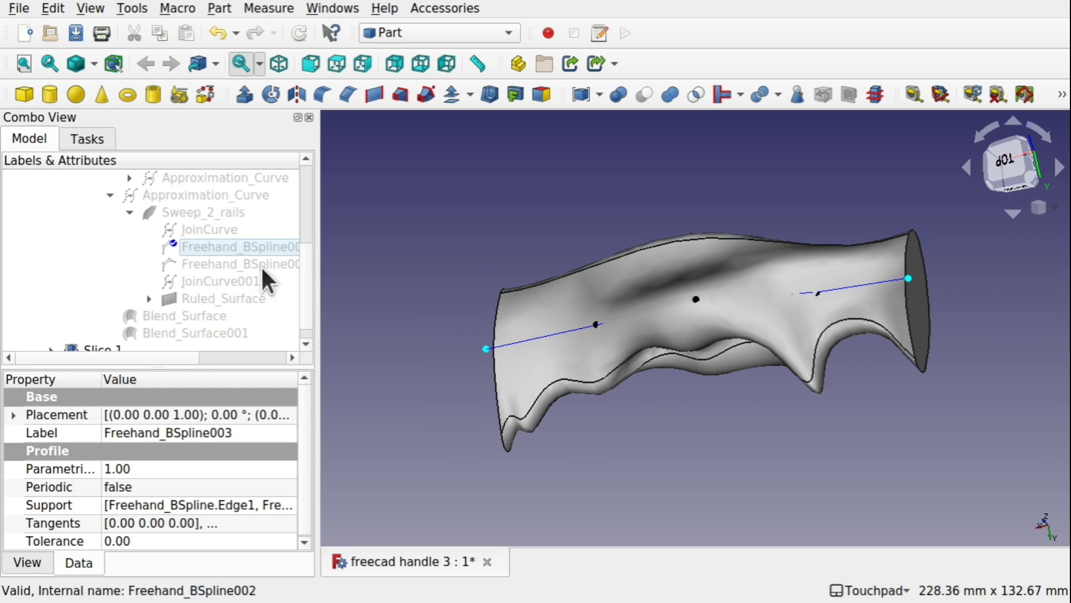
click(248, 251)
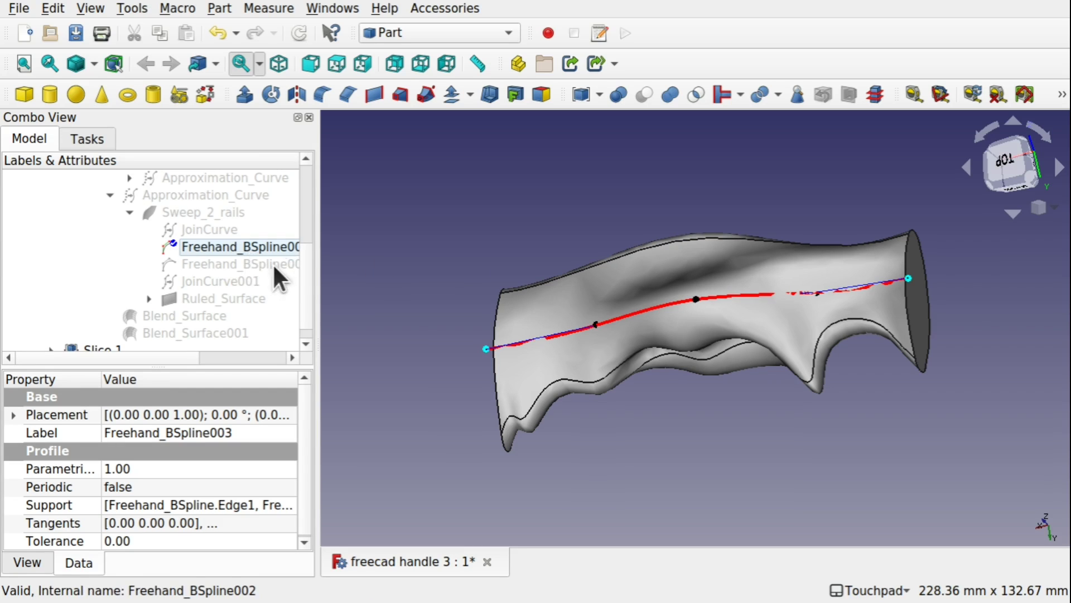
click(257, 265)
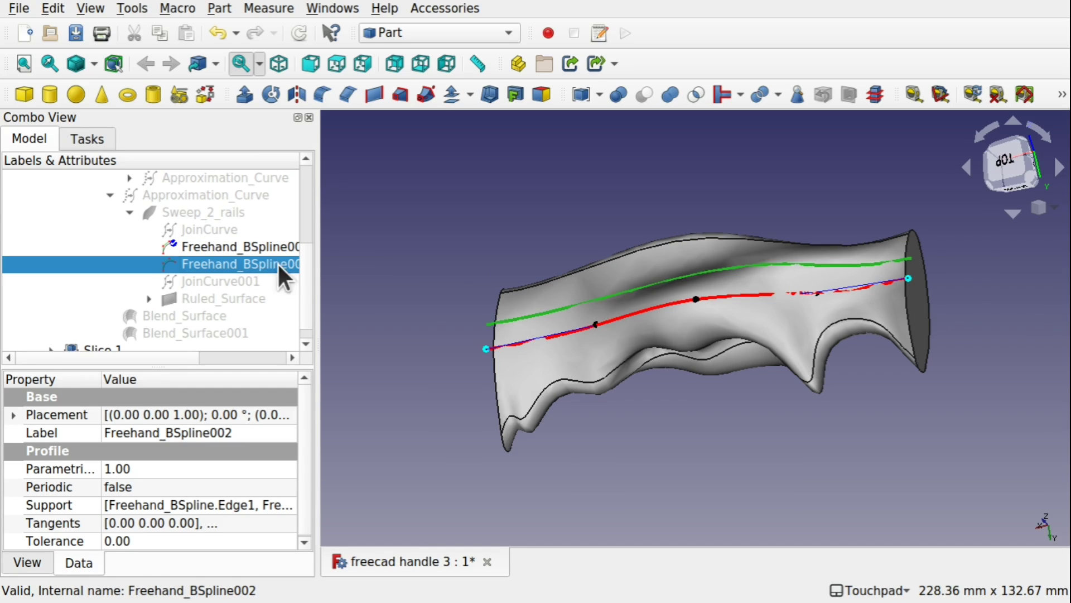
click(253, 278)
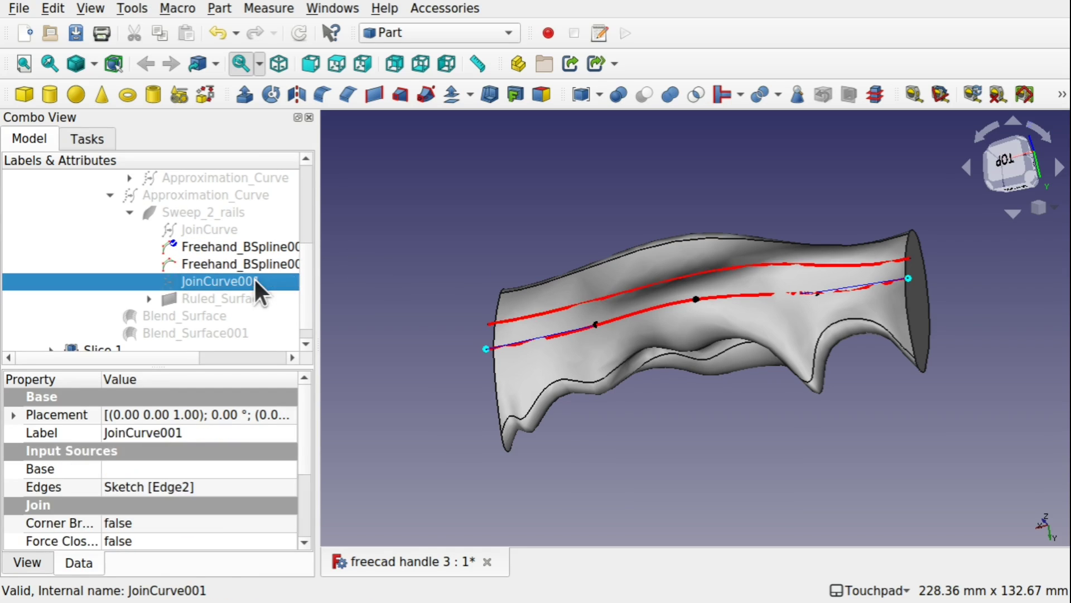
click(221, 231)
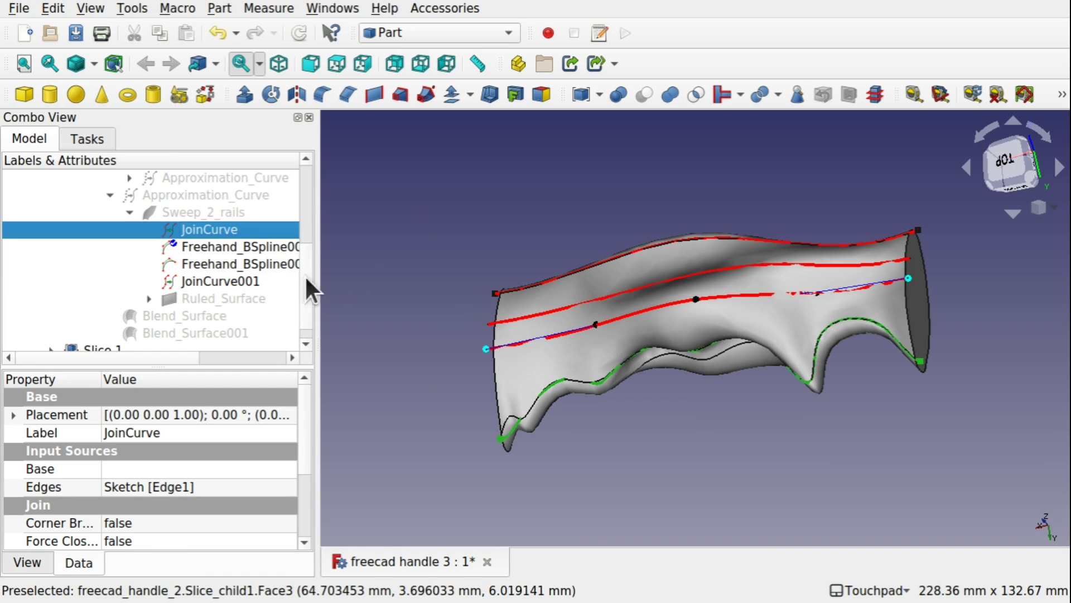
Hide the Slice.1 solid and show the Approximation_Curve surface along with its guide curves
middle_drag(561, 309, 569, 239)
scroll(302, 274, down, 1)
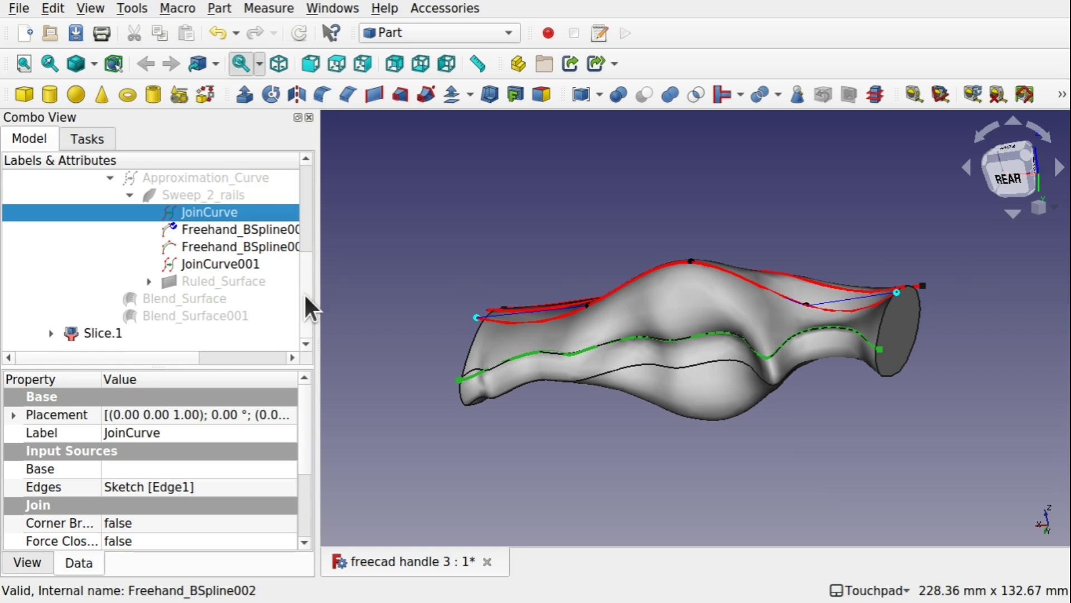
click(118, 330)
key(space)
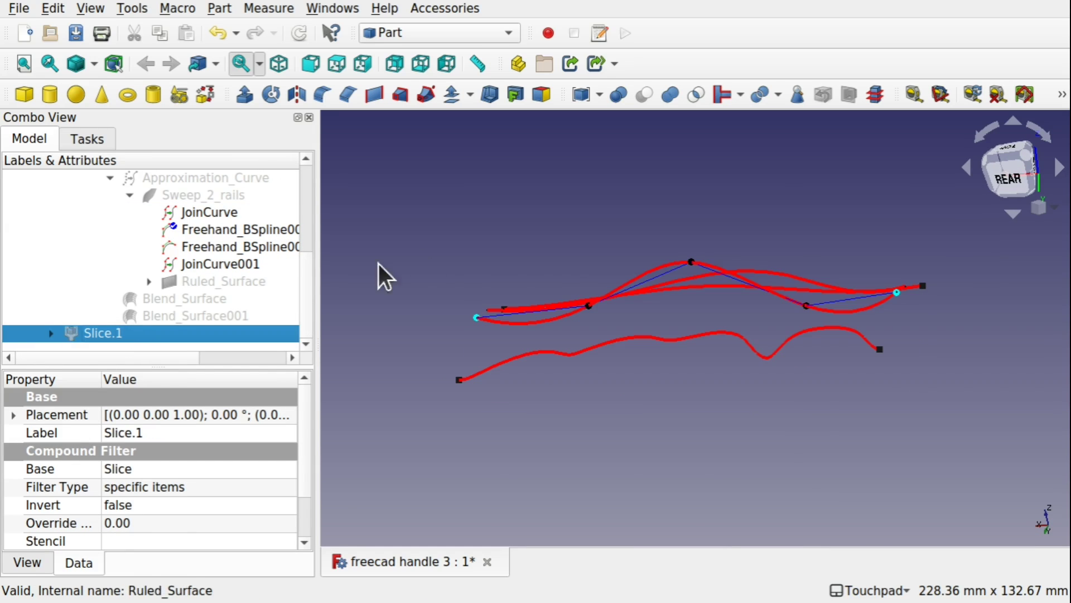
middle_drag(516, 251, 564, 303)
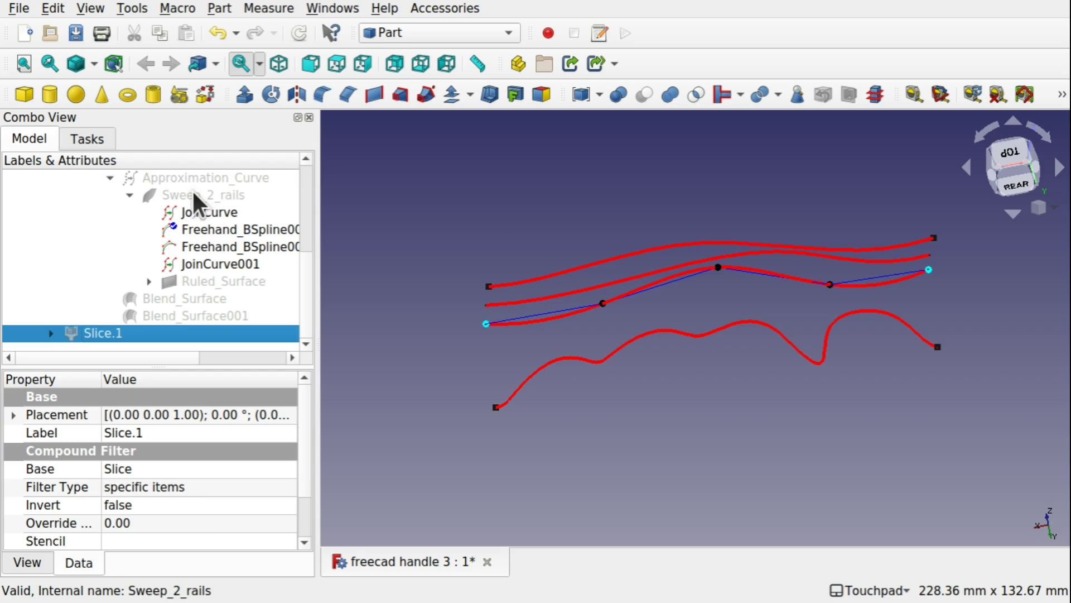
click(209, 179)
key(space)
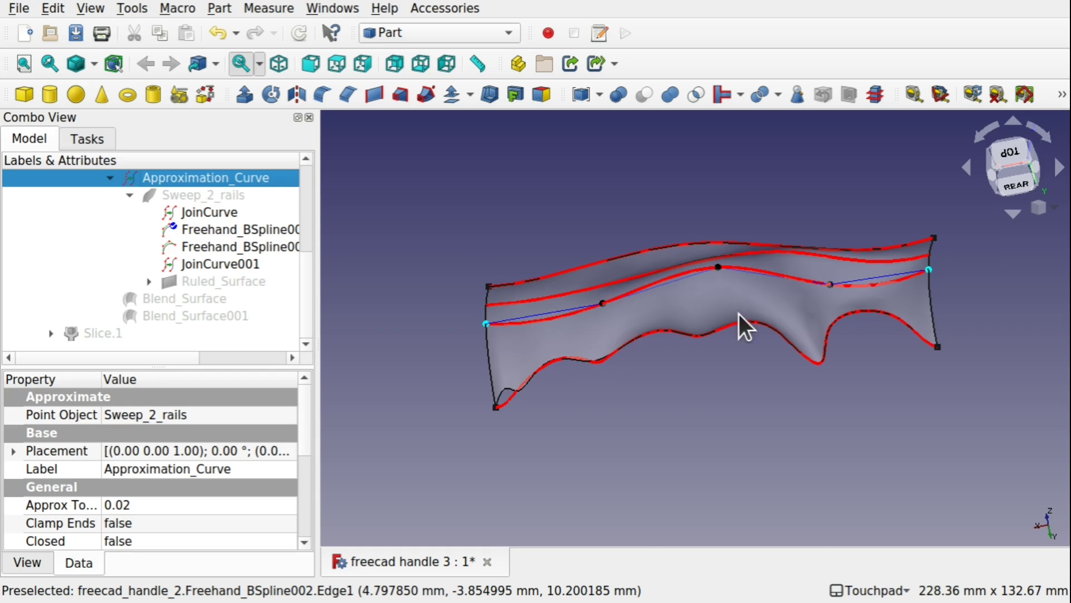
Examine the Approximation_Curve surface from several angles and review its approximation and display properties, including transparency
mouse_move(739, 313)
middle_down()
mouse_move(739, 206)
mouse_move(736, 328)
middle_up()
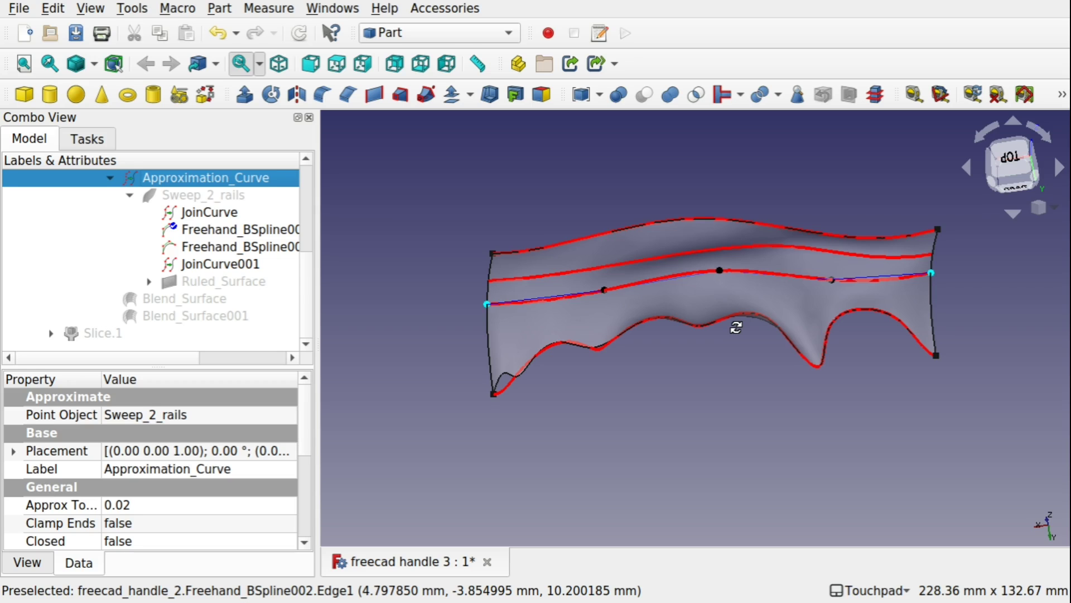
middle_drag(736, 328, 691, 243)
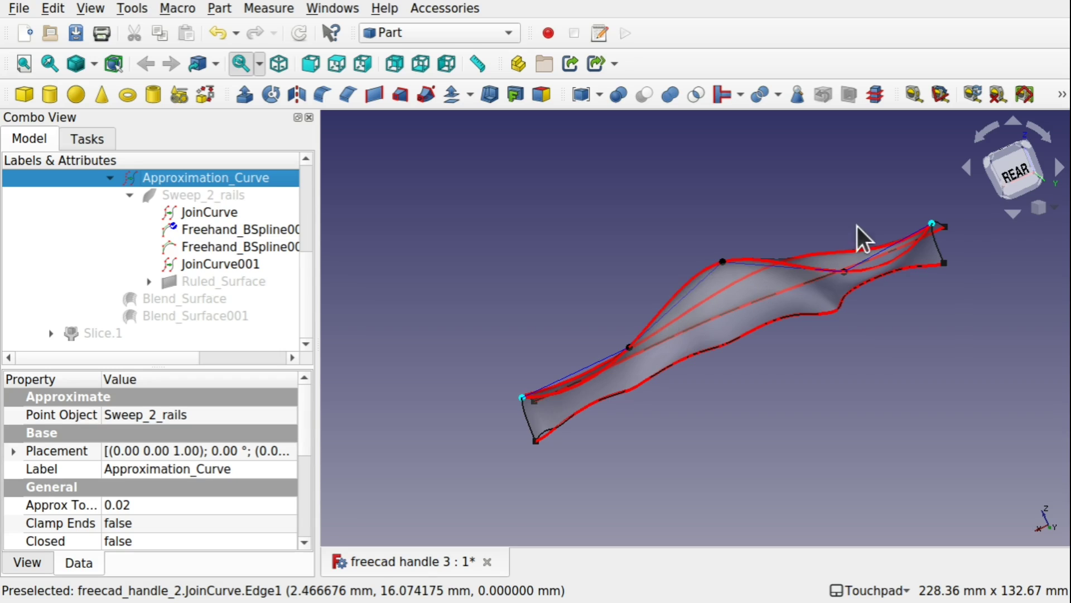
middle_drag(770, 292, 773, 306)
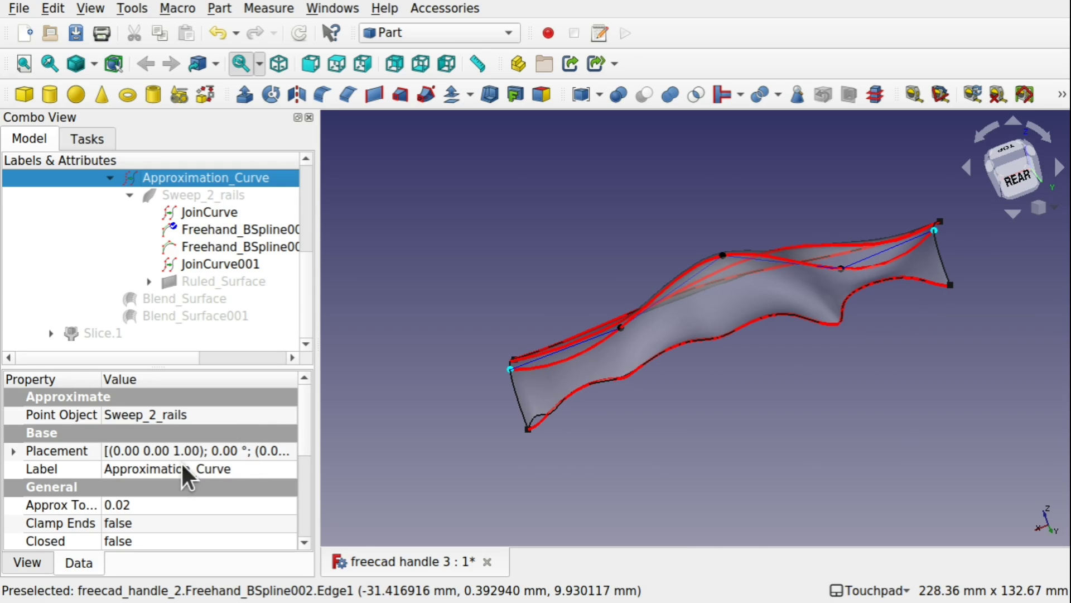
drag(307, 453, 307, 504)
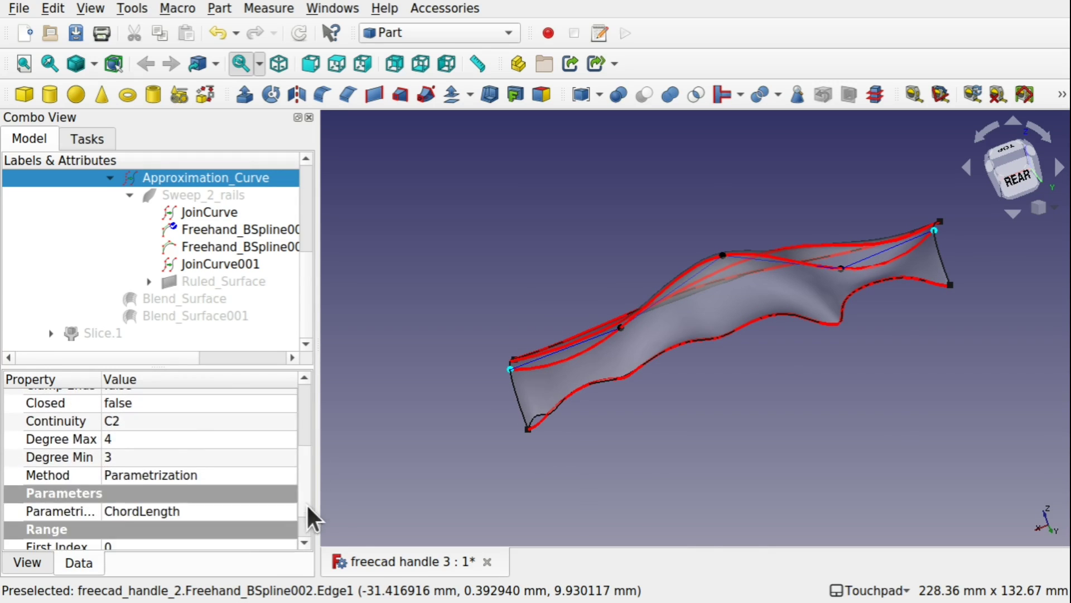
click(33, 562)
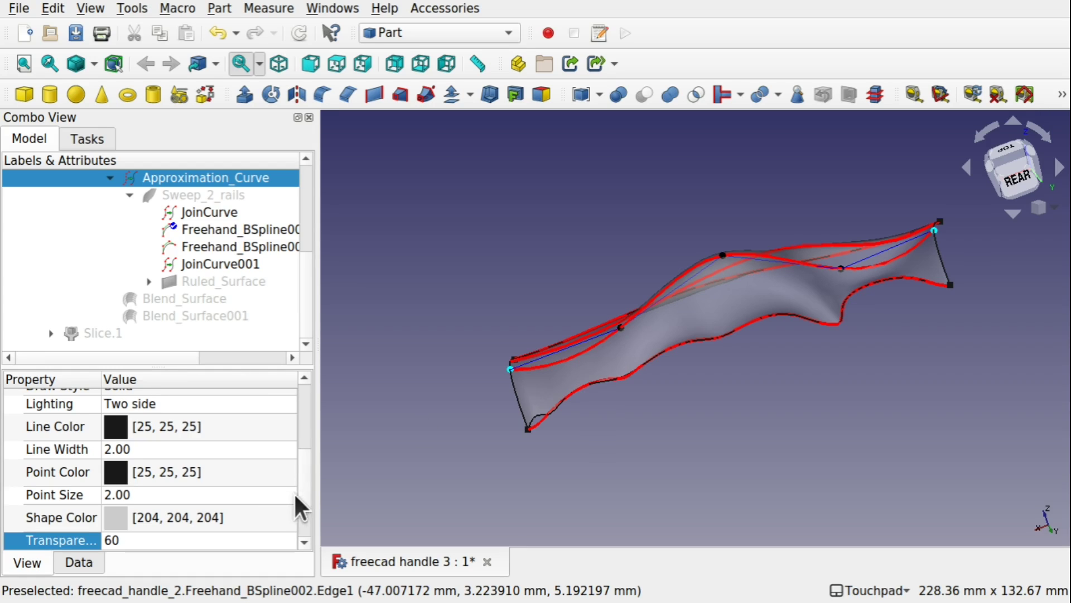
scroll(304, 491, down, 1)
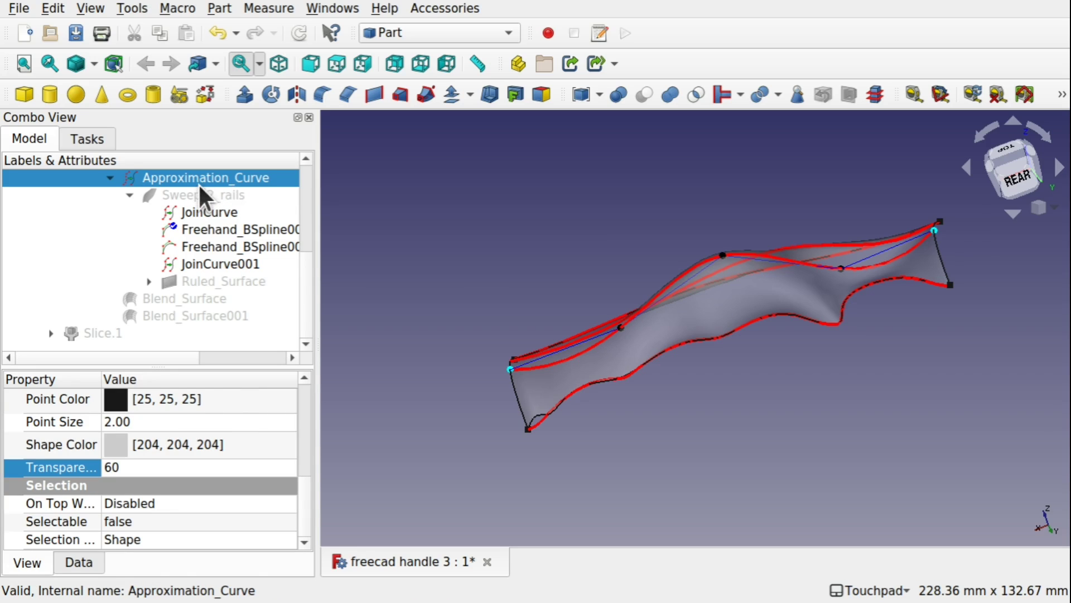
Lower the middle control point of Freehand_BSpline003 to flatten the curve's hump, and finish editing the spline
drag(723, 255, 732, 282)
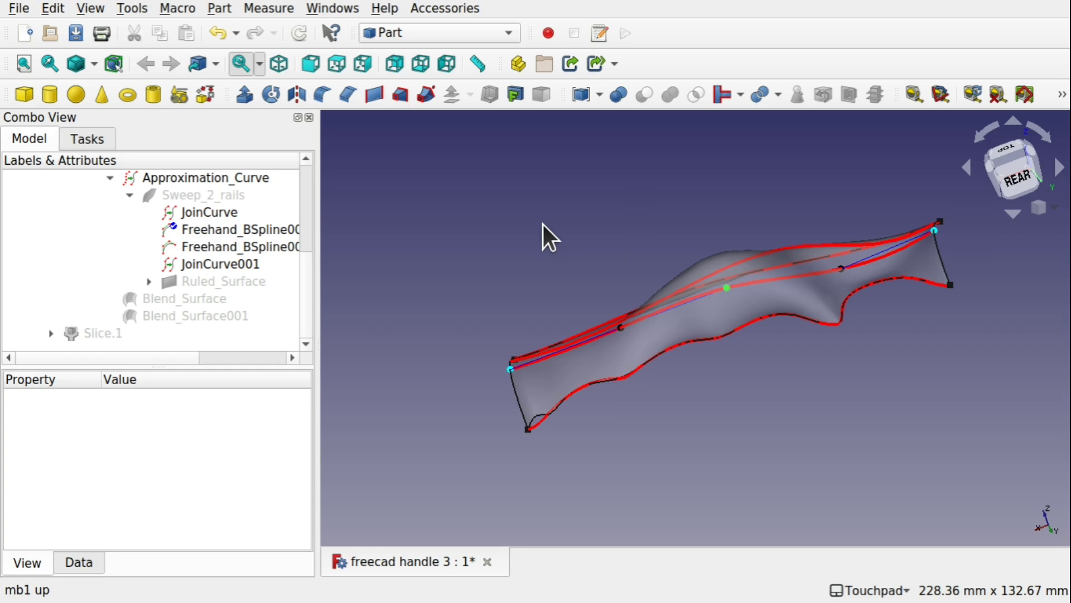
key(q)
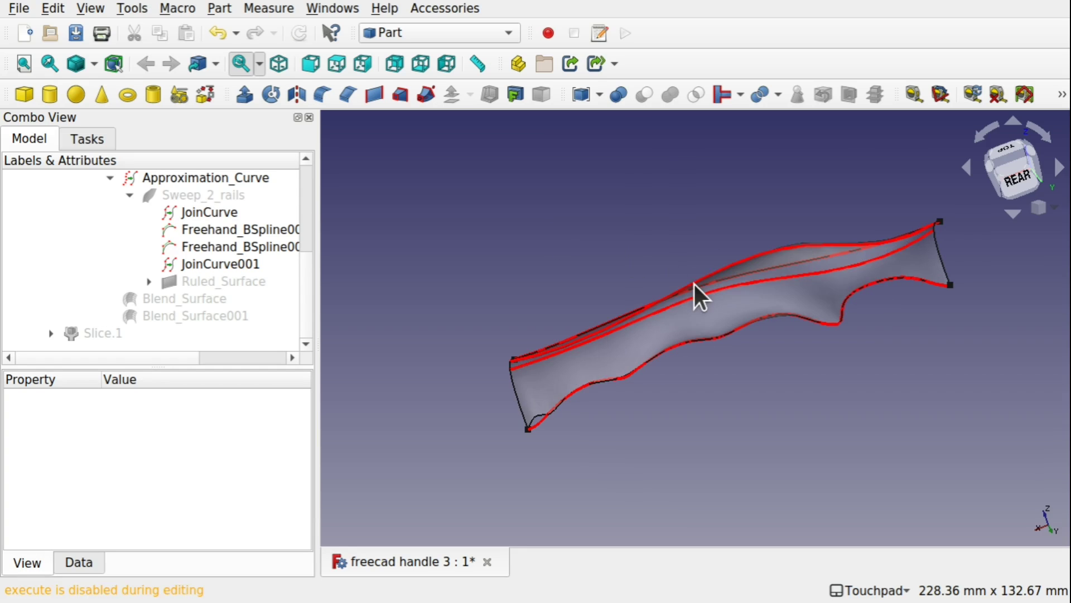
alt+drag(704, 235, 725, 266)
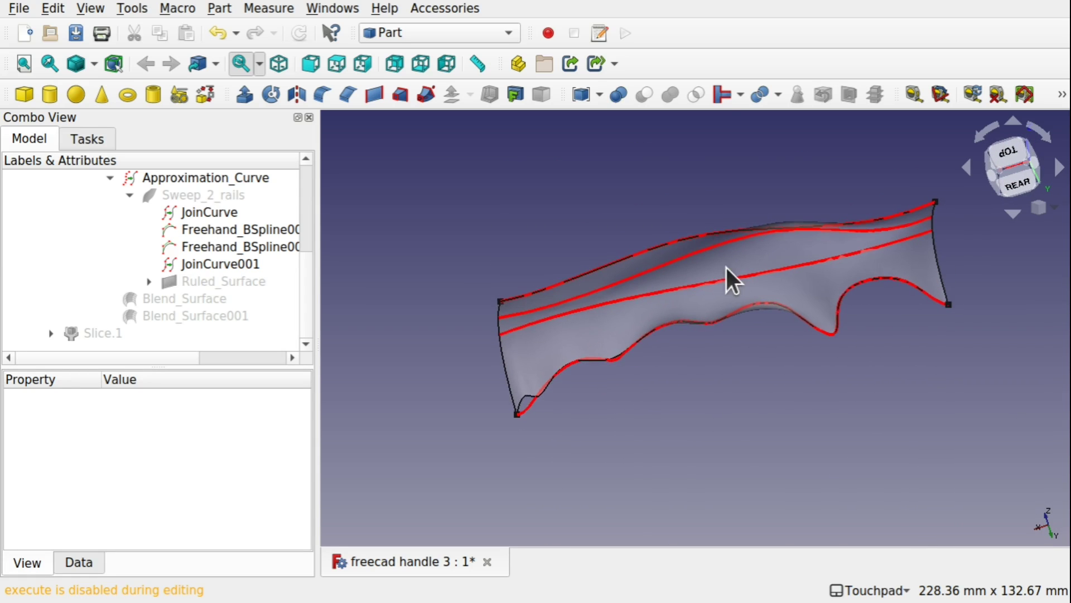
Show the Slice.1 solid again and hide the Approximation_Curve surface
click(131, 332)
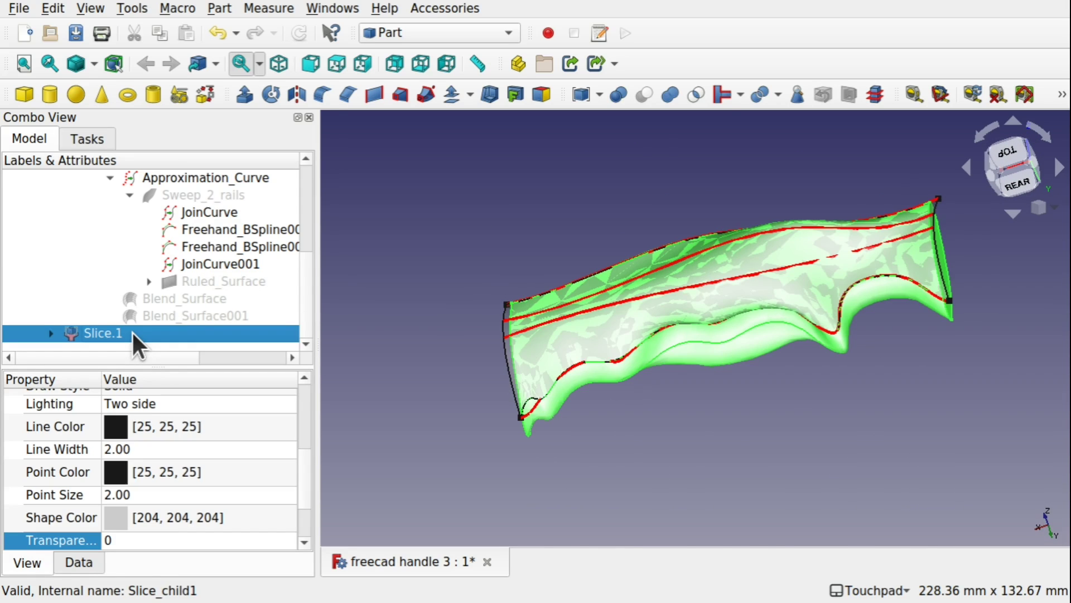
alt+drag(468, 335, 570, 320)
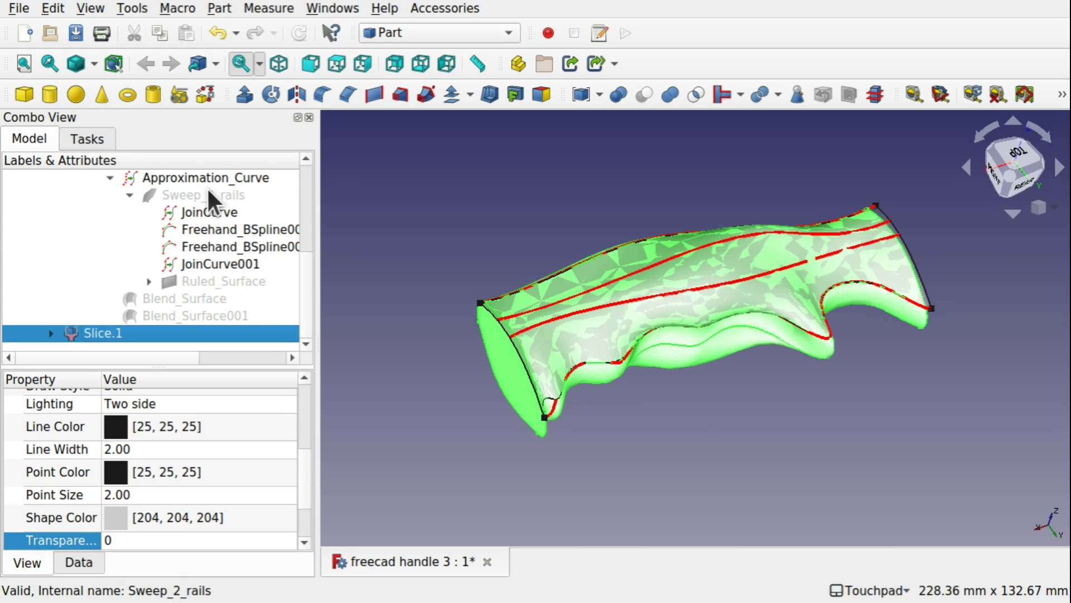
click(207, 179)
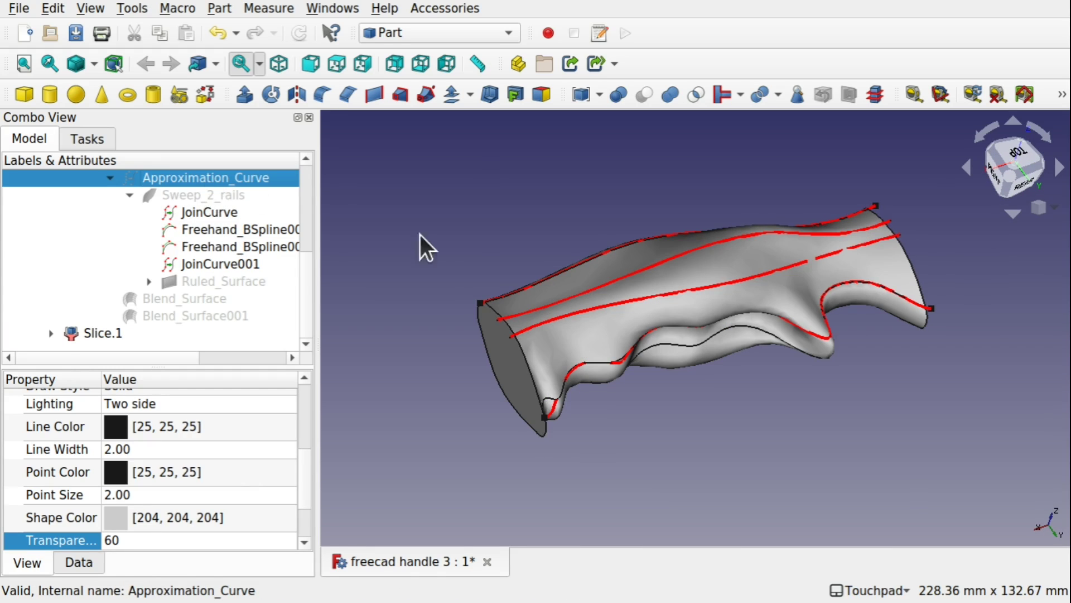
Add a cylinder primitive and use Transform to raise it along its Z axis until it is clear above the handle
alt+drag(423, 246, 659, 262)
click(49, 91)
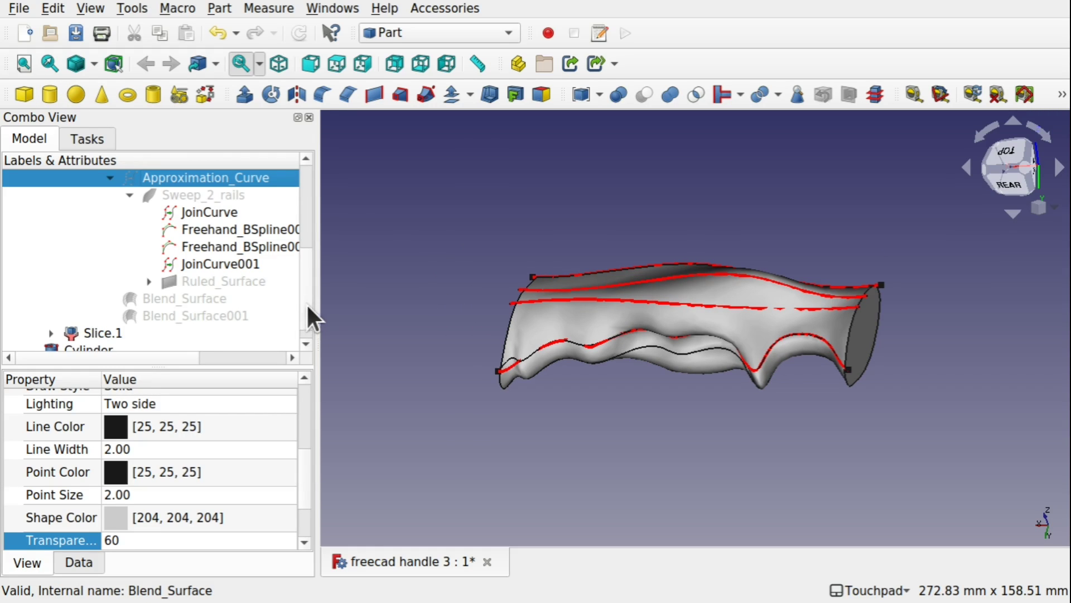
scroll(163, 326, down, 1)
click(116, 332)
right_click(114, 328)
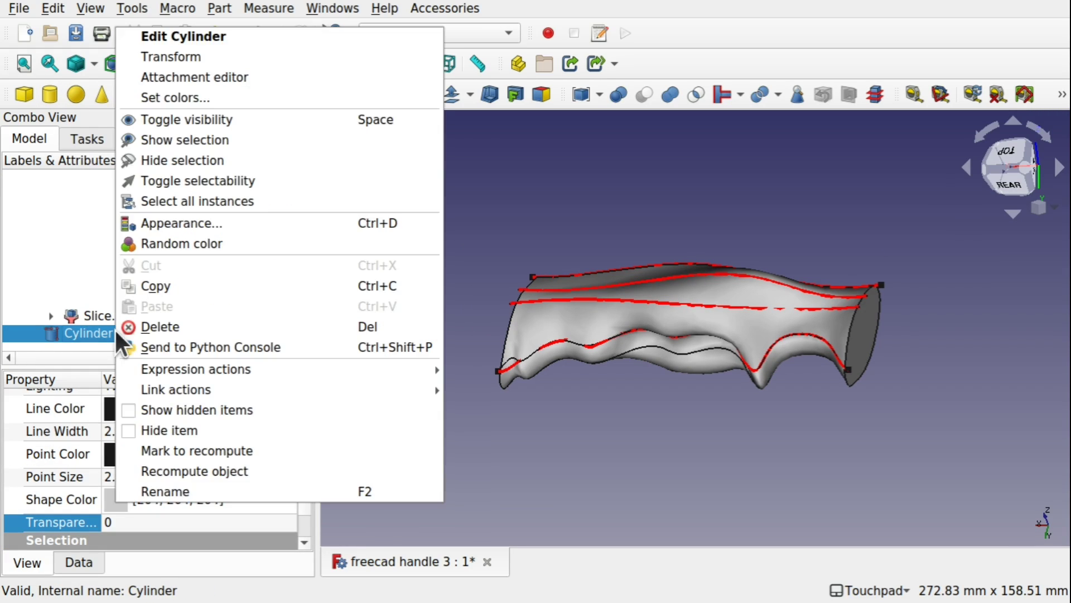
click(230, 59)
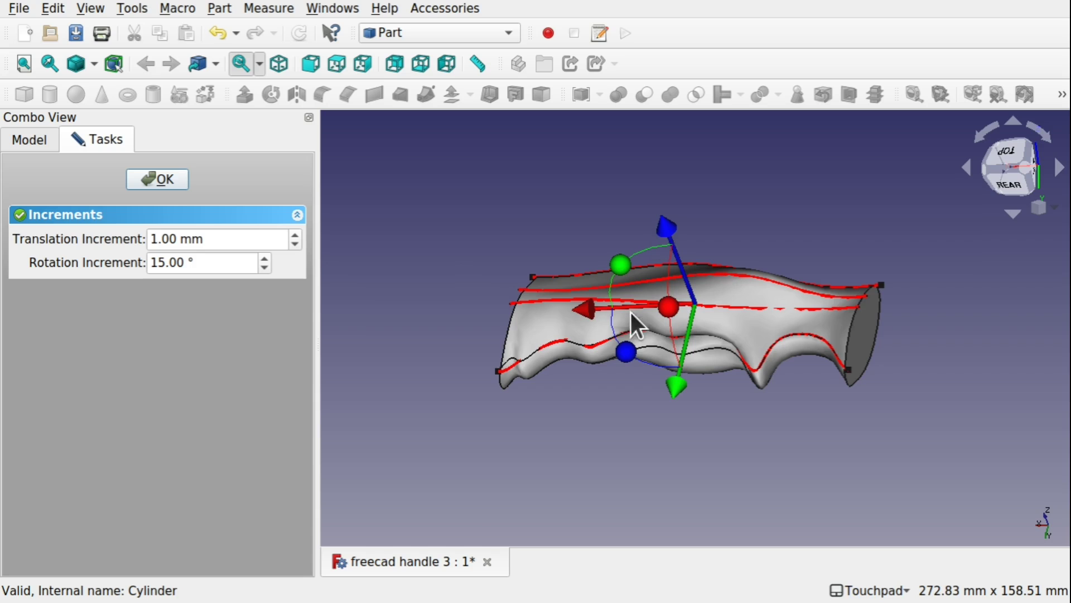
middle_drag(675, 274, 762, 273)
drag(702, 226, 694, 127)
middle_drag(695, 232, 748, 239)
Set the cylinder's radius to 10 mm
click(40, 142)
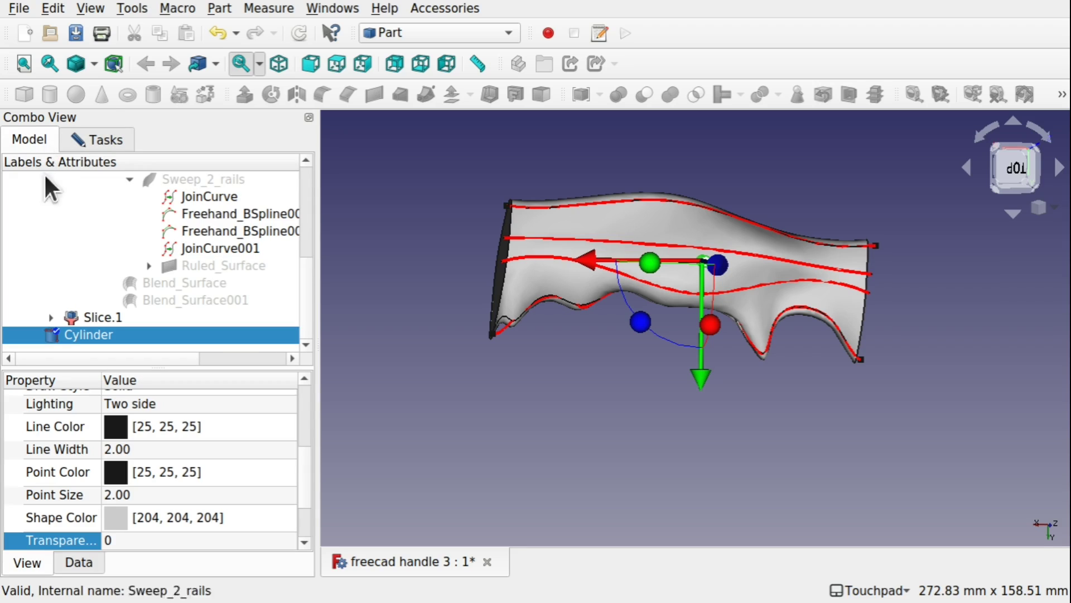
click(78, 564)
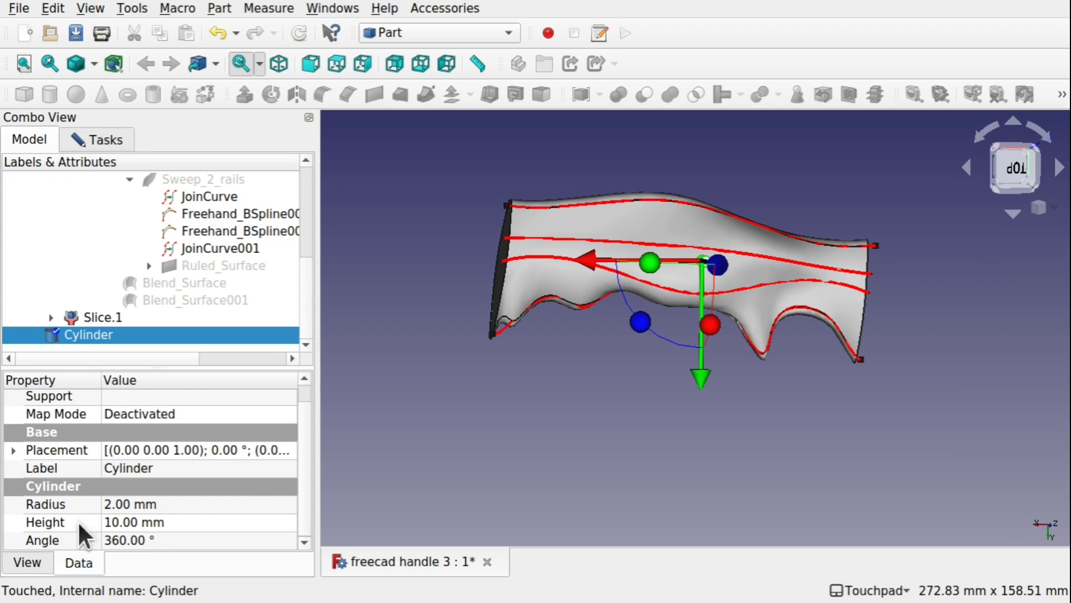
click(197, 505)
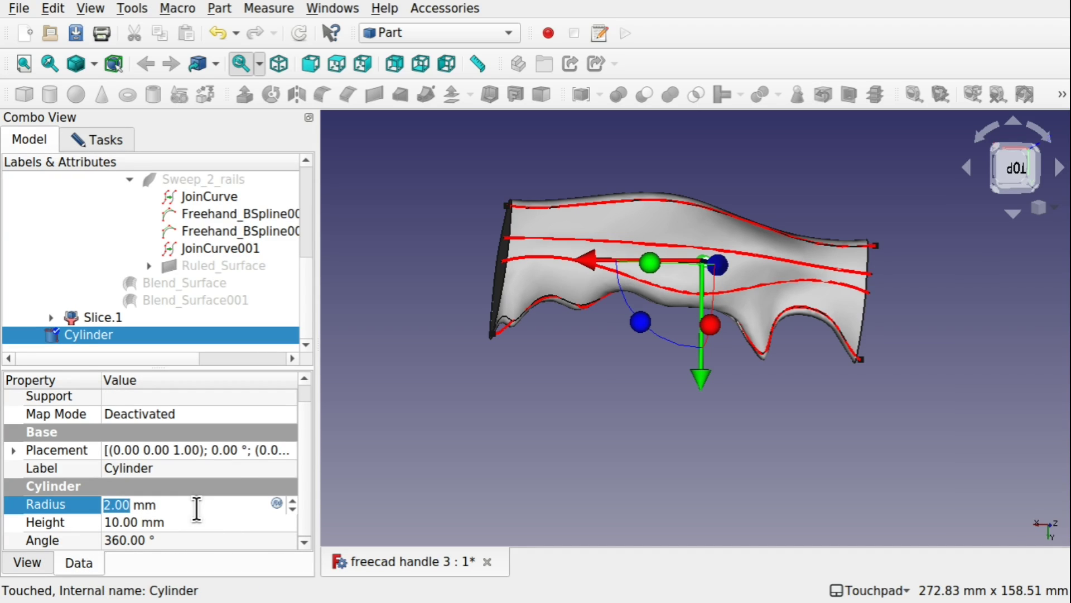
key(BackSpace)
text(10)
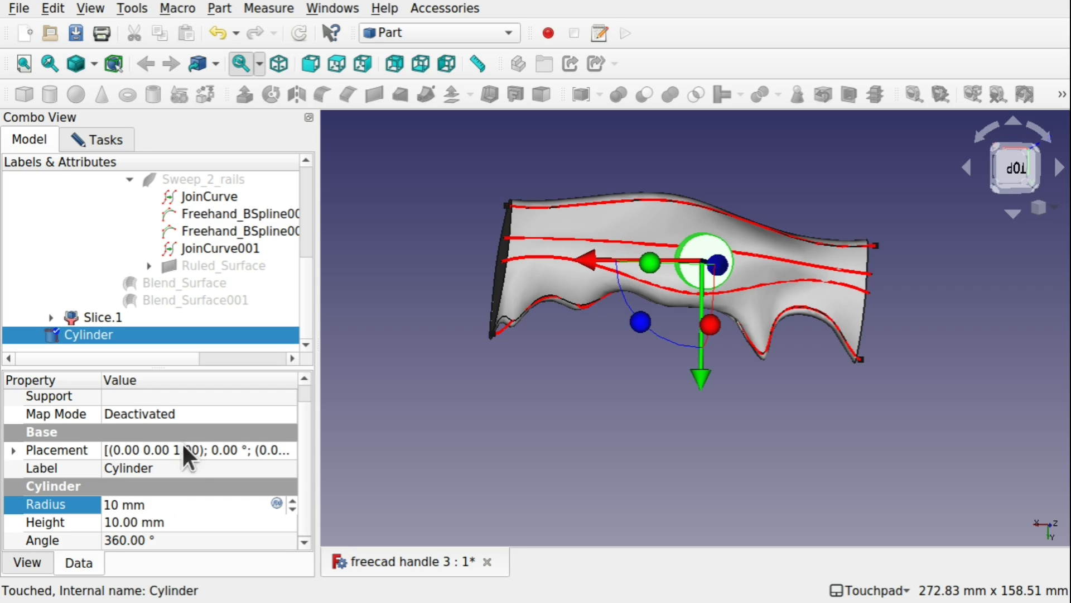
Move the cylinder -39 mm along its Z axis into the upper side of the handle and finish the transform
shift+drag(580, 411, 621, 362)
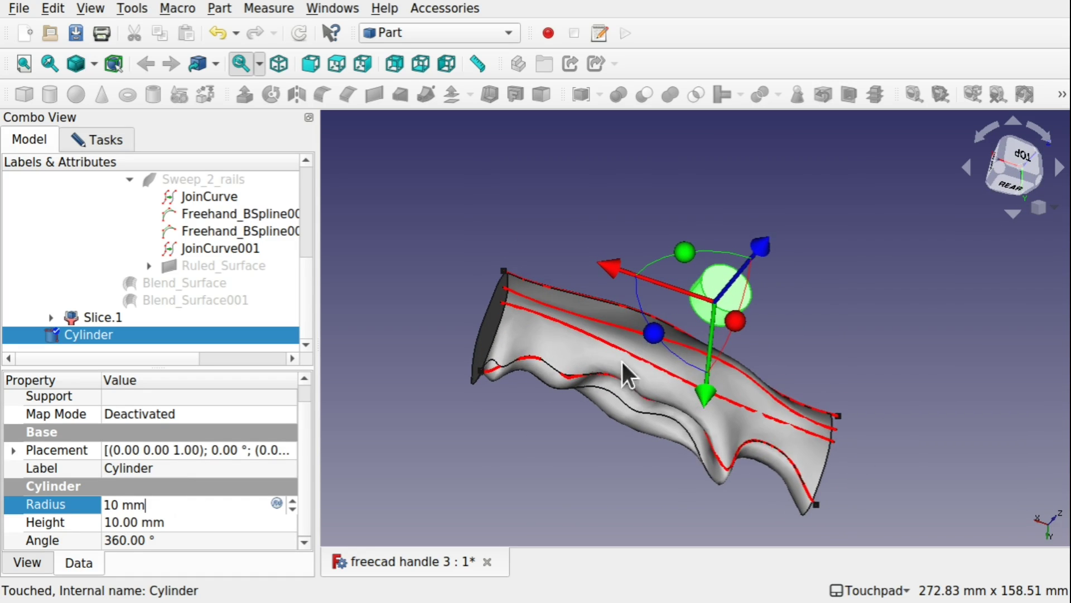
drag(754, 250, 726, 299)
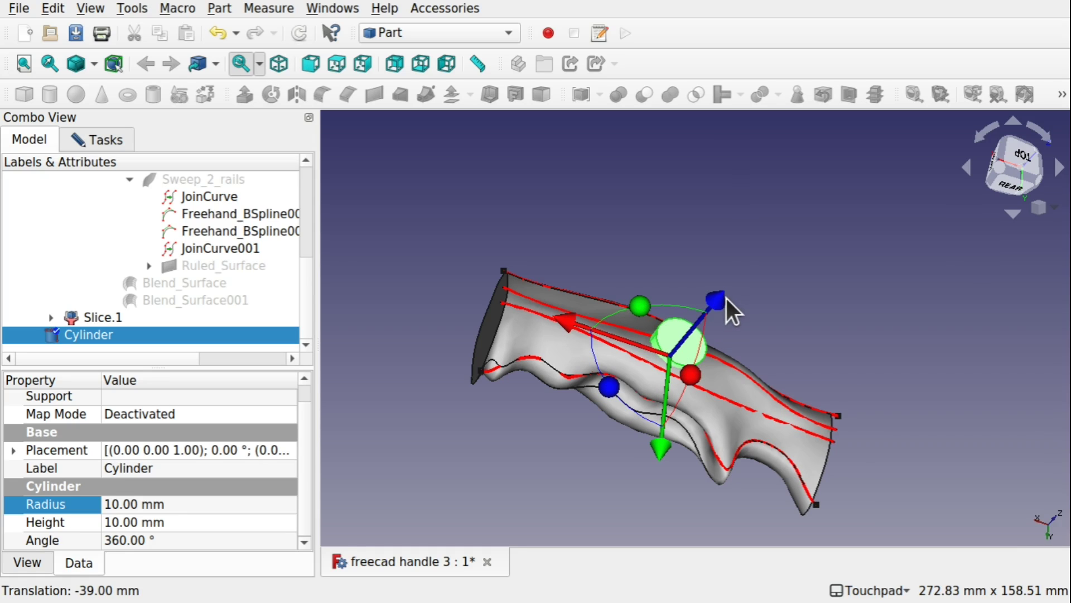
click(117, 316)
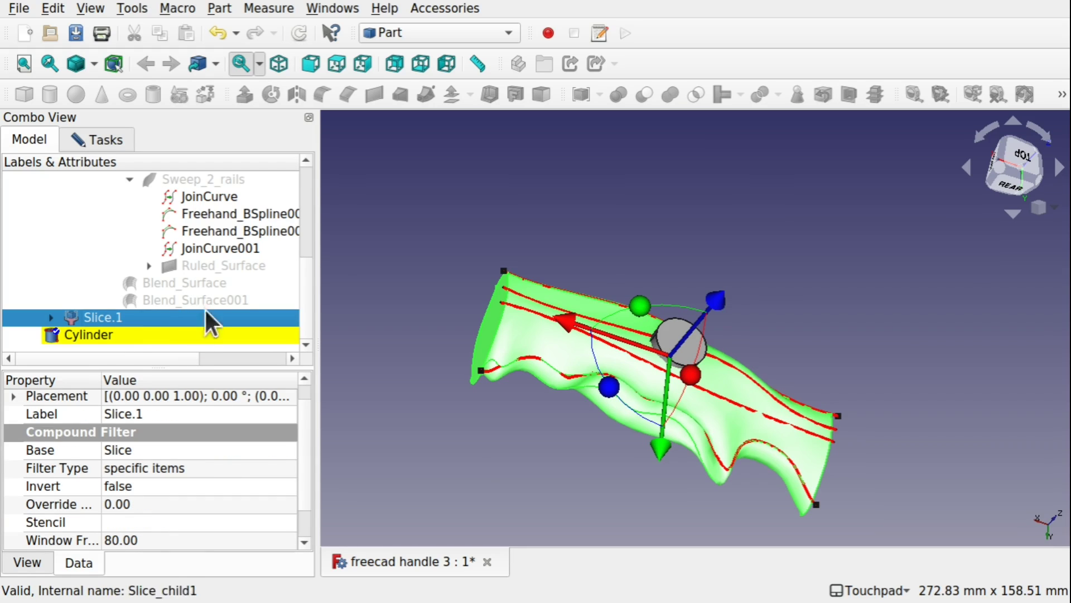
ctrl+click(107, 334)
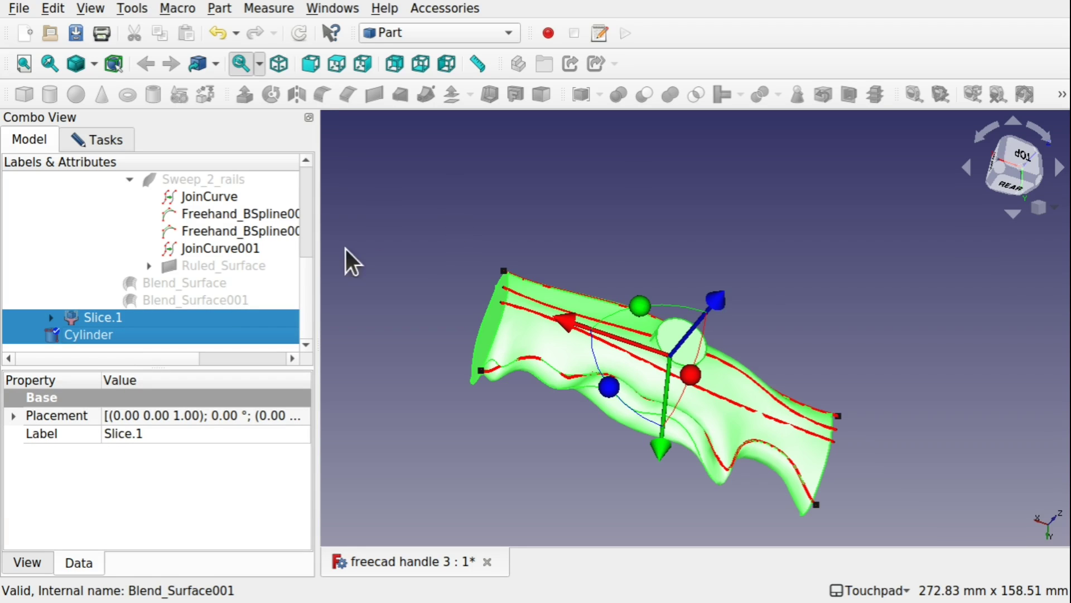
click(112, 136)
click(173, 186)
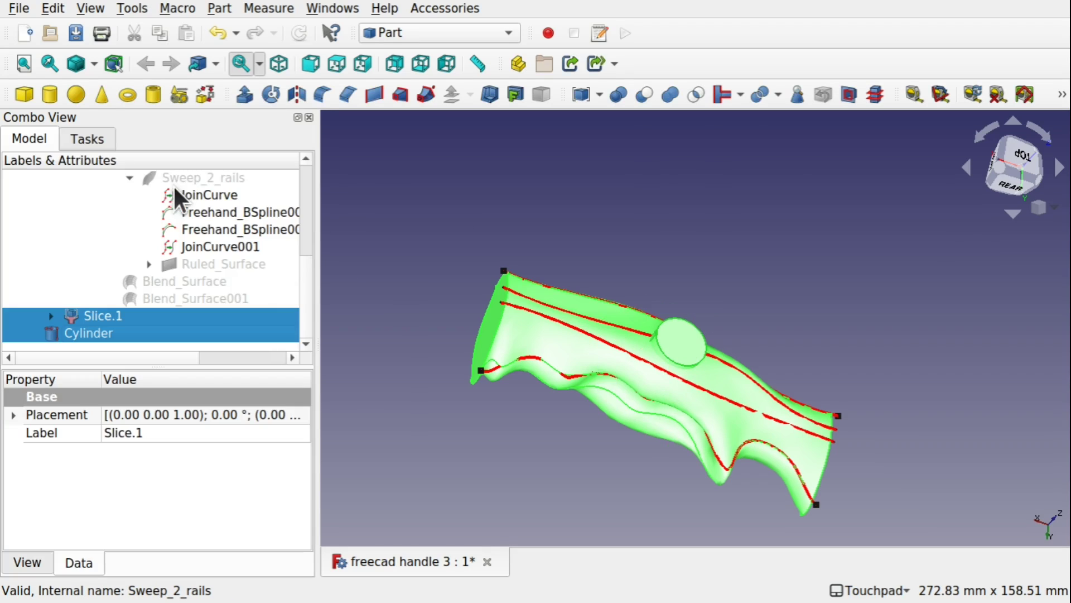
Cut the cylinder out of the Slice.1 handle solid with a boolean cut
click(158, 321)
ctrl+click(107, 333)
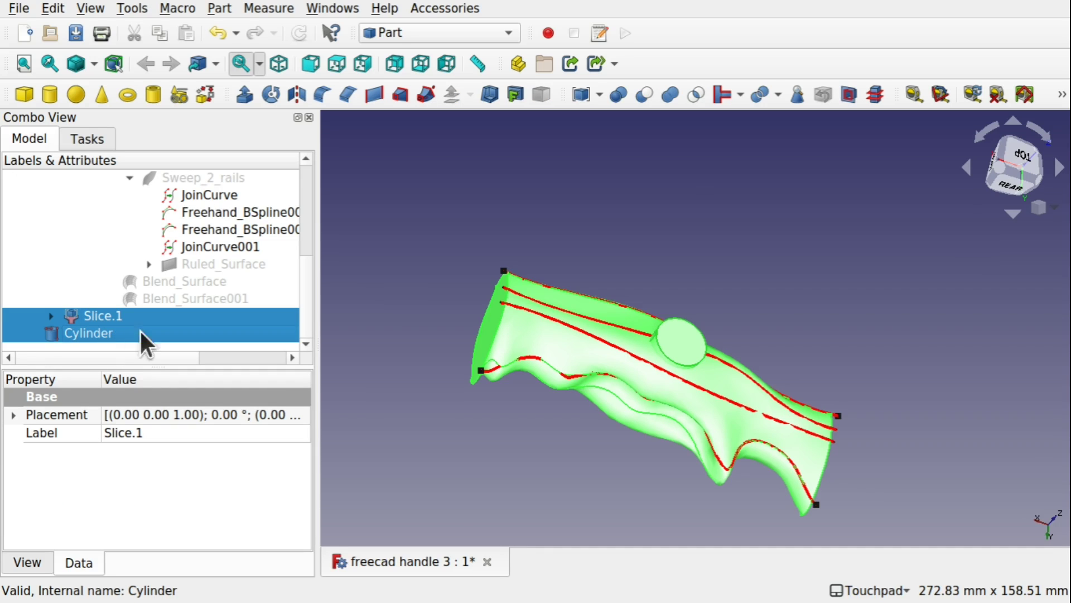
click(643, 98)
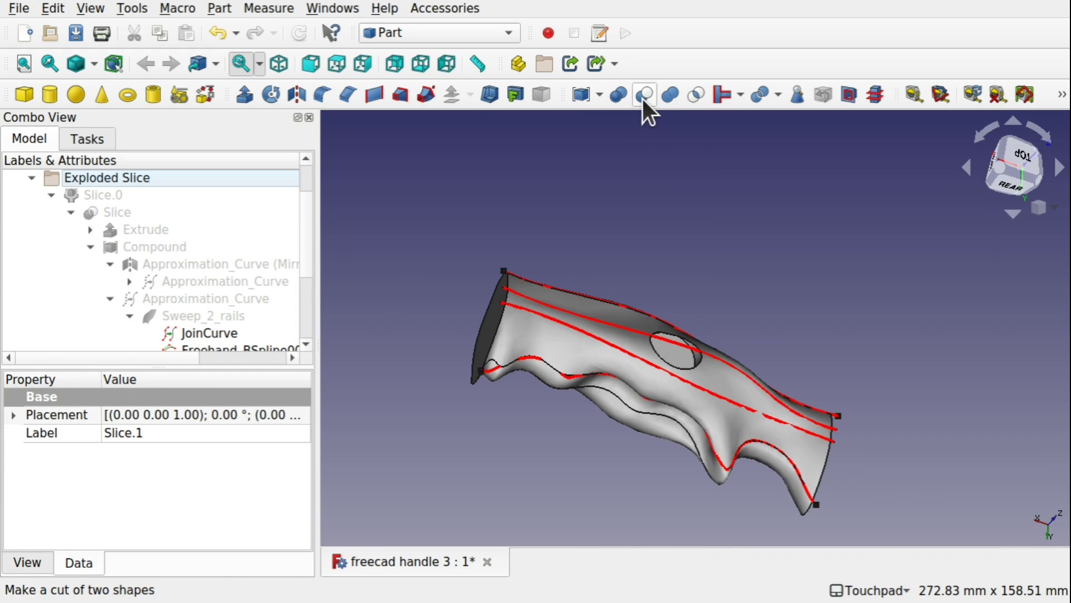
Open the Freehand_BSpline002 curve under Sweep_2_rails for control point editing
middle_drag(765, 270, 711, 309)
middle_drag(802, 291, 681, 267)
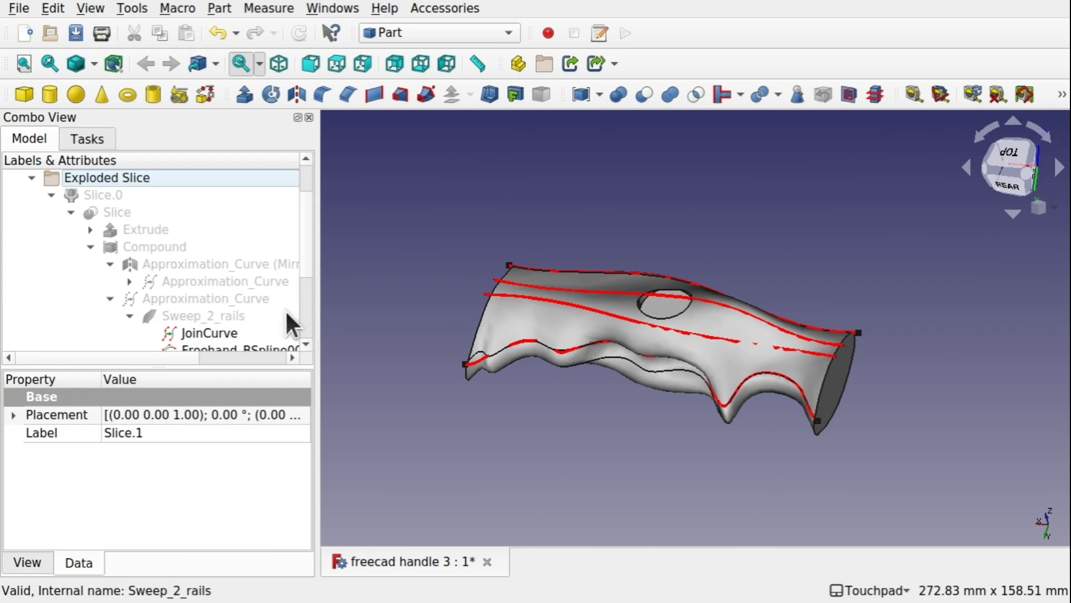
scroll(306, 265, down, 2)
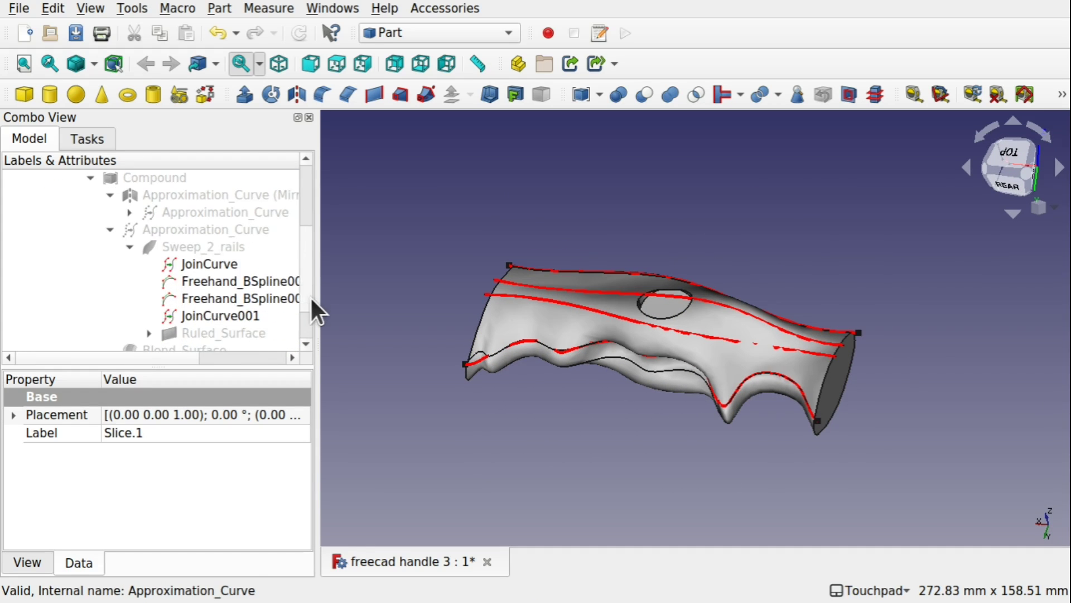
click(272, 281)
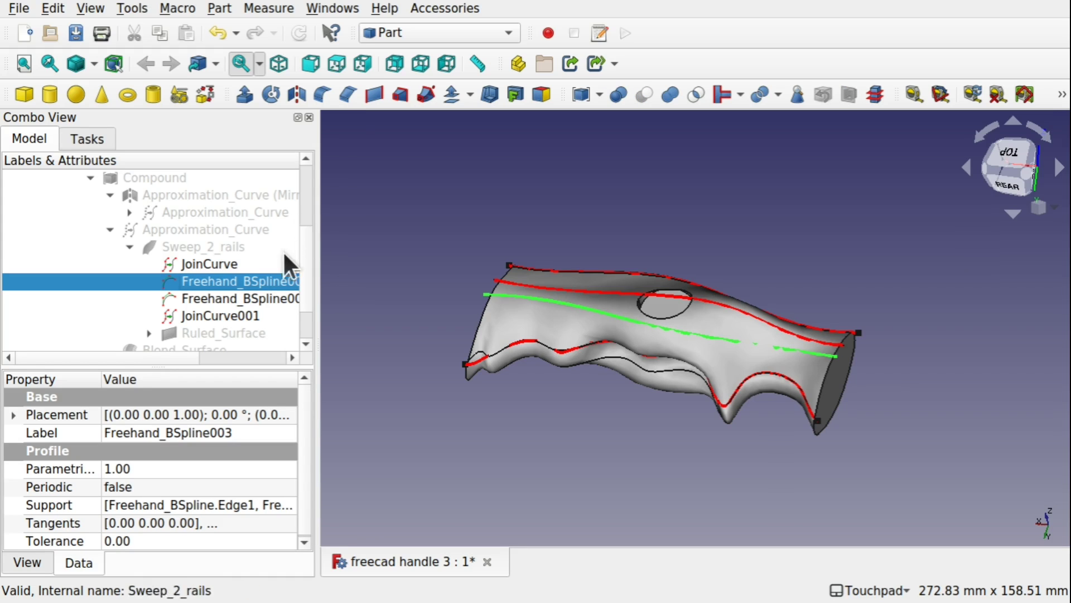
double_click(254, 299)
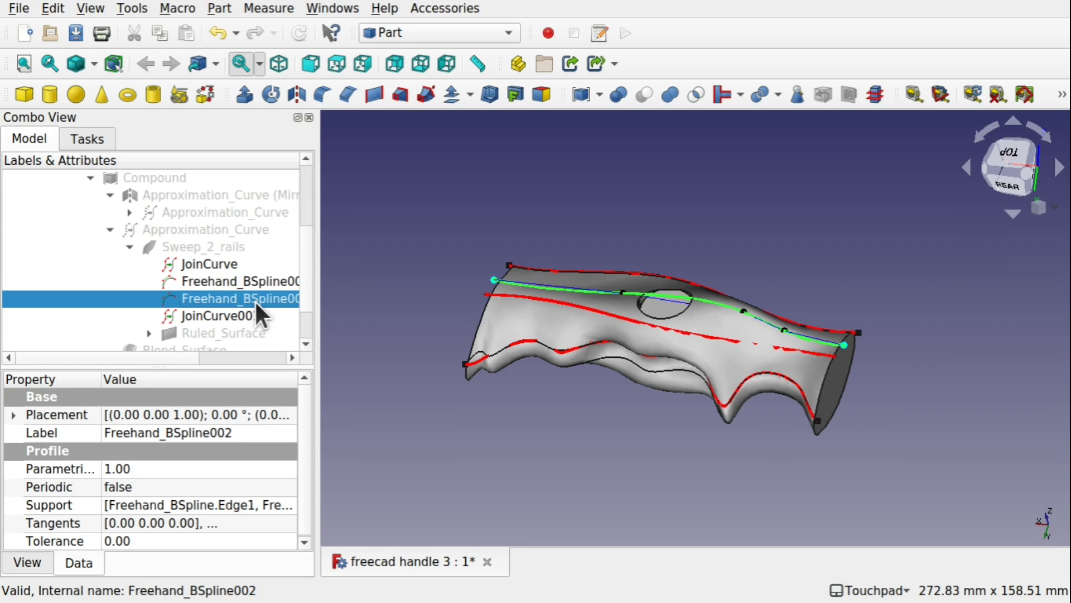
key(4)
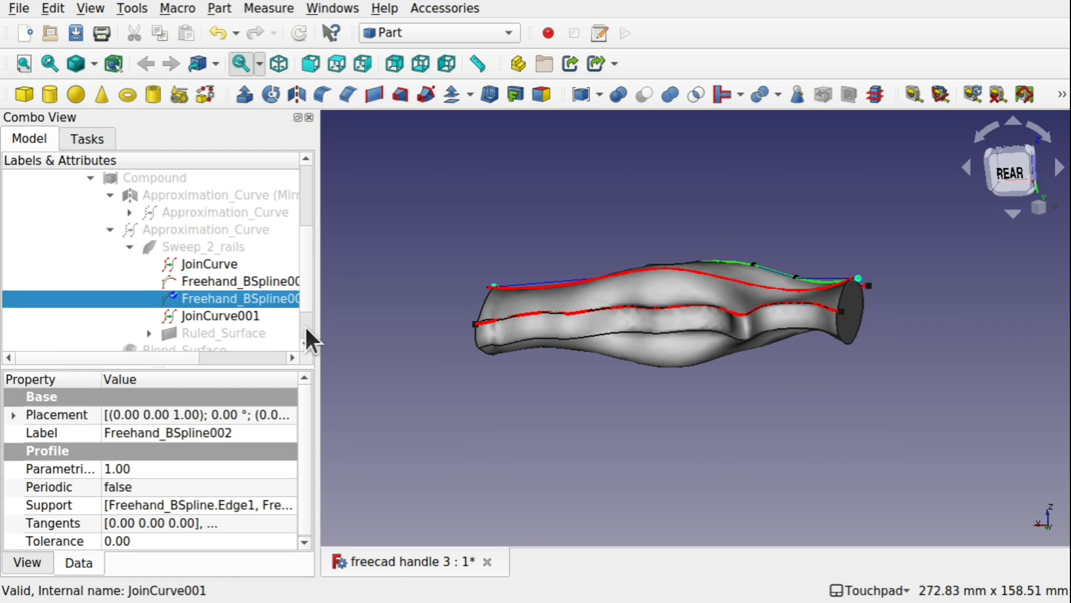
Hide the Cut solid and show the Approximation_Curve surface
scroll(268, 328, down, 1)
click(178, 332)
key(space)
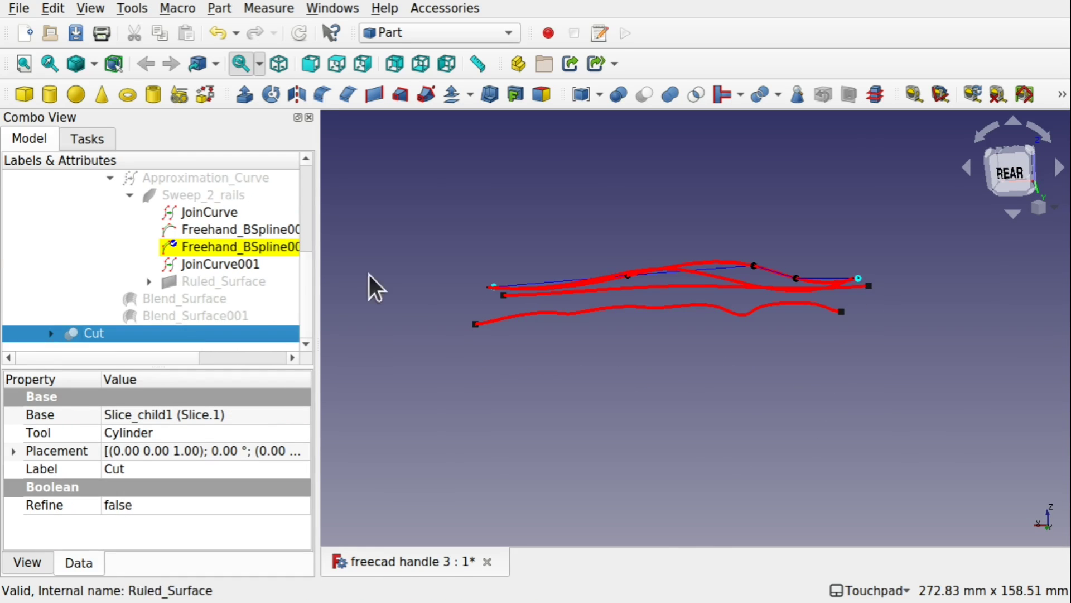
click(229, 183)
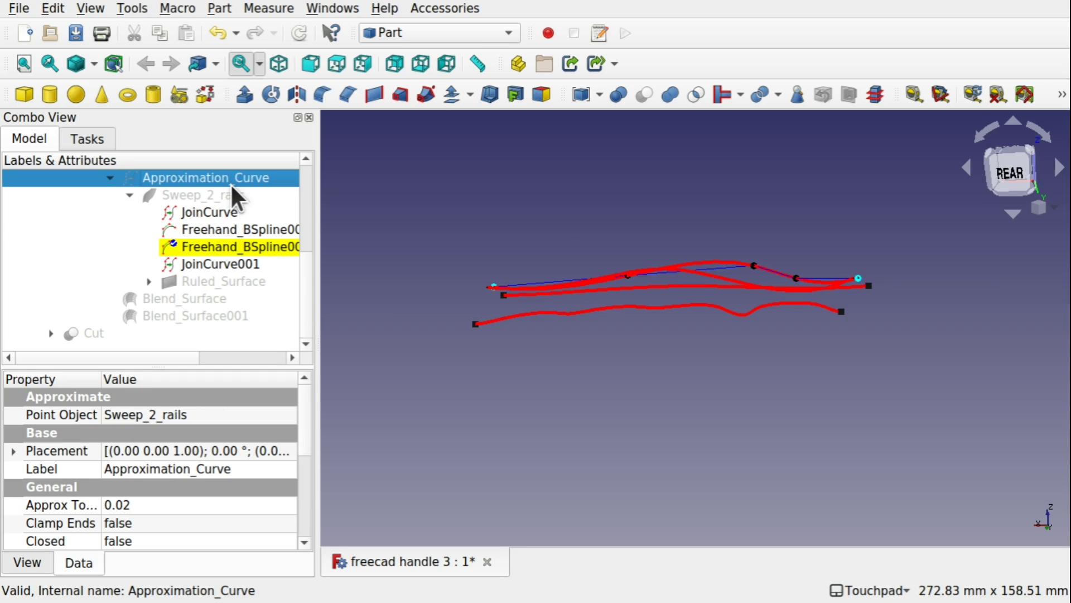
key(space)
Raise the neighbouring inner control points on the second half of Freehand_BSpline002 to bulge the handle surface, and finish editing the curve
alt+drag(659, 225, 689, 259)
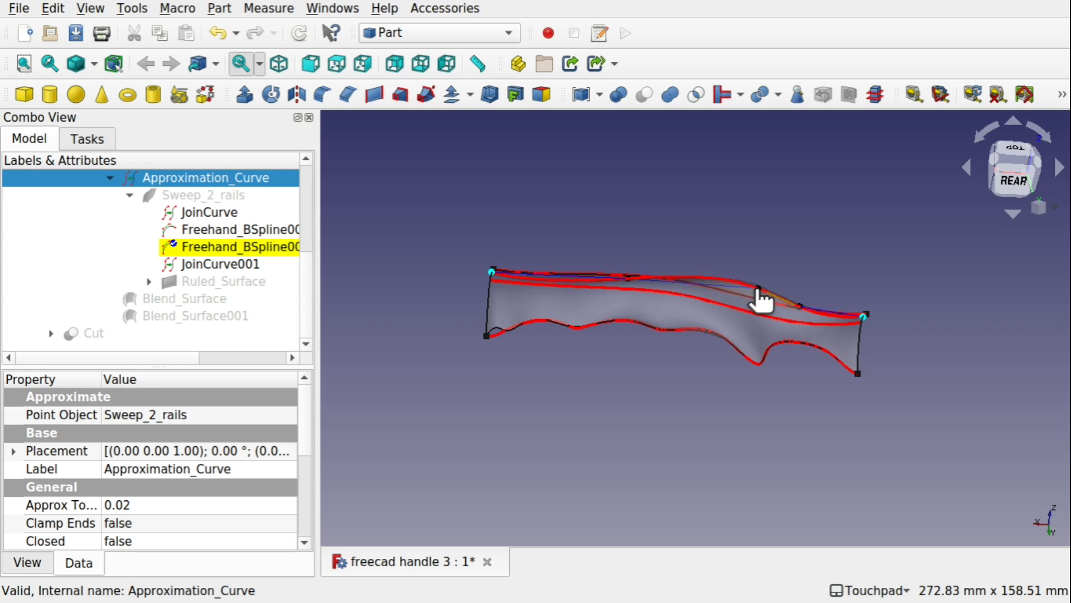
drag(762, 288, 770, 262)
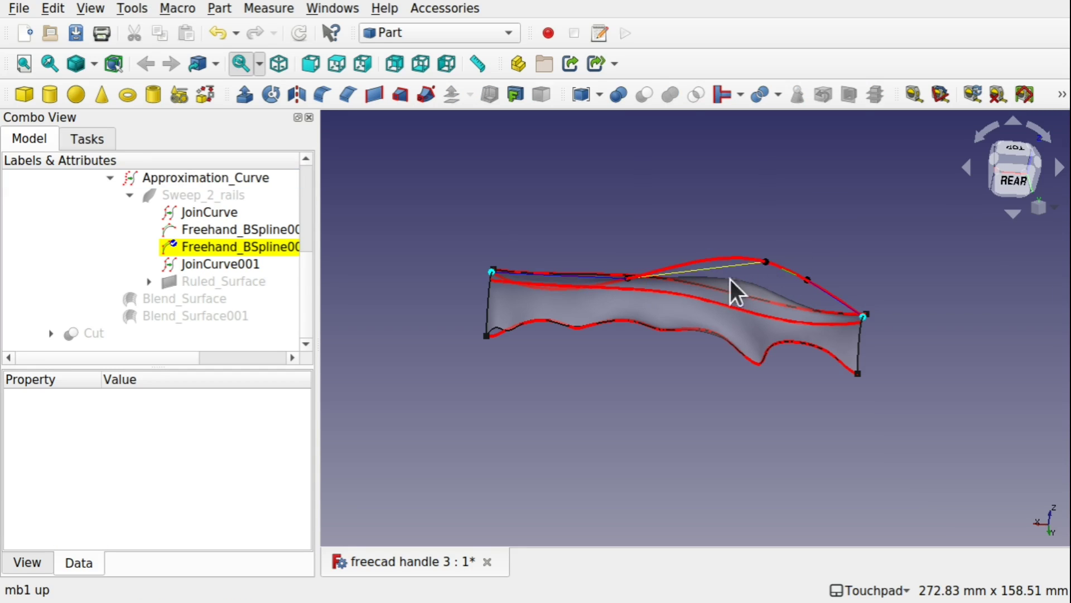
click(258, 246)
double_click(258, 246)
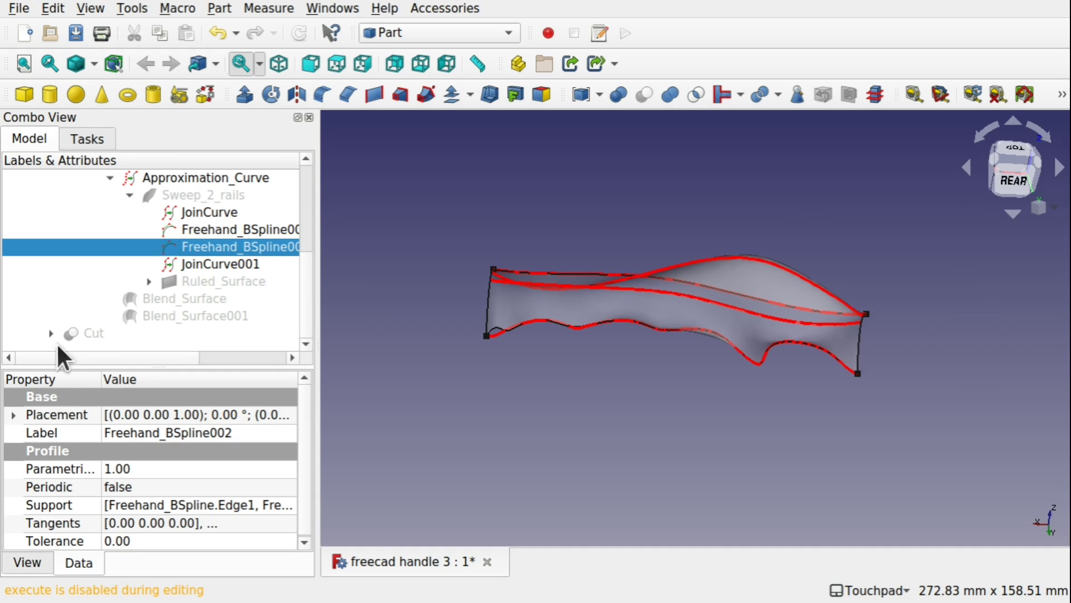
Show the Cut solid again and hide the Approximation_Curve surface
click(82, 330)
key(space)
drag(550, 306, 541, 360)
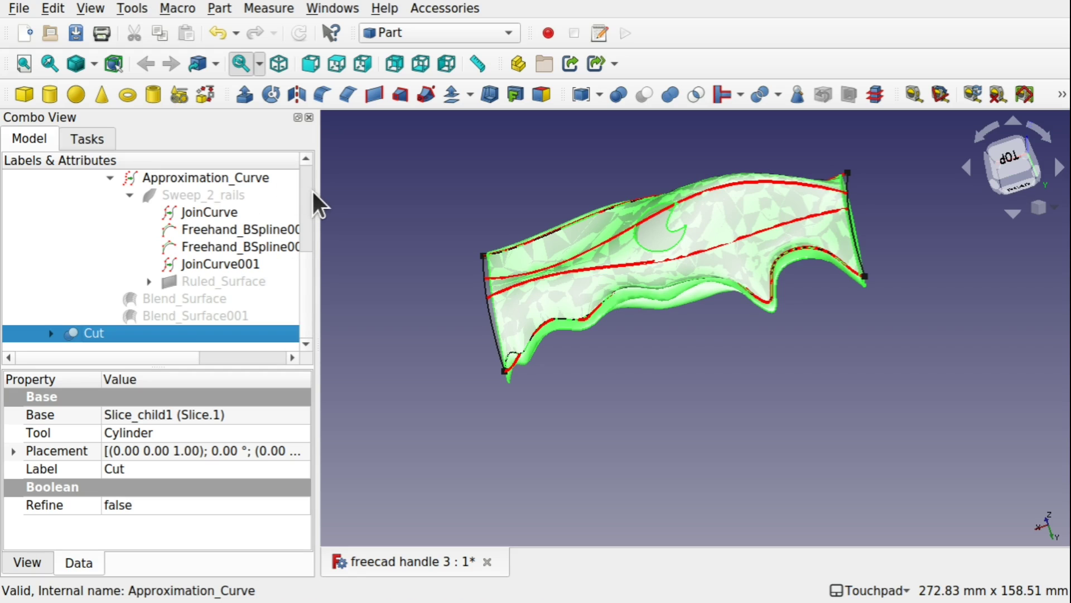
click(244, 177)
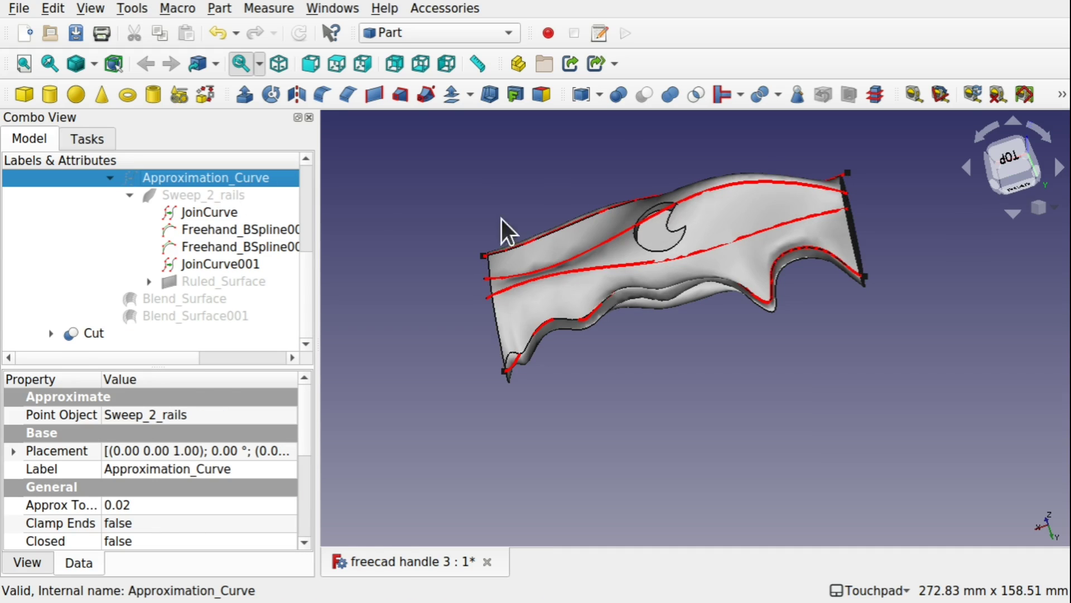
Show the Cylinder inside the Cut and compare its height with the bulged handle surface
drag(502, 227, 557, 185)
mouse_move(662, 232)
mouse_down()
mouse_move(660, 279)
mouse_move(685, 257)
mouse_move(677, 208)
mouse_move(662, 213)
mouse_move(653, 244)
mouse_move(665, 217)
mouse_up()
scroll(684, 254, up, 4)
click(46, 332)
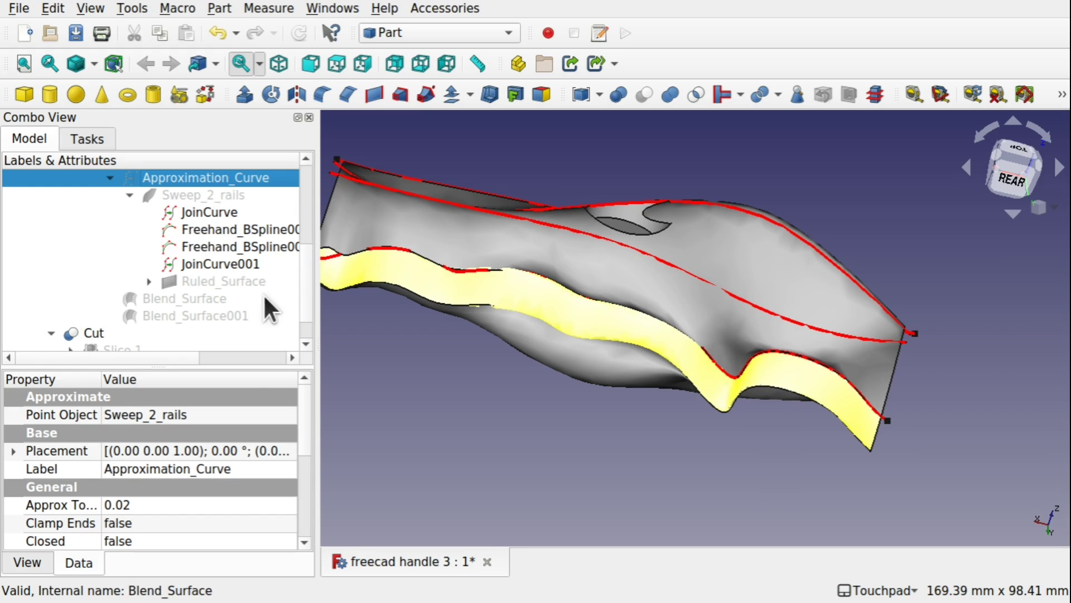
scroll(300, 299, down, 1)
click(129, 333)
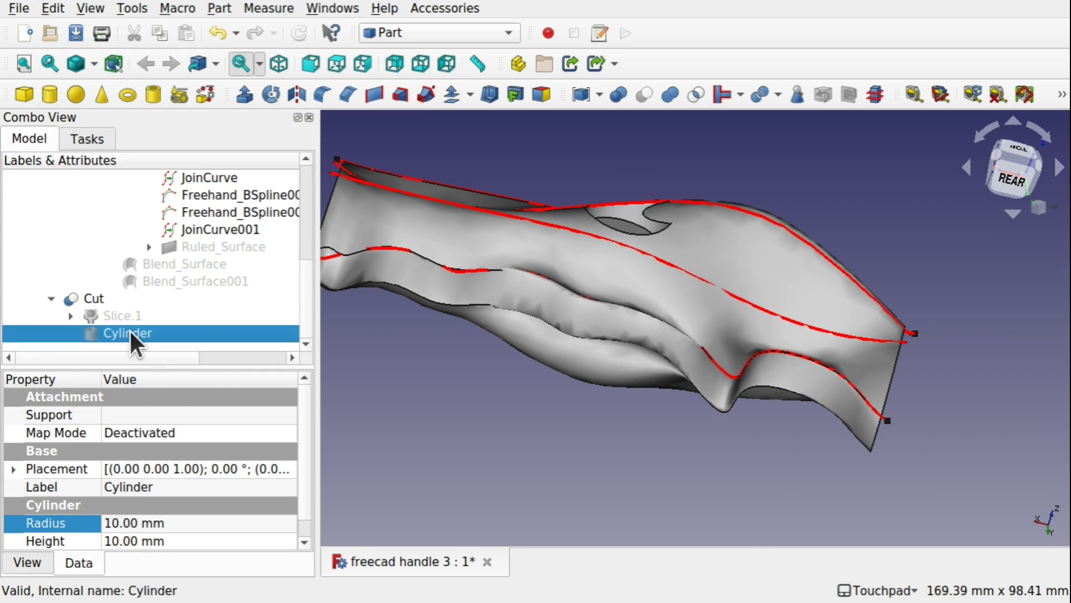
drag(567, 275, 610, 220)
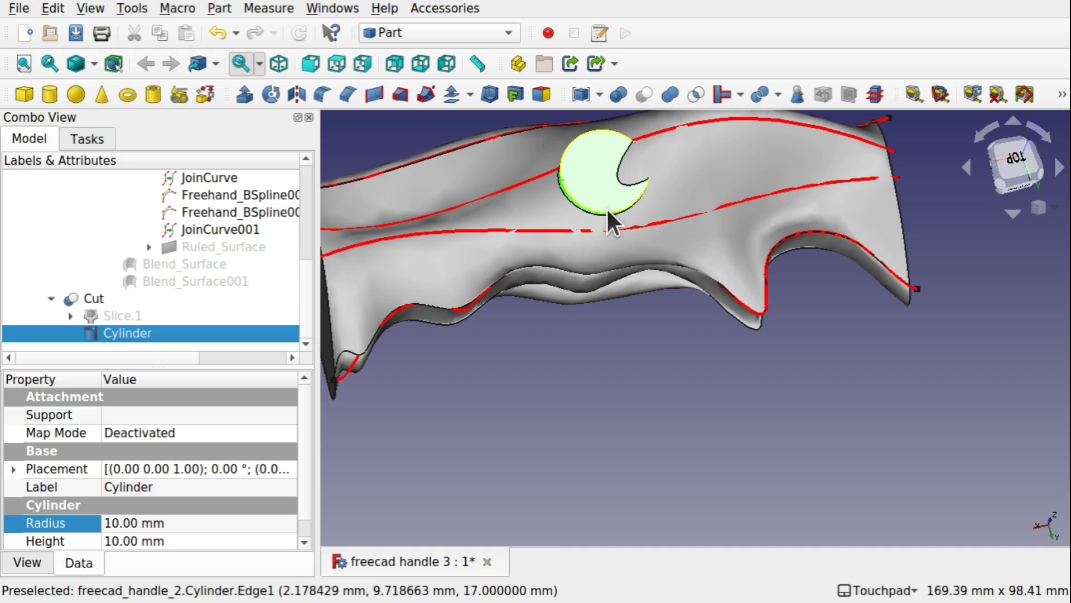
drag(531, 190, 597, 171)
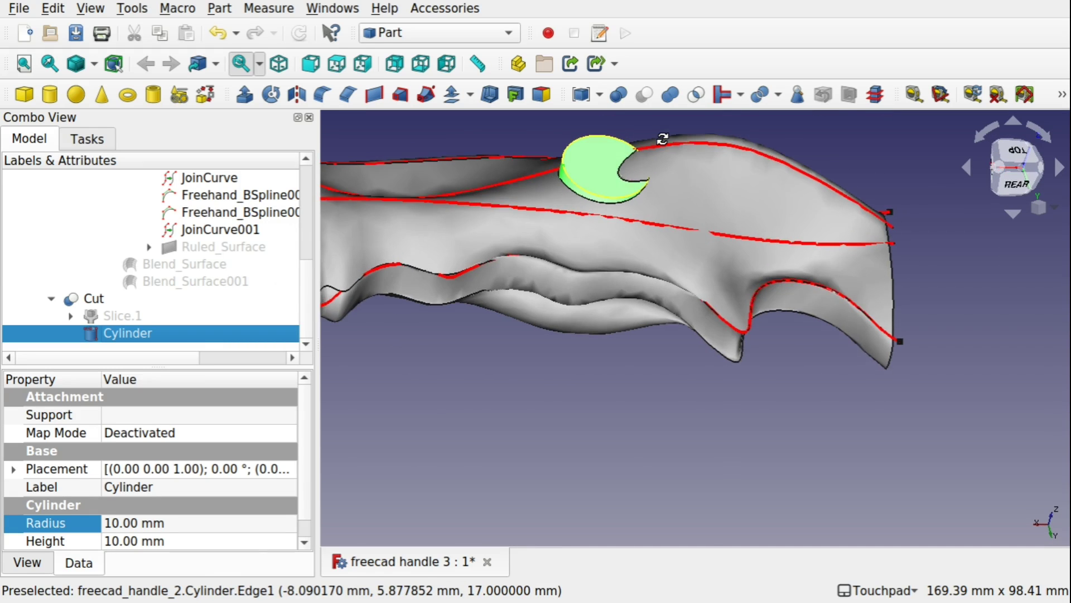
Set the cylinder's height to 20 mm so it cuts fully through the bulge, and hide the cylinder
click(152, 540)
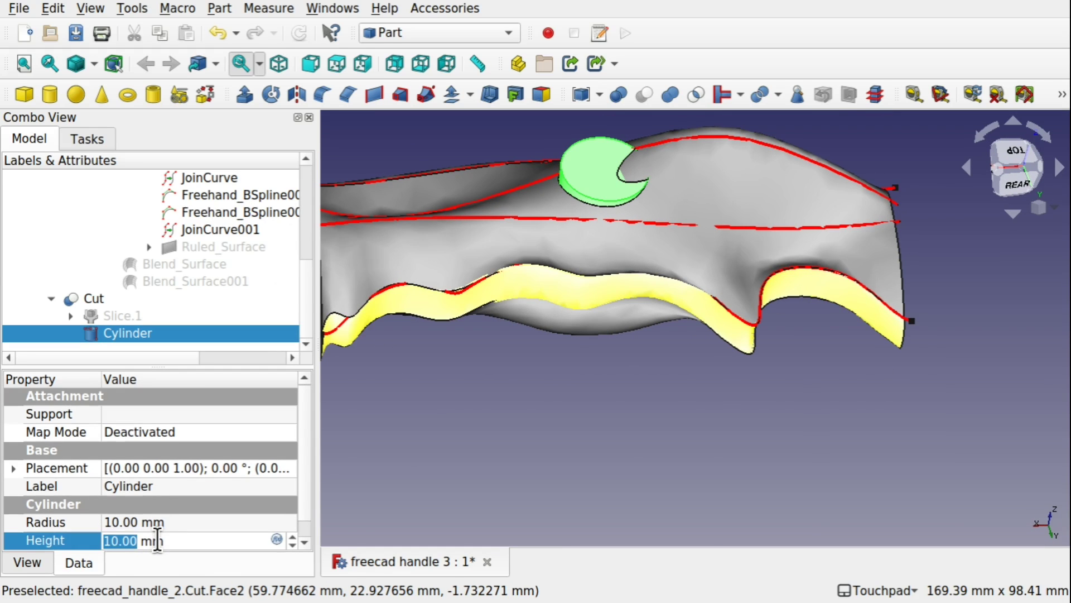
text(20)
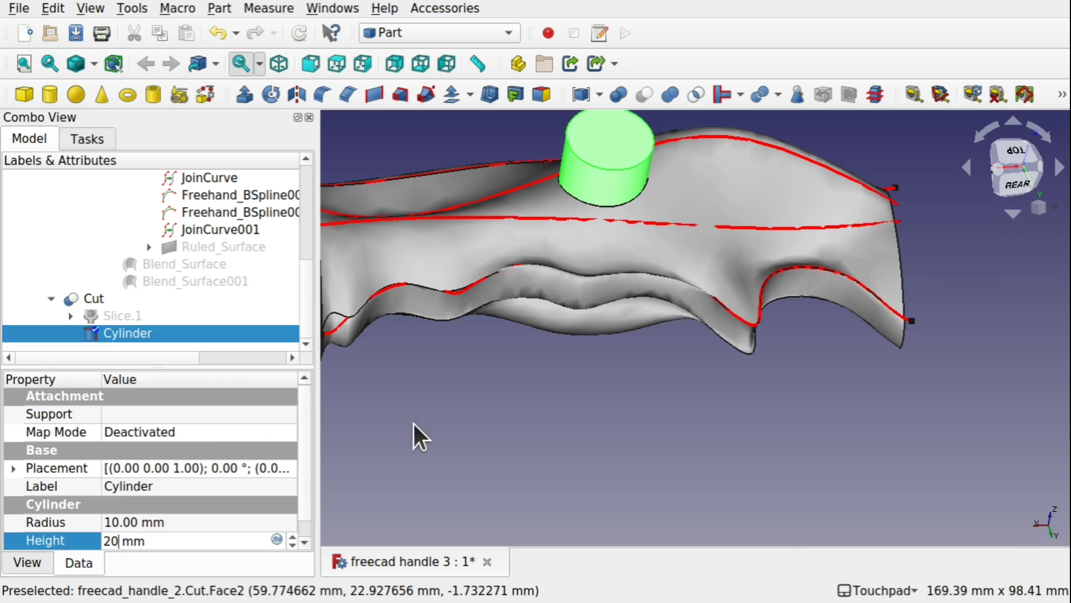
click(116, 303)
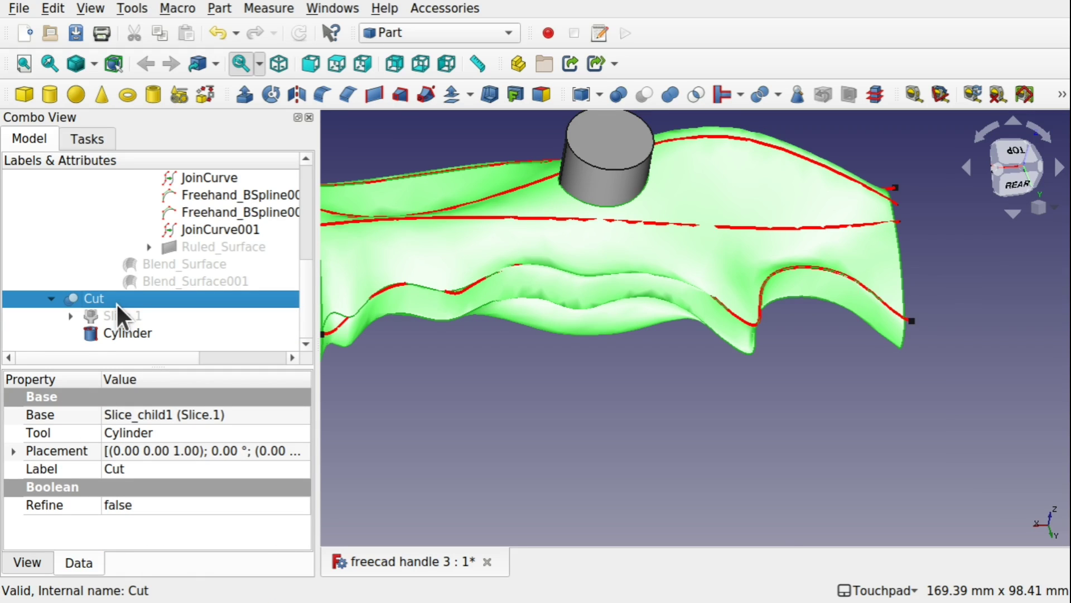
click(108, 320)
click(119, 329)
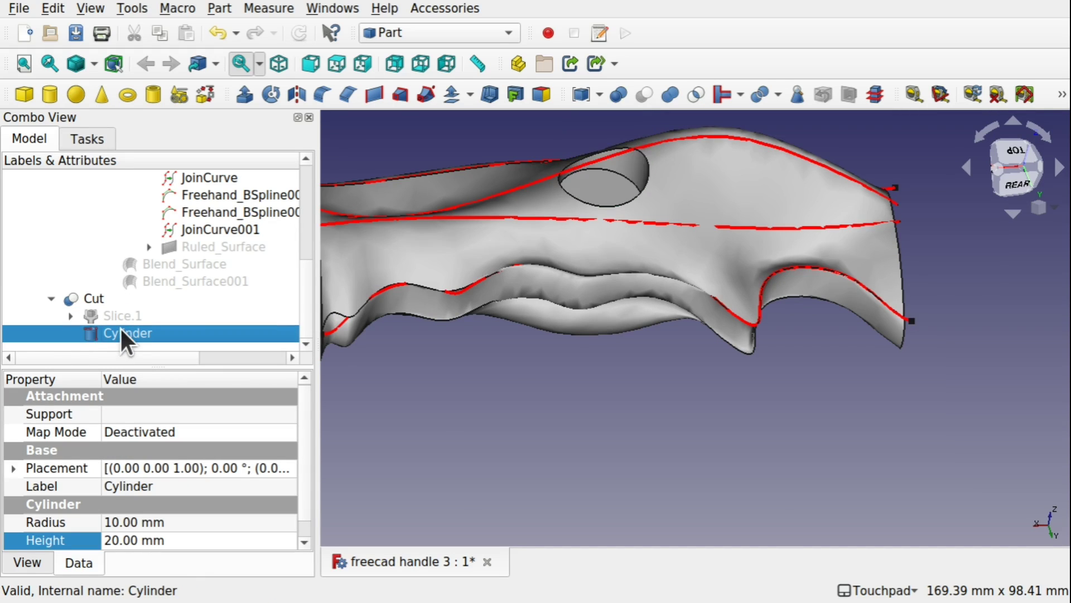
middle_drag(668, 183, 441, 289)
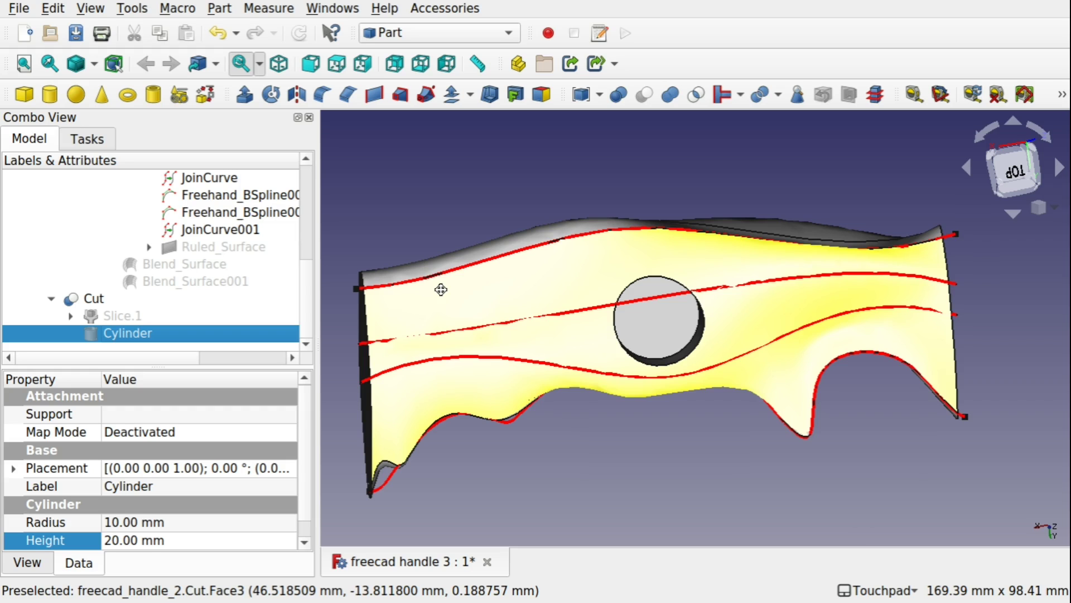
mouse_move(440, 289)
middle_down()
mouse_move(558, 285)
mouse_move(455, 285)
middle_up()
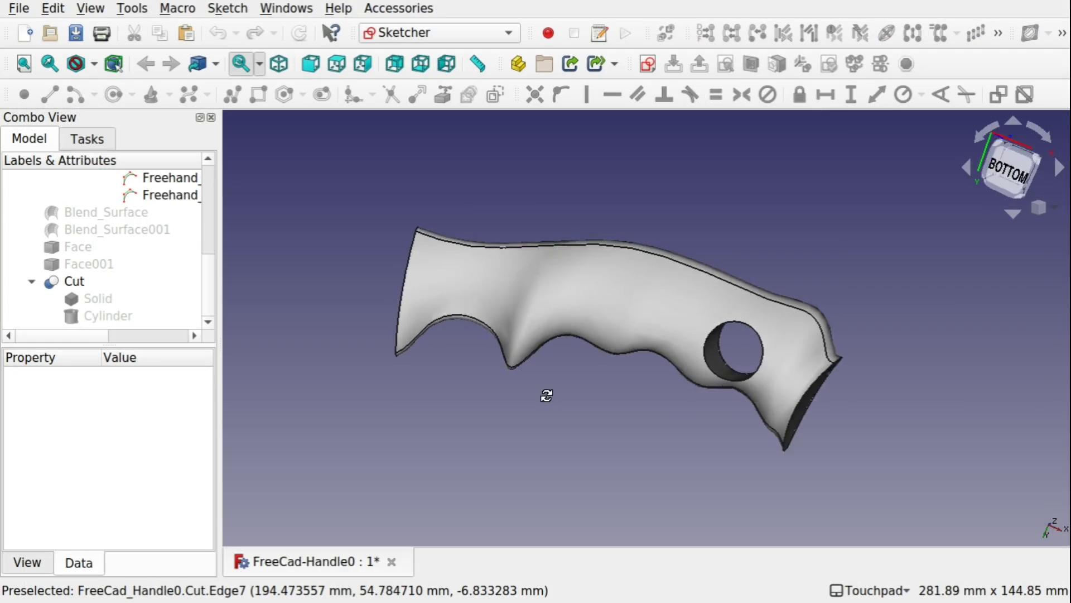
Show the original Component mesh in the FreeCad-Handle0 document and hide the Cut solid
drag(568, 394, 760, 328)
drag(613, 384, 530, 369)
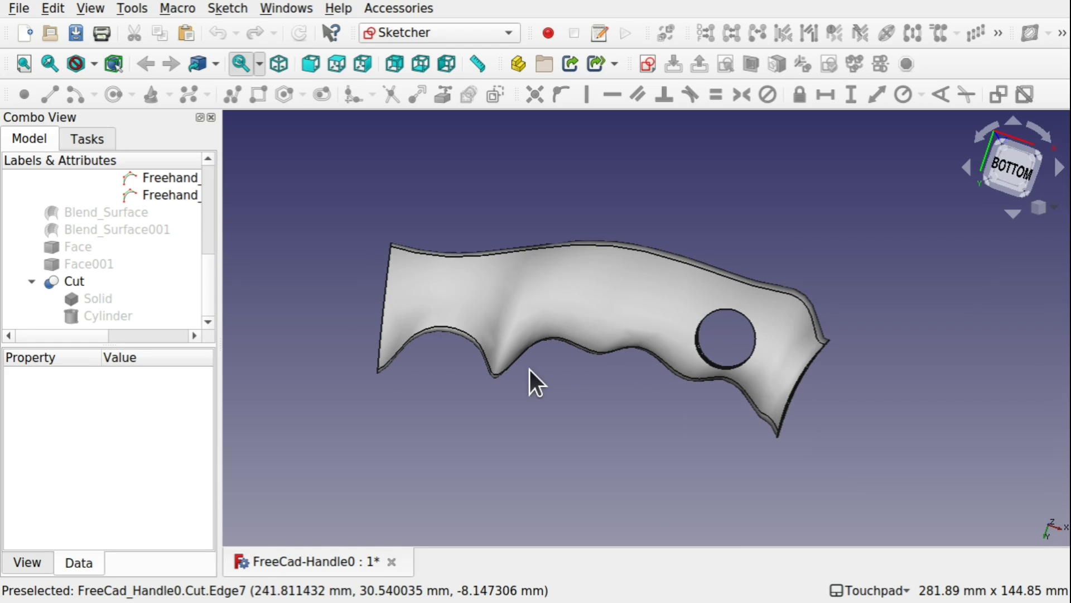
scroll(208, 205, up, 5)
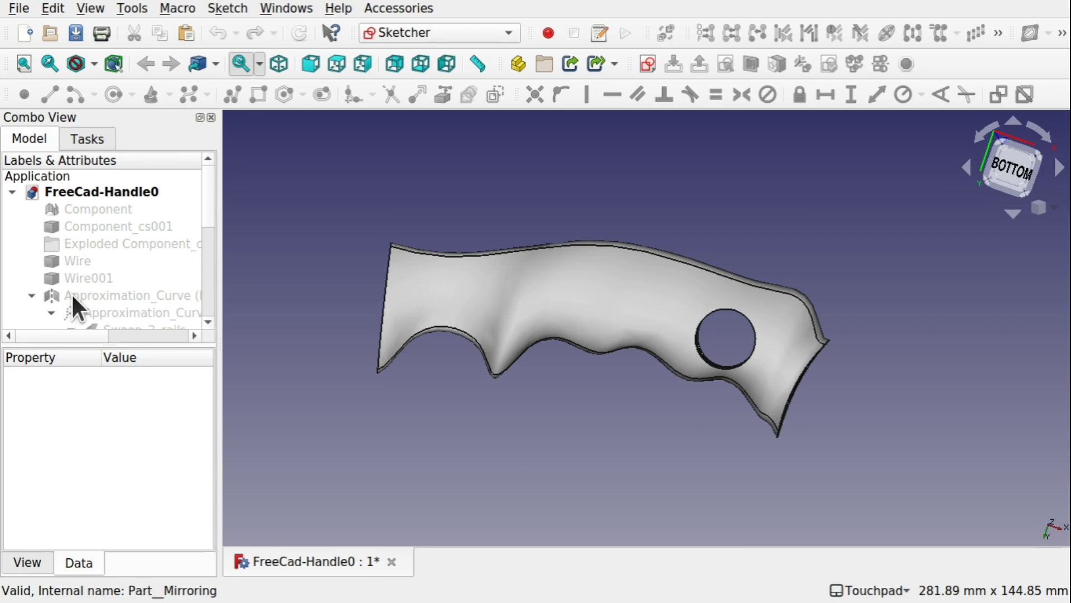
click(86, 210)
key(space)
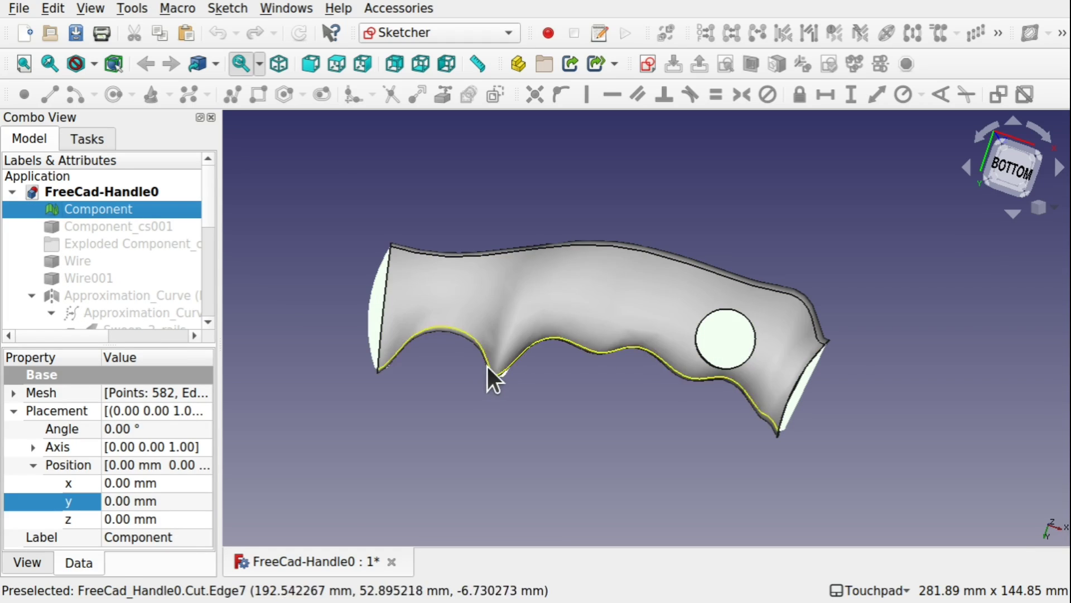
click(520, 310)
key(space)
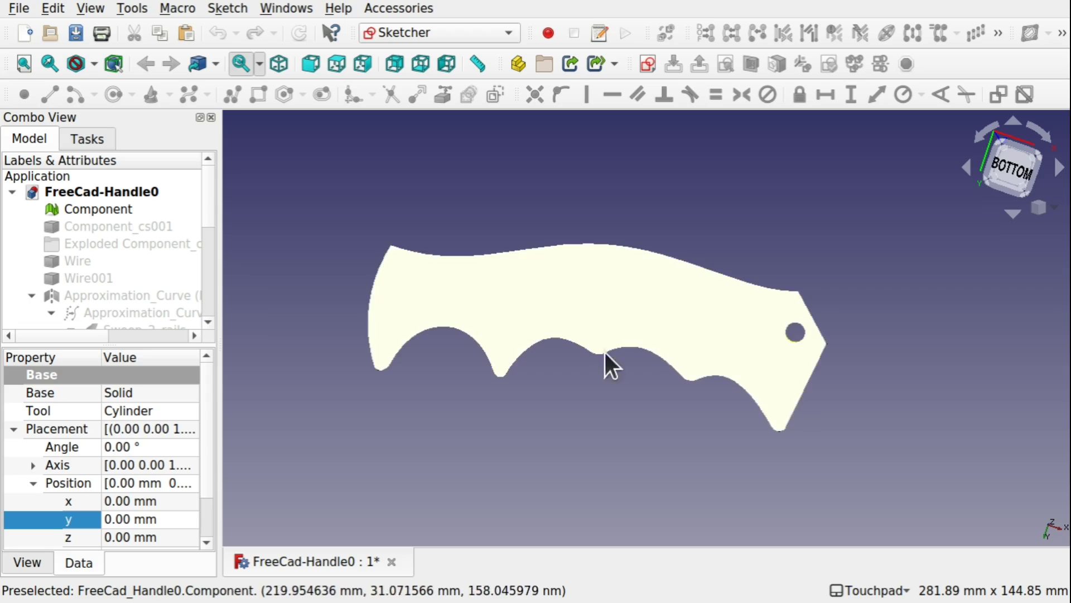
Show the Wire and Wire001 outlines along the mesh's long edges and hide the Component mesh
alt+drag(606, 354, 744, 292)
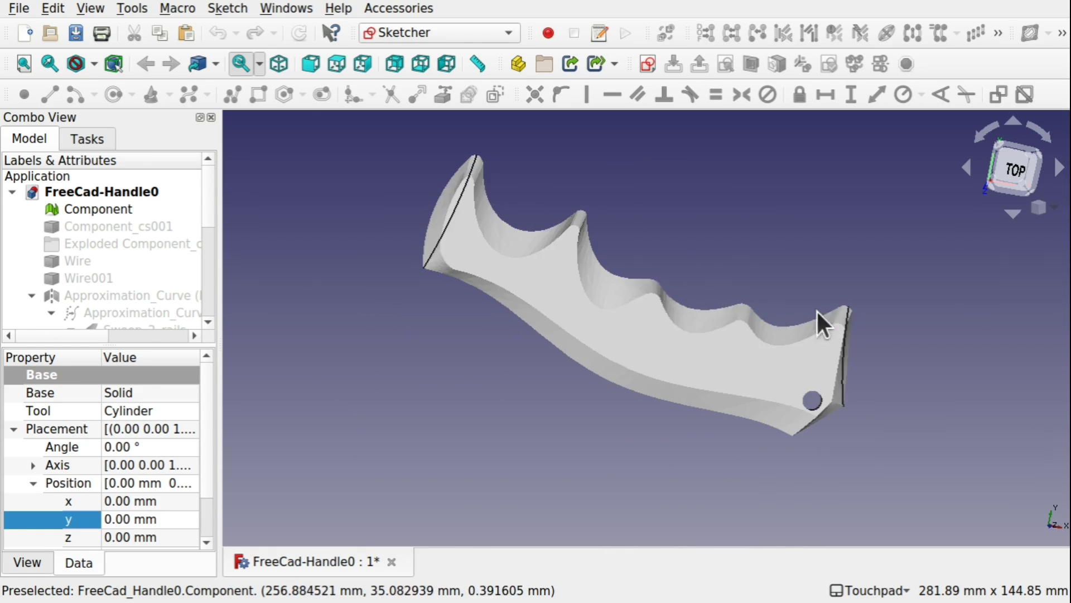
click(436, 215)
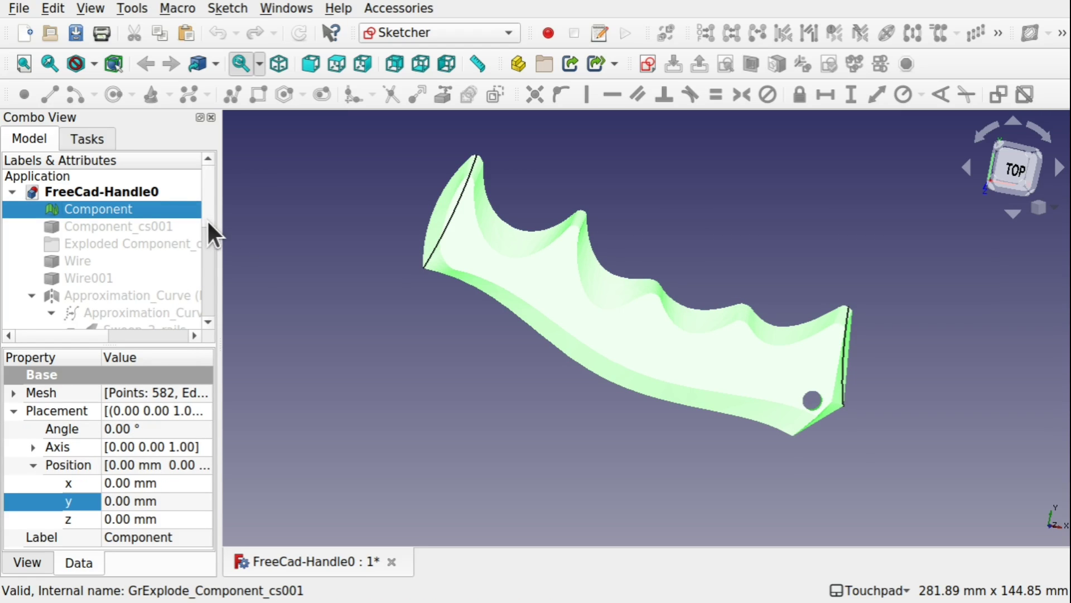
drag(206, 219, 206, 230)
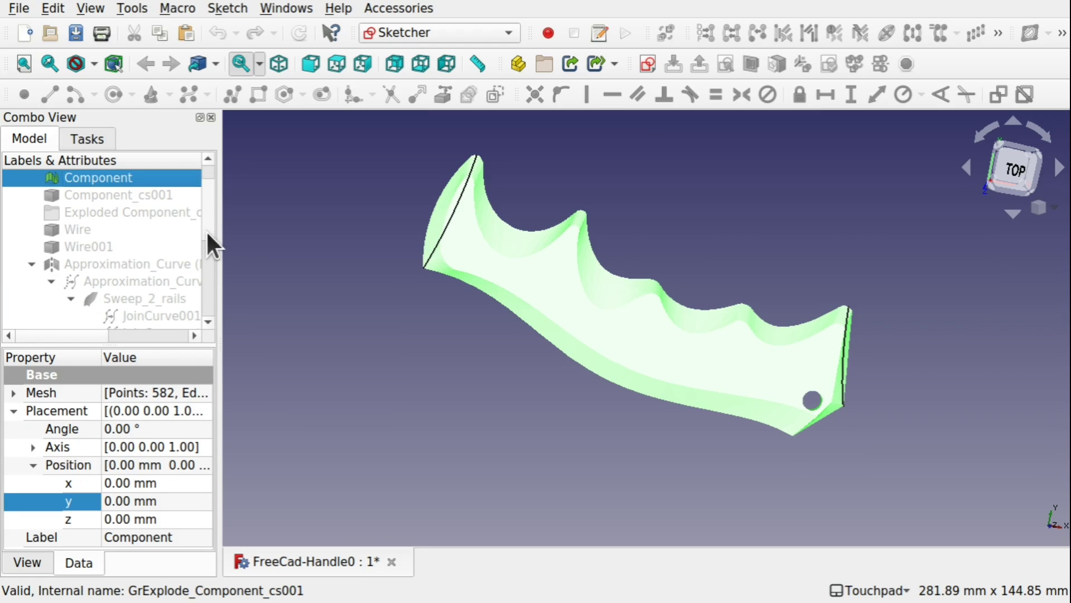
click(79, 228)
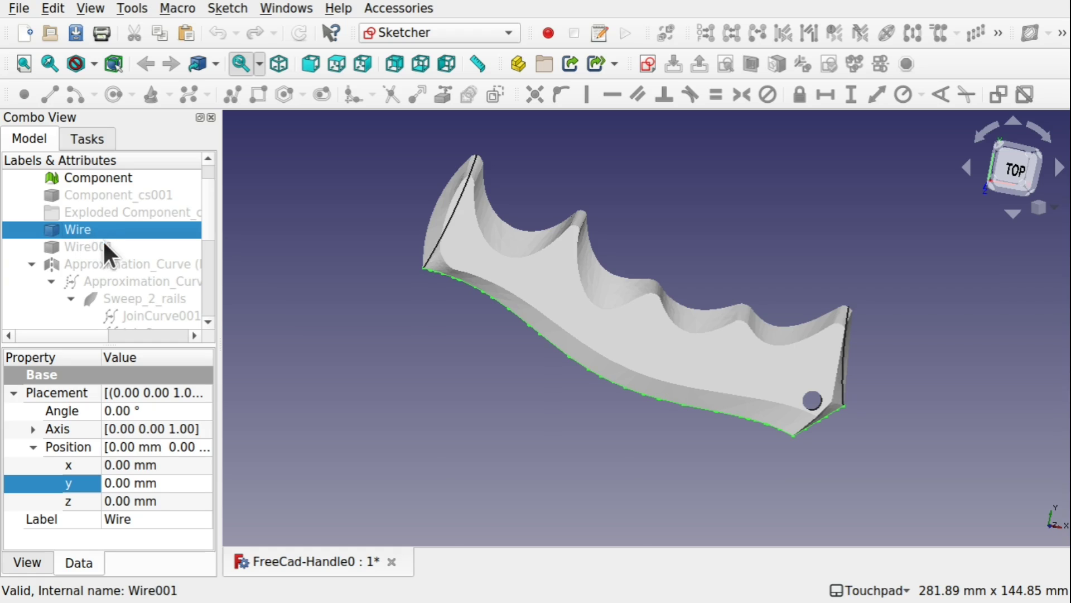
click(94, 246)
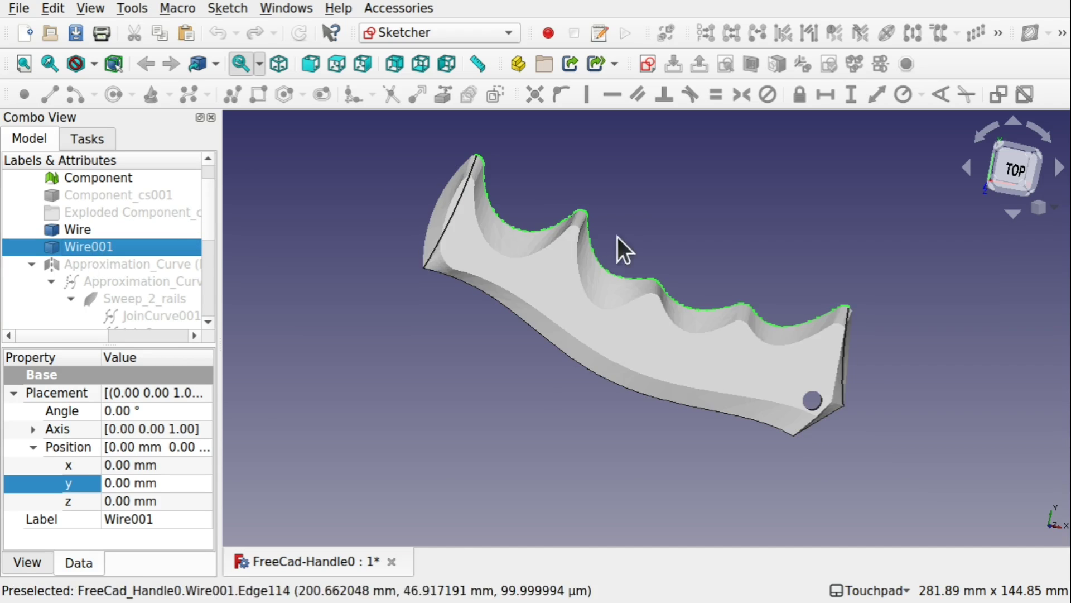
click(597, 286)
key(space)
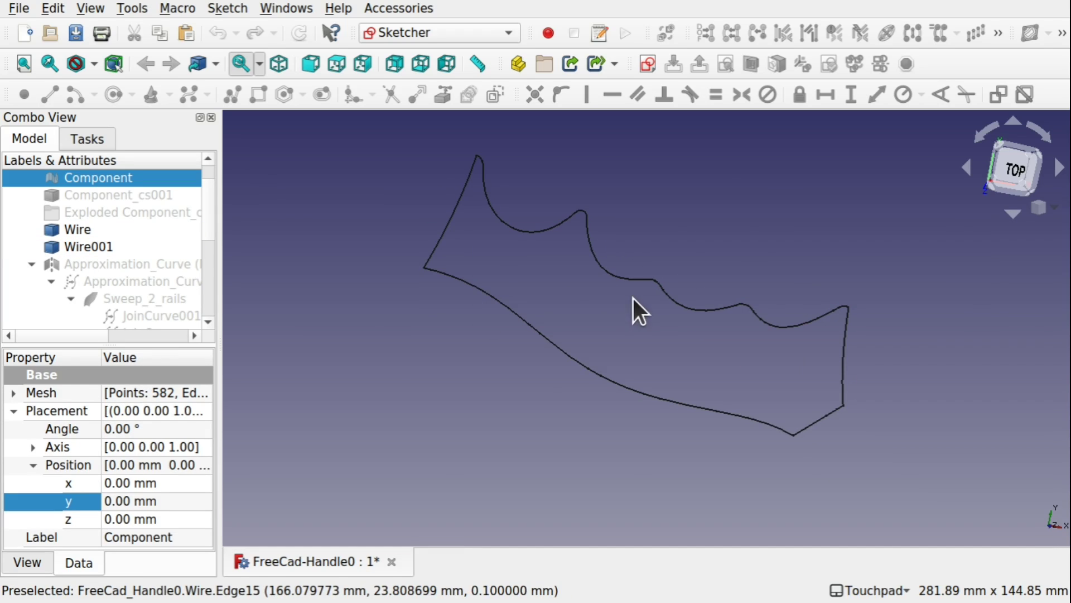
Examine which end of the handle outline each of the two Freehand B-splines under Ruled_Surface closes
scroll(212, 269, down, 2)
scroll(212, 269, down, 1)
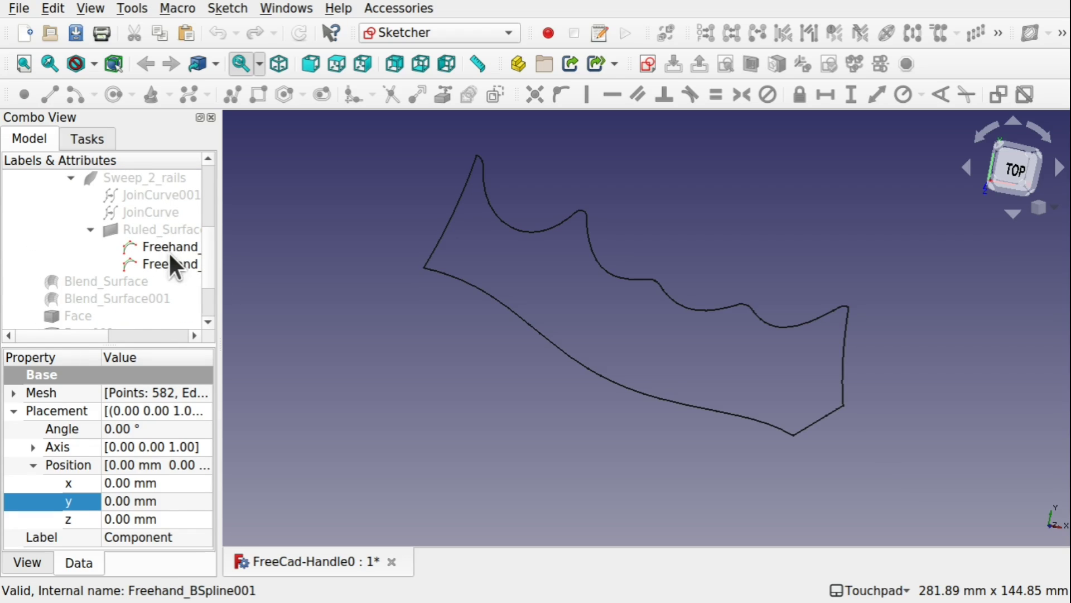
click(169, 246)
click(169, 266)
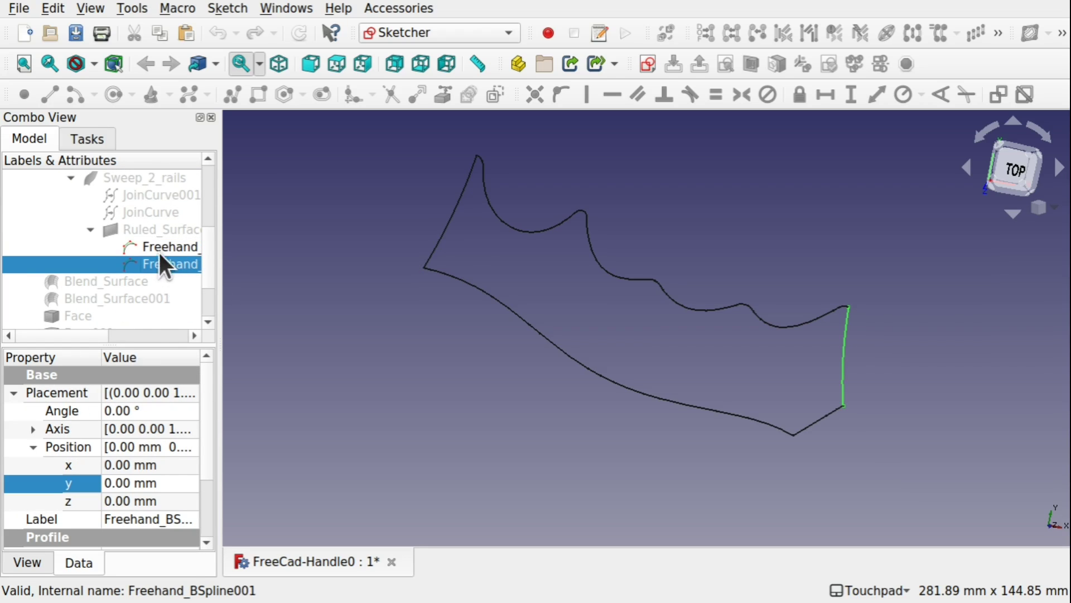
click(161, 249)
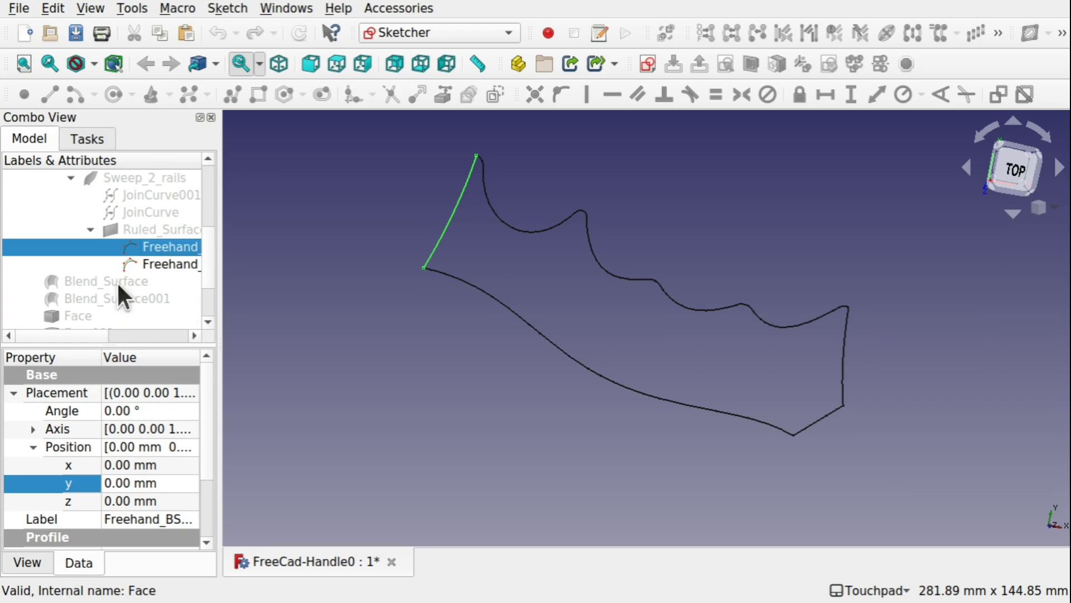
Show the Approximation_Curve surface and its mirrored copy between the handle's outline wires
drag(212, 267, 213, 242)
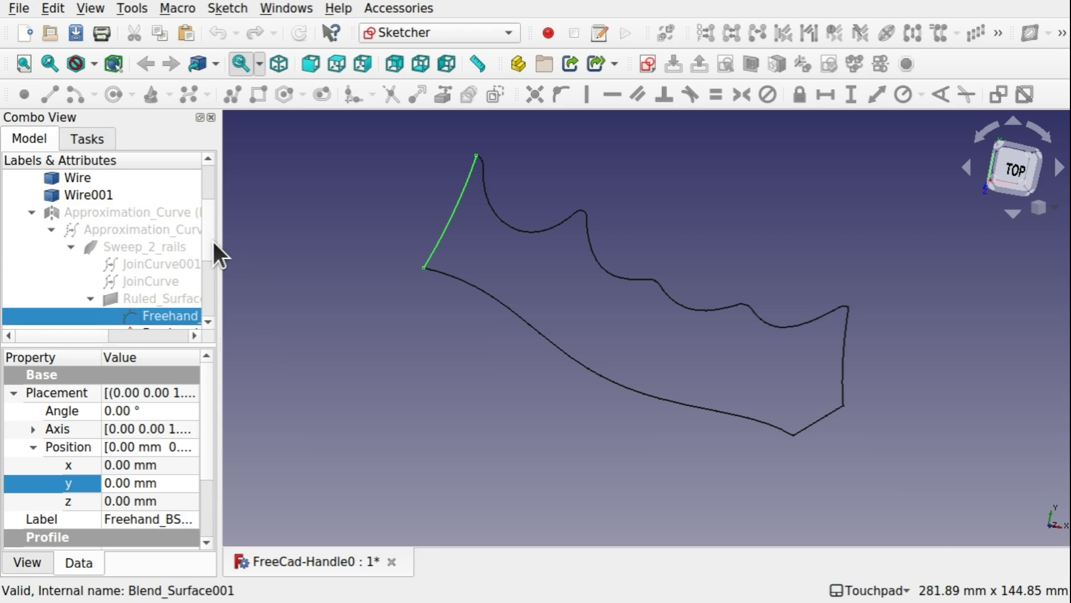
click(162, 213)
click(169, 229)
key(space)
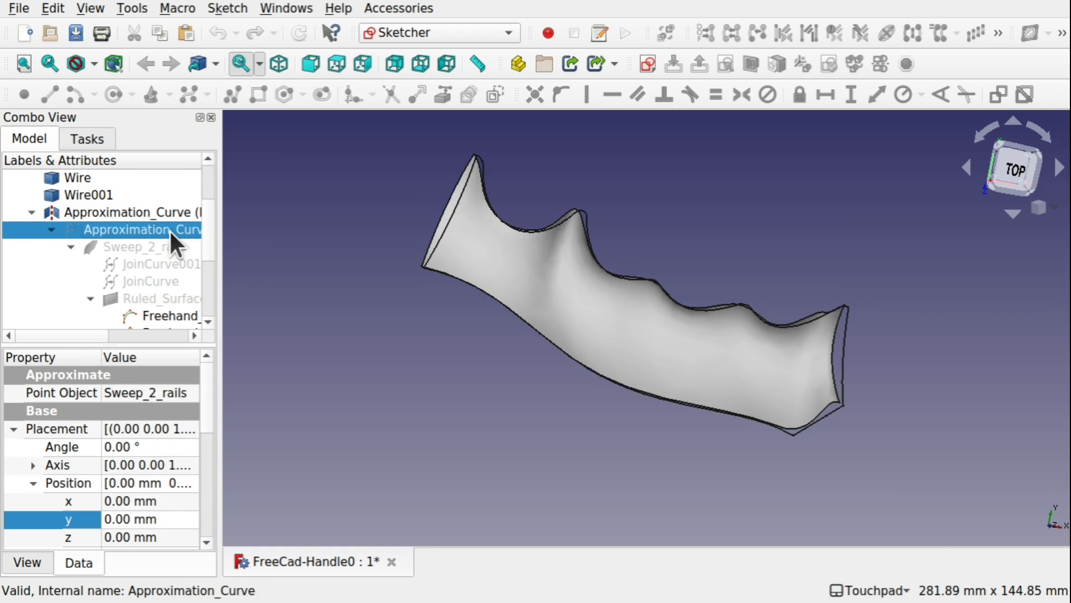
alt+drag(169, 230, 522, 270)
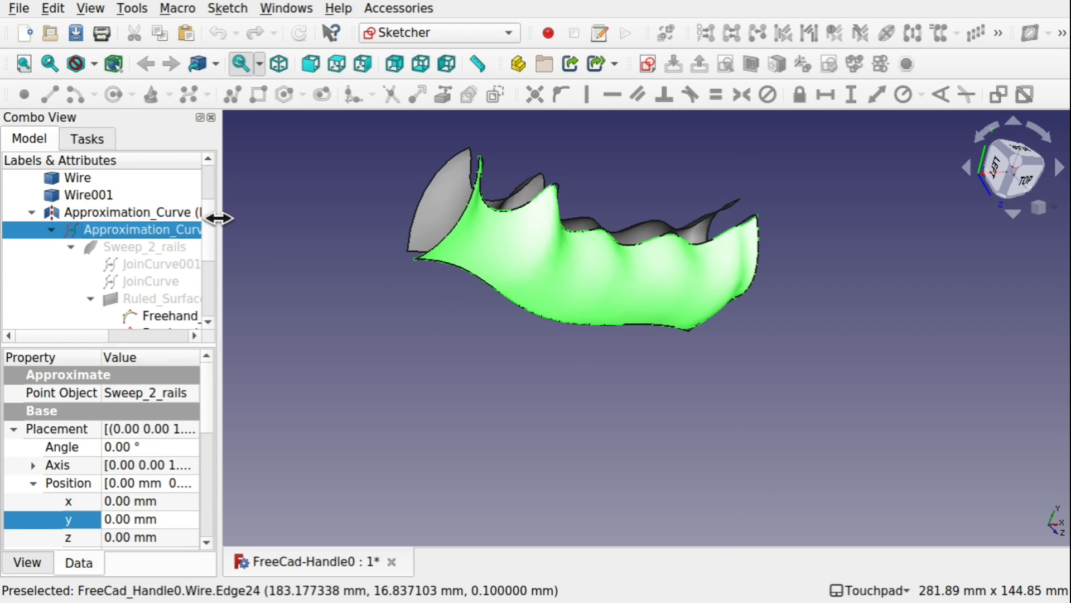
Show Blend_Surface and Blend_Surface001 along the long edges between the two handle halves
drag(206, 230, 205, 276)
click(129, 231)
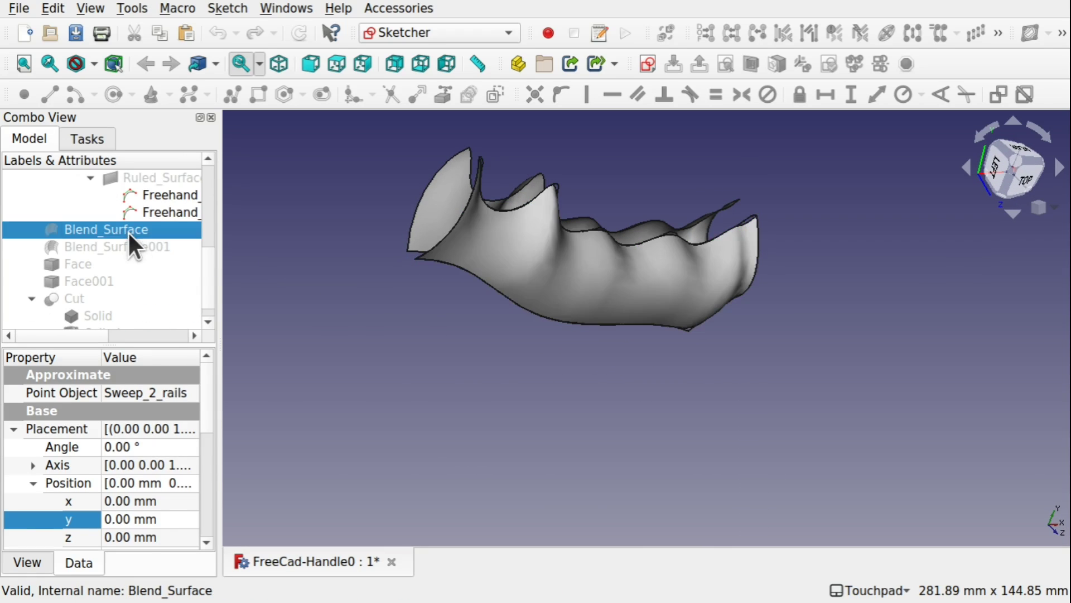
click(128, 246)
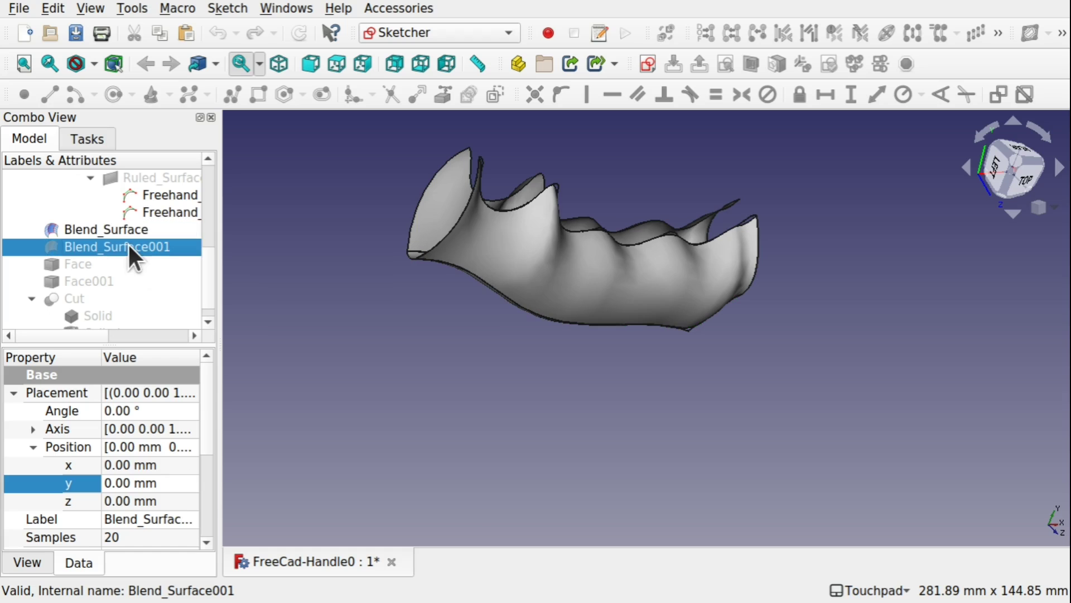
alt+drag(603, 235, 580, 324)
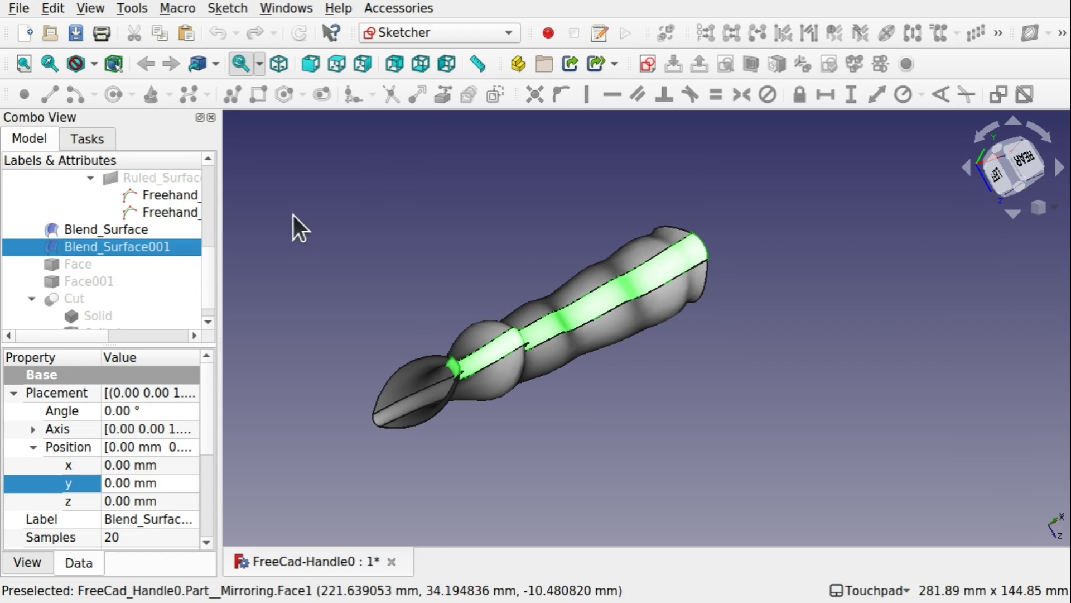
Show the Component mesh and hide the original Approximation_Curve half to compare the mesh with the rebuilt surfaces
scroll(211, 204, up, 5)
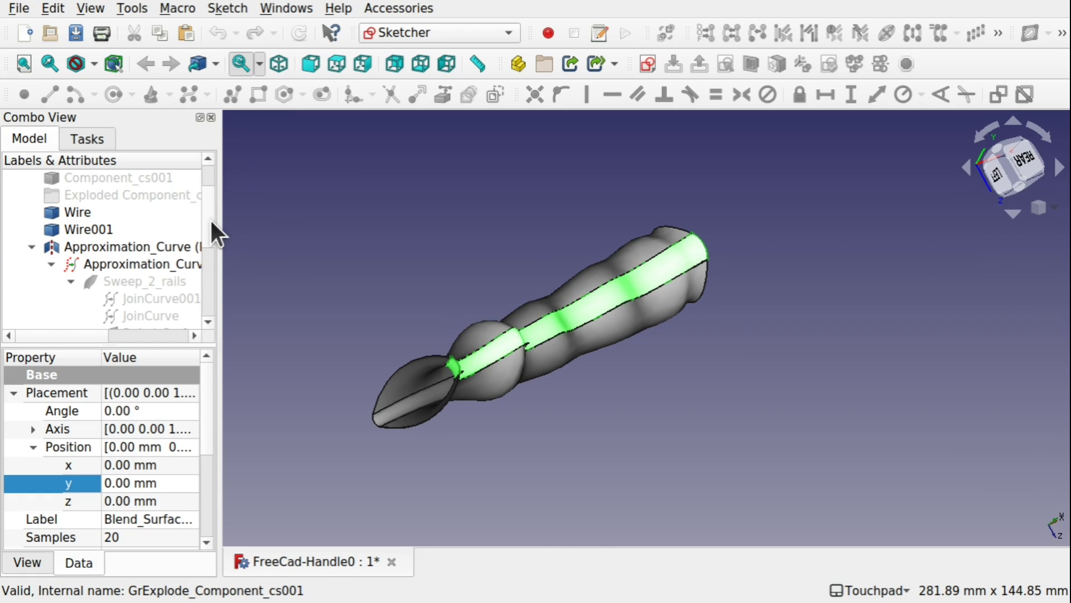
scroll(211, 217, up, 2)
click(110, 208)
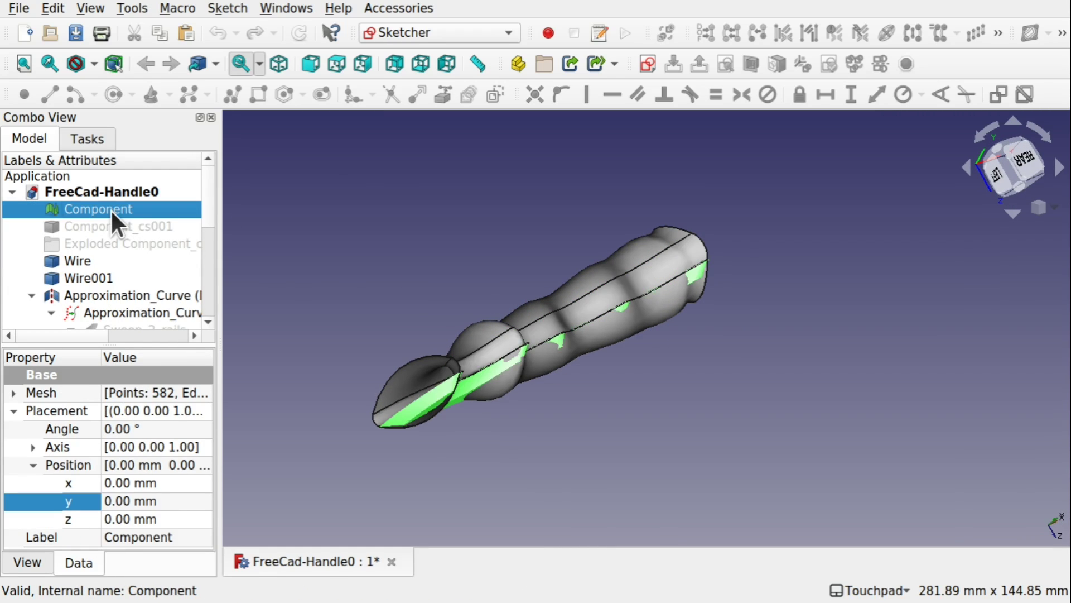
click(557, 348)
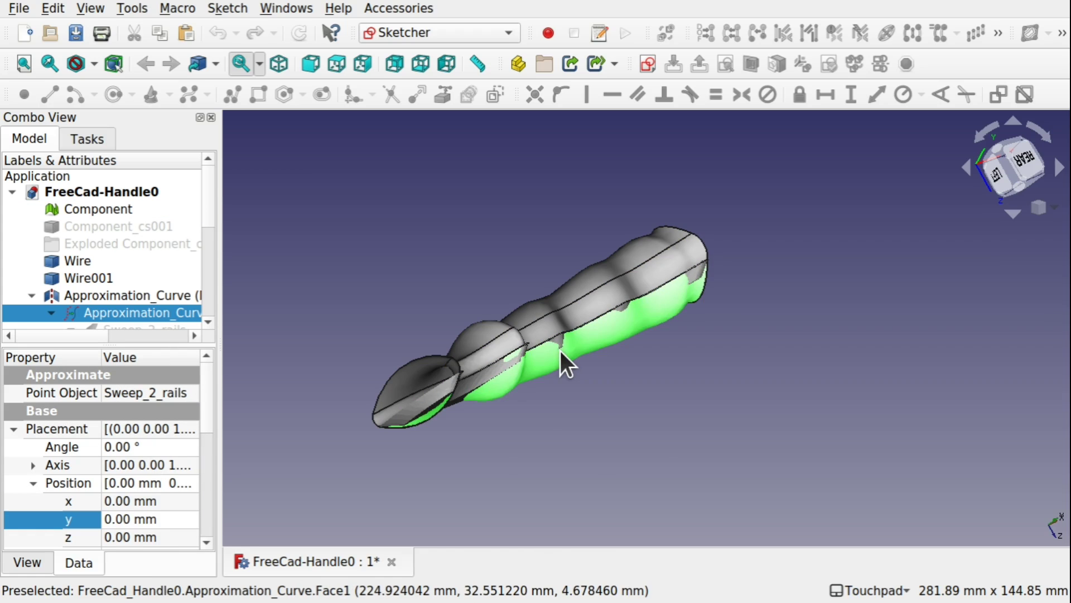
middle_drag(567, 354, 645, 327)
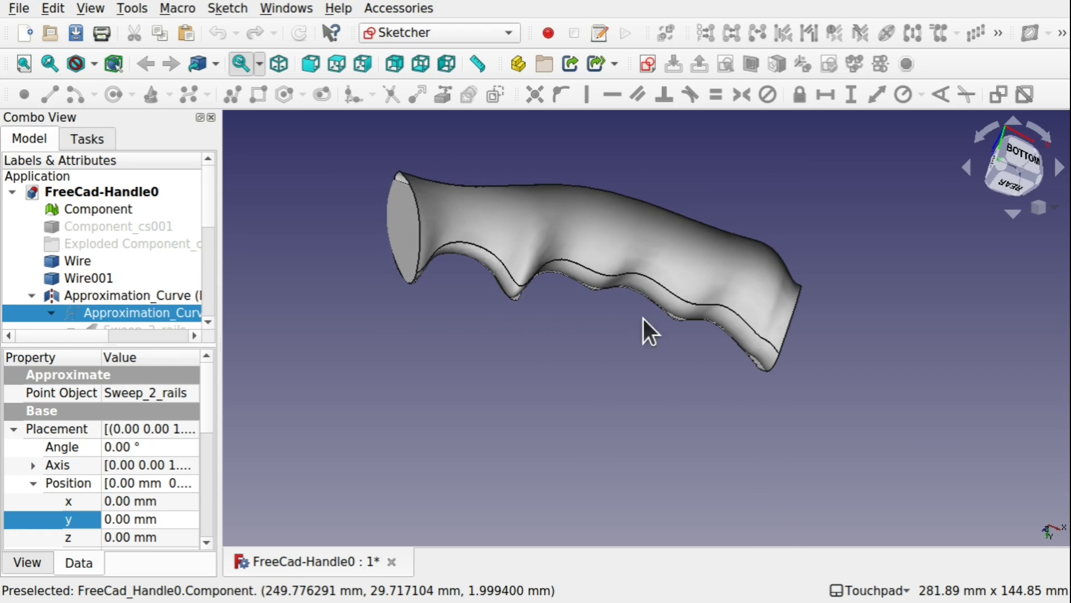
middle_drag(631, 227, 506, 376)
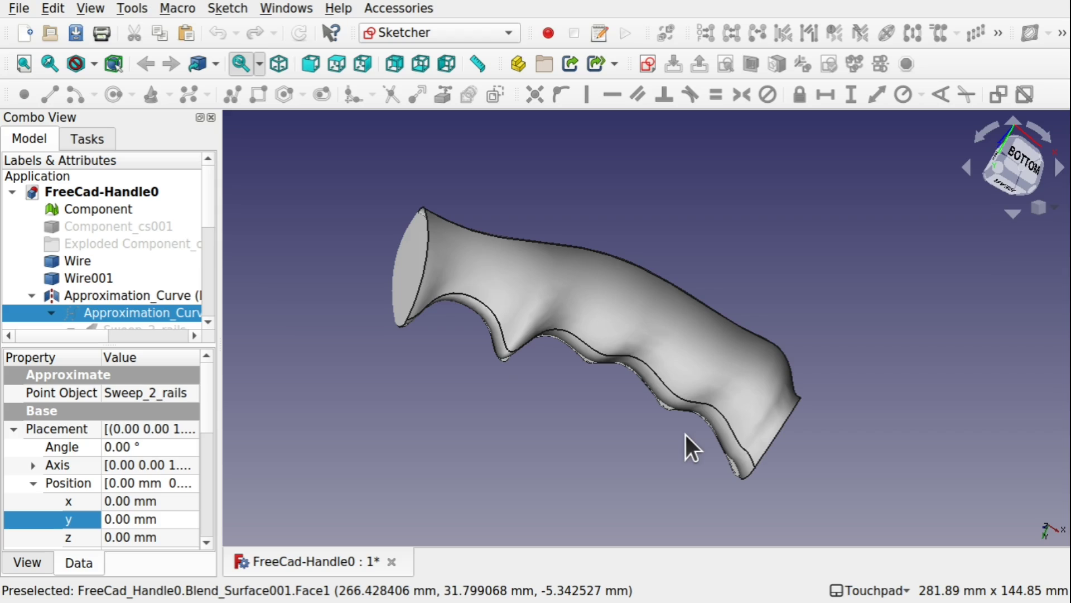
Hide the Component mesh and both outline wires, and show the original Approximation_Curve half again
click(129, 211)
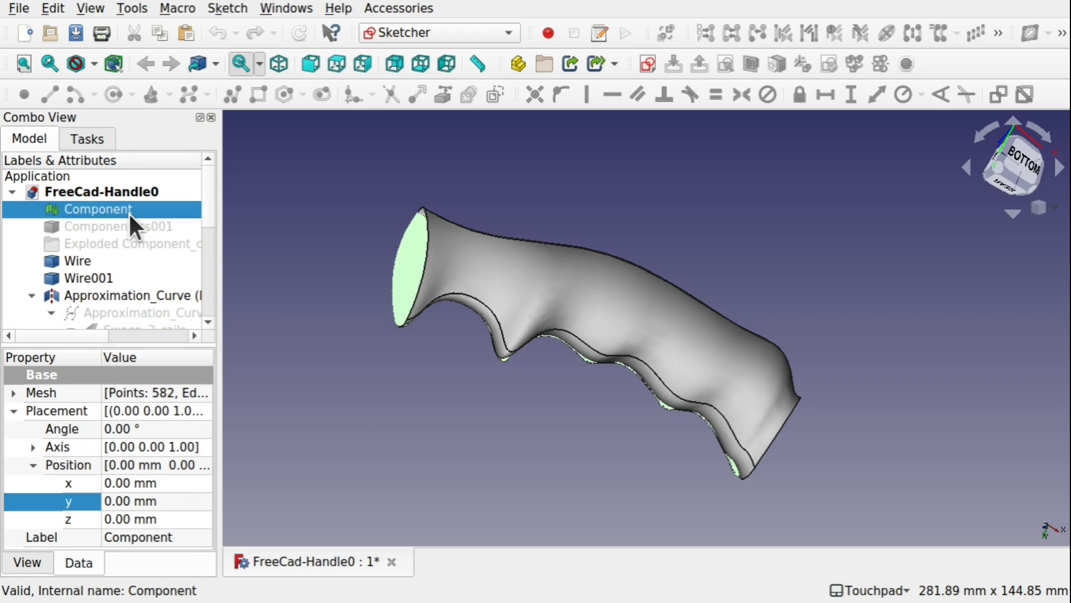
mouse_move(128, 212)
mouse_down()
mouse_move(203, 275)
mouse_move(137, 210)
mouse_up()
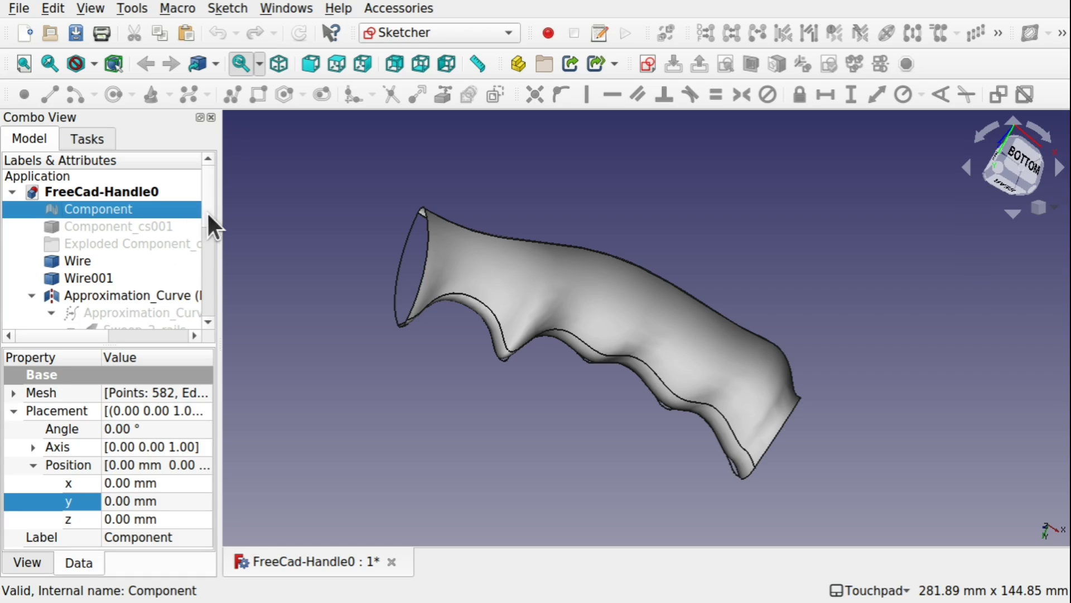
scroll(208, 230, down, 3)
click(77, 199)
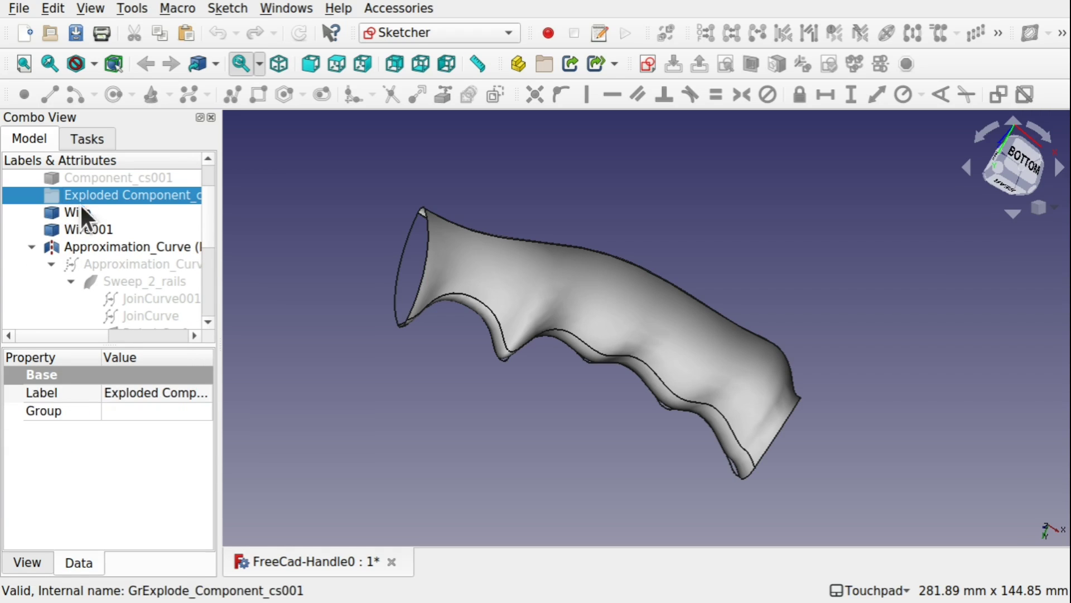
click(68, 210)
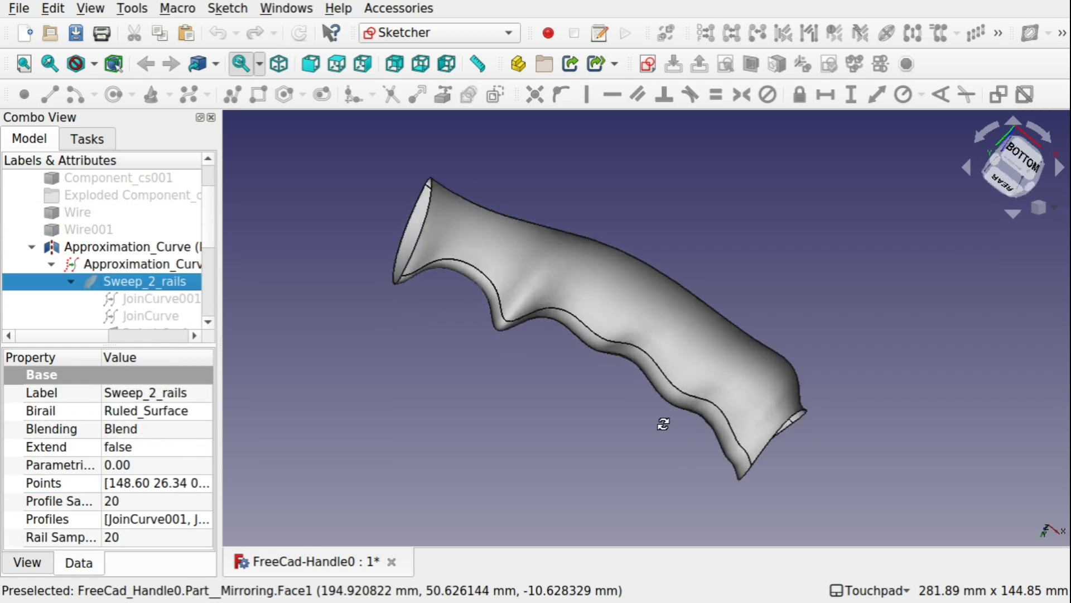
Examine the rebuilt handle shell from all sides, especially the blend strips and the open end
alt+drag(663, 426, 638, 363)
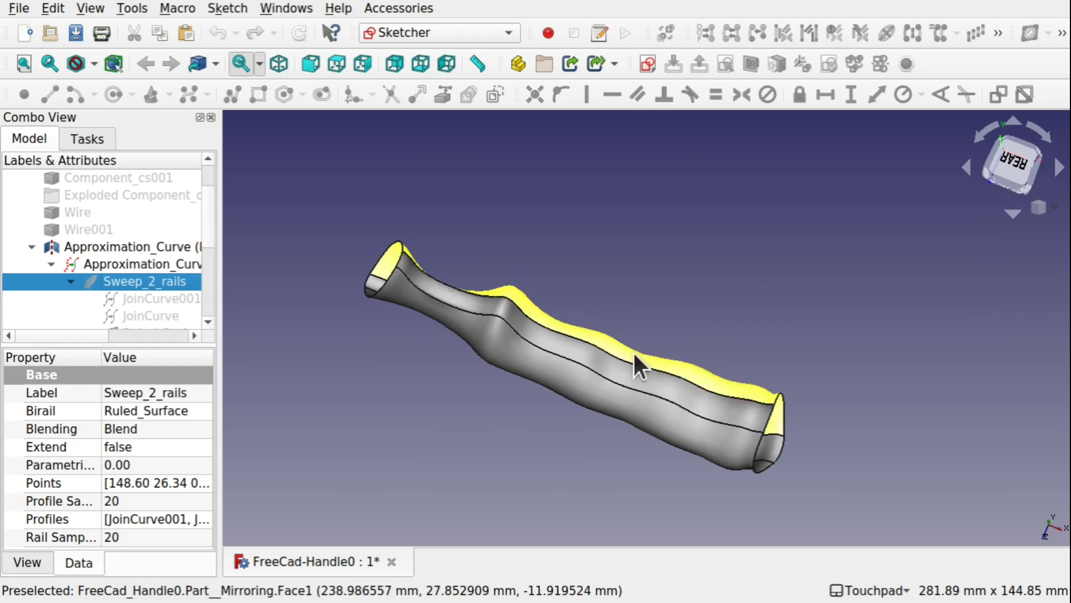
alt+drag(586, 301, 502, 306)
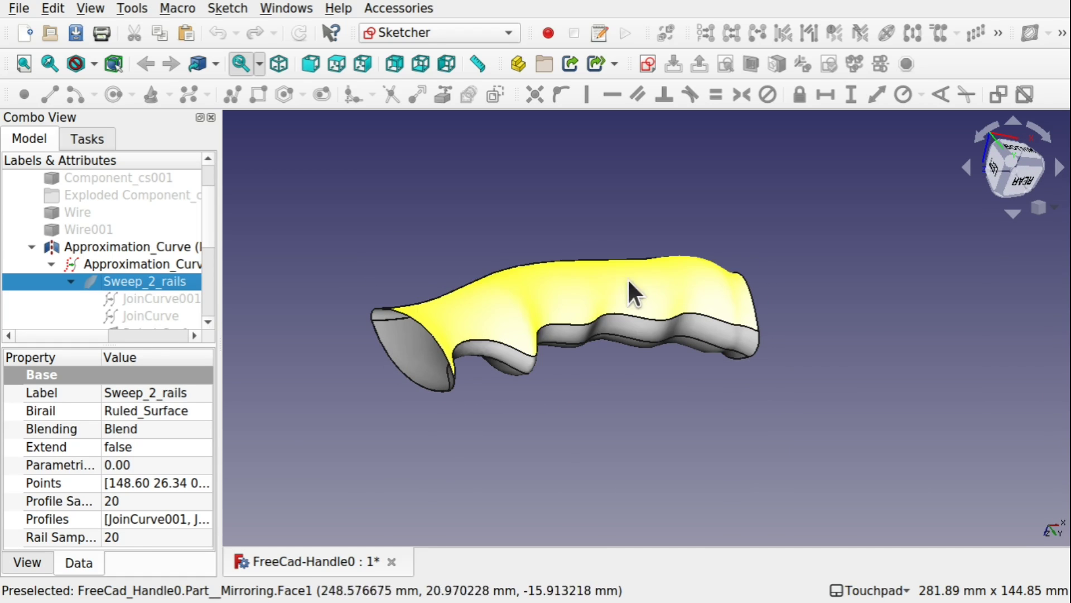
alt+drag(634, 292, 653, 327)
alt+drag(575, 351, 303, 332)
scroll(470, 326, up, 5)
mouse_move(386, 333)
alt+mouse_down()
mouse_move(435, 371)
mouse_move(406, 350)
mouse_move(484, 375)
mouse_move(569, 340)
mouse_move(494, 407)
mouse_move(454, 424)
mouse_move(342, 308)
mouse_move(454, 377)
mouse_move(511, 481)
alt+mouse_up()
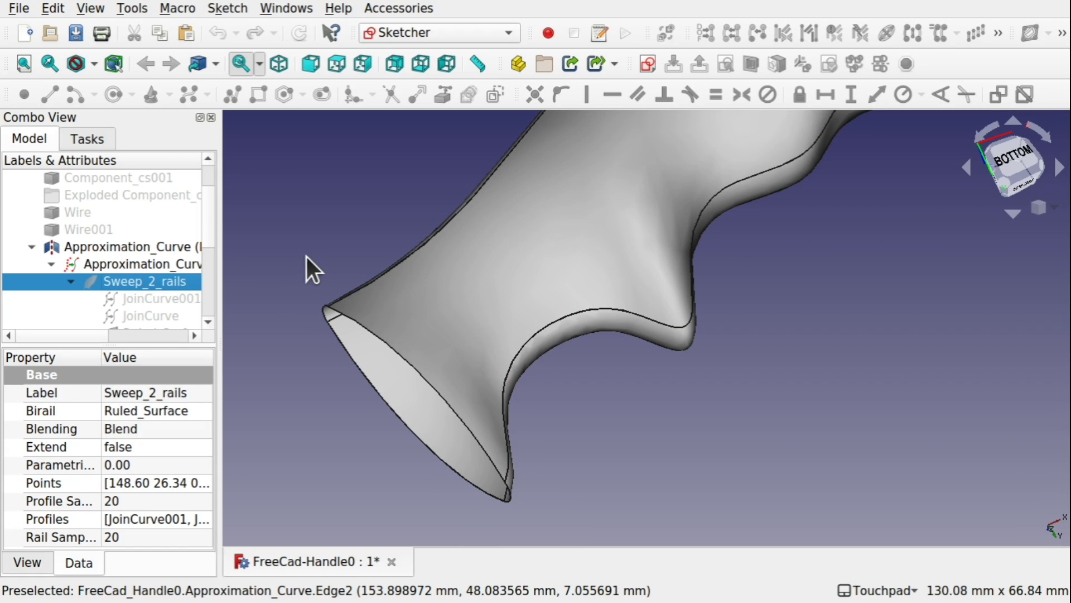
alt+drag(306, 259, 692, 260)
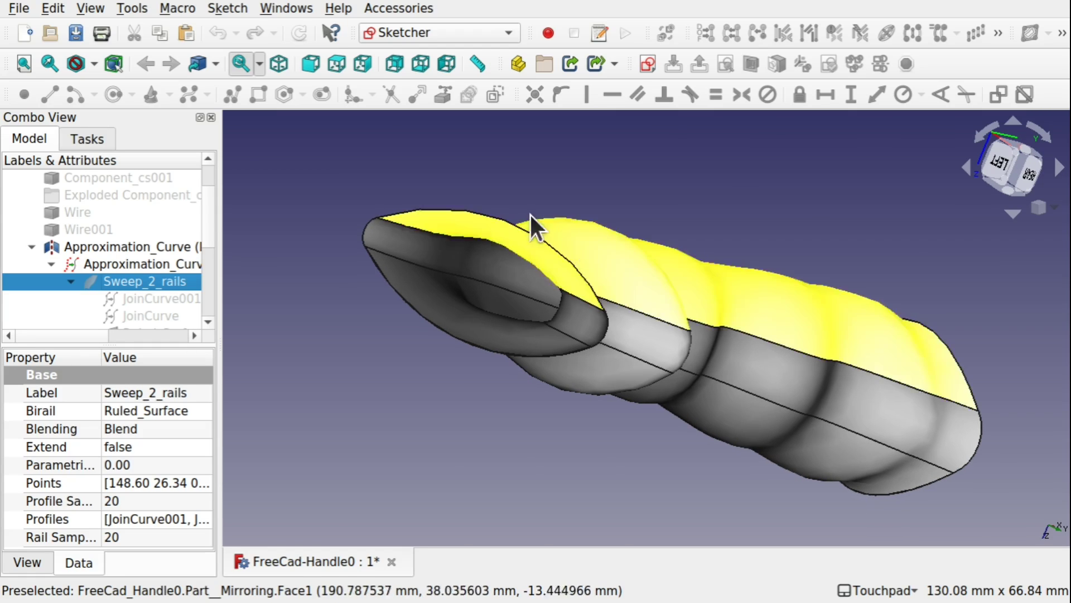
Switch to the Part workbench and inspect the open end of the handle shell
click(433, 28)
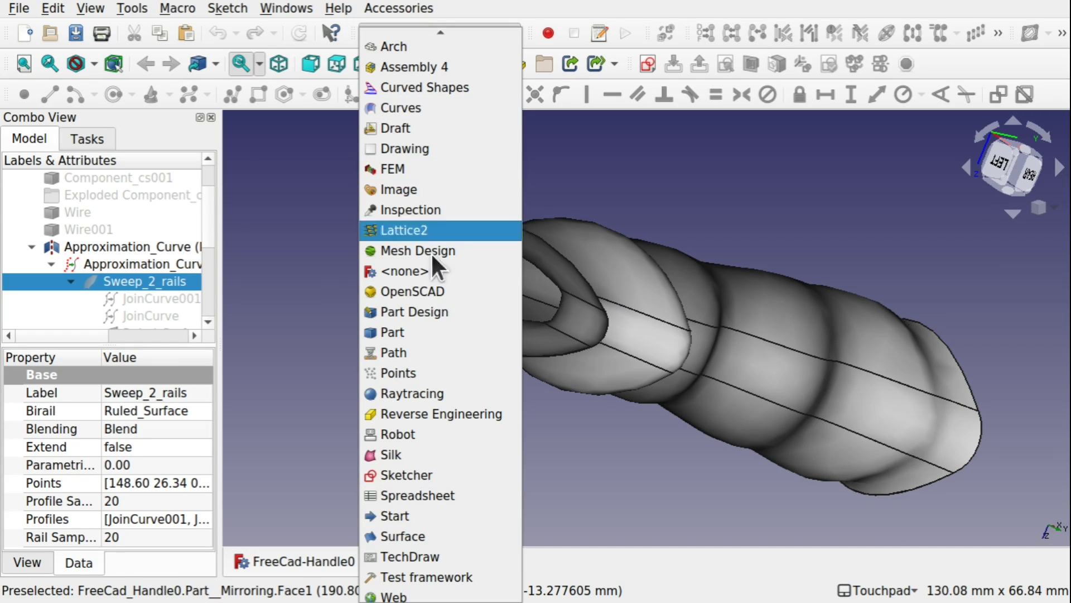
click(422, 332)
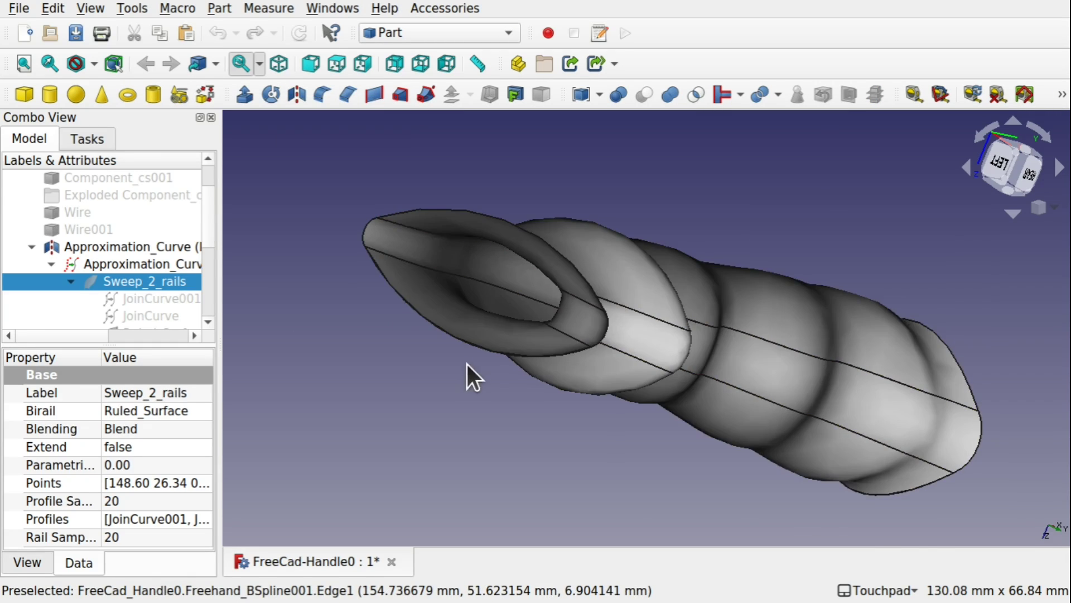
alt+drag(467, 375, 665, 333)
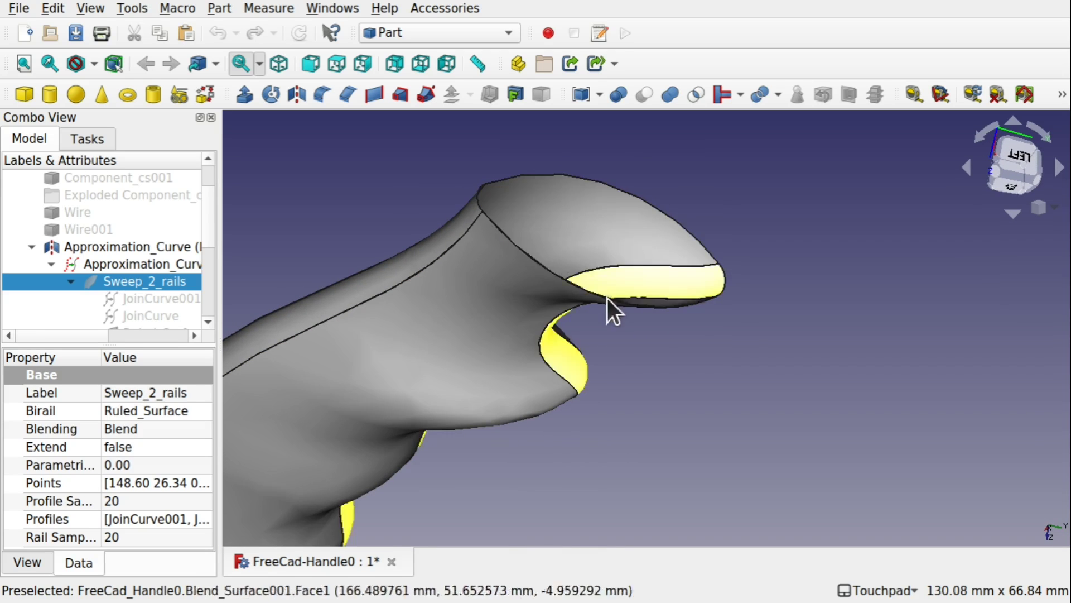
alt+drag(610, 308, 606, 388)
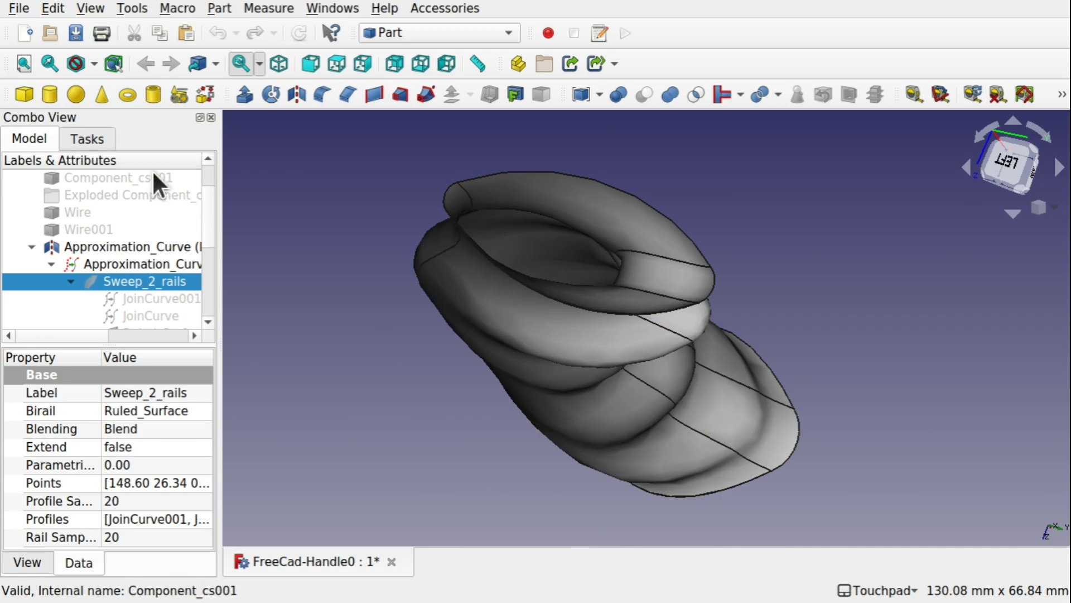
Hide both Approximation_Curve halves, the two Freehand B-splines and both blend surfaces
click(75, 247)
click(107, 263)
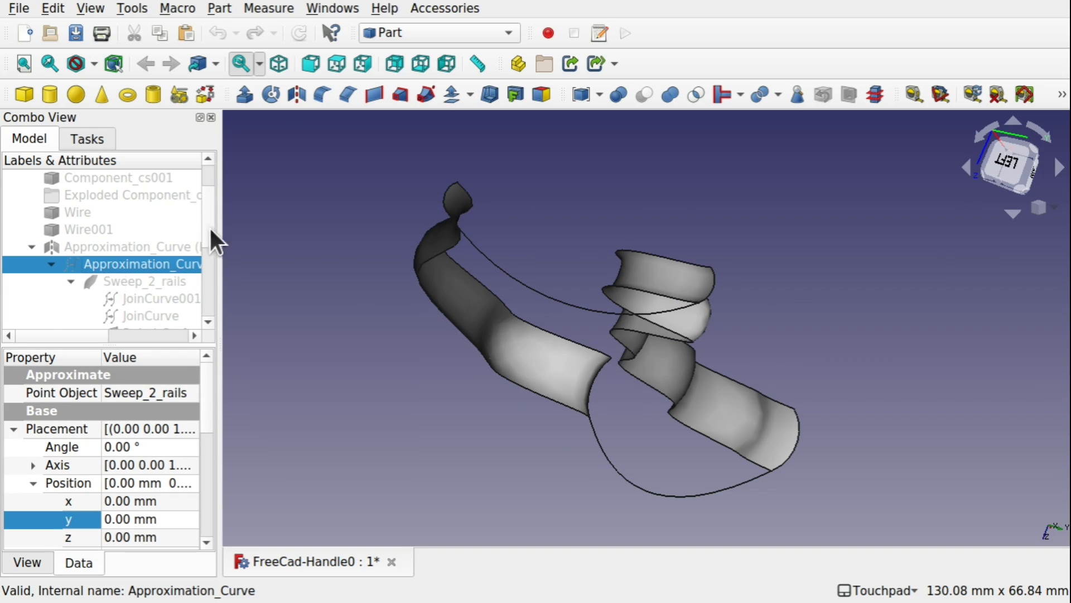
scroll(210, 229, down, 2)
click(169, 247)
key(space)
click(169, 263)
key(space)
click(139, 279)
key(space)
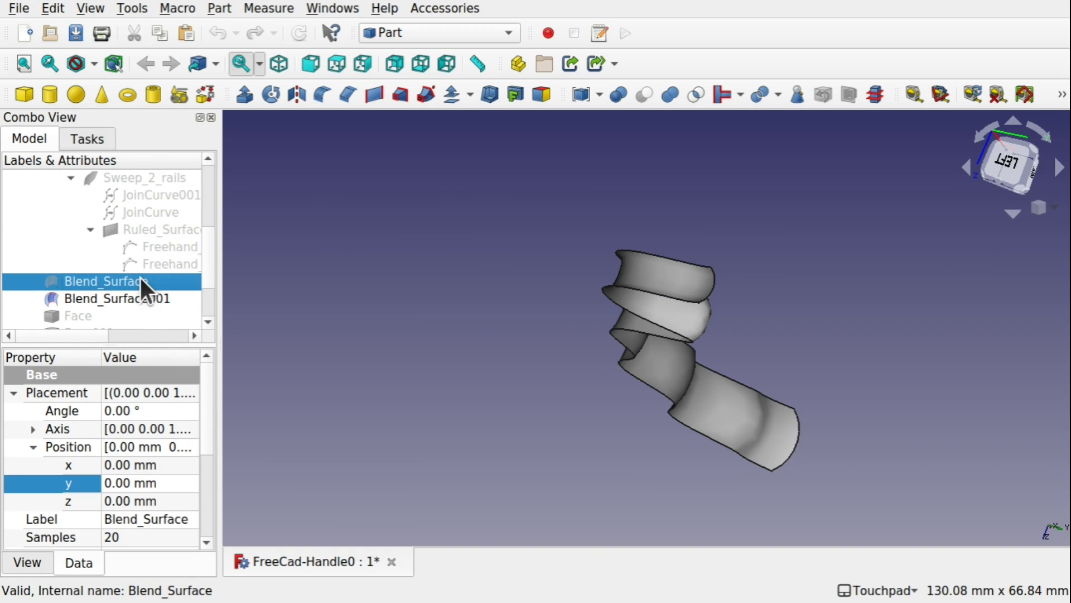
click(137, 298)
key(space)
Show the Solid under Cut and examine its closed end
scroll(211, 250, down, 2)
click(99, 297)
key(space)
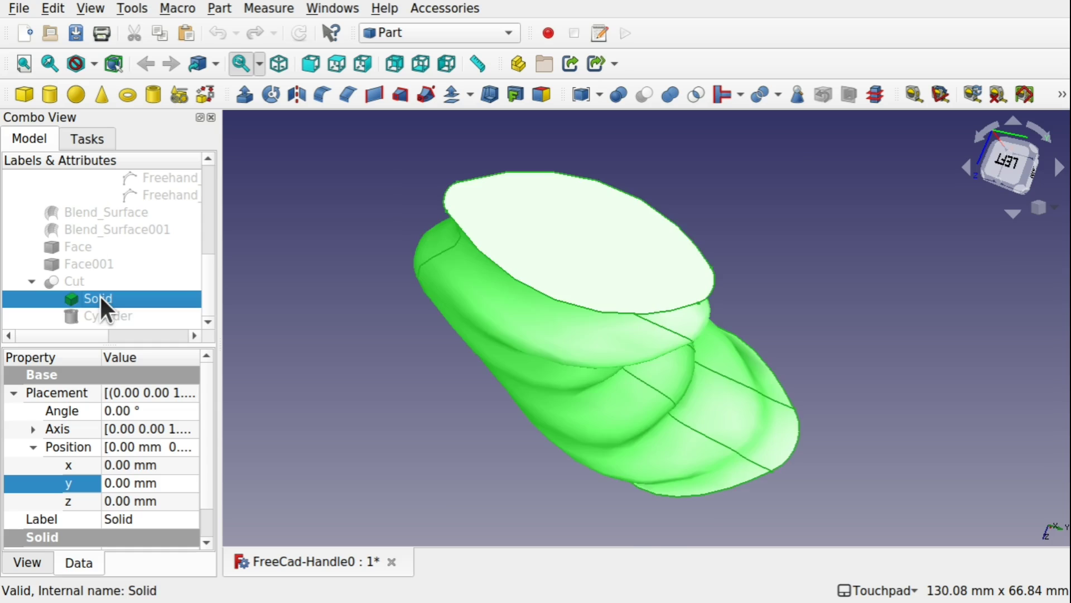
middle_drag(704, 410, 378, 380)
click(377, 380)
middle_drag(519, 387, 579, 313)
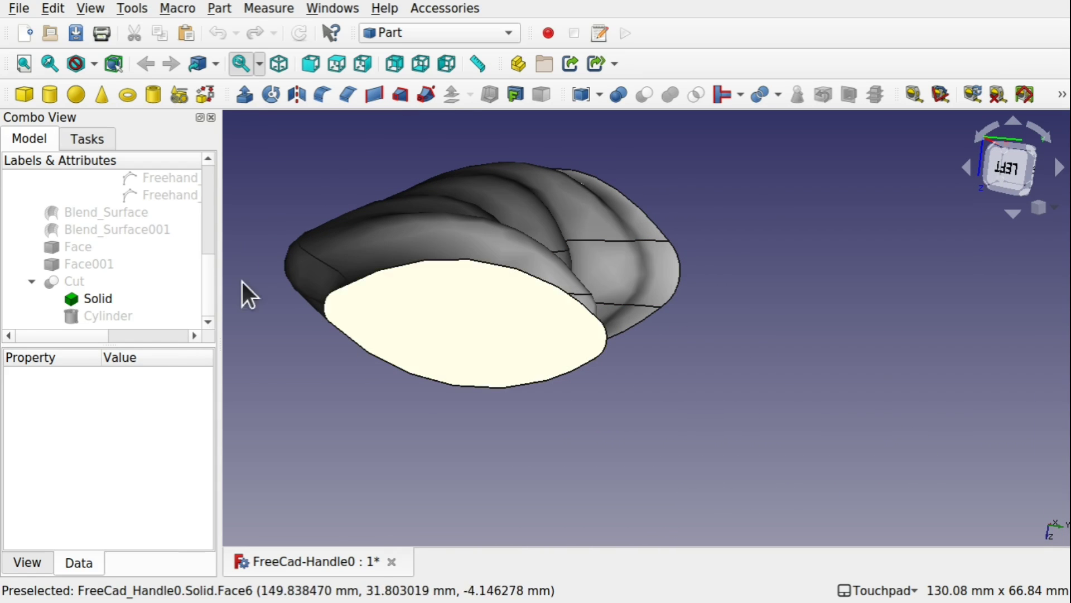
Show Face and Face001, the two end caps of the handle
click(84, 247)
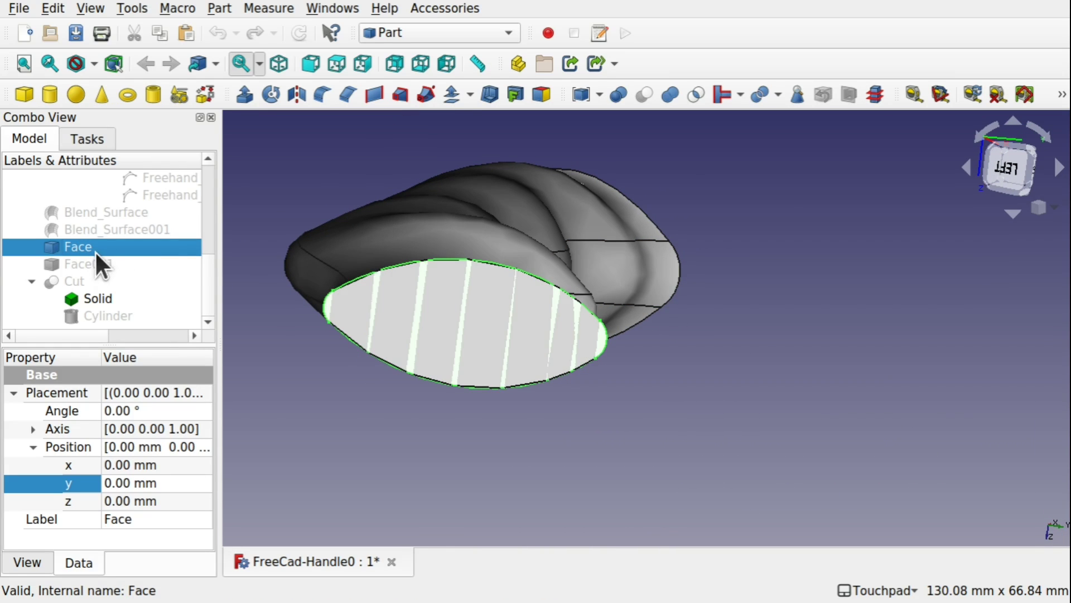
click(94, 265)
key(space)
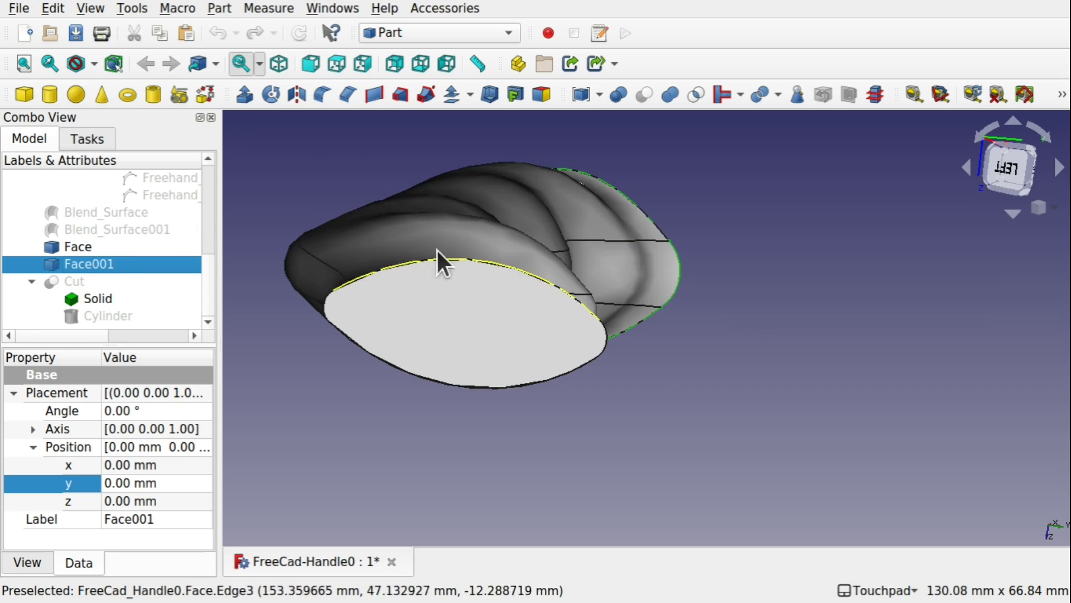
middle_drag(436, 249, 318, 211)
Set Continuity1 and Continuity2 of Blend_Surface001 to 0
click(140, 229)
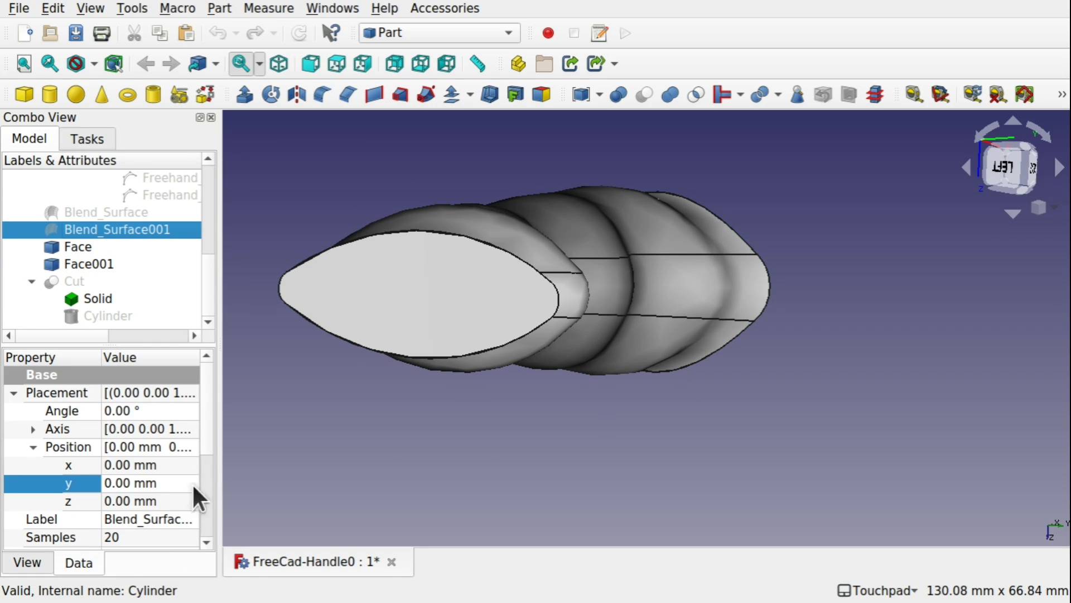
drag(220, 462, 287, 467)
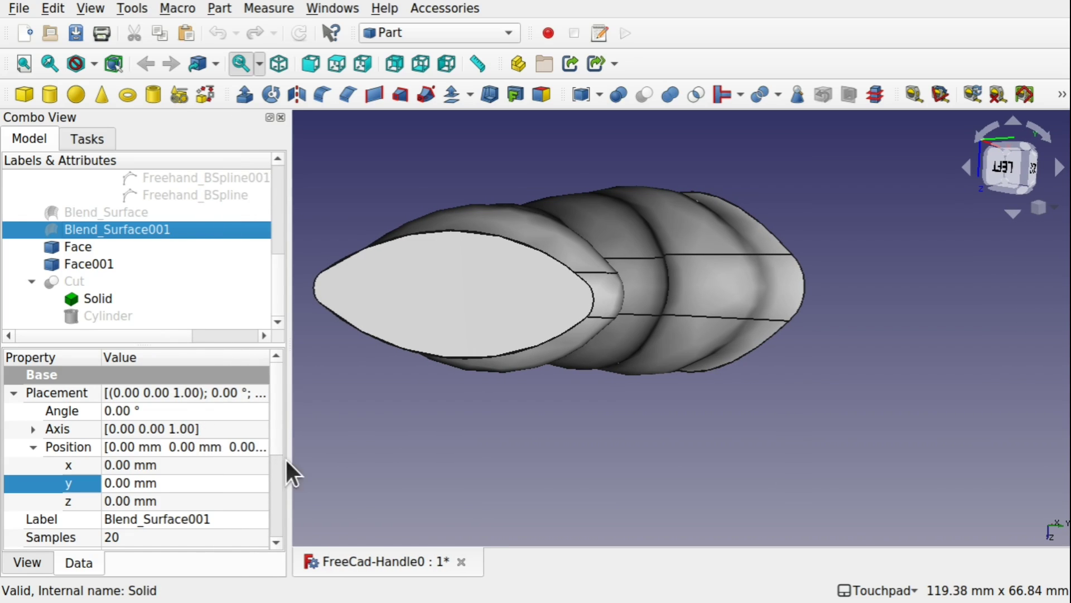
scroll(276, 497, down, 3)
scroll(277, 497, down, 1)
click(161, 430)
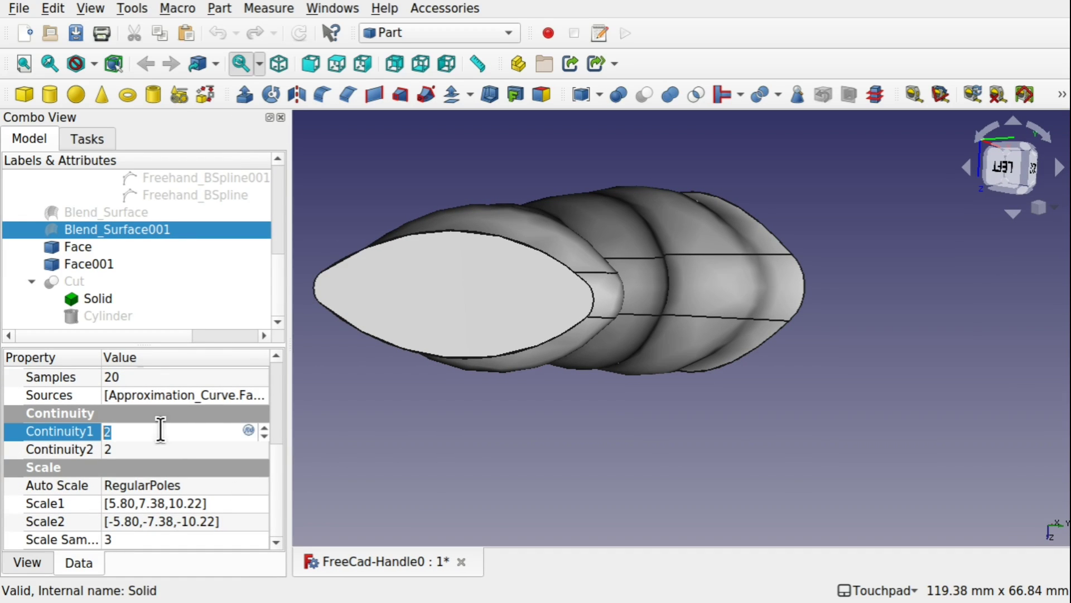
text(0)
click(150, 449)
text(0)
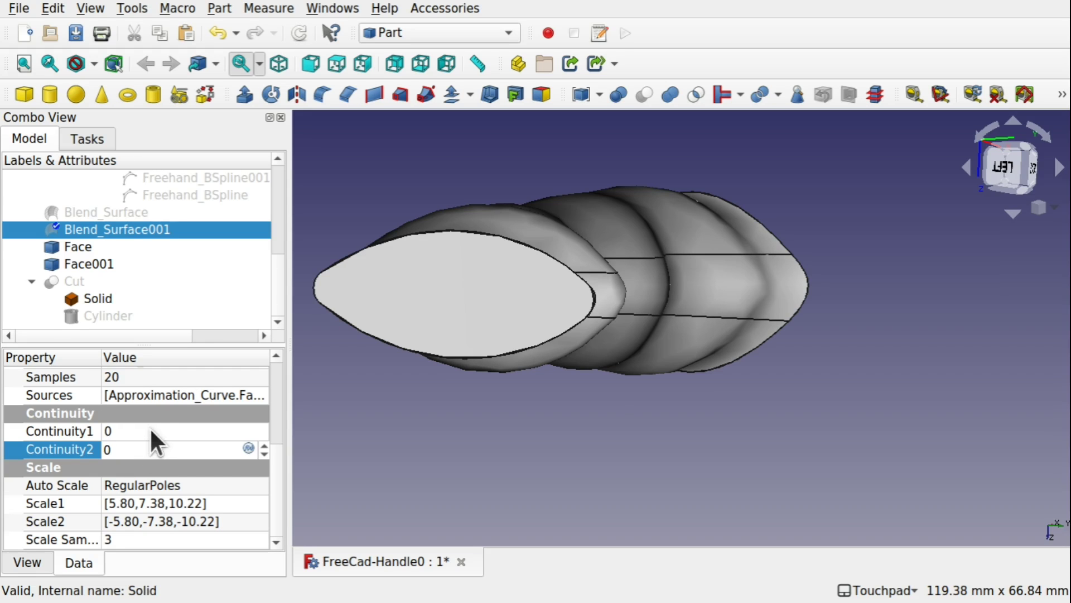
click(150, 429)
Inspect up close how the finger-side blend strip meets the end cap Face
alt+drag(522, 326, 374, 189)
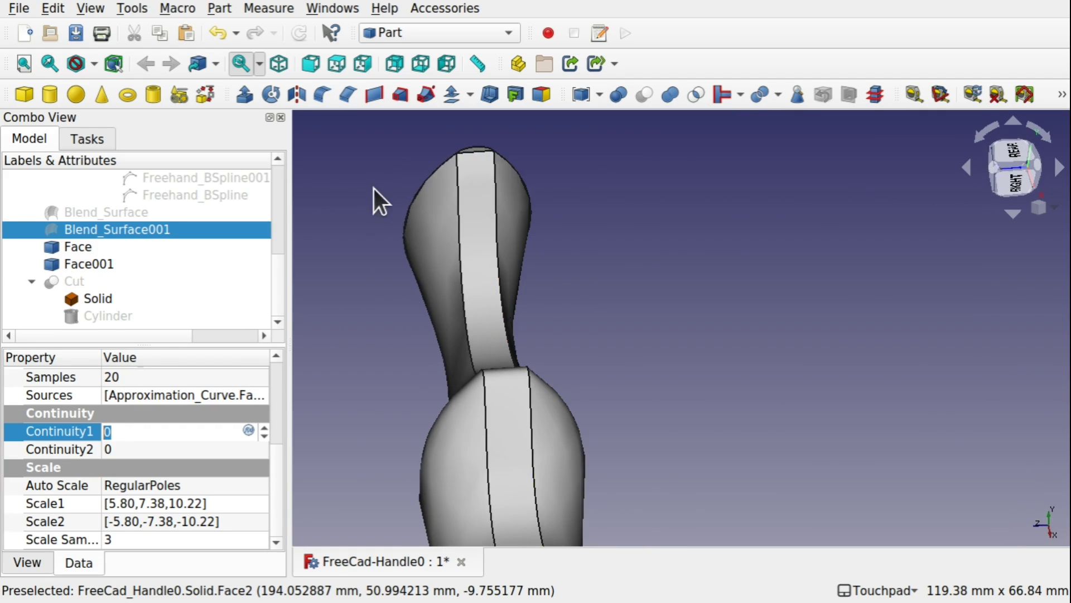
scroll(456, 149, up, 3)
alt+drag(460, 151, 542, 139)
click(530, 146)
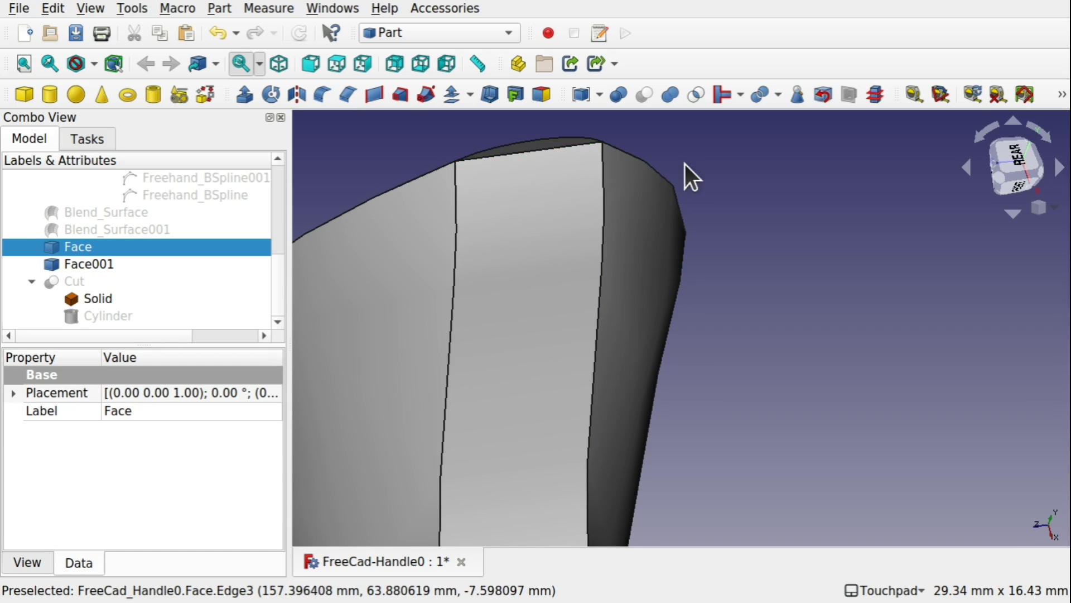
Hide the end cap Face and inspect the Solid's seam at that end together with its Shape Status
alt+drag(686, 174, 497, 220)
click(554, 178)
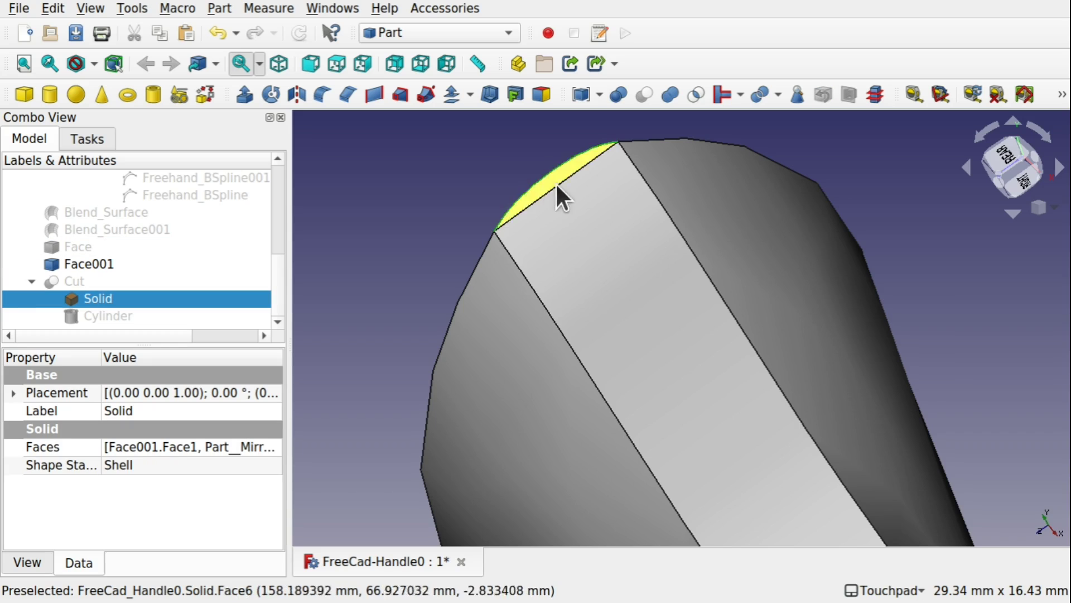
alt+drag(554, 172, 534, 239)
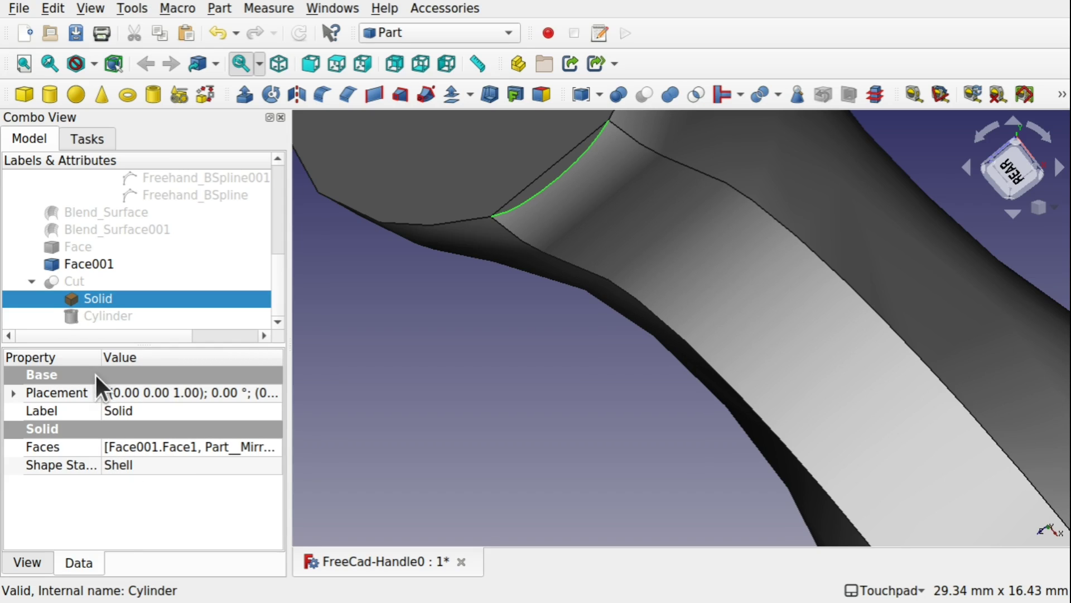
drag(101, 357, 133, 357)
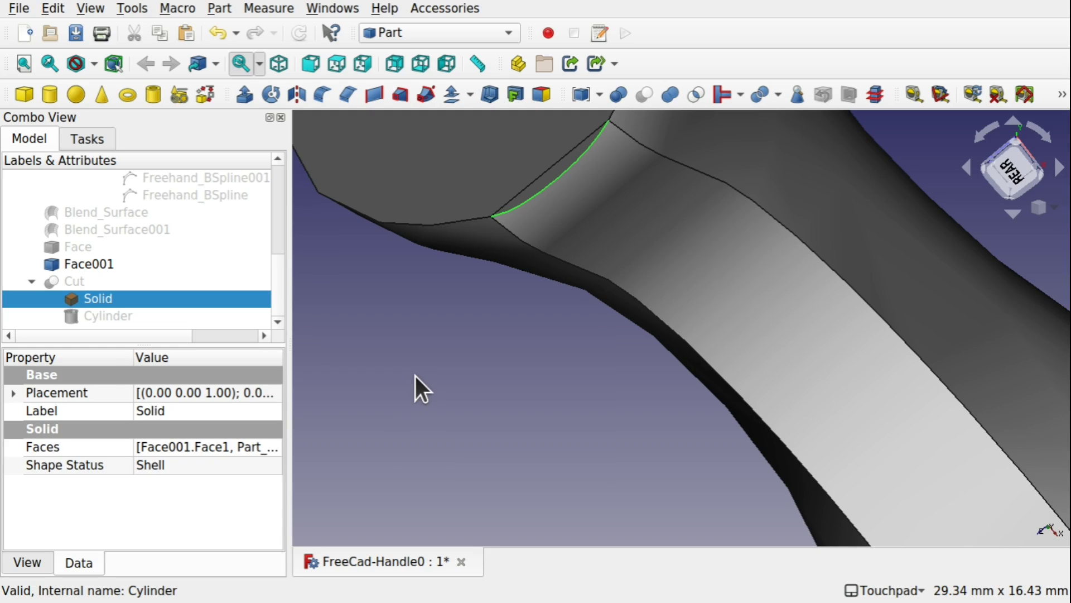
Undo the last continuity change on Blend_Surface001 and recompute the Solid
key(ctrl+z)
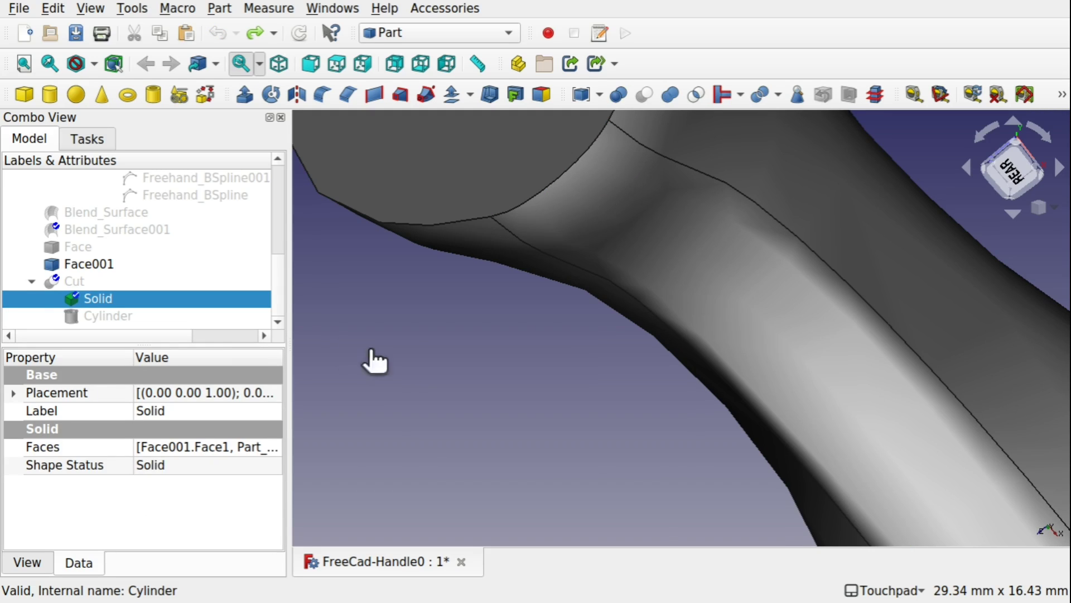
click(95, 298)
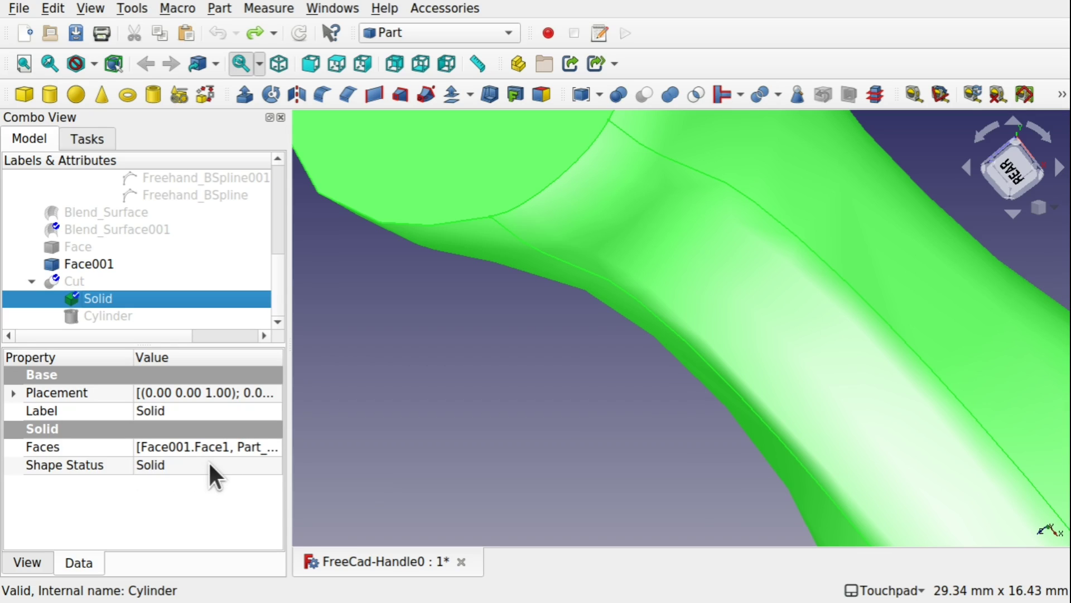
key(ctrl+r)
Hide Face001 and inspect the whole solid handle from its ends and its flat side
alt+drag(555, 359, 626, 409)
scroll(528, 306, down, 5)
scroll(626, 409, down, 6)
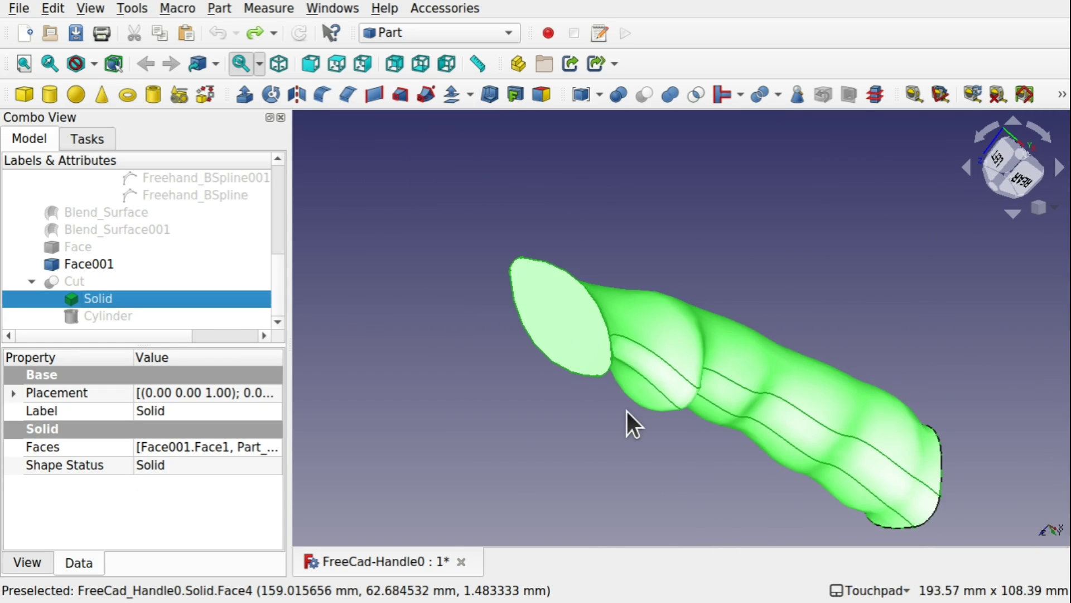
click(547, 399)
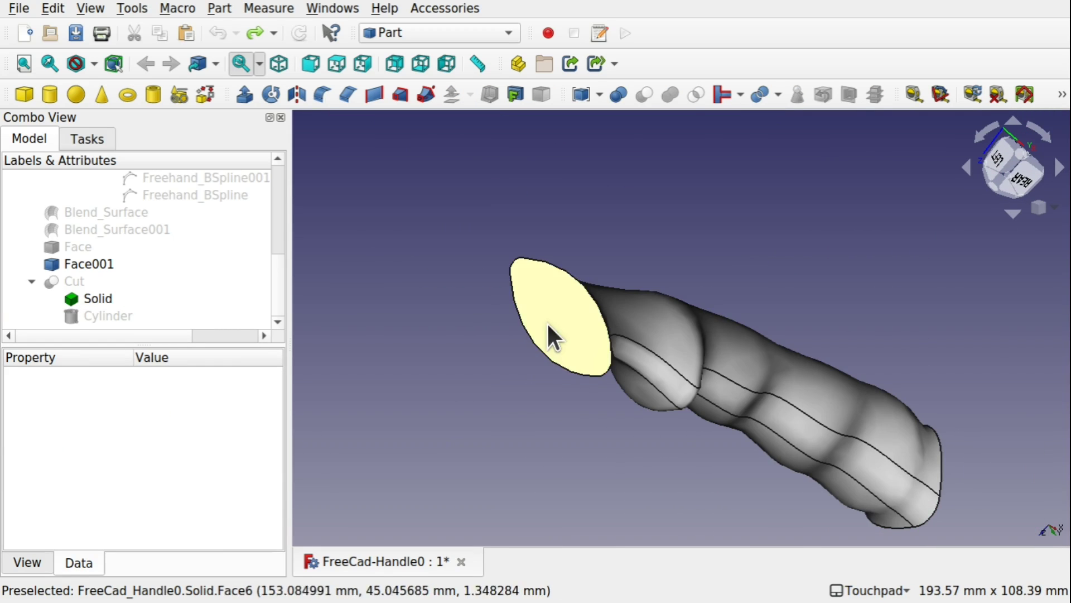
alt+drag(1046, 542, 831, 534)
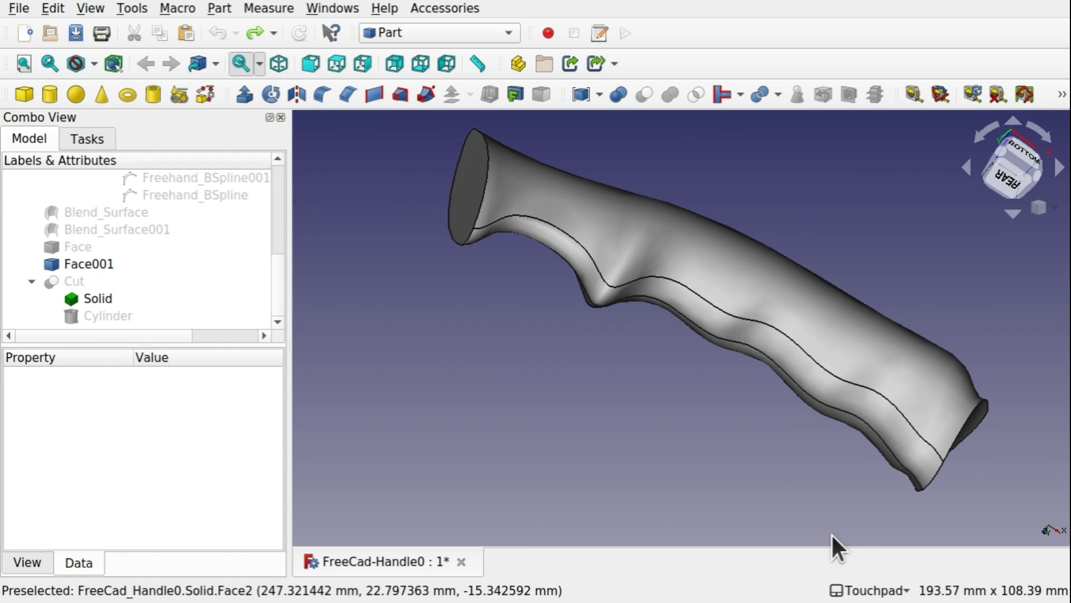
click(92, 260)
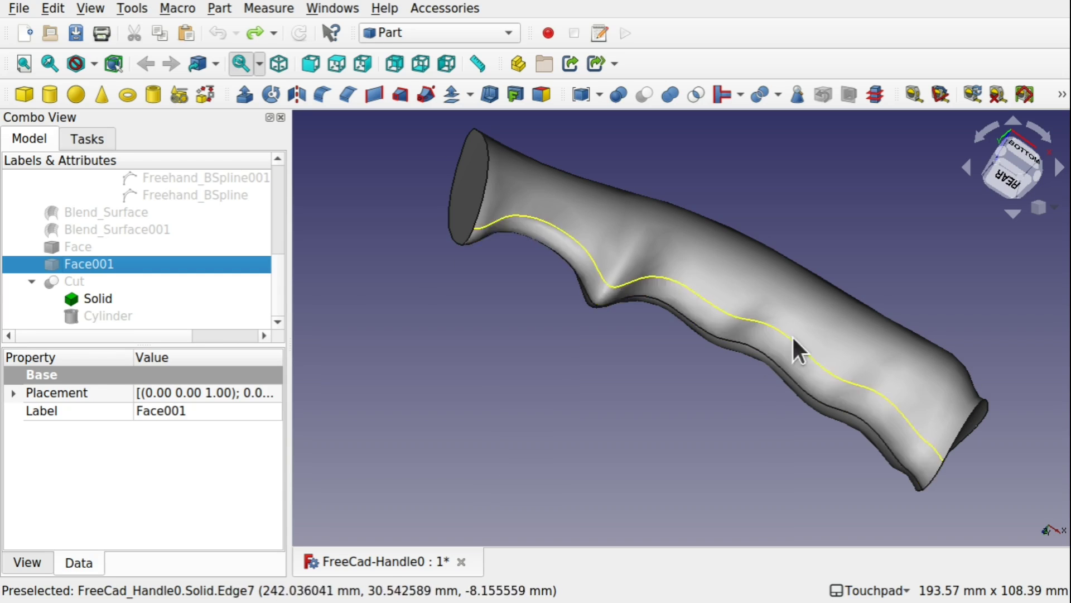
shift+drag(768, 302, 648, 366)
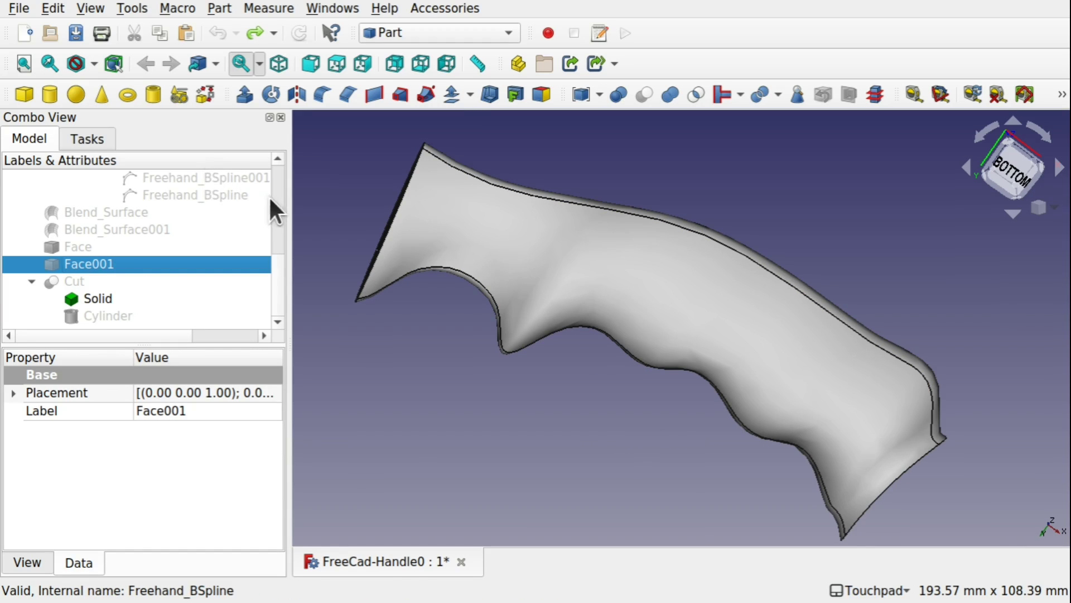
Show the outline curves Wire and Wire001 and hide the Solid so only the two wires are displayed
scroll(269, 195, up, 3)
click(95, 195)
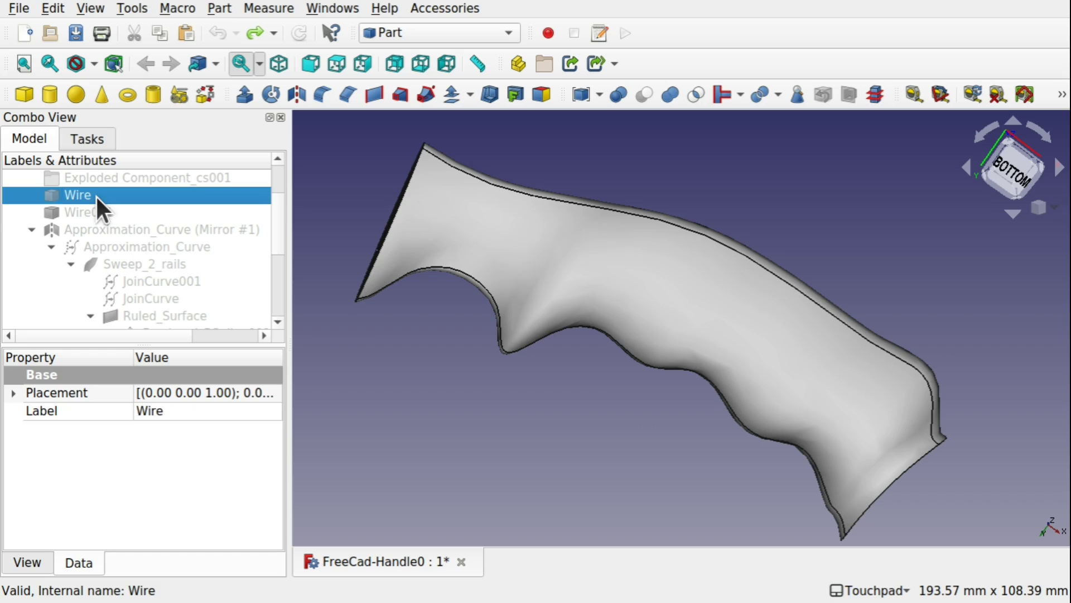
key(space)
click(83, 212)
key(space)
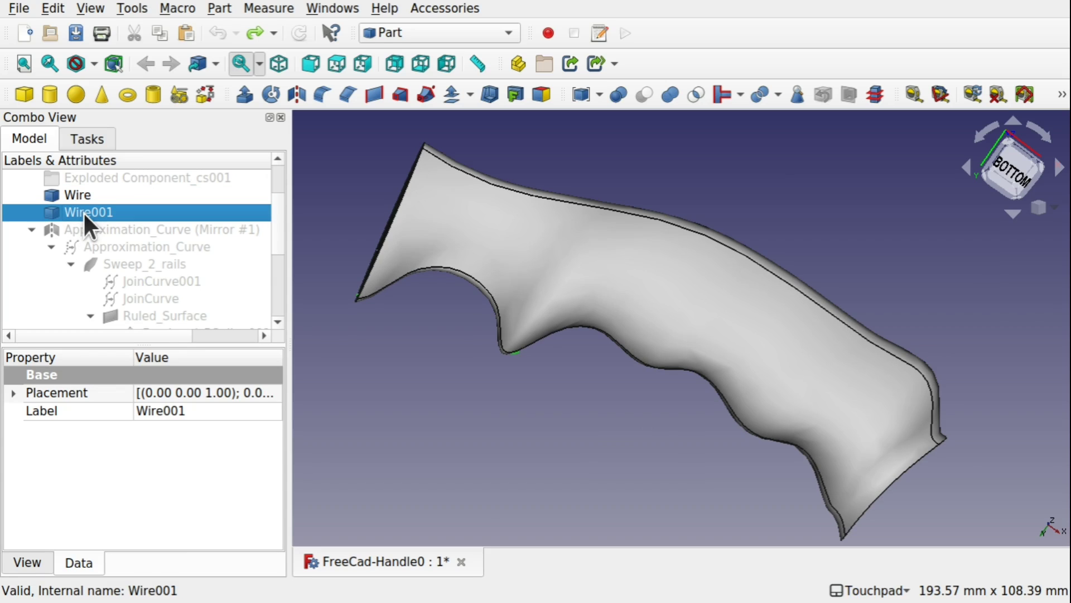
click(612, 281)
key(space)
alt+drag(753, 324, 744, 359)
scroll(742, 356, down, 2)
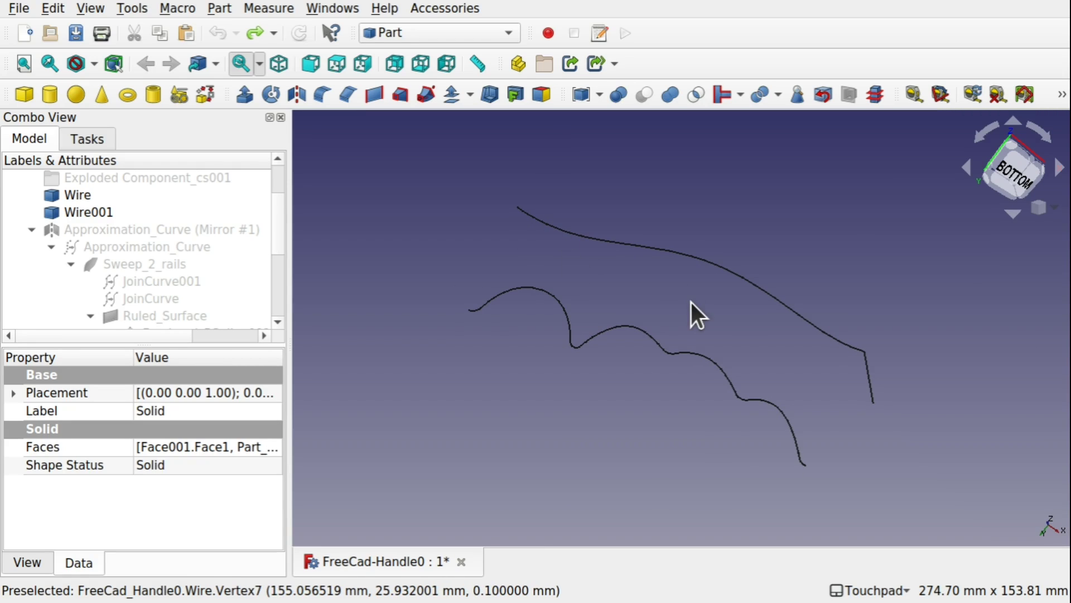
Copy Wire and Wire001 into a new empty document
click(90, 195)
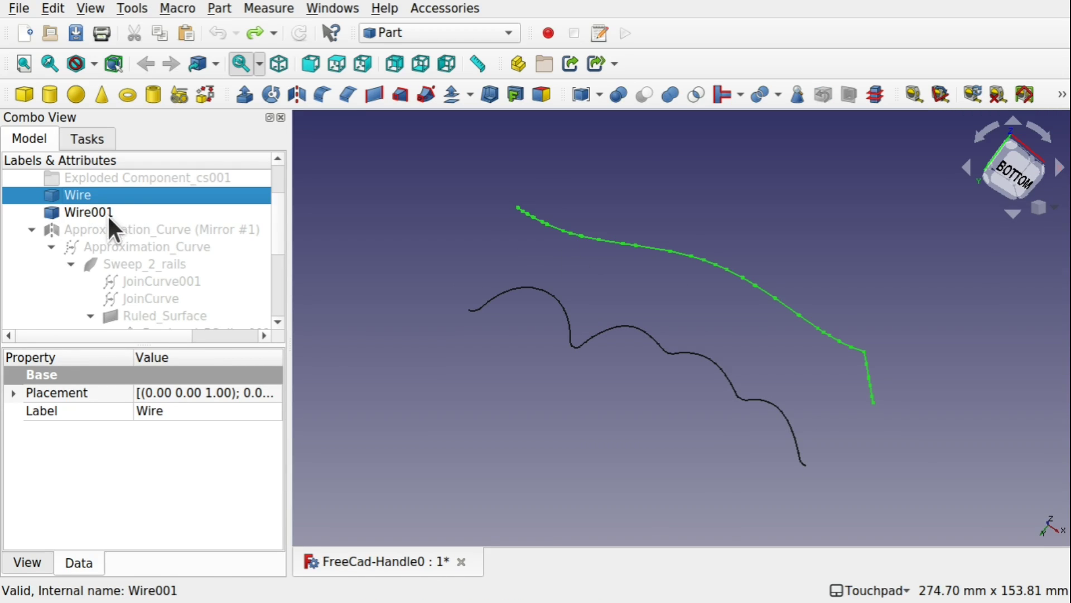
ctrl+click(105, 211)
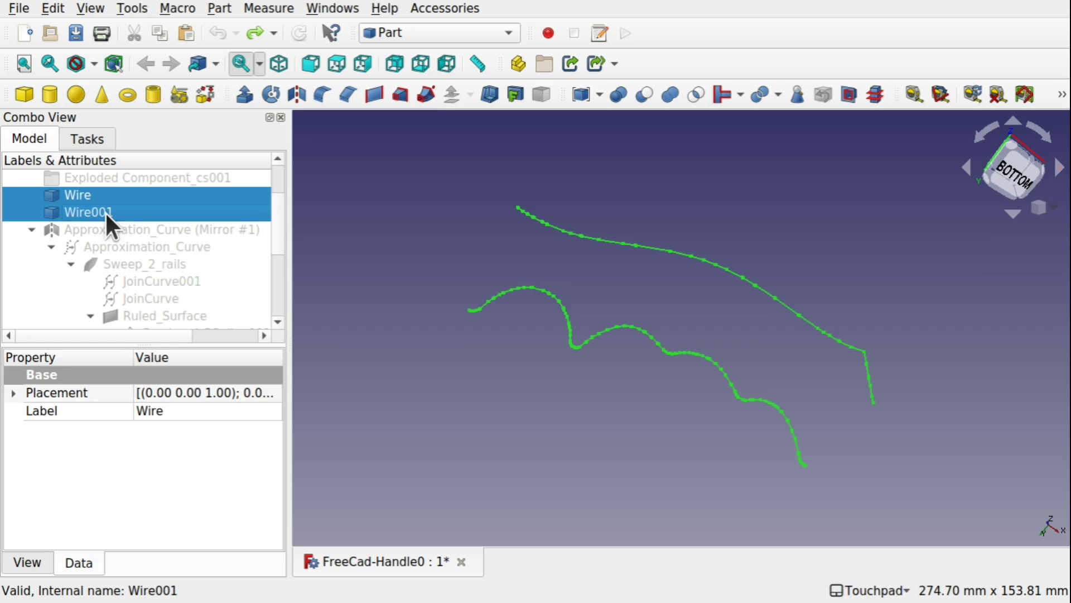
right_click(76, 196)
click(188, 373)
click(23, 35)
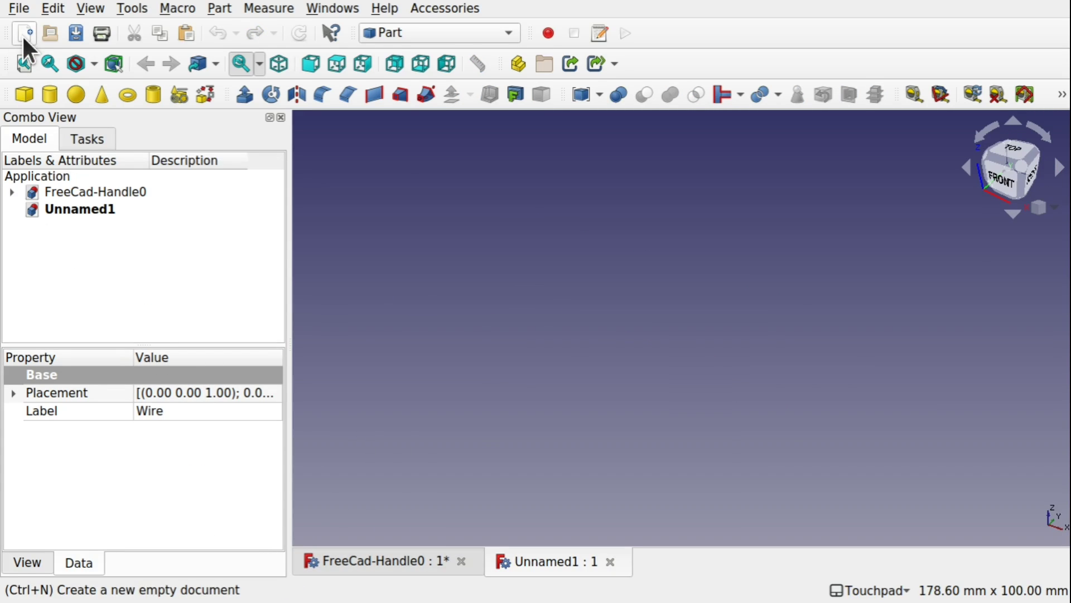
click(557, 328)
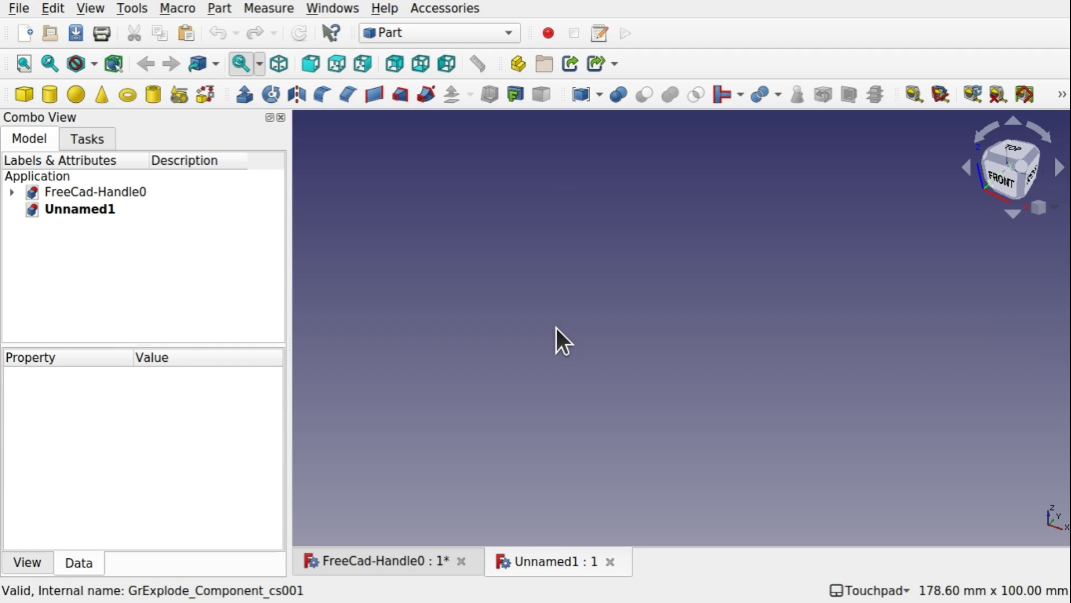
key(ctrl+v)
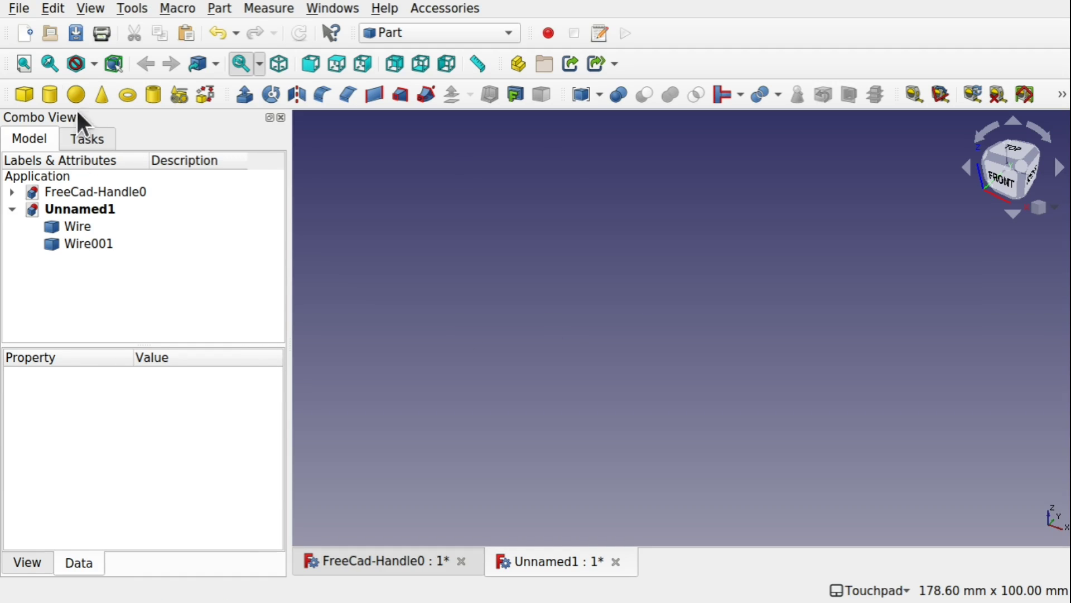
Look at the pasted wires from the top and turn on the axis cross to compare them with the origin
click(27, 60)
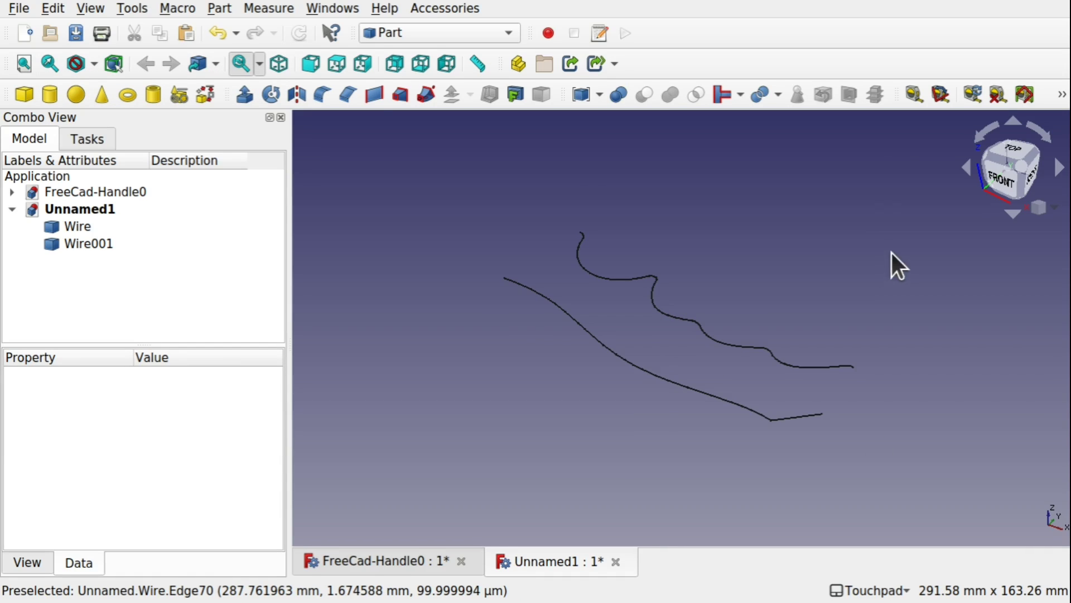
click(1012, 147)
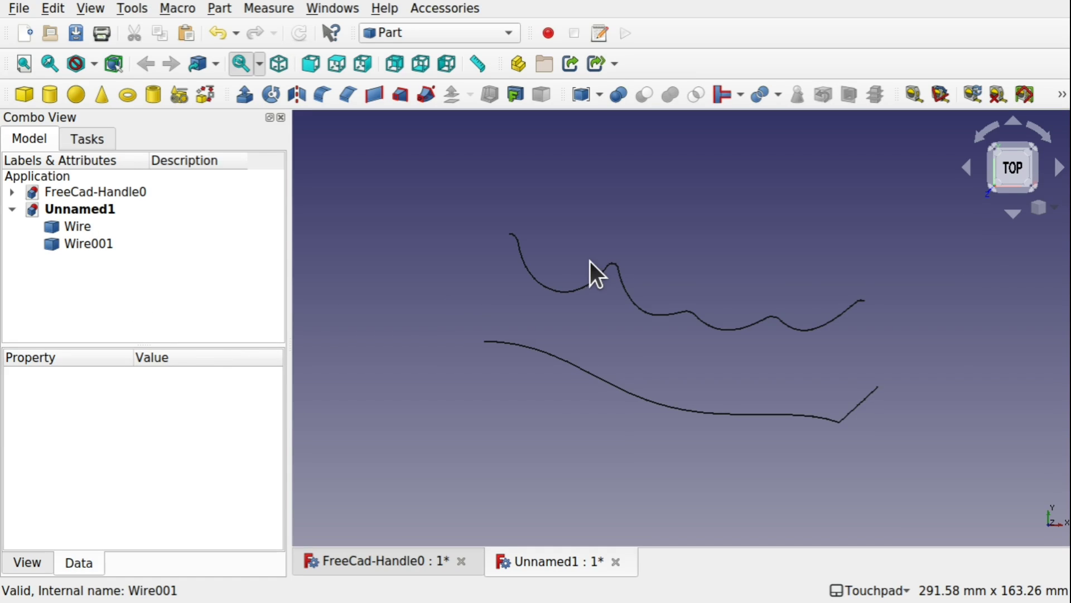
scroll(590, 261, down, 3)
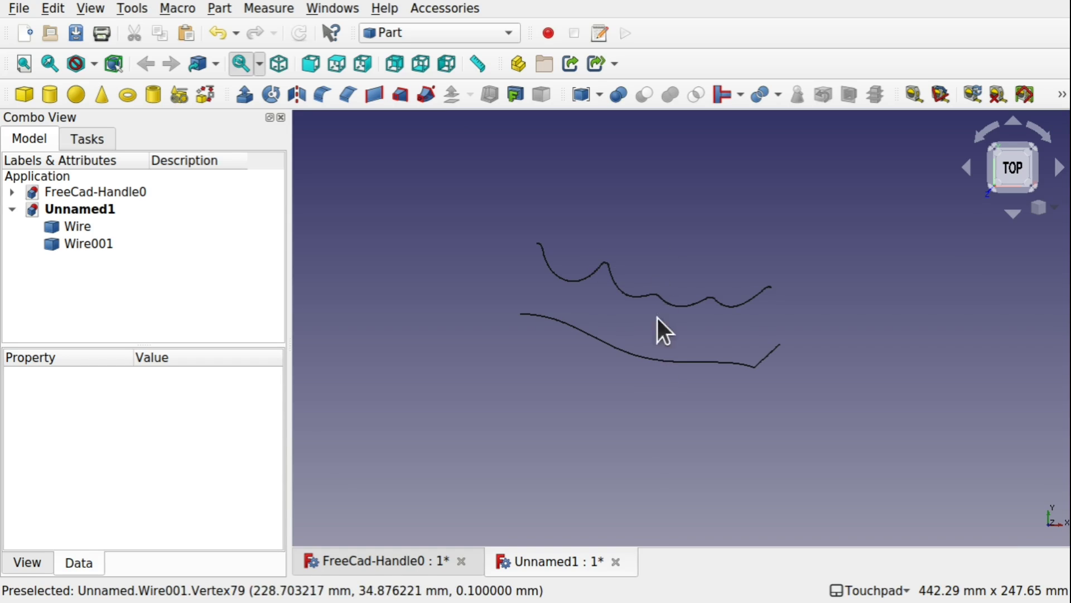
click(90, 8)
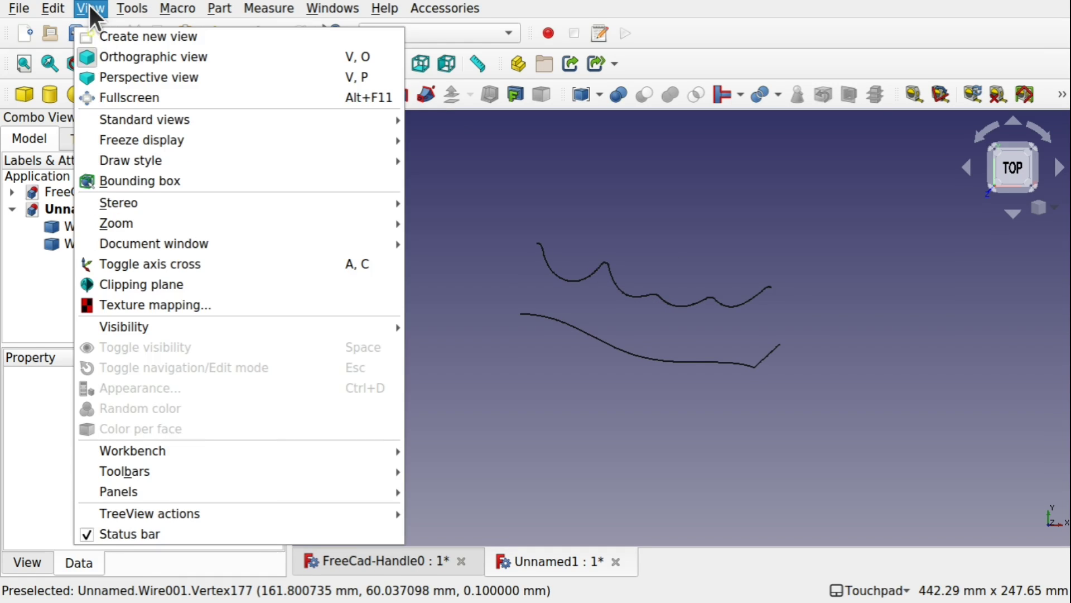
click(191, 267)
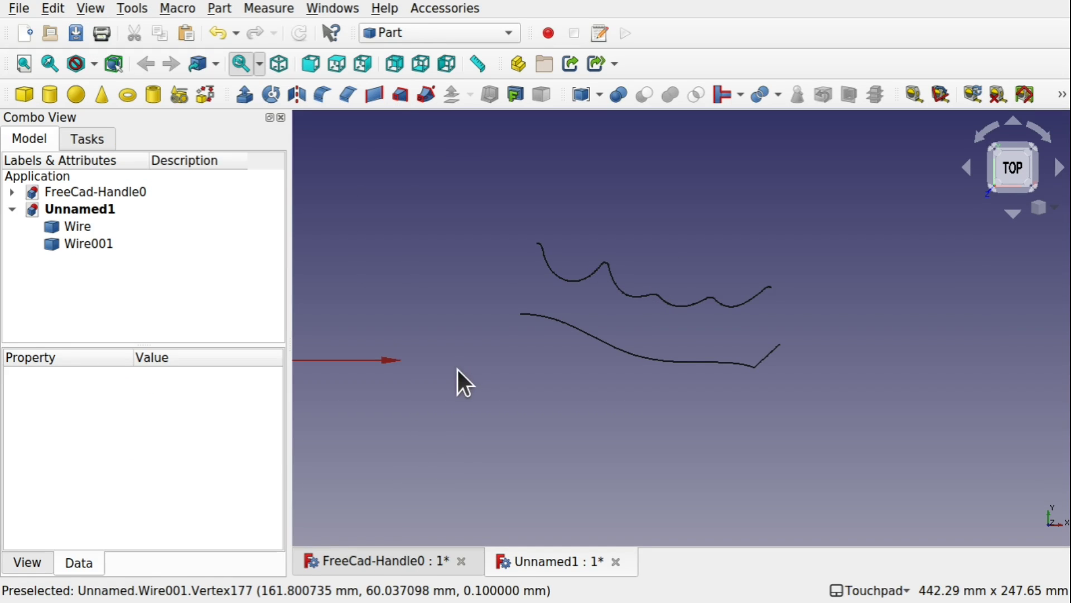
middle_drag(457, 370, 677, 390)
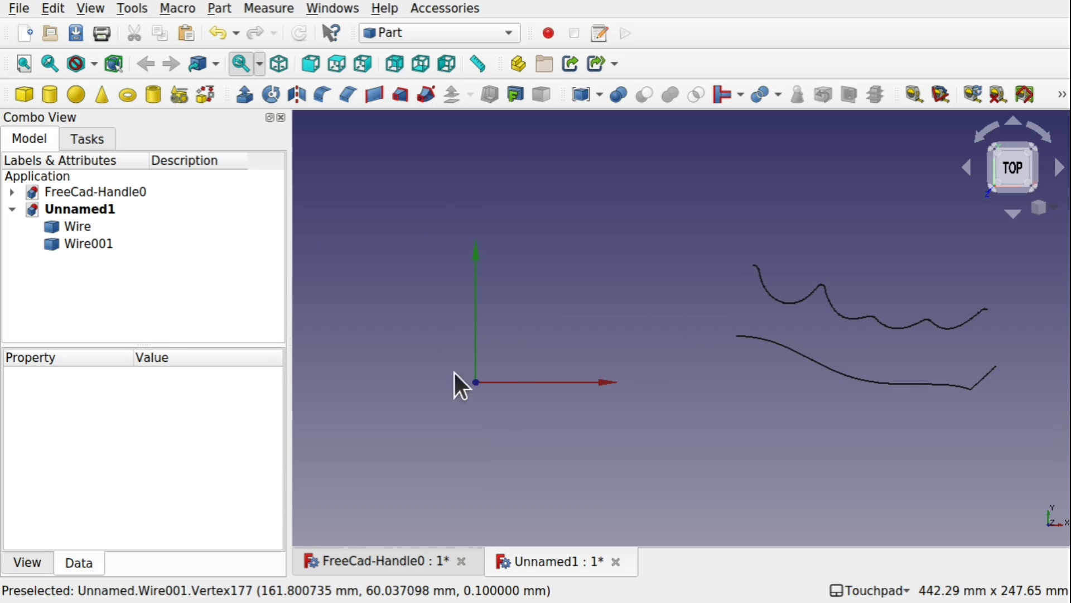
middle_drag(709, 354, 630, 342)
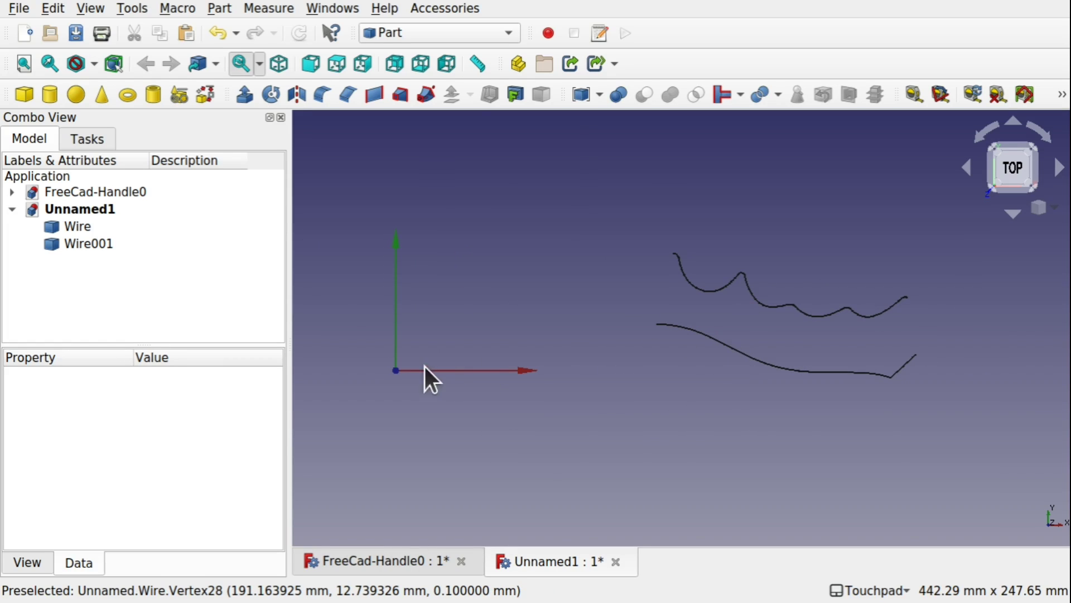
Expand the Placement of Wire001 and of Wire to reveal their x, y and z Position values
click(72, 228)
click(89, 246)
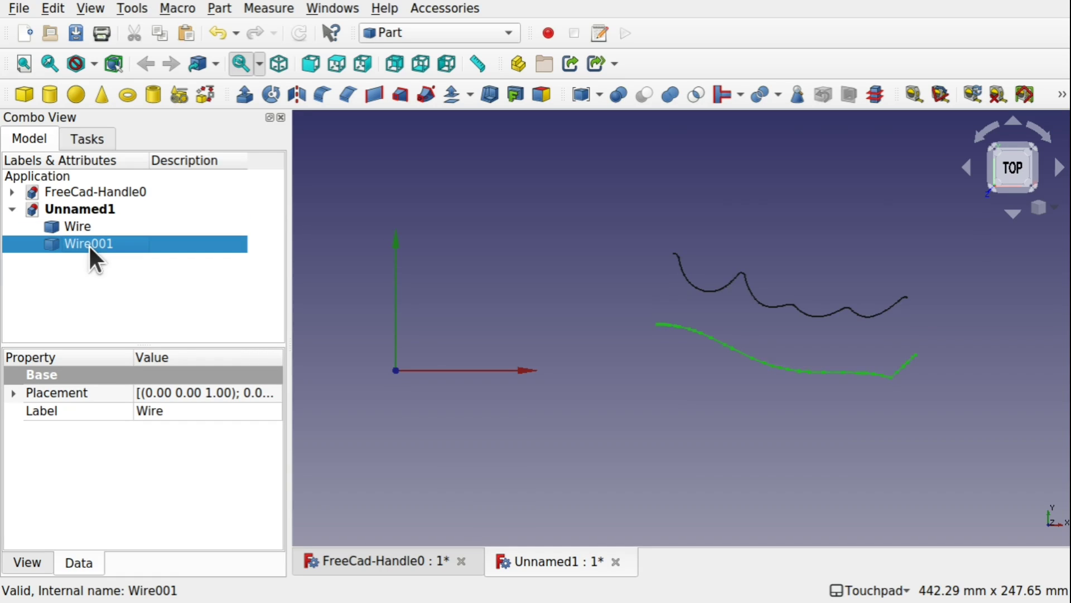
click(13, 393)
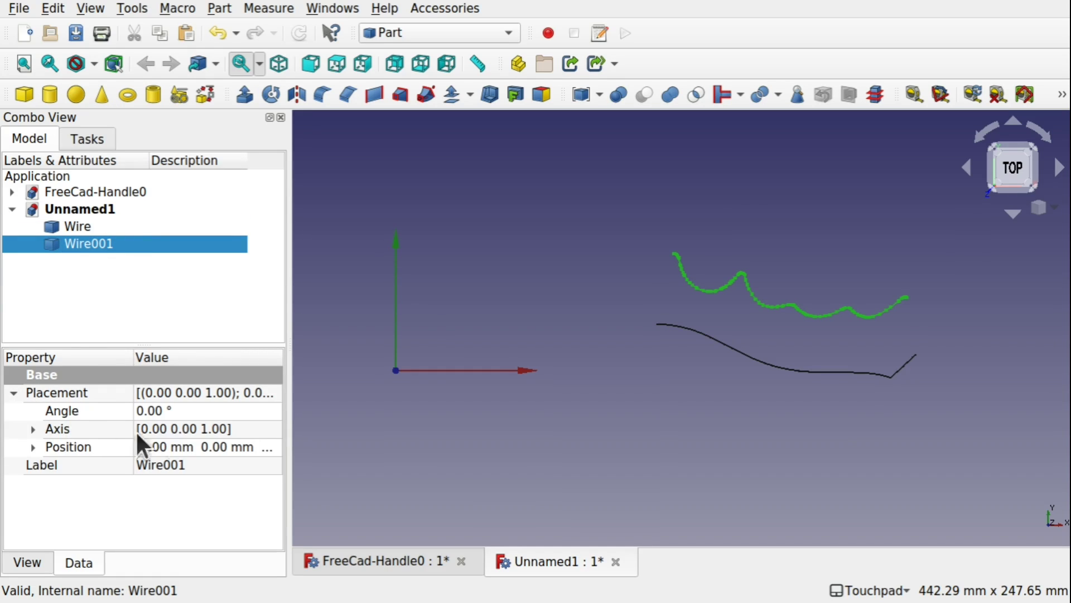
click(32, 446)
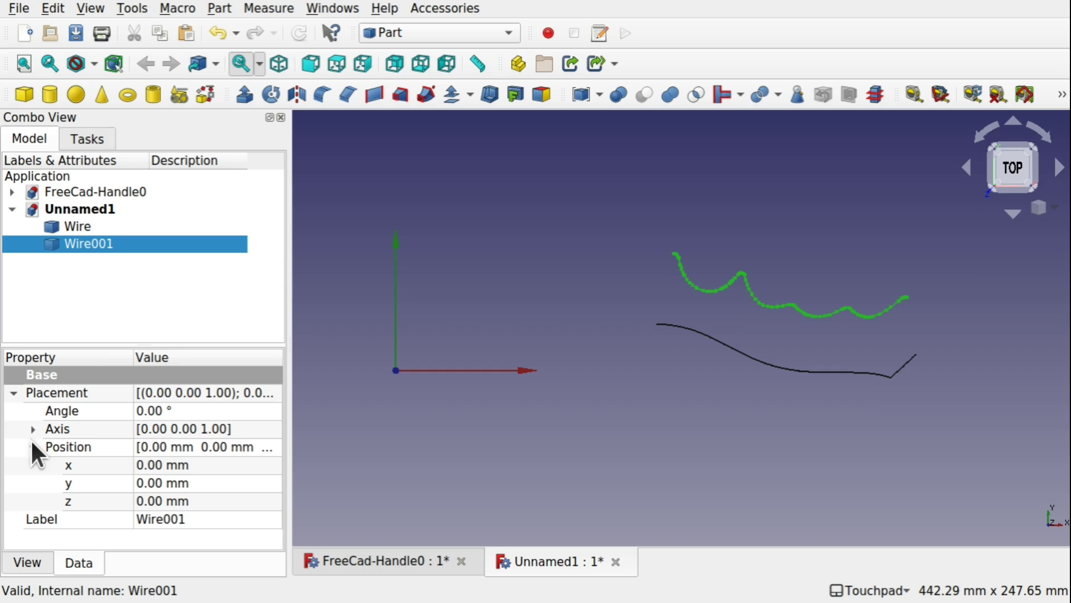
click(82, 226)
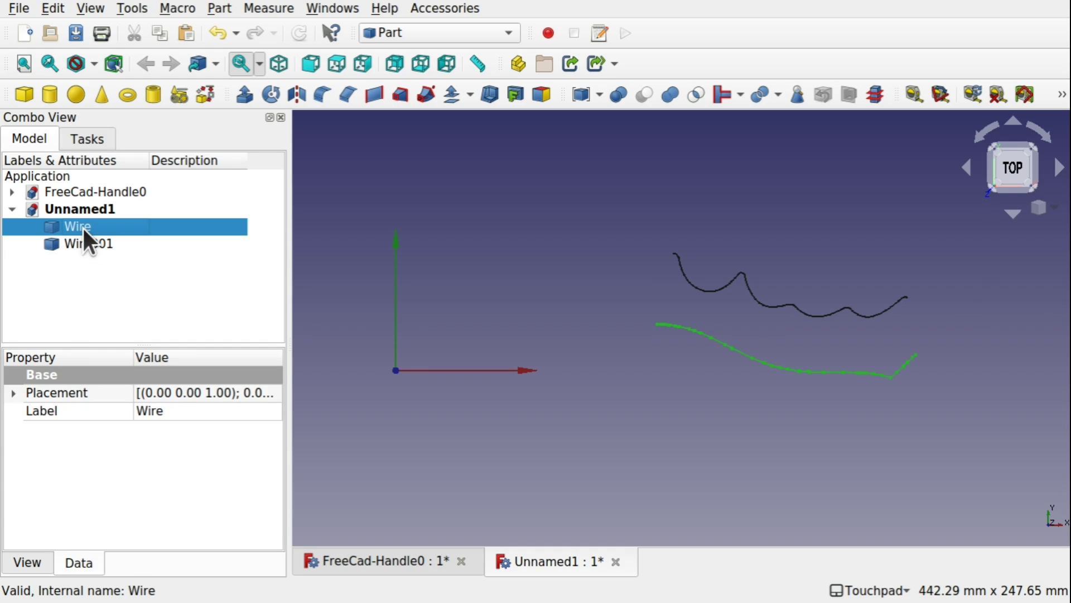
click(13, 393)
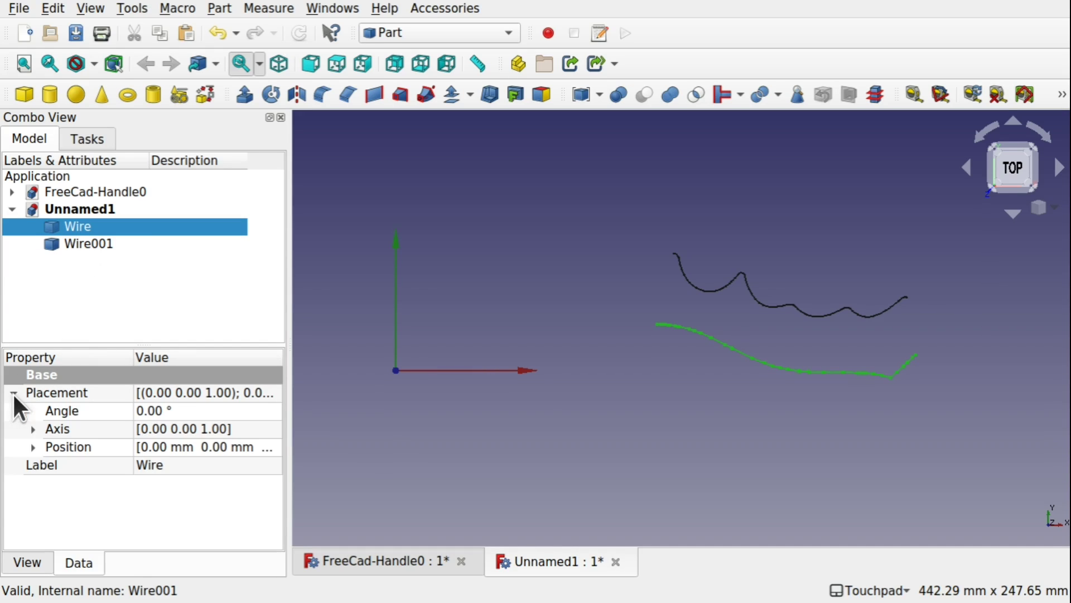
click(33, 447)
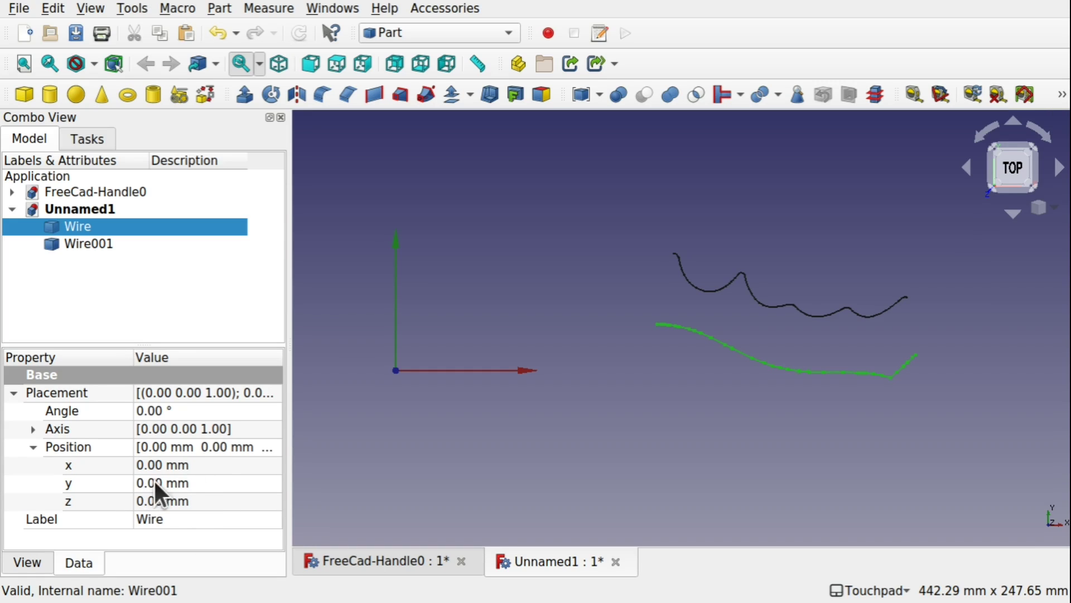
Select both Wire and Wire001 and set their x Position to -214 mm
click(156, 465)
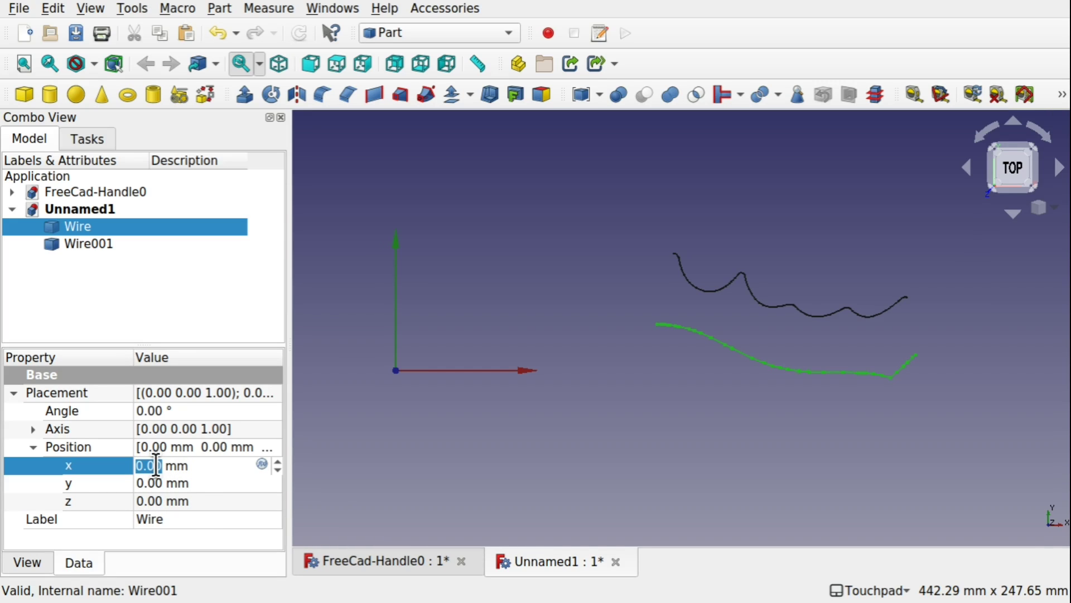
ctrl+click(81, 244)
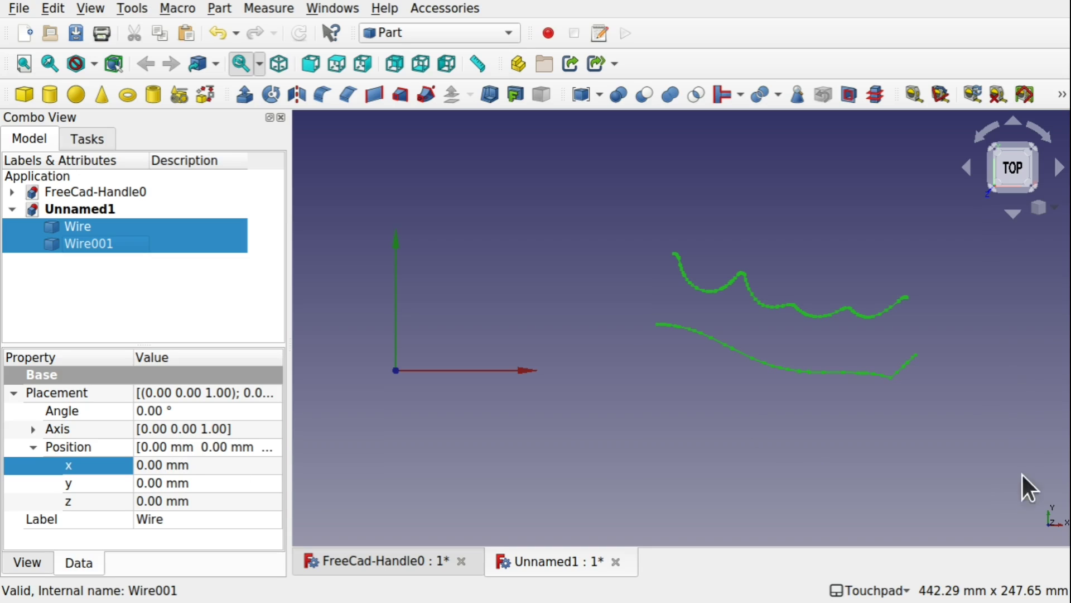
click(148, 465)
text(-2)
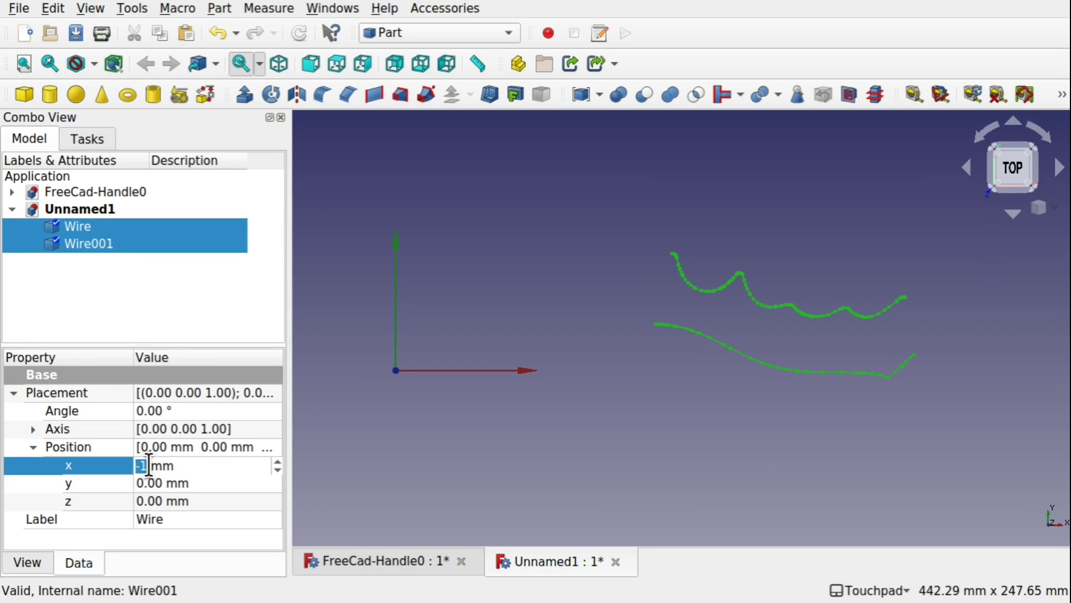
scroll(149, 465, down, 4)
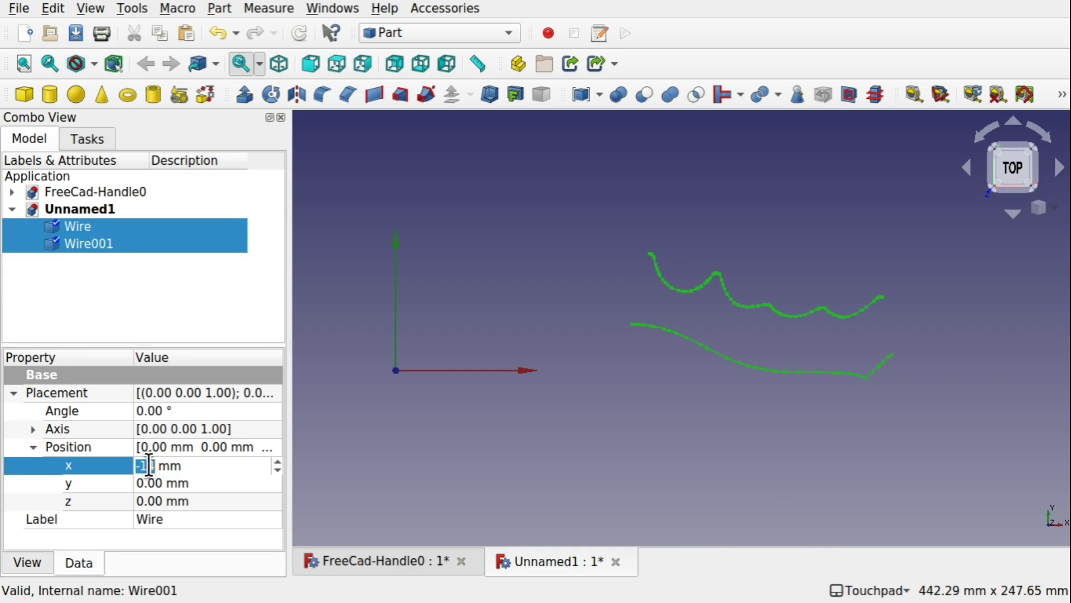
scroll(149, 465, down, 10)
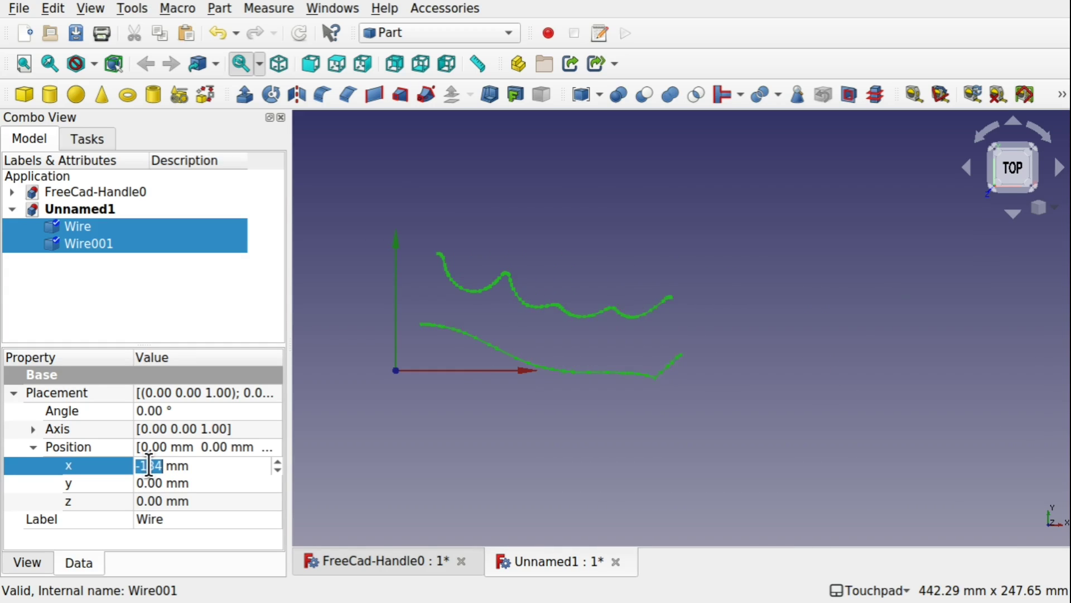
scroll(149, 465, down, 1)
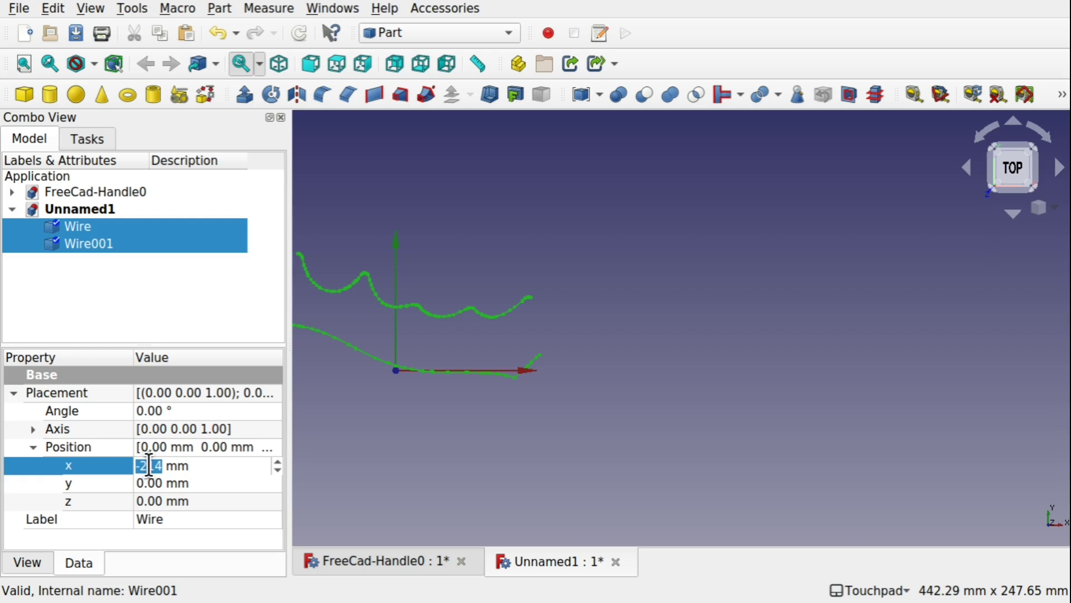
Set the y Position of both selected wires to -20 mm
click(203, 481)
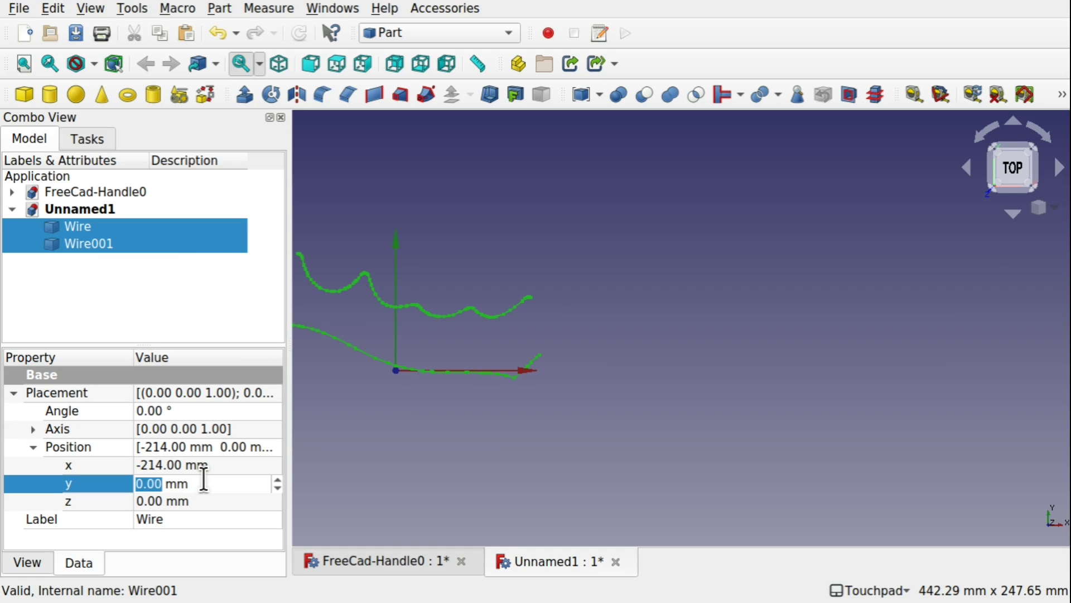
scroll(203, 481, down, 3)
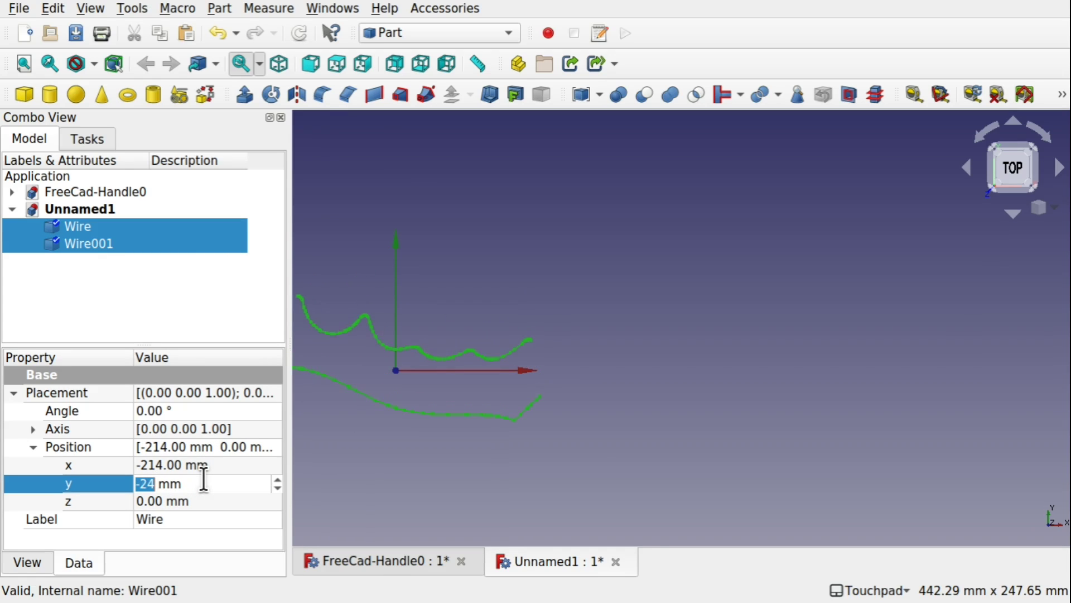
scroll(203, 479, up, 4)
middle_drag(461, 420, 581, 443)
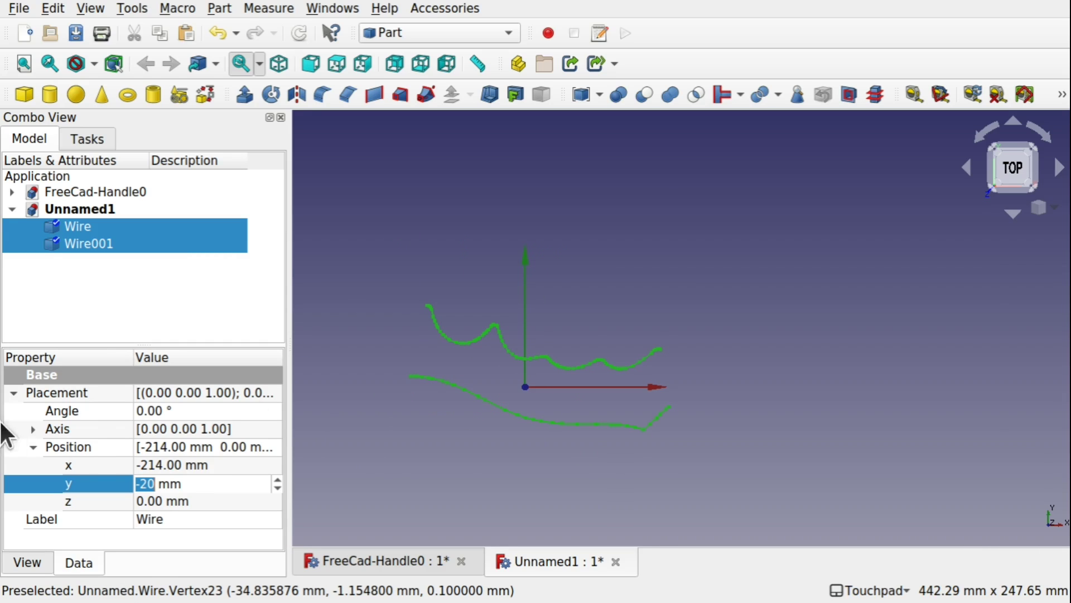
Rotate both wires by a 7° Angle and lower their y Position so the x axis runs between them
click(201, 411)
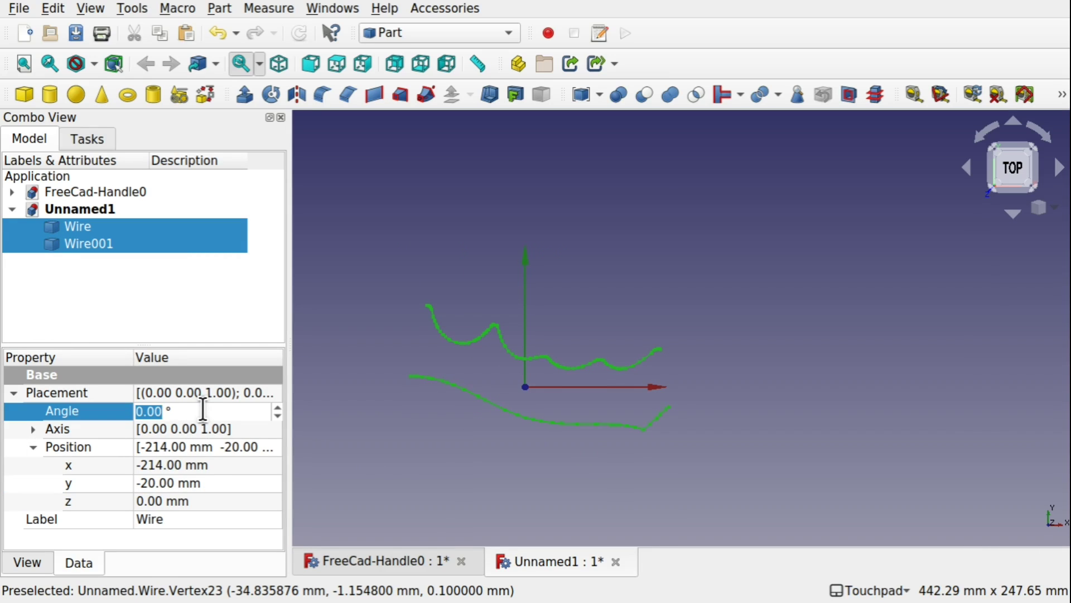
scroll(202, 410, up, 2)
scroll(202, 410, up, 5)
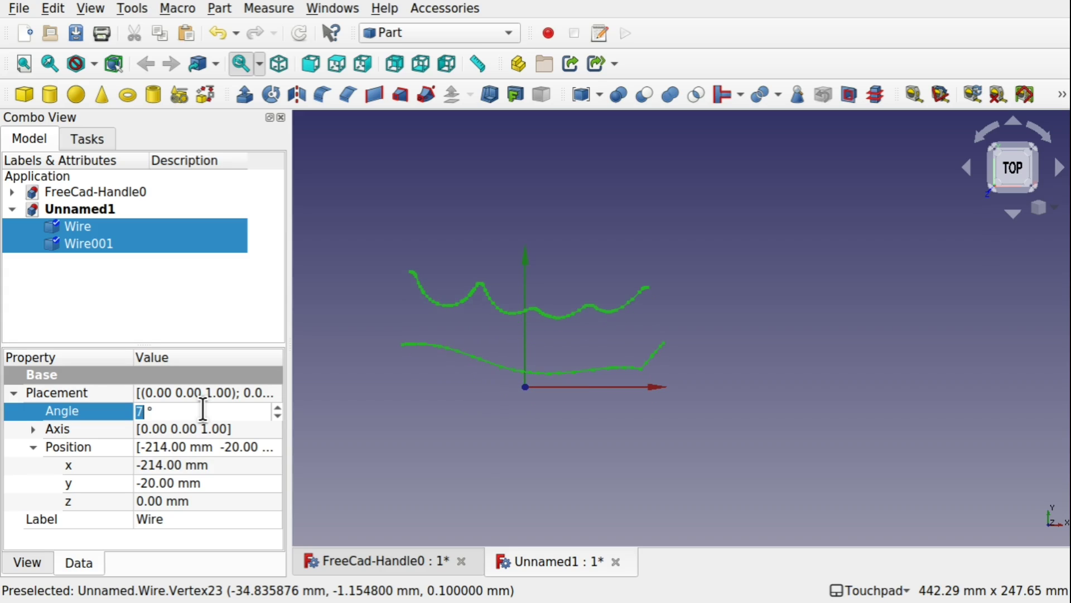
click(213, 481)
scroll(214, 481, down, 20)
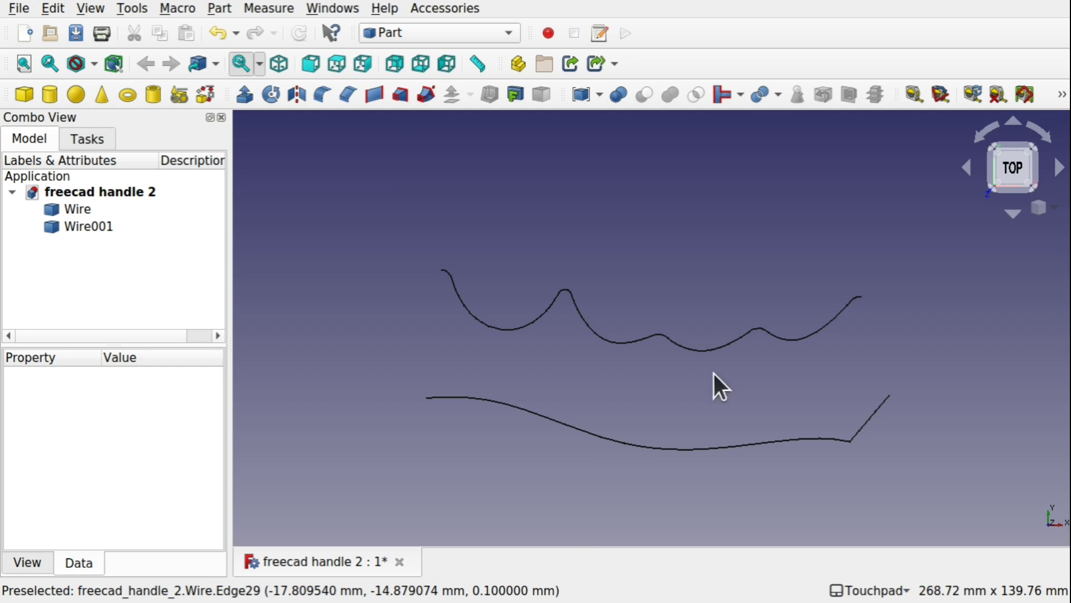
Convert Wire and Wire001 together into one sketch with the Draft to Sketch command of the Draft workbench
click(476, 33)
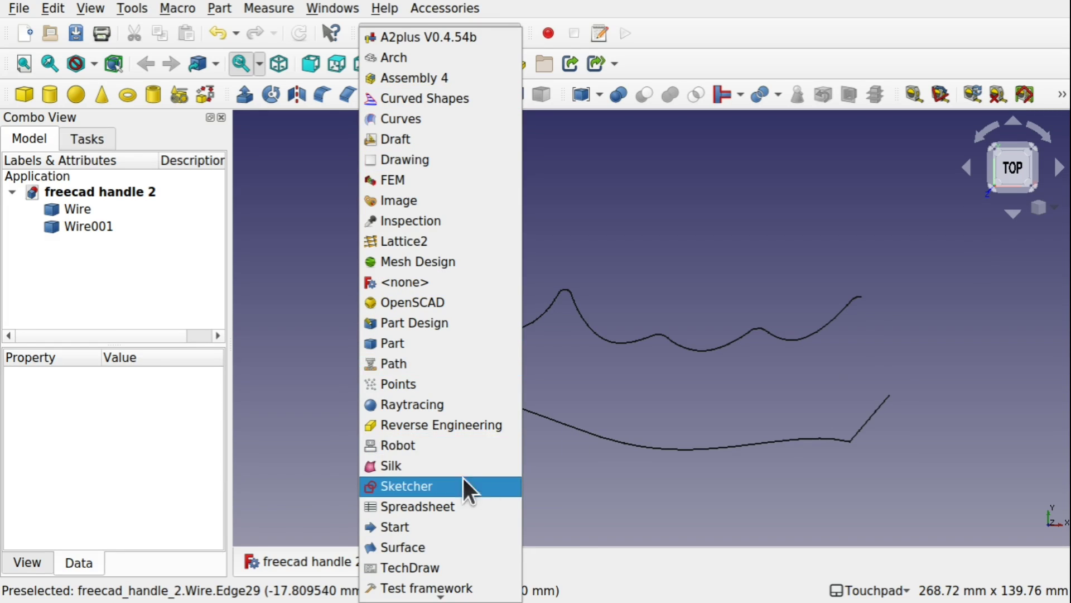
click(478, 486)
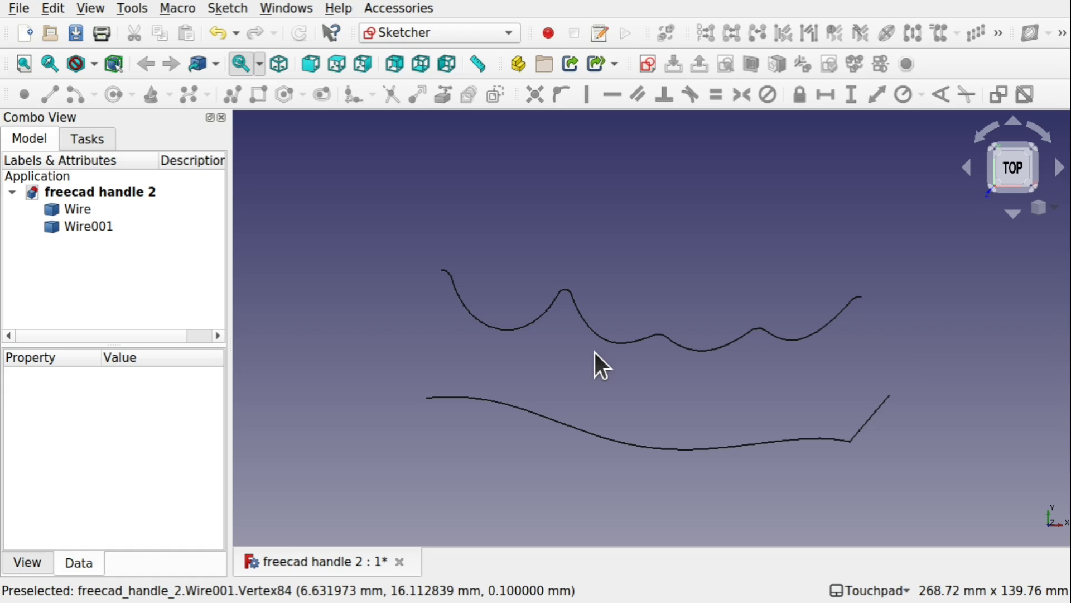
click(438, 32)
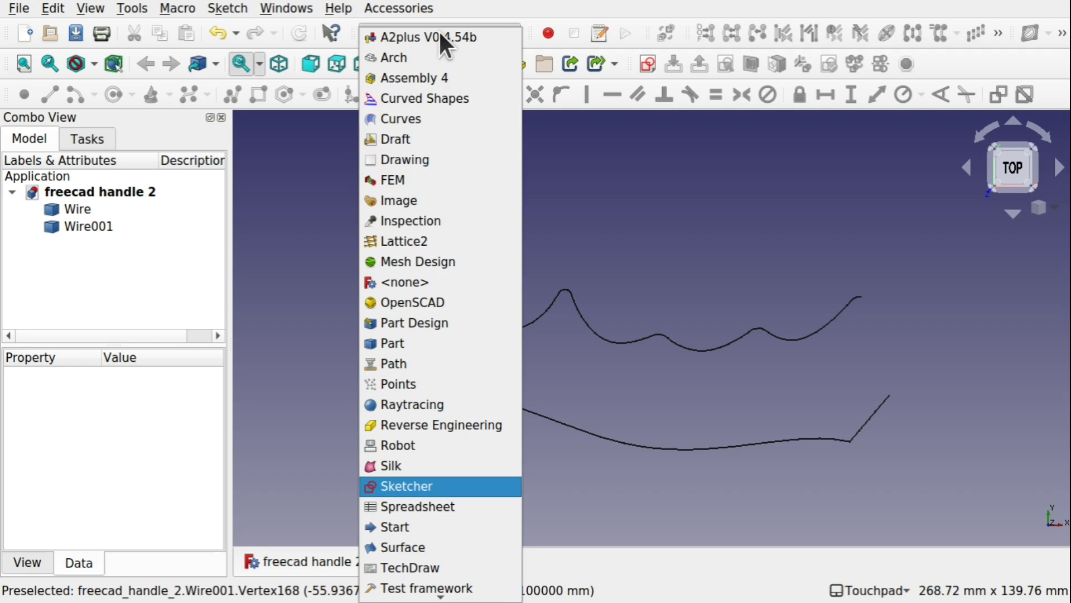
click(436, 140)
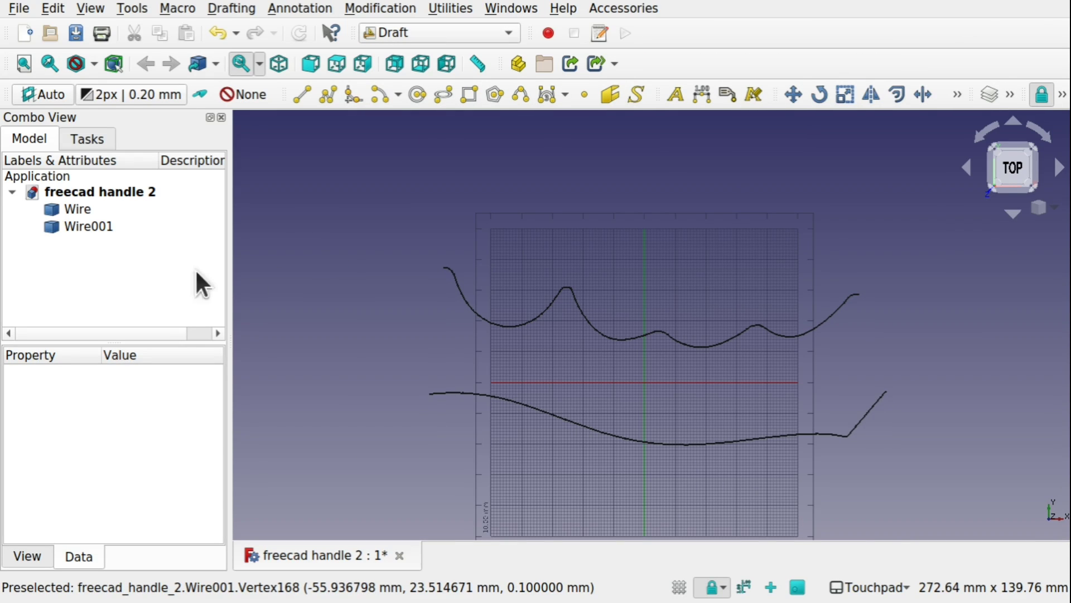
click(79, 210)
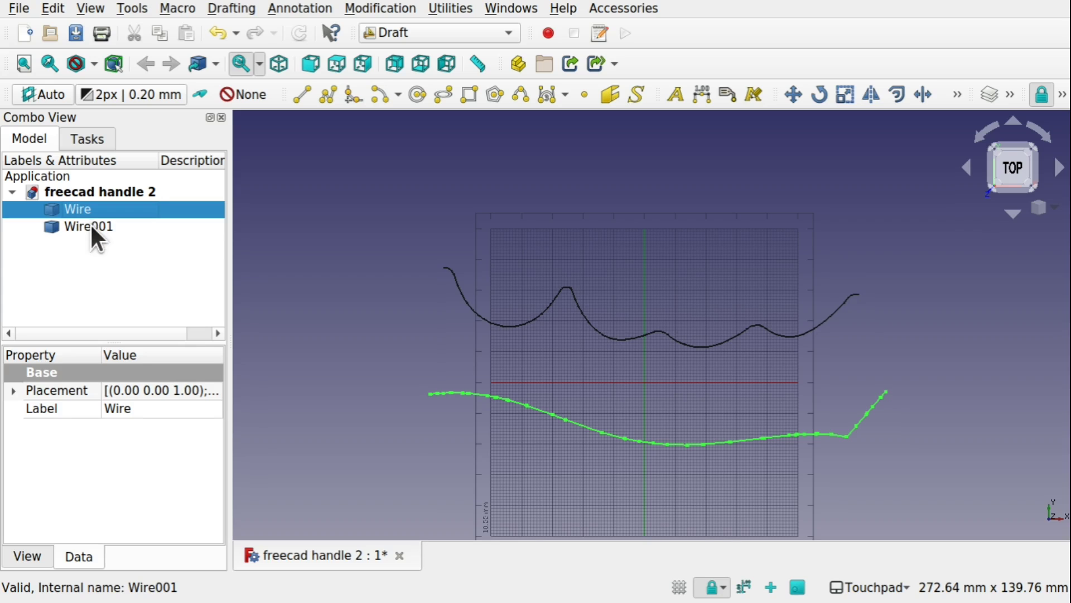
ctrl+click(89, 225)
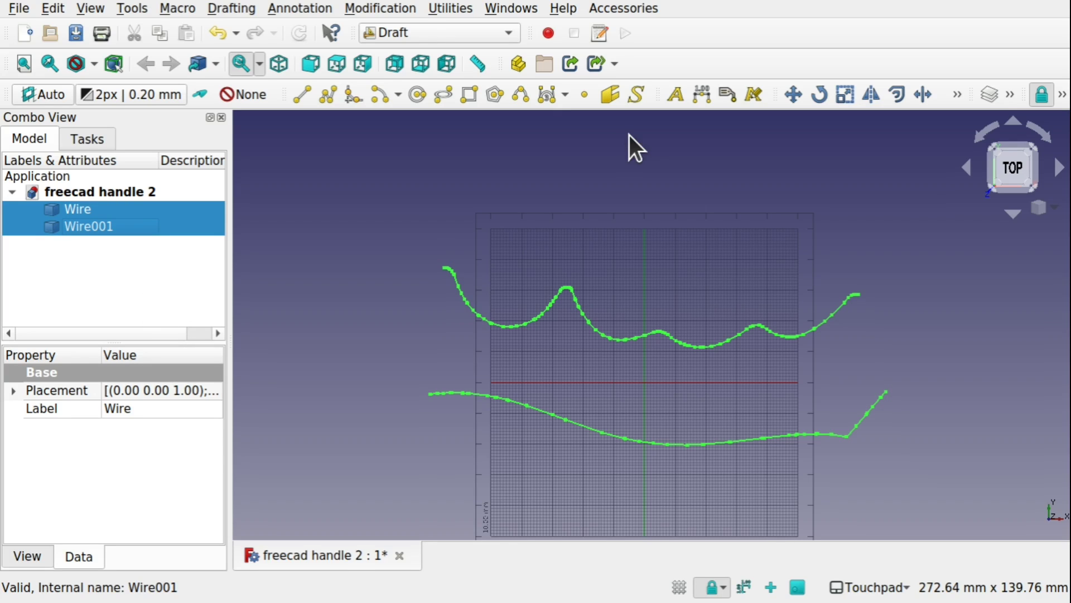
click(397, 7)
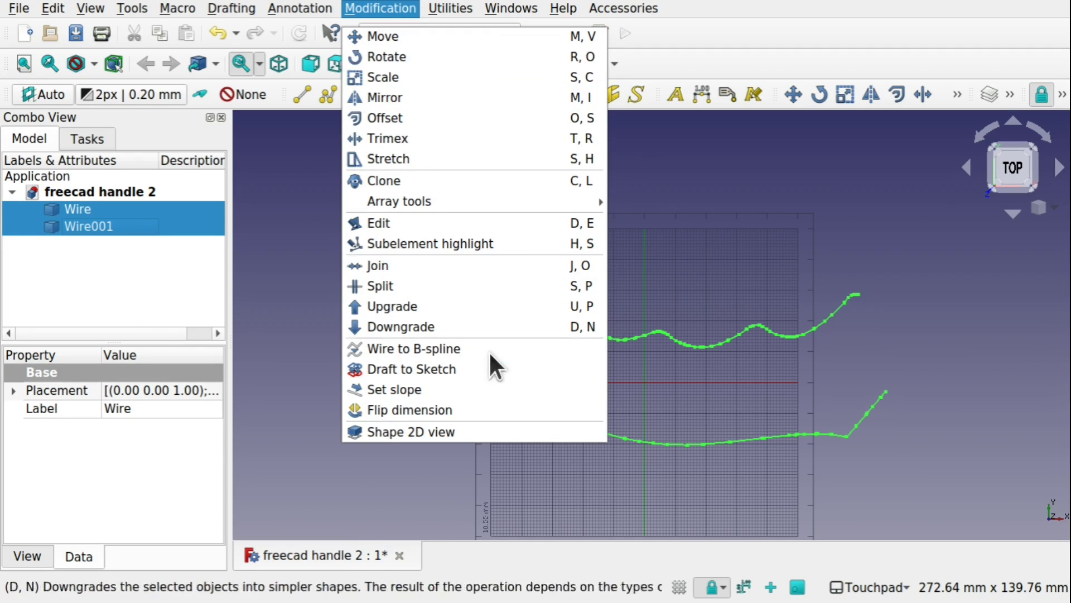
click(499, 369)
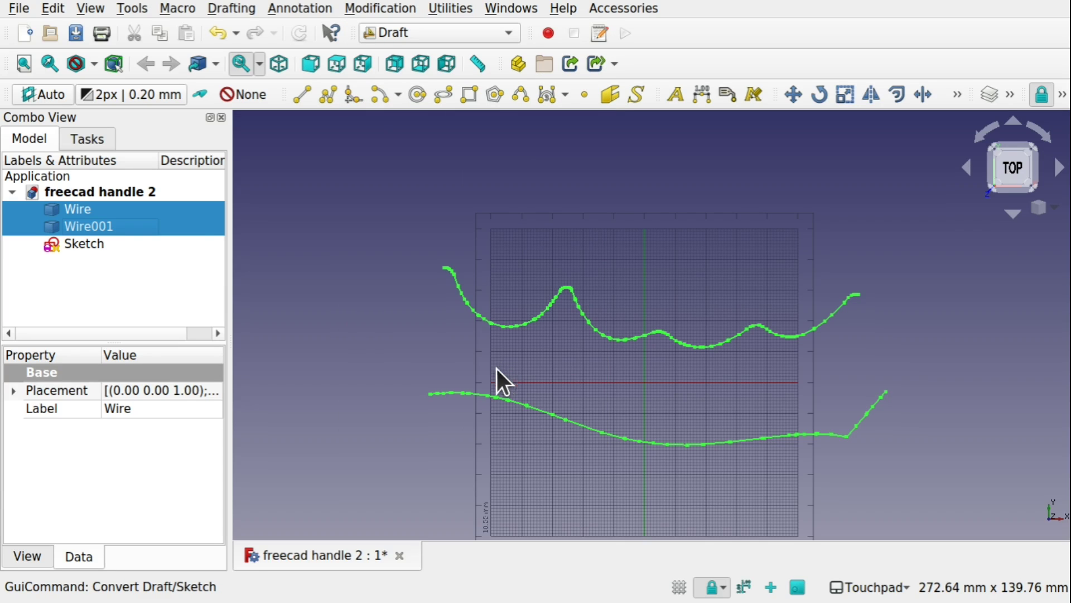
Open the converted sketch for editing and pull two segment joints away from the upper curve to test its geometry
double_click(91, 243)
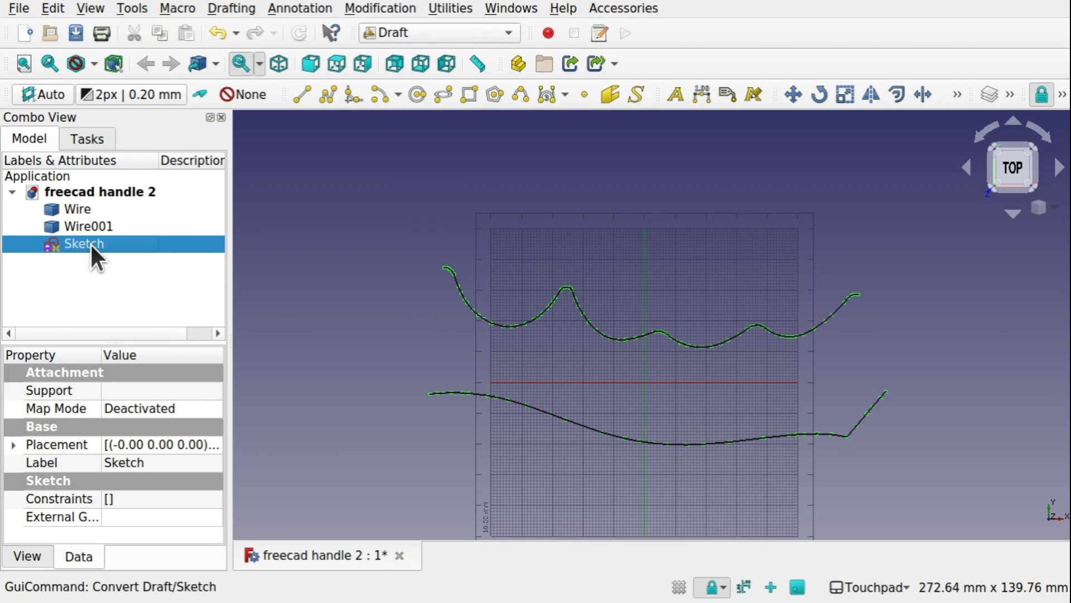
scroll(622, 331, up, 5)
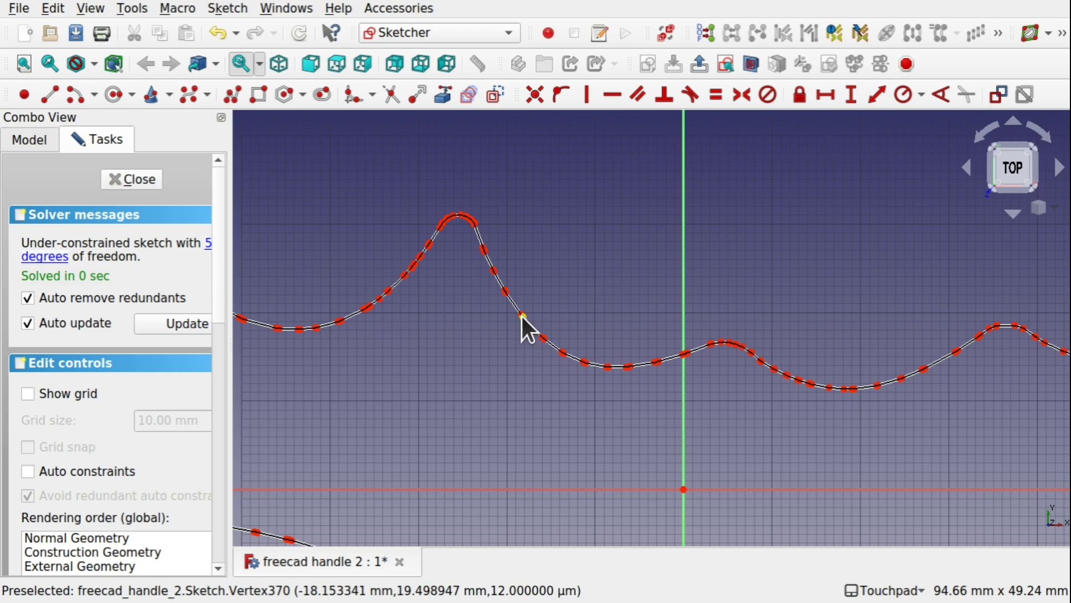
drag(527, 324, 601, 267)
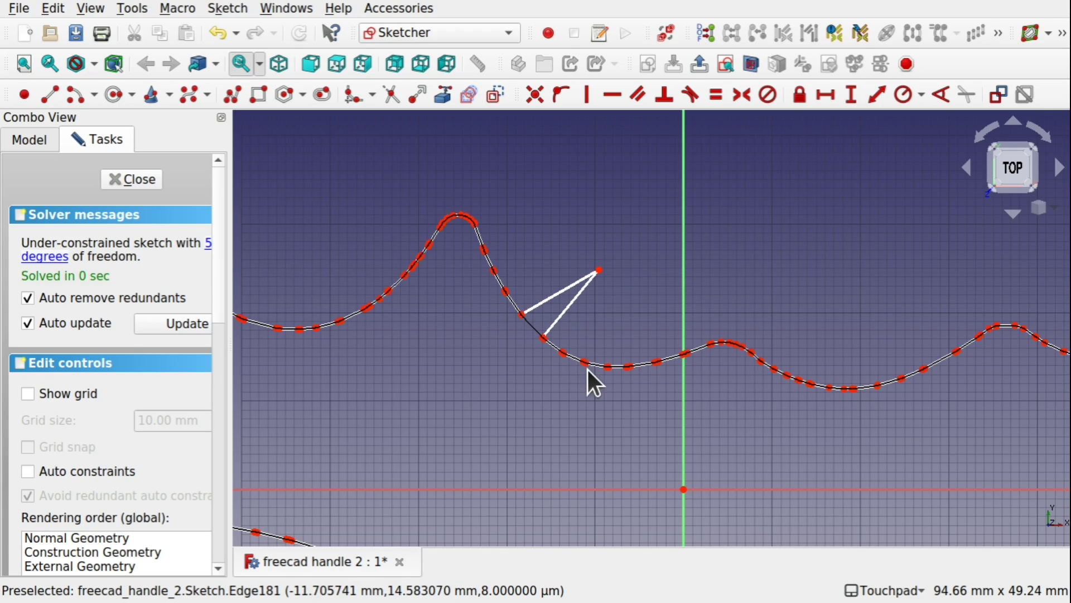
drag(588, 366, 649, 273)
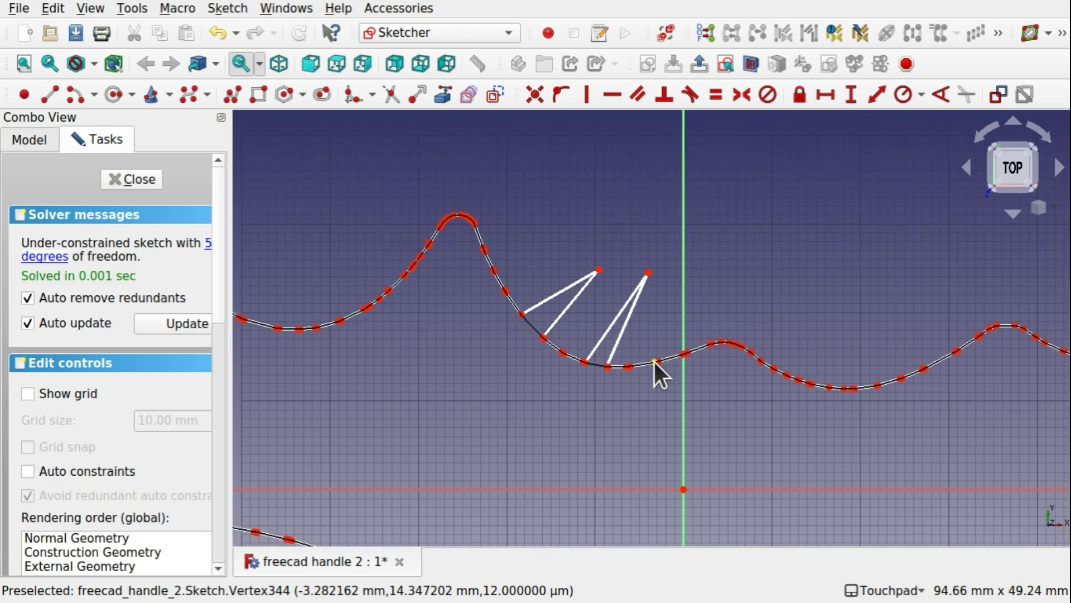
scroll(654, 363, down, 8)
scroll(654, 362, up, 1)
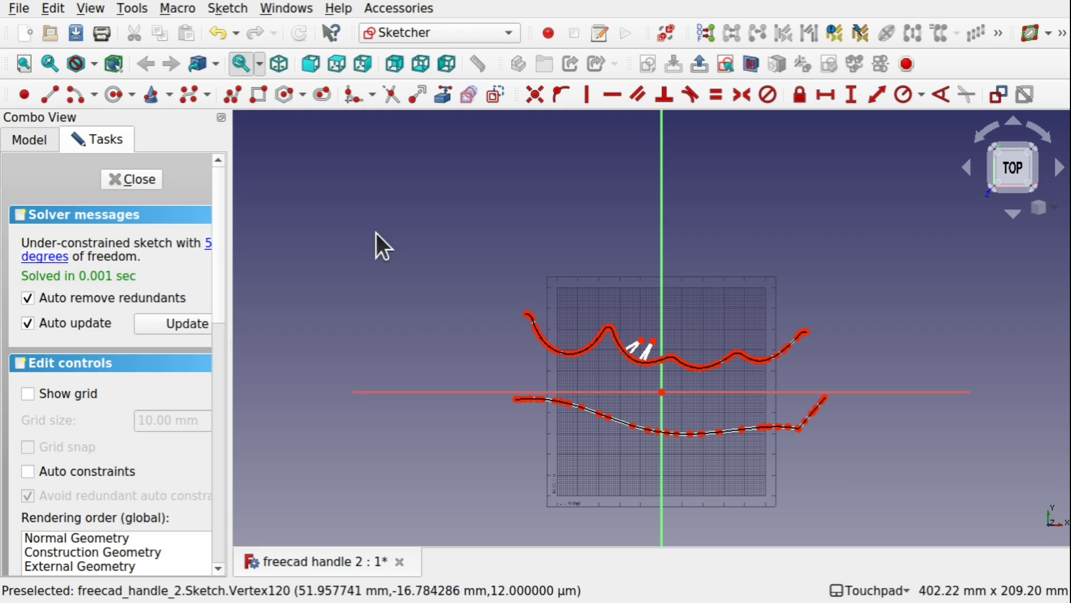
Close the converted sketch and delete it from the document
click(151, 179)
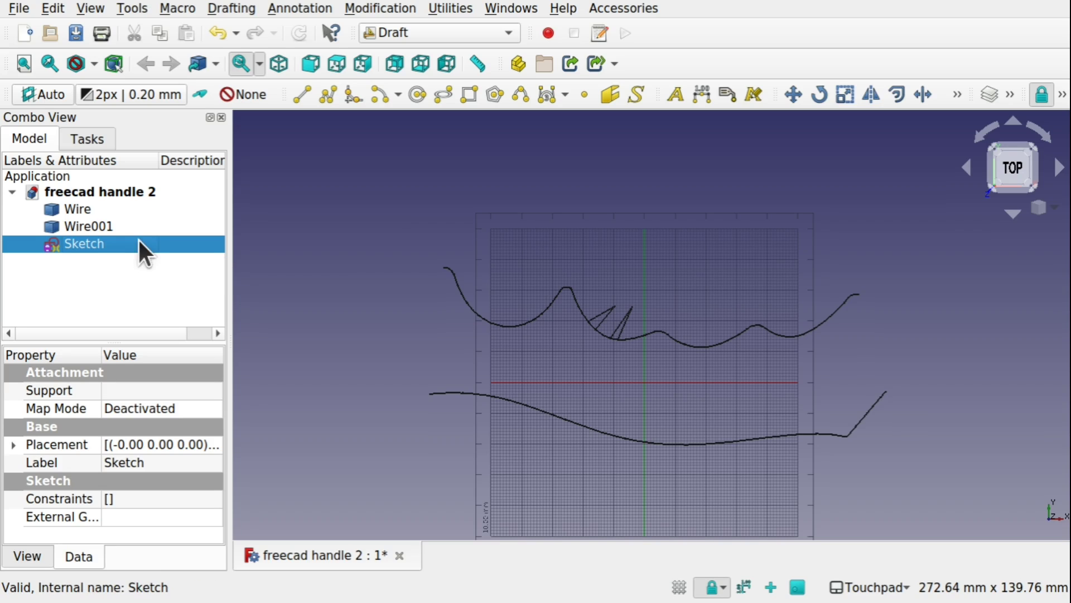
key(Delete)
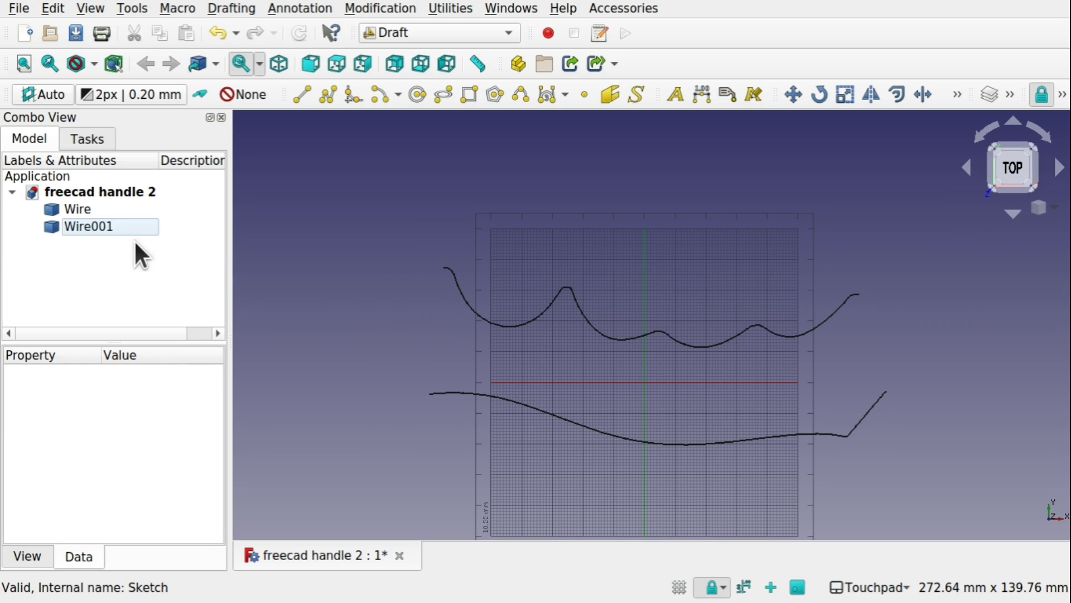
Turn off the Draft grid behind the wires
click(1064, 97)
click(1063, 97)
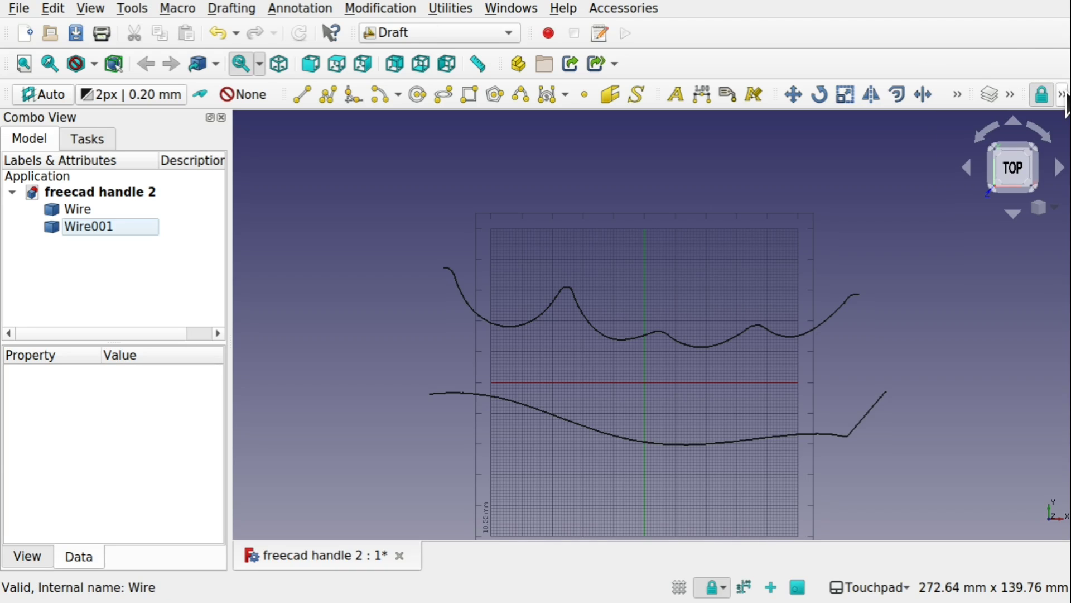
click(1064, 97)
click(1040, 172)
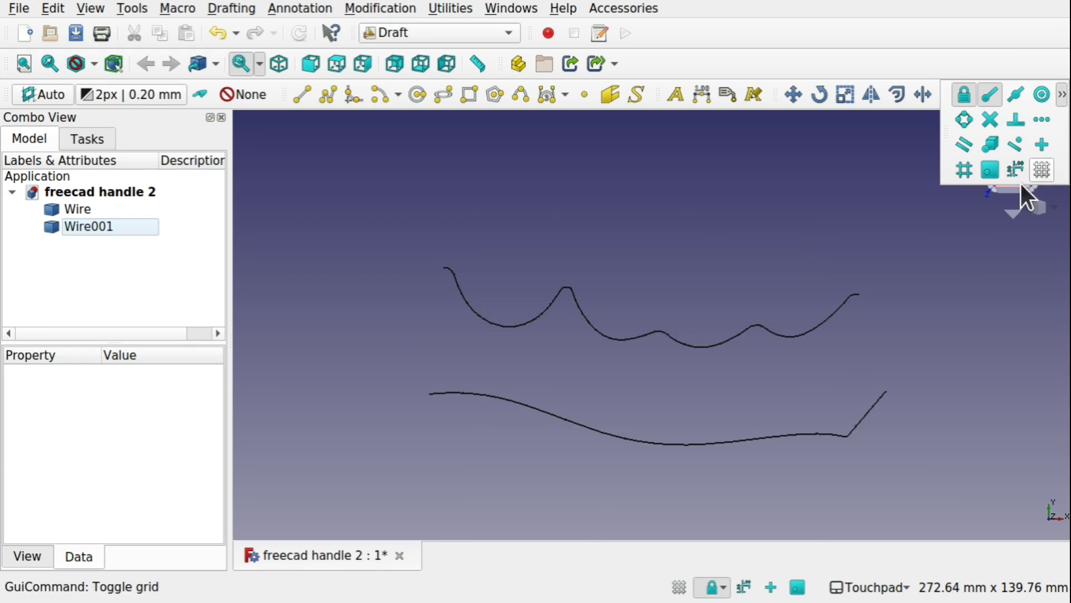
Create a new sketch on the XY-Plane in the Sketcher workbench, with both wires framed for tracing
click(398, 28)
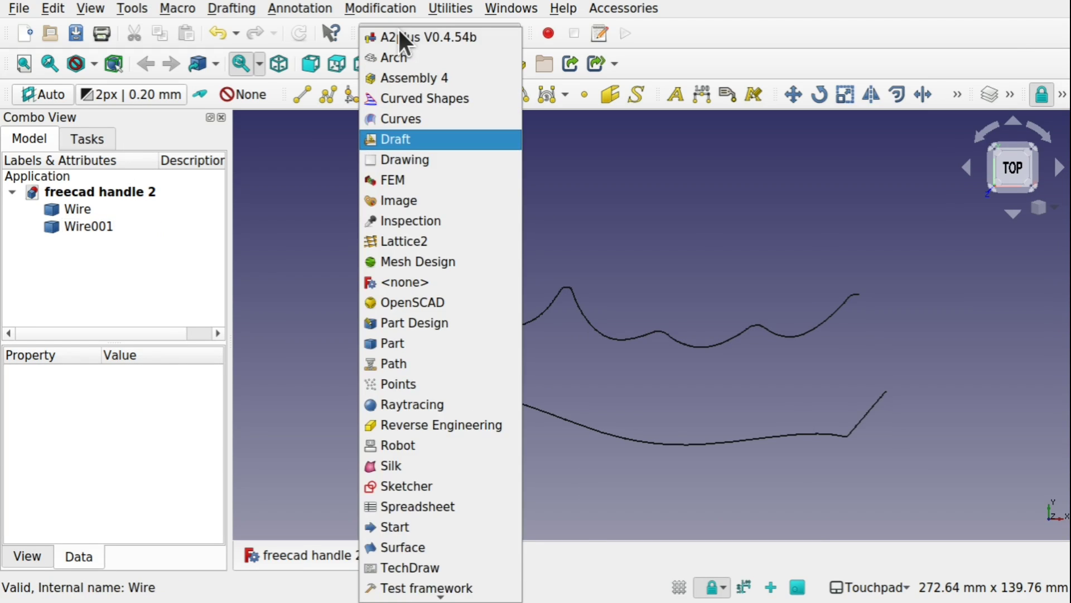
click(457, 482)
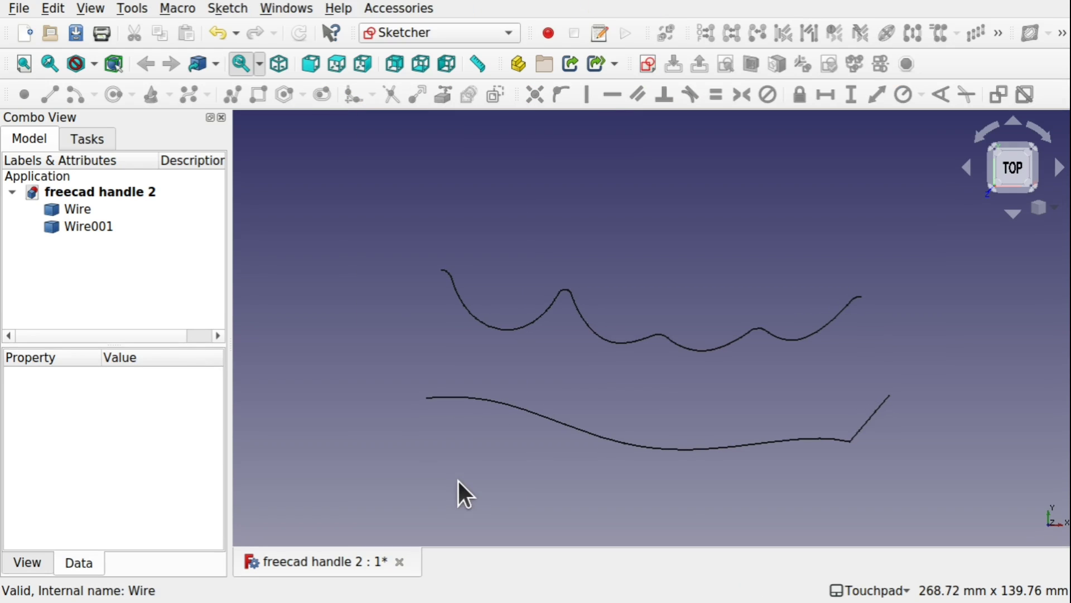
click(649, 65)
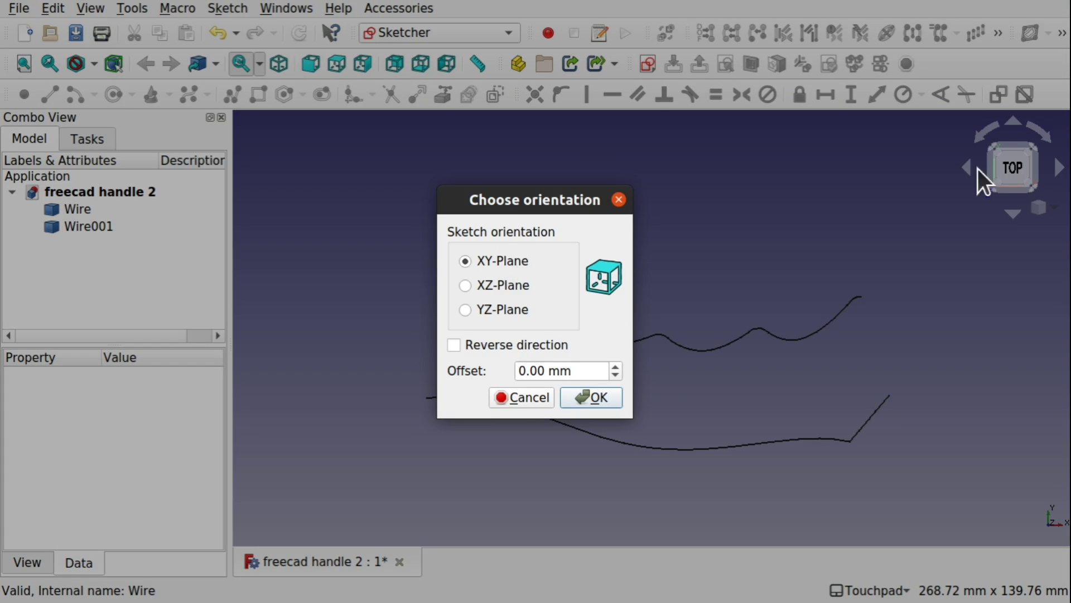
click(600, 403)
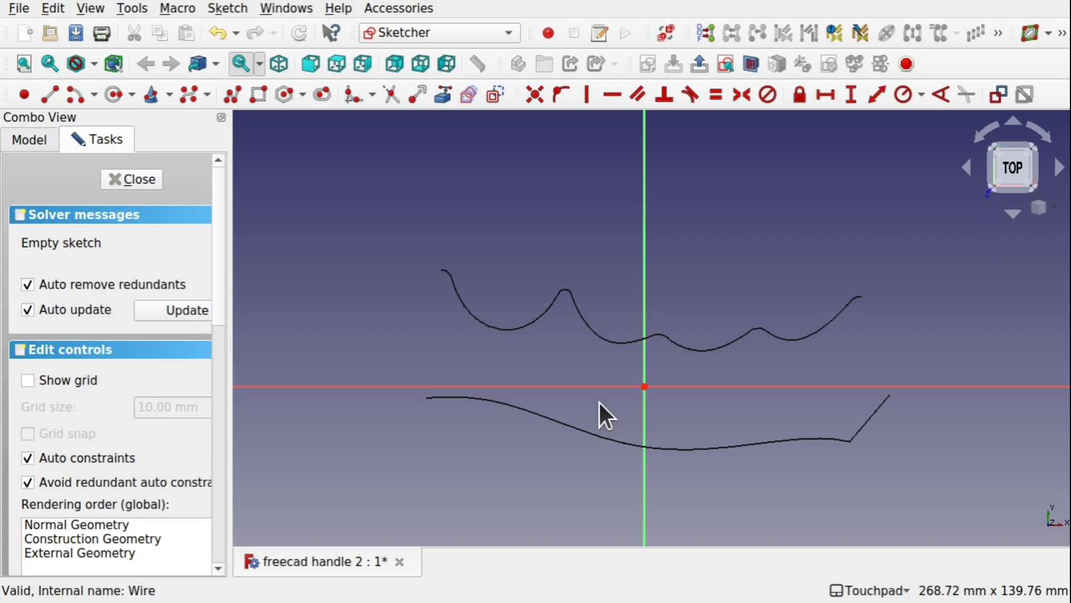
scroll(577, 363, up, 5)
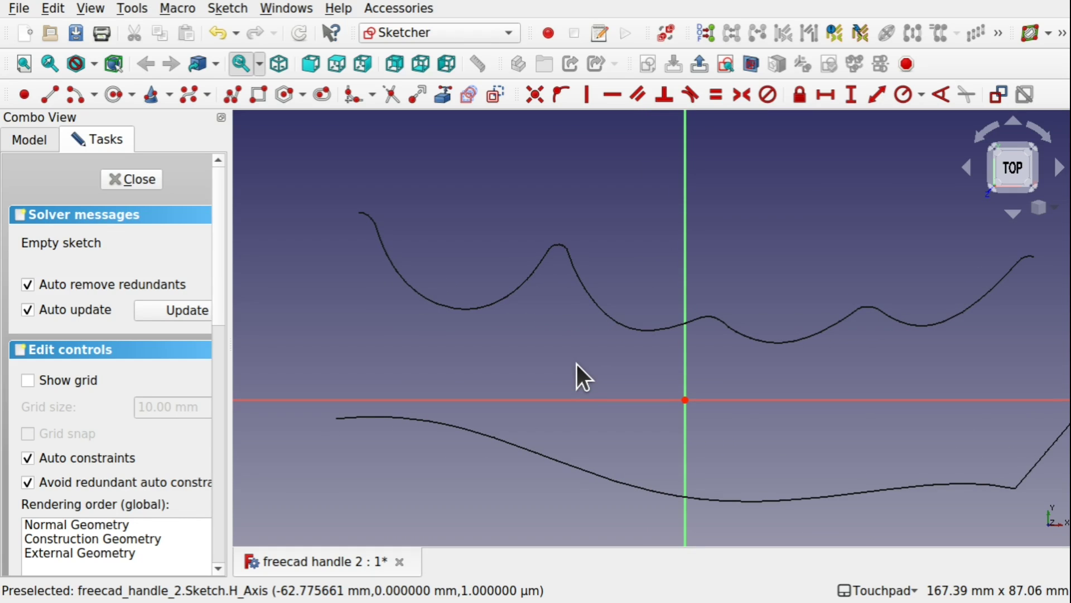
shift+middle_drag(577, 363, 491, 365)
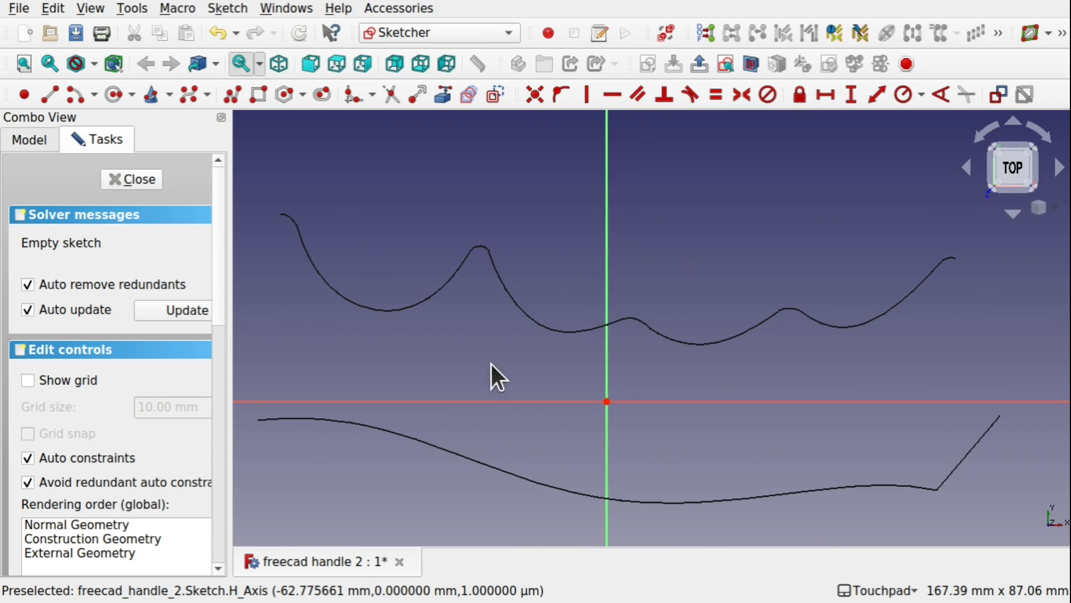
Trace the upper wire from end to end with an open B-spline, placing 21 control points along its valleys and peaks
click(191, 92)
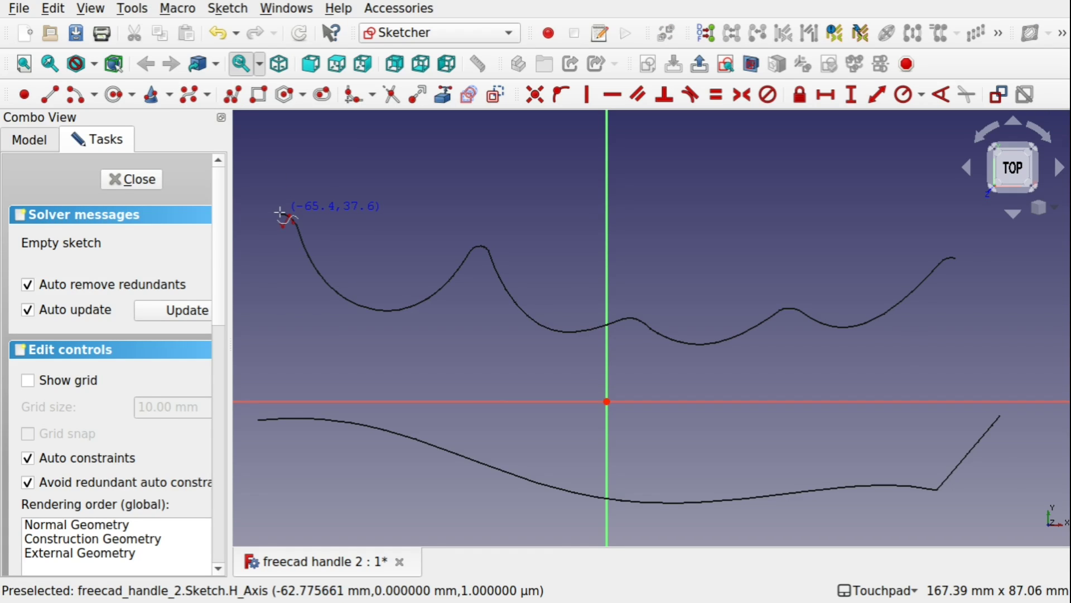
click(281, 214)
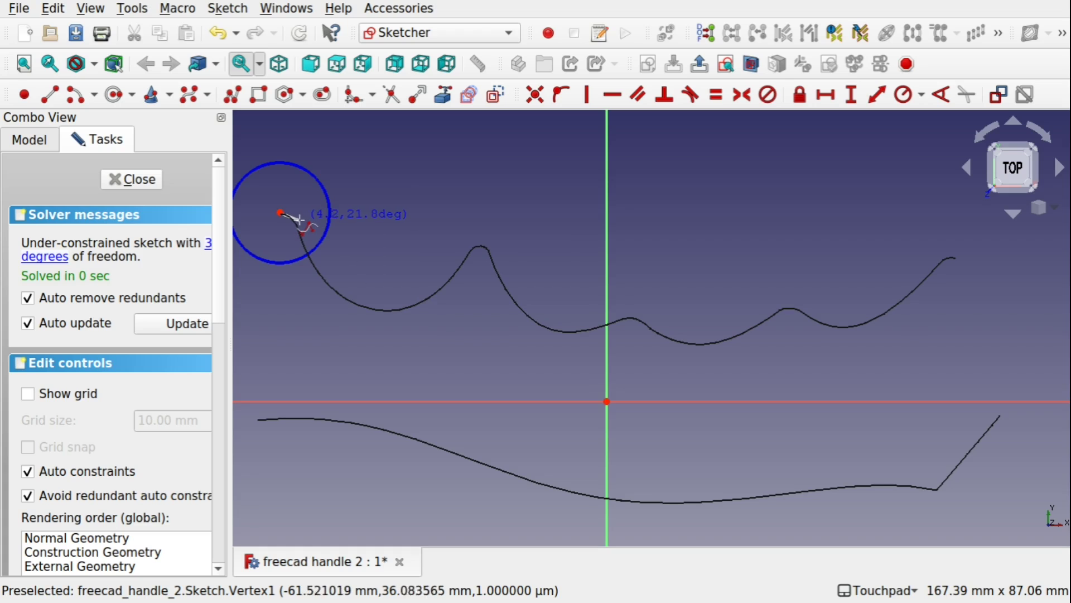
click(299, 221)
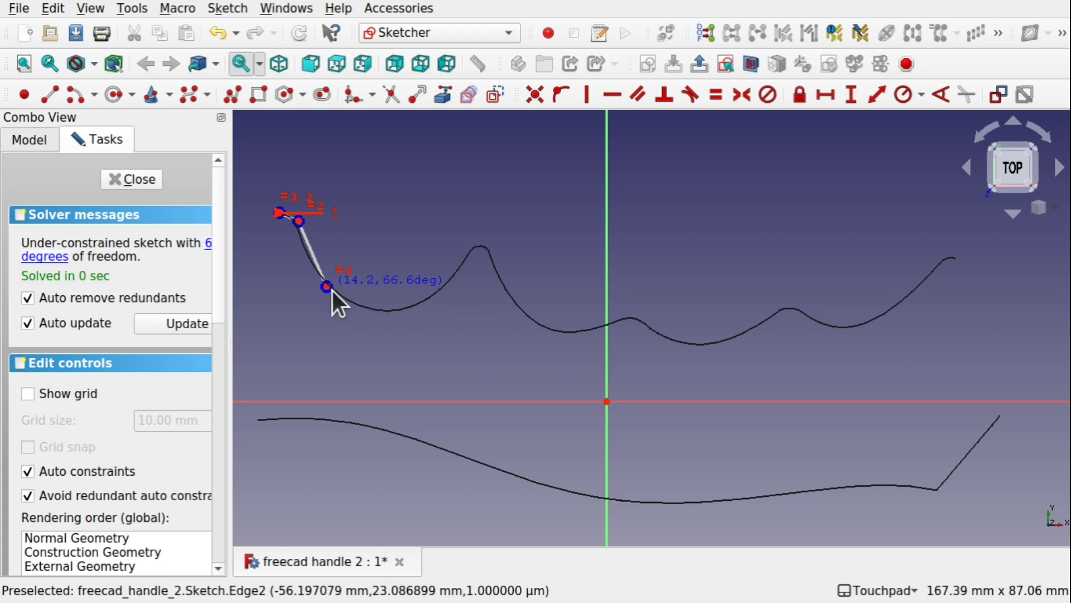
click(387, 312)
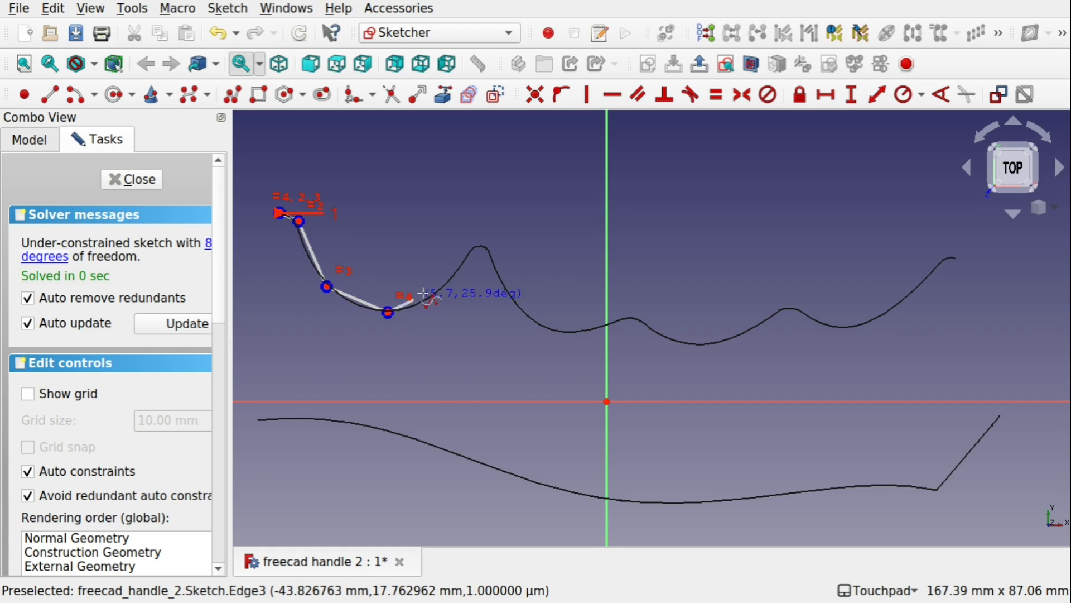
click(447, 285)
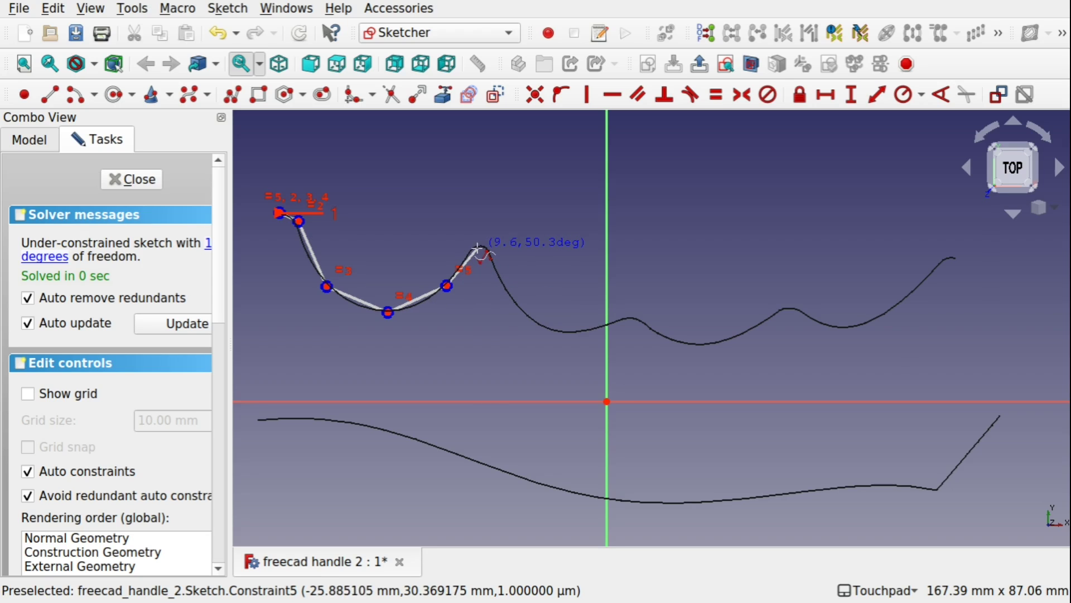
click(478, 248)
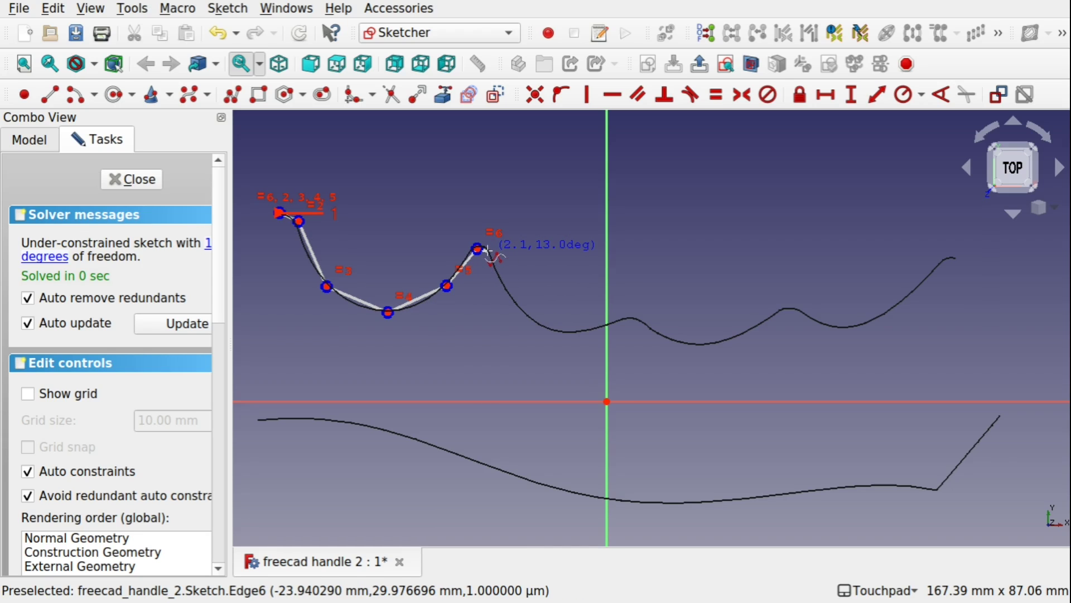
click(489, 250)
click(517, 304)
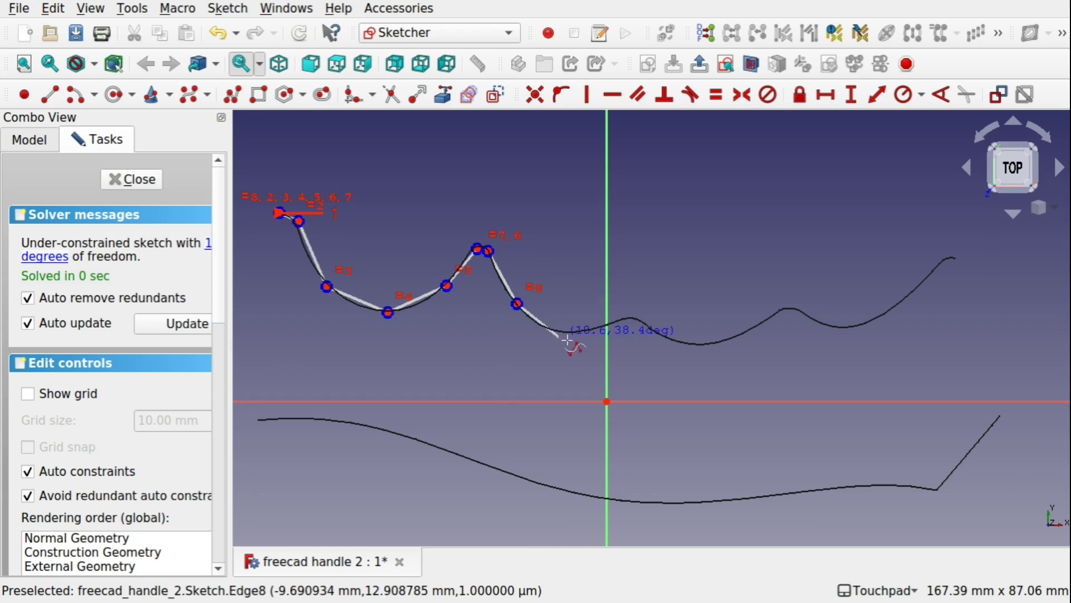
click(562, 332)
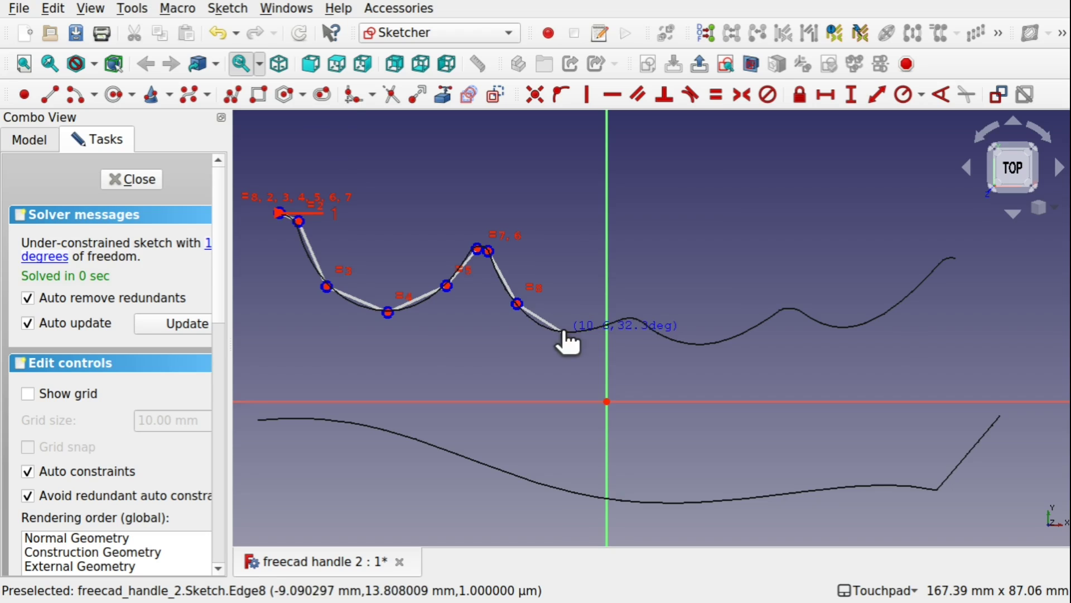
click(624, 320)
click(638, 321)
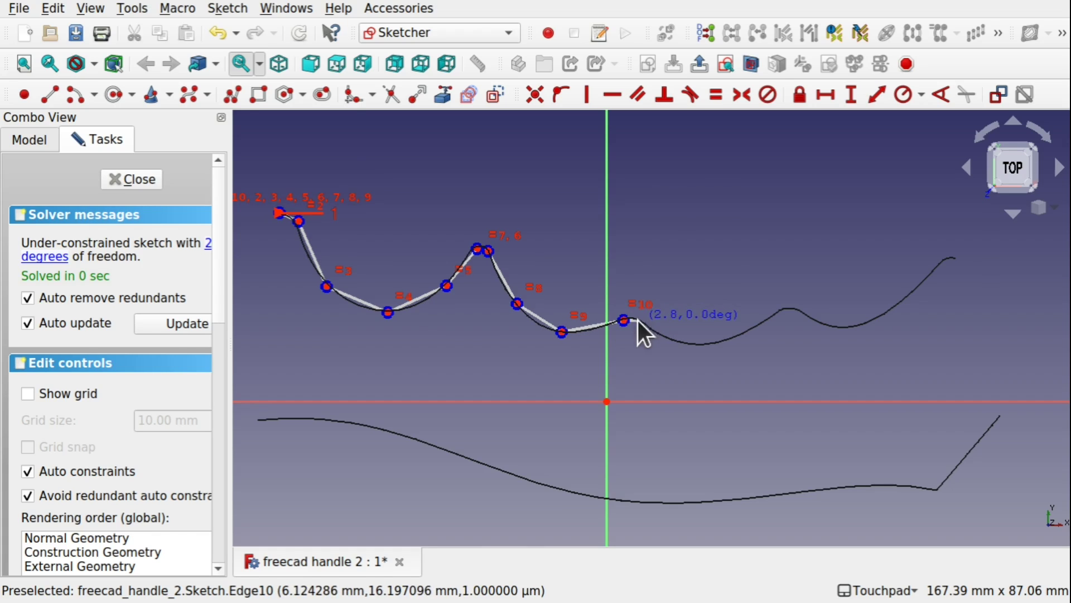
click(683, 344)
click(736, 339)
click(774, 314)
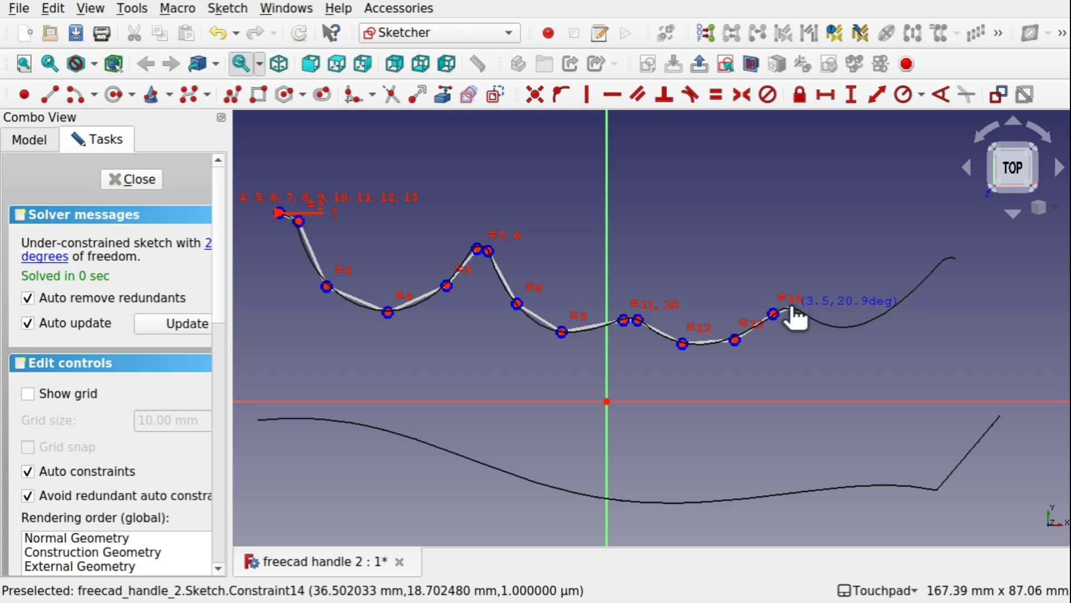
click(790, 307)
click(815, 320)
click(848, 331)
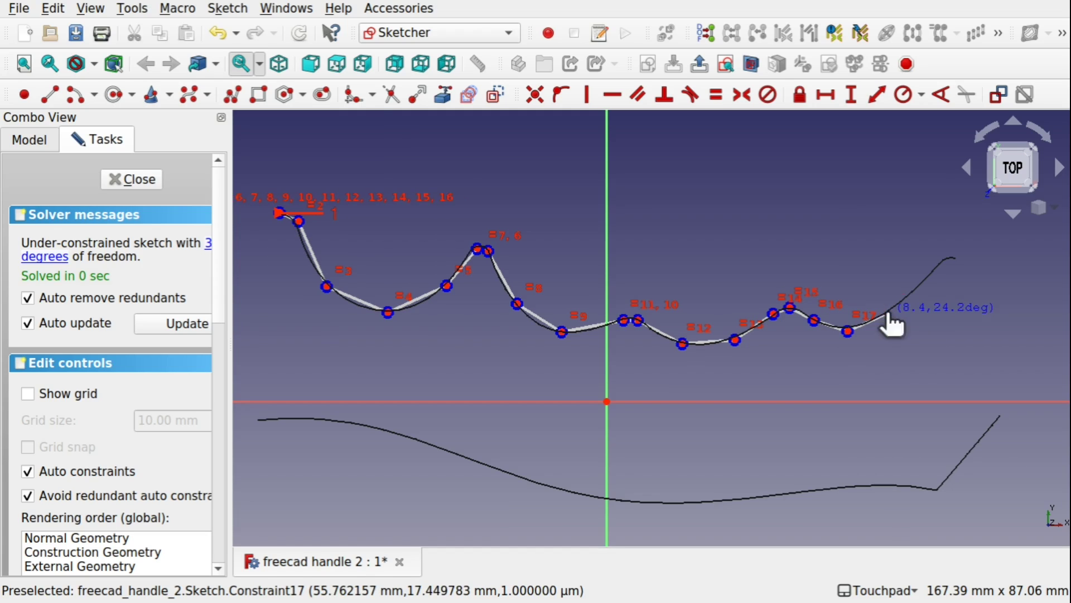
click(887, 315)
click(925, 282)
click(947, 256)
click(959, 256)
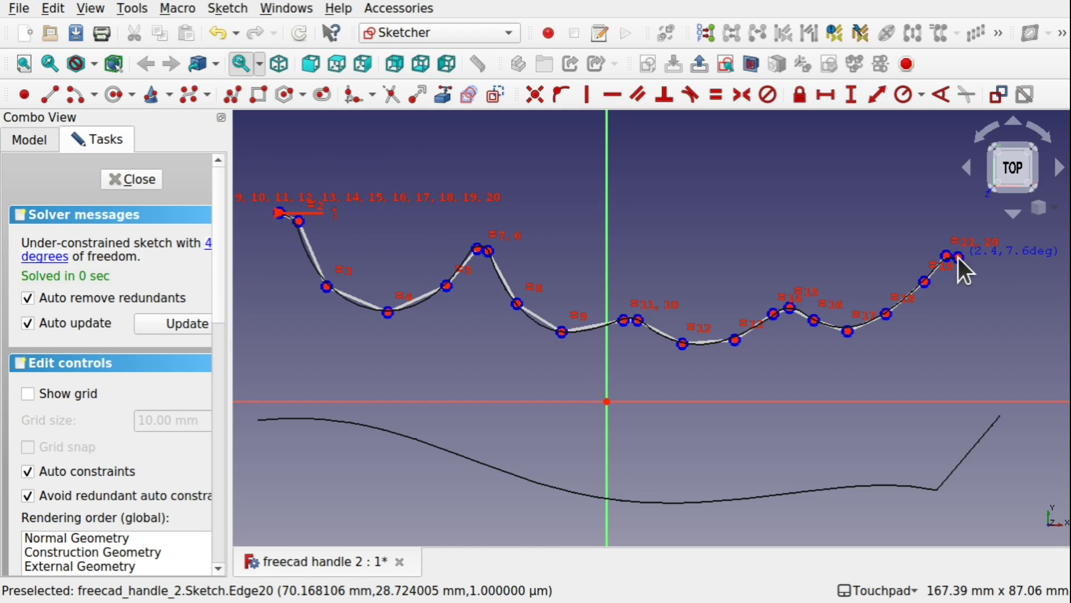
right_click(959, 257)
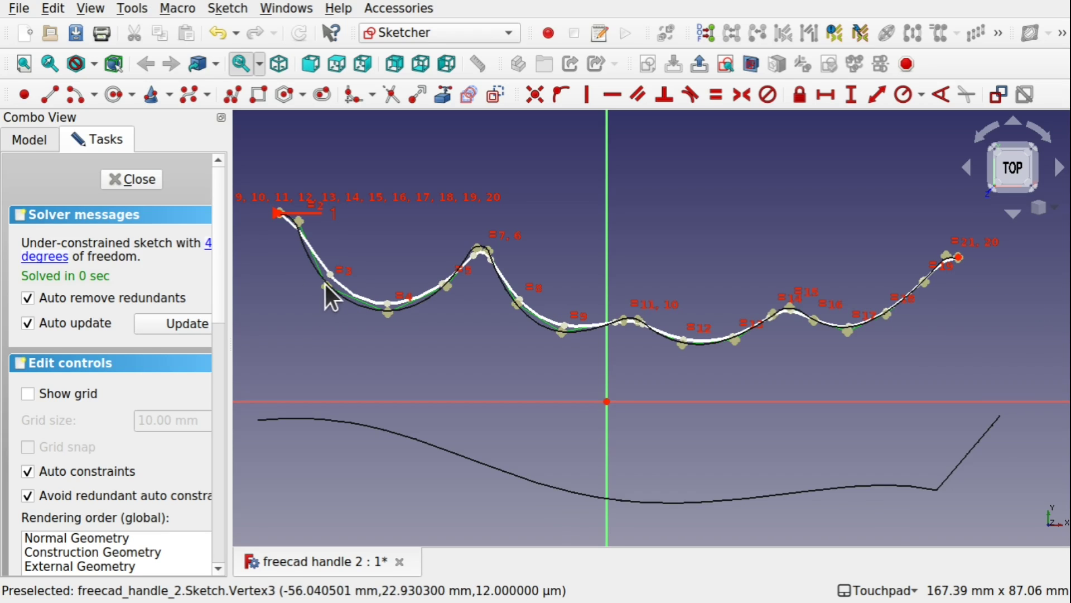
Fit the upper spline to the wire around its first two valleys by lowering the valley control points and raising the peak's between them
drag(330, 287, 327, 294)
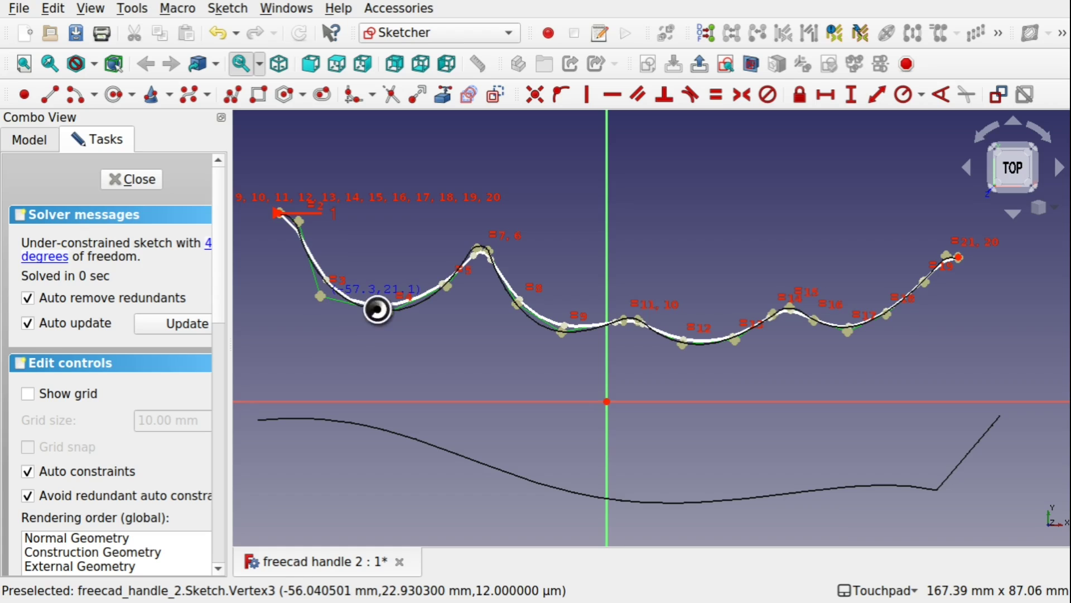
drag(389, 314, 408, 316)
scroll(487, 253, up, 5)
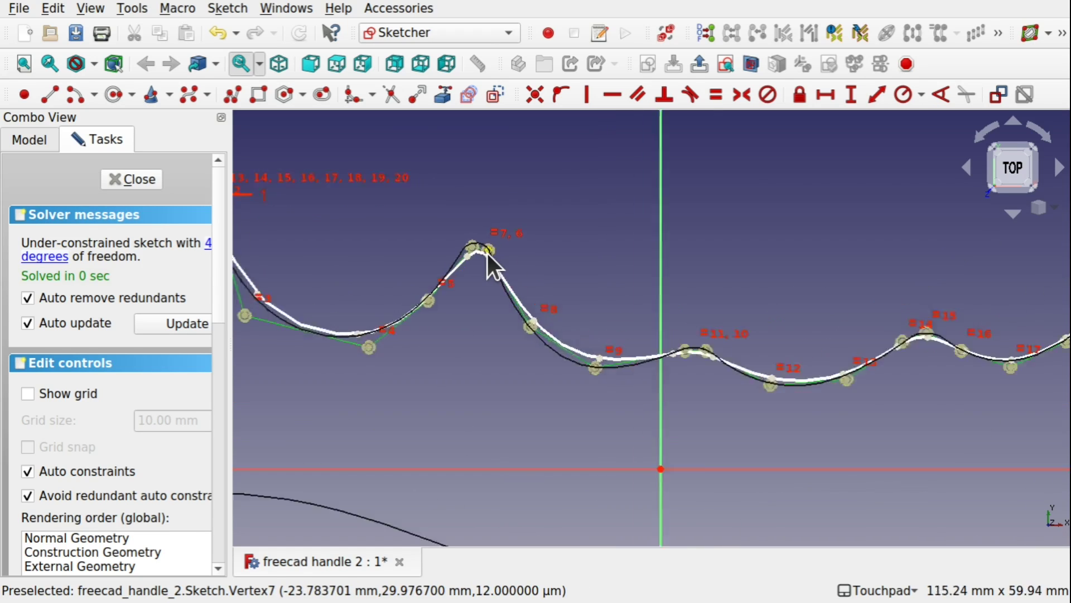
drag(464, 244, 494, 254)
drag(547, 352, 645, 422)
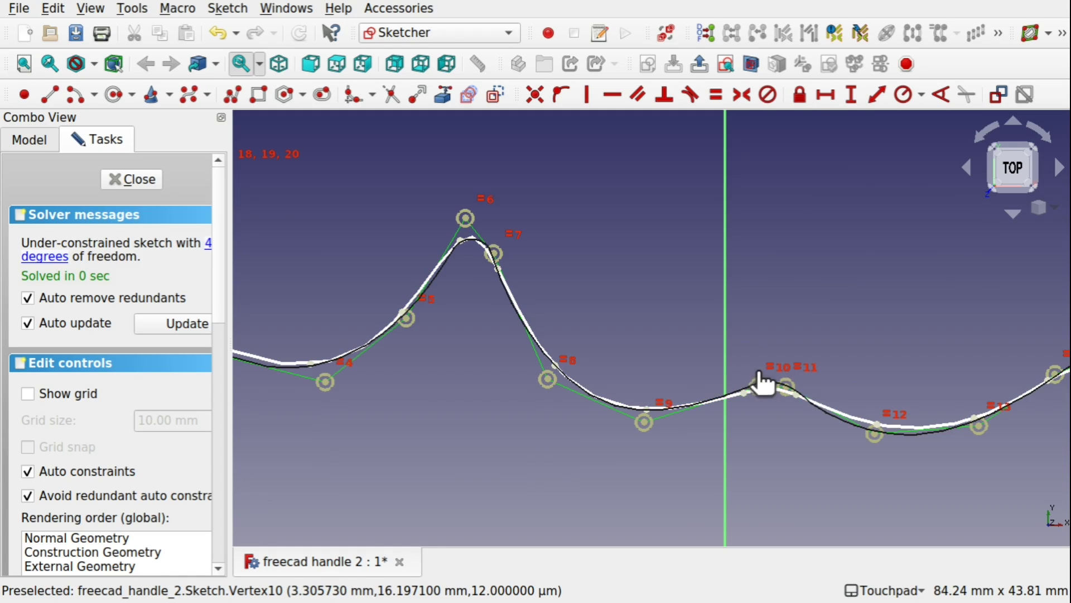
Spread the two control points on the small hump beside the Y axis and lower the first control point of the following valley
drag(763, 382, 810, 400)
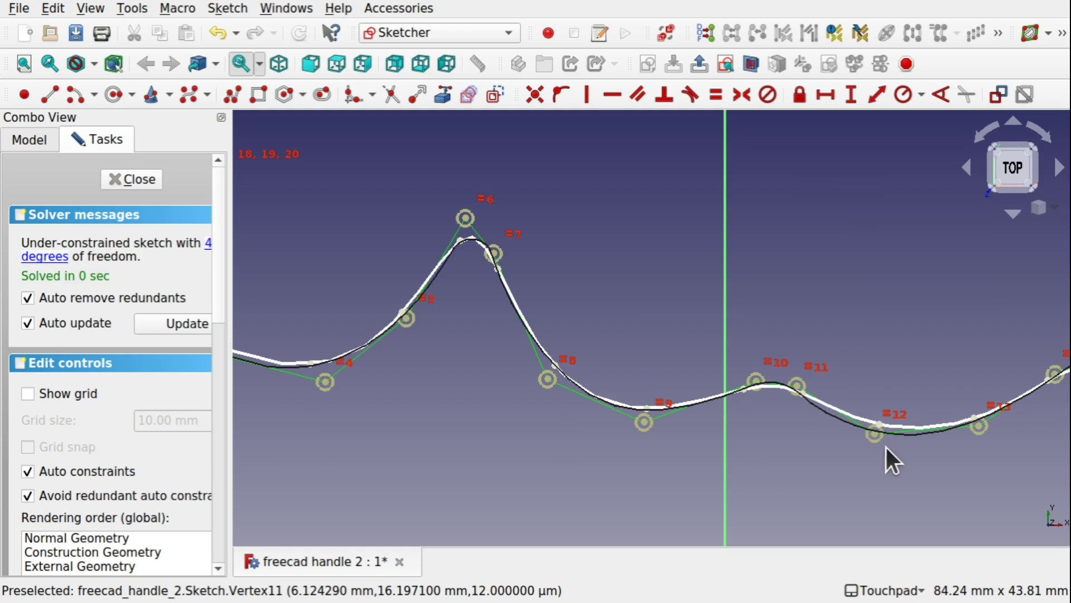
drag(875, 433, 872, 445)
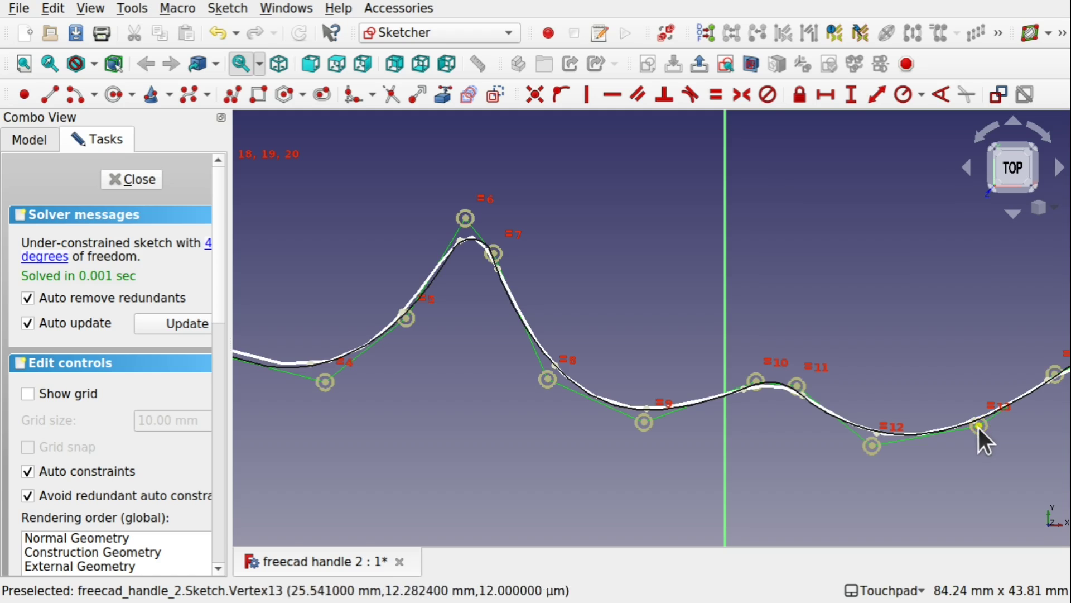
click(879, 434)
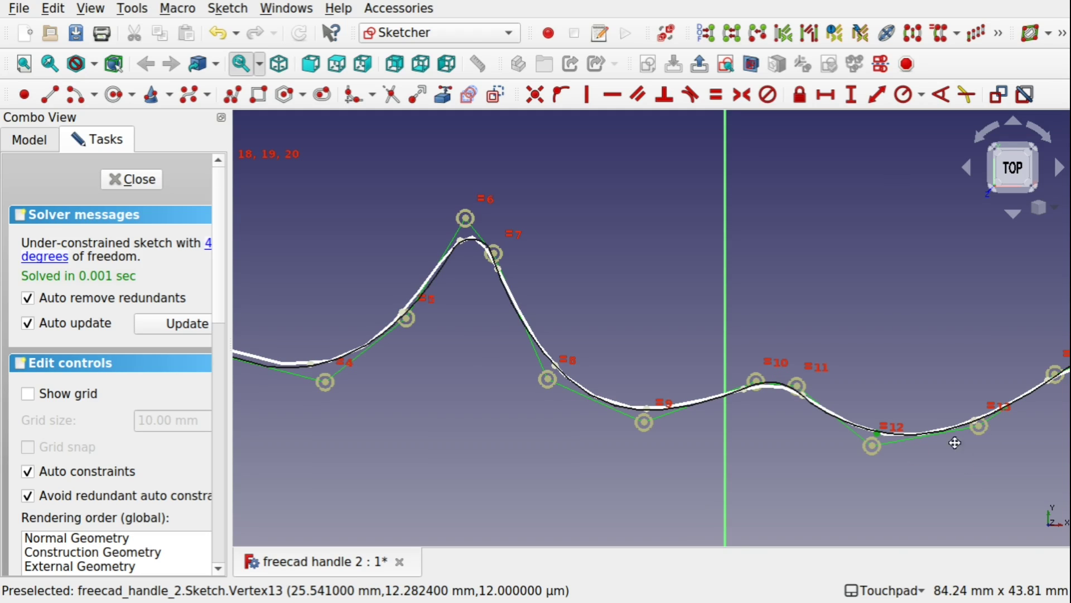
Raise the control point on the upper spline's last small peak and shift the second-to-last control point slightly outward to match the wire
mouse_move(953, 440)
shift+middle_down()
mouse_move(691, 479)
mouse_move(591, 468)
shift+middle_up()
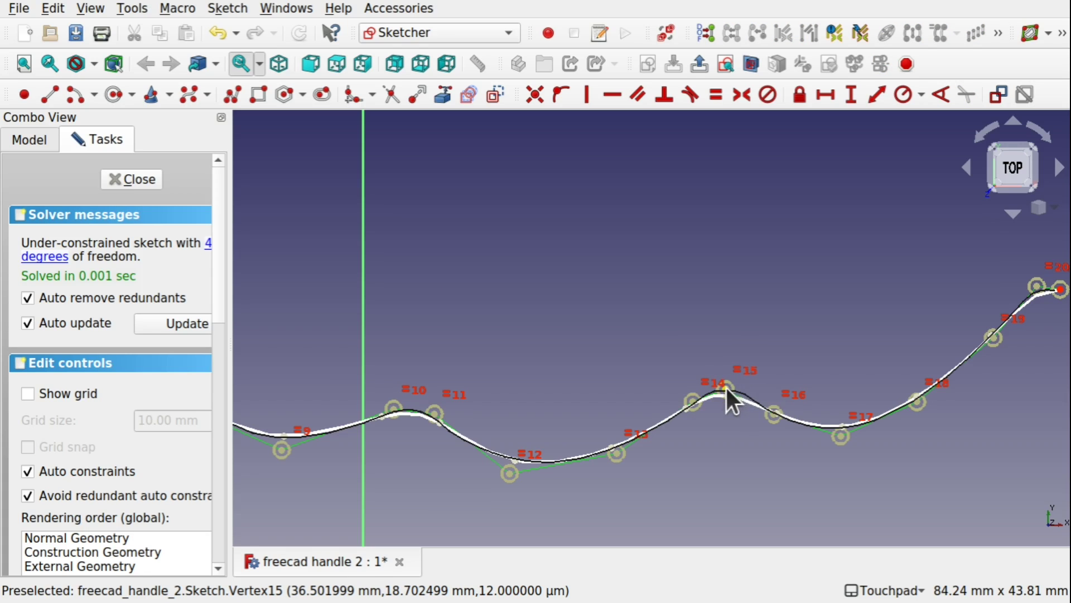
drag(726, 387, 730, 374)
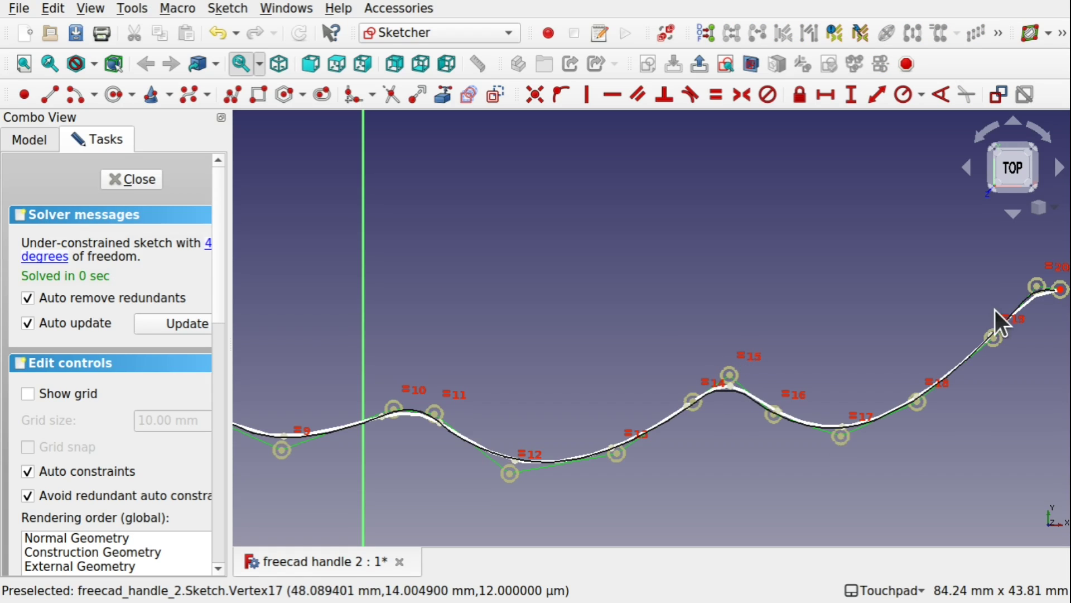
drag(1039, 284, 1034, 282)
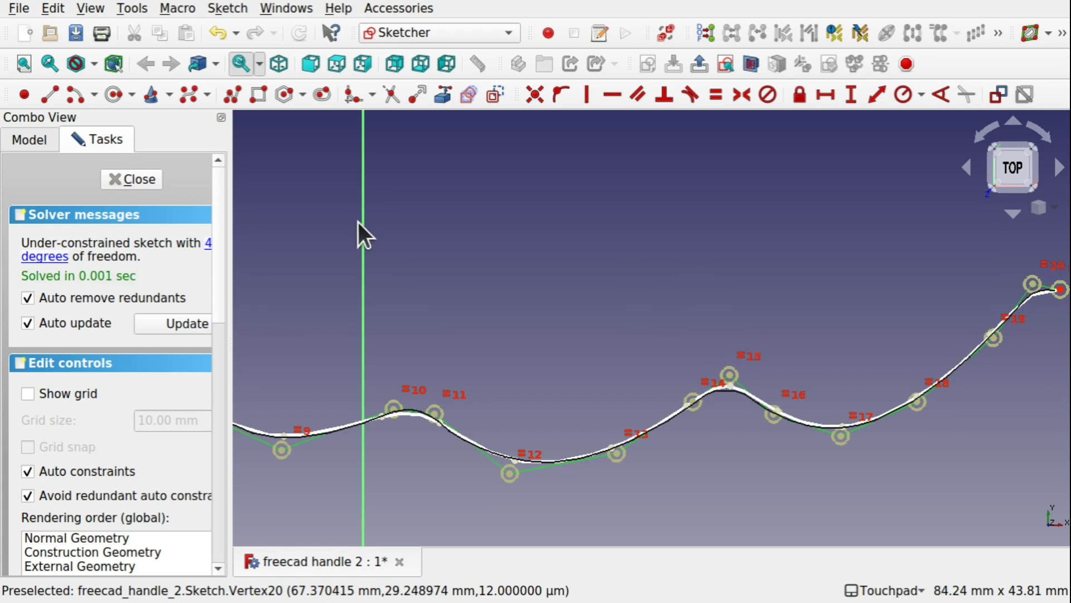
Trace the lower wire with an eight-point B-spline up to its corner, and its slanted end with a two-point B-spline about 19.8 mm long
scroll(678, 311, down, 6)
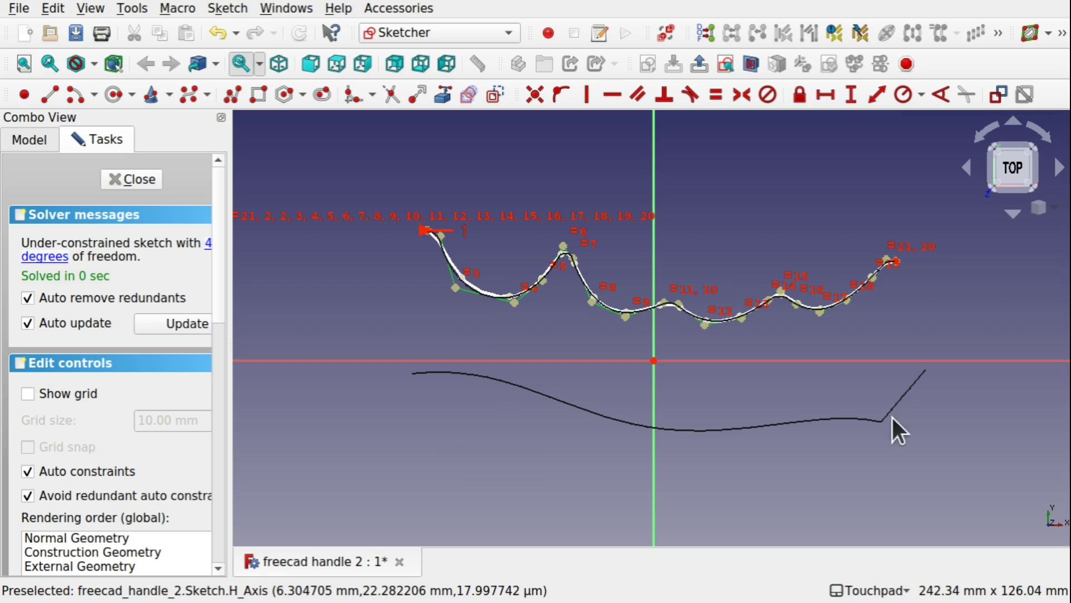
click(194, 95)
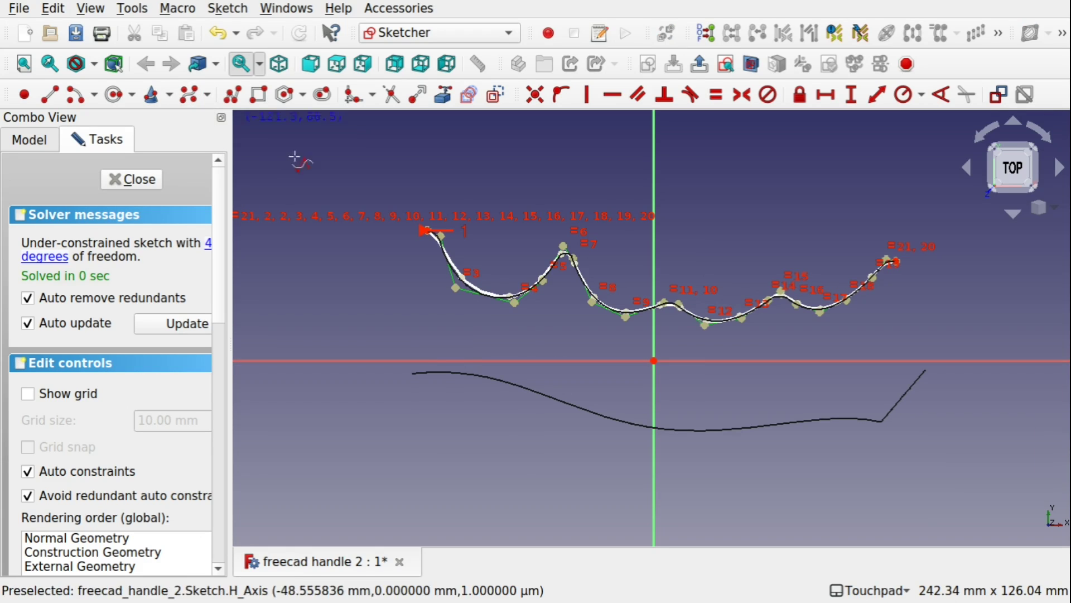
click(410, 374)
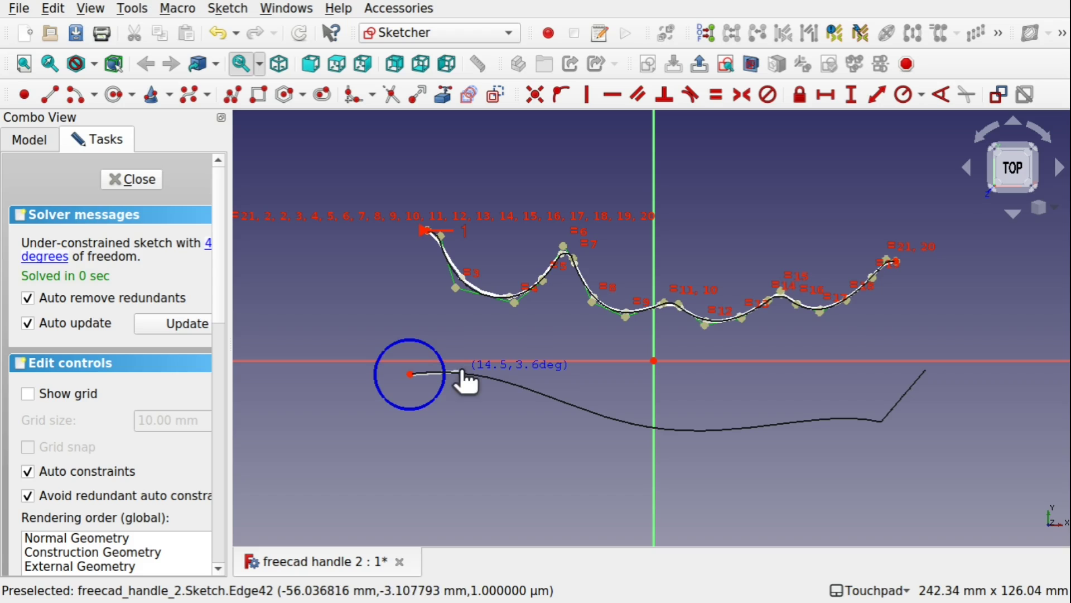
click(461, 371)
click(527, 386)
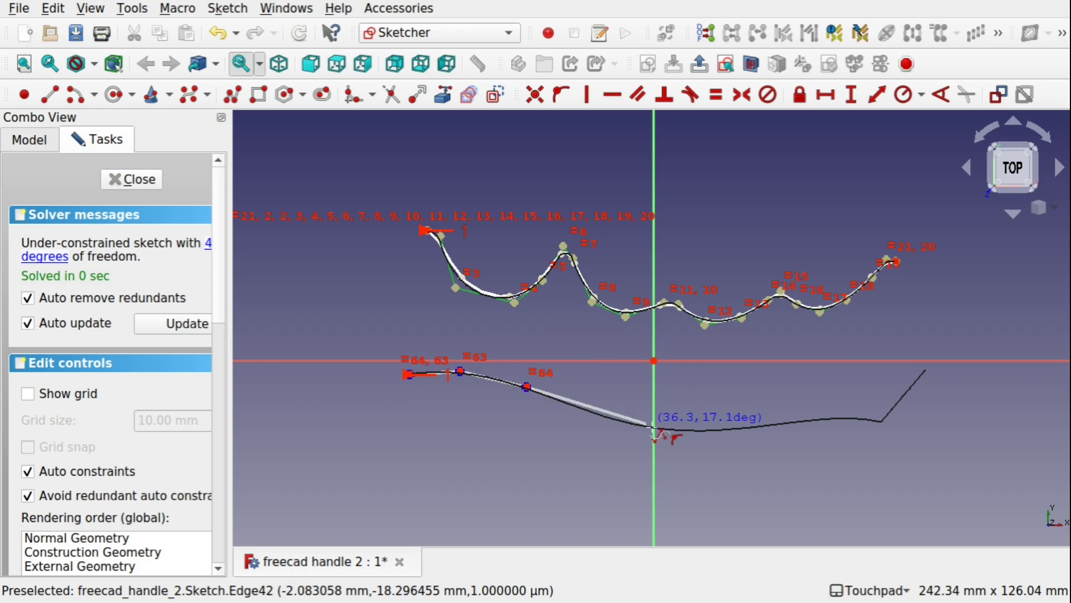
click(613, 419)
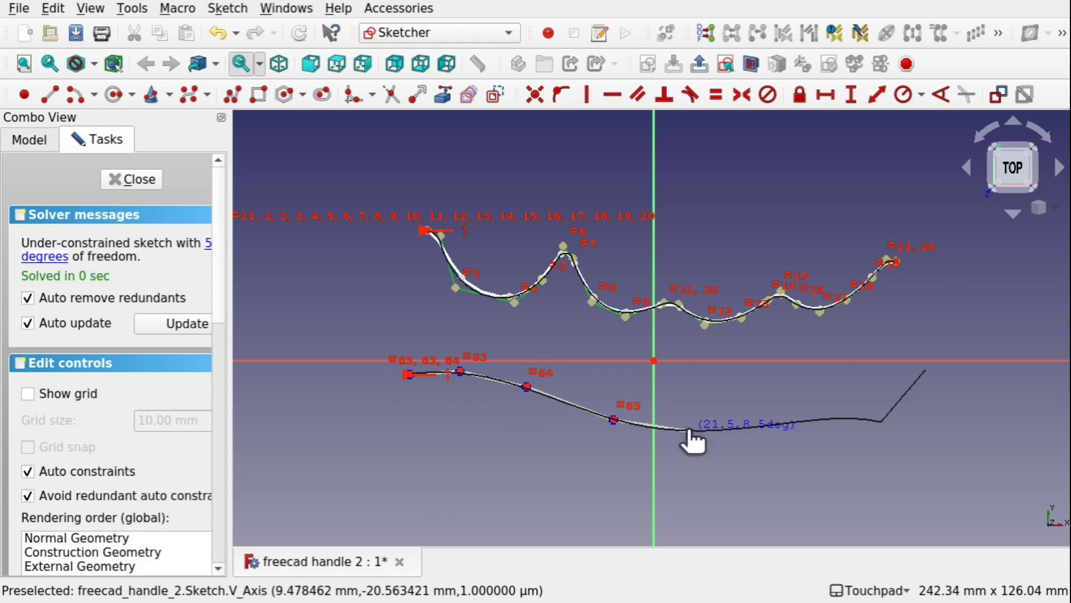
click(687, 430)
click(784, 423)
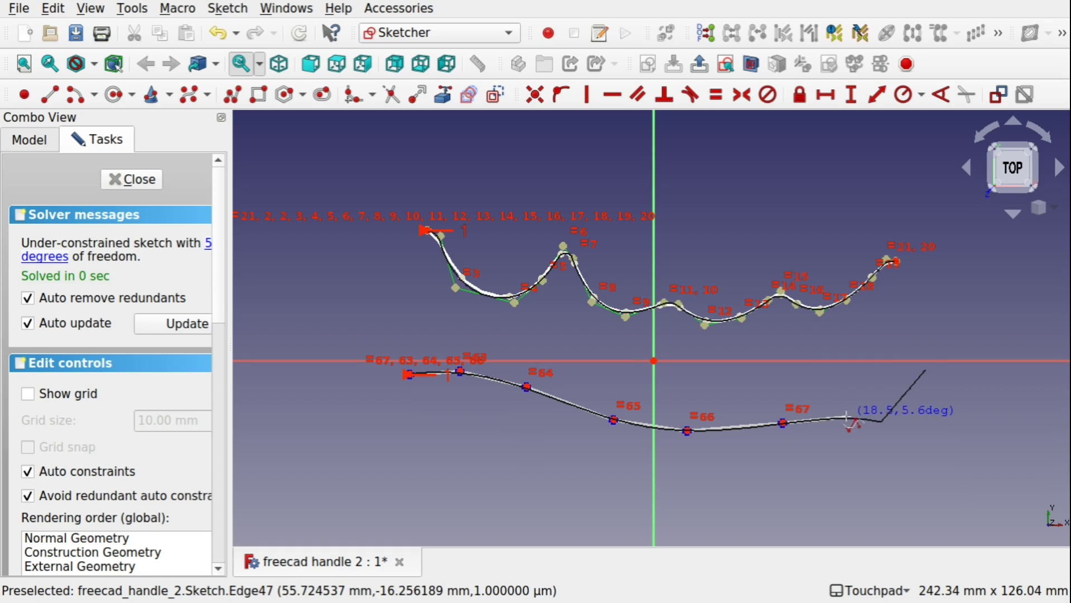
click(846, 416)
click(880, 420)
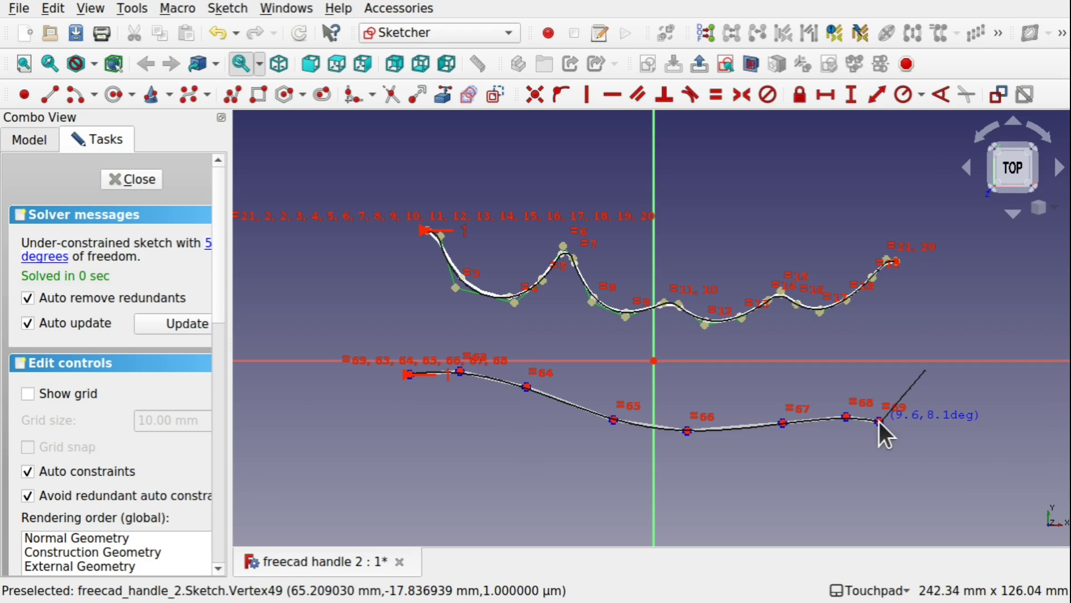
right_click(879, 420)
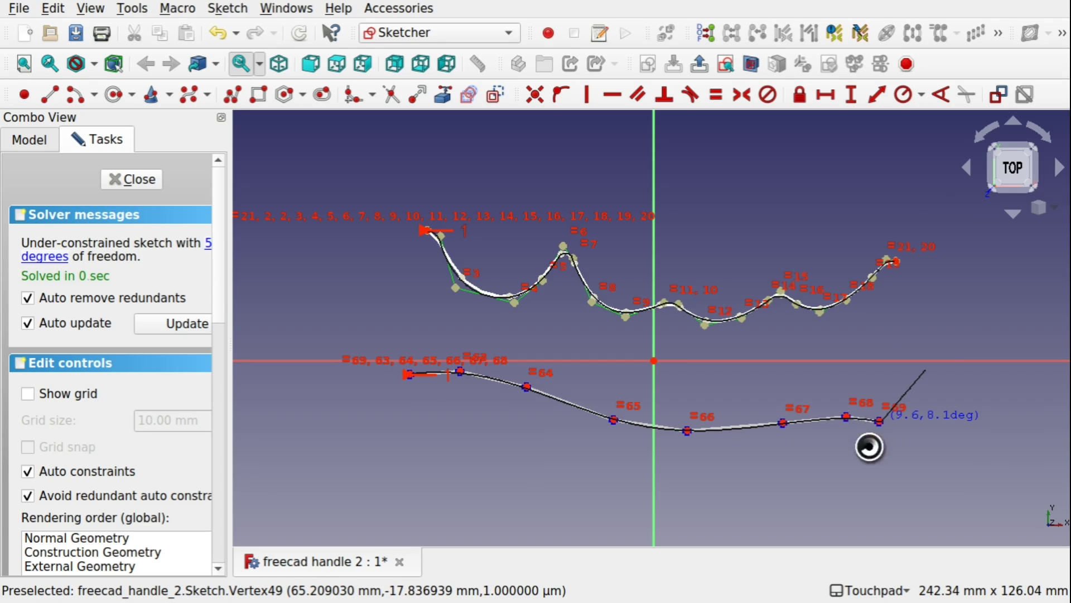
click(885, 419)
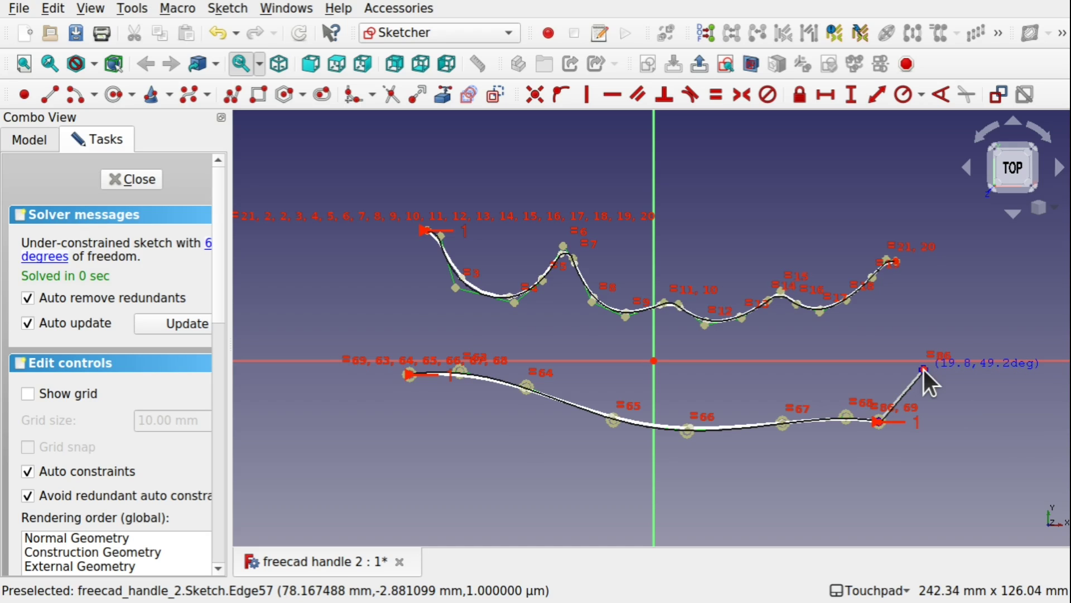
click(924, 370)
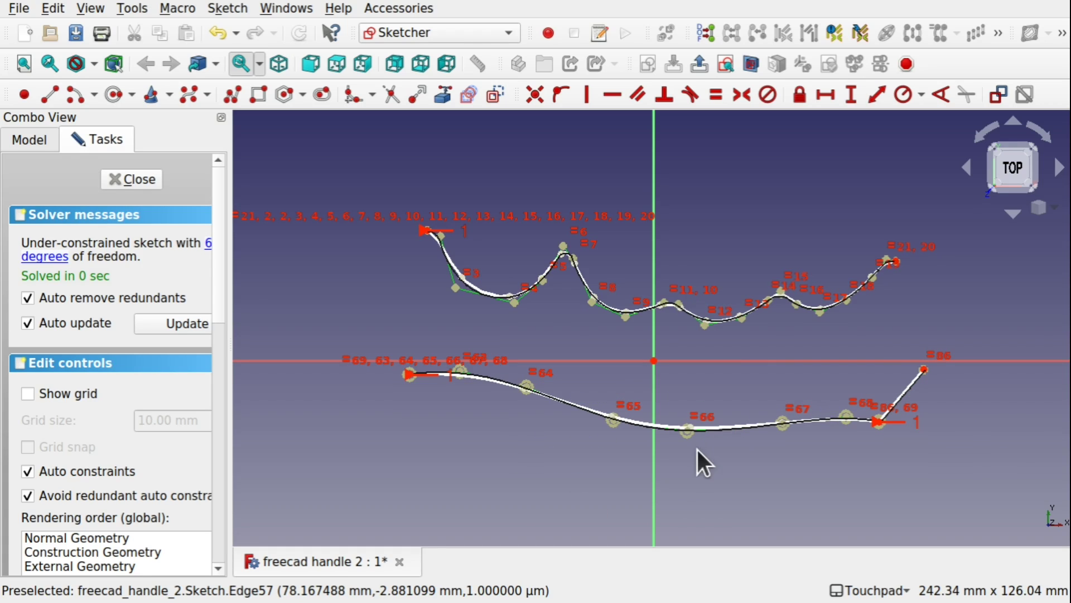
Refine the lower spline's fit by lowering its control point near the Y axis and raising its second and third control points
scroll(688, 446, up, 3)
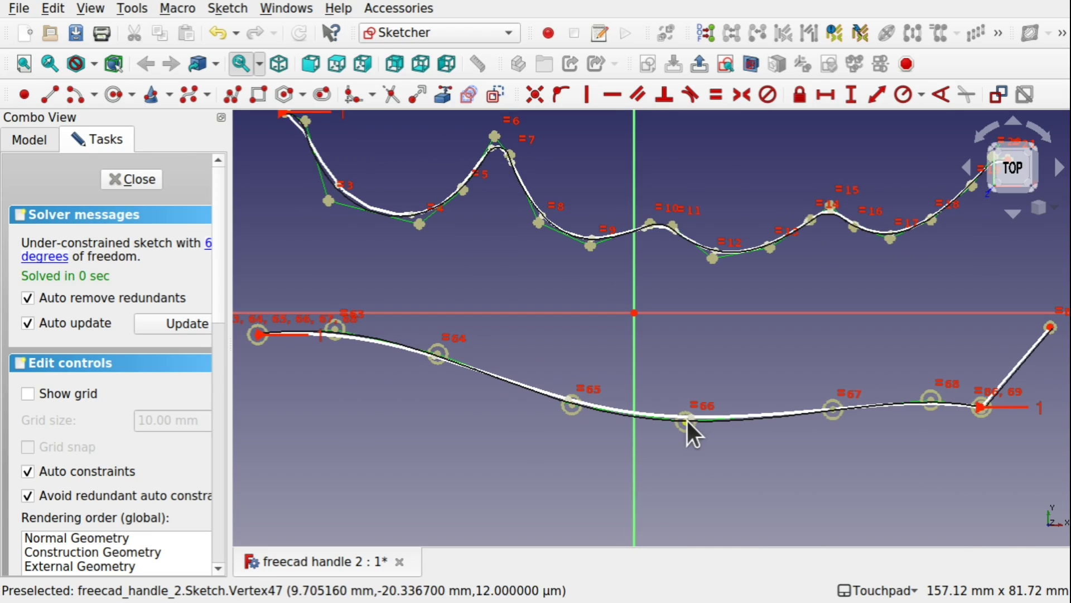
drag(690, 420, 687, 427)
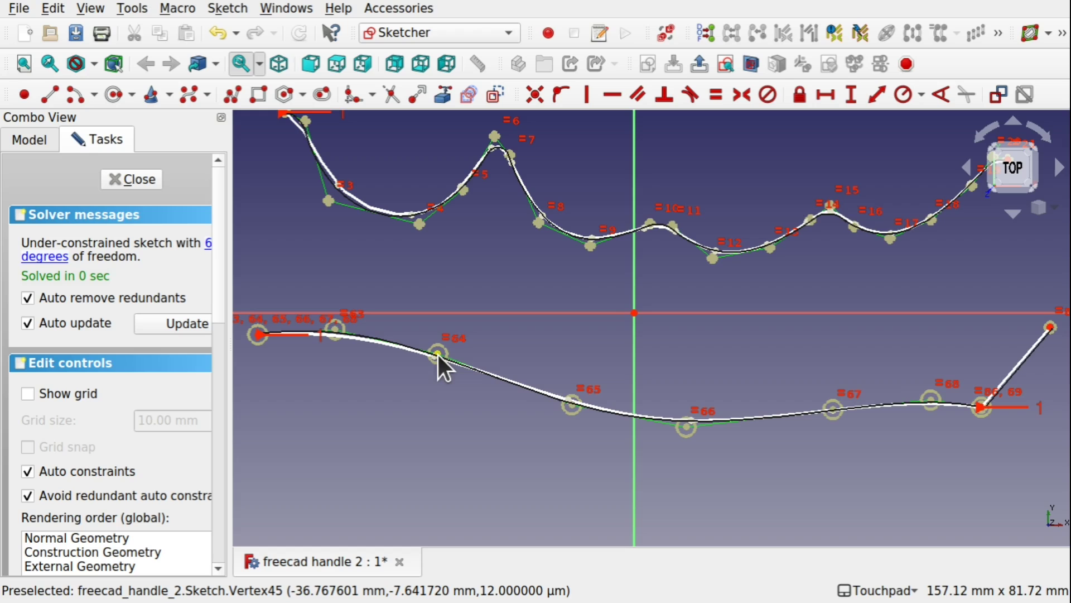
drag(439, 353, 437, 350)
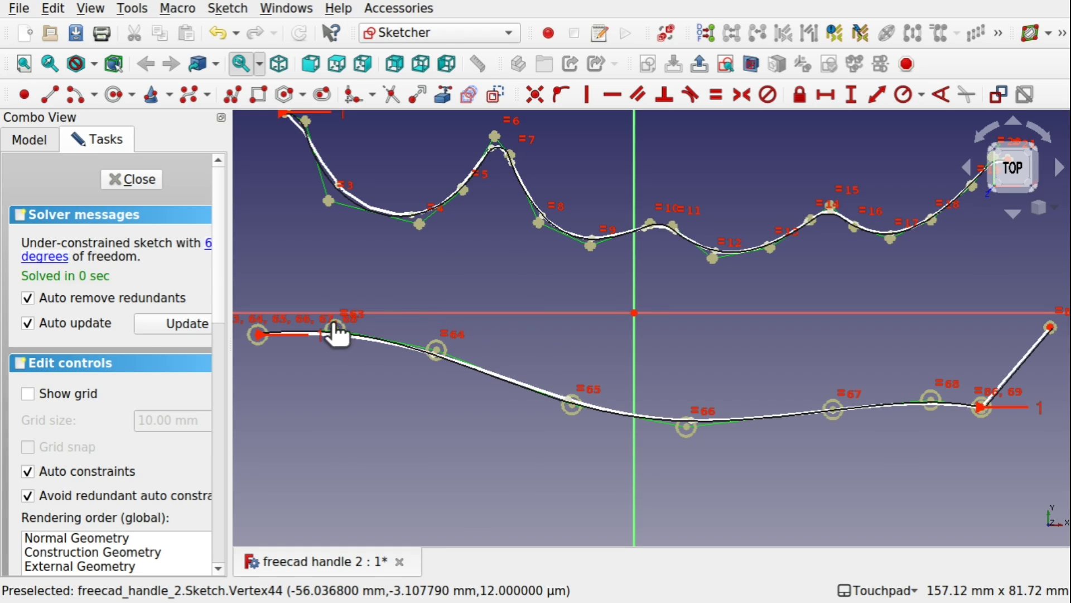
drag(335, 326, 334, 323)
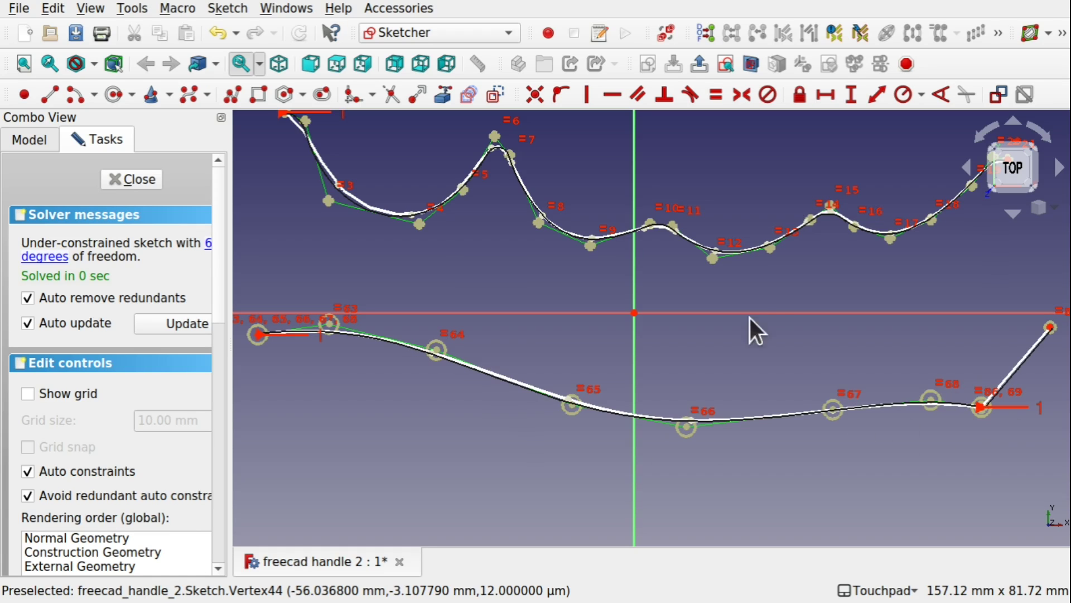
scroll(742, 304, down, 3)
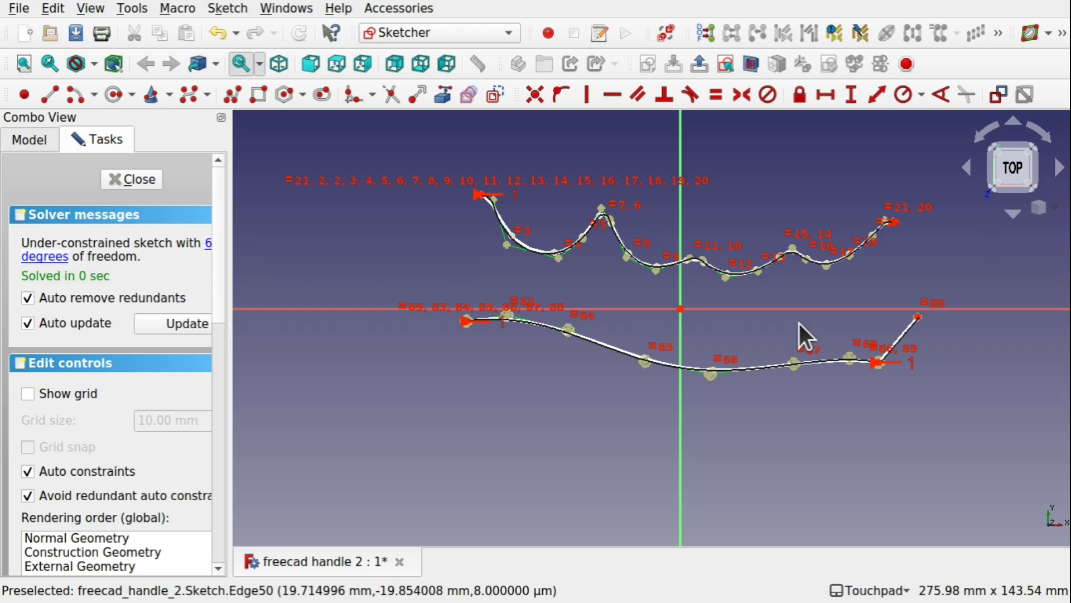
Close the sketch and delete both traced wires, Wire and Wire001
click(144, 181)
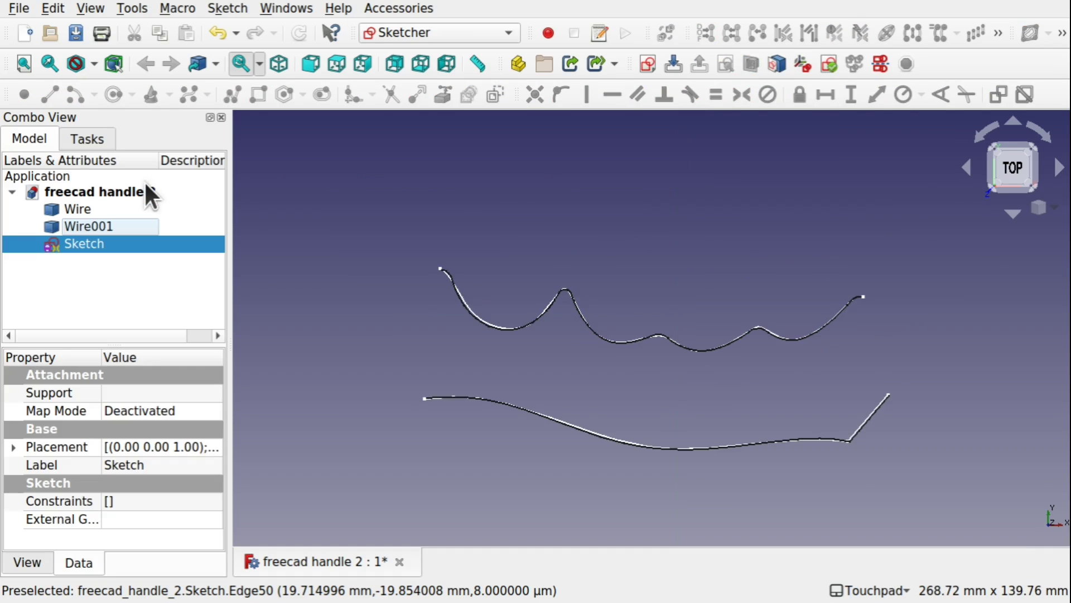
click(104, 228)
ctrl+click(70, 207)
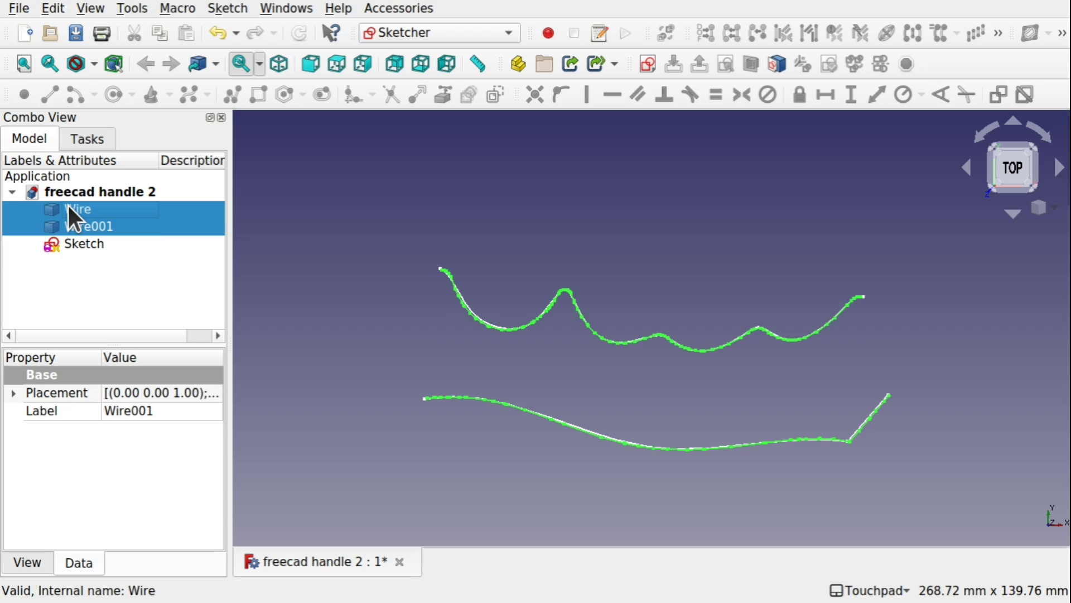
key(space)
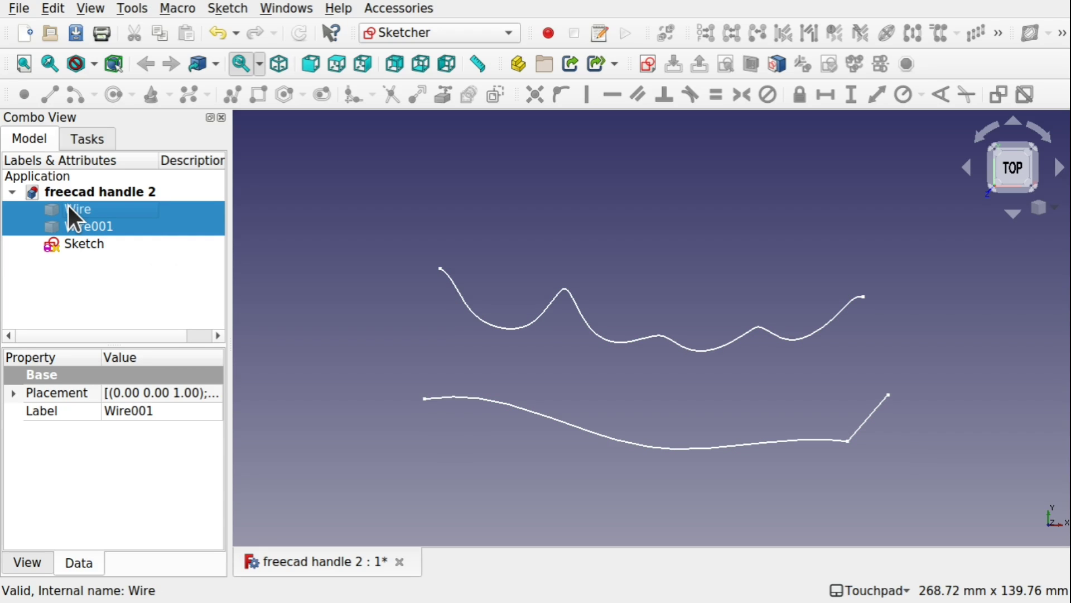
key(Delete)
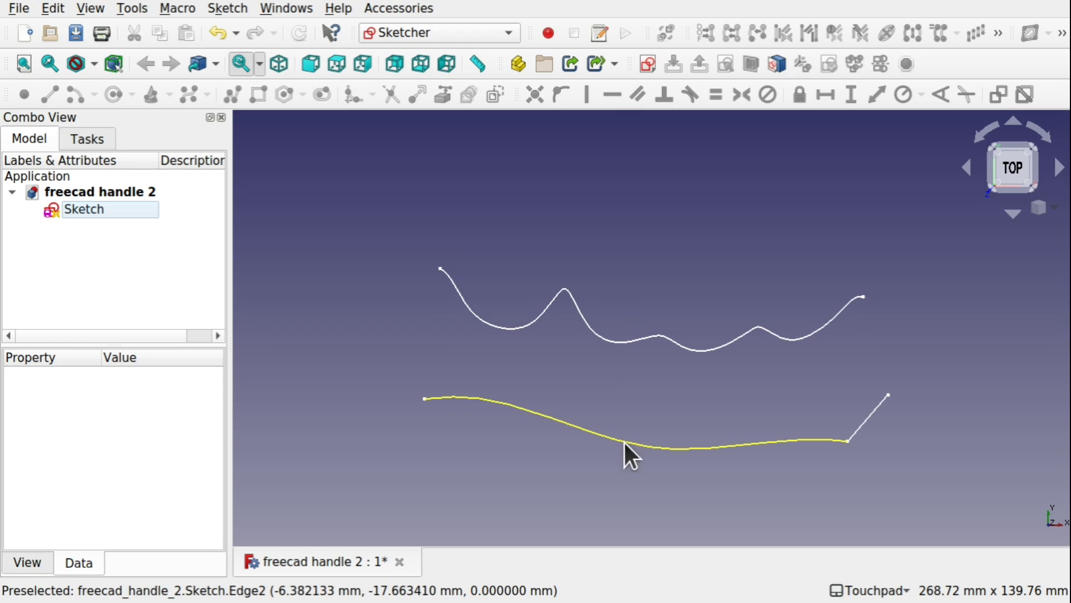
In the Curves workbench, create separate join curves from the upper spline and the long lower spline, and hide the sketch
click(448, 29)
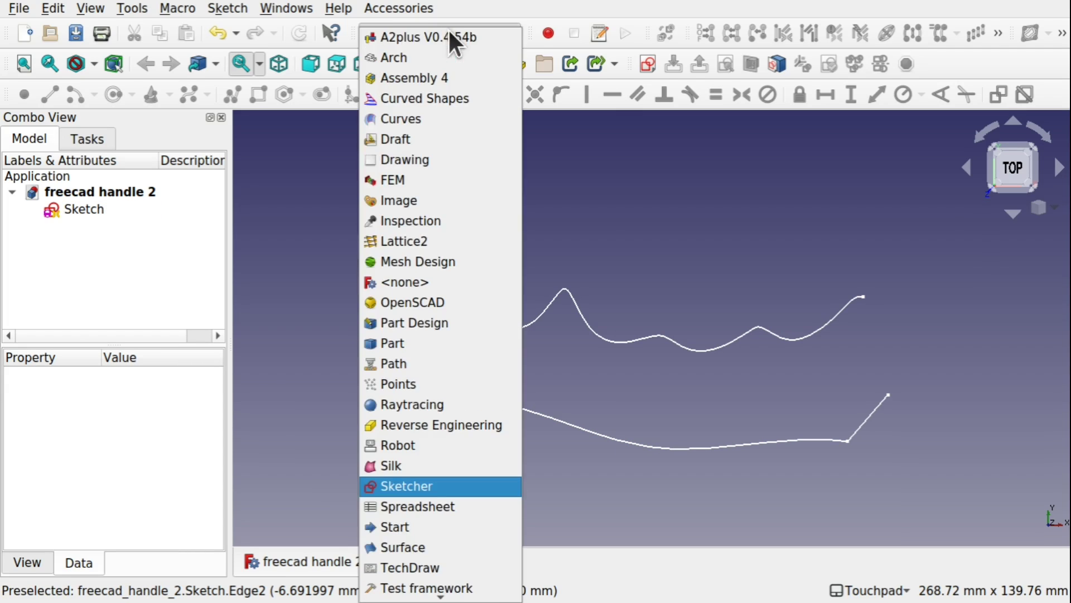
click(425, 116)
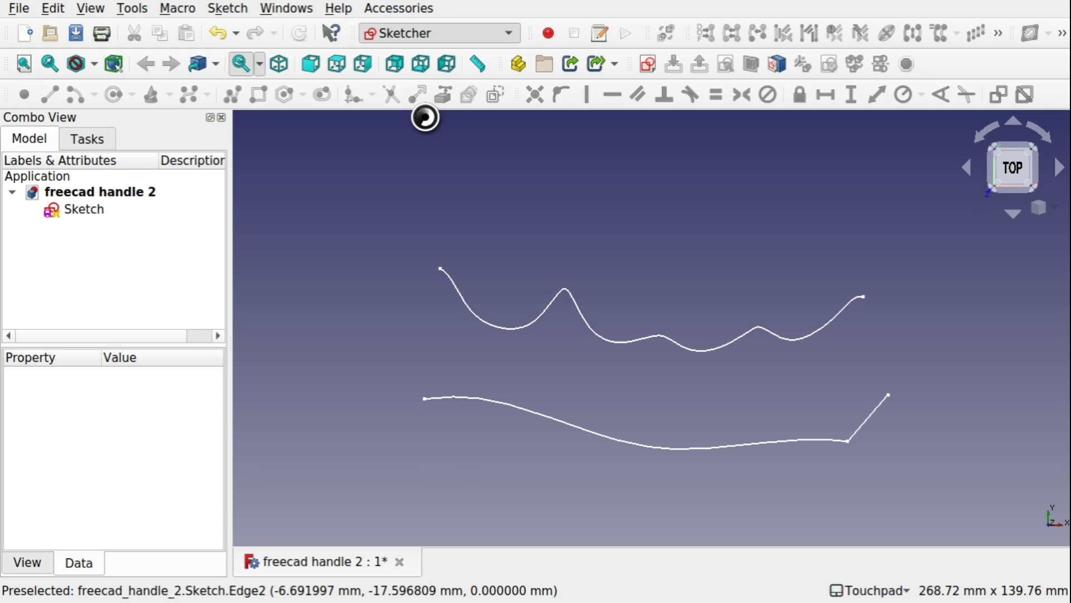
click(569, 294)
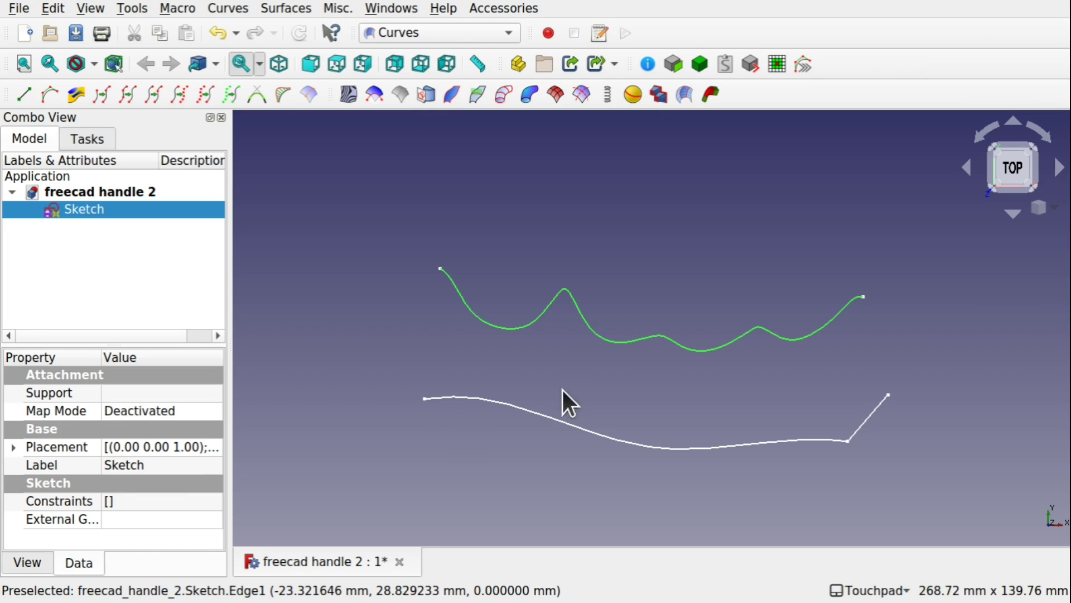
click(128, 95)
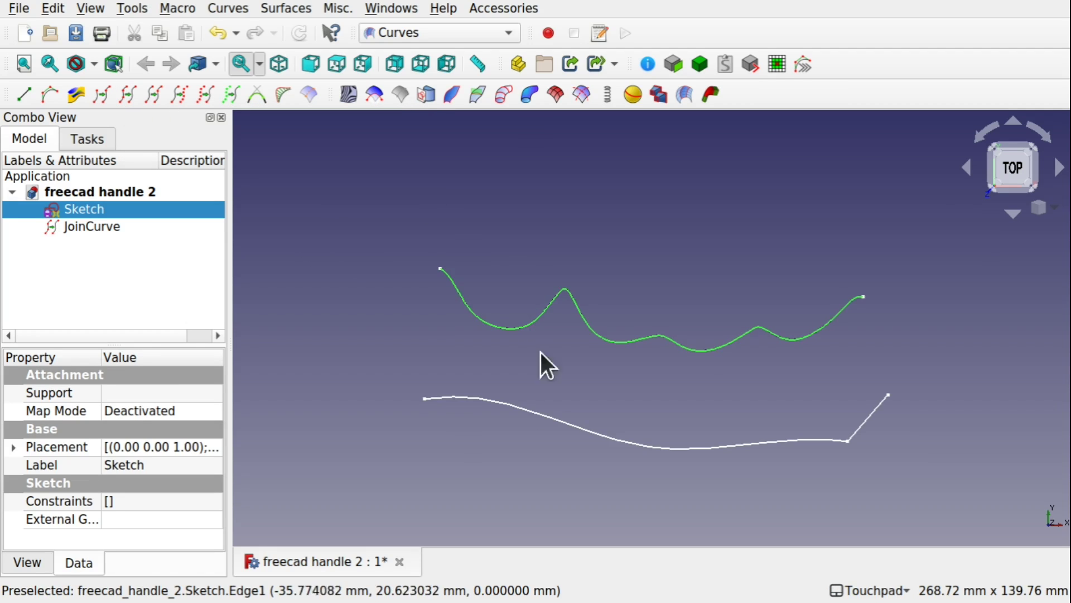
click(534, 415)
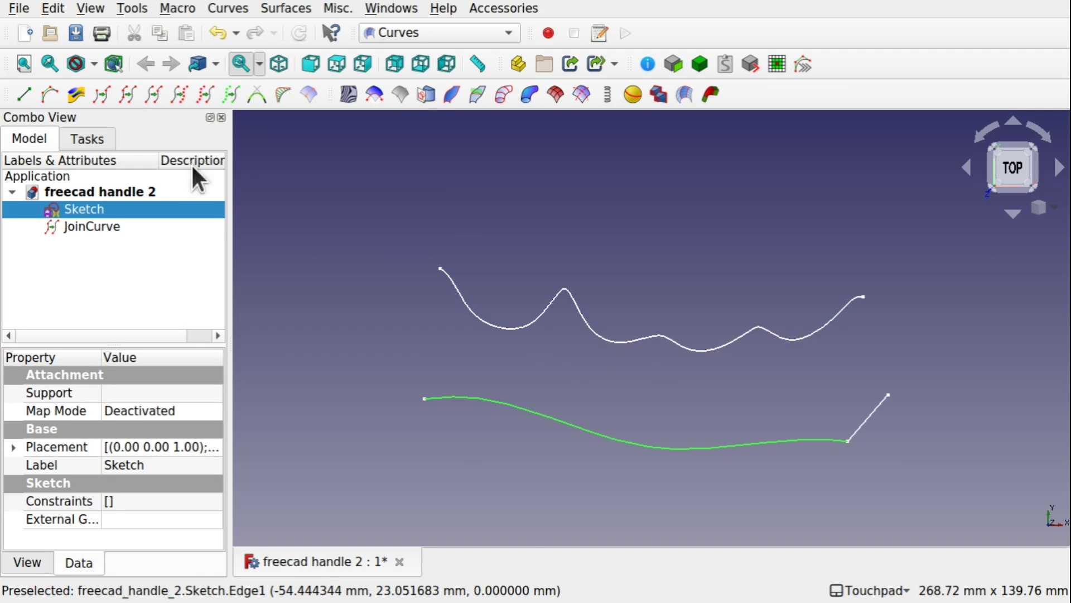
click(126, 93)
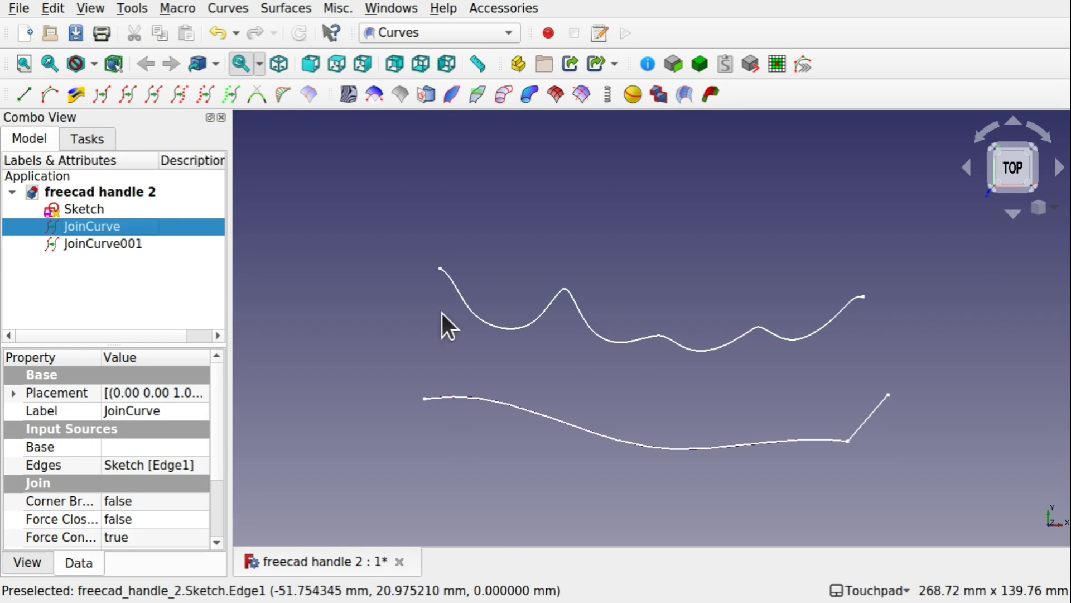
click(82, 209)
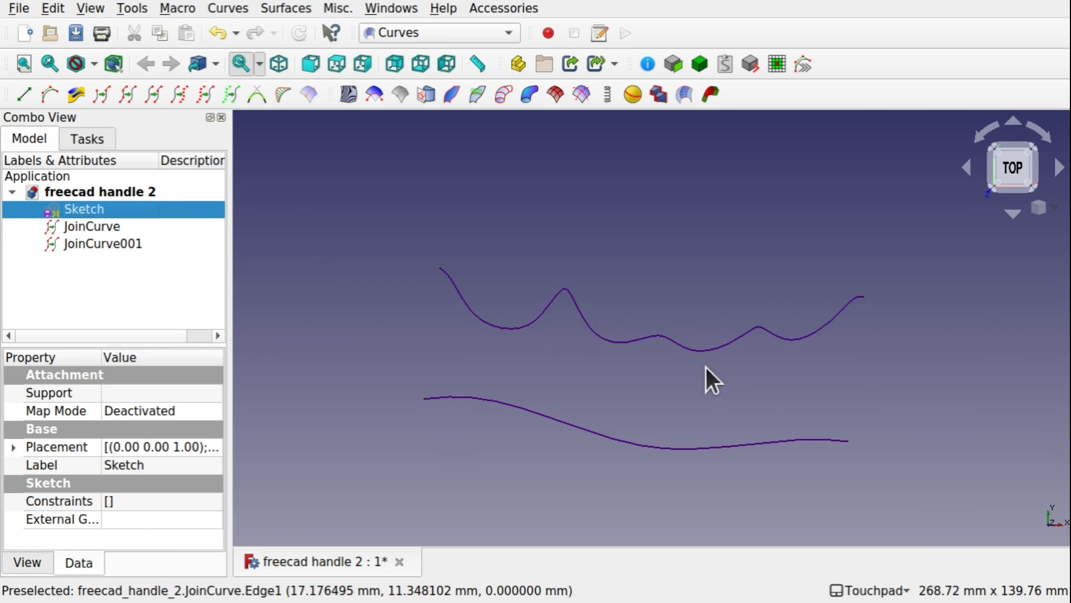
Edit the sketch to raise the control point of the upper spline's tallest peak to about (-24.8, 55.1)
double_click(84, 211)
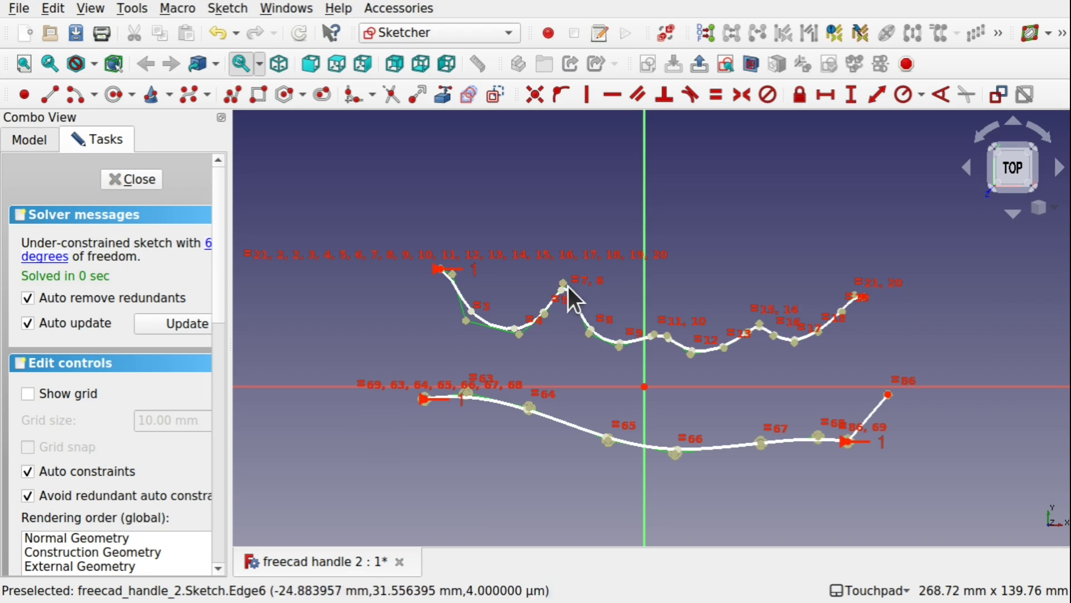
mouse_move(558, 293)
mouse_down()
mouse_move(578, 247)
mouse_move(575, 212)
mouse_up()
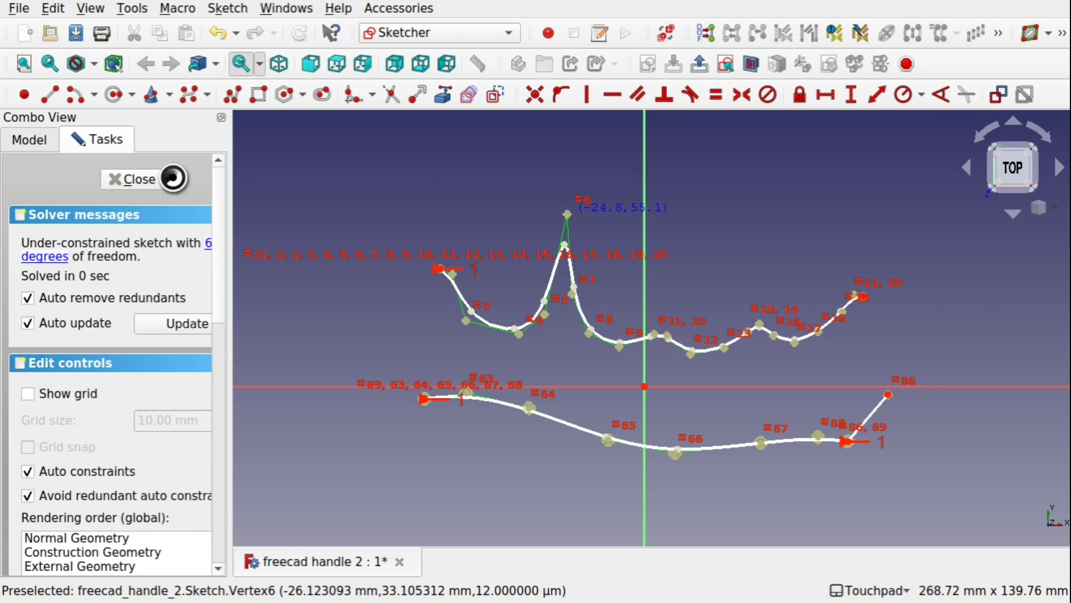
click(139, 179)
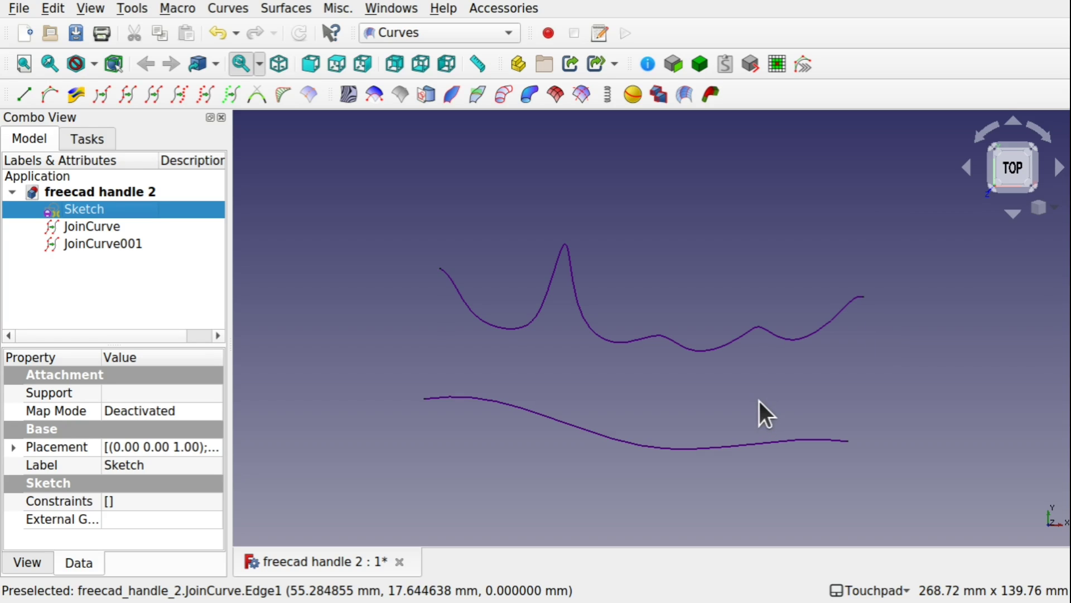
Reopen the sketch, lower the tallest peak's control point to about (-25.3, 36.2), and close the sketch
double_click(105, 209)
drag(567, 213, 568, 271)
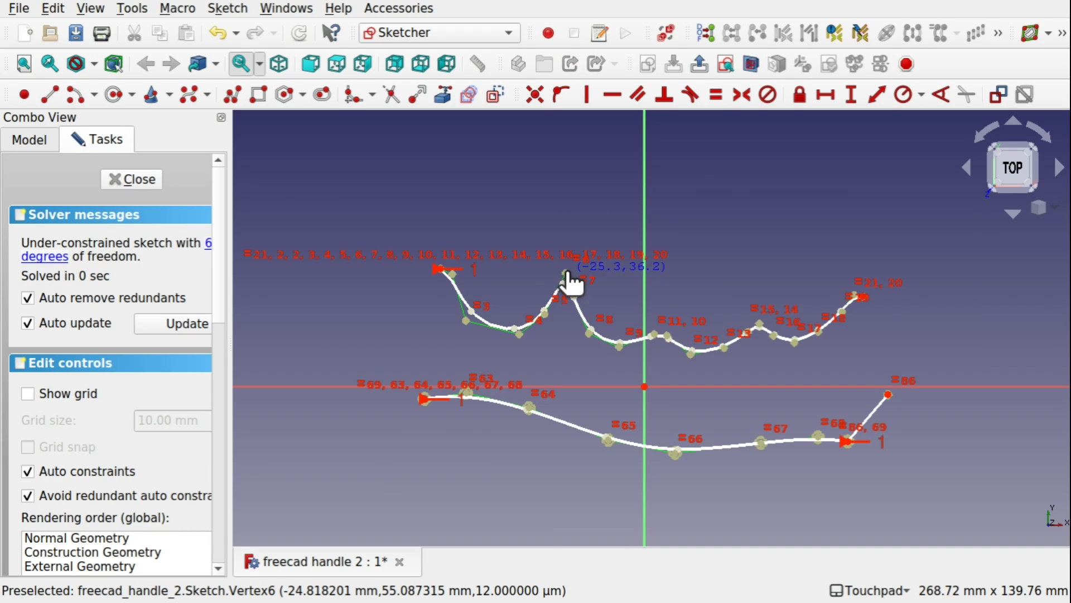
click(133, 177)
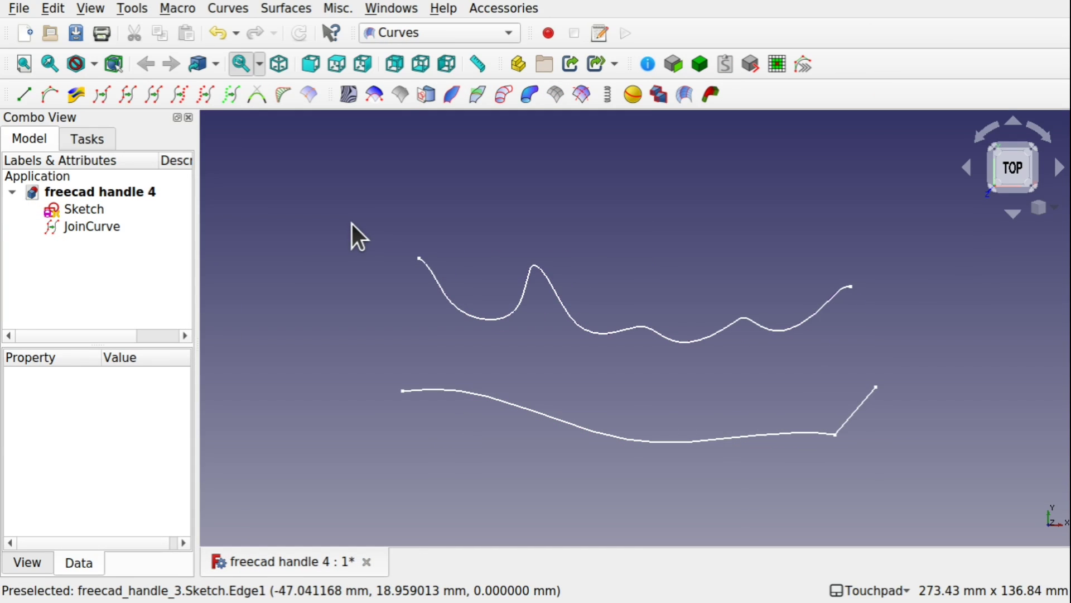
In freecad handle 4, join the lower spline and its slanted end segment into one join curve and hide the sketch
click(581, 427)
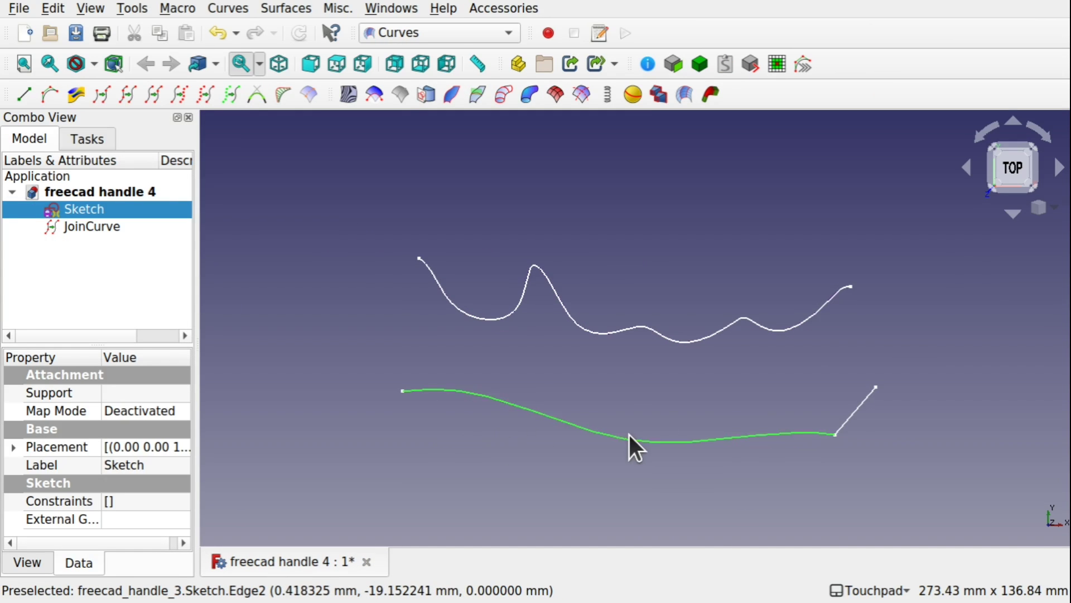
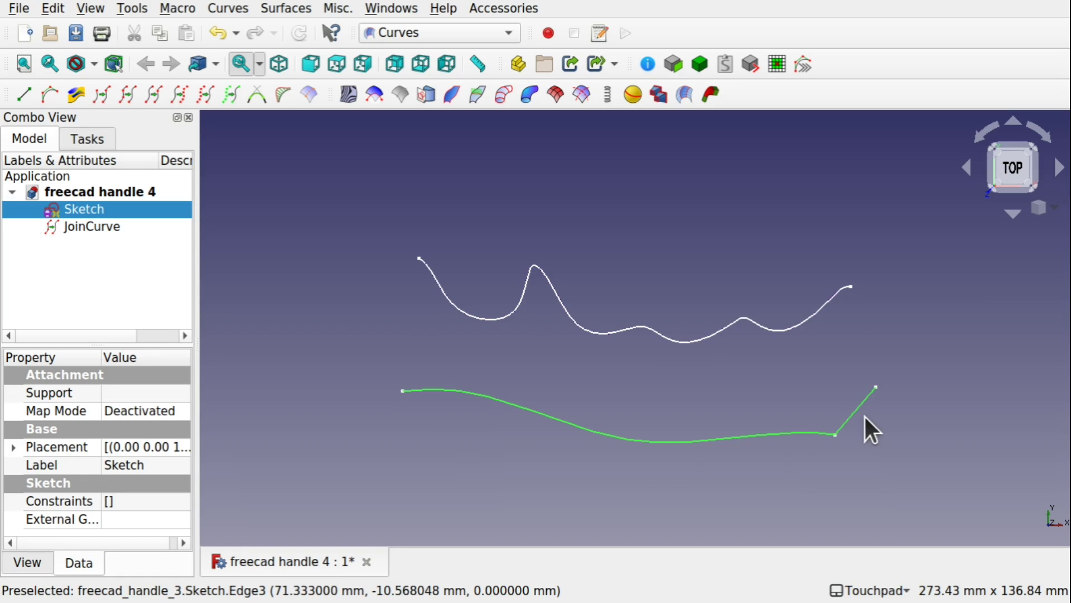
click(125, 96)
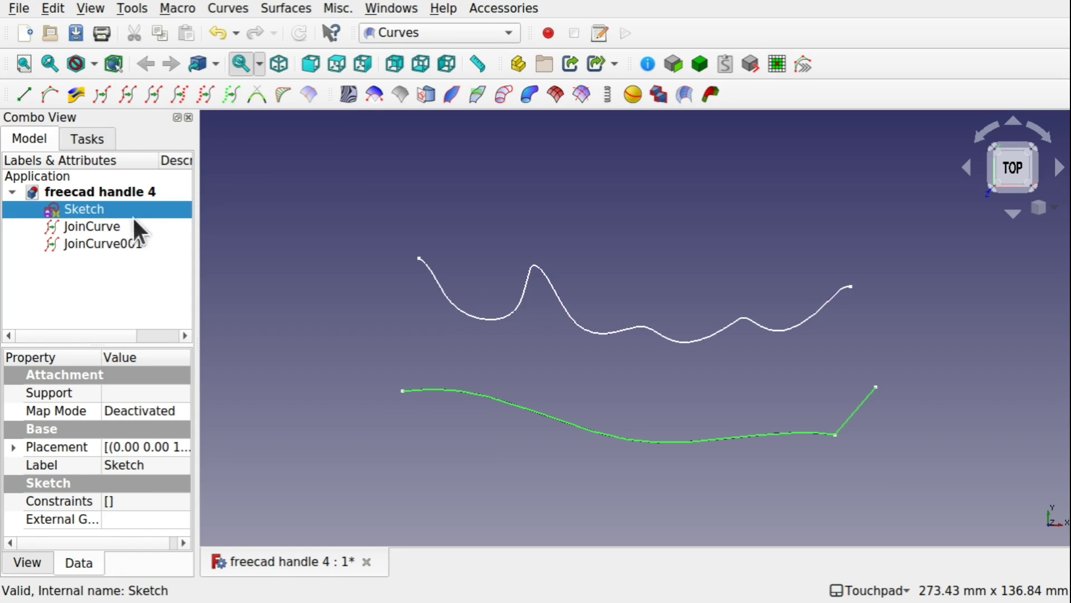
key(space)
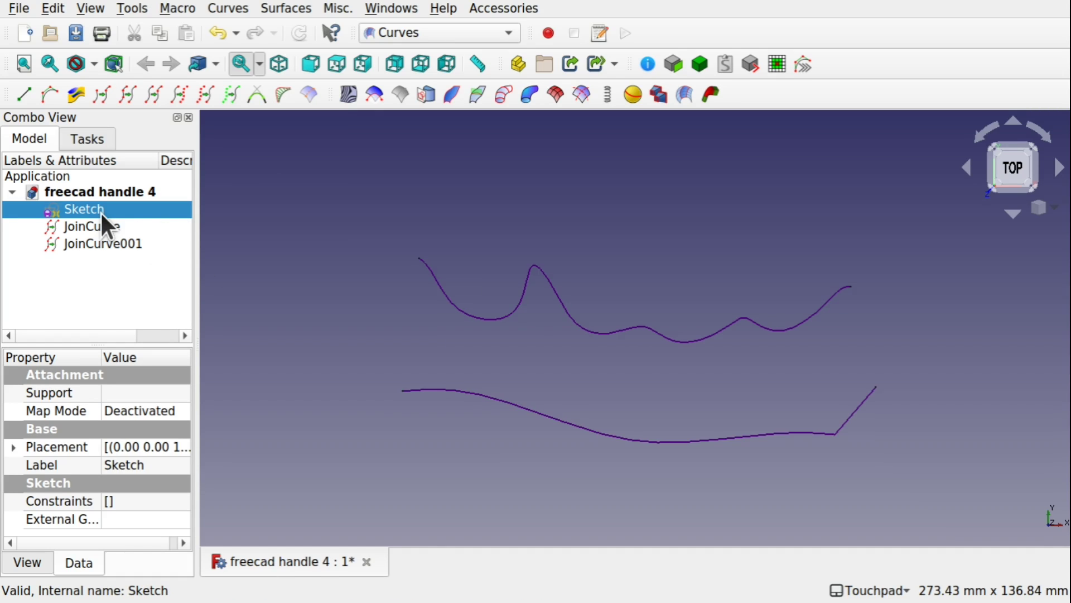
click(582, 430)
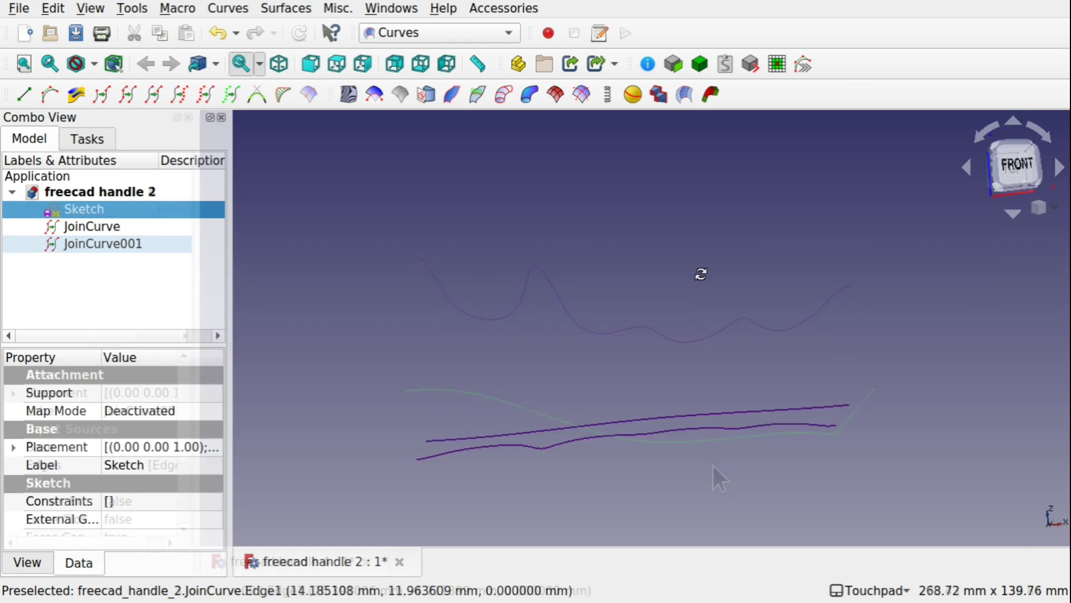
alt+drag(695, 420, 744, 383)
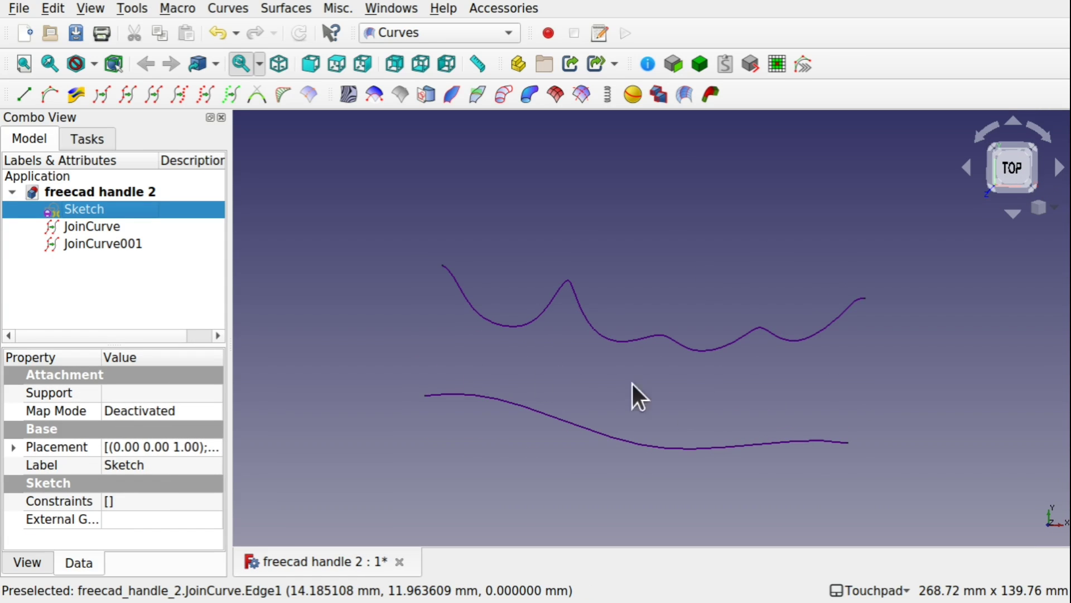
alt+drag(632, 384, 708, 394)
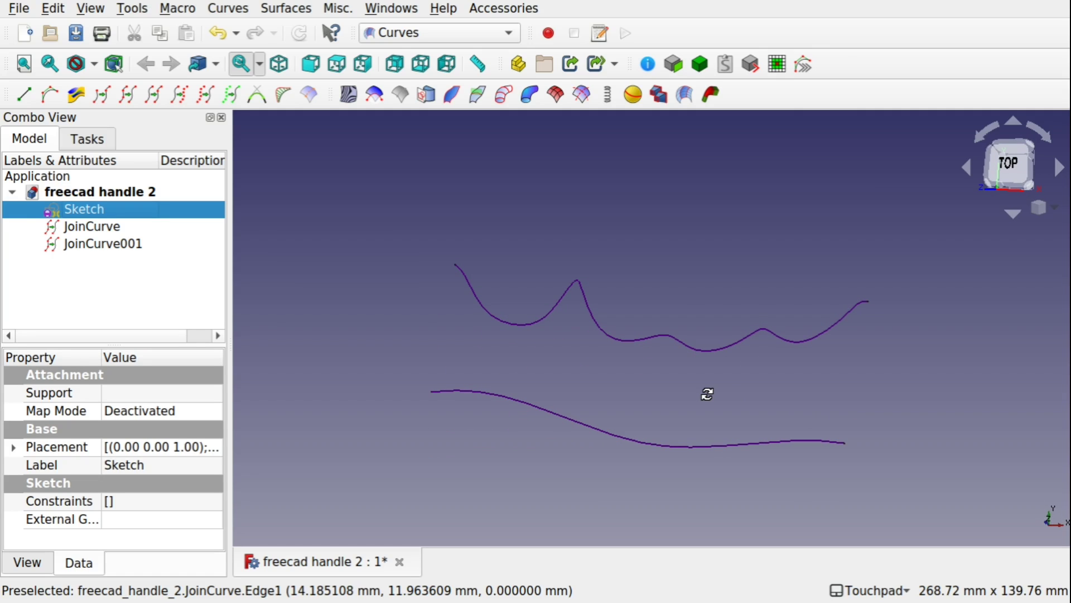
alt+drag(707, 394, 702, 393)
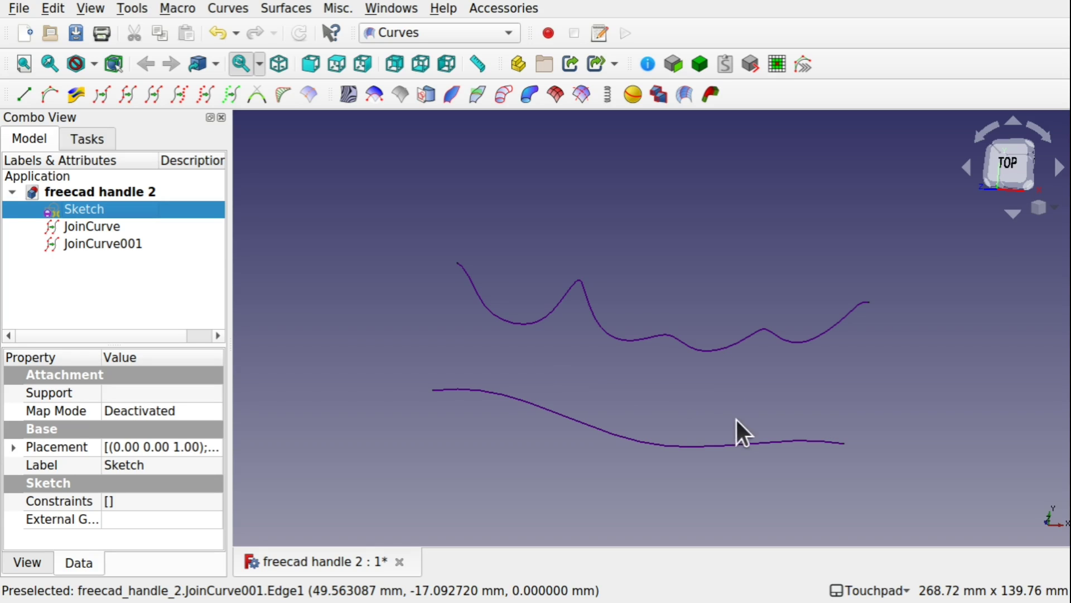
alt+drag(721, 410, 579, 383)
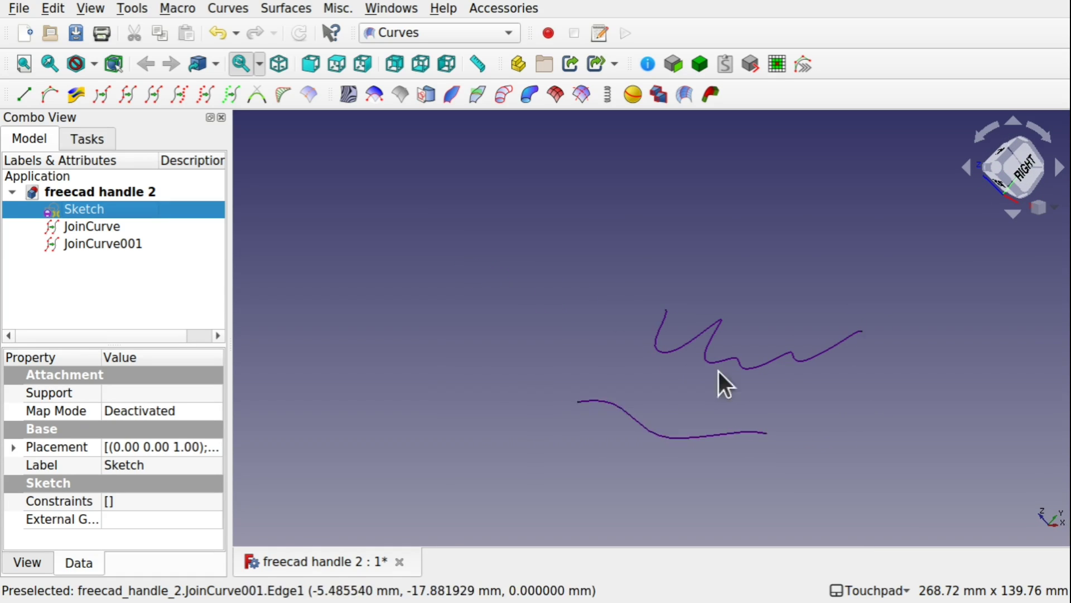
Set the point size of both join curves to 8 so their endpoints can be picked
key(2)
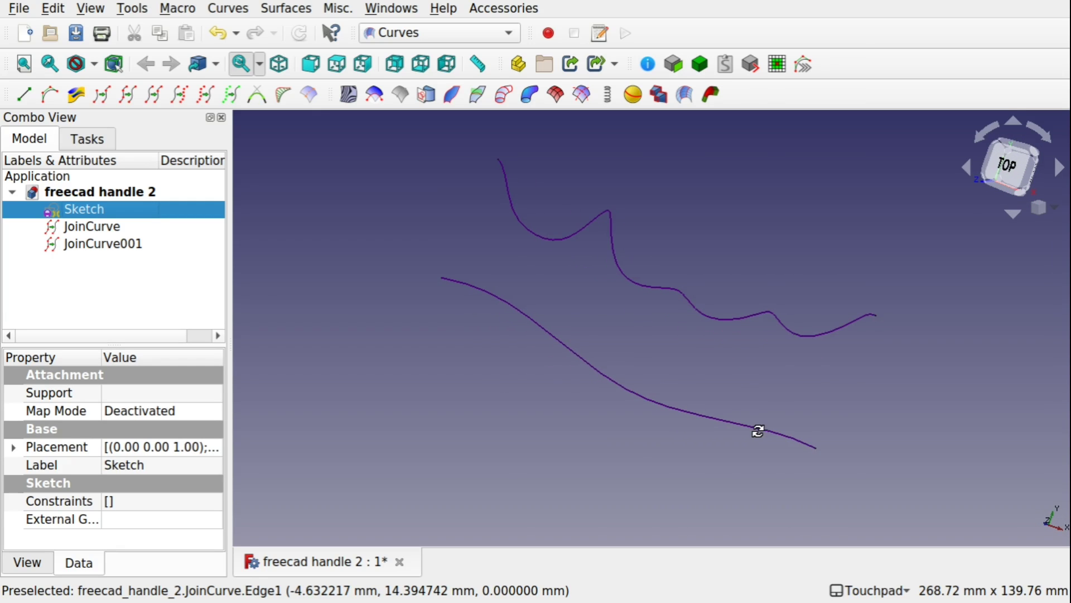
click(632, 389)
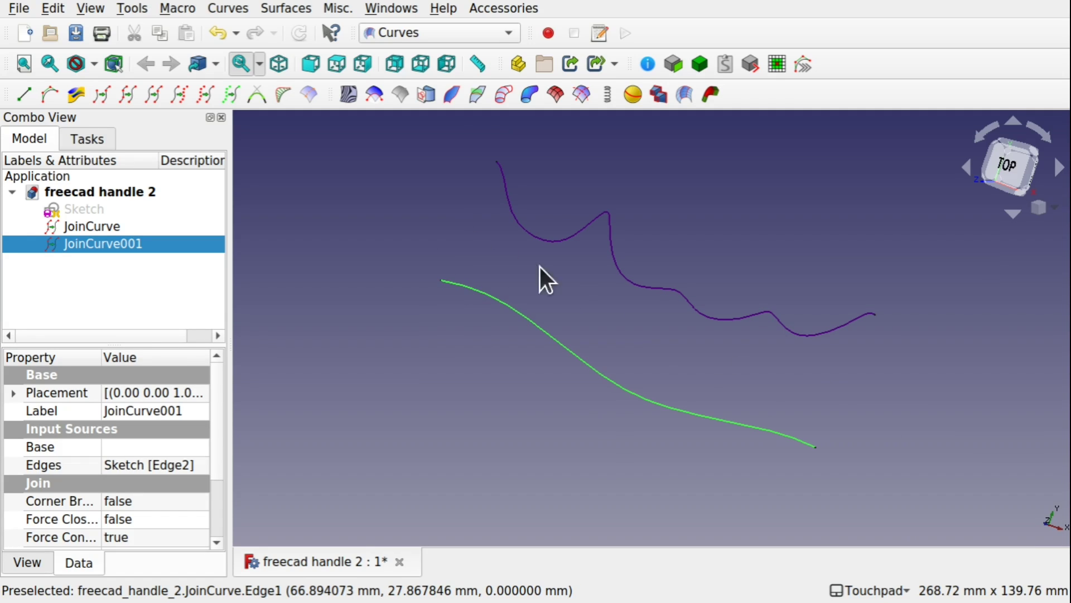
ctrl+click(720, 321)
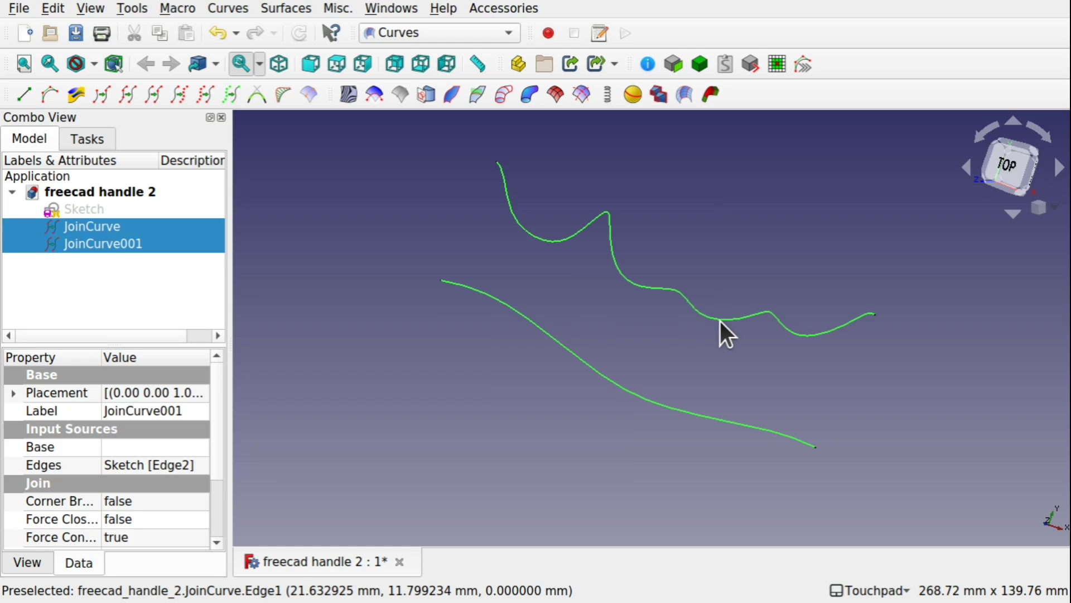
click(26, 562)
scroll(217, 474, down, 4)
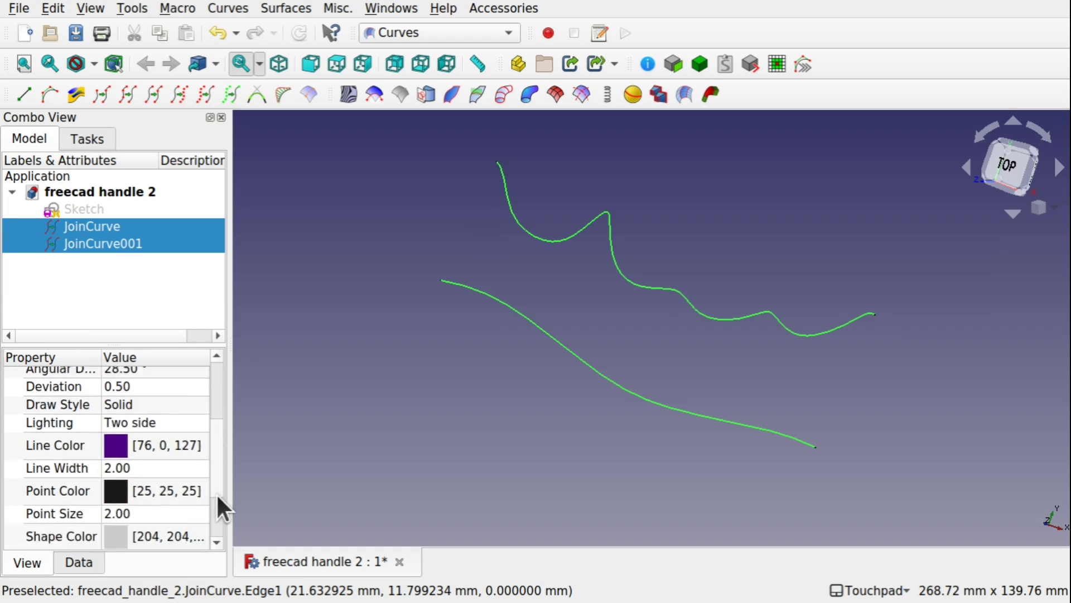
click(152, 464)
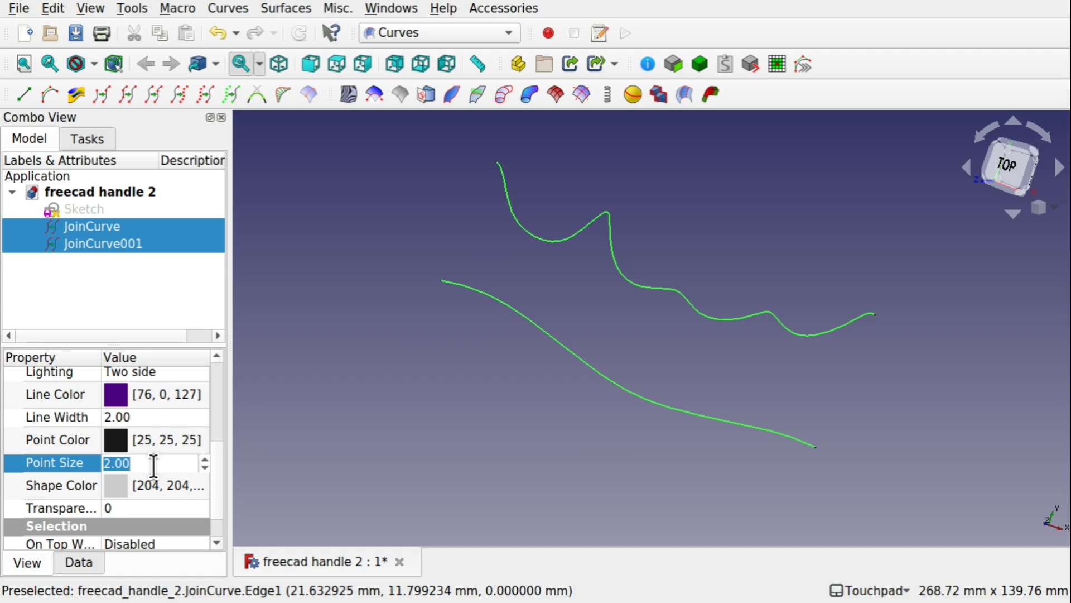
text(5)
key(BackSpace)
text(8)
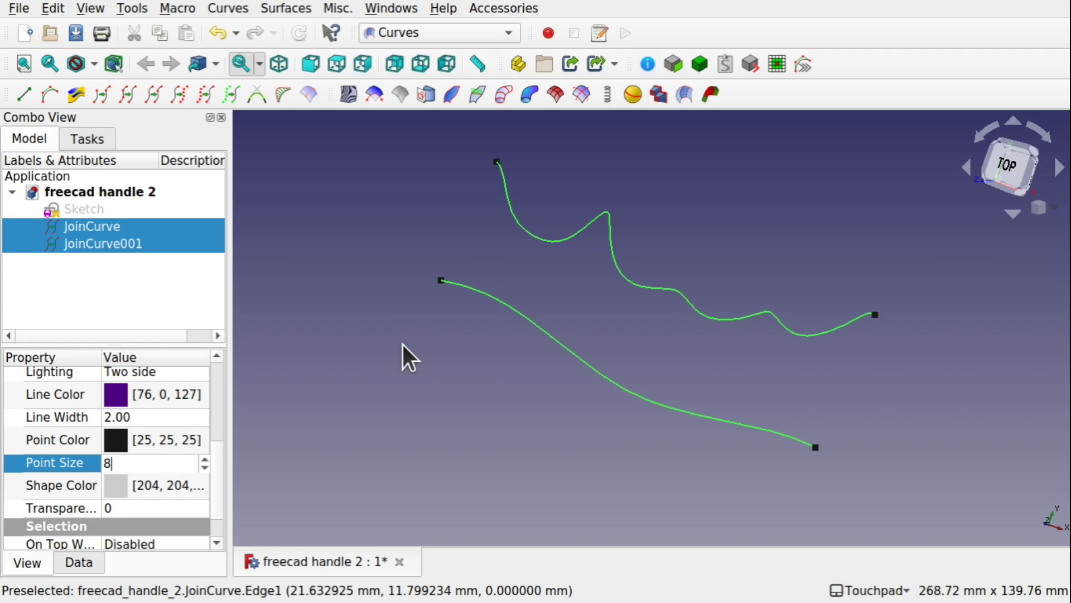
click(510, 262)
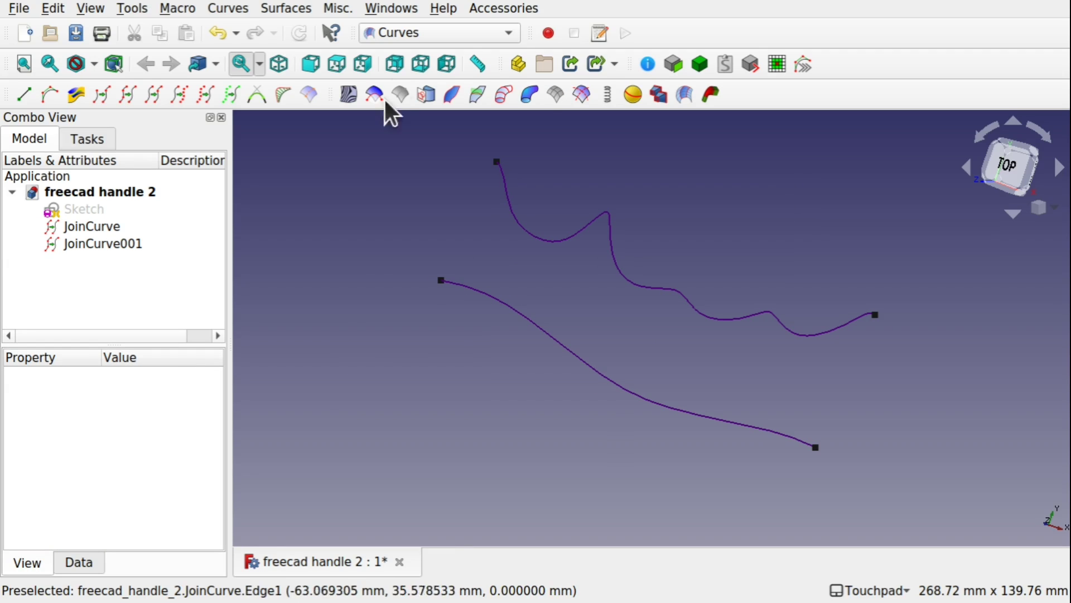
Create a freehand B-spline connecting the left endpoints of the two join curves
click(440, 280)
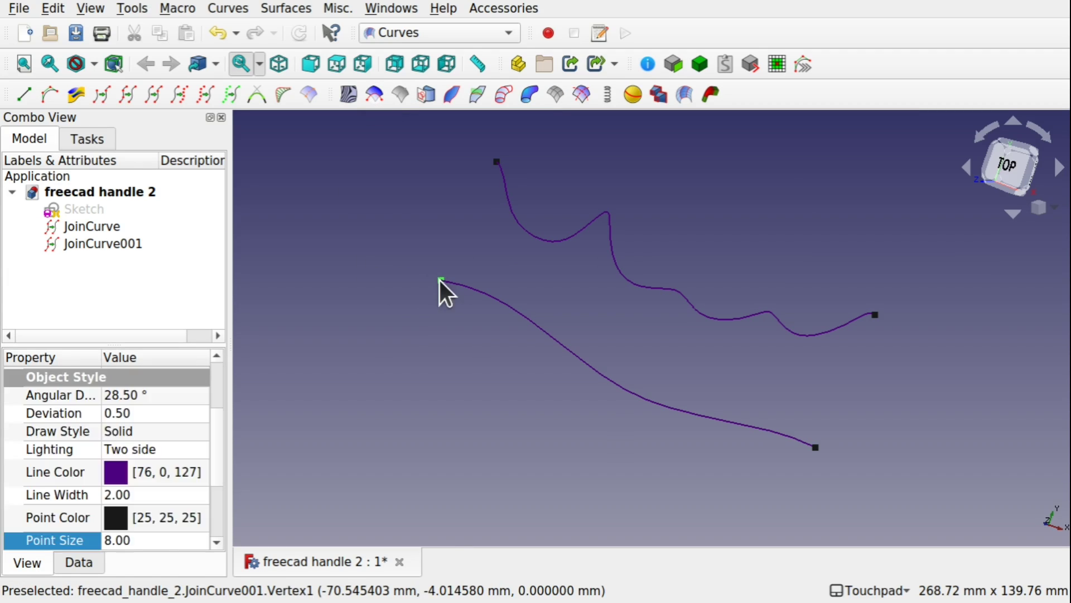
ctrl+click(496, 163)
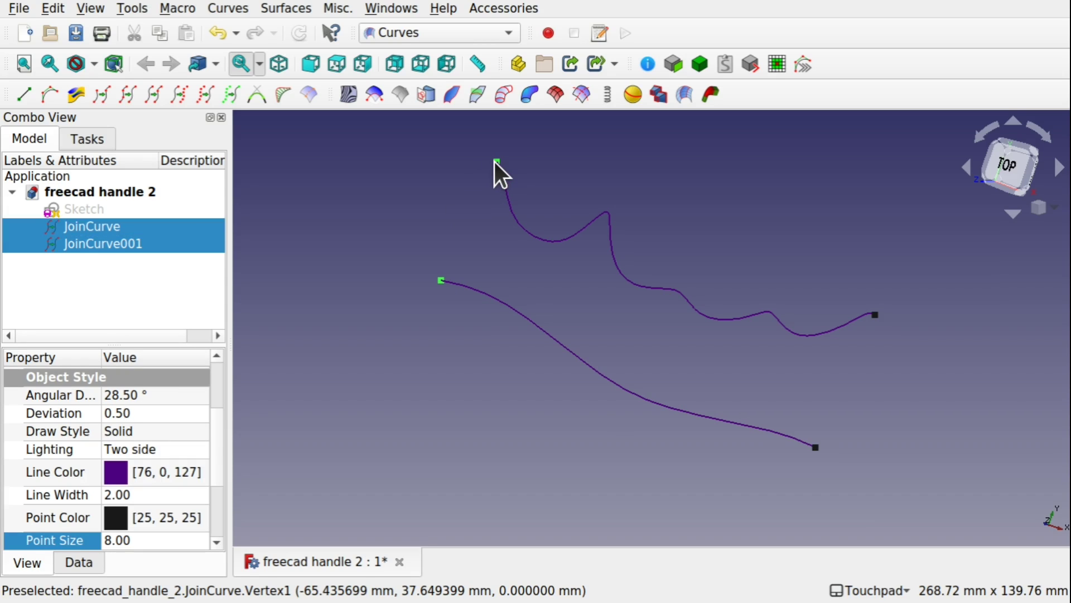
click(49, 101)
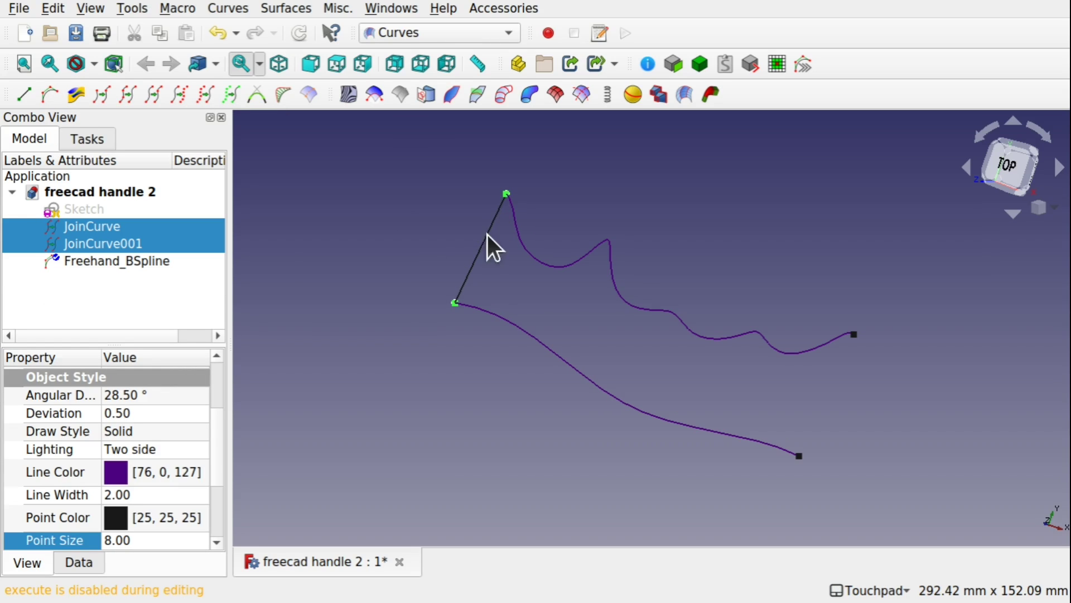
Insert a midpoint in the left freehand B-spline, pull it out of the sketch plane to form an arch, and finish editing
click(480, 252)
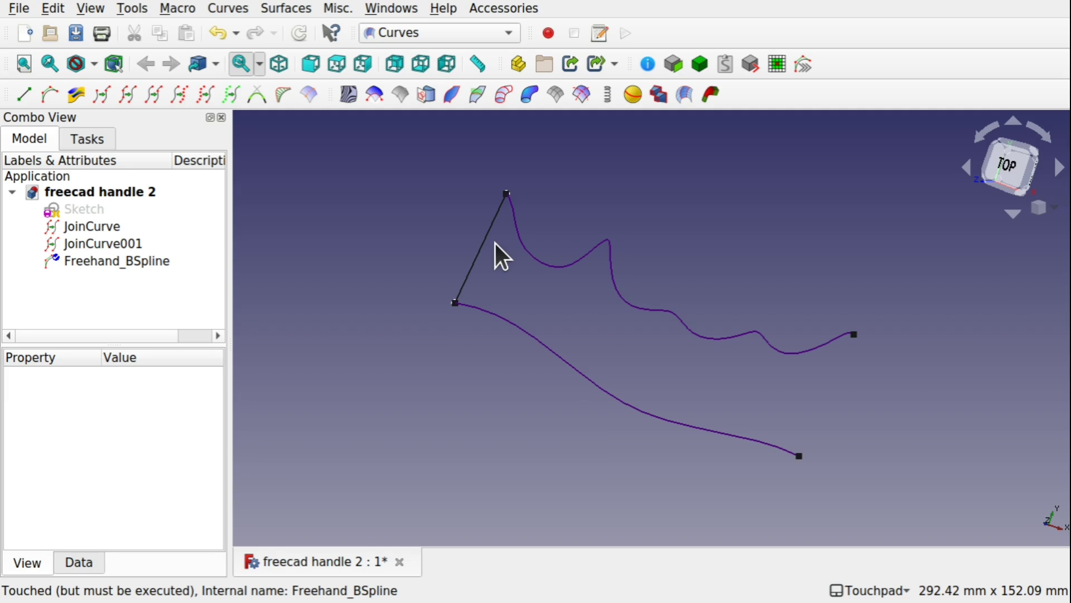
key(i)
alt+drag(517, 269, 477, 262)
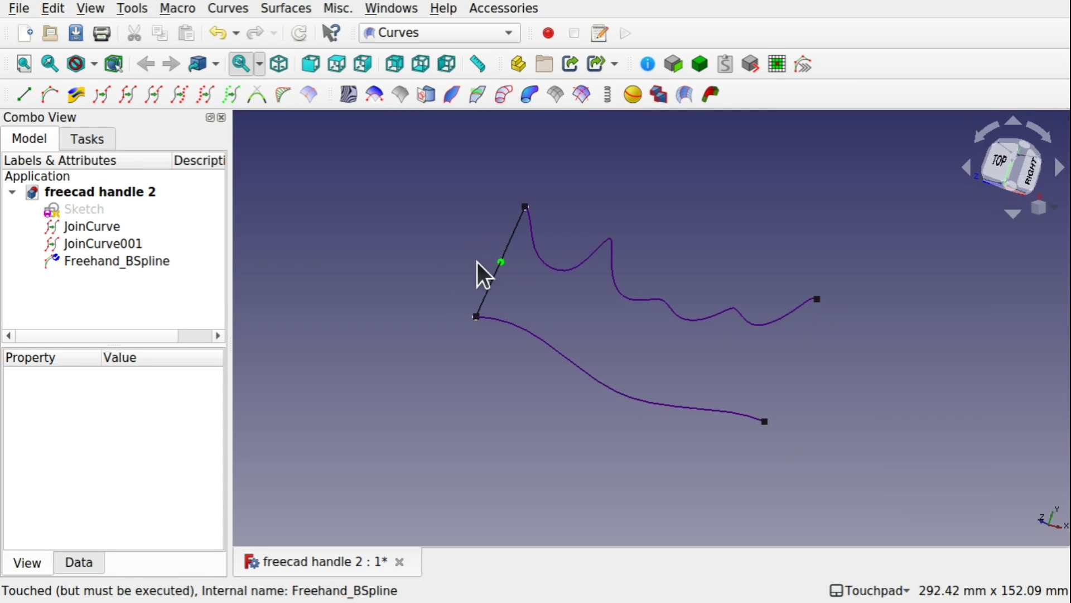
click(502, 261)
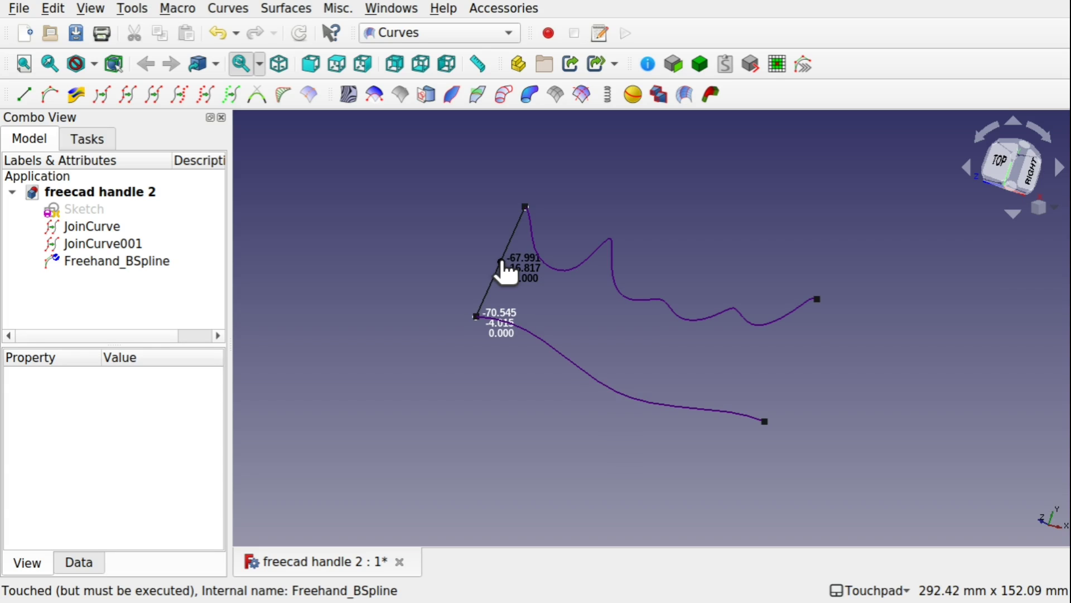
drag(502, 261, 421, 275)
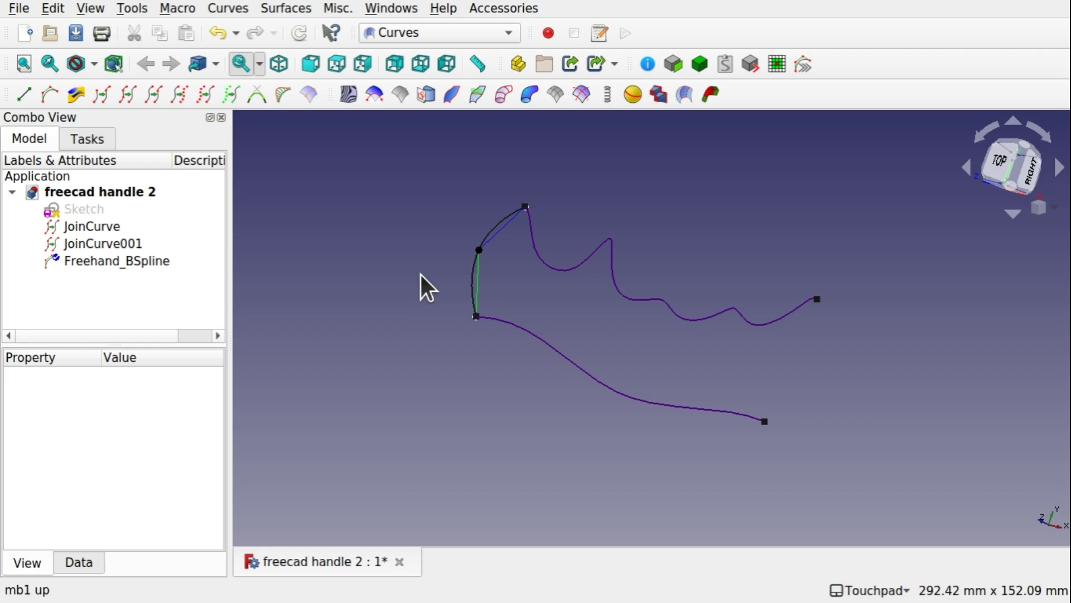
click(124, 261)
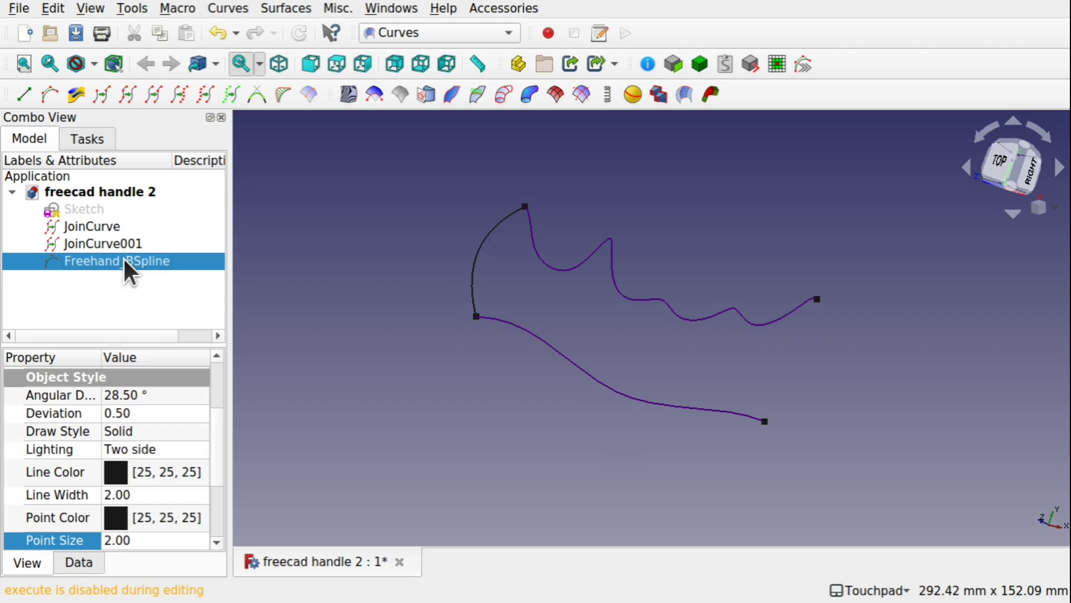
Connect the right endpoints of the join curves with a freehand B-spline and pull its inserted midpoint out of plane into a matching arch
click(766, 422)
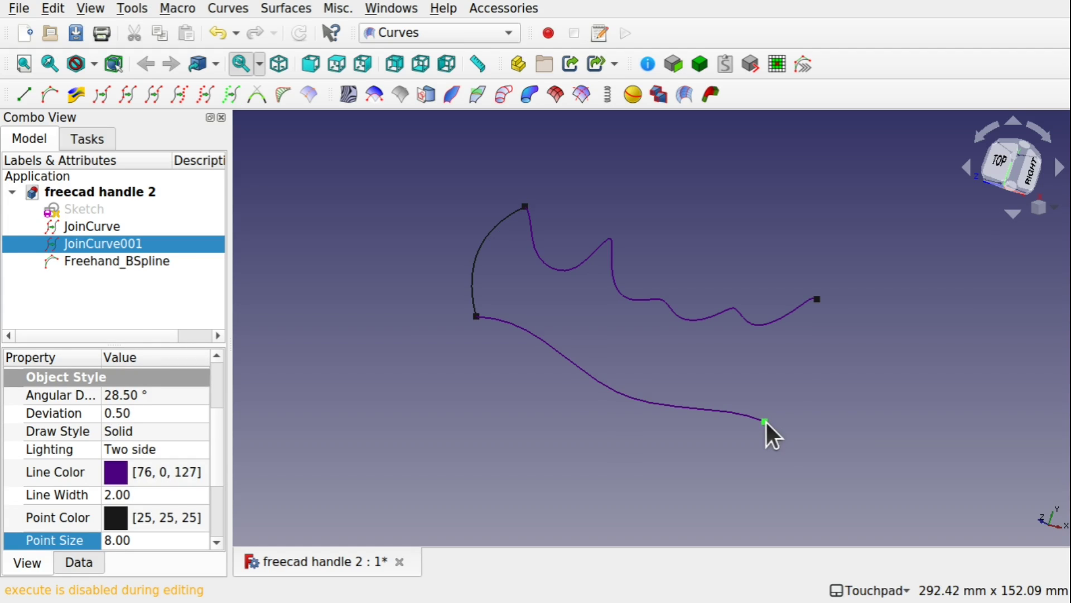
ctrl+click(816, 302)
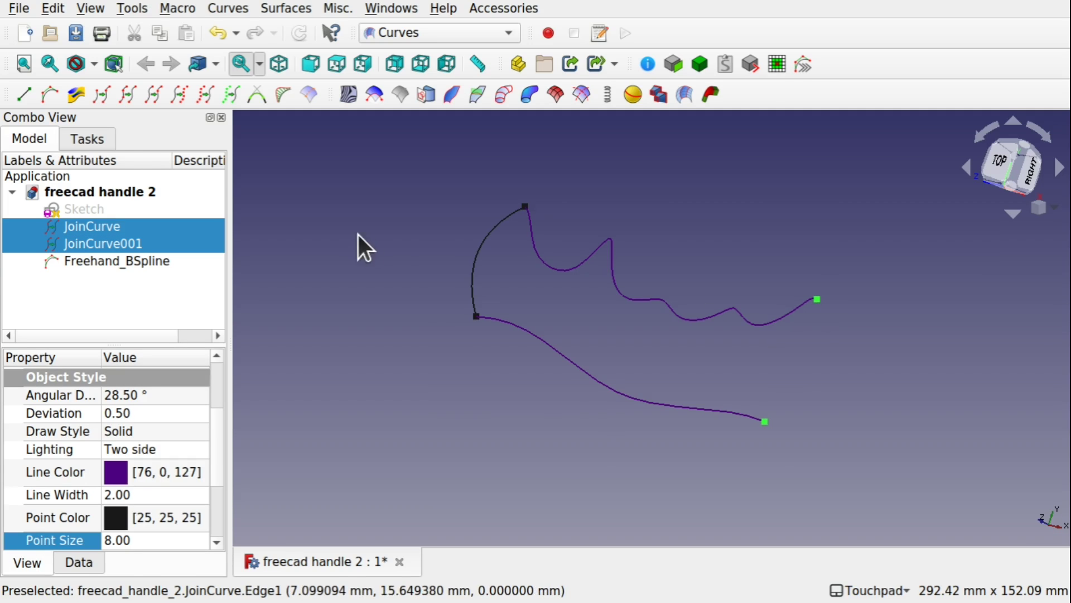
click(49, 93)
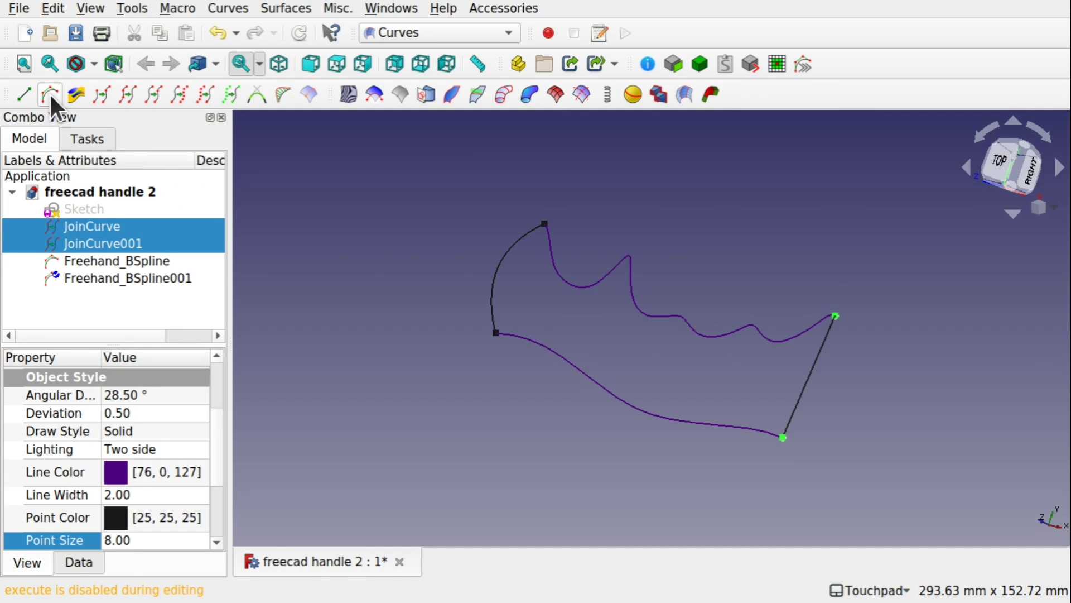
click(805, 382)
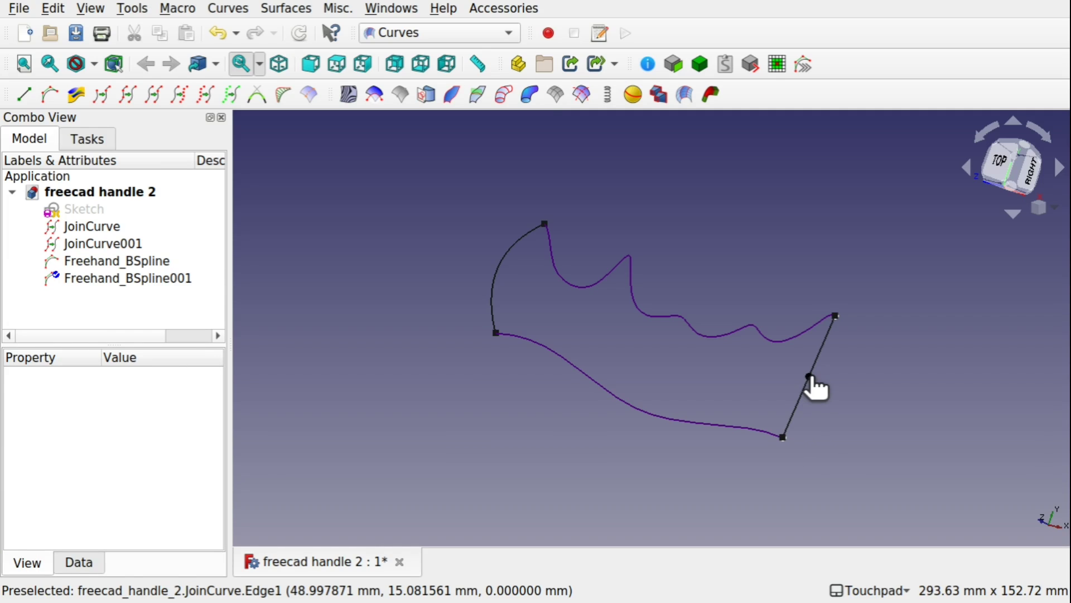
drag(812, 377, 752, 354)
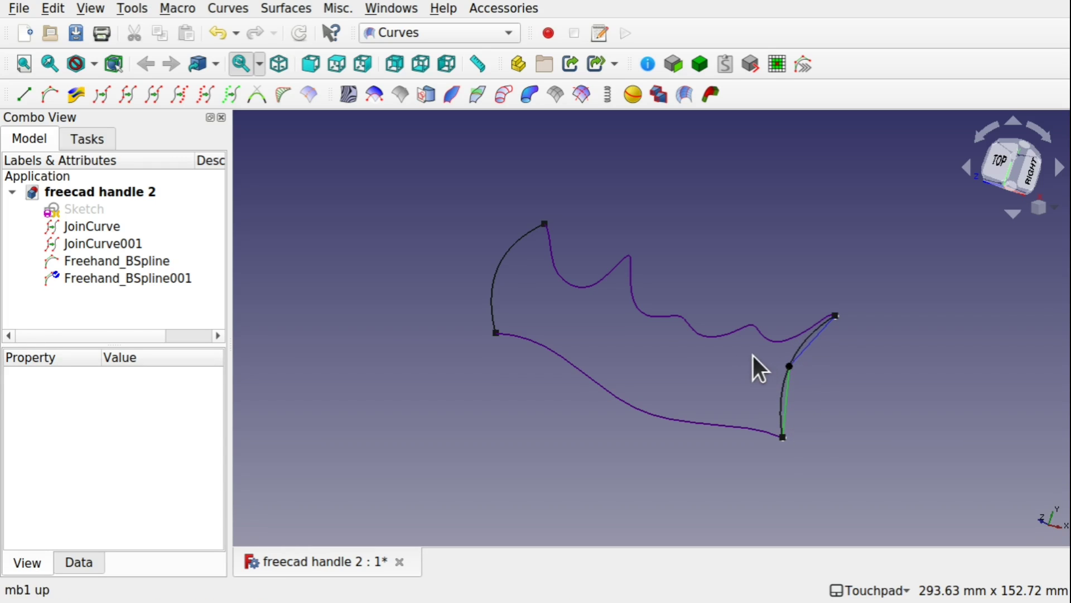
click(167, 280)
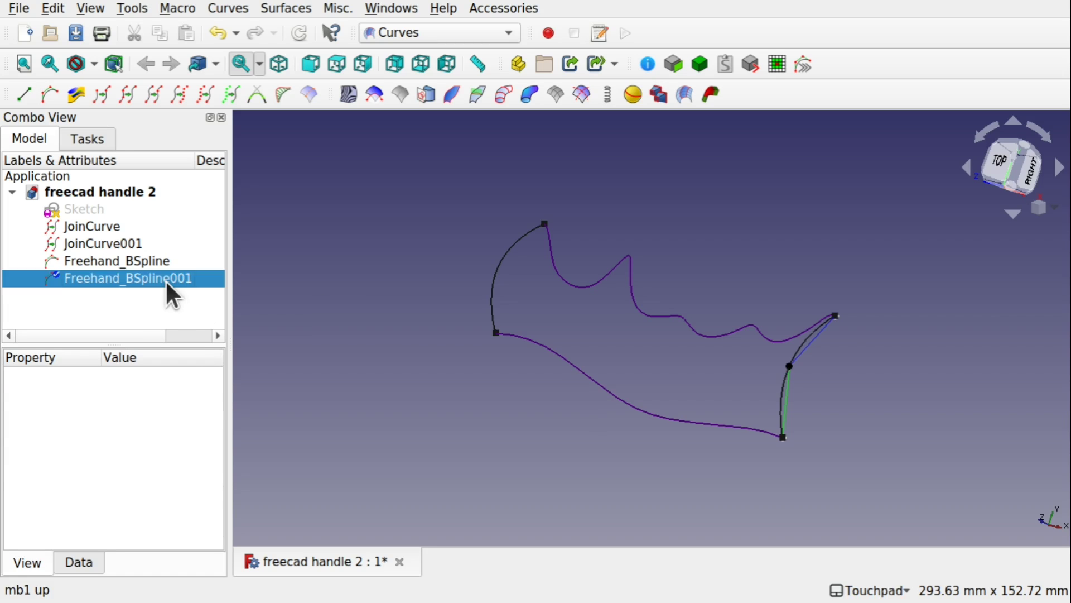
Create a lengthwise freehand B-spline between the two end arches, slide both its ends toward the lower curve, and insert a midpoint
alt+drag(612, 370, 770, 368)
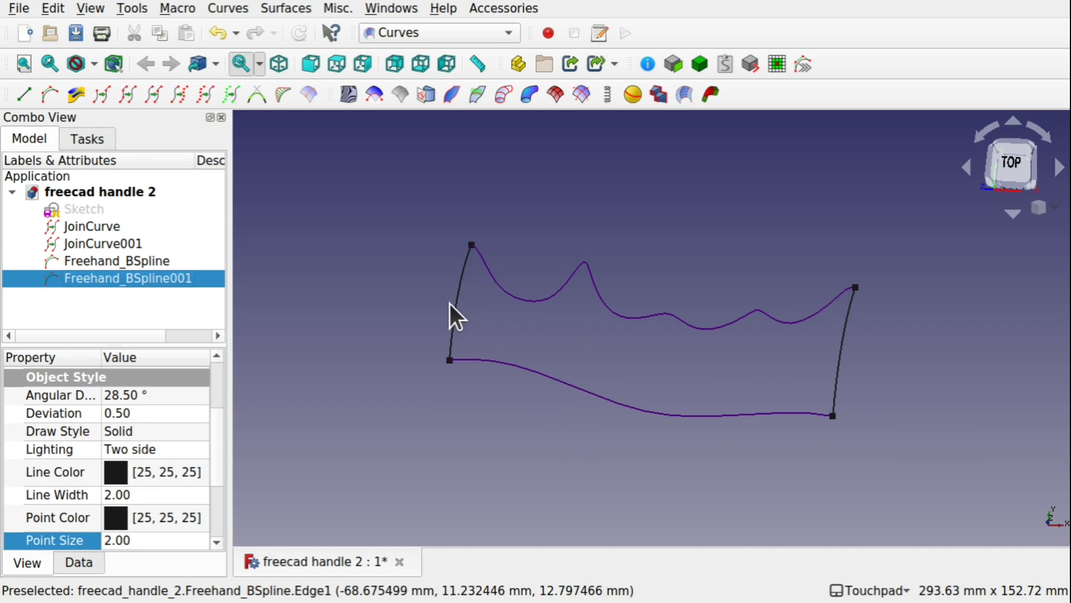
click(1010, 167)
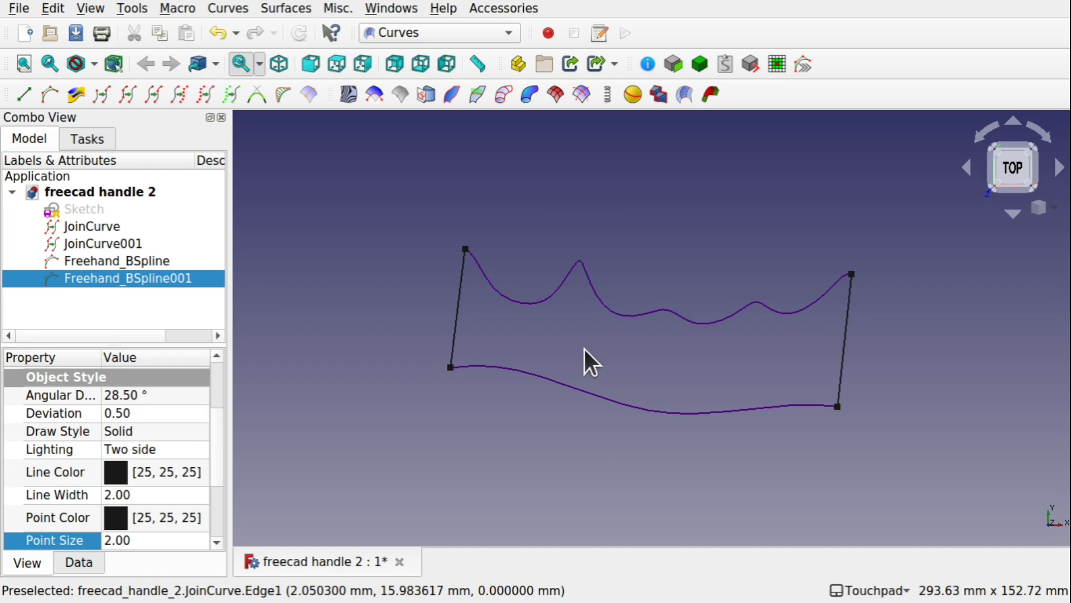
click(457, 305)
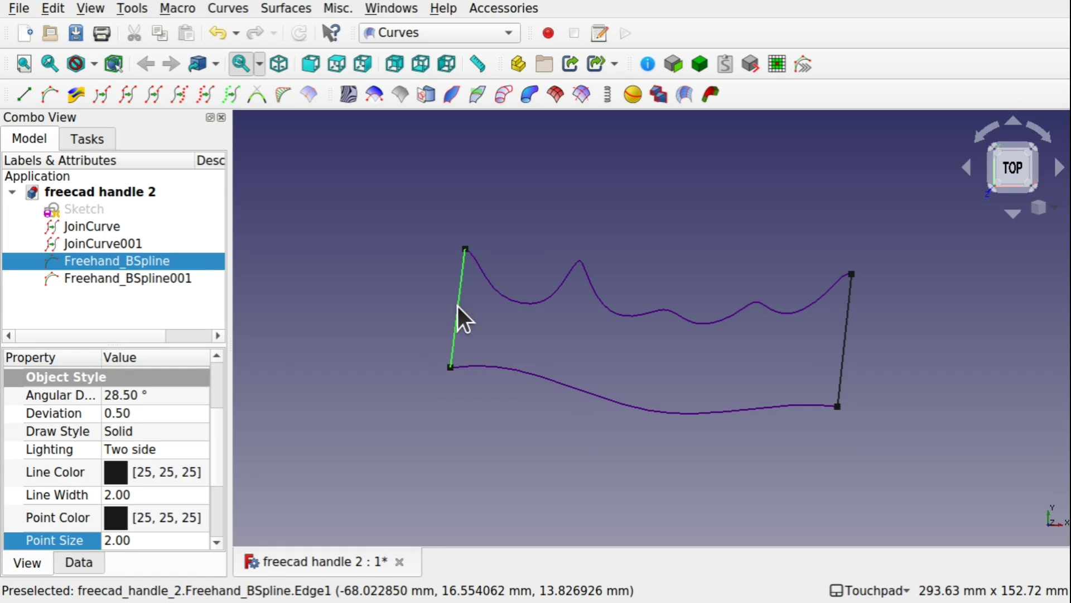
ctrl+click(845, 343)
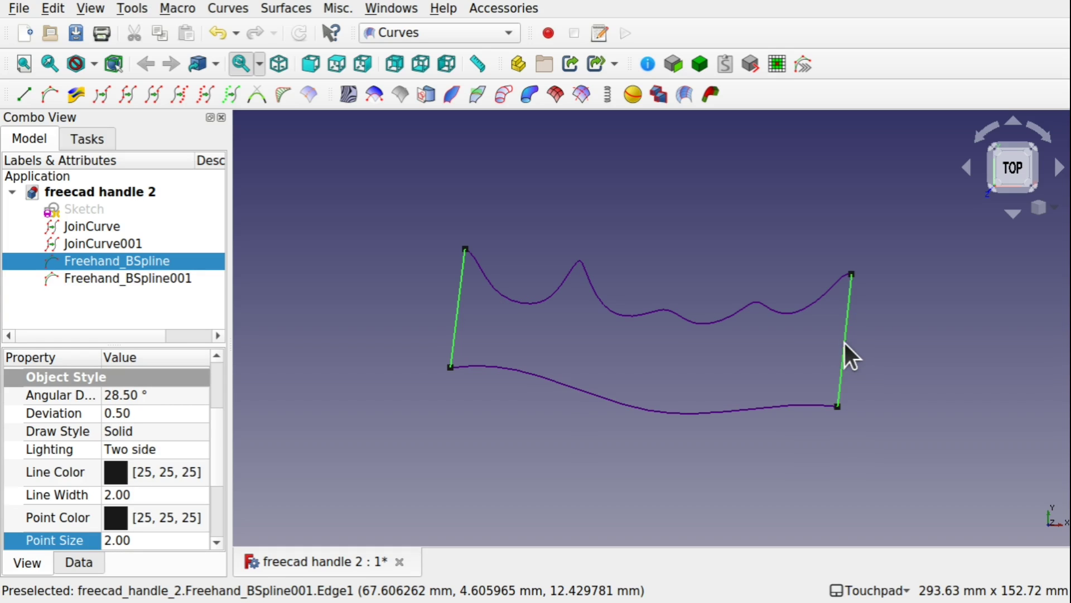
click(47, 99)
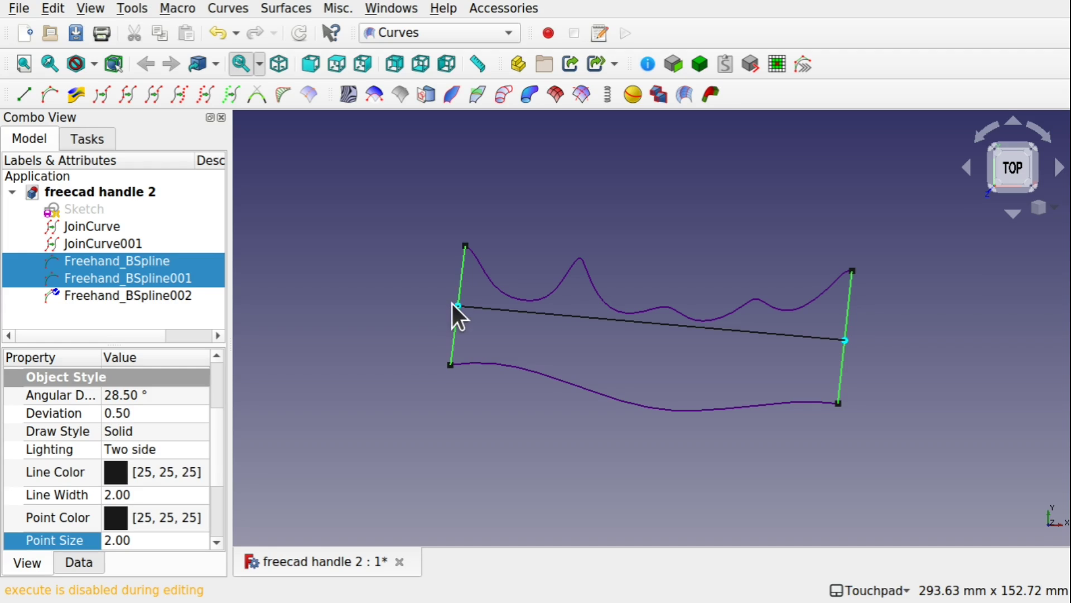
drag(465, 307, 461, 338)
drag(703, 365, 711, 378)
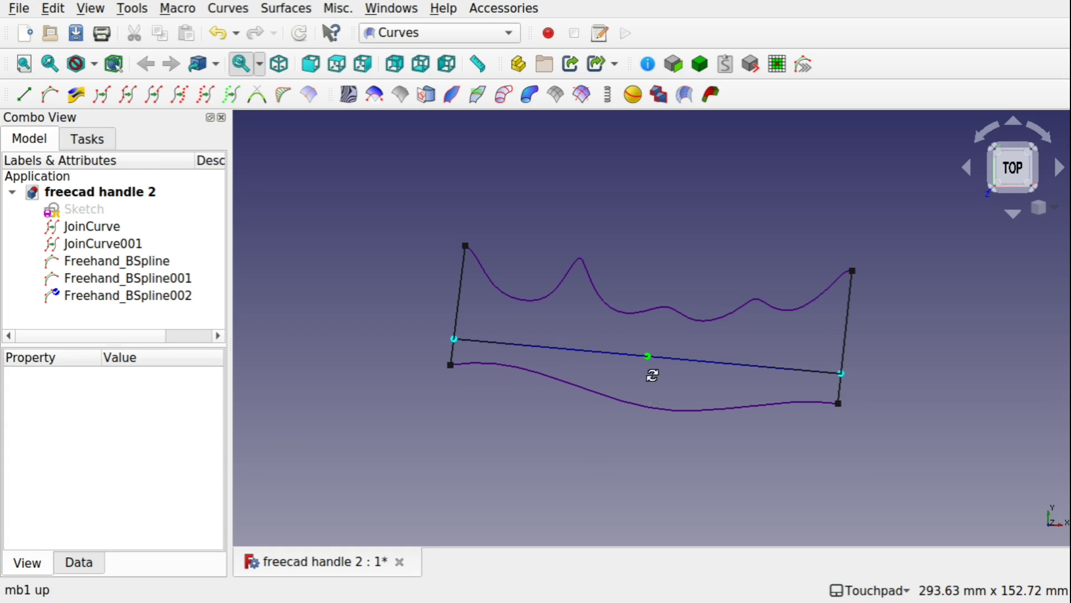
In the front view, move the lengthwise spline's midpoint slightly upward and toward the left arch, and finish editing
alt+drag(653, 375, 656, 232)
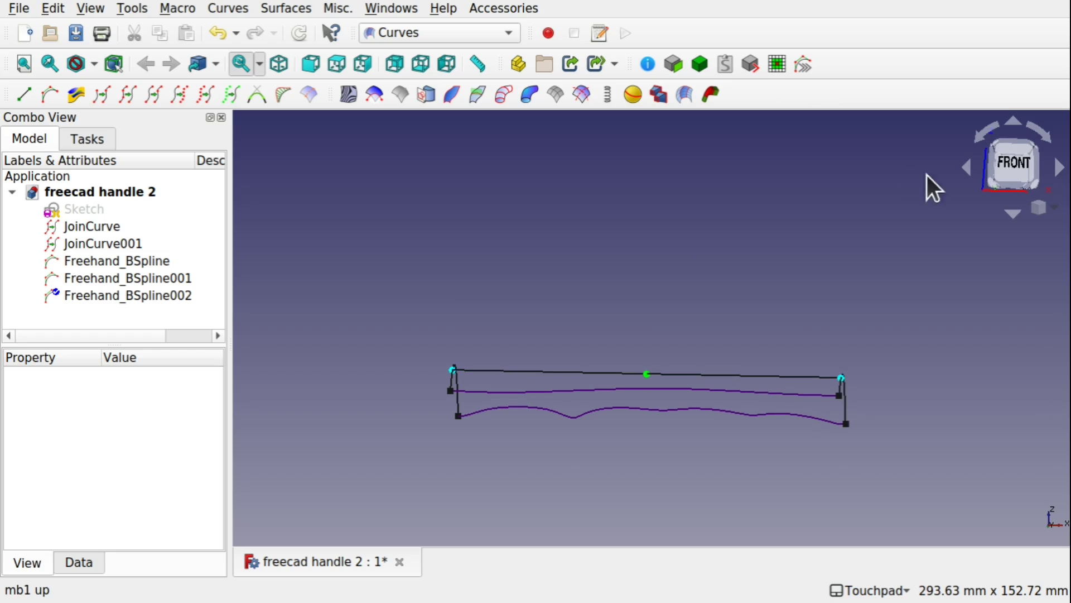
click(1012, 160)
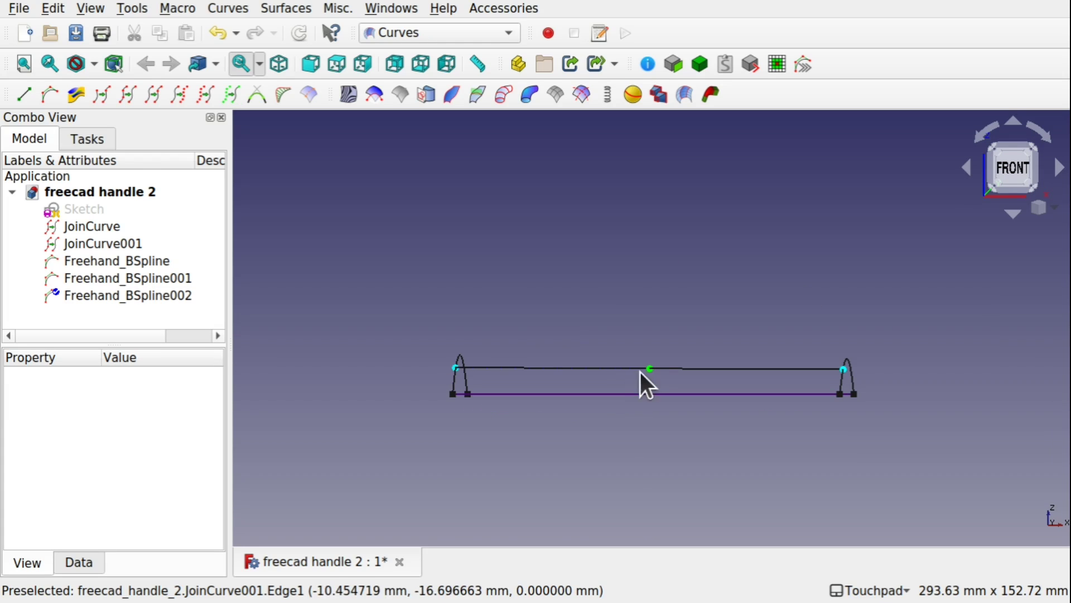
drag(651, 368, 572, 352)
alt+drag(642, 347, 618, 359)
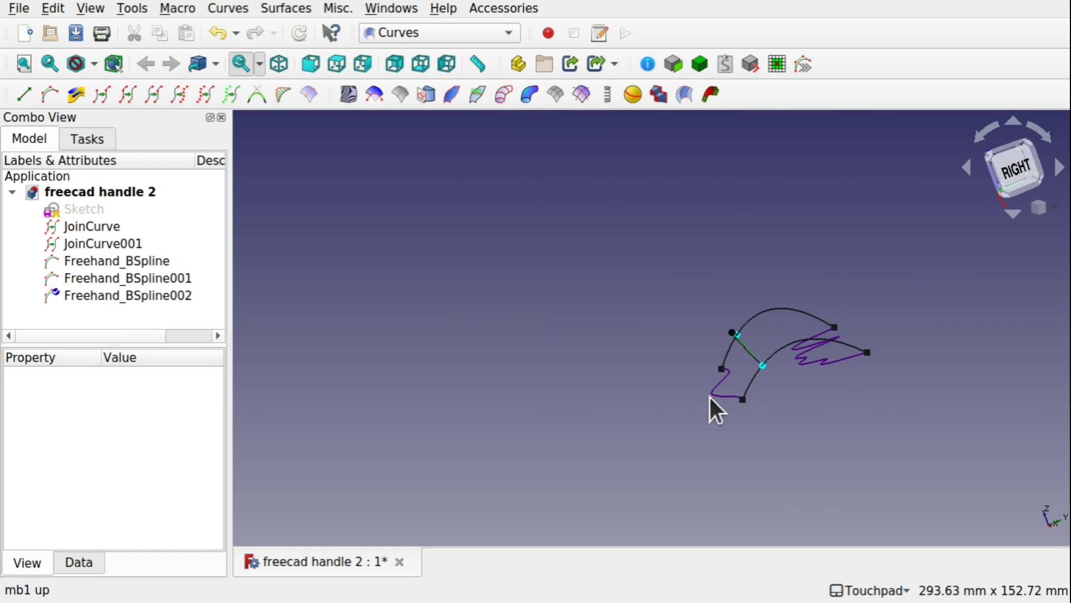
alt+drag(765, 331, 793, 337)
alt+drag(734, 354, 670, 371)
shift+drag(722, 351, 823, 335)
shift+drag(663, 336, 619, 373)
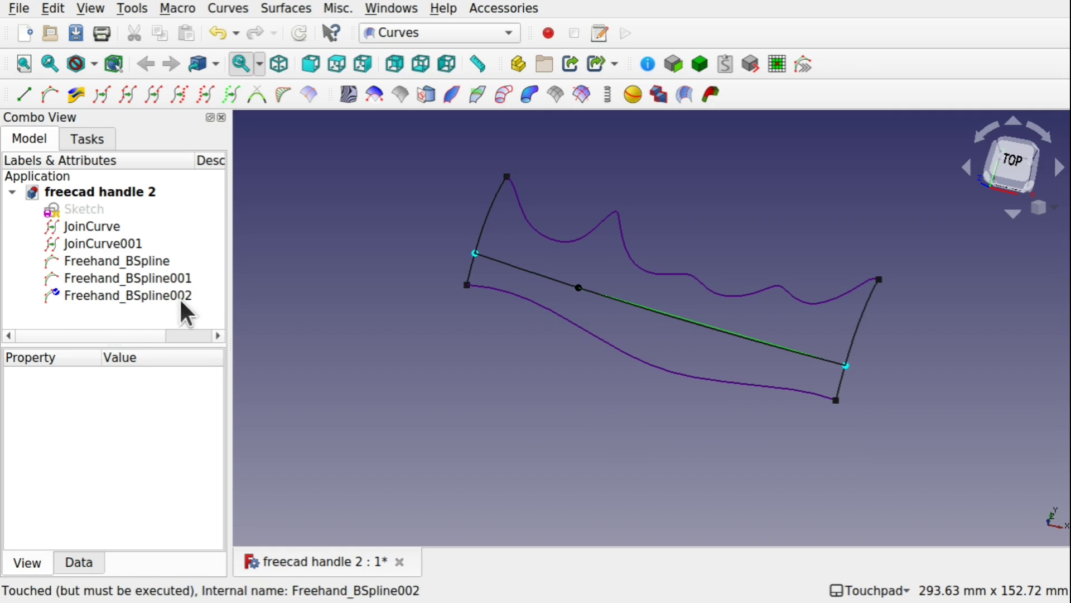
click(157, 294)
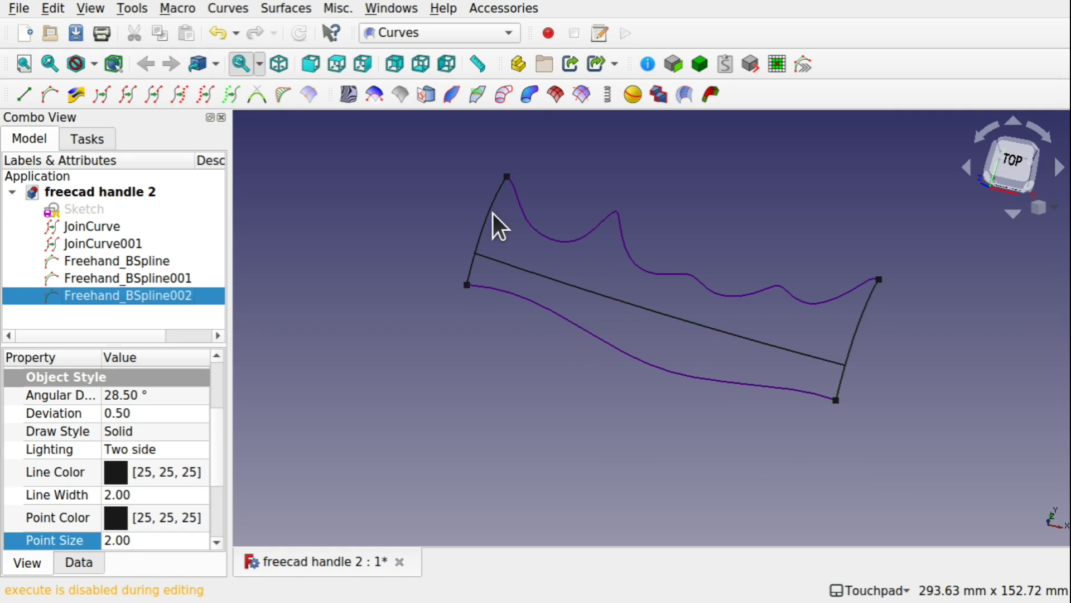
Create a second lengthwise freehand B-spline between the two end arches and insert a midpoint in it
click(1022, 161)
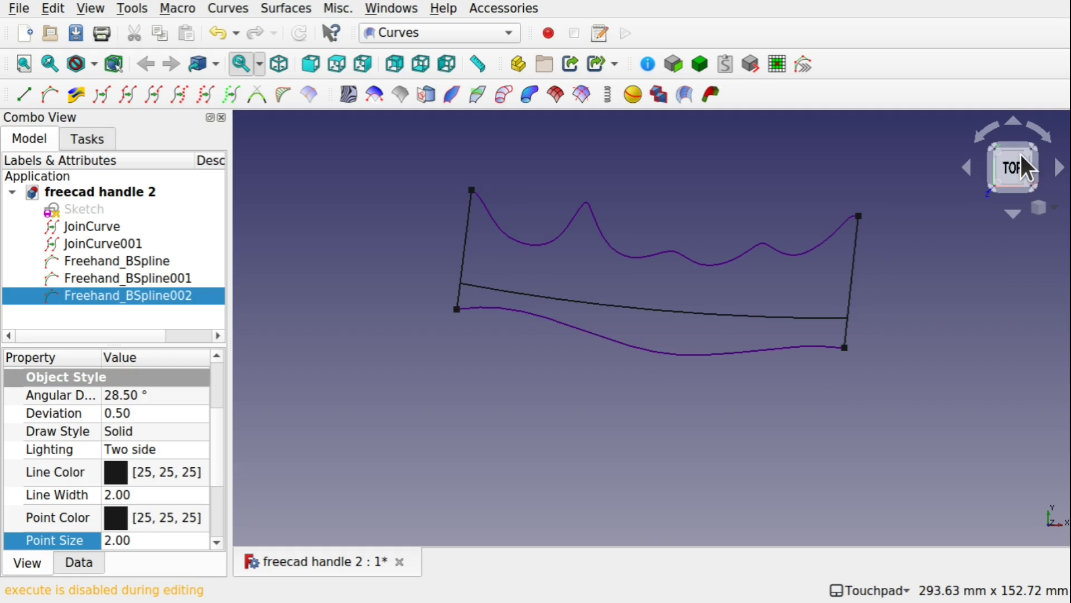
click(464, 237)
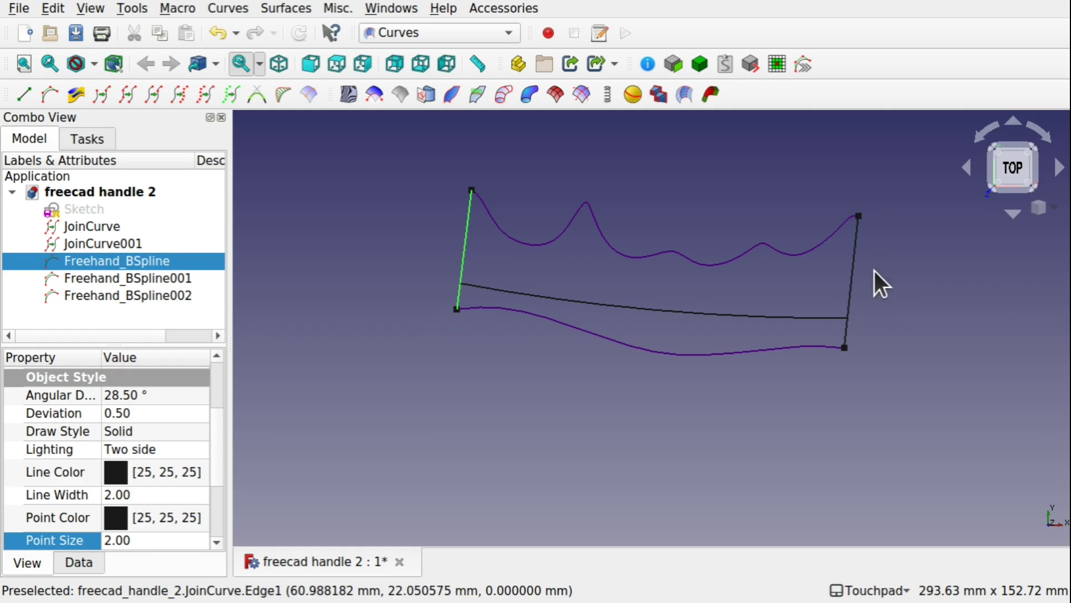
ctrl+click(853, 267)
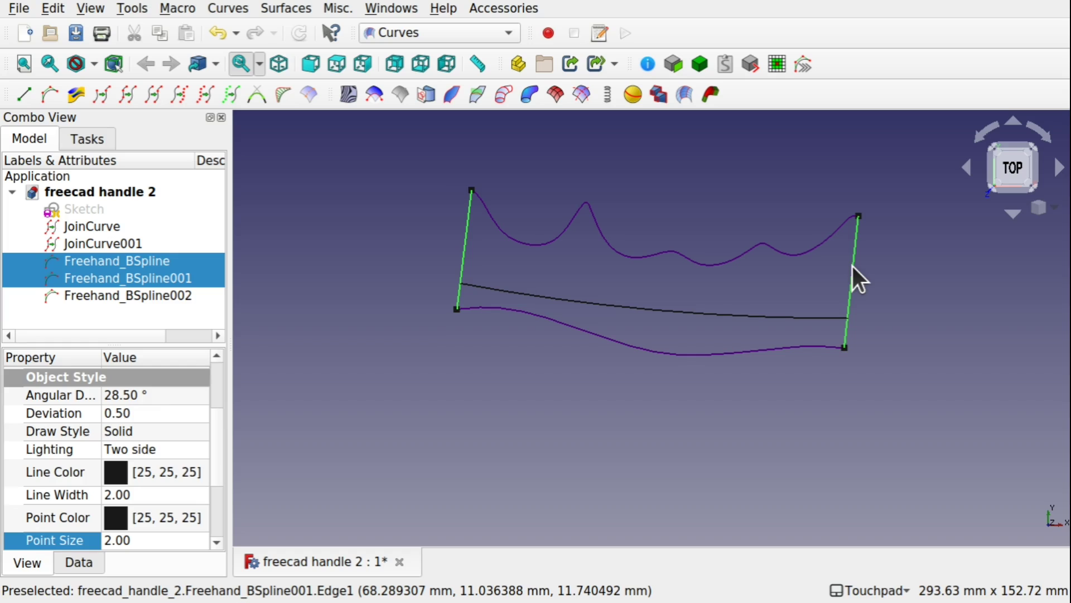
click(47, 99)
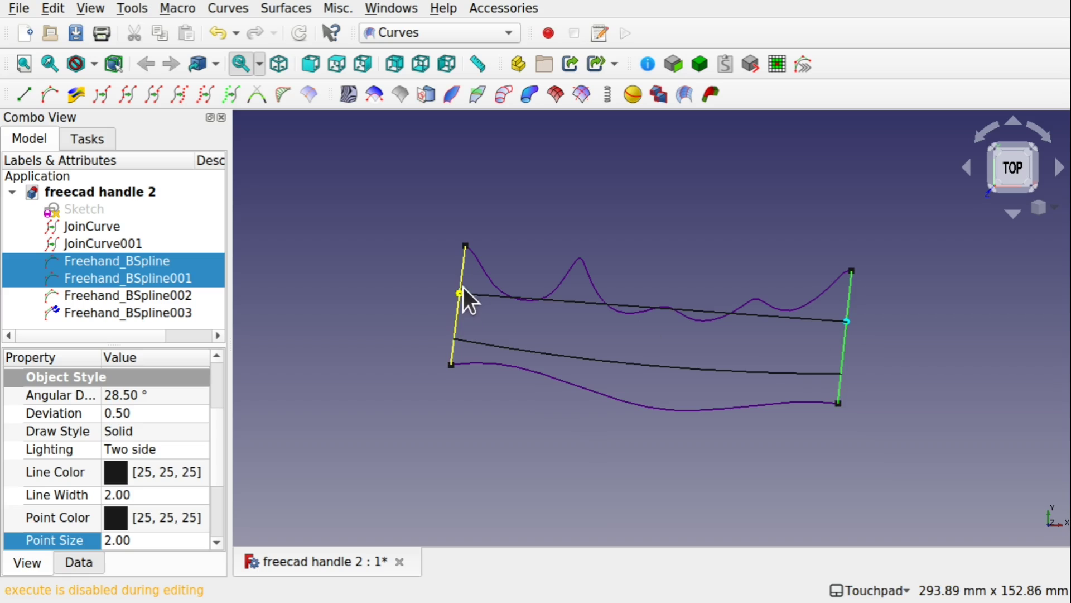
click(688, 309)
key(i)
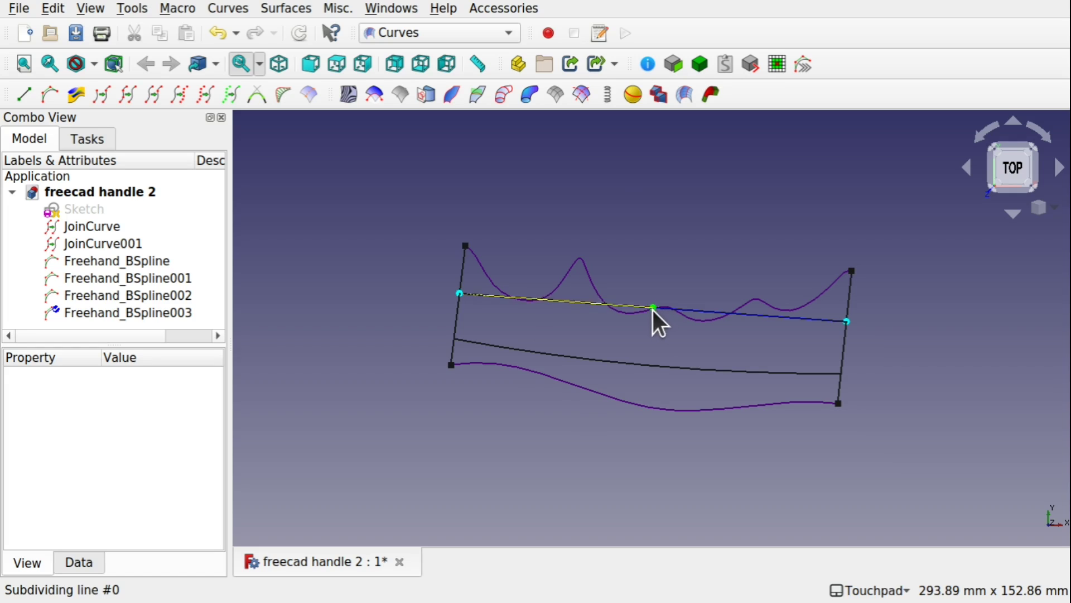
Raise the new spline's midpoint in the front view and bring it back in line with the spline's ends in the top view
alt+drag(671, 328, 691, 201)
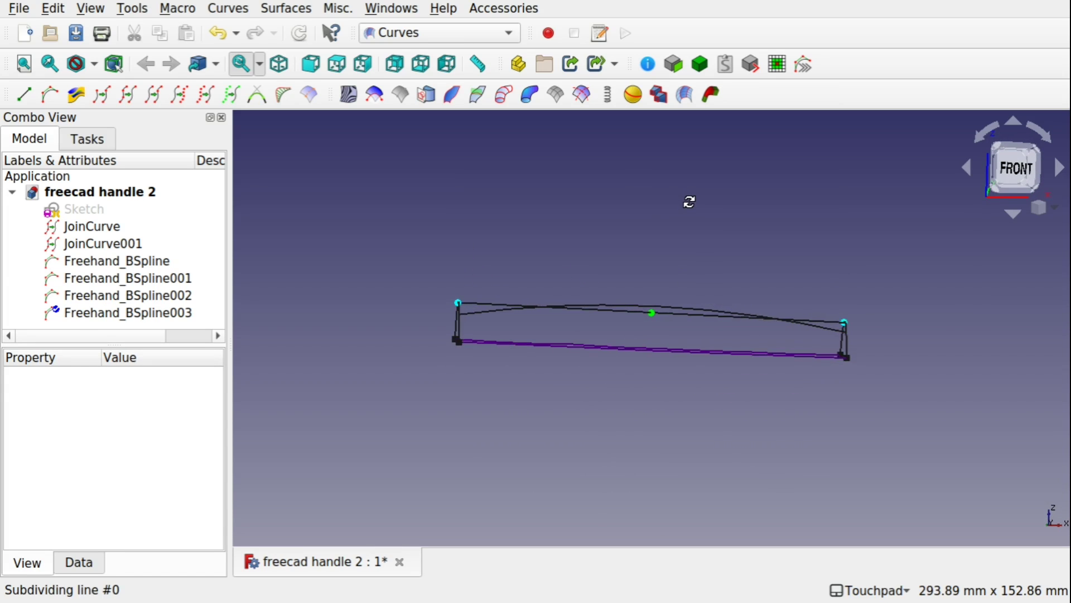
click(1005, 166)
drag(652, 313, 689, 330)
click(1010, 175)
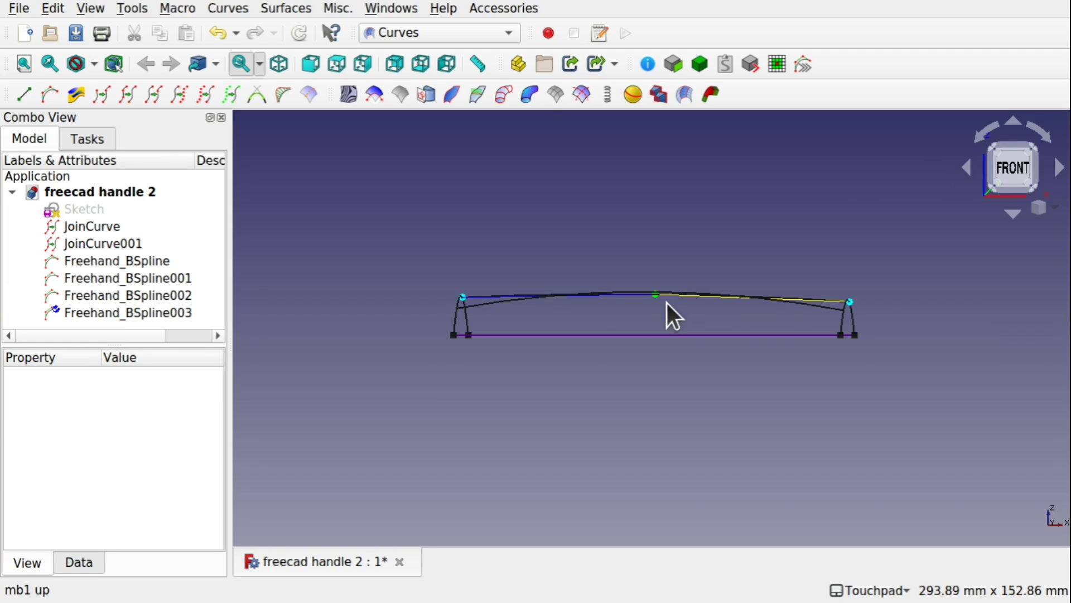
alt+drag(667, 303, 654, 435)
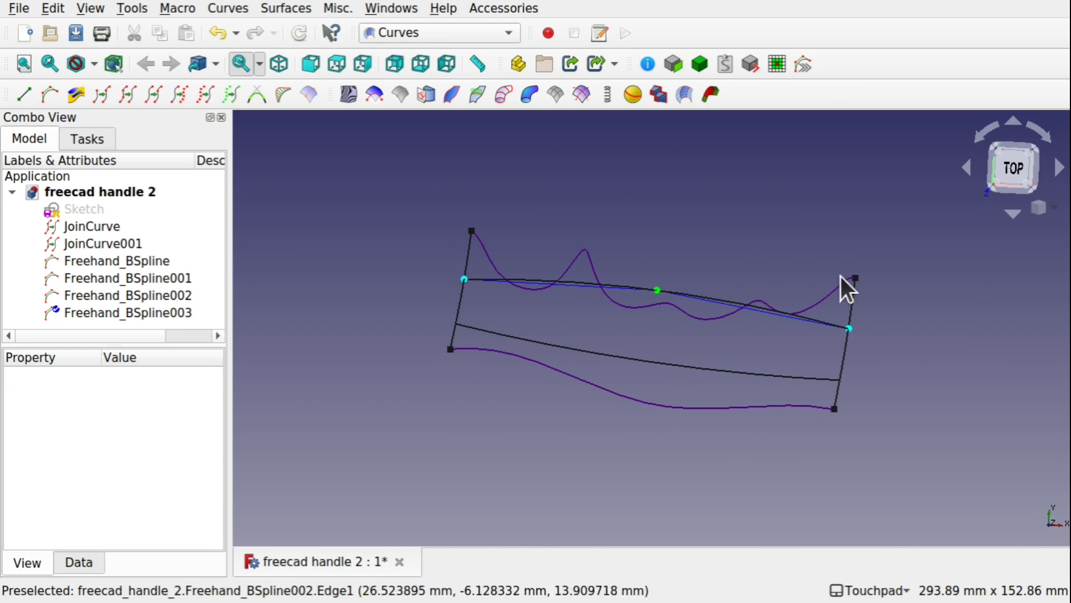
click(1013, 160)
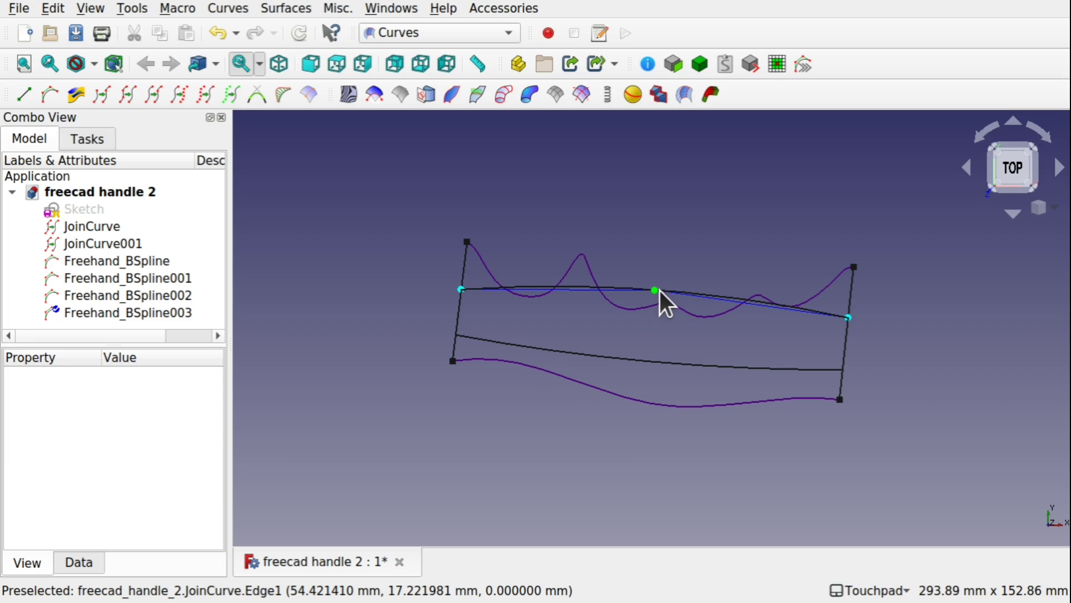
drag(659, 292, 657, 307)
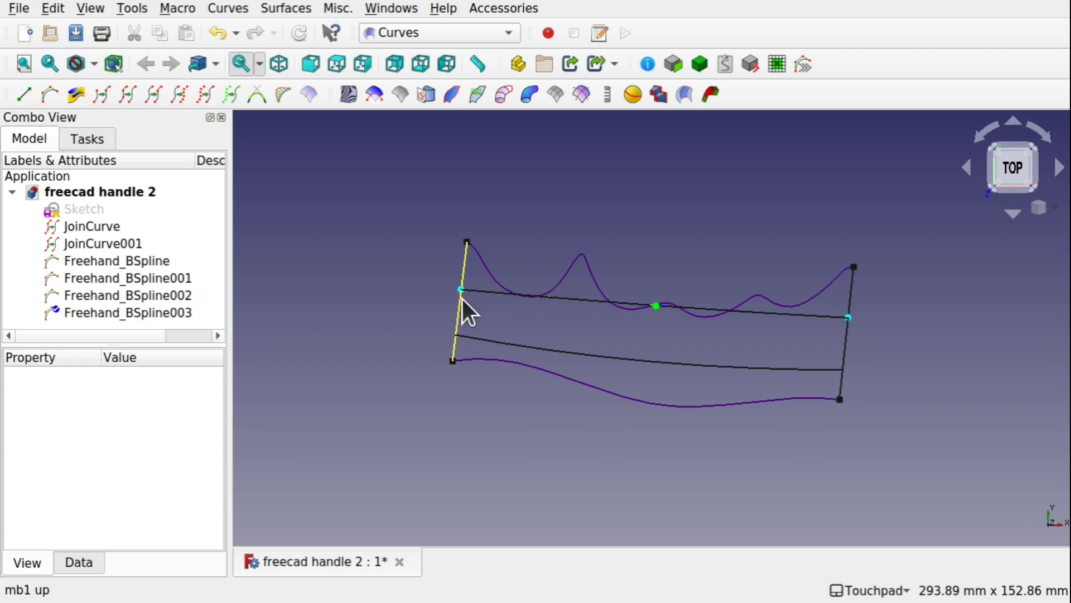
Slide both ends of the new lengthwise spline along the arches toward the wavy curve and realign its midpoint between them
drag(462, 290, 484, 271)
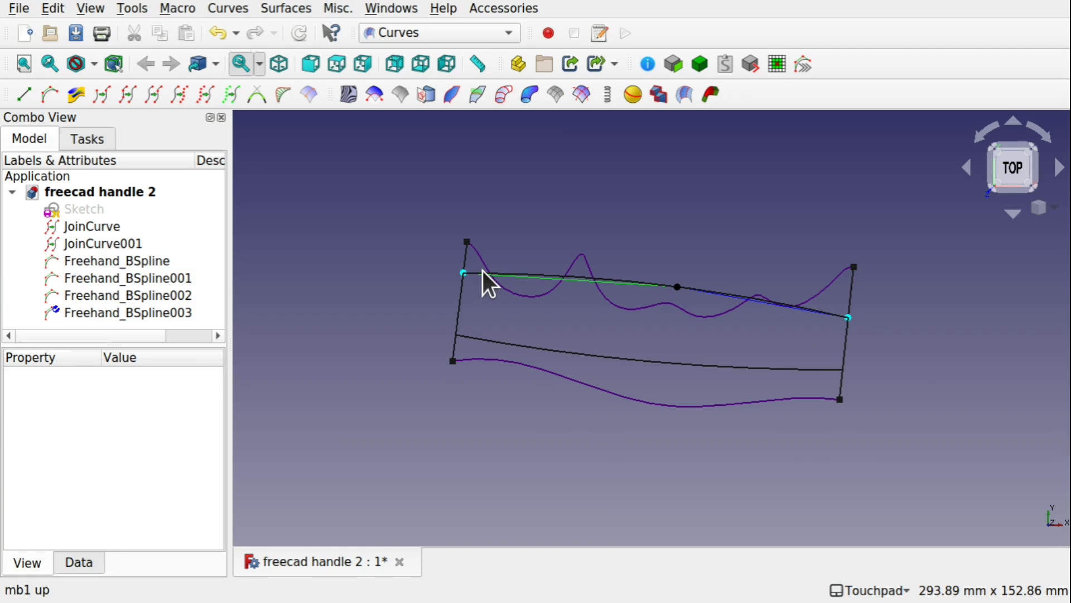
click(849, 317)
key(g)
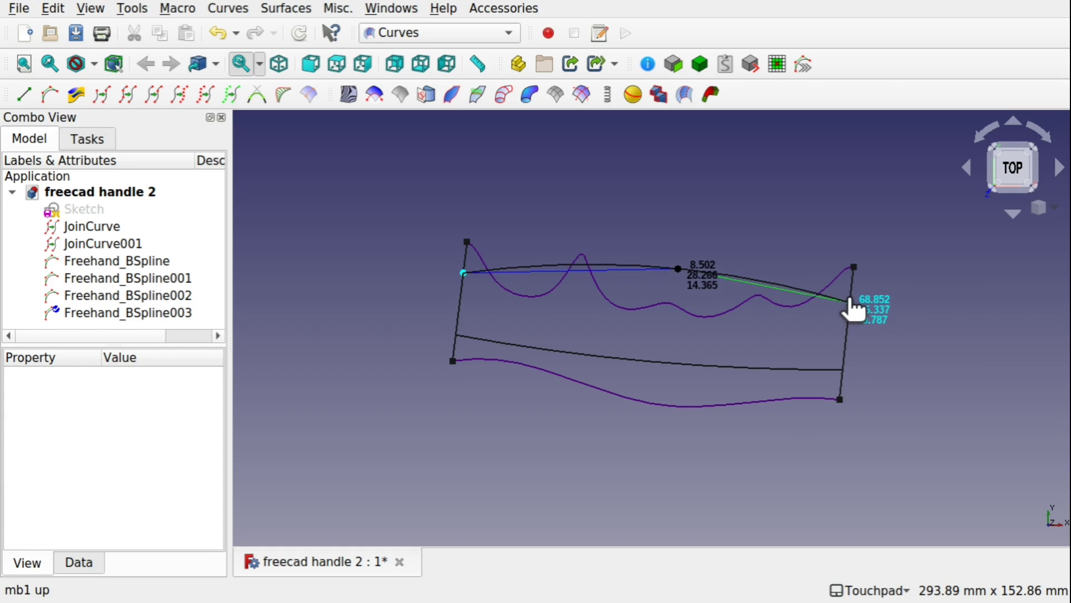
click(851, 302)
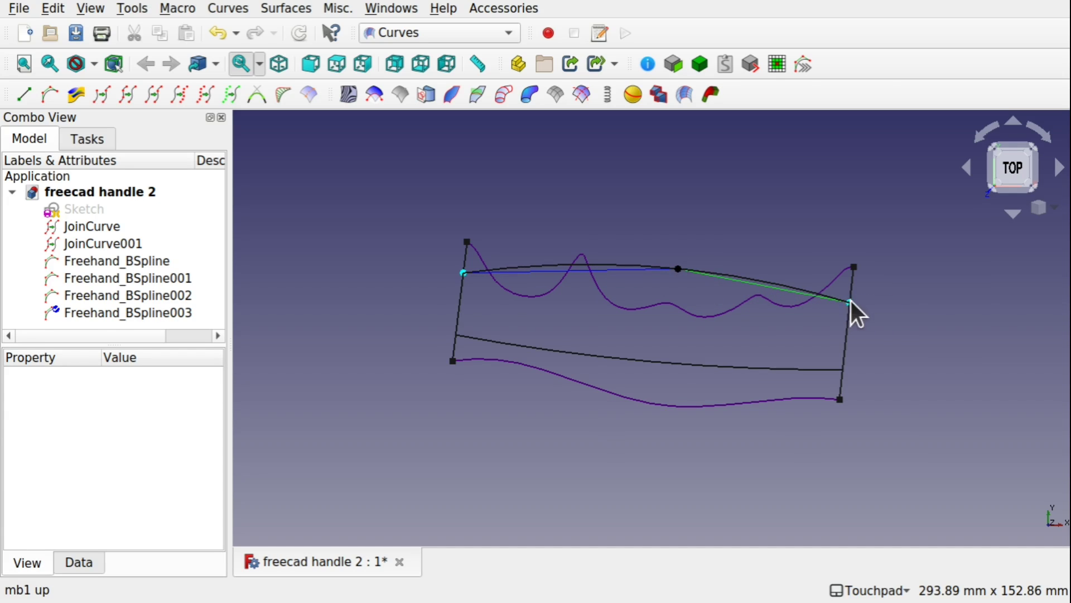
click(678, 270)
key(g)
click(678, 289)
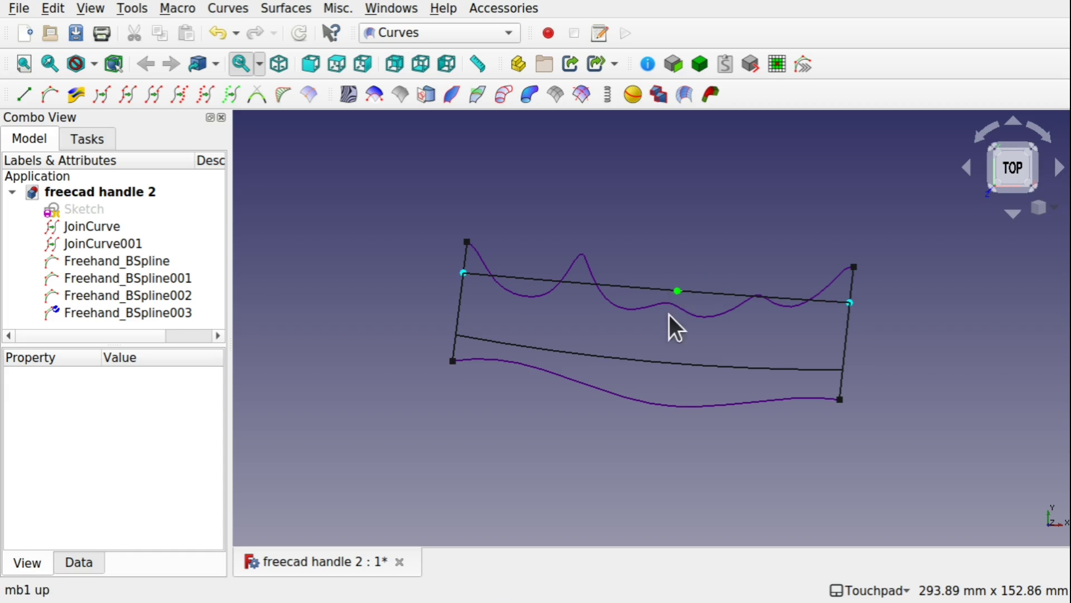
In the front view, adjust the new spline's midpoint to follow the other lengthwise spline's arch, and finish editing
key(1)
mouse_move(686, 323)
alt+middle_down()
mouse_move(686, 296)
mouse_move(685, 320)
alt+middle_up()
key(1)
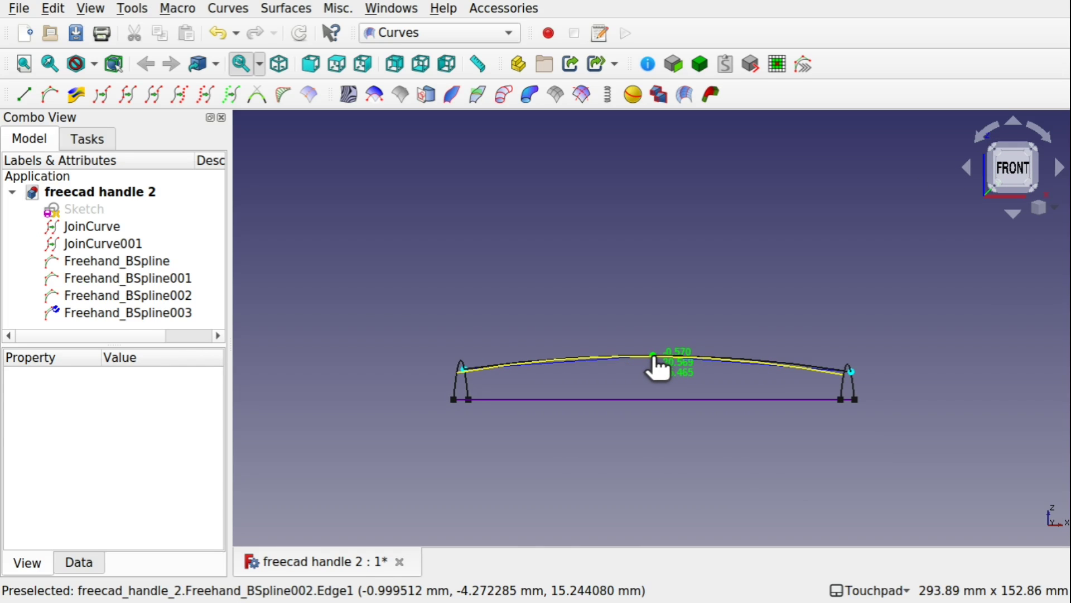
mouse_move(659, 356)
mouse_down()
mouse_move(702, 324)
mouse_move(650, 356)
mouse_up()
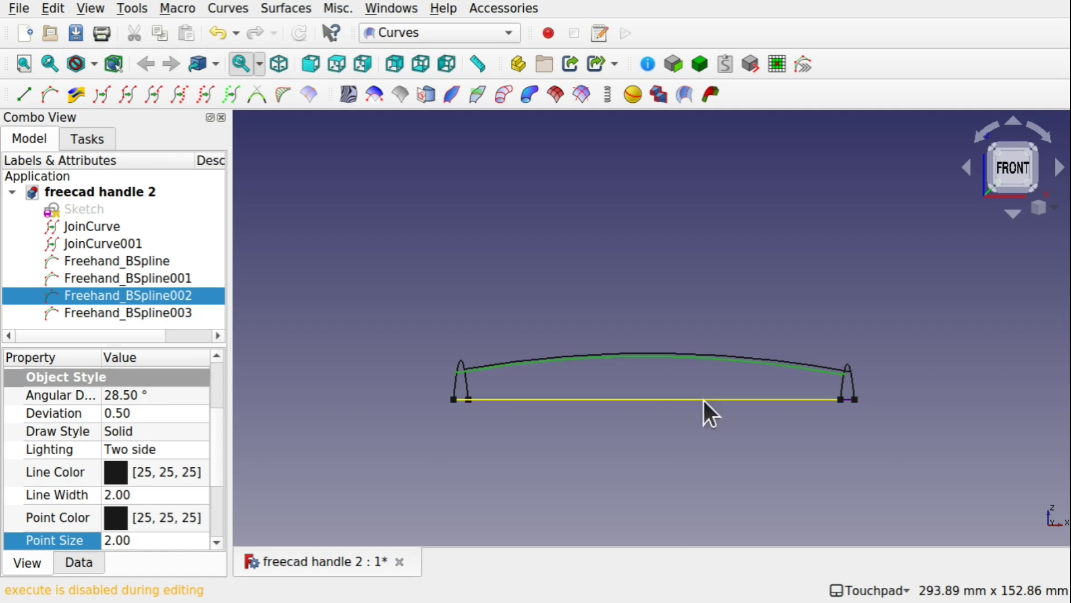
Create a ruled surface between the two arched end splines with the Part workbench
alt+drag(705, 296, 712, 440)
alt+drag(734, 366, 842, 310)
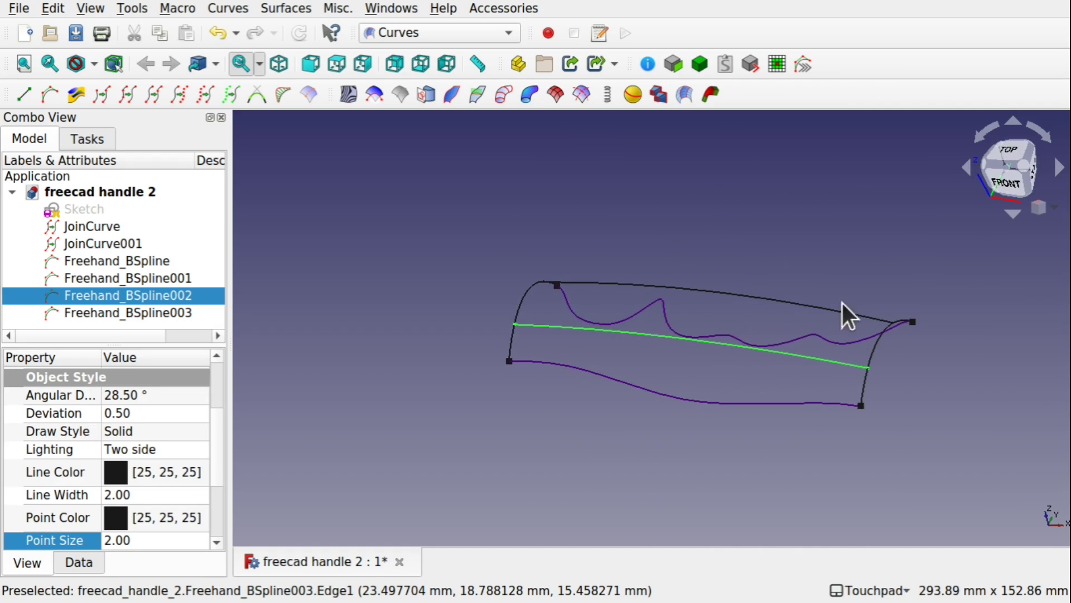
alt+drag(760, 299, 894, 402)
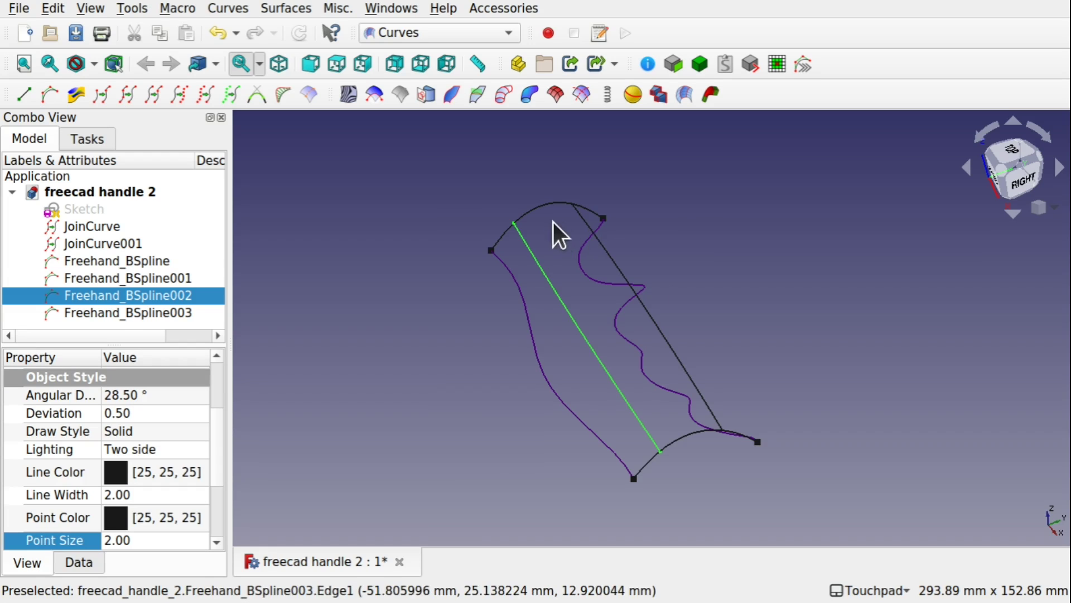
click(537, 210)
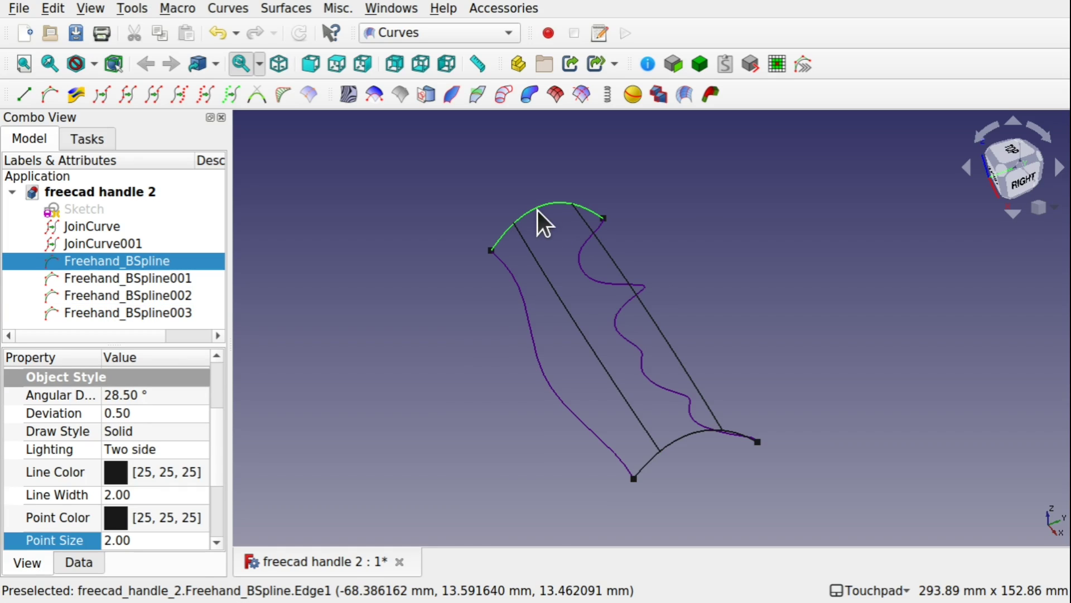
ctrl+click(681, 434)
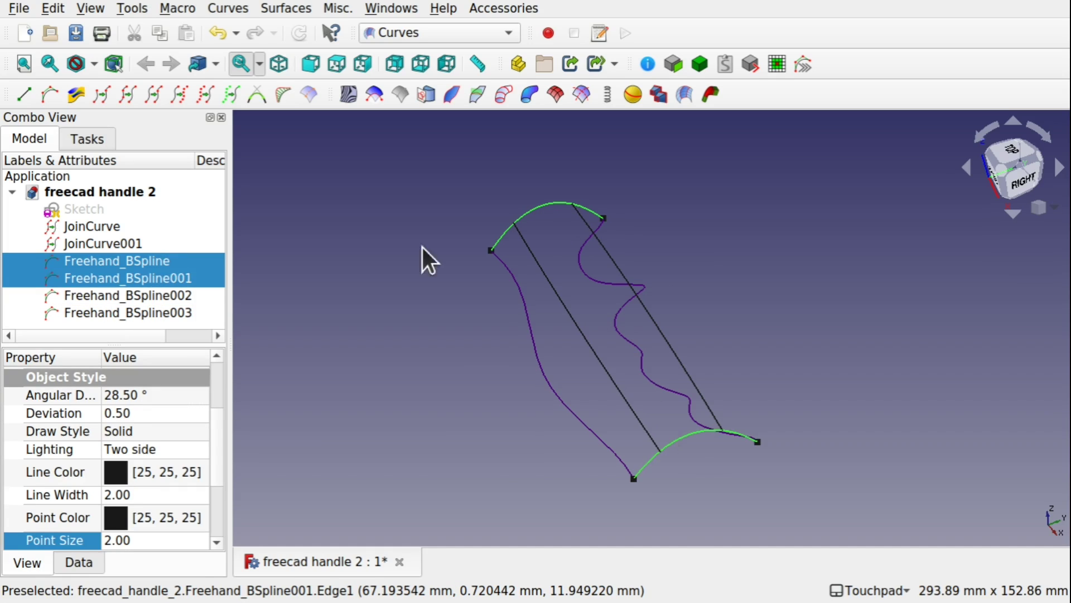
click(424, 39)
click(395, 332)
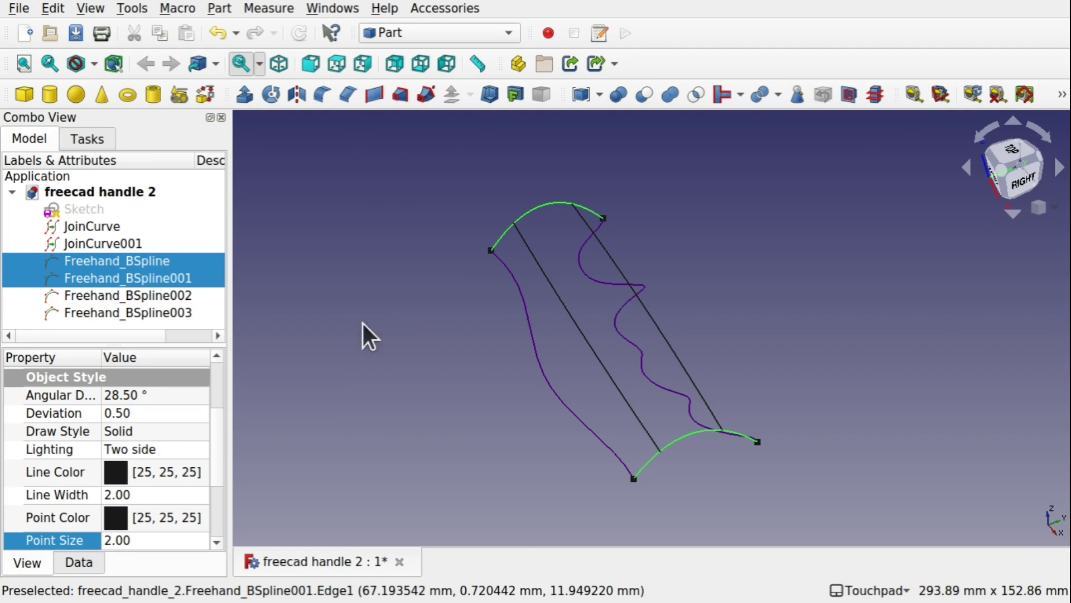
click(353, 280)
click(529, 210)
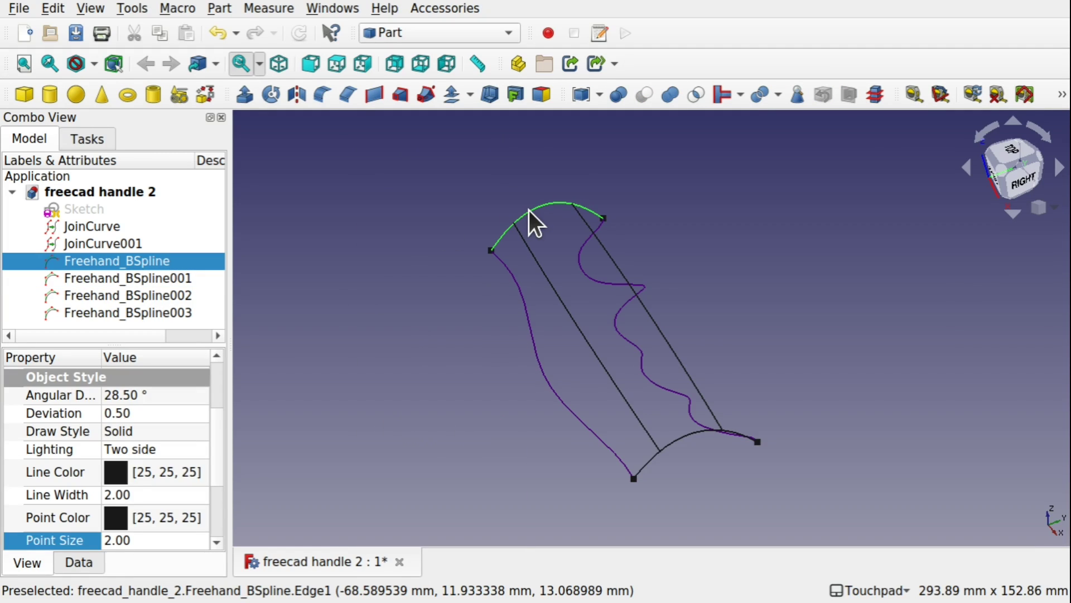
ctrl+click(679, 433)
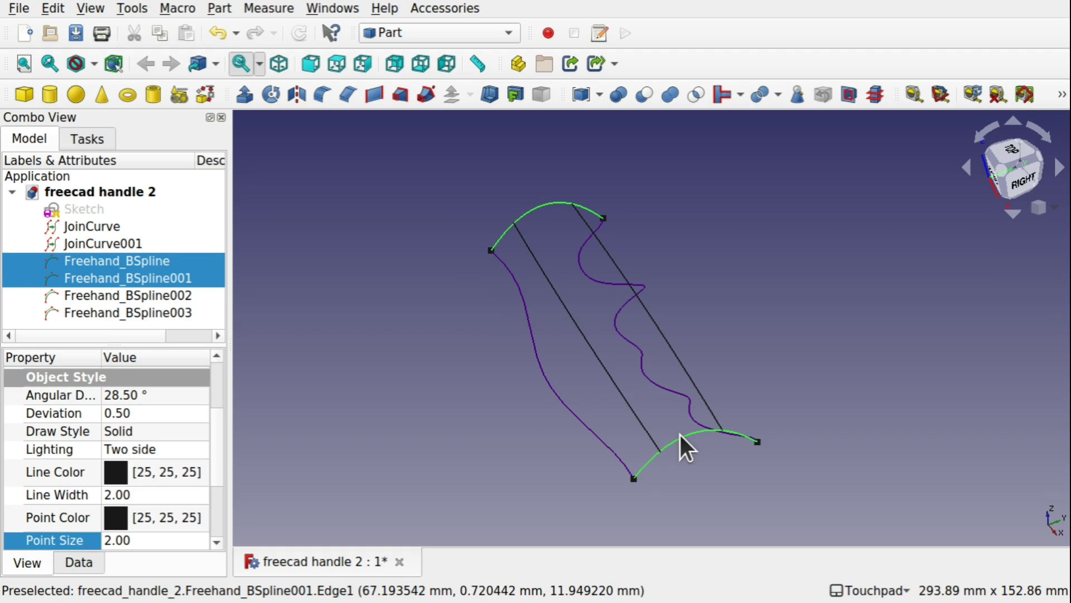
click(374, 96)
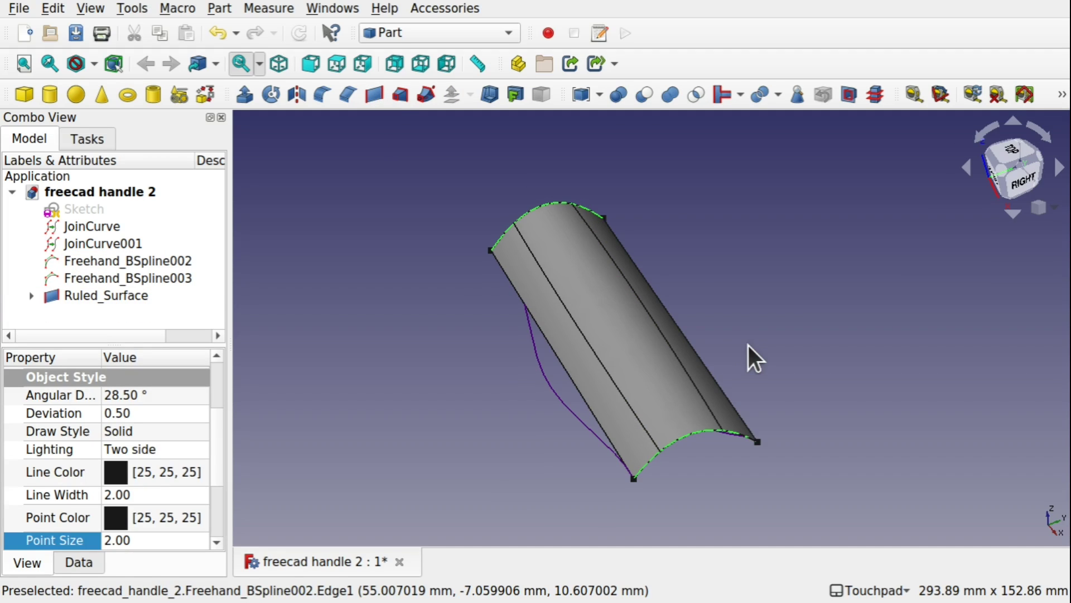
Back in the Curves workbench, create a two-rail sweep from both join curves, both lengthwise splines and the ruled surface
alt+drag(773, 413, 688, 377)
click(414, 30)
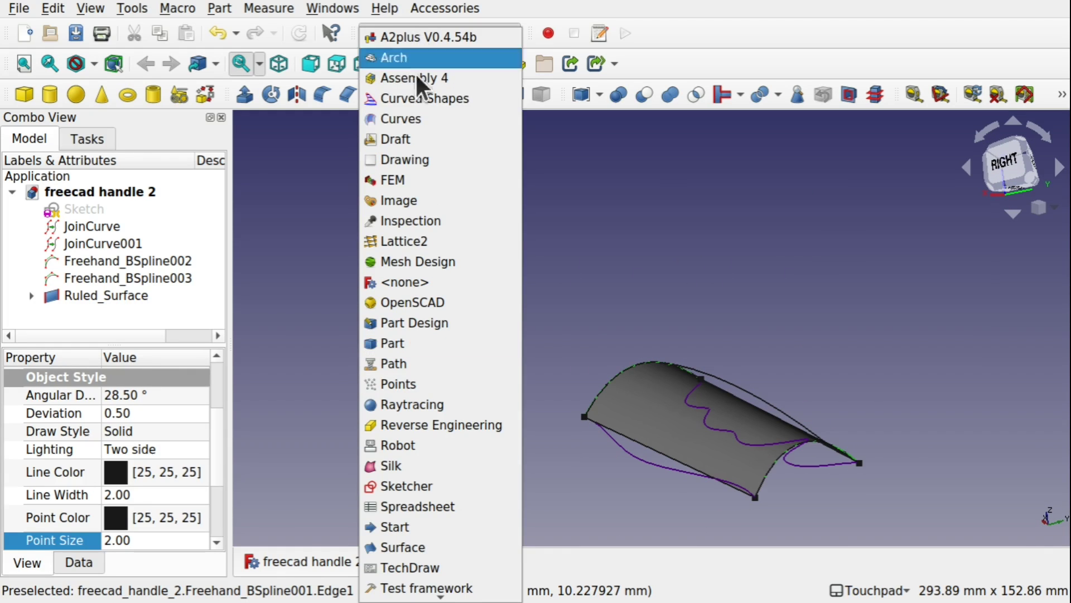
click(420, 114)
shift+drag(745, 327, 614, 218)
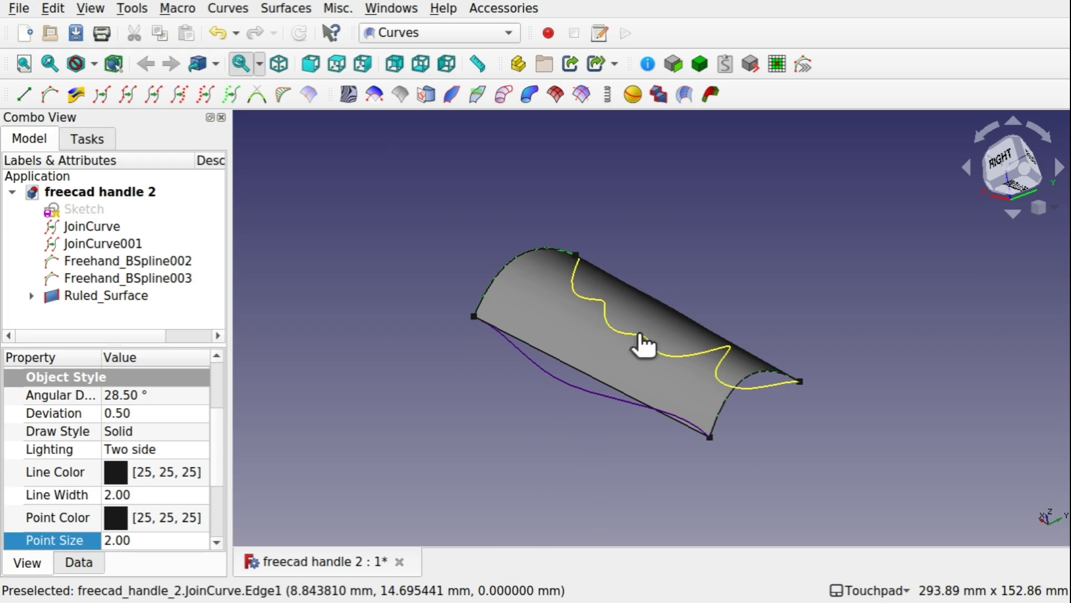
click(641, 334)
alt+drag(698, 282, 748, 497)
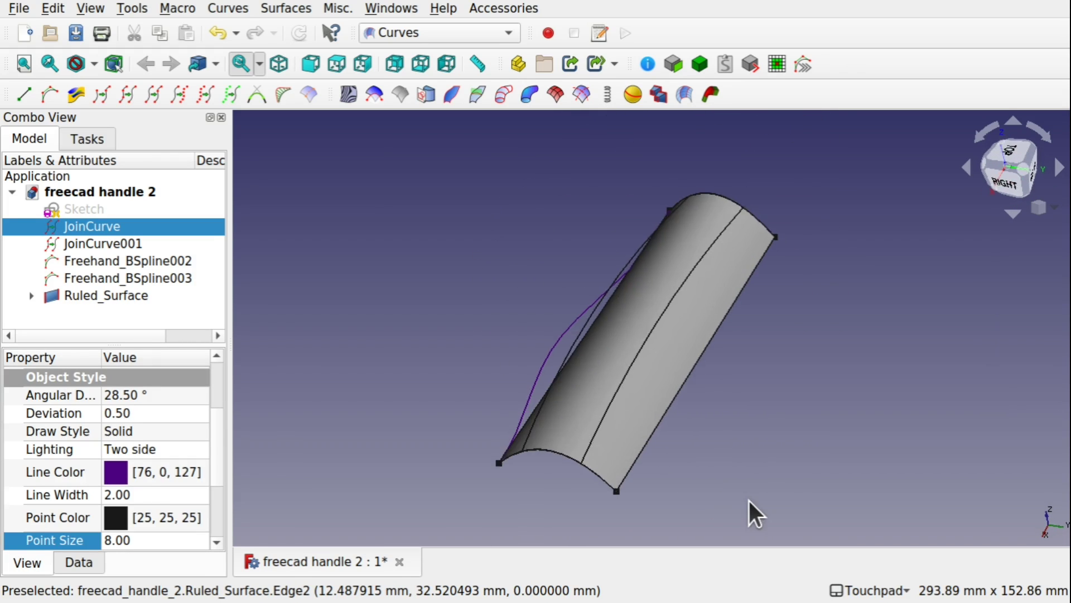
ctrl+click(641, 343)
ctrl+click(581, 332)
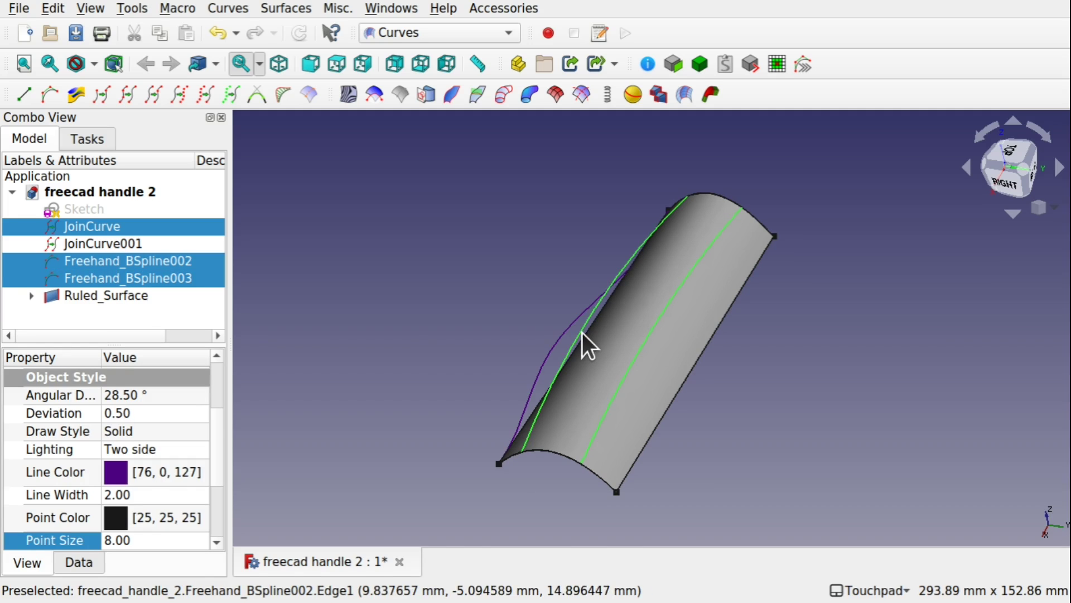
ctrl+click(555, 339)
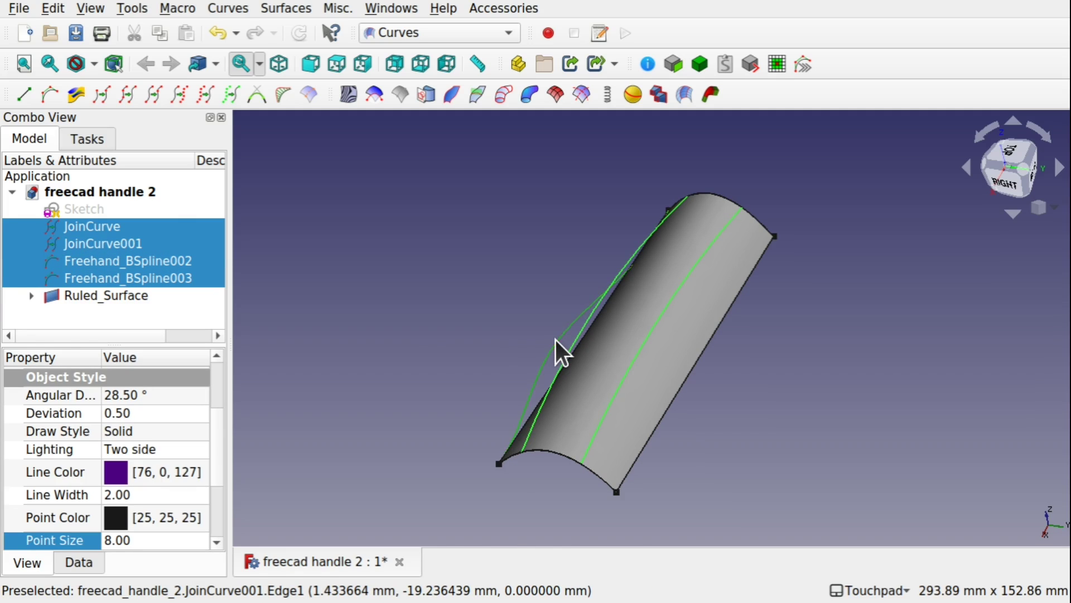
ctrl+click(671, 243)
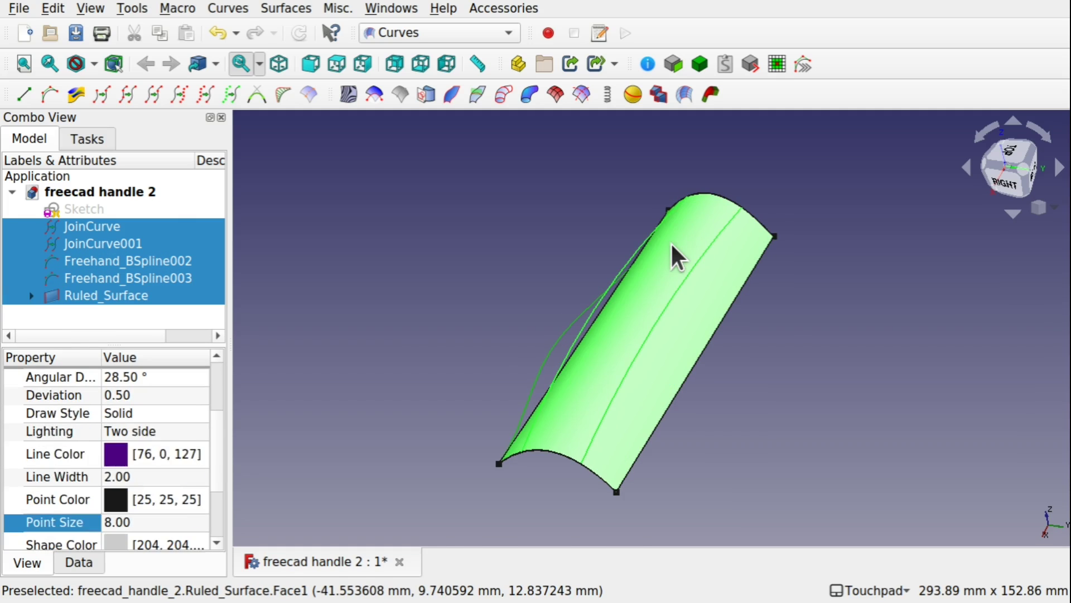
click(449, 95)
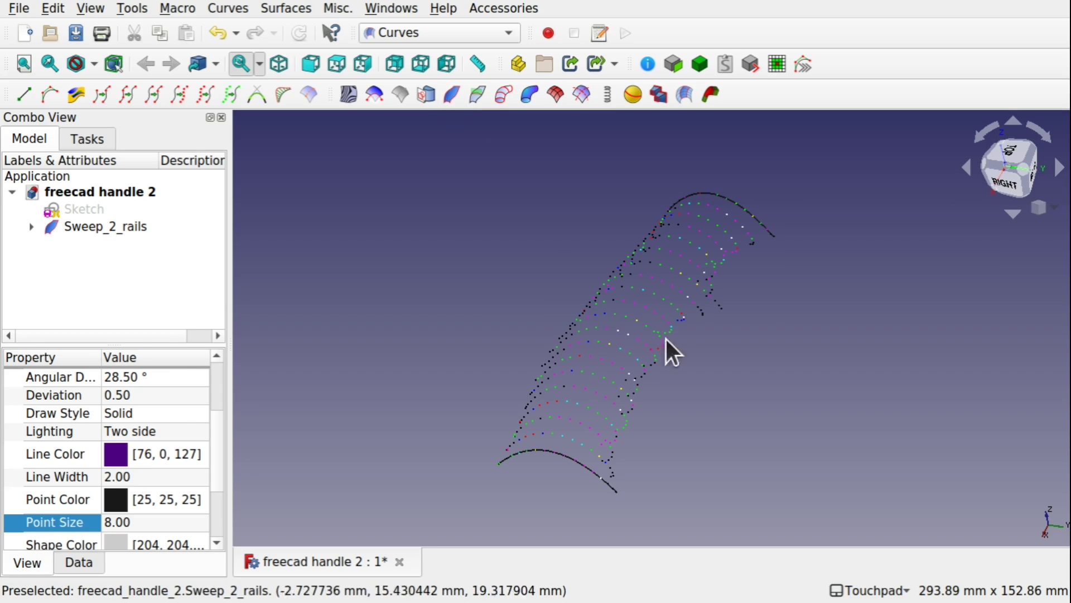
Expand the two-rail sweep and make both of its freehand splines, JoinCurve001 and JoinCurve visible alongside the point grid
middle_drag(667, 339, 642, 390)
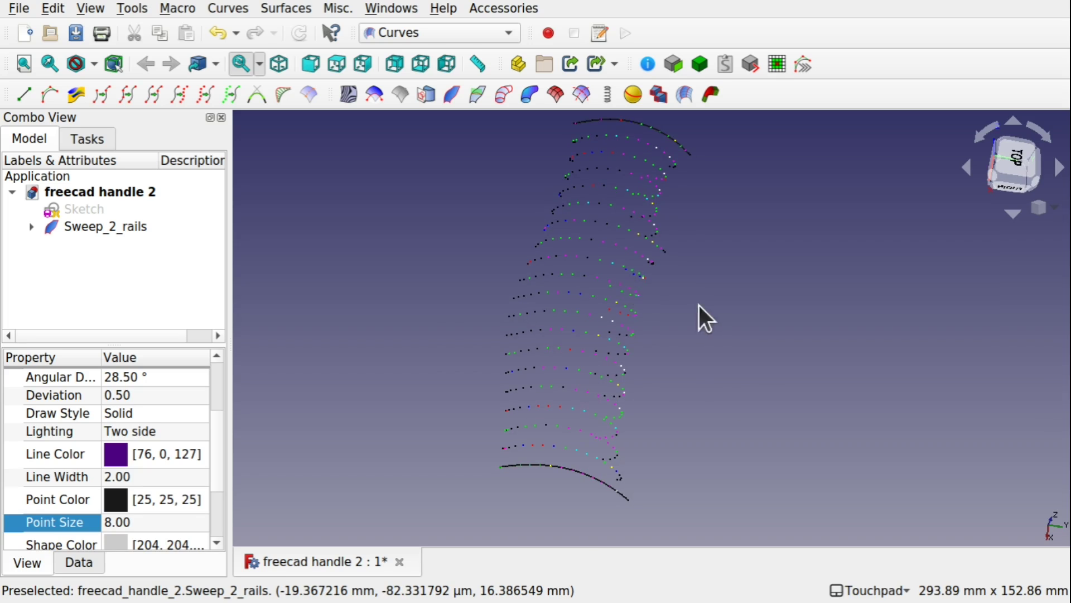
mouse_move(699, 306)
middle_down()
mouse_move(579, 223)
mouse_move(690, 304)
middle_up()
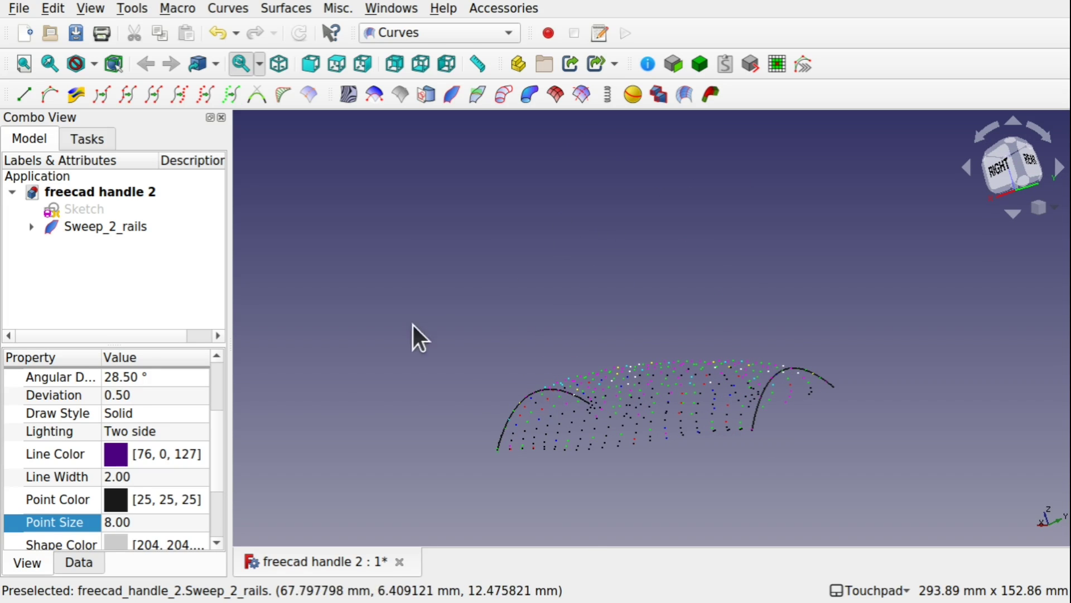
click(100, 229)
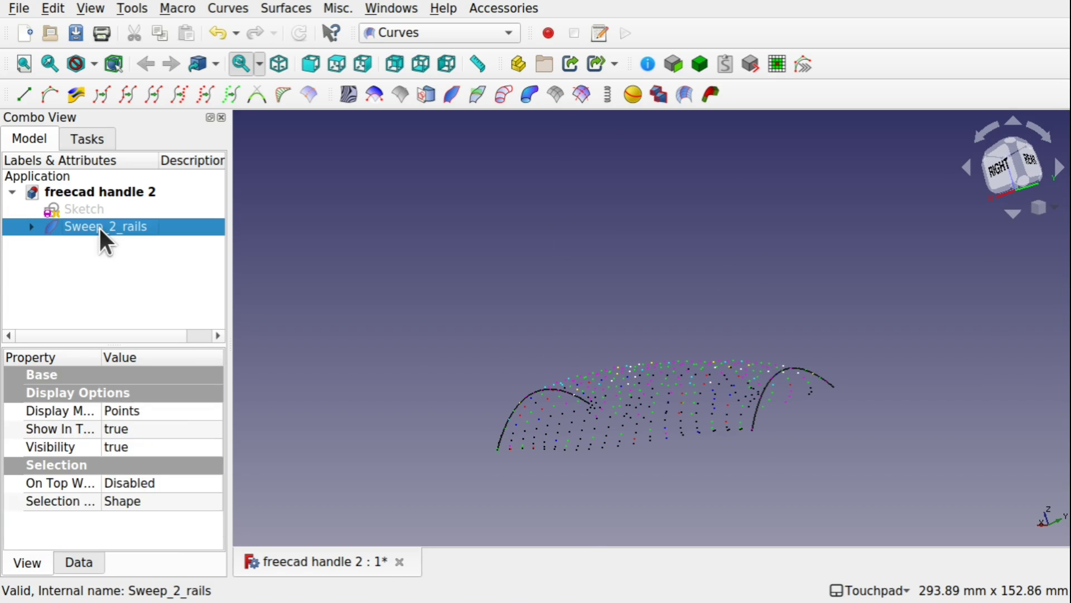
click(31, 227)
click(142, 259)
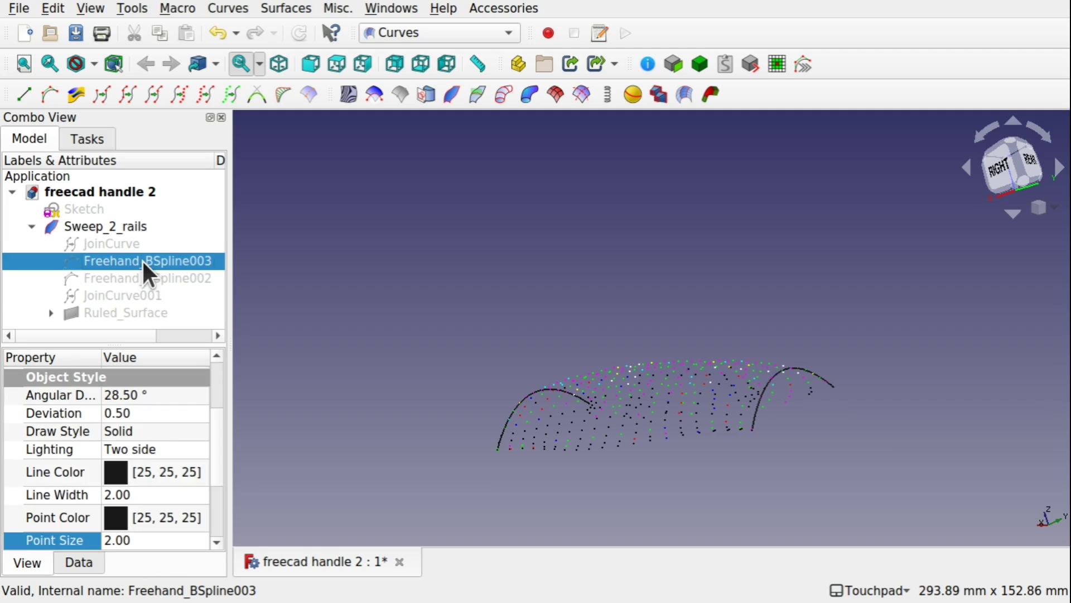
click(155, 275)
key(space)
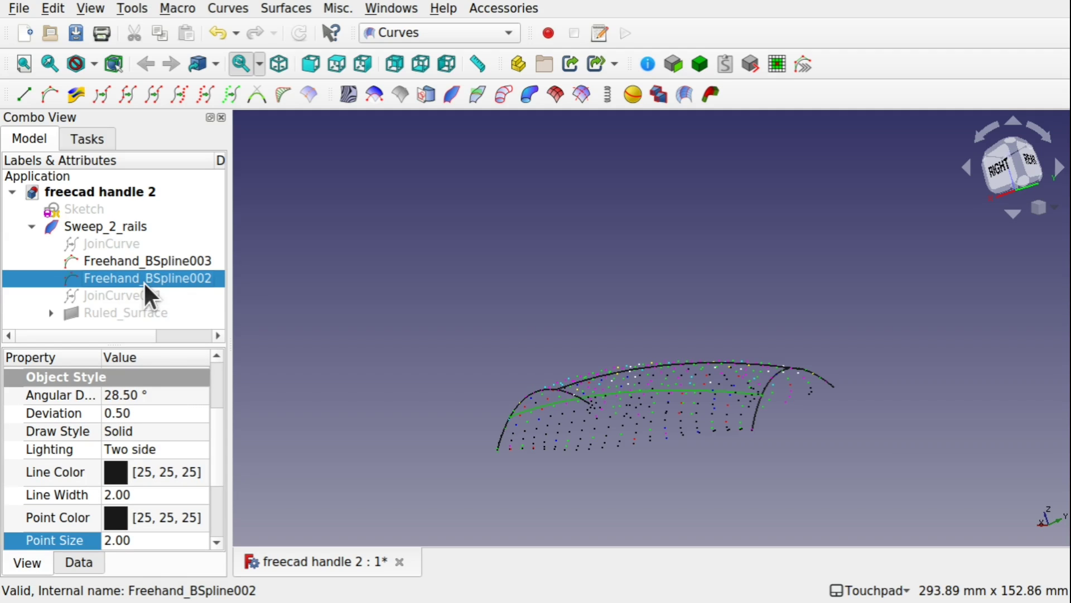
click(141, 295)
key(space)
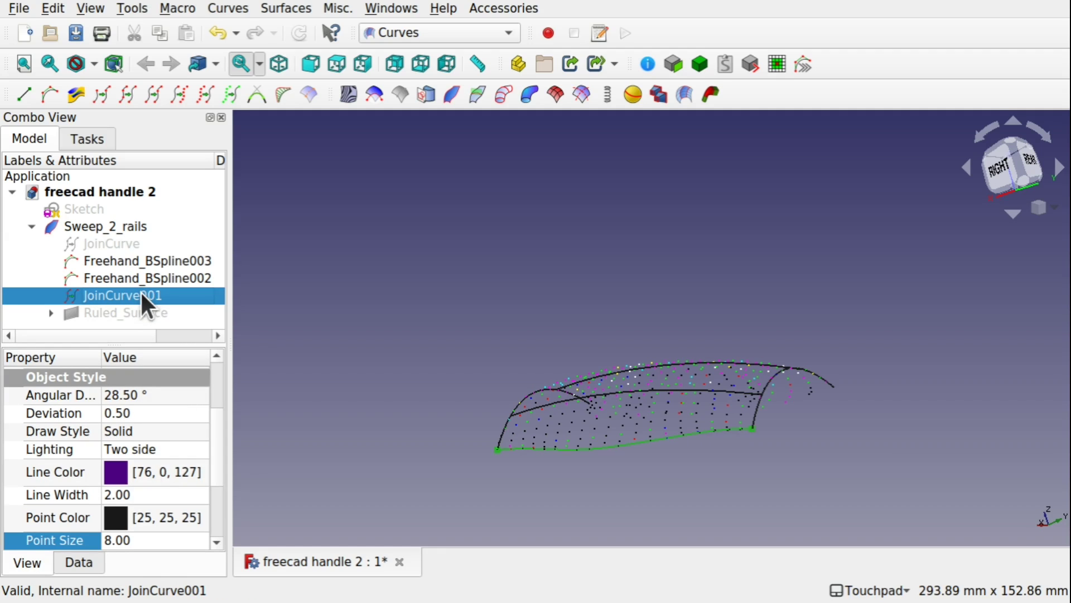
click(119, 239)
key(space)
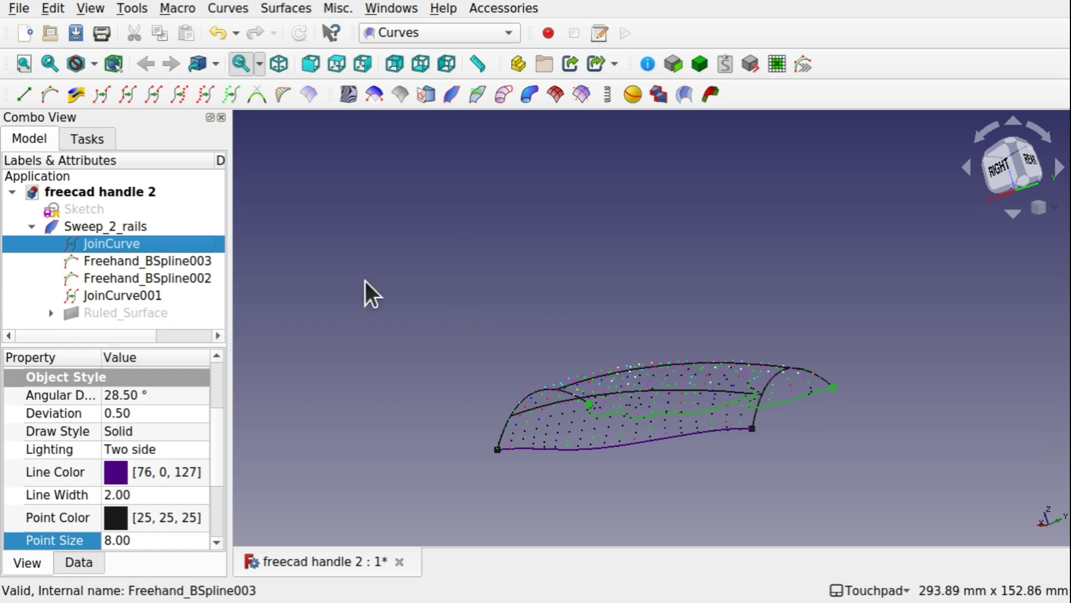
Examine from the right side, at an angle and from above how the sweep's points follow the wavy join curve and lengthwise splines
alt+drag(365, 280, 667, 297)
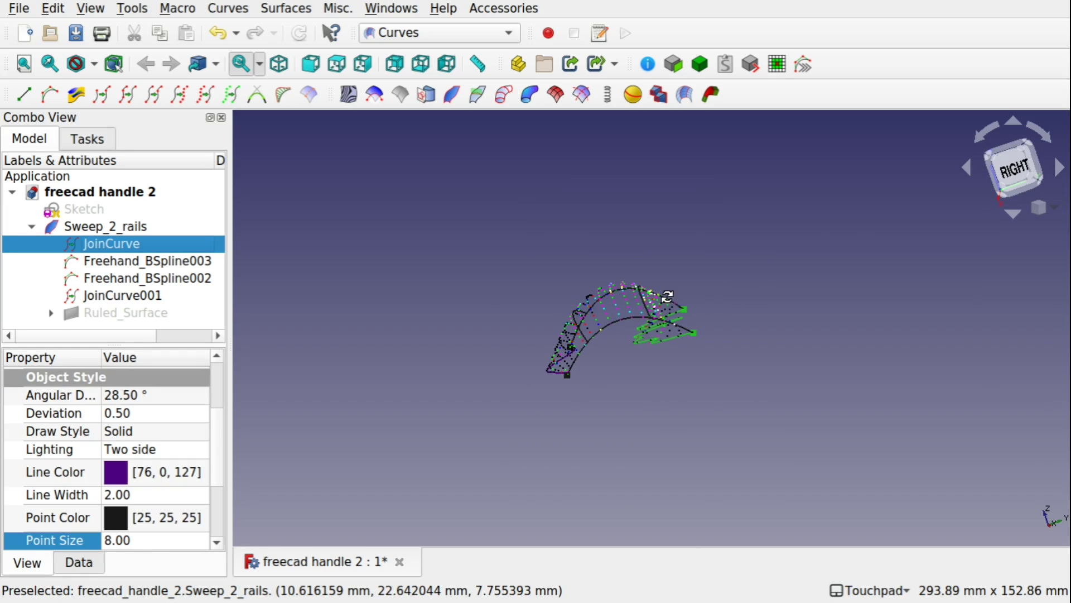
click(1009, 172)
scroll(724, 340, up, 5)
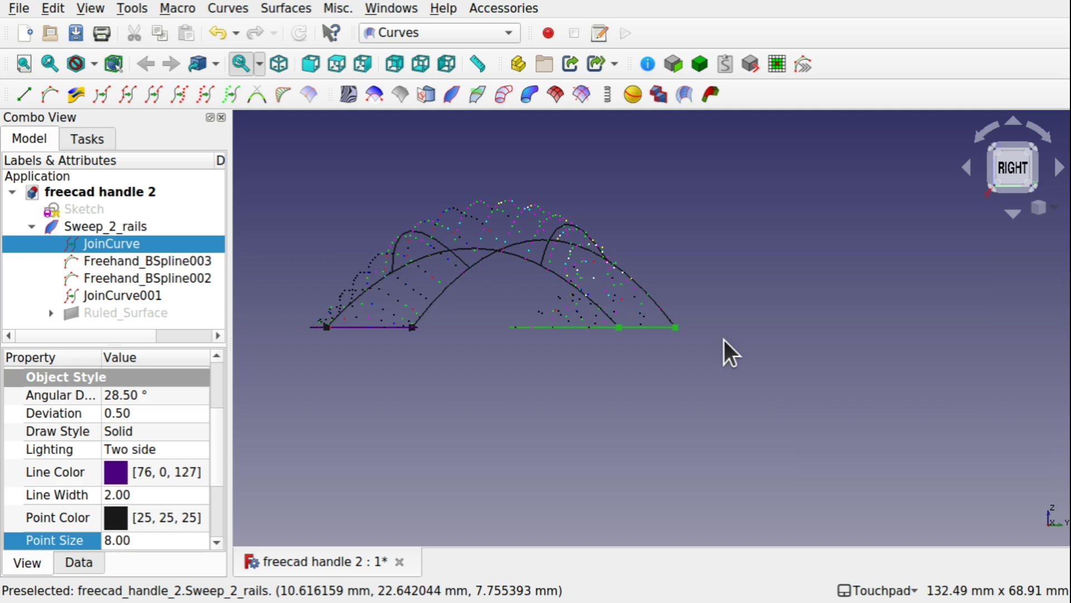
alt+drag(725, 340, 652, 342)
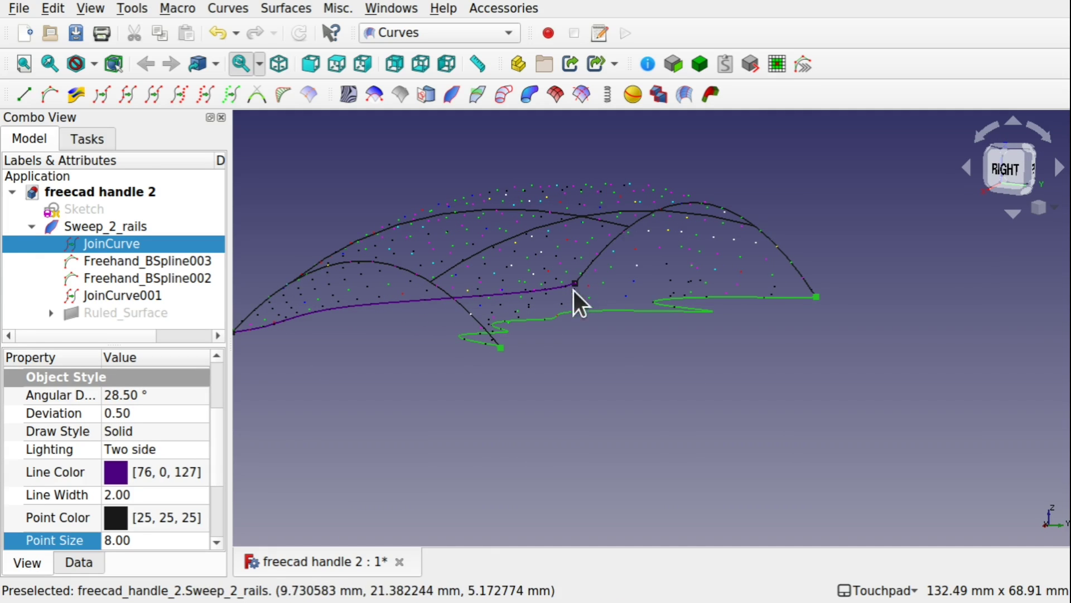
alt+drag(574, 290, 658, 306)
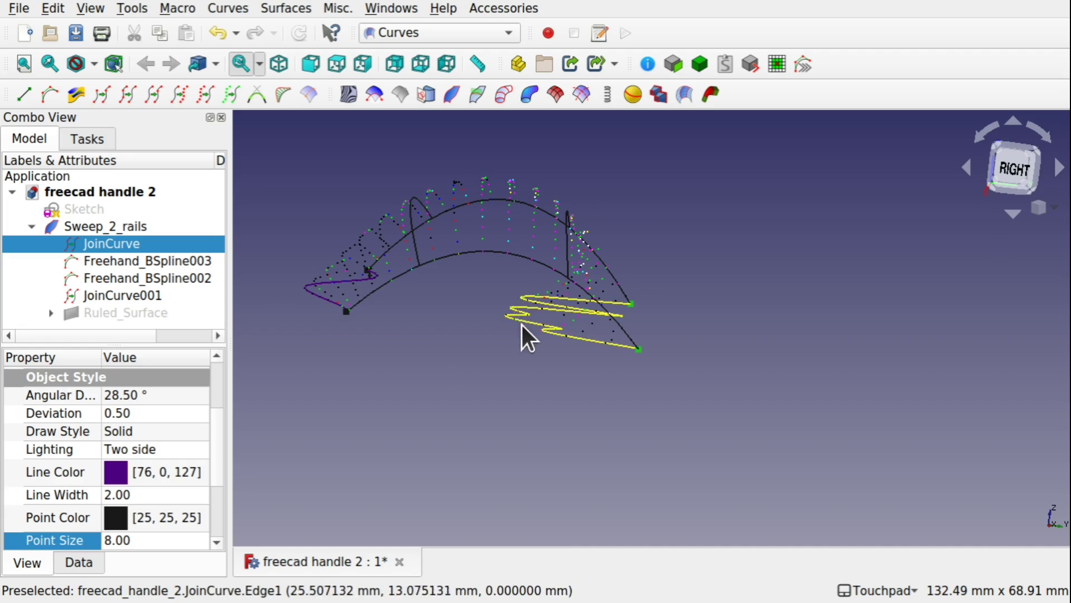
scroll(567, 234, up, 5)
alt+drag(567, 234, 638, 310)
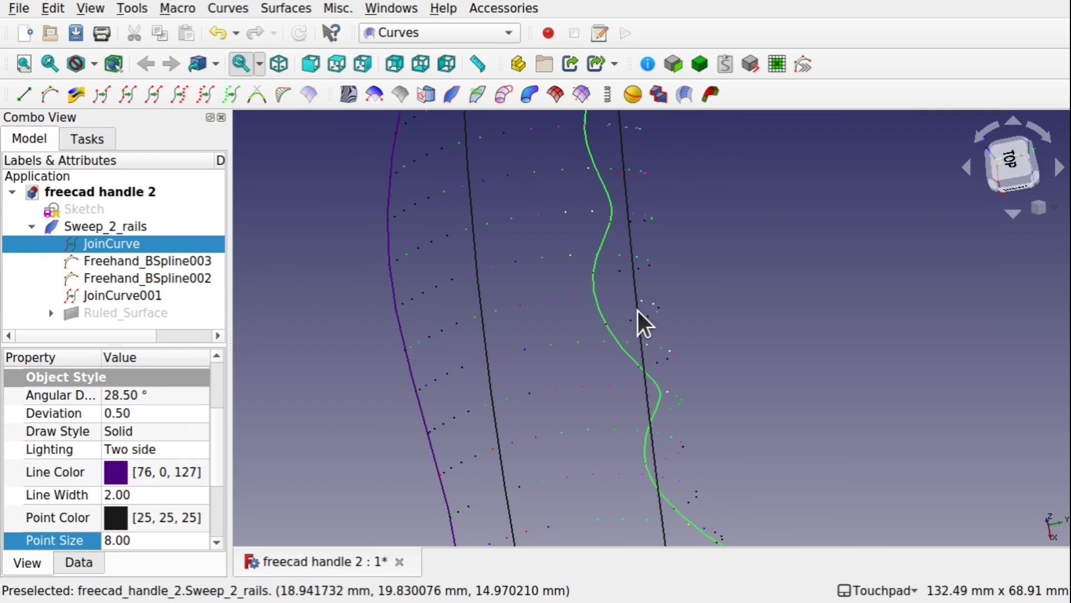
Hide the Sweep_2_rails points so only the handle's guide curves remain displayed
scroll(637, 310, down, 5)
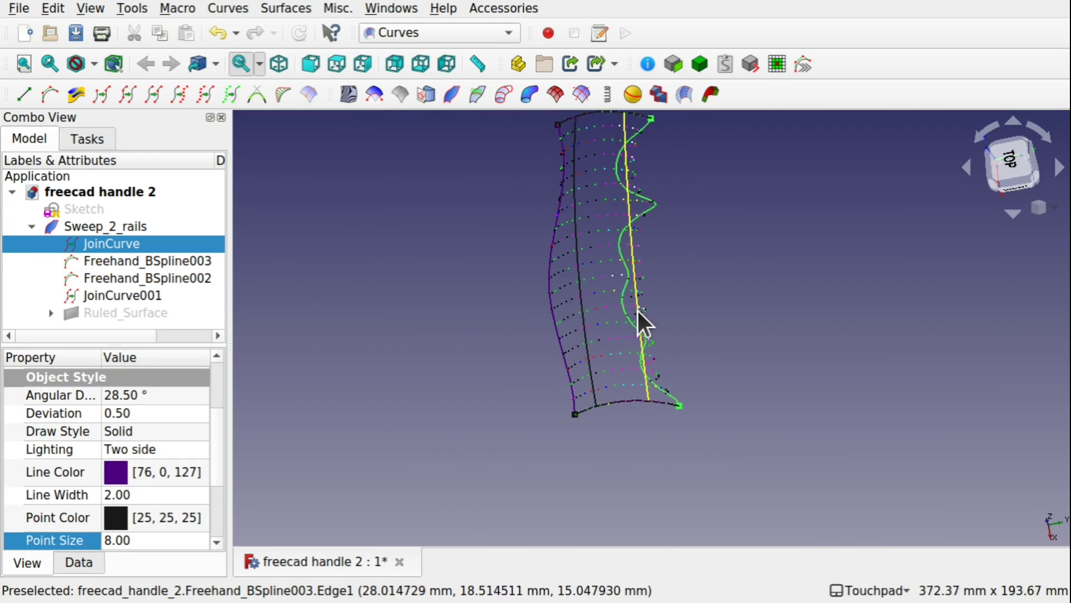
click(645, 343)
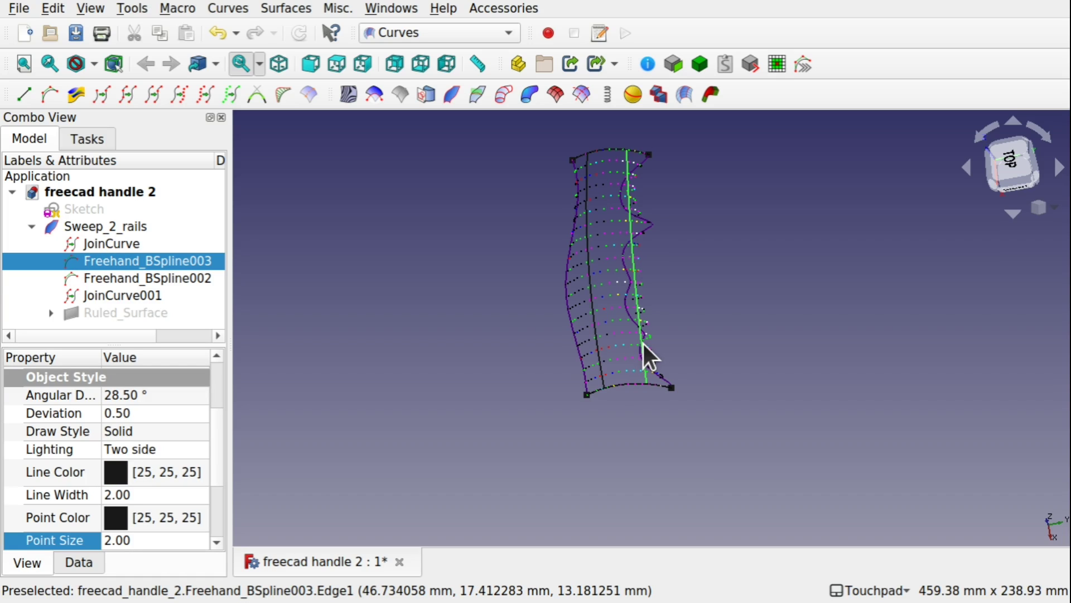
click(112, 229)
key(space)
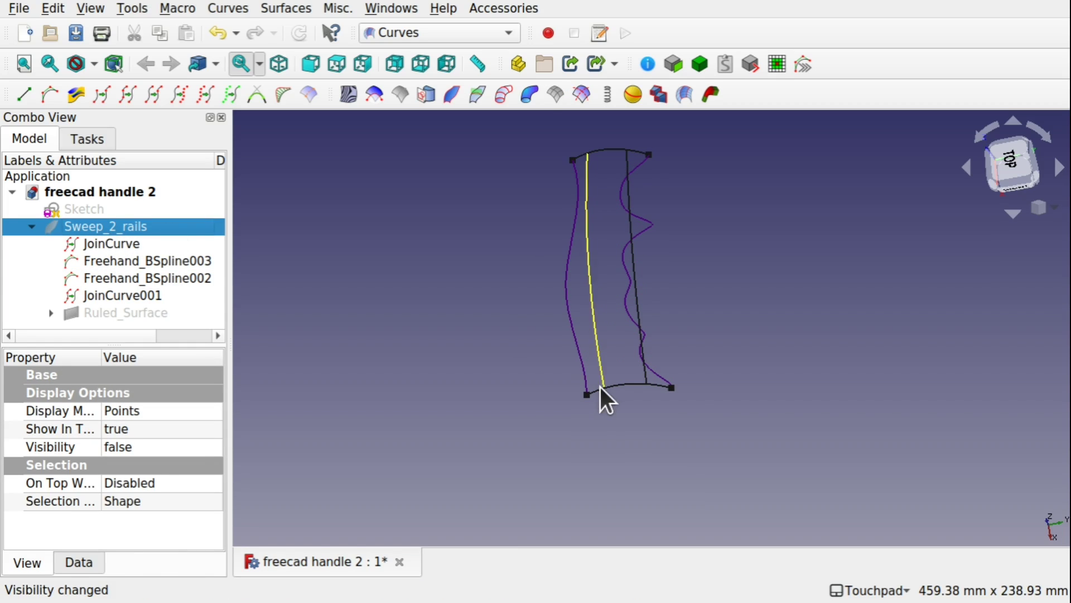
Edit Freehand_BSpline003, moving both end points along the end arcs and its middle point closer to the neighbouring Freehand_BSpline002
click(123, 260)
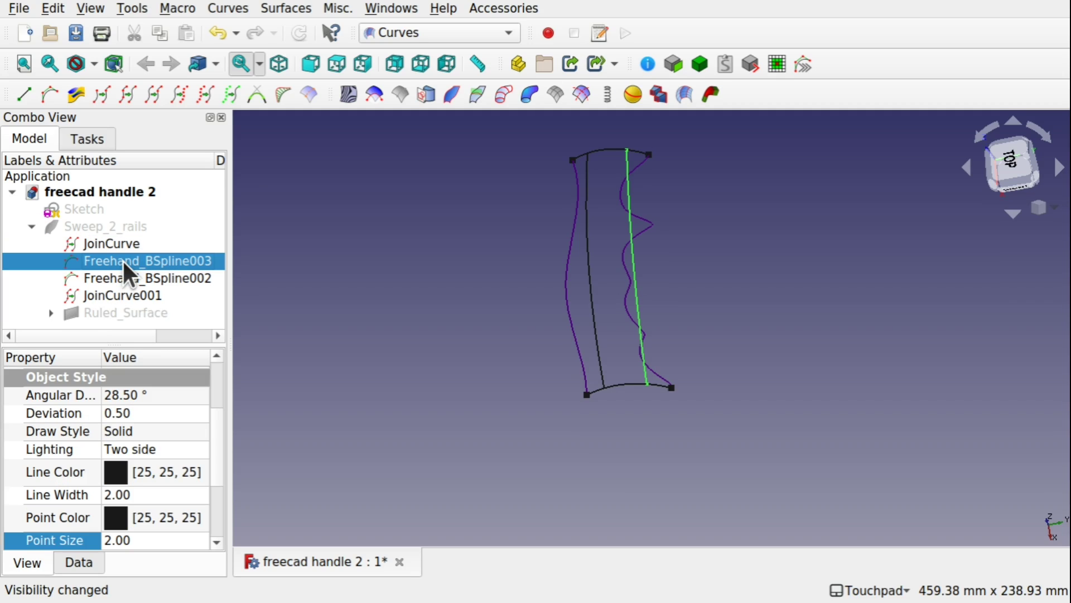
double_click(123, 259)
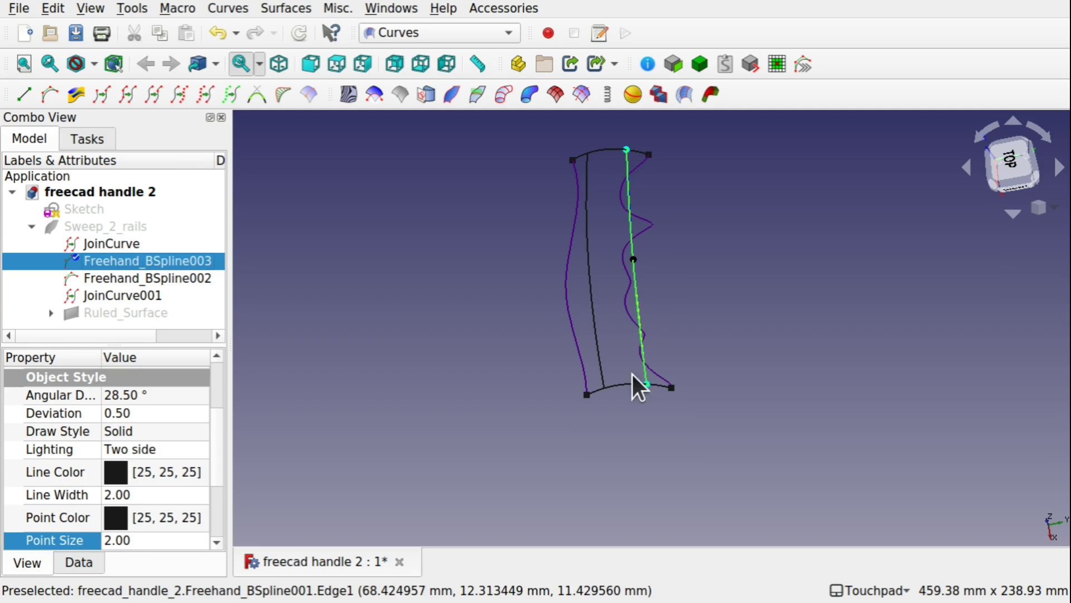
drag(649, 385, 629, 387)
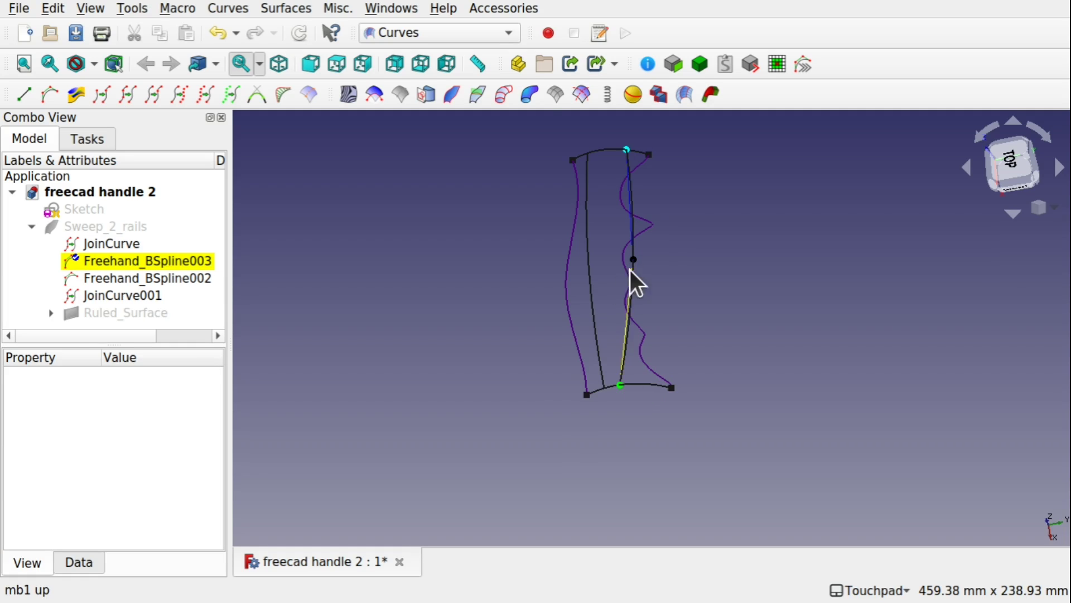
drag(635, 259, 615, 254)
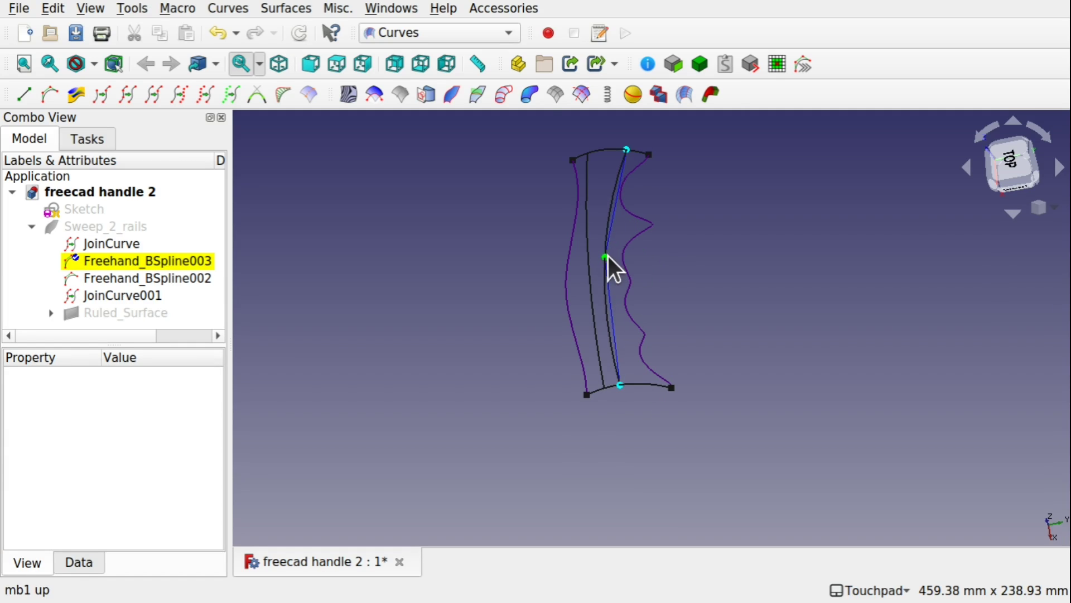
drag(629, 147, 604, 149)
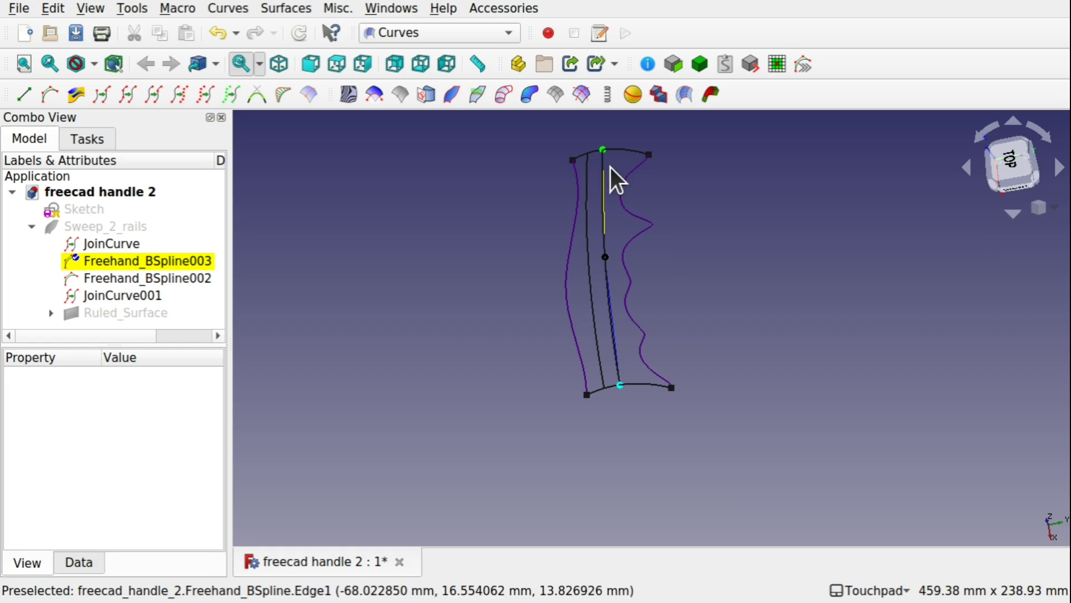
alt+drag(656, 354, 638, 335)
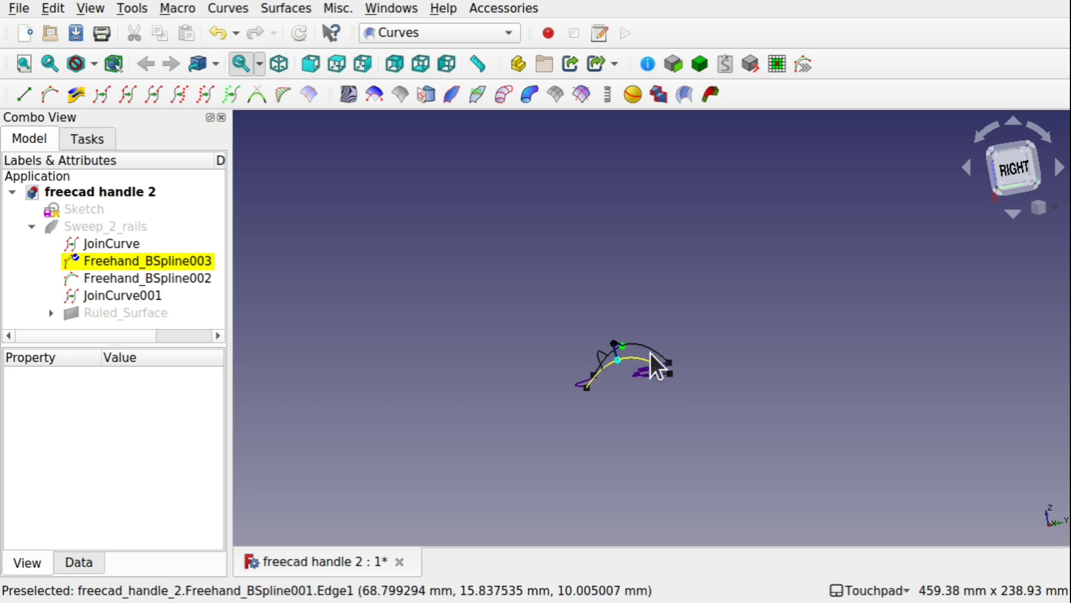
alt+drag(673, 364, 676, 370)
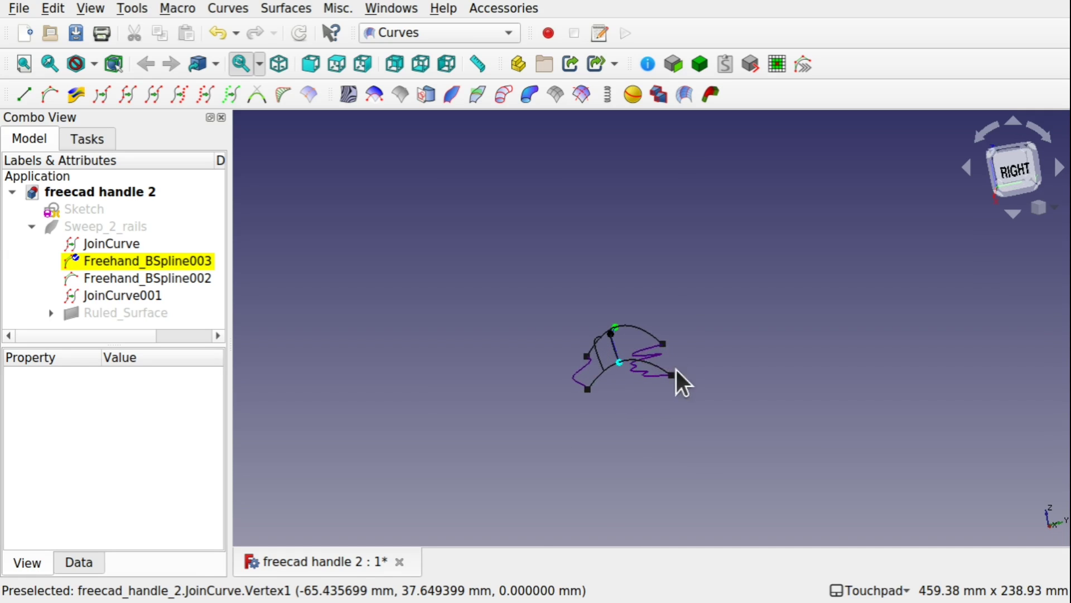
scroll(729, 396, up, 2)
scroll(729, 397, up, 1)
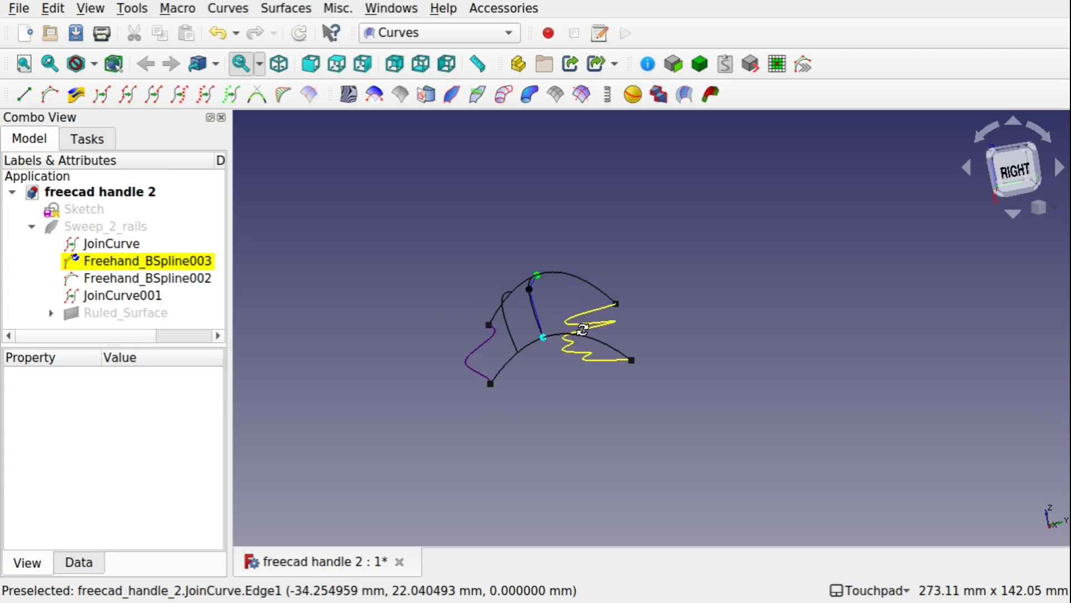
alt+drag(579, 319, 581, 387)
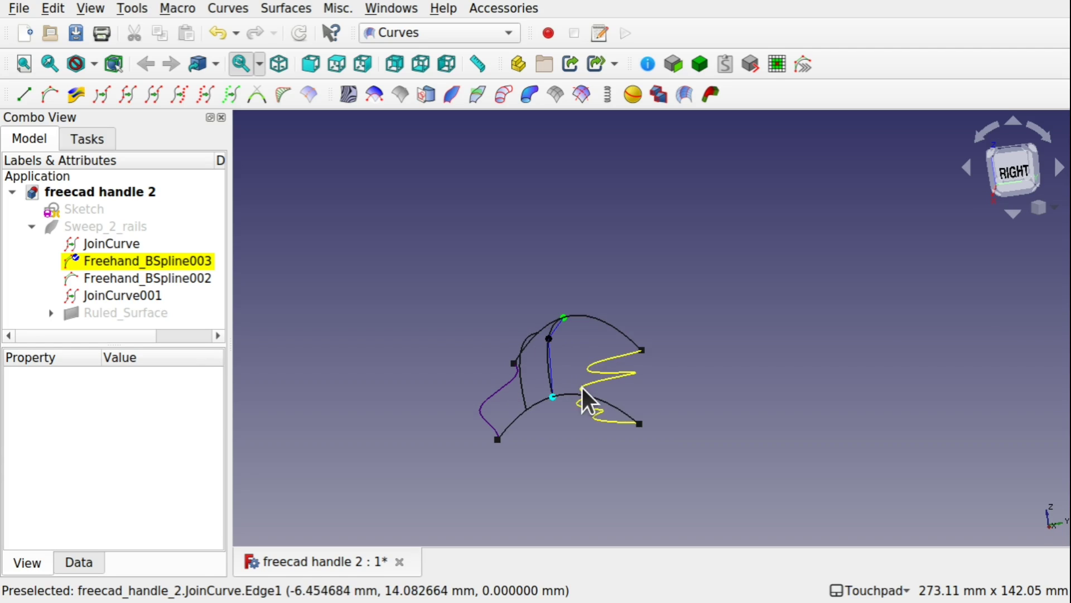
click(183, 263)
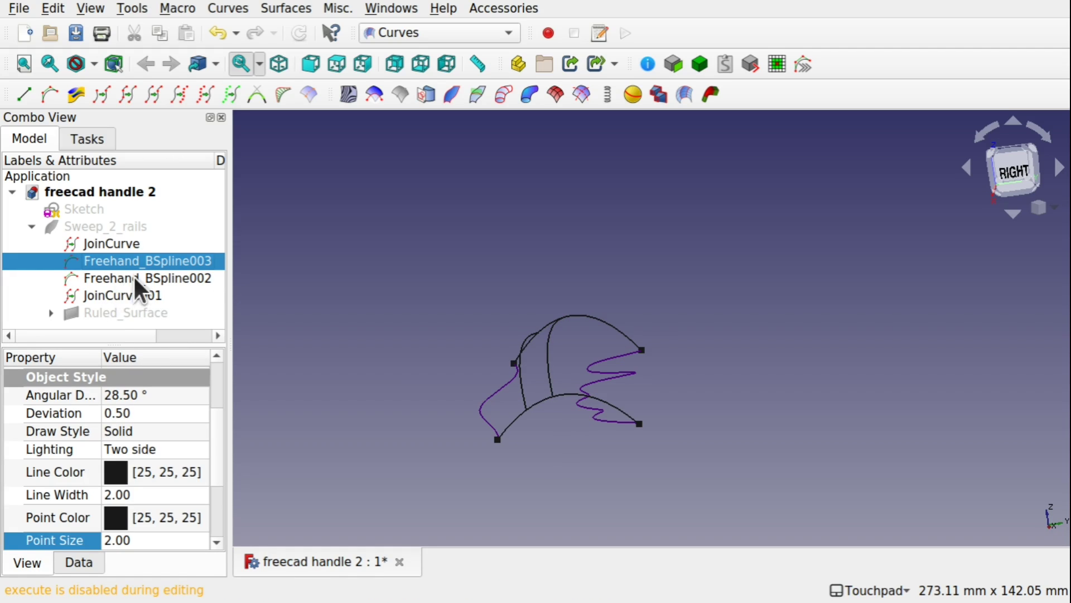
Edit the Freehand_BSpline end arc under Ruled_Surface, lowering its middle point to flatten the arch
click(51, 313)
scroll(217, 281, down, 2)
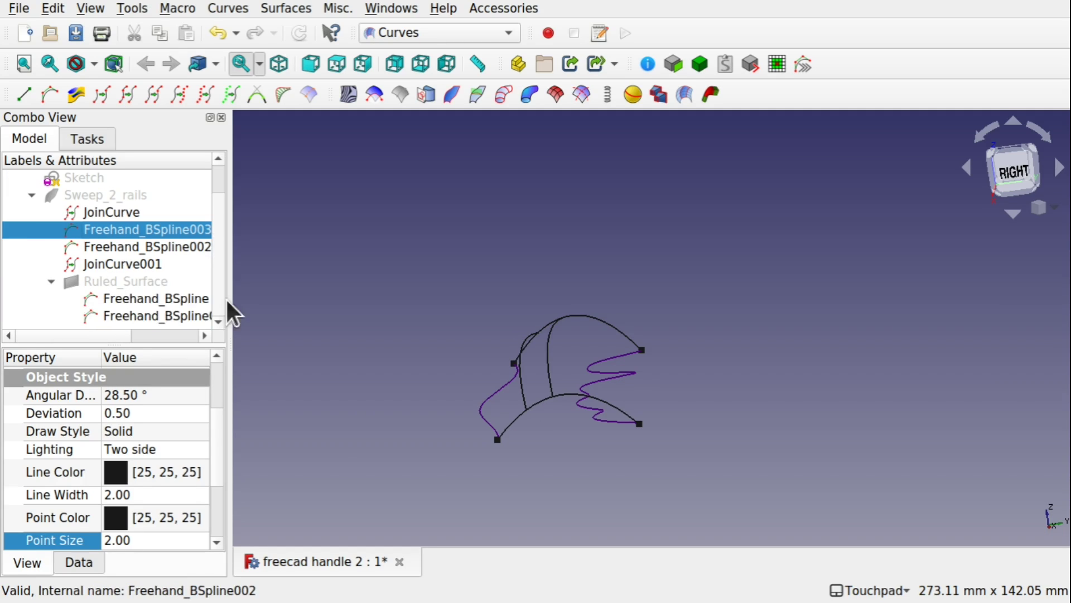
click(162, 298)
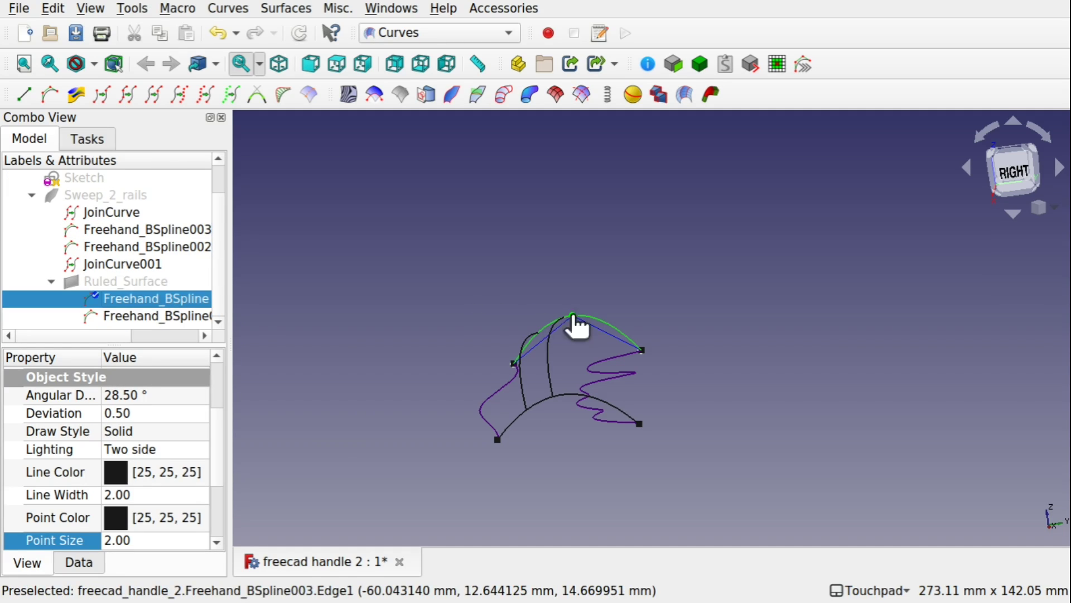
drag(573, 315, 574, 337)
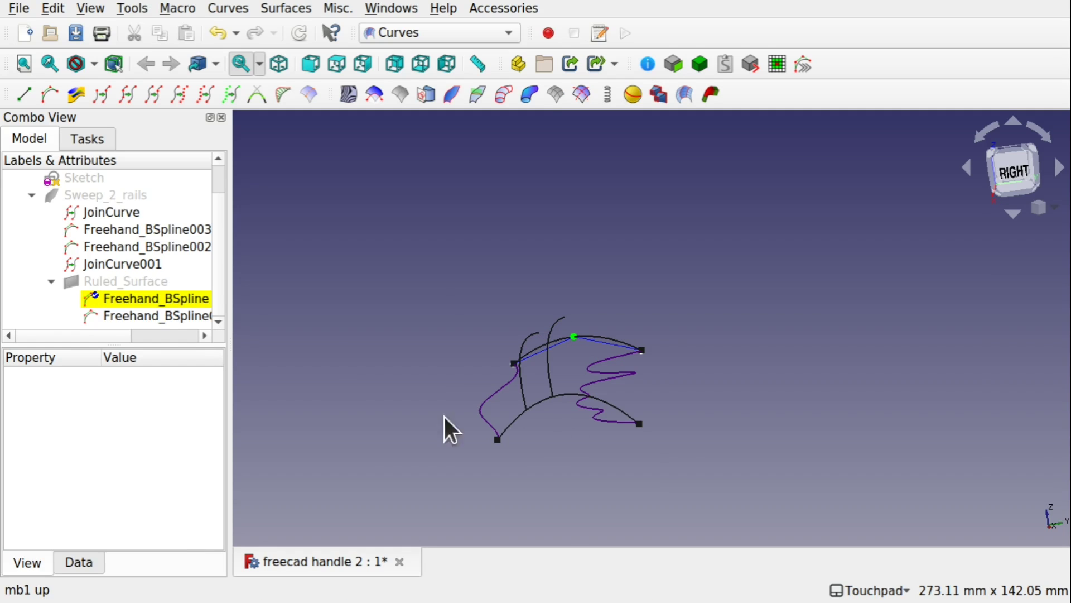
double_click(134, 298)
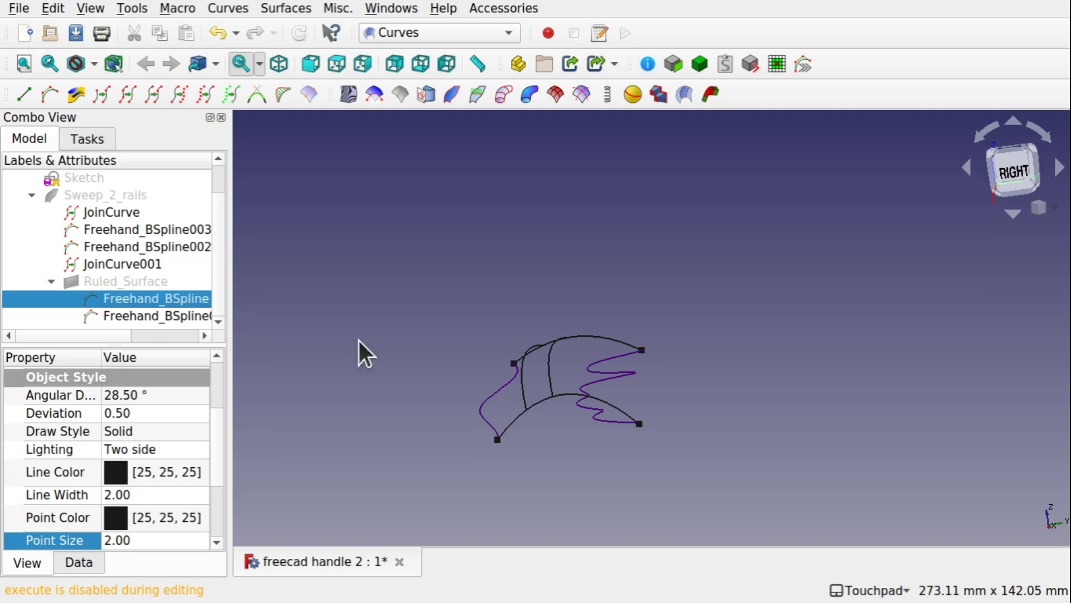
Lower the middle point of the opposite end arc, Freehand_BSpline001, to flatten it similarly
double_click(138, 314)
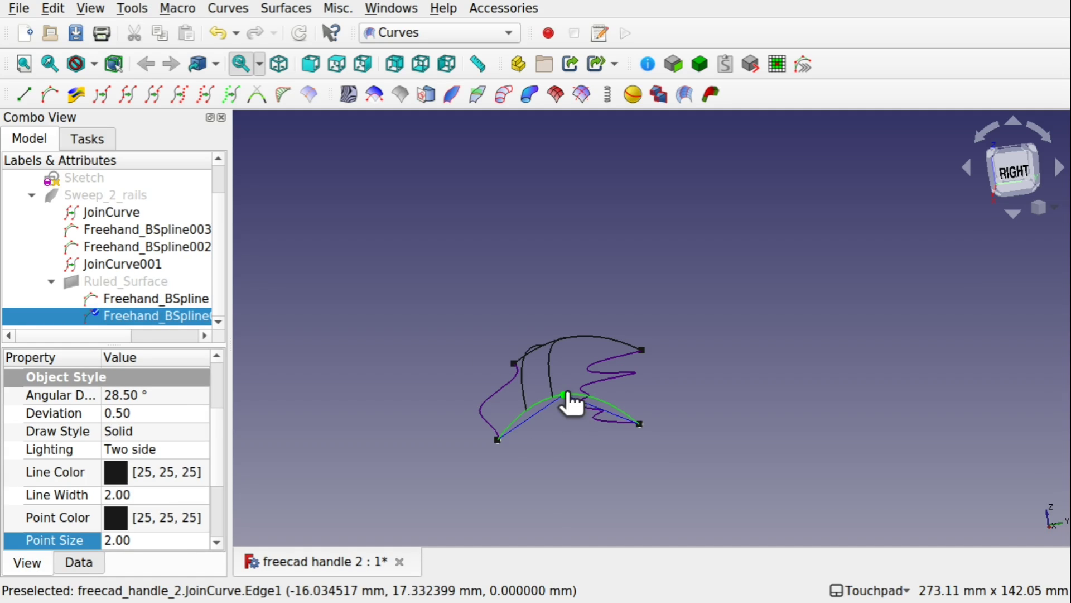
drag(564, 393, 567, 411)
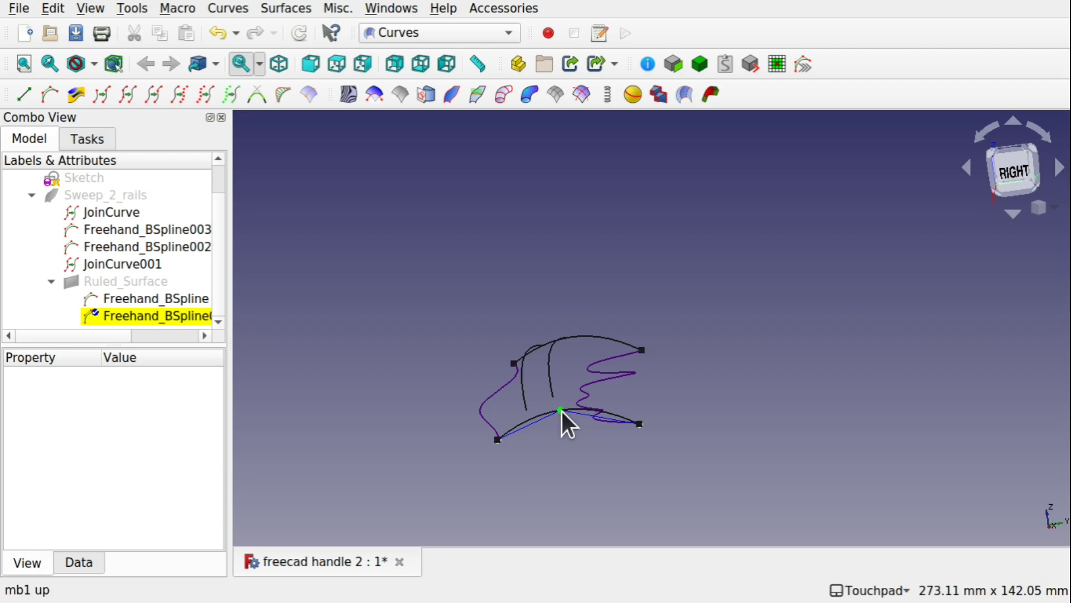
click(165, 308)
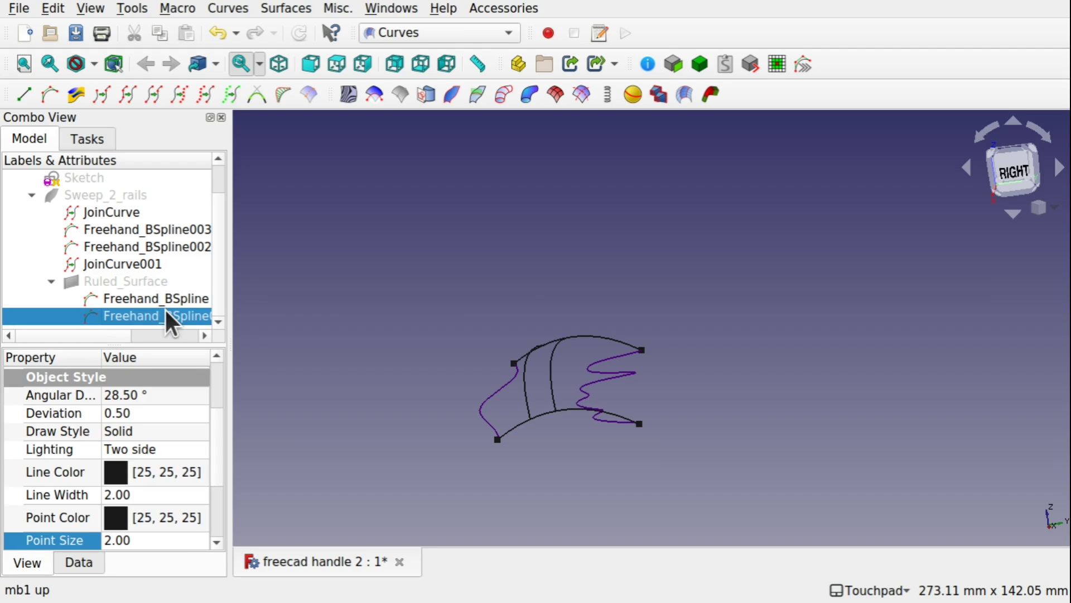
Show the Sweep_2_rails points again over the reshaped handle curves
alt+drag(558, 312, 601, 379)
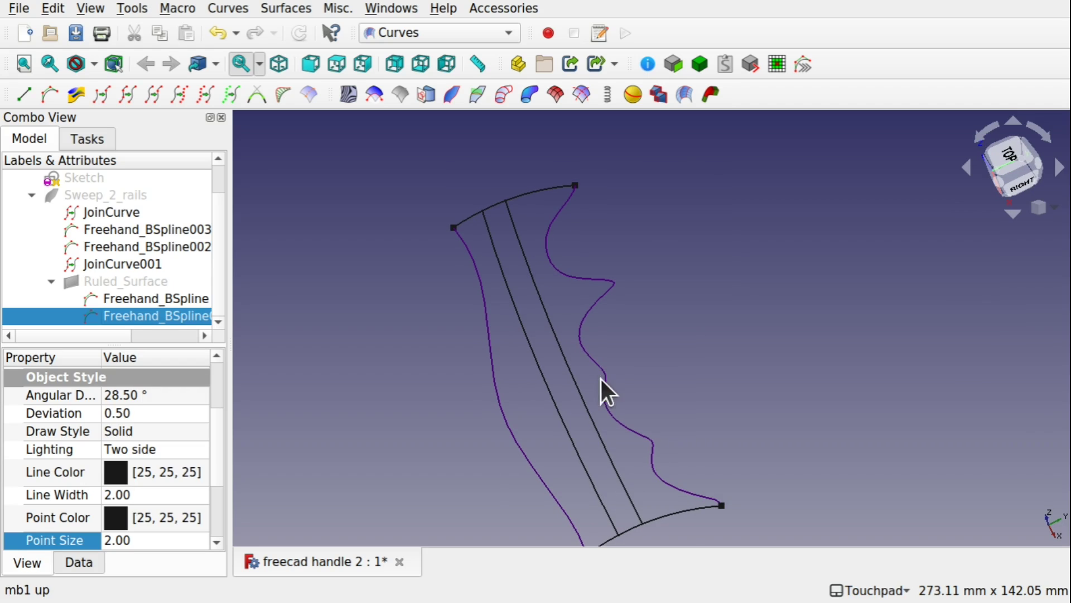
click(124, 198)
key(space)
alt+drag(554, 433, 526, 430)
scroll(526, 430, down, 3)
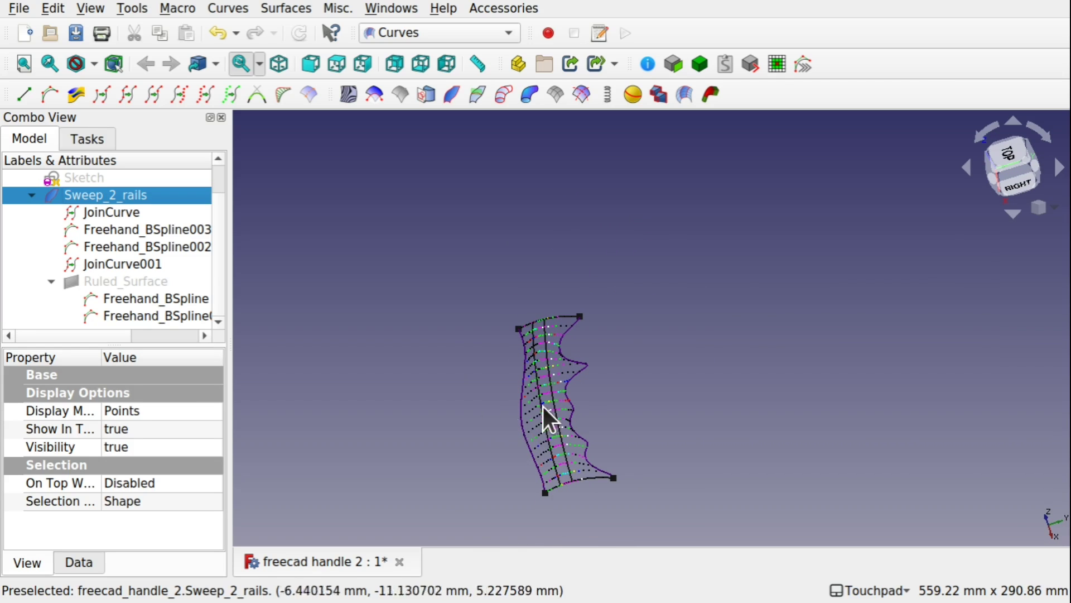
Create an approximated surface from the Sweep_2_rails points
alt+drag(598, 411, 572, 364)
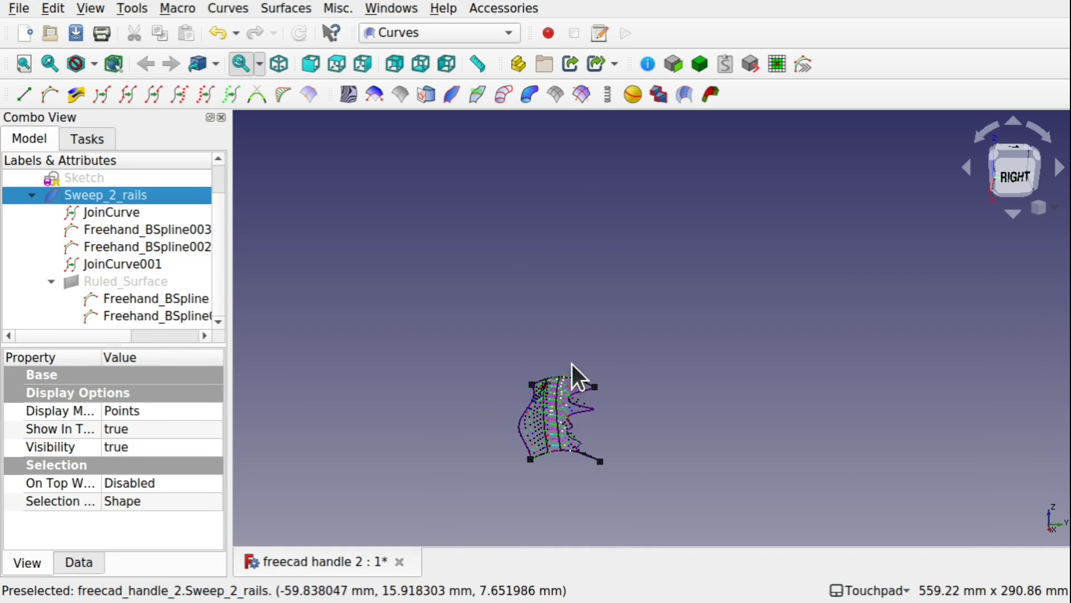
scroll(576, 442, up, 5)
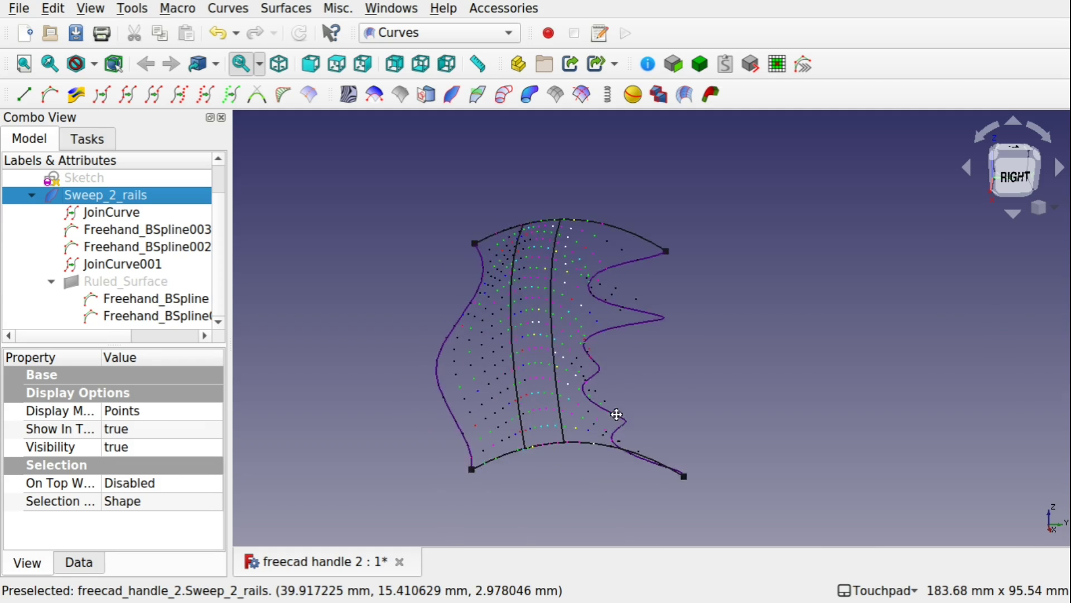
shift+drag(616, 414, 641, 423)
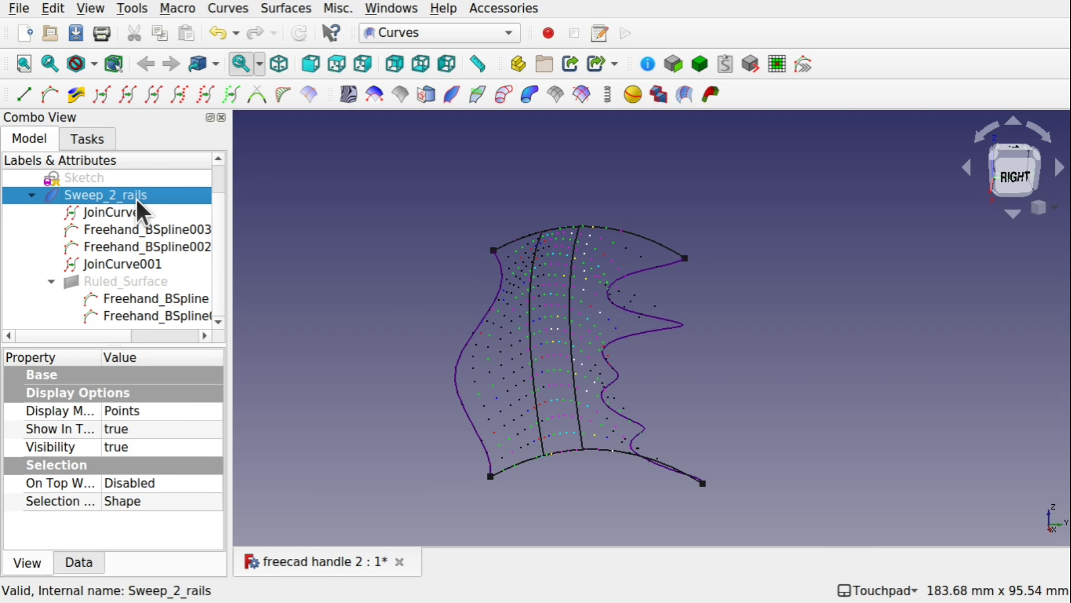
click(199, 96)
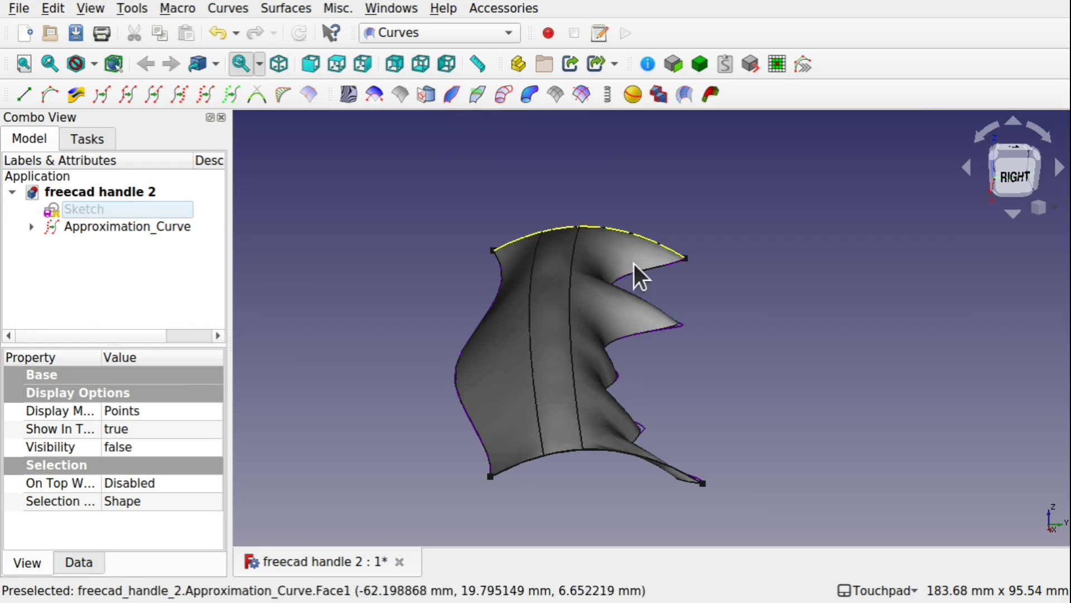
Examine how closely the approximated surface follows the finger-grip JoinCurve, especially at the handle's end corner, dismissing the disk space notification
alt+middle_drag(742, 323, 596, 435)
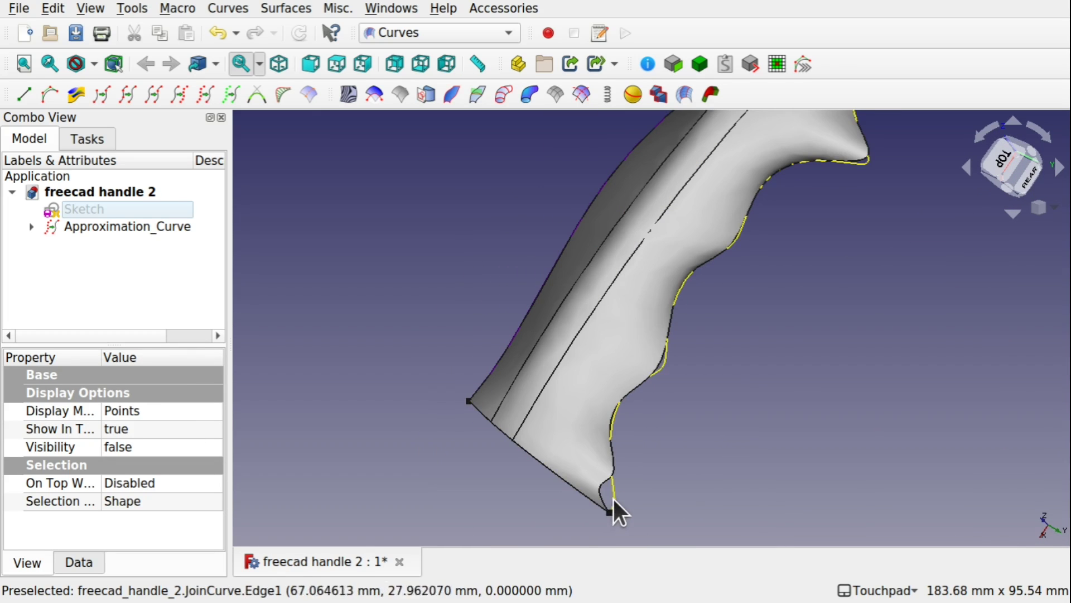
click(614, 497)
scroll(641, 505, up, 3)
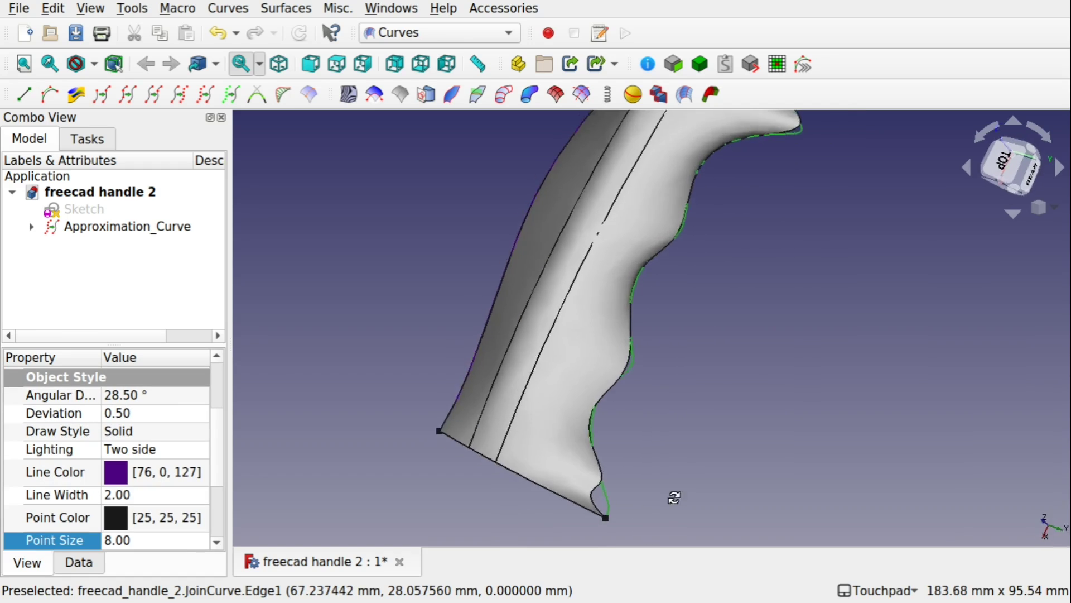
scroll(595, 486, up, 4)
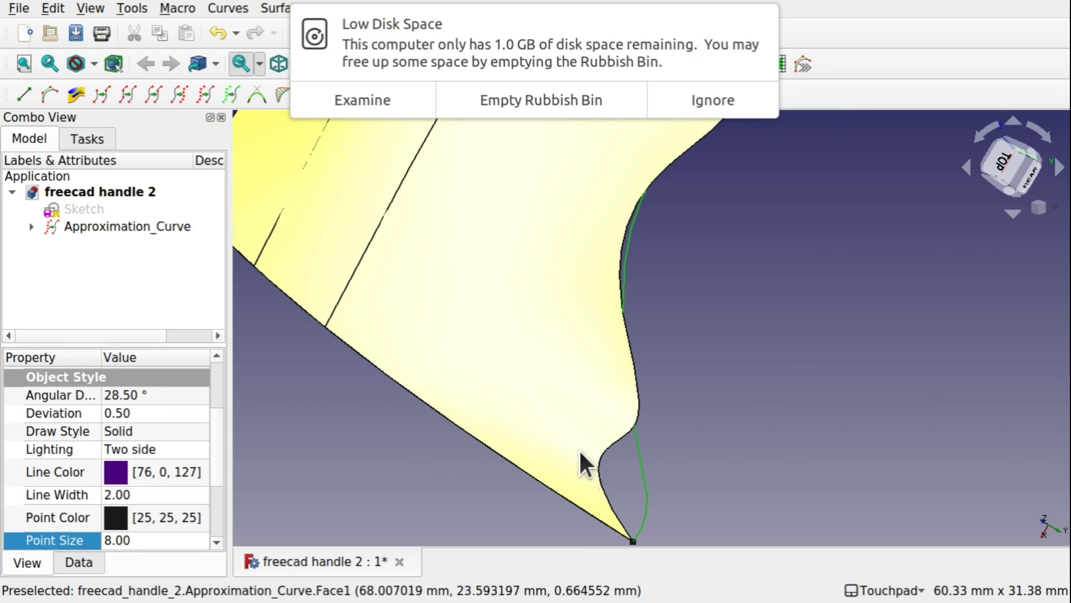
click(674, 92)
alt+middle_drag(647, 205, 703, 304)
scroll(653, 479, down, 5)
scroll(596, 488, down, 1)
scroll(595, 488, down, 4)
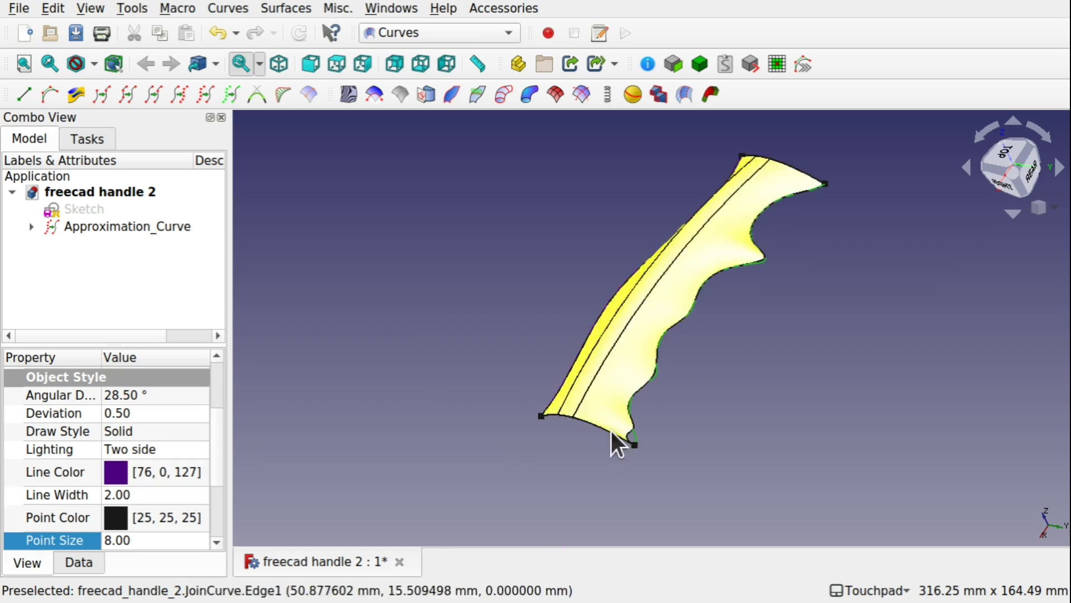
alt+middle_drag(610, 442, 751, 457)
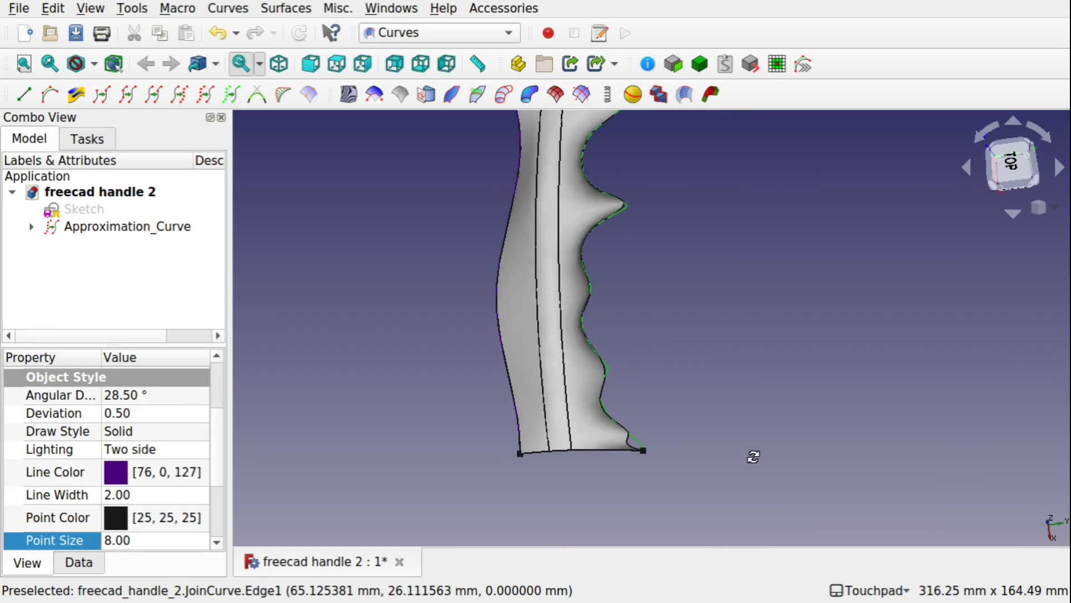
Set the Approximation_Curve surface's minimum degree to 1 and its maximum degree to 10
click(581, 423)
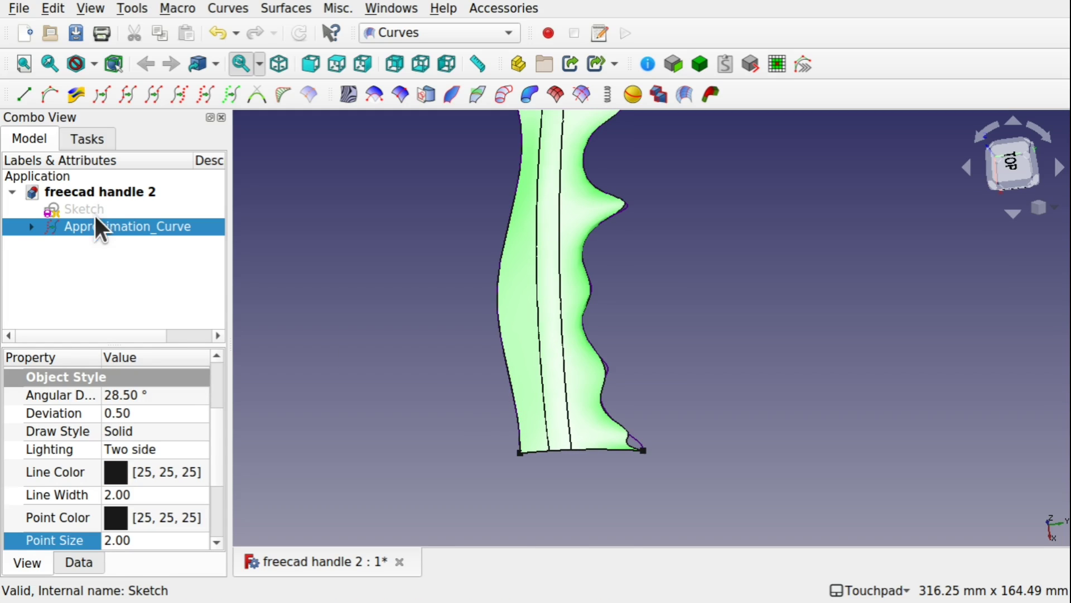
click(82, 560)
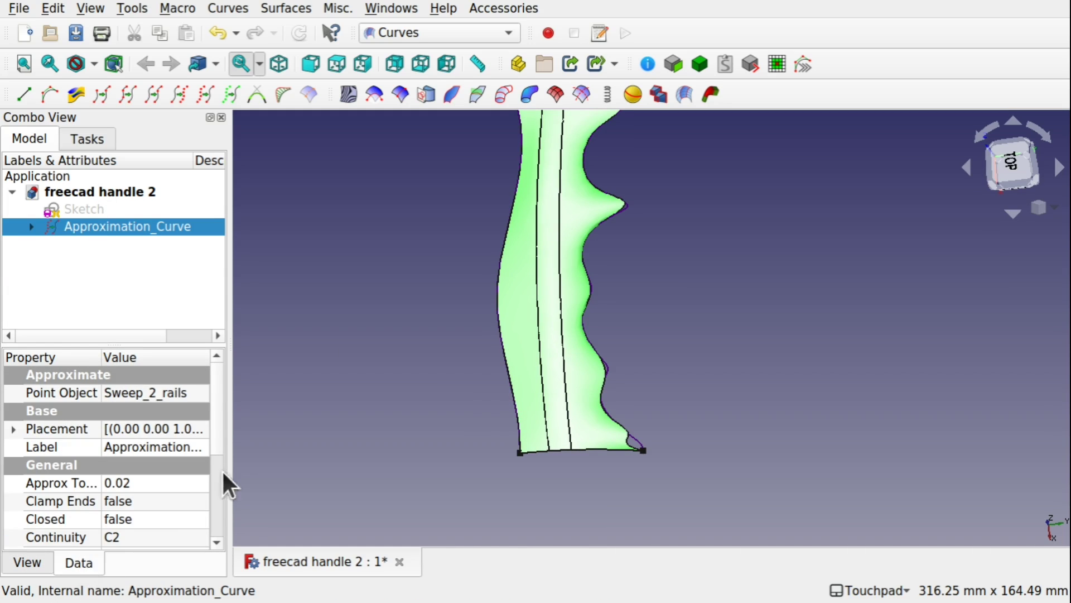
drag(218, 447, 220, 549)
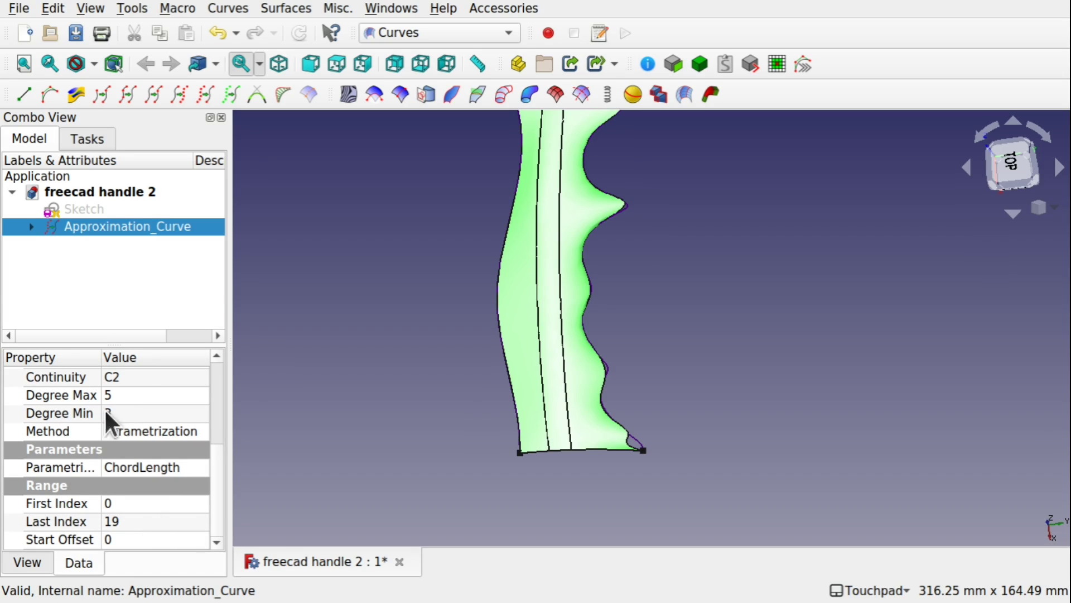
click(129, 414)
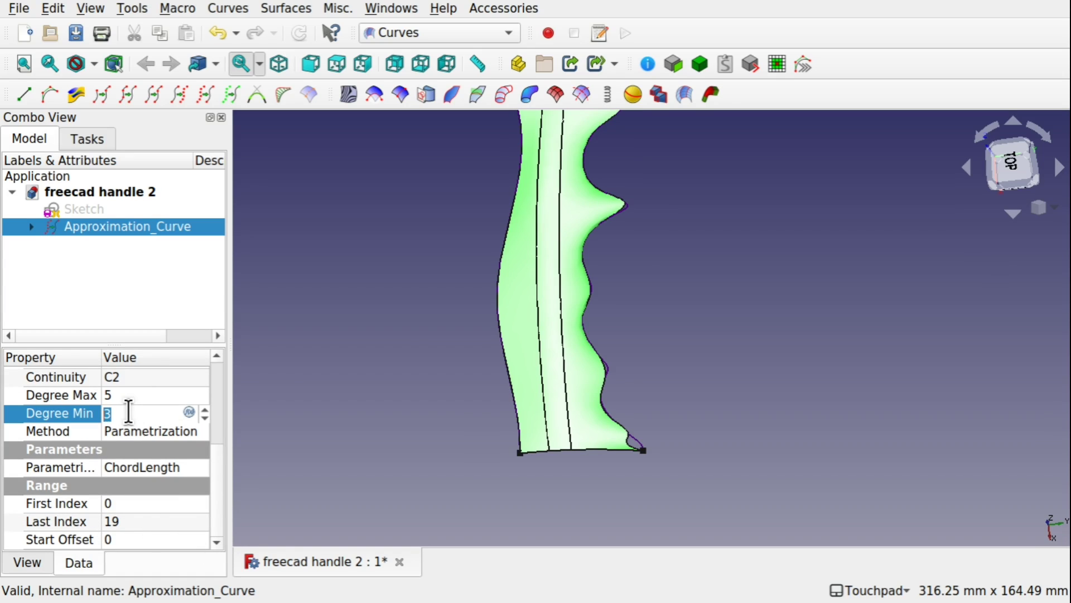
click(139, 396)
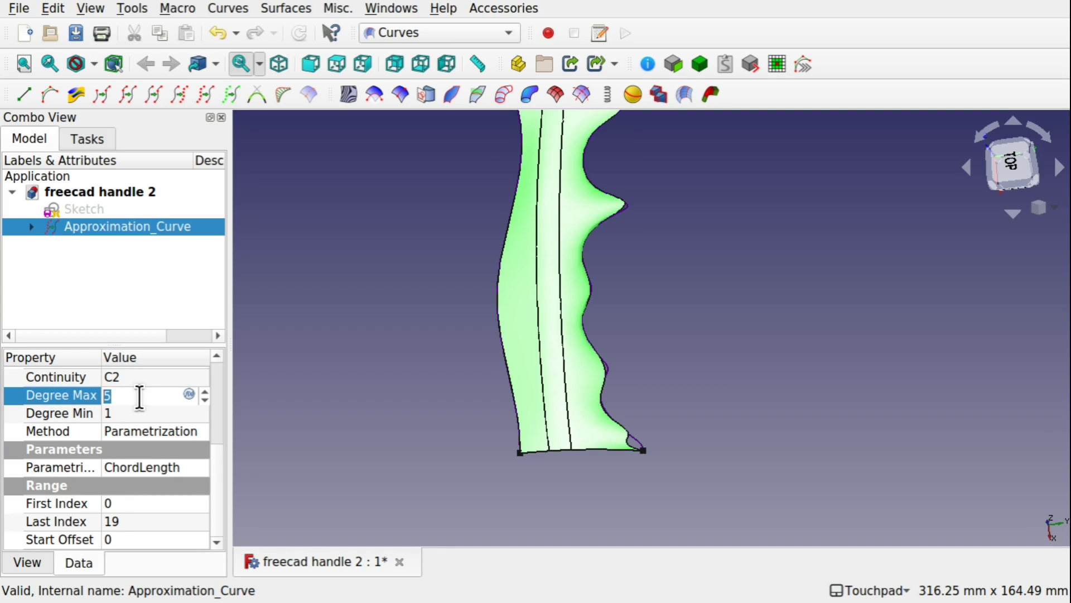
click(148, 413)
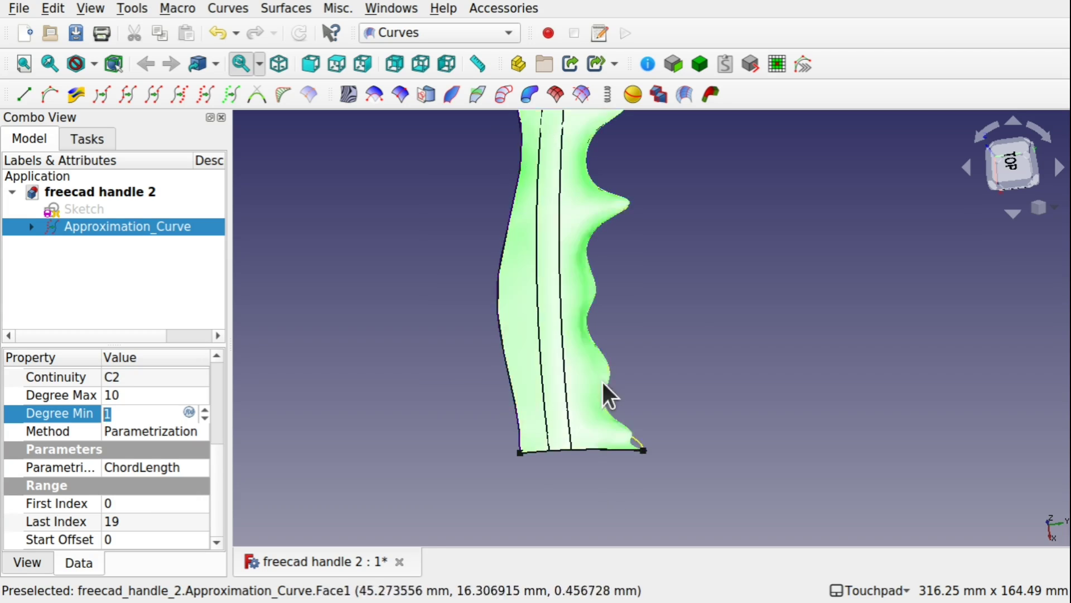
Examine how closely the recomputed surface follows the finger-grip edge and the handle's ends
shift+drag(665, 412, 596, 292)
scroll(660, 439, up, 5)
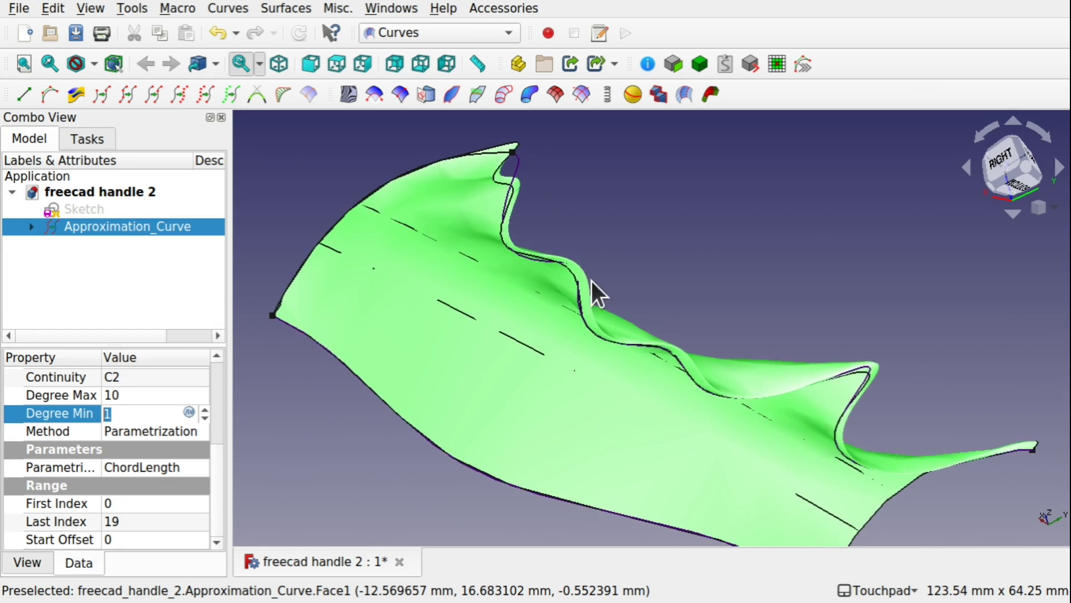
scroll(588, 335, up, 4)
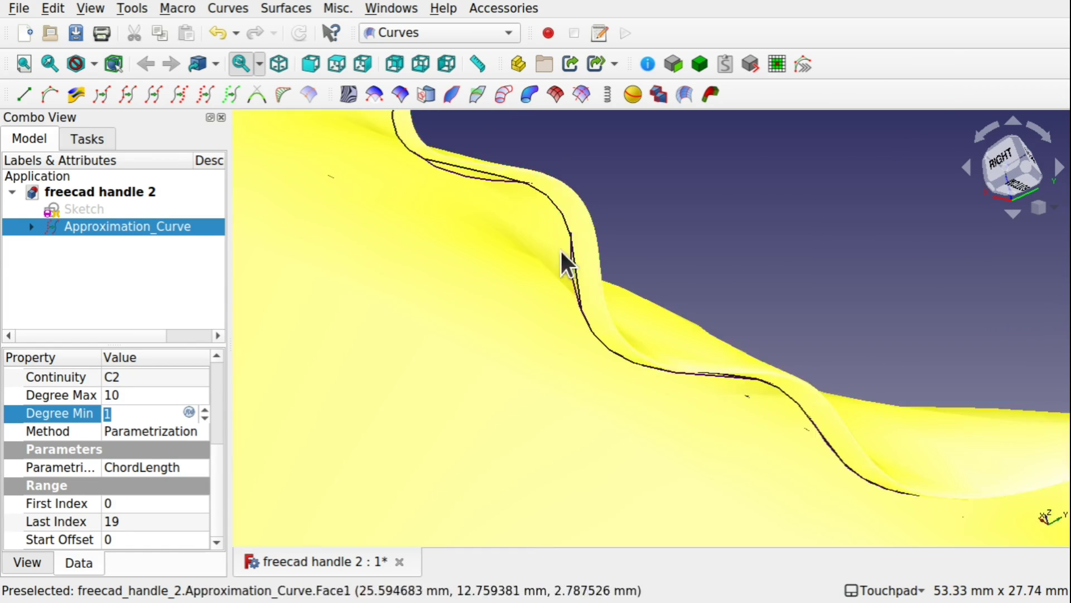
alt+drag(567, 259, 777, 317)
scroll(620, 315, down, 5)
click(778, 354)
alt+drag(777, 354, 698, 231)
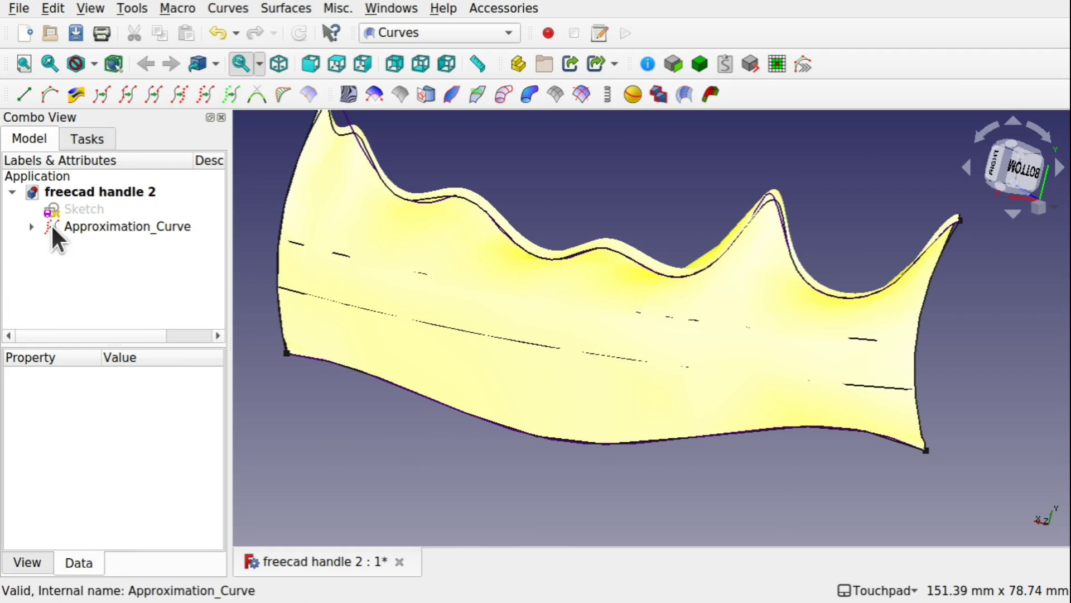
Set the Approximation_Curve surface's minimum degree to 3 and its maximum degree to 4
click(70, 226)
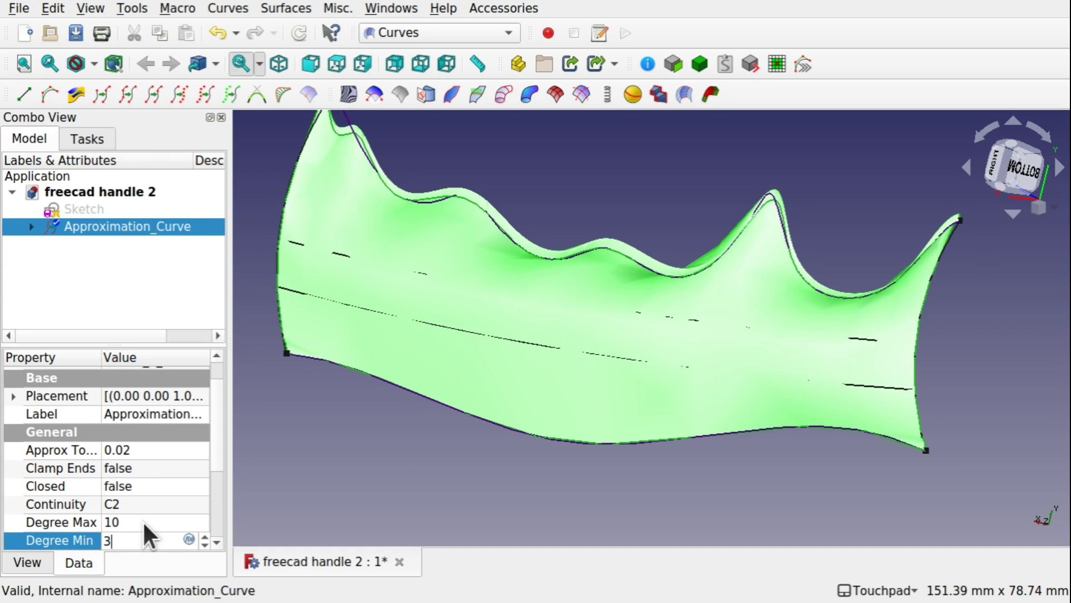
click(144, 522)
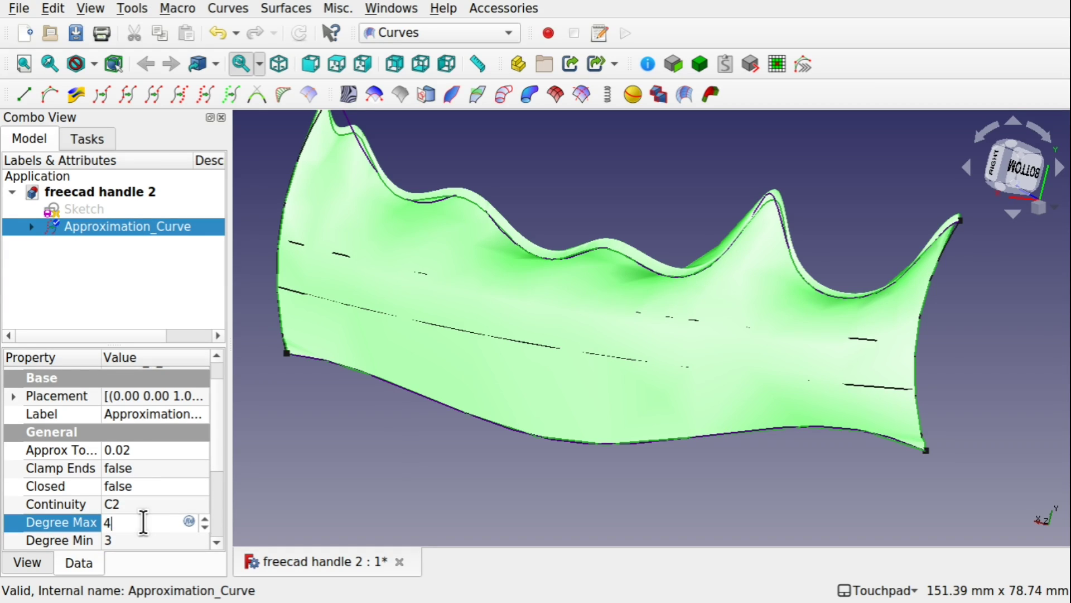
click(426, 473)
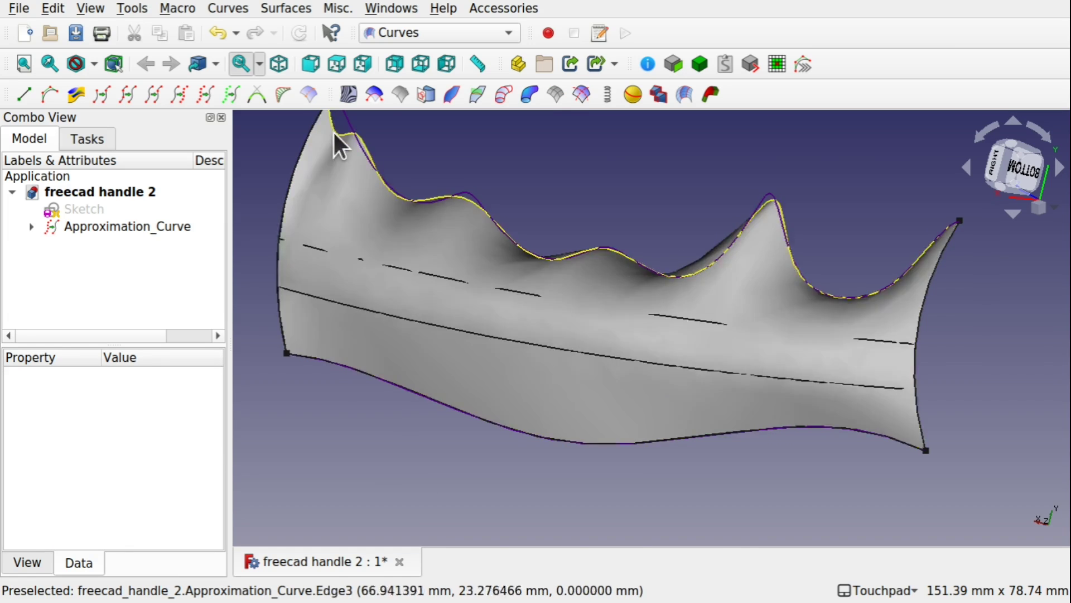
Switch to the Part workbench and mirror Approximation_Curve across the XY plane with the base point at 0, 0, 0 mm
middle_drag(591, 142, 834, 422)
middle_drag(626, 383, 803, 385)
mouse_move(685, 471)
middle_down()
mouse_move(744, 423)
mouse_move(731, 392)
mouse_move(766, 355)
middle_up()
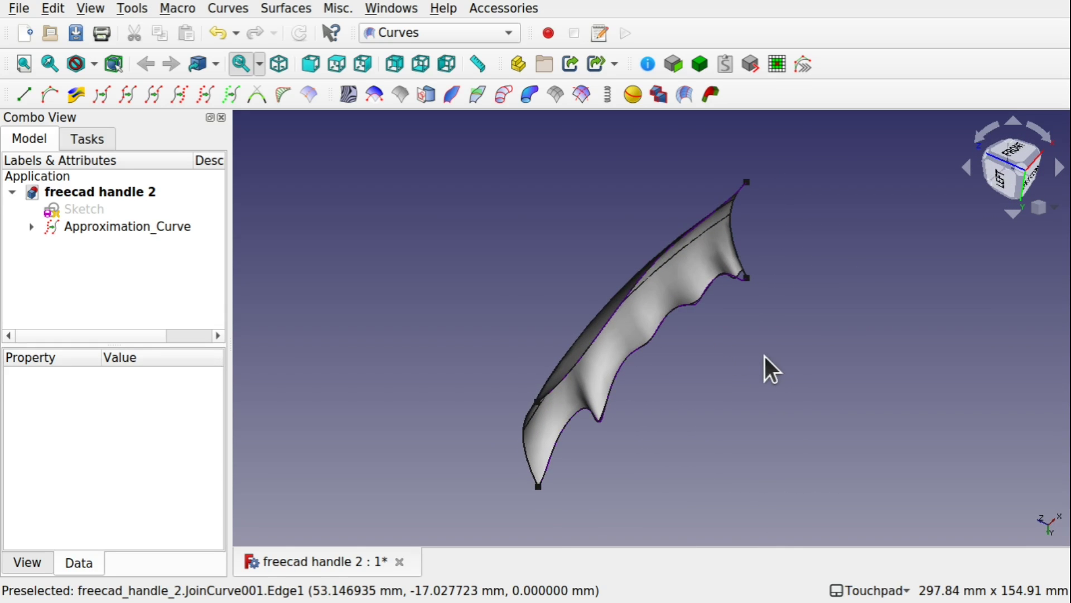
click(424, 31)
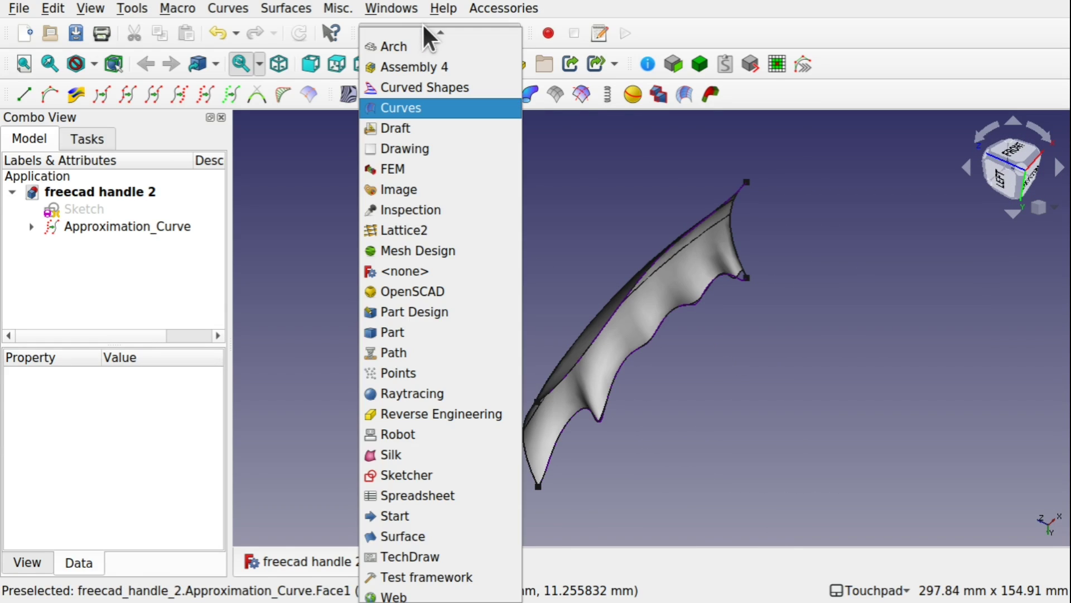
click(416, 327)
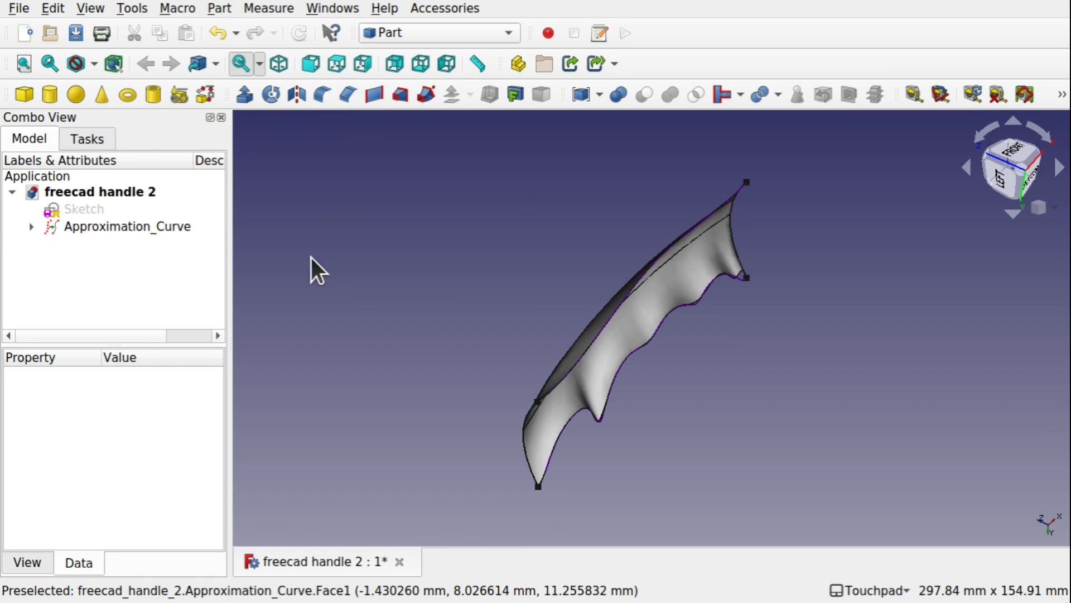
click(126, 224)
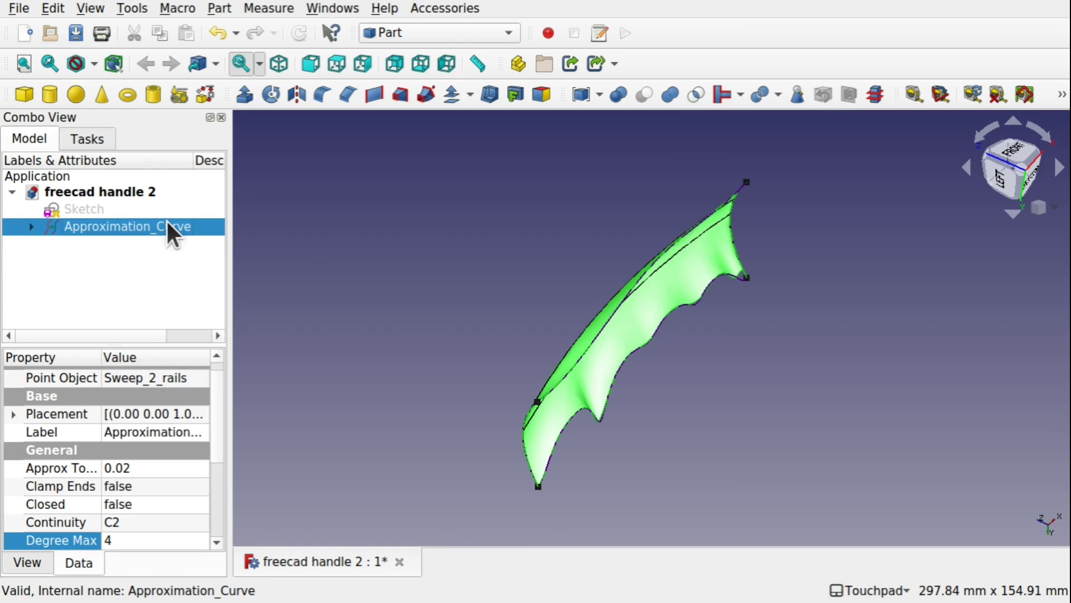
click(221, 8)
click(277, 498)
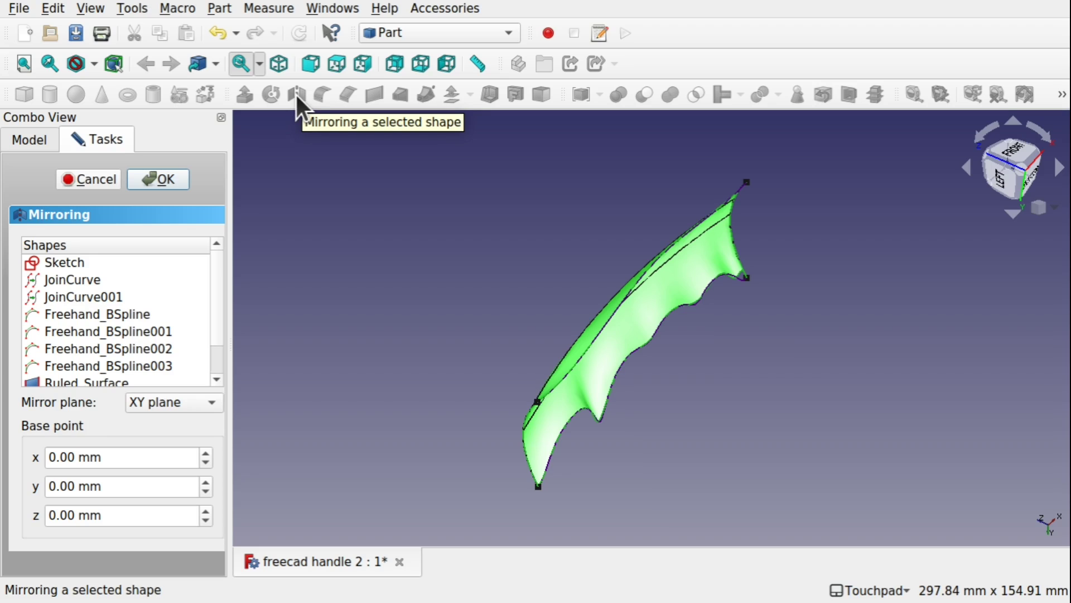
scroll(215, 363, down, 1)
click(215, 360)
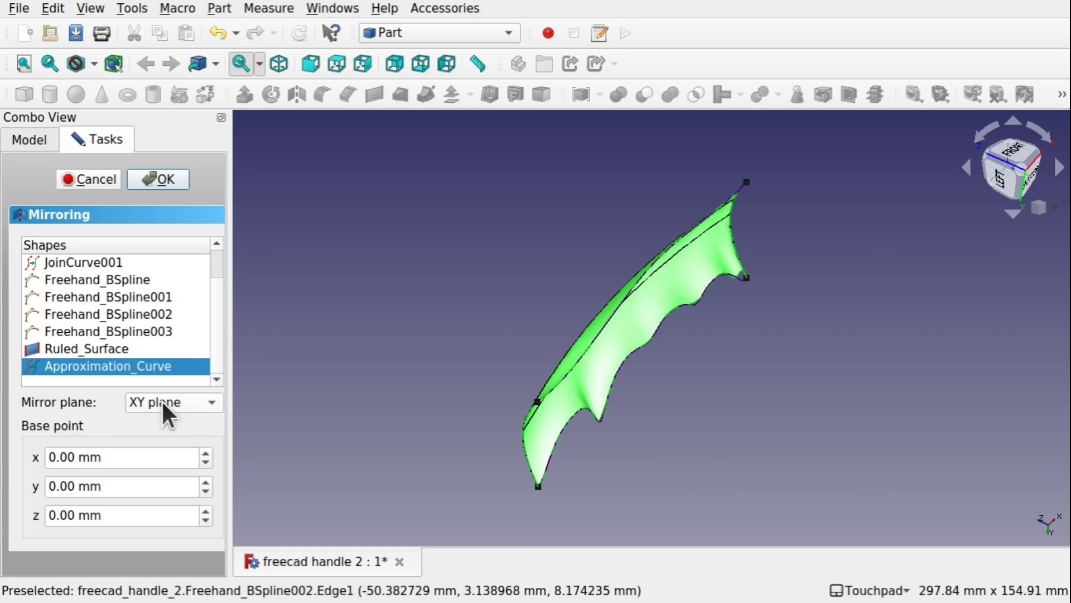
click(161, 177)
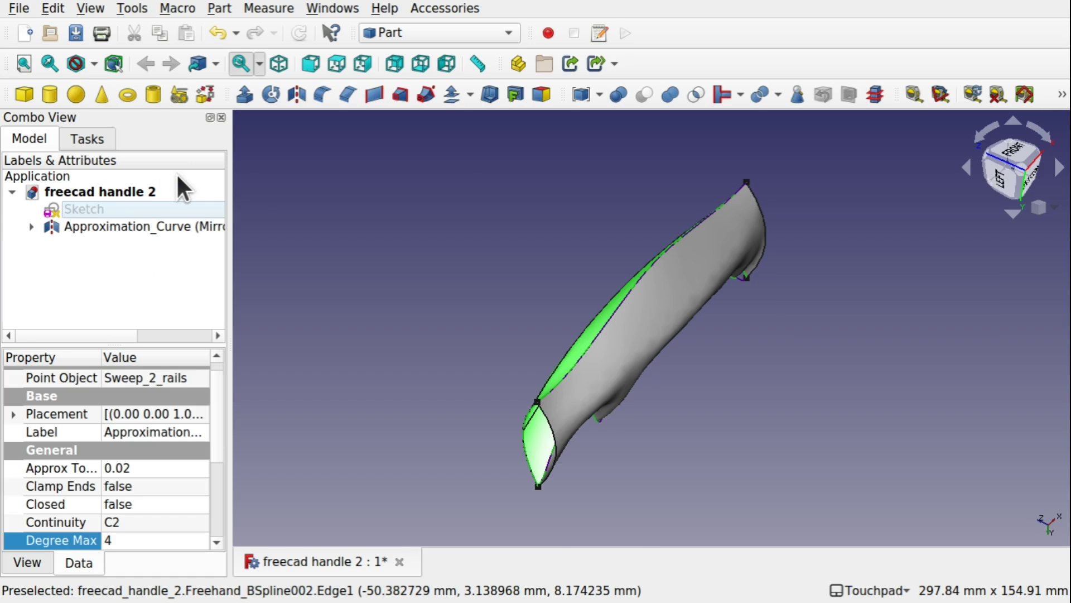
Edit the mirrored surface's mirror plane and shift it away from the original half, leaving a gap between the two handle halves
middle_drag(663, 320, 648, 280)
click(647, 280)
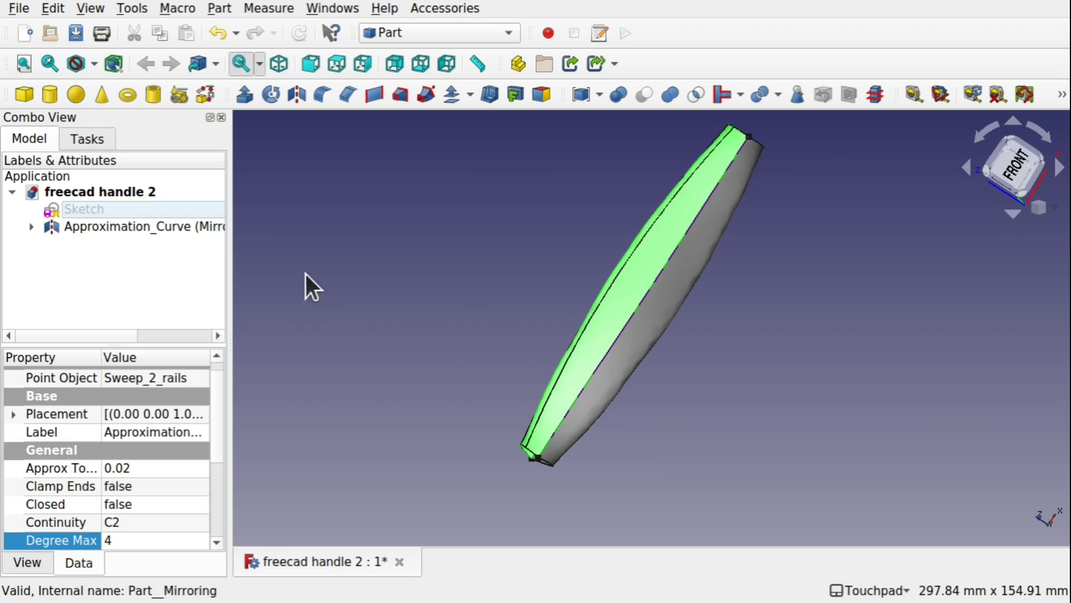
middle_drag(558, 279, 629, 227)
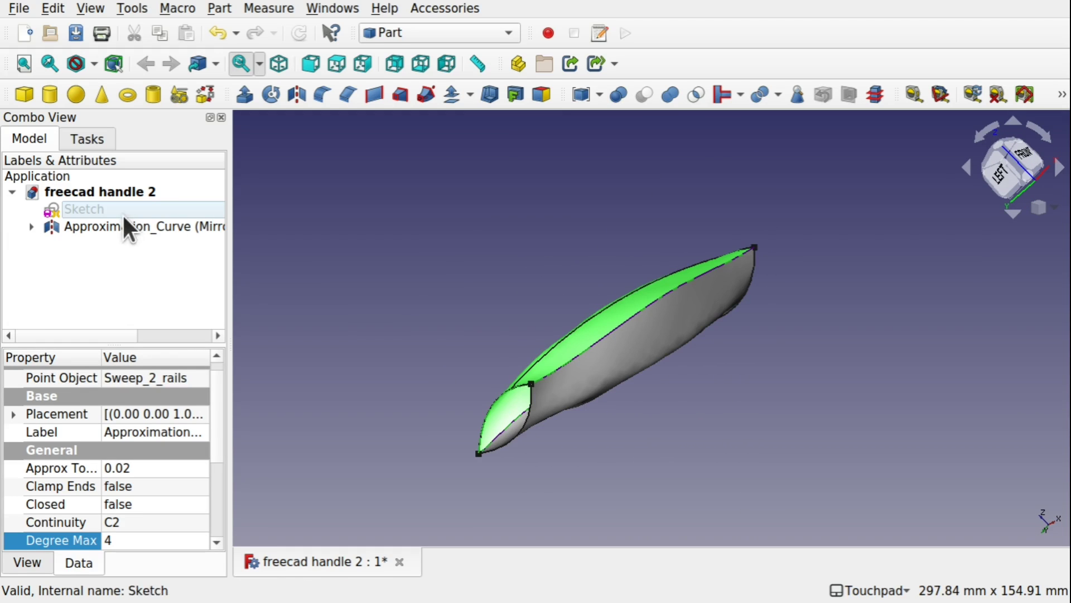
click(105, 225)
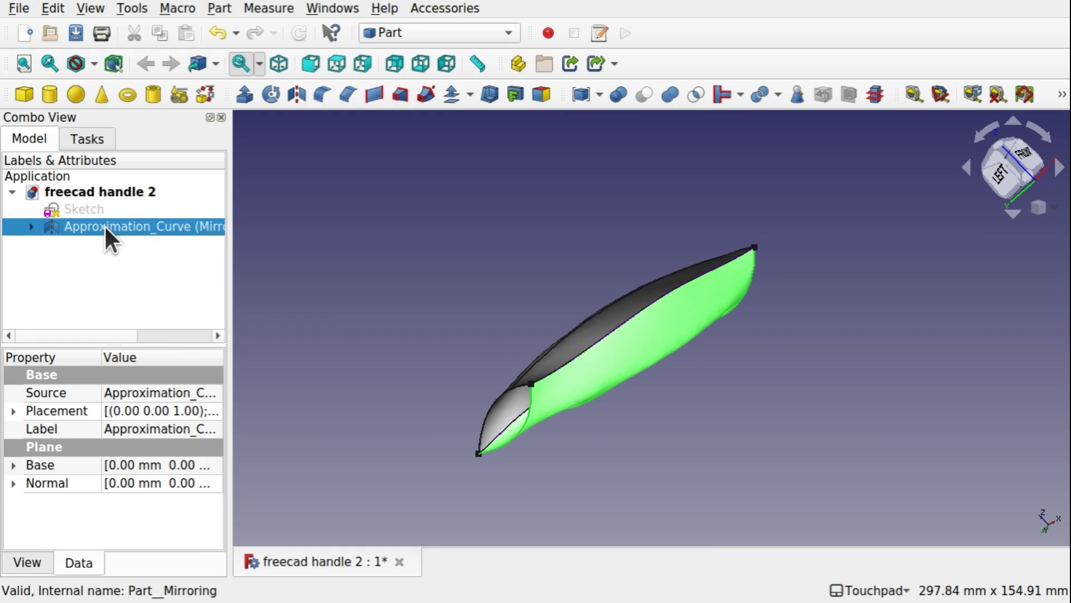
double_click(143, 232)
middle_drag(721, 326, 637, 308)
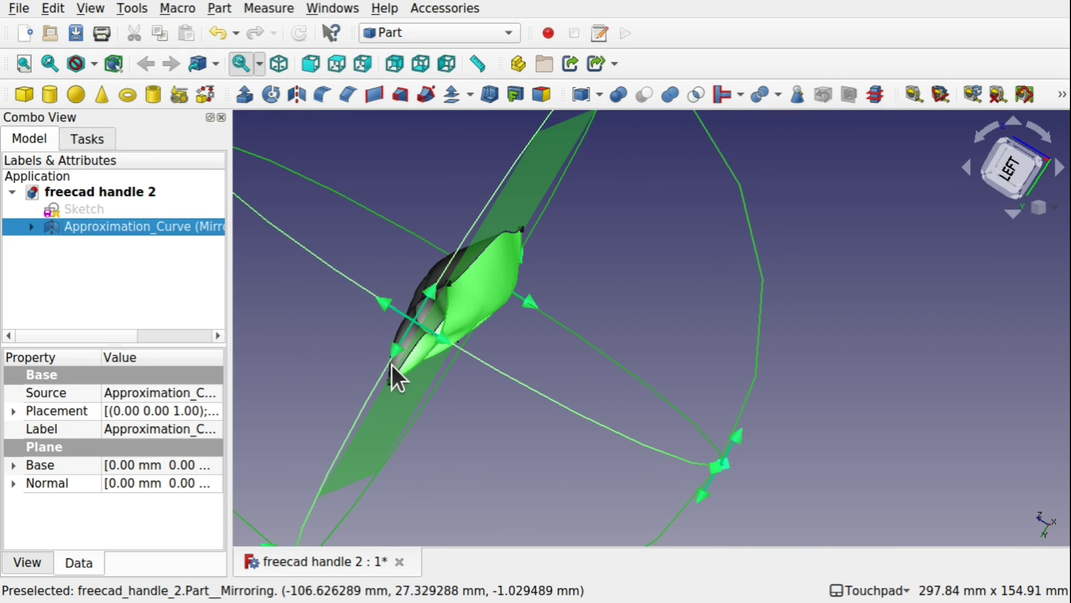
mouse_move(448, 349)
mouse_down()
mouse_move(471, 359)
mouse_move(462, 354)
mouse_up()
middle_drag(485, 323, 676, 273)
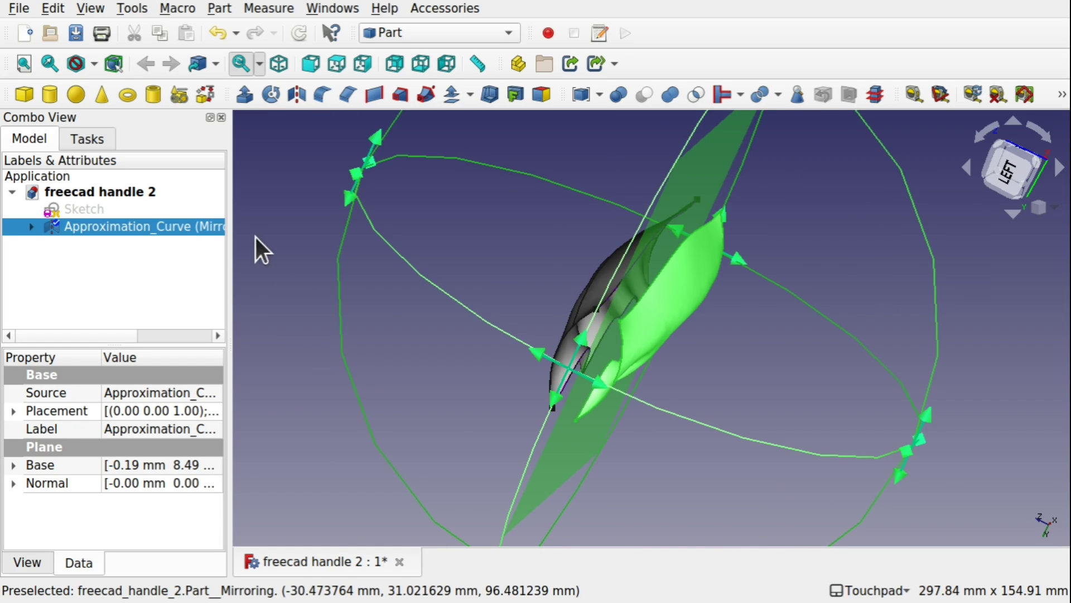
middle_drag(677, 330, 662, 395)
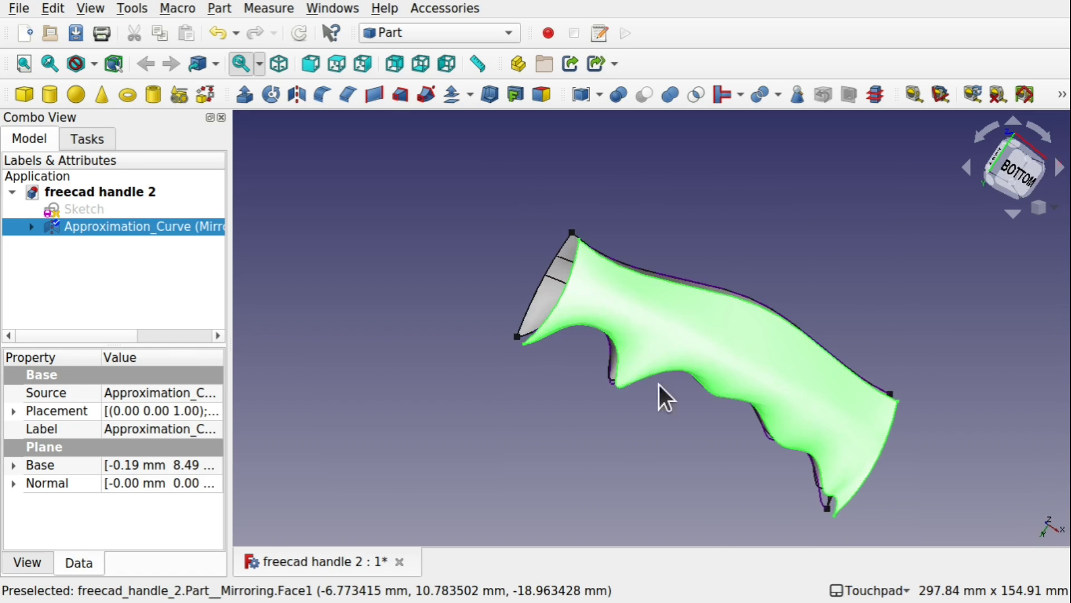
Switch to the Curves workbench and select the original handle surface's face beside the gap
click(404, 37)
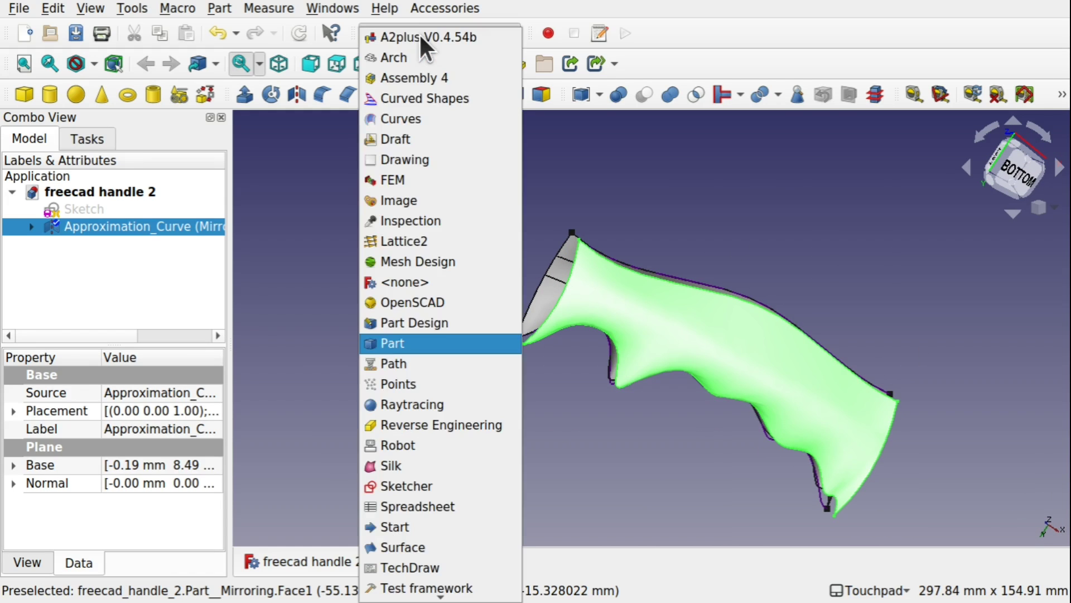
click(411, 117)
middle_drag(694, 223, 697, 313)
shift+middle_drag(612, 417, 591, 439)
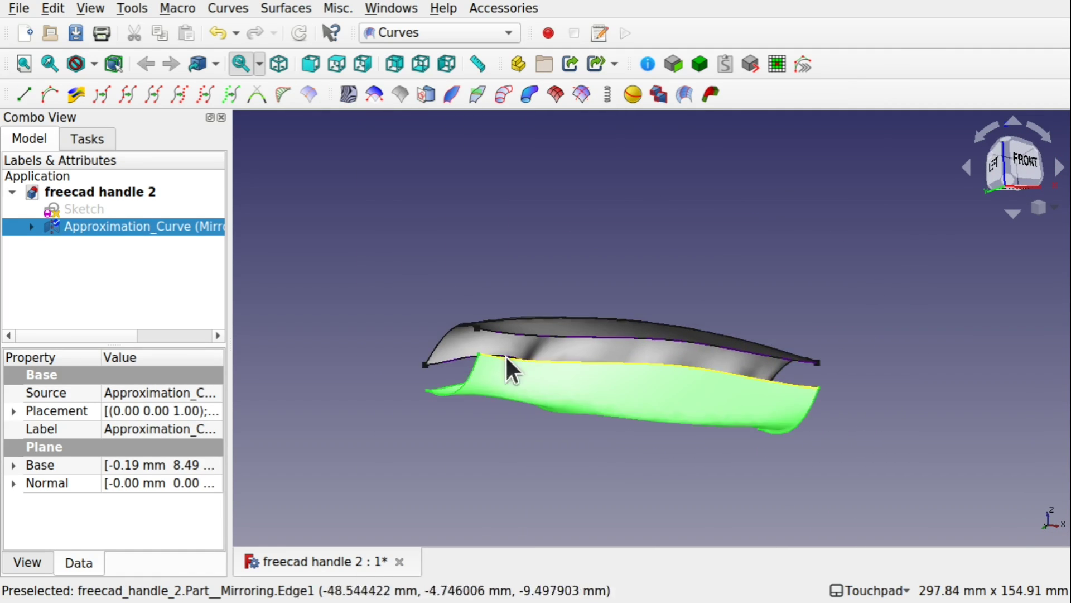
alt+middle_drag(690, 389, 586, 416)
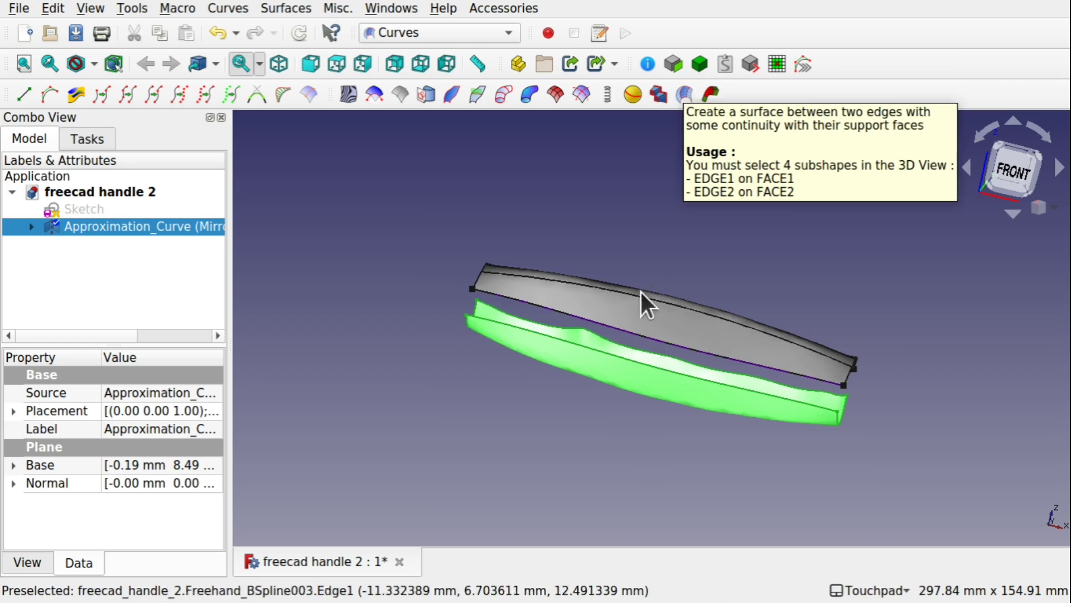
click(644, 317)
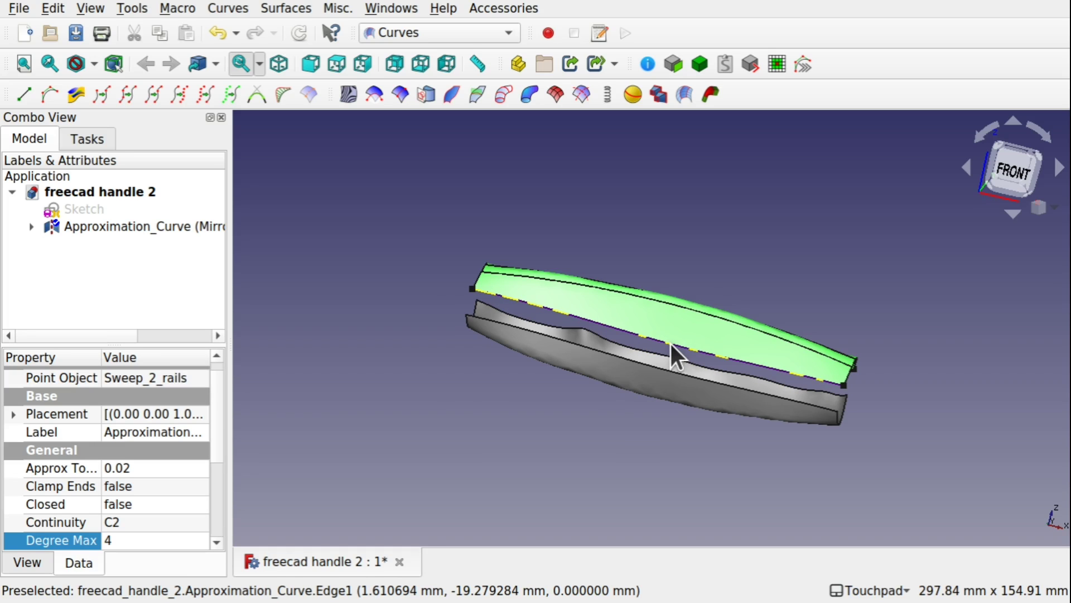
scroll(671, 343, up, 5)
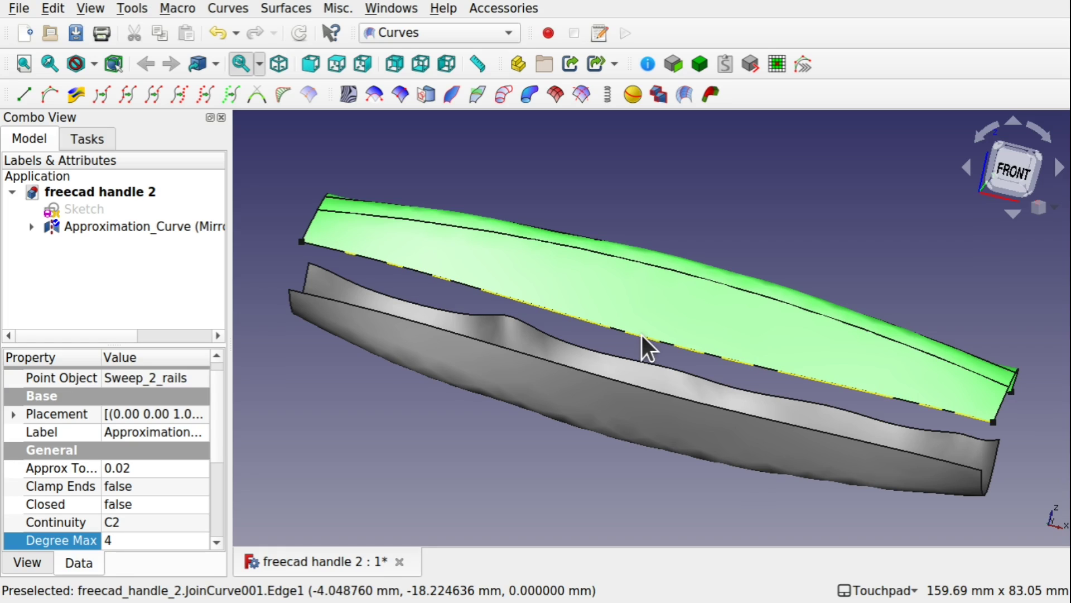
Hide JoinCurve, Freehand_BSpline003, Freehand_BSpline002 and JoinCurve001 under Sweep_2_rails, leaving only the two handle surfaces visible
click(32, 226)
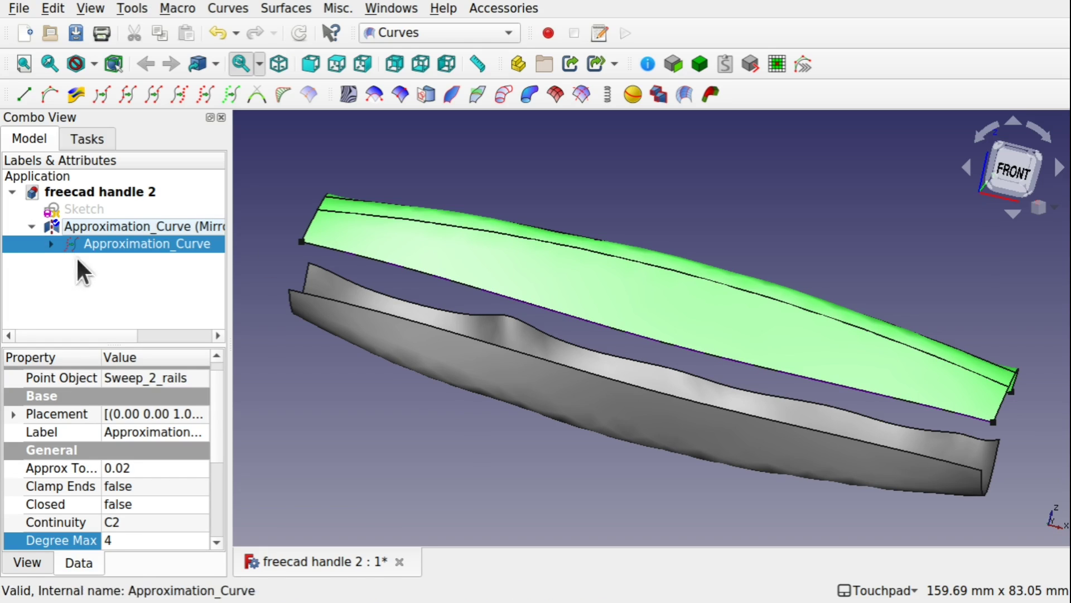
click(47, 245)
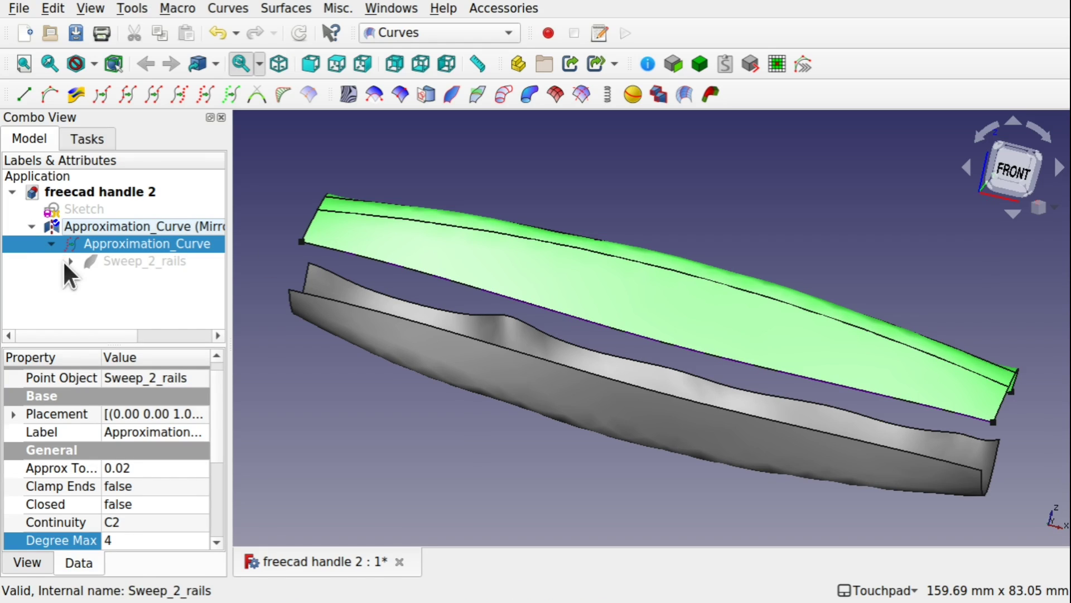
click(66, 261)
click(148, 277)
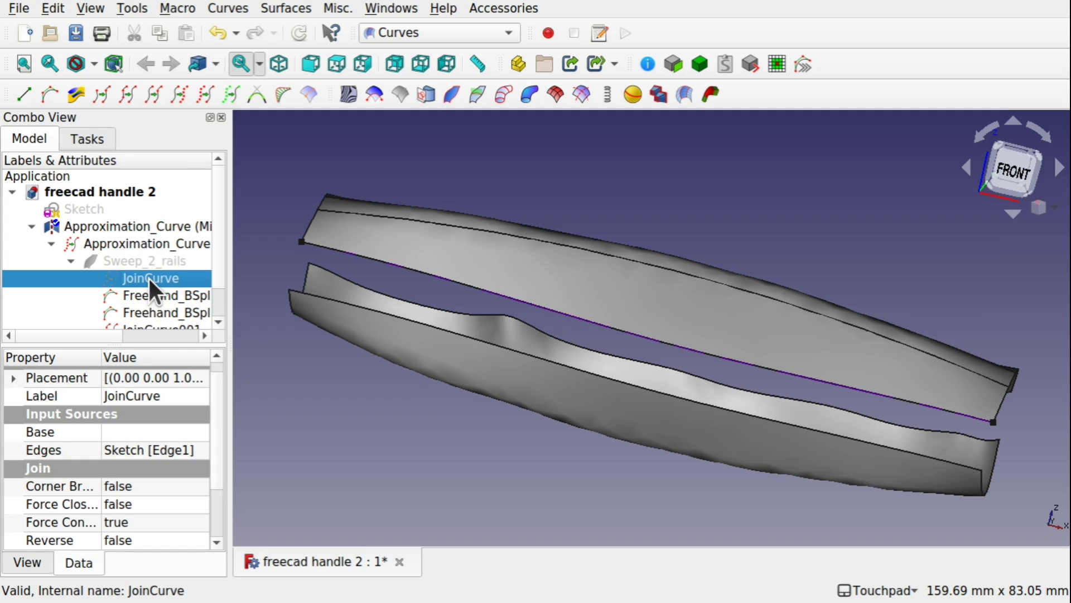
click(156, 295)
drag(228, 282, 314, 285)
scroll(300, 220, down, 1)
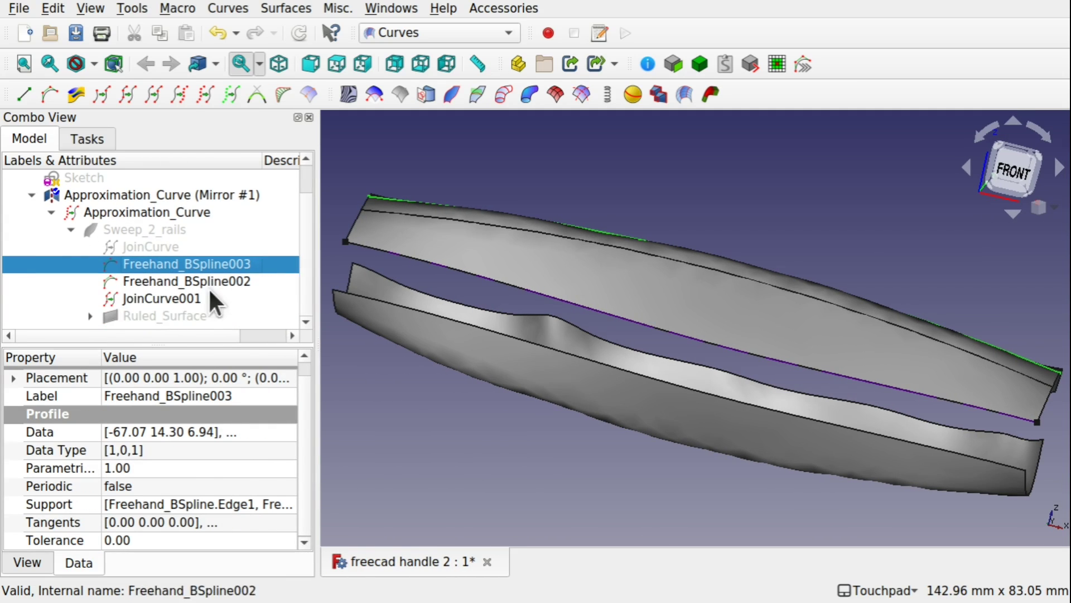
shift+click(190, 300)
key(space)
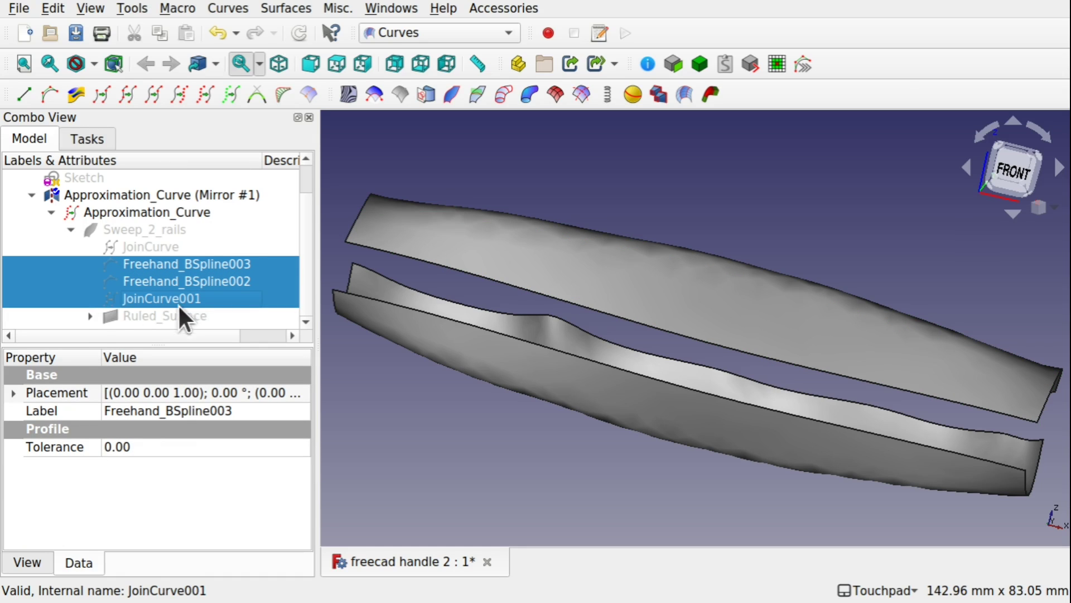
Hide Freehand_BSpline and Freehand_BSpline001 under Ruled_Surface
click(91, 316)
scroll(306, 279, down, 2)
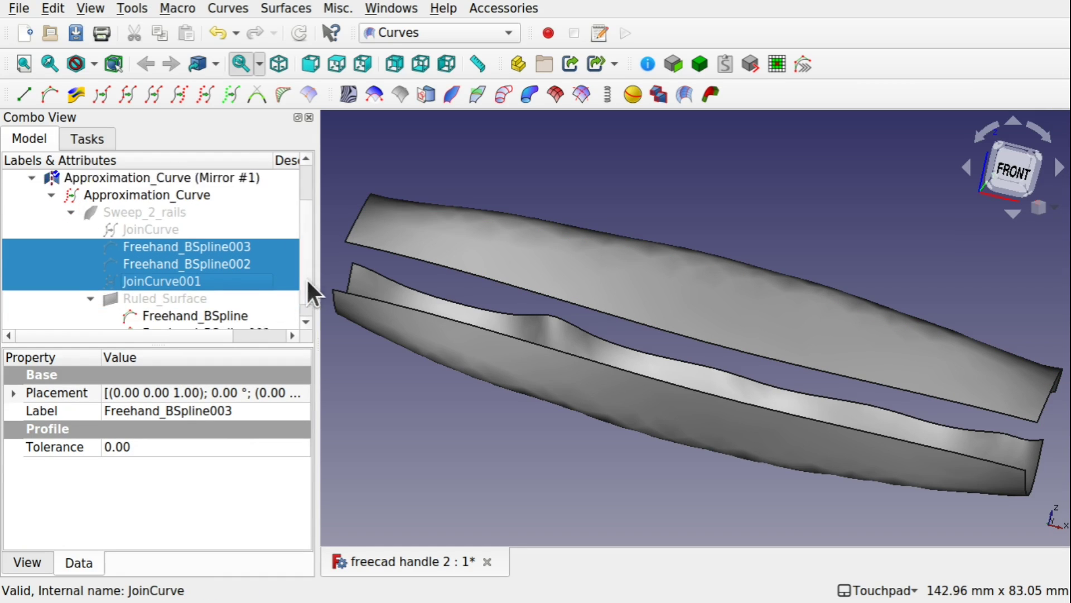
click(234, 299)
shift+click(258, 314)
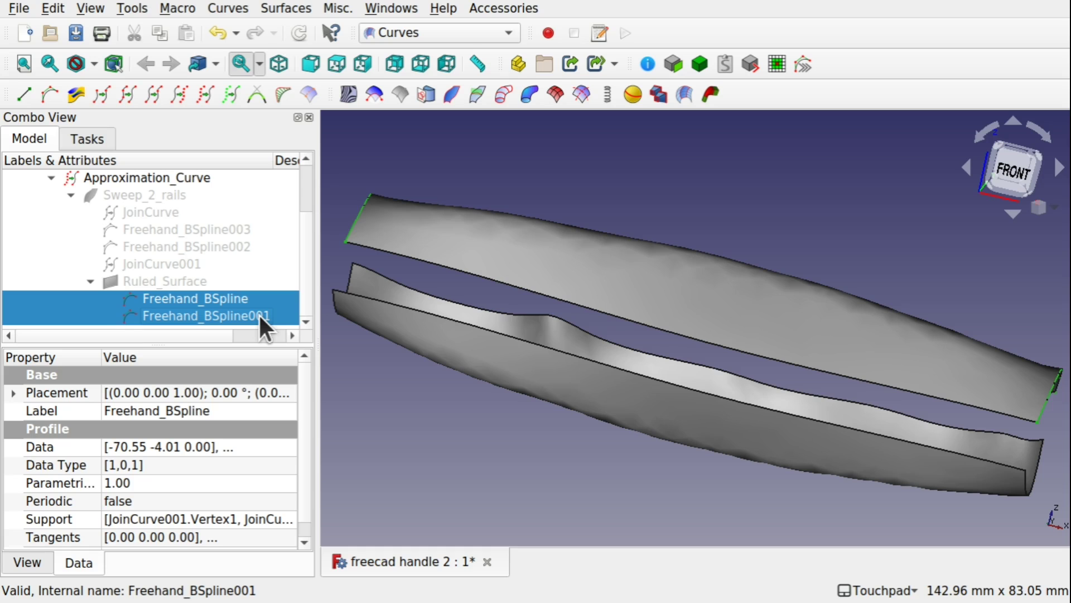
key(space)
click(520, 412)
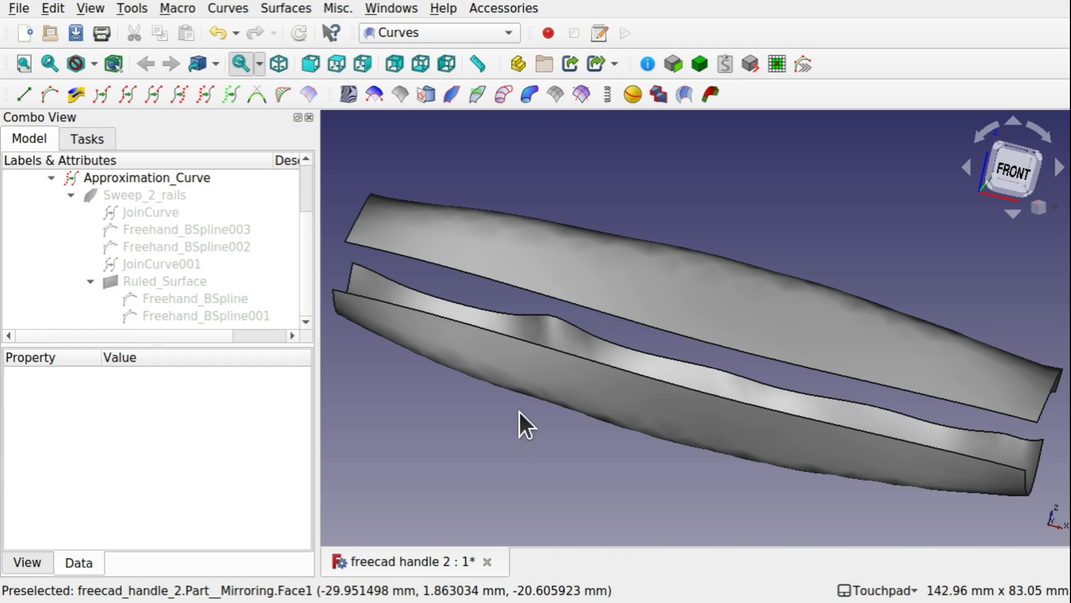
Create a blend surface between the facing smooth back edges of the original and mirrored handle halves
click(691, 291)
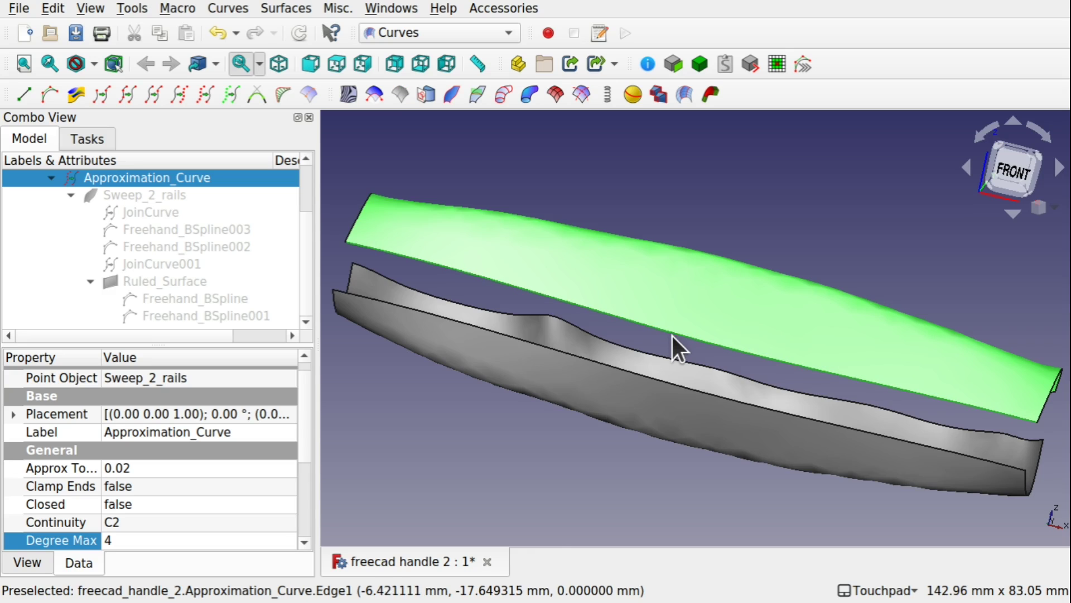
ctrl+click(631, 401)
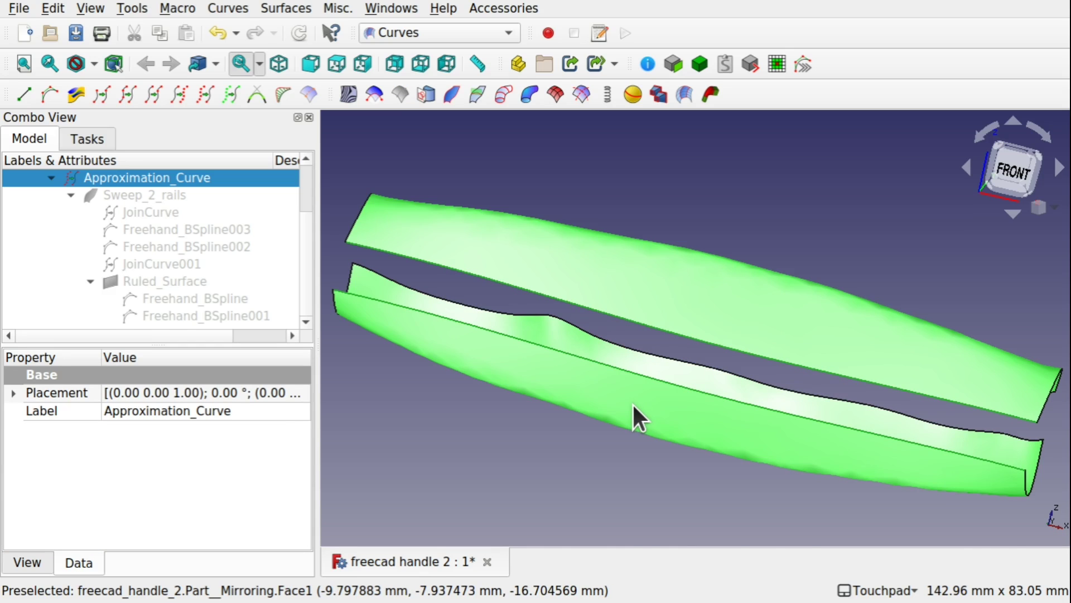
click(685, 93)
scroll(814, 252, up, 5)
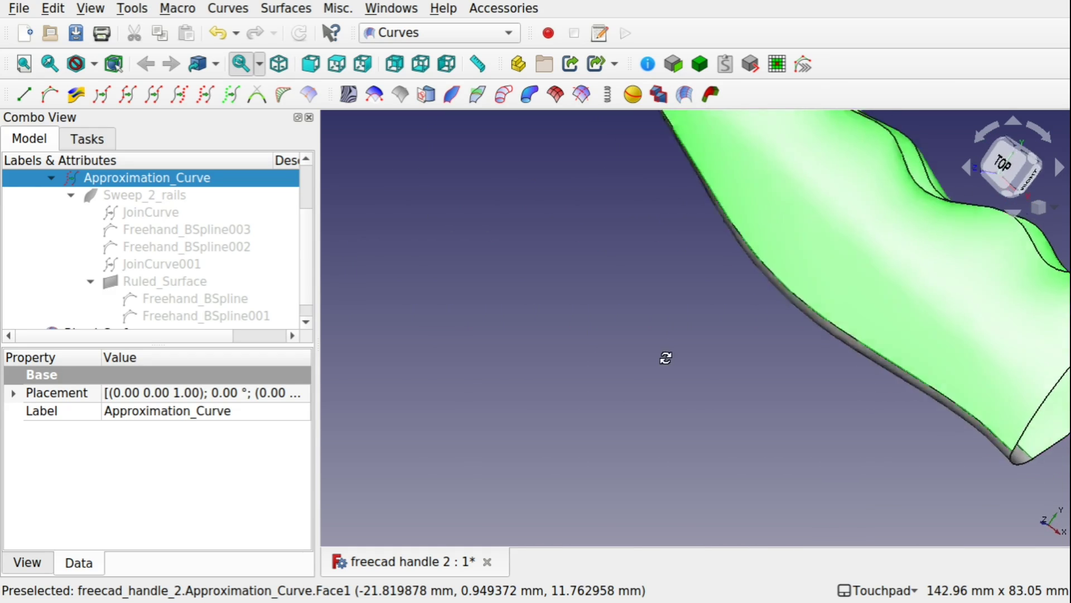
alt+drag(863, 191, 654, 373)
alt+drag(687, 320, 484, 347)
click(482, 347)
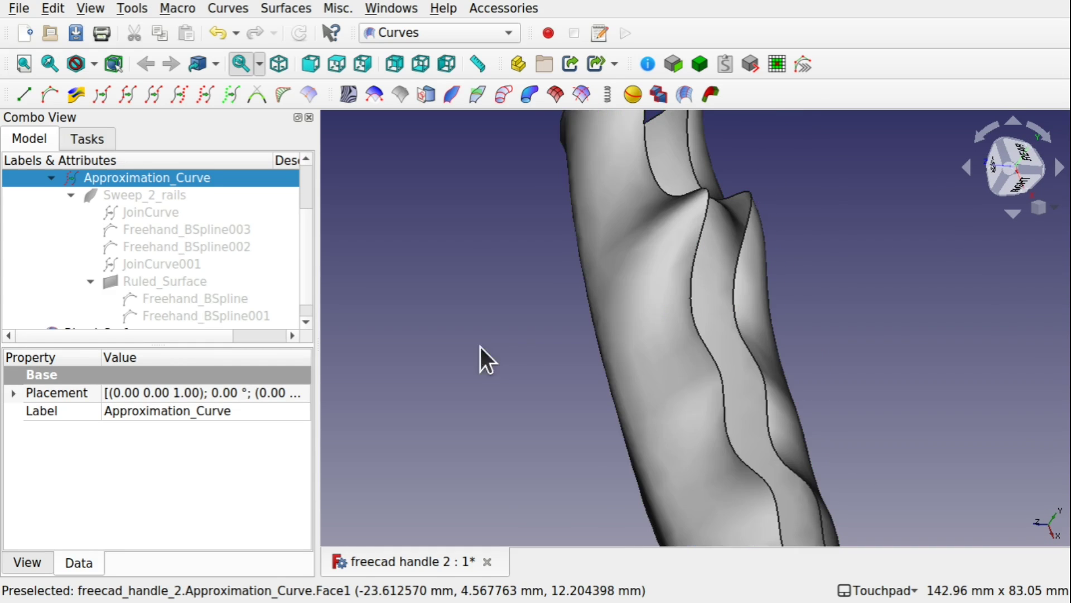
Create a second blend surface bridging the wavy finger-grip edges of the original and mirrored handle halves
click(642, 307)
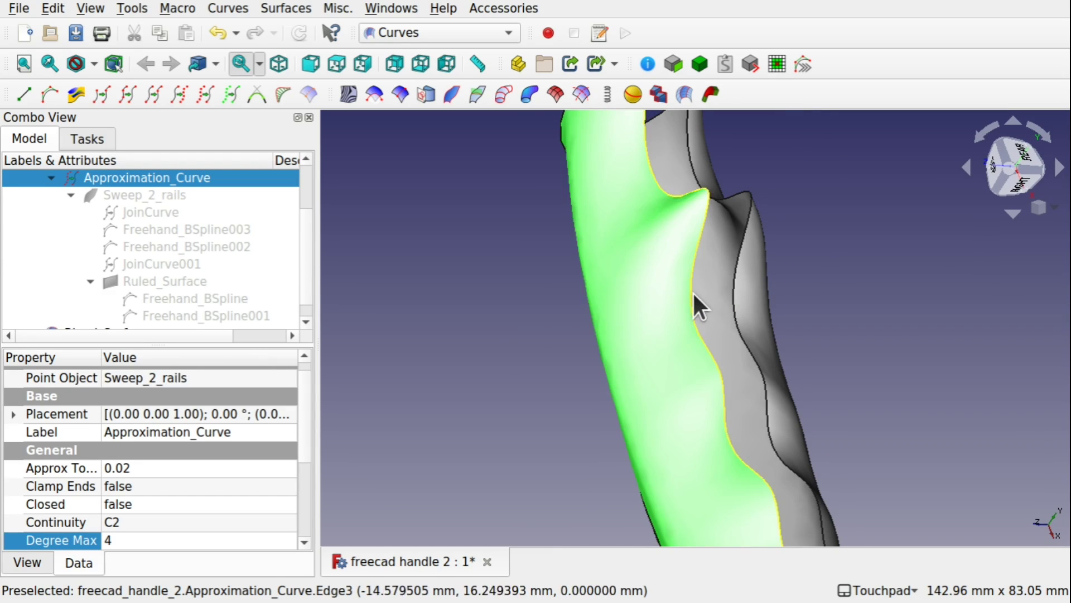
click(751, 288)
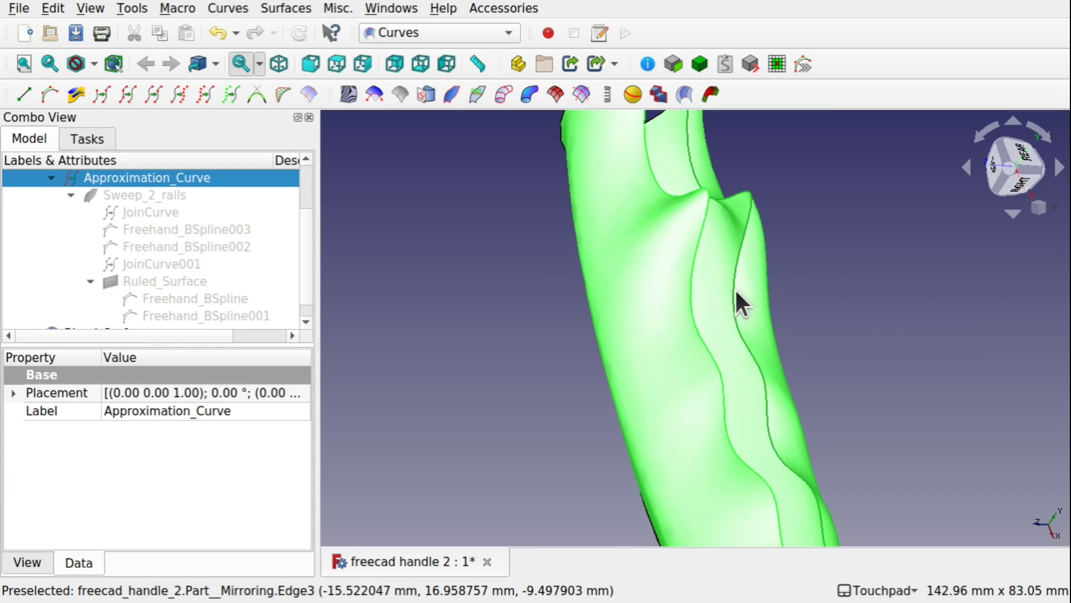
click(686, 94)
scroll(832, 266, down, 5)
middle_drag(832, 266, 605, 303)
scroll(688, 287, up, 5)
scroll(689, 286, down, 1)
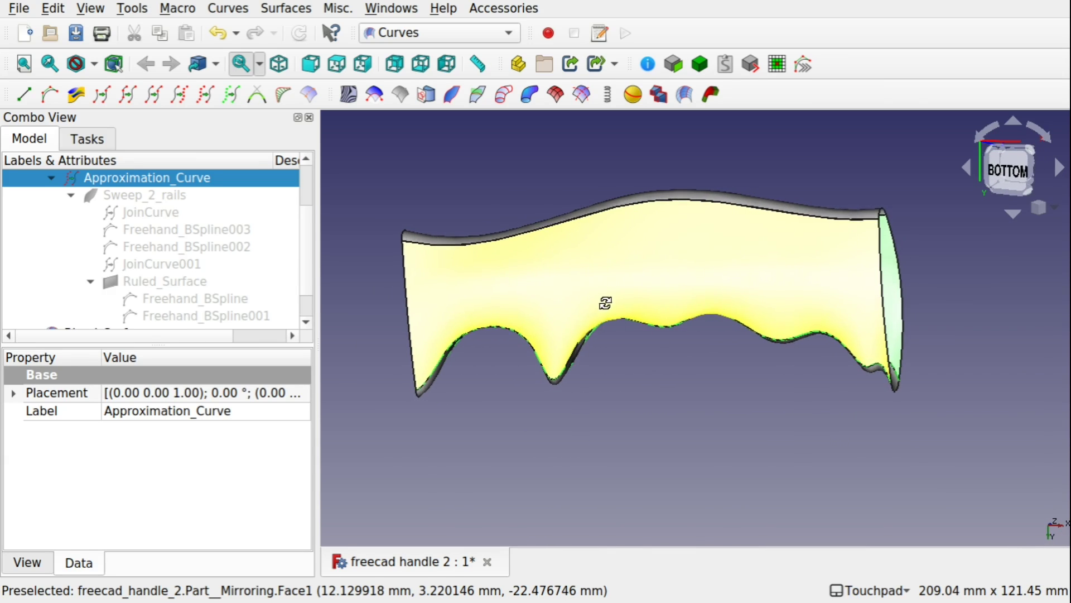
Edit Sketch, pull the wavy spline's peak control point outward to about (-20.6, 60.5) mm, and close the sketch
scroll(309, 193, up, 2)
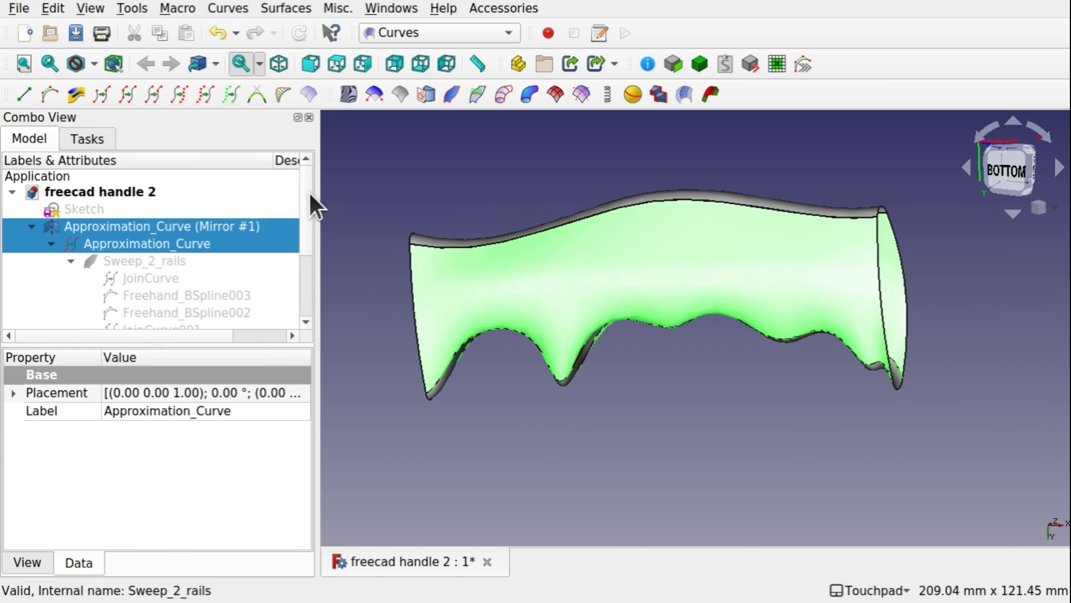
click(95, 212)
double_click(94, 210)
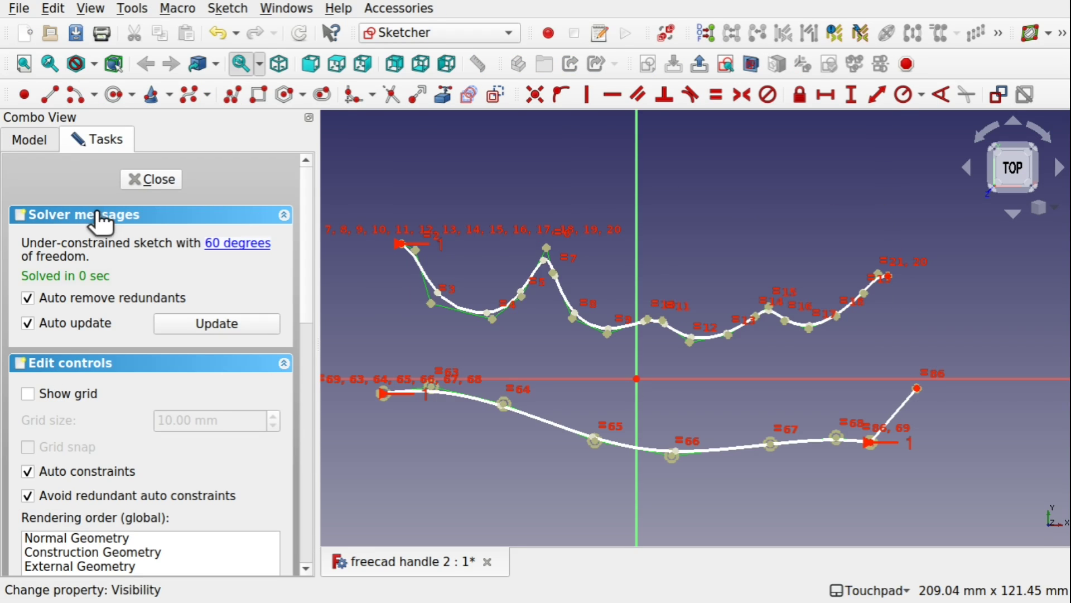
drag(548, 245, 562, 161)
click(162, 180)
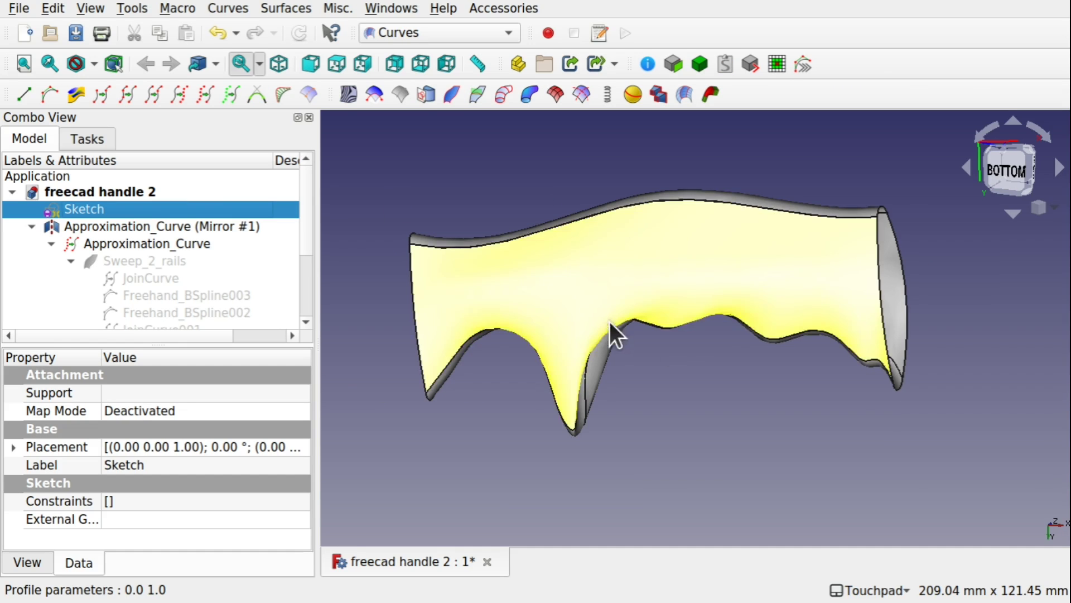
alt+drag(609, 327, 696, 304)
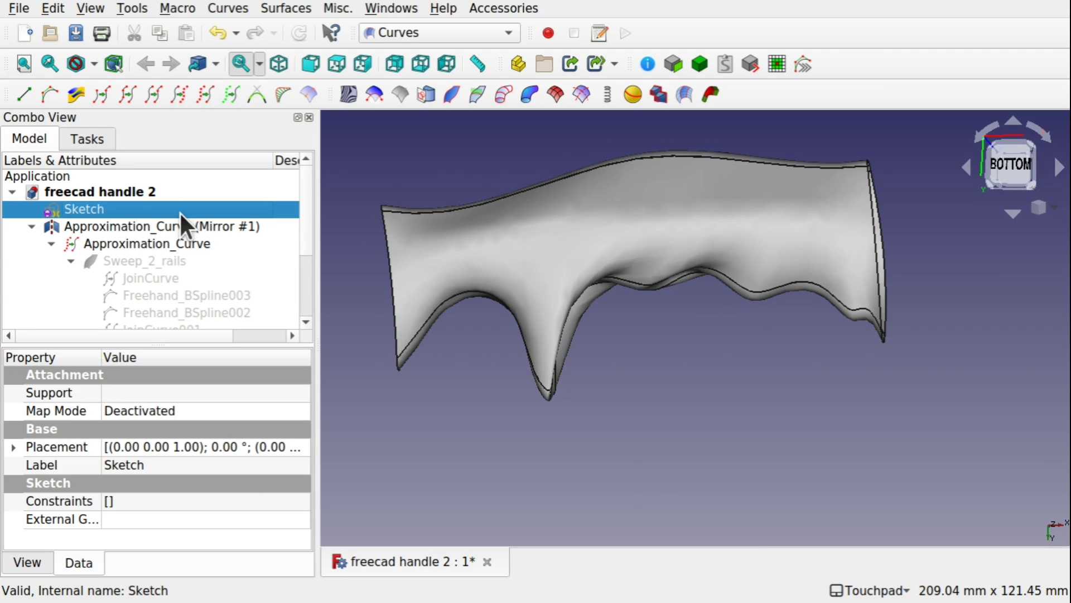
Edit Sketch, move the wavy spline's peak control point to about (-44.5, 44.6) mm, close it and inspect the handle
double_click(179, 211)
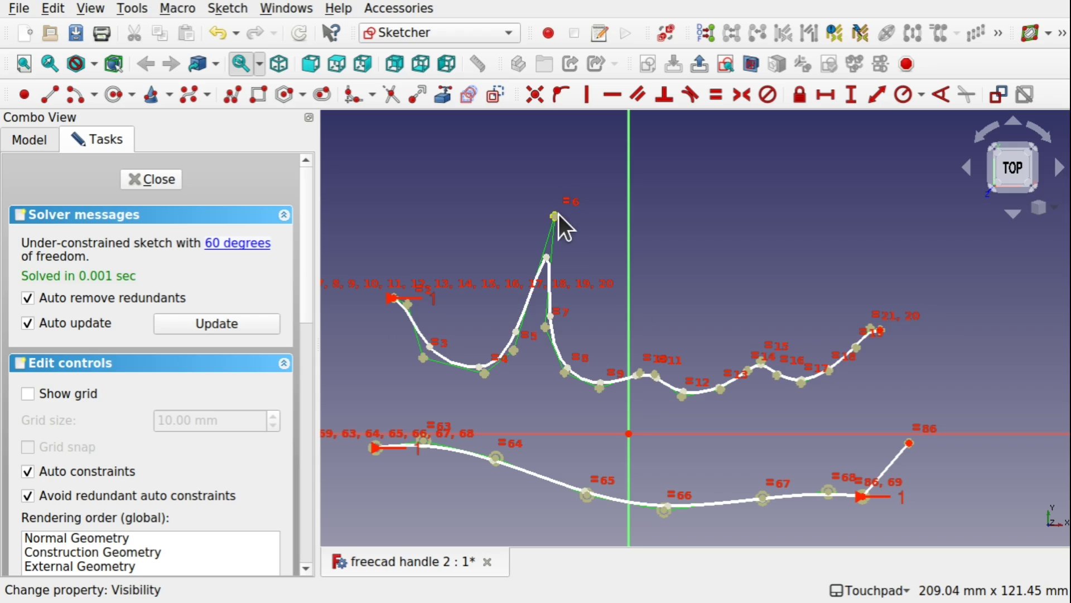
drag(557, 217, 470, 273)
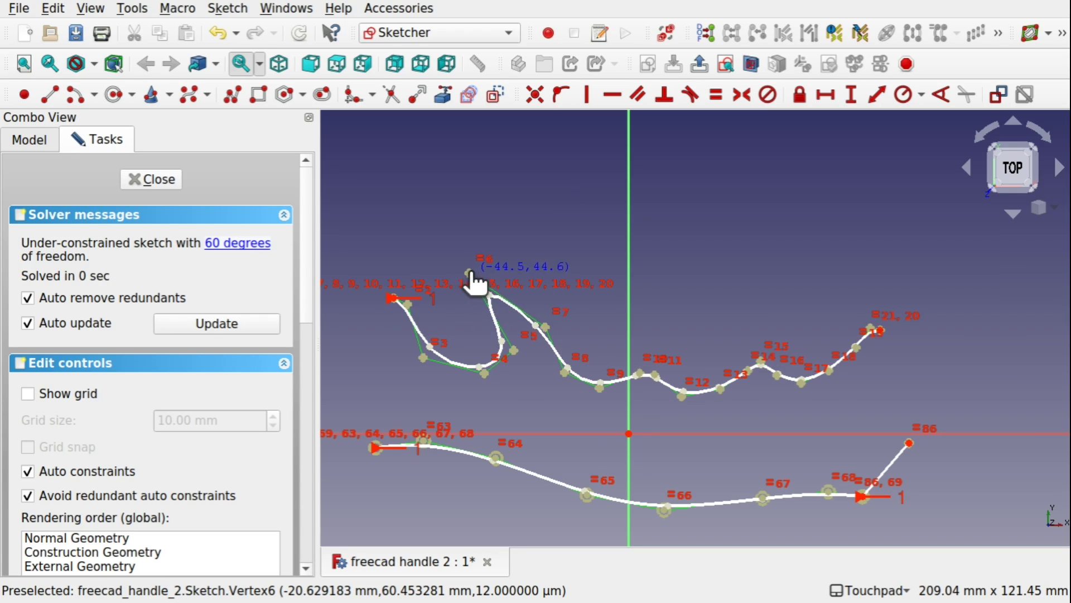
click(154, 178)
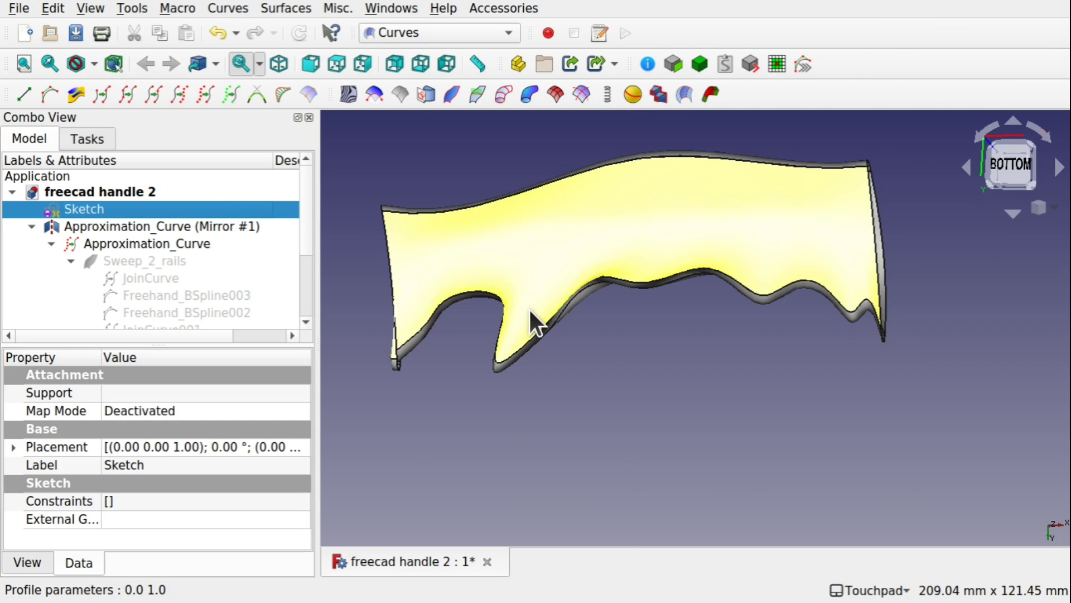
mouse_move(530, 311)
alt+mouse_down()
mouse_move(552, 366)
mouse_move(613, 276)
mouse_move(706, 235)
mouse_move(490, 253)
mouse_move(555, 305)
mouse_move(380, 315)
mouse_move(569, 235)
mouse_move(599, 273)
mouse_move(598, 364)
mouse_move(504, 358)
mouse_move(491, 287)
mouse_move(519, 268)
mouse_move(634, 383)
mouse_move(695, 318)
mouse_move(985, 239)
mouse_move(669, 357)
mouse_move(664, 227)
mouse_move(722, 280)
mouse_move(660, 340)
mouse_move(666, 350)
alt+mouse_up()
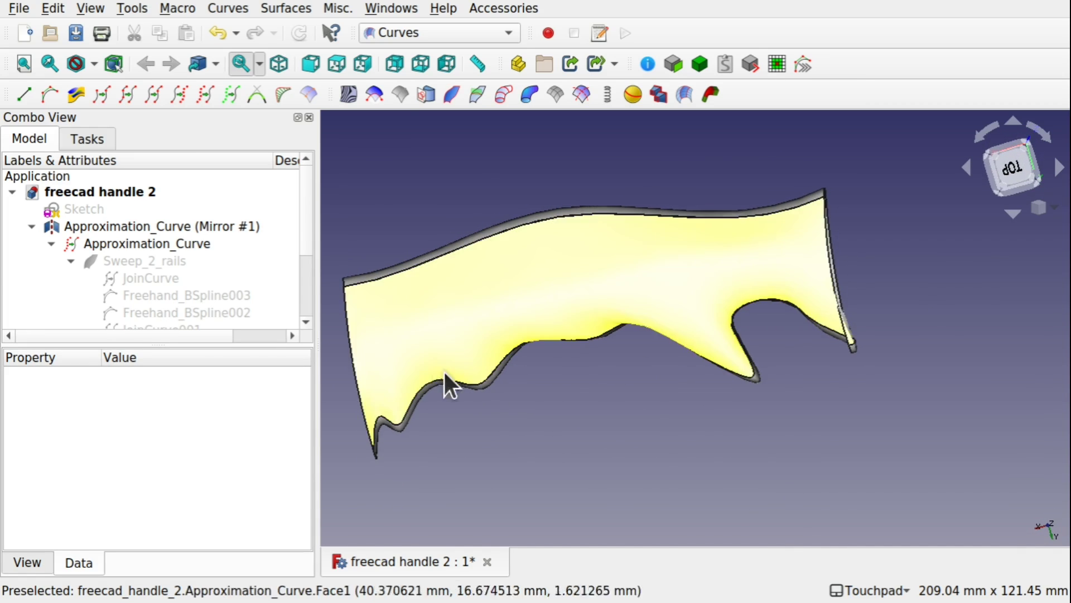
alt+drag(566, 291, 562, 227)
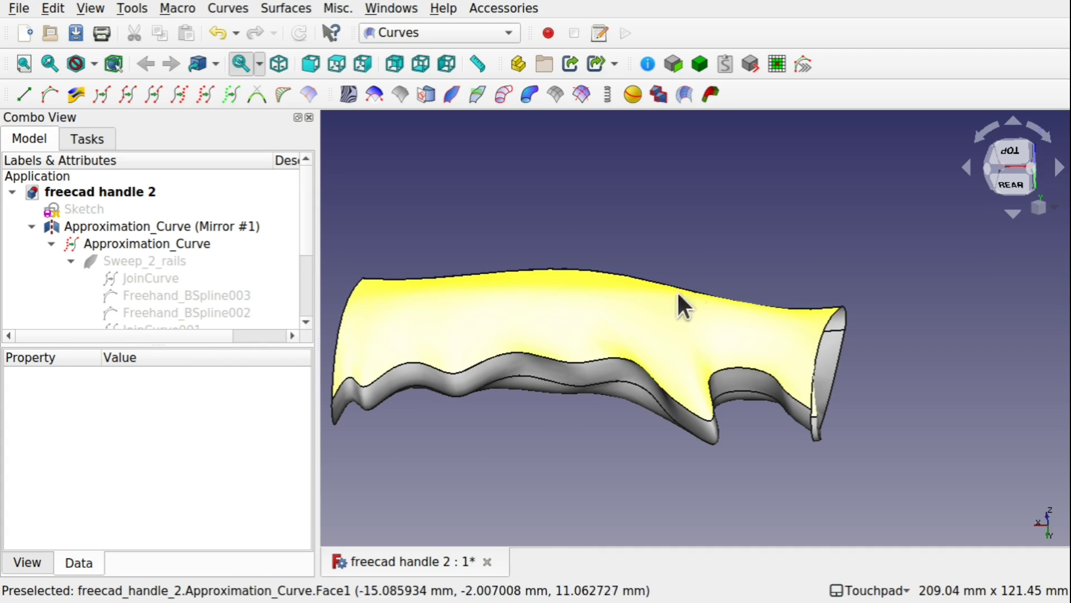
alt+drag(760, 382, 728, 374)
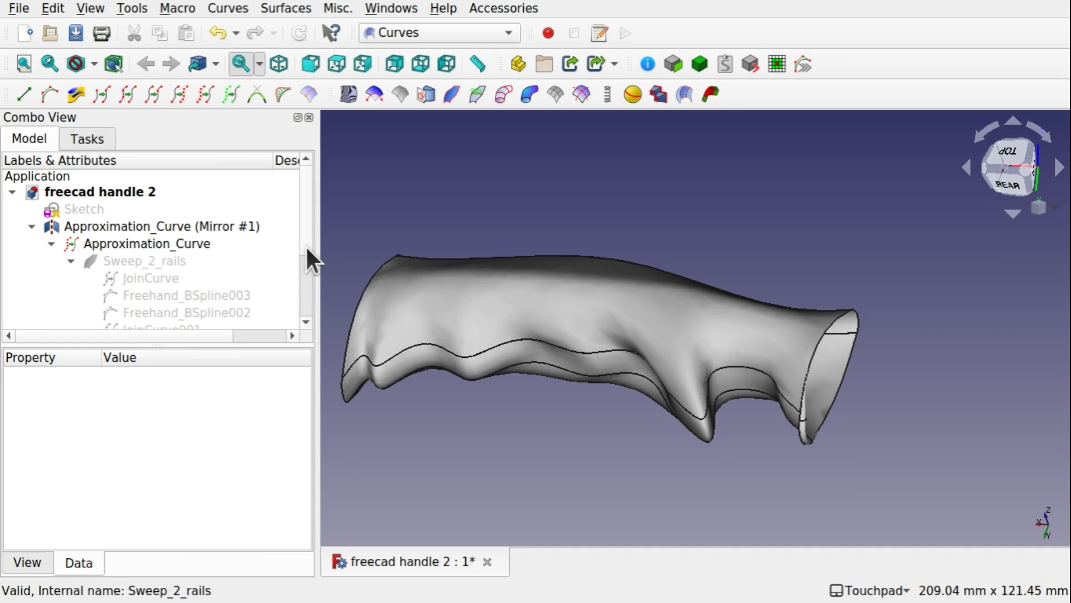
Show Freehand_BSpline003, open it for editing and insert a point by subdividing its segment farther from the pointed finger guard
scroll(306, 257, down, 3)
click(192, 247)
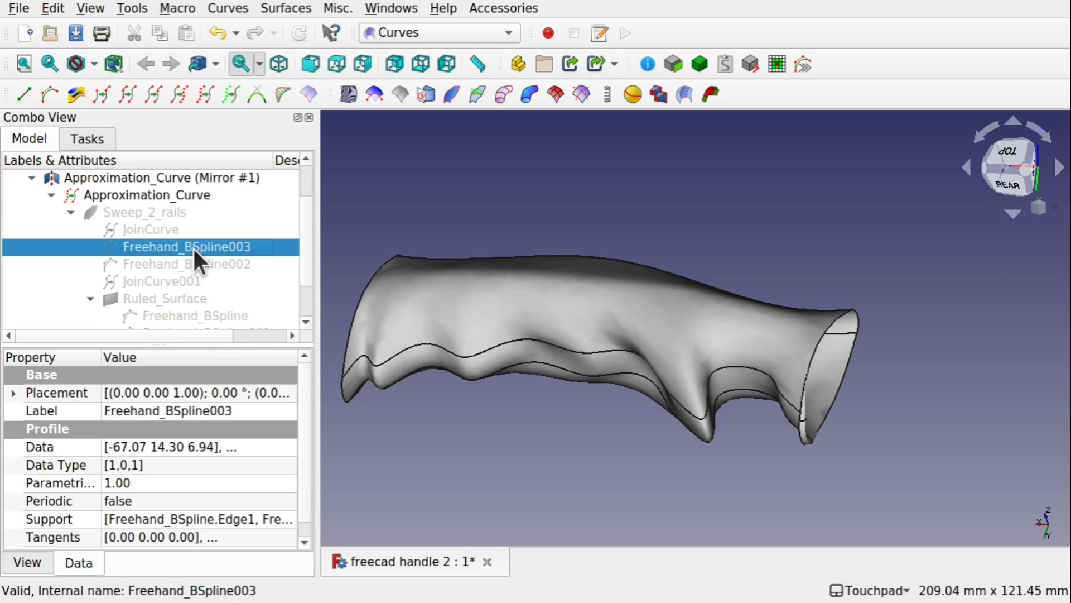
double_click(192, 247)
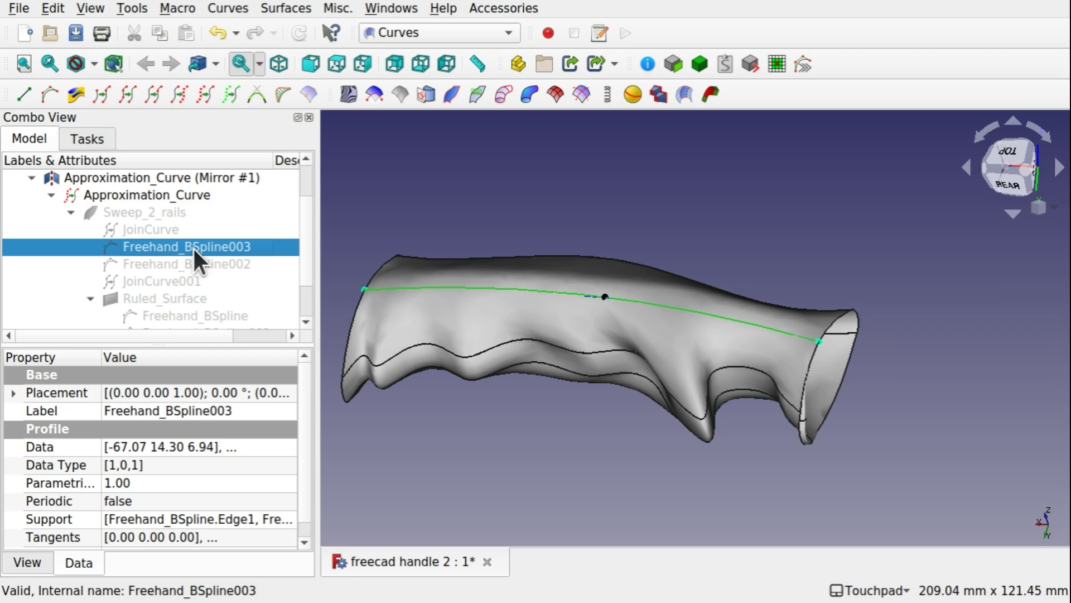
click(504, 285)
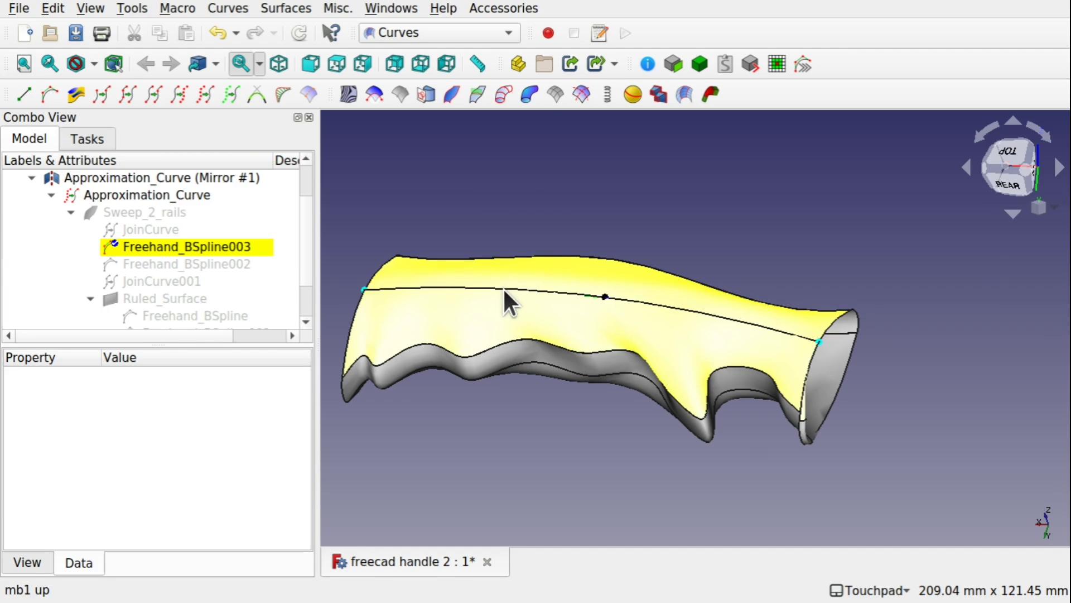
key(i)
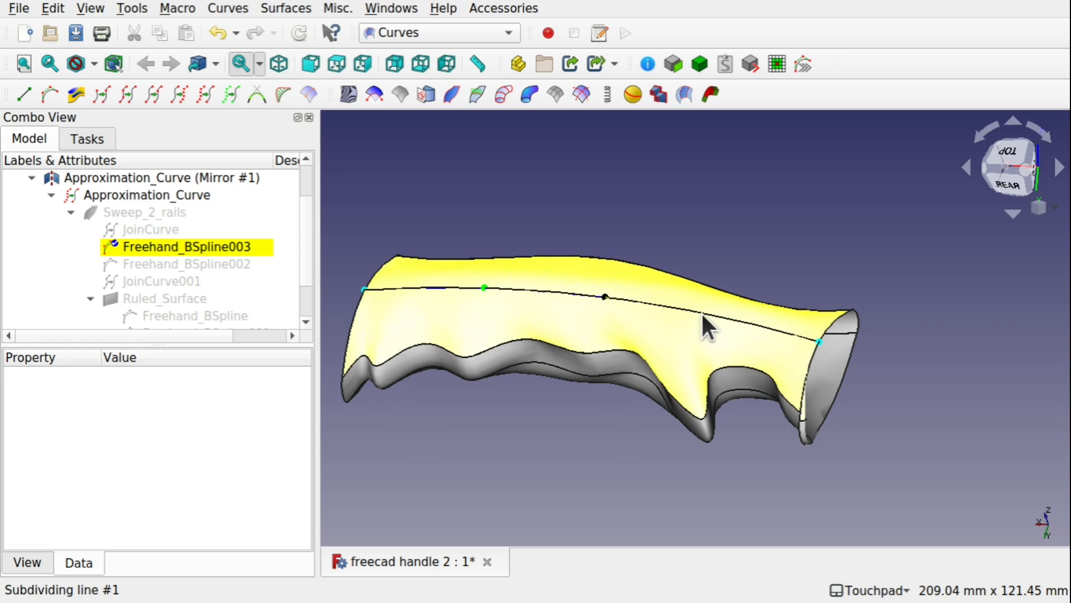
click(701, 312)
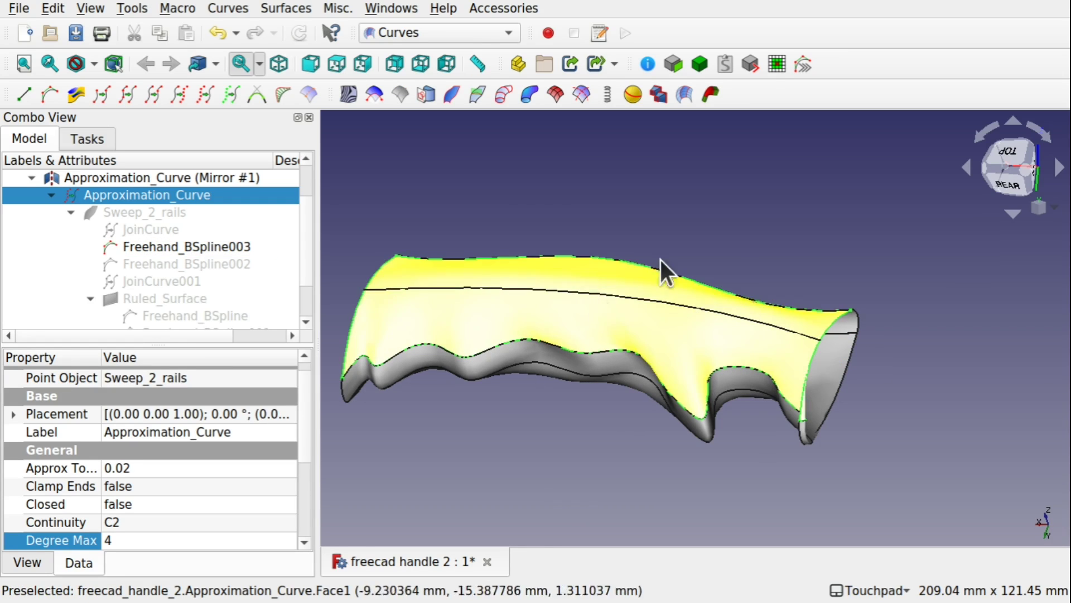
Set the Selectable property of the Approximation_Curve surface to false
click(623, 316)
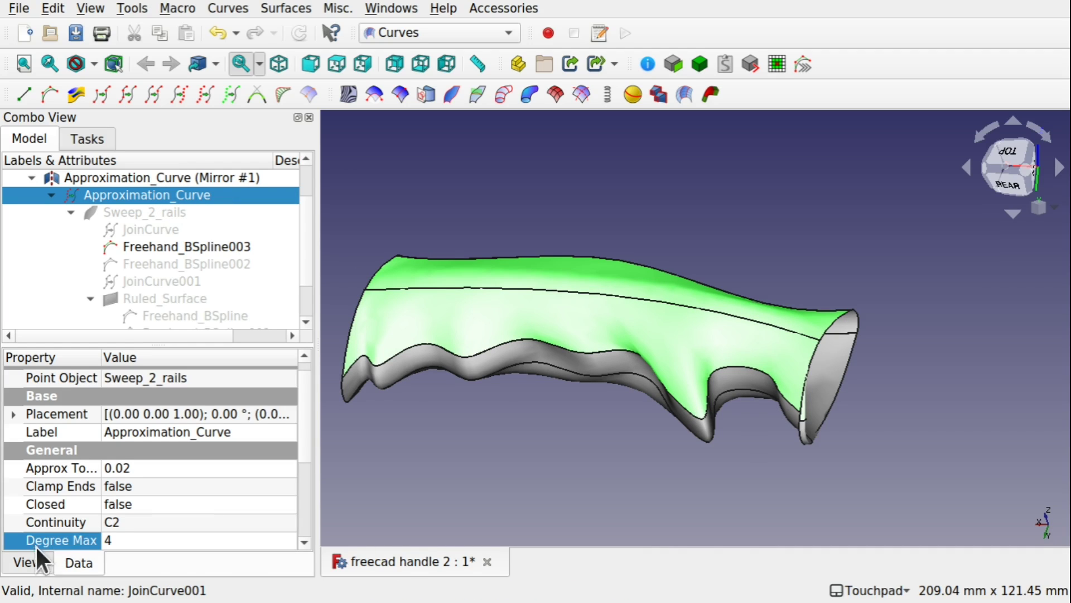
click(32, 563)
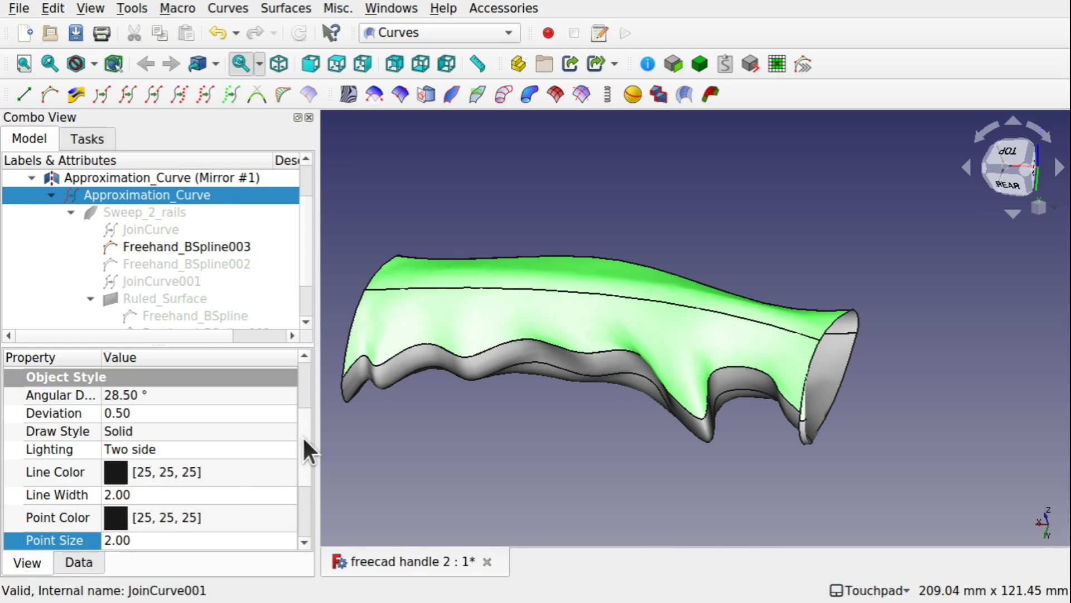
drag(304, 439, 304, 512)
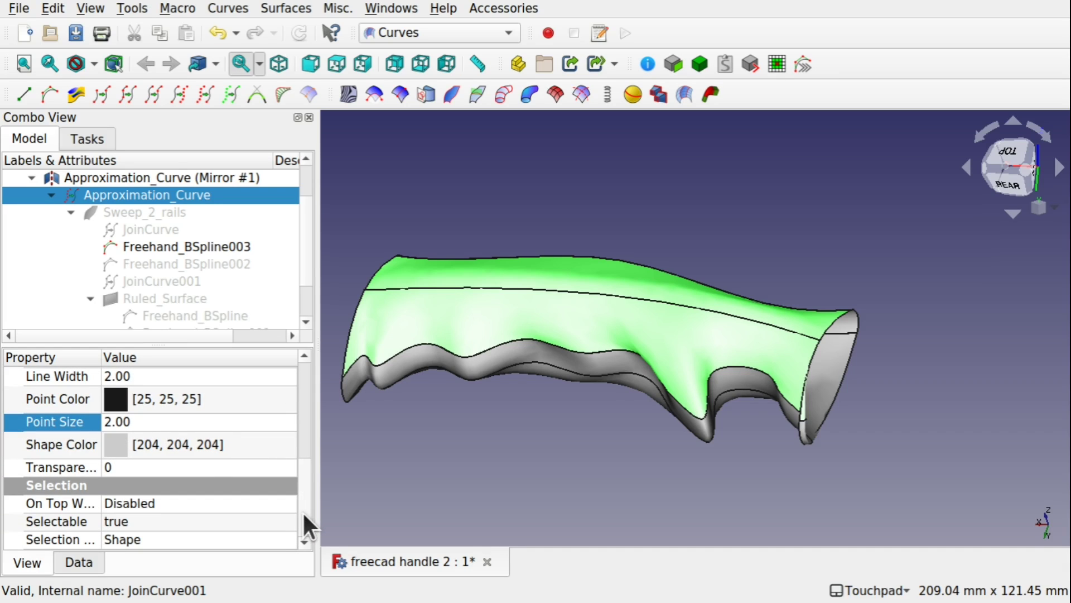
click(159, 521)
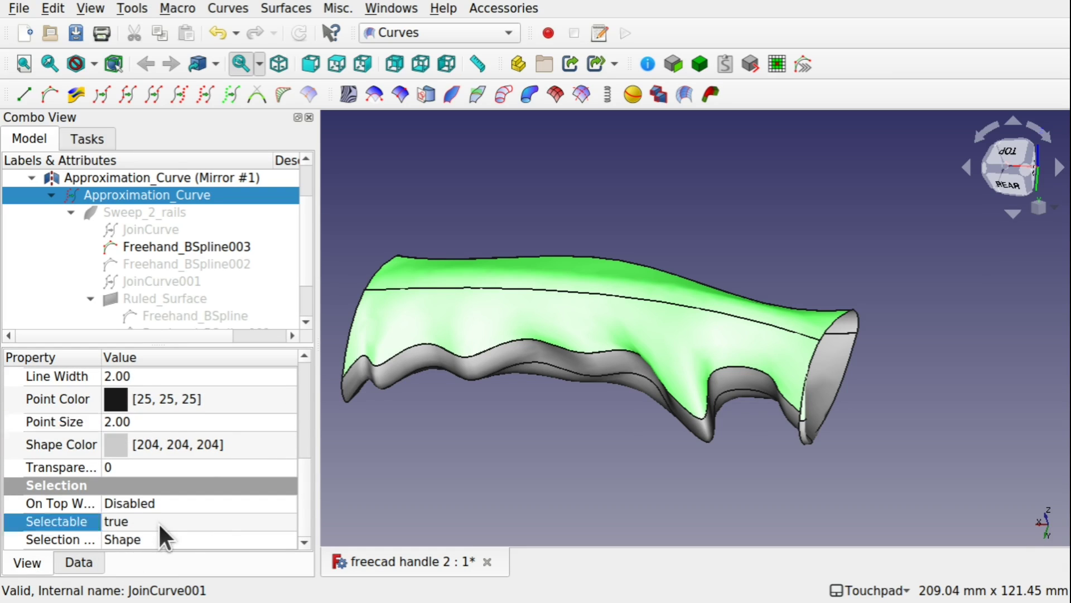
click(158, 522)
click(163, 495)
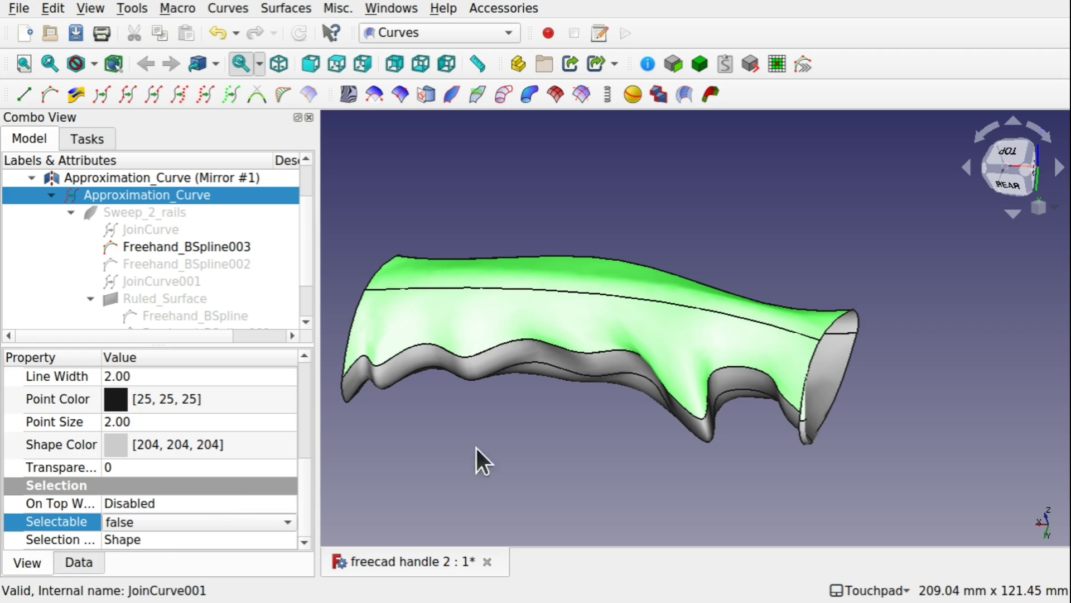
click(611, 438)
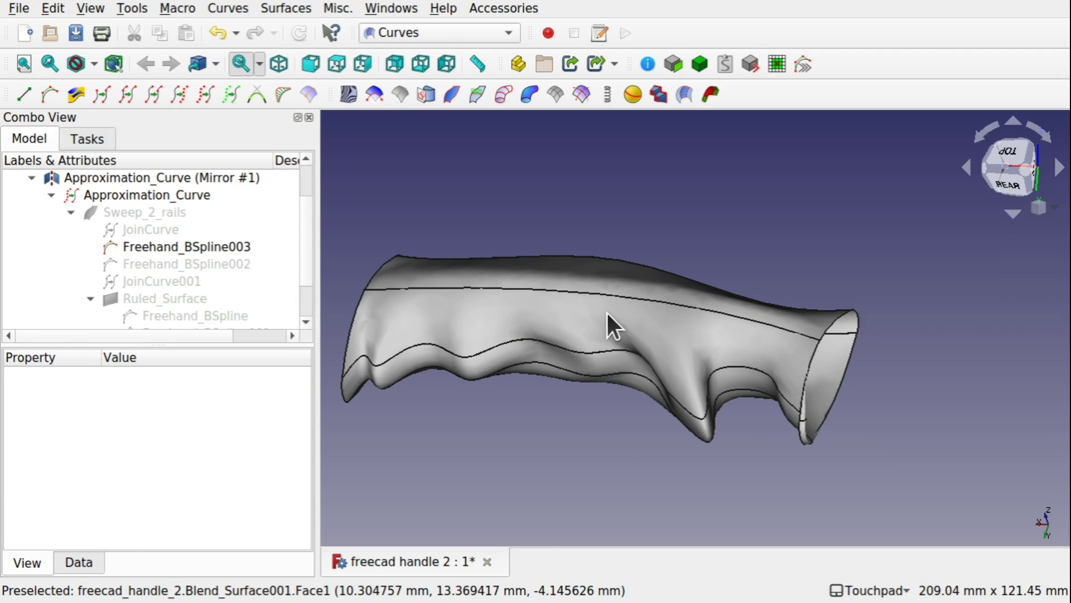
Reopen Freehand_BSpline003 for editing and insert a point by subdividing its segment on the finger guard side
click(561, 287)
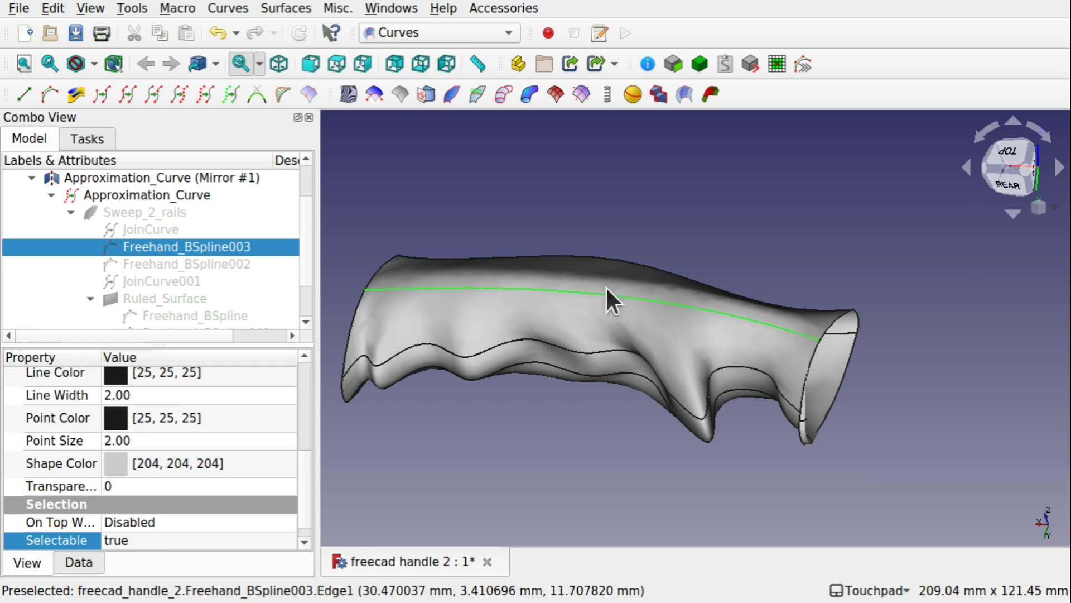
double_click(222, 246)
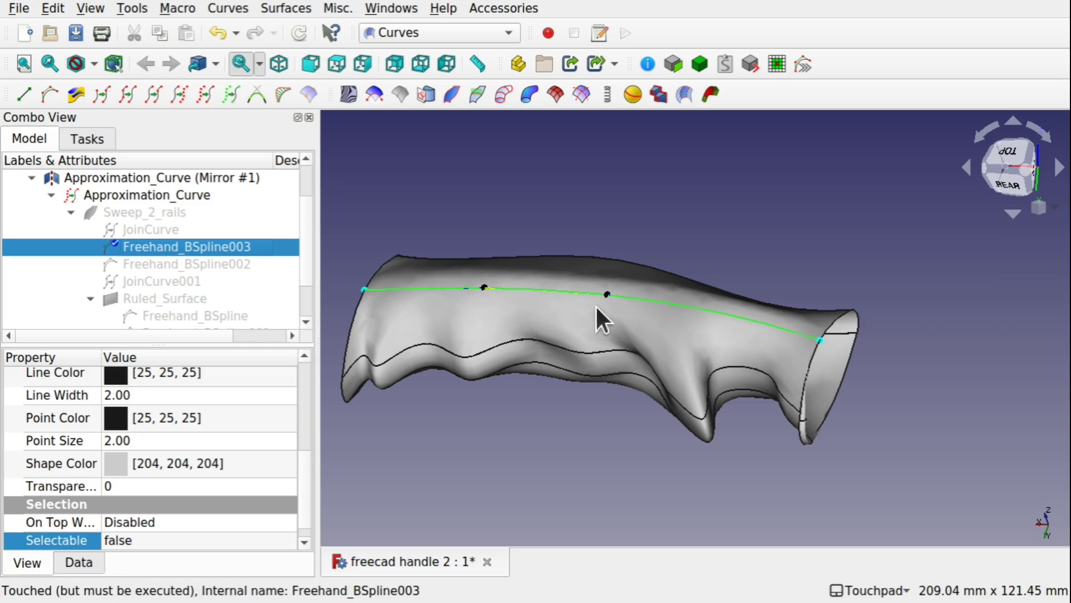
click(722, 310)
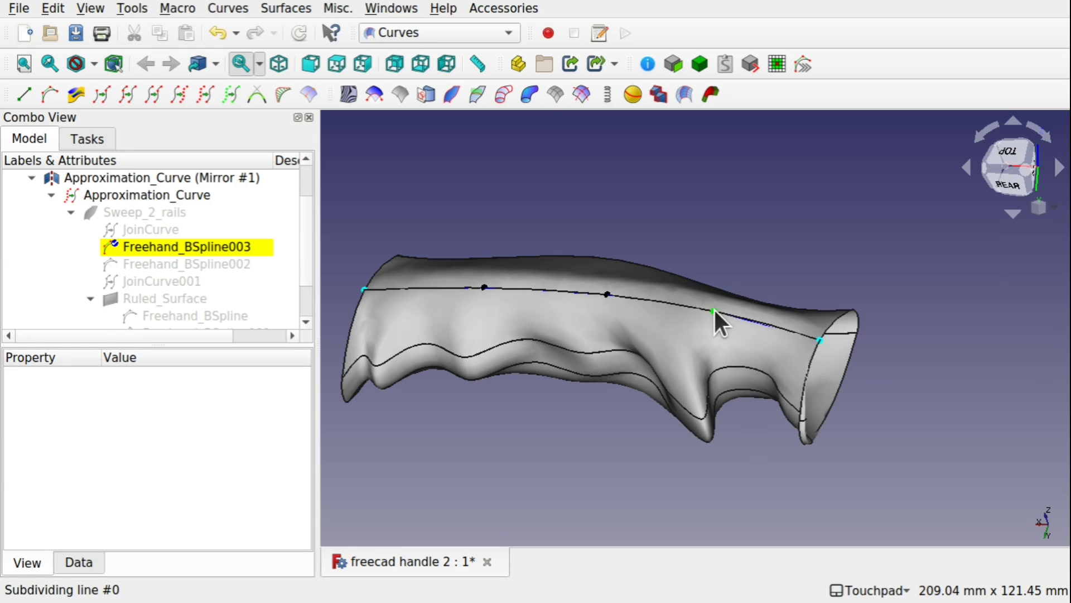
mouse_move(712, 317)
middle_down()
mouse_move(728, 276)
mouse_move(710, 306)
middle_up()
middle_drag(575, 289, 624, 280)
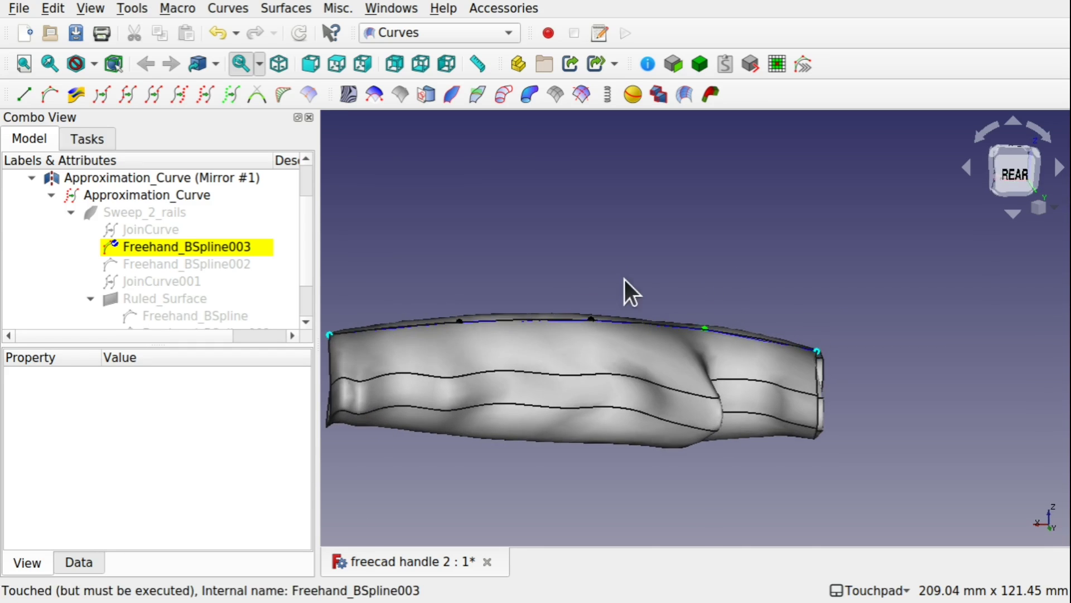
In the rear view, move Freehand_BSpline003's new finger-guard-side point toward the handle's centreline, close the spline and inspect the reshaped surface
click(999, 170)
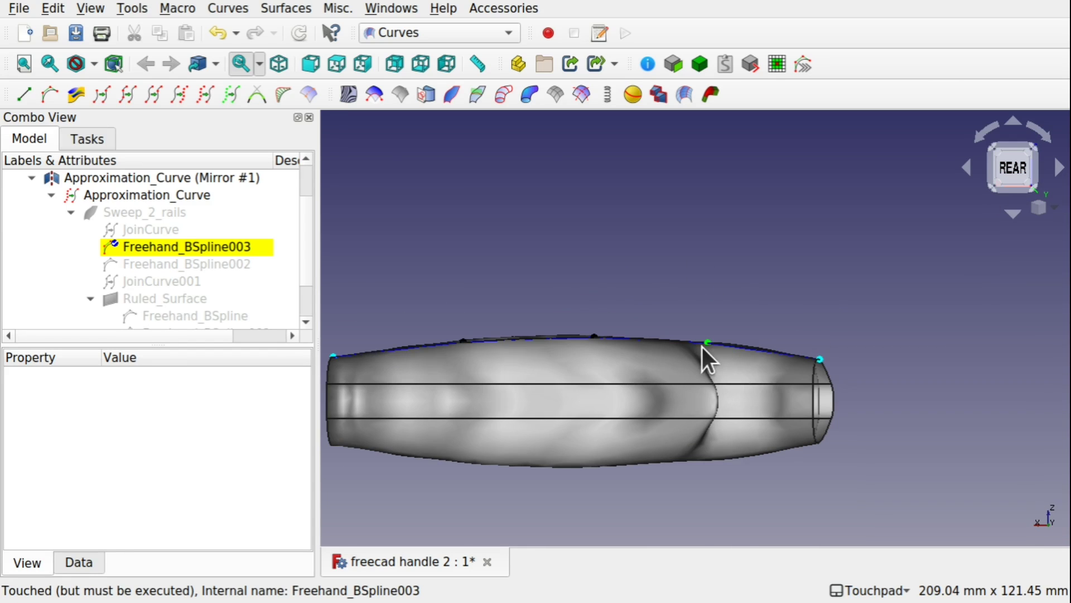
drag(708, 344, 713, 358)
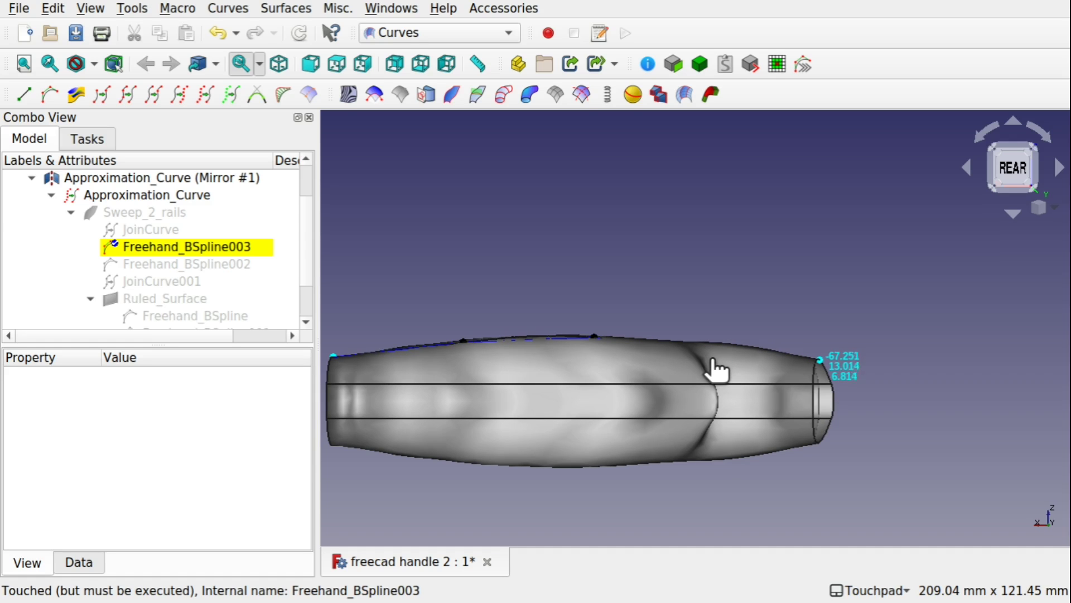
middle_drag(710, 357, 713, 382)
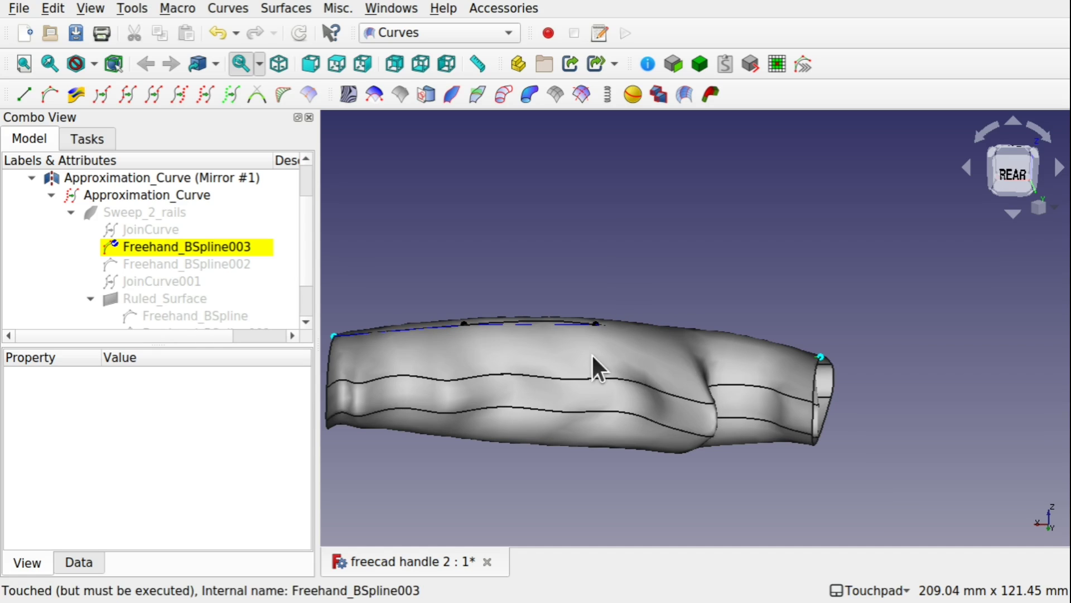
scroll(304, 240, down, 1)
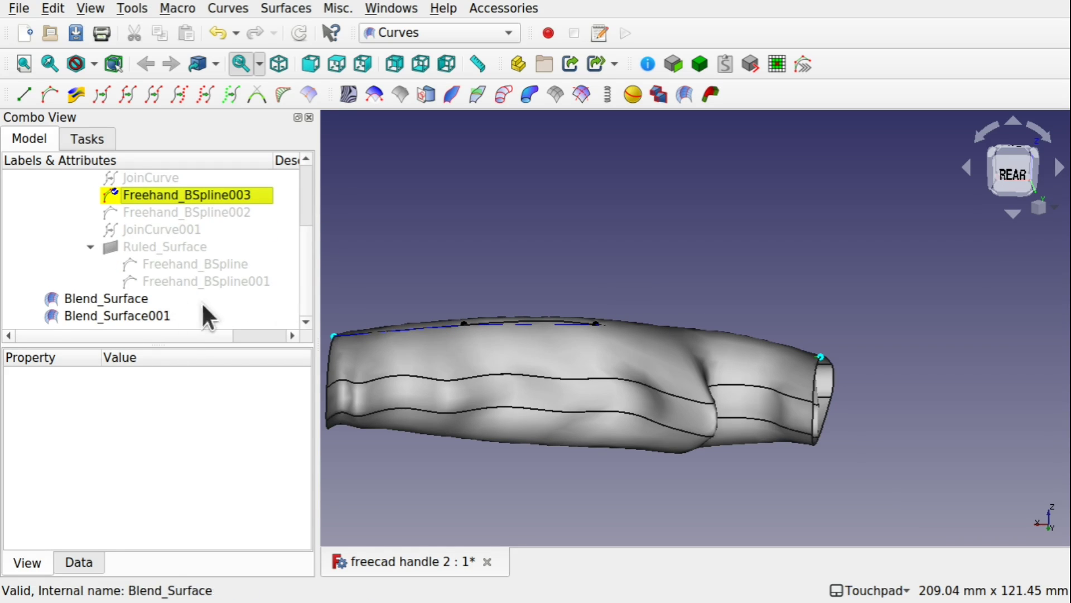
click(206, 186)
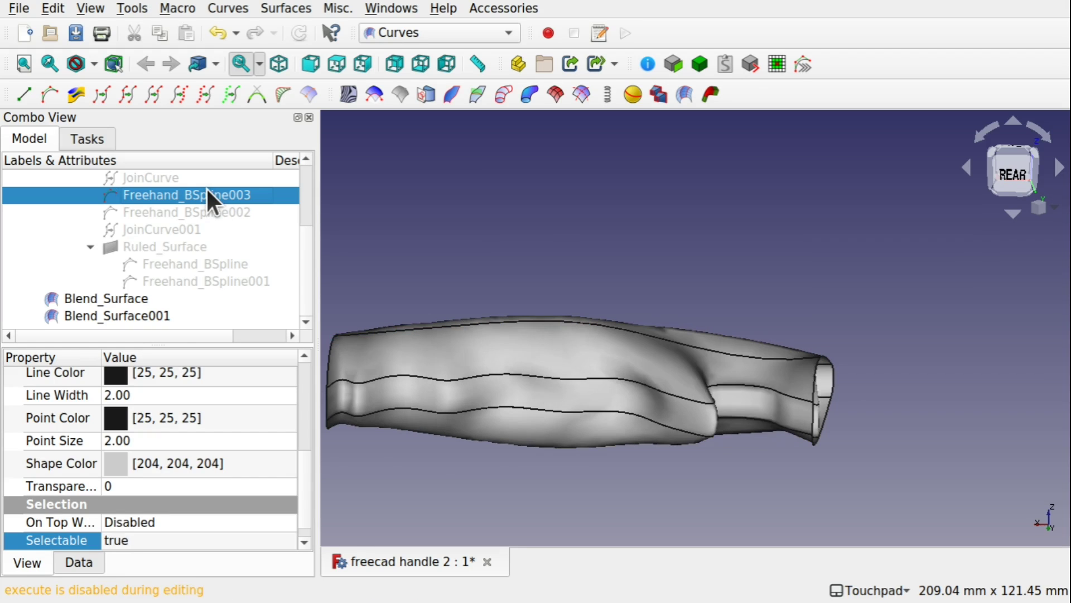
shift+drag(619, 273, 682, 343)
key(4)
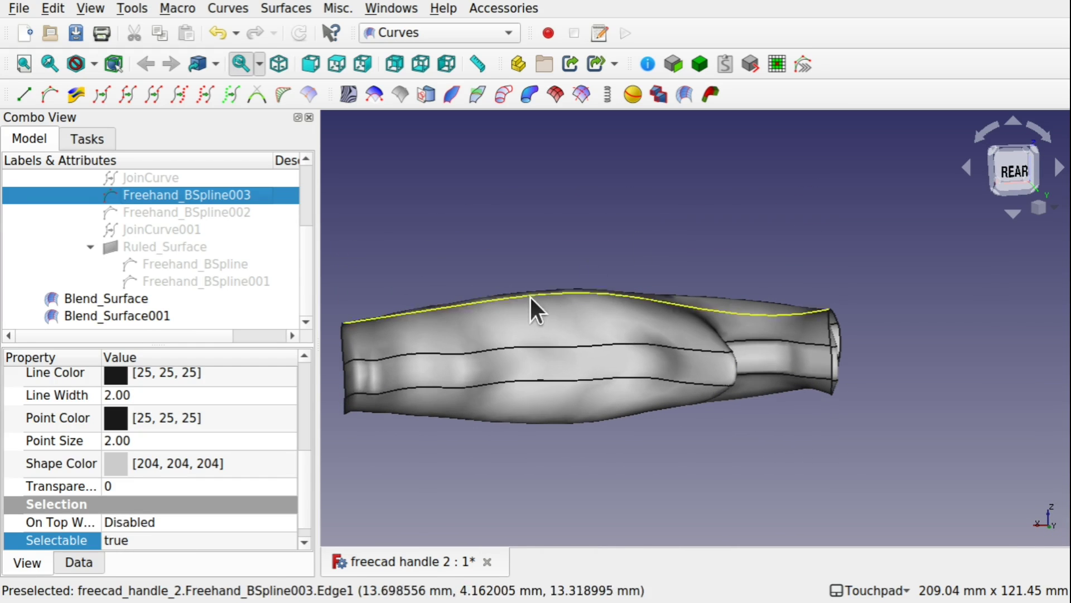
shift+drag(759, 332, 698, 307)
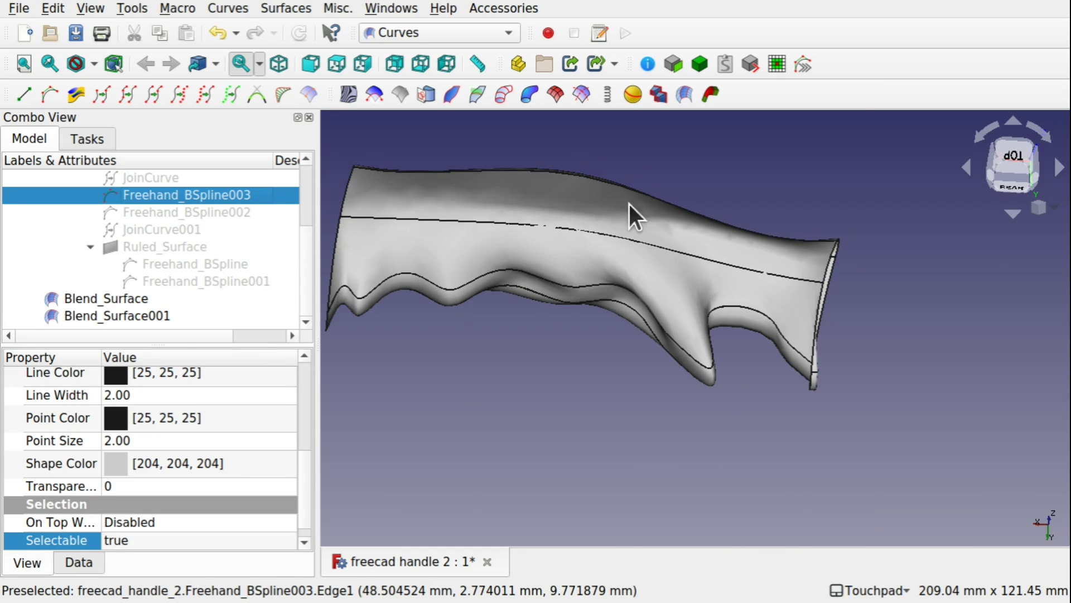
shift+drag(536, 282, 506, 251)
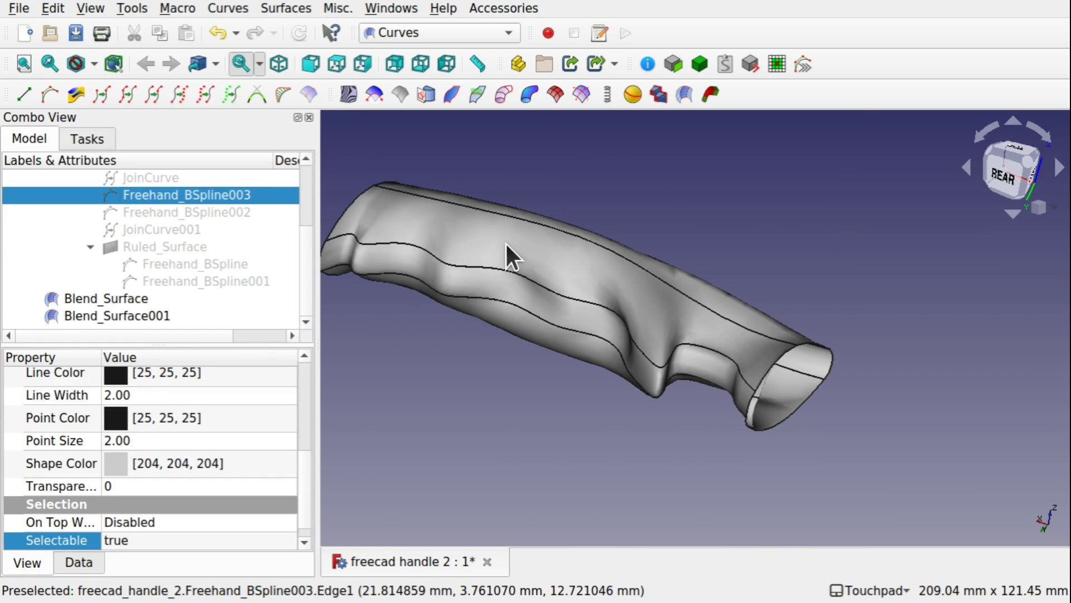
Set the transparency of the Approximation_Curve surface to 70
ctrl+click(506, 244)
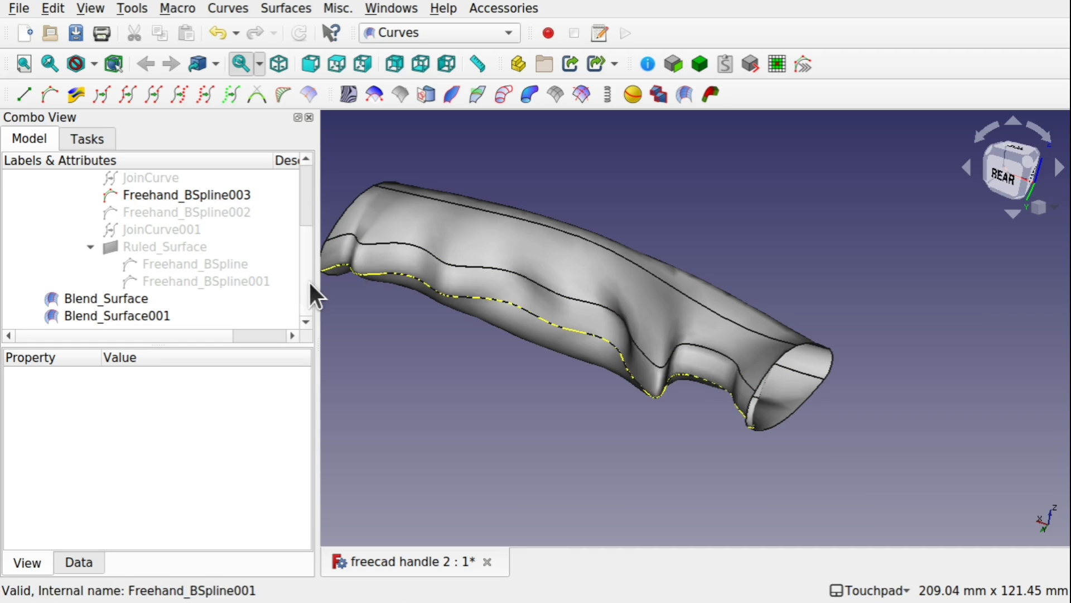
scroll(310, 280, up, 2)
click(178, 244)
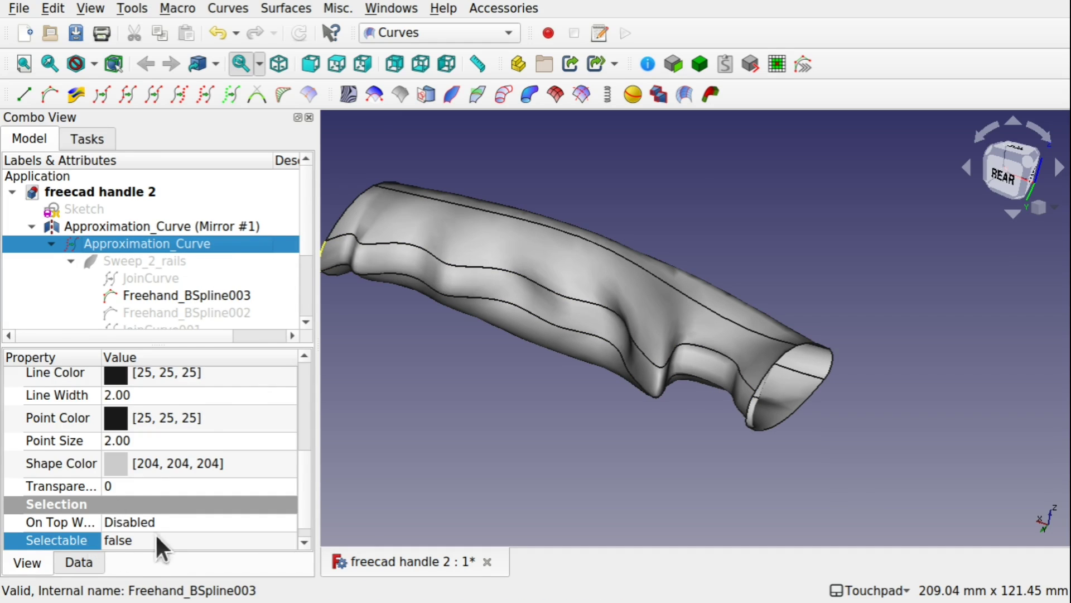
click(137, 487)
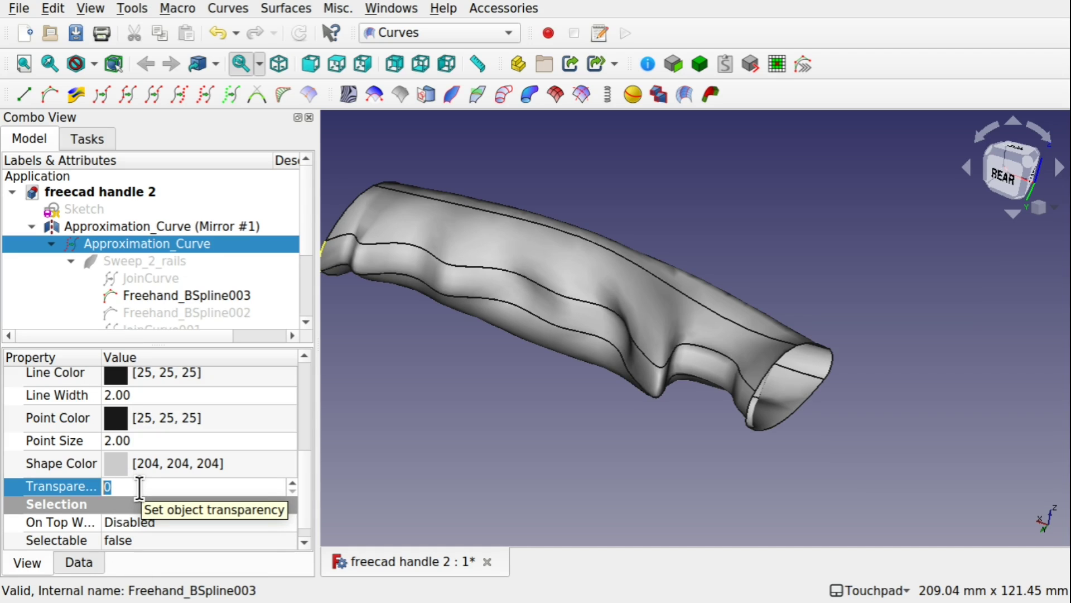
text(70)
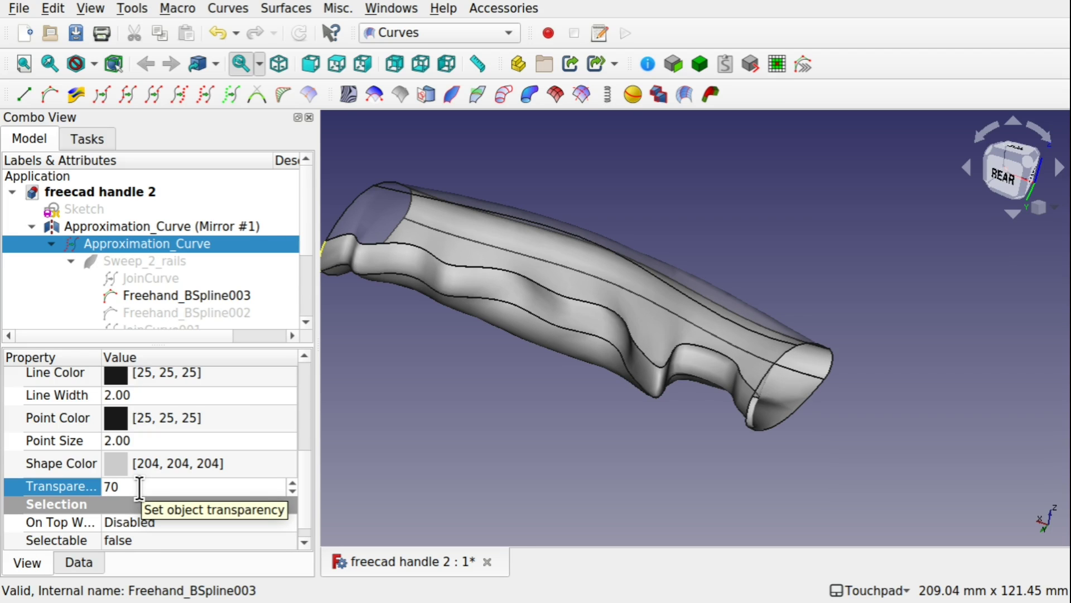
middle_drag(568, 409, 637, 402)
click(584, 439)
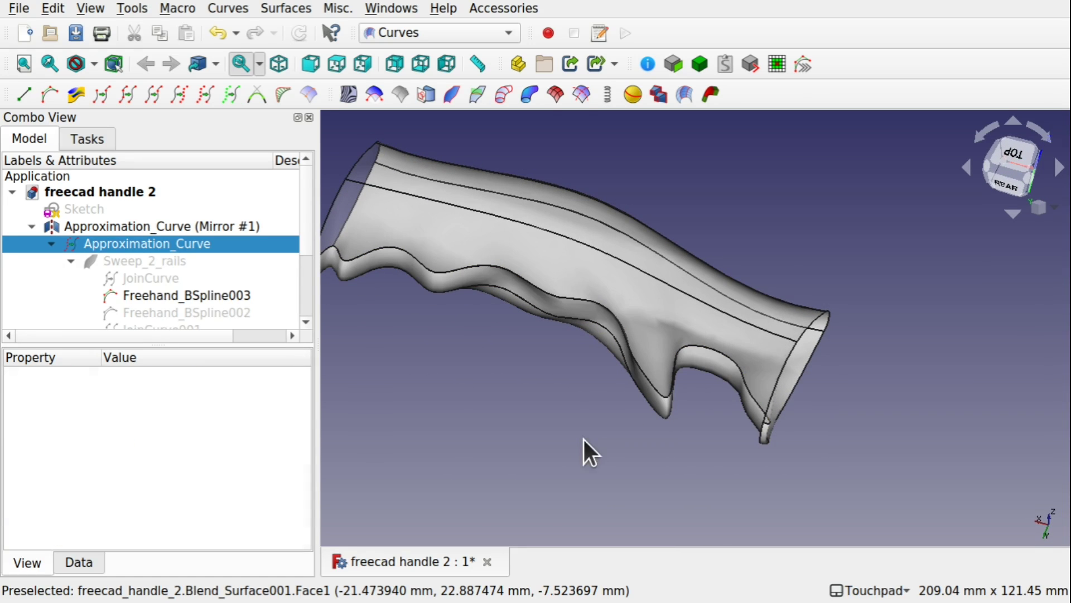
Reopen Freehand_BSpline003, move its two inserted points on either side of the middle point toward the handle's centreline, and close it
middle_drag(584, 440, 764, 398)
double_click(218, 296)
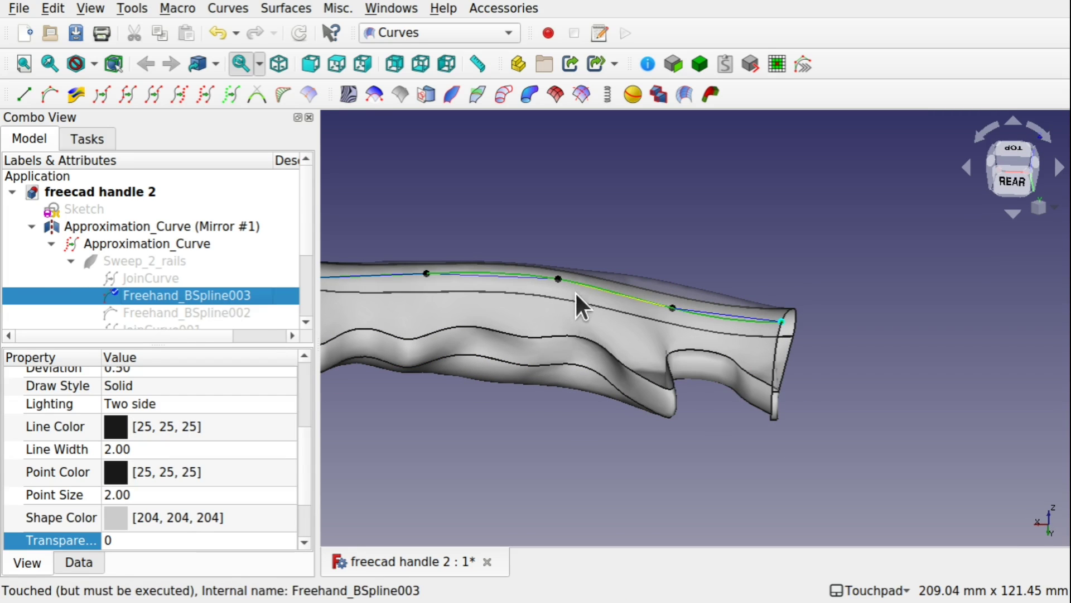
middle_drag(696, 335, 677, 313)
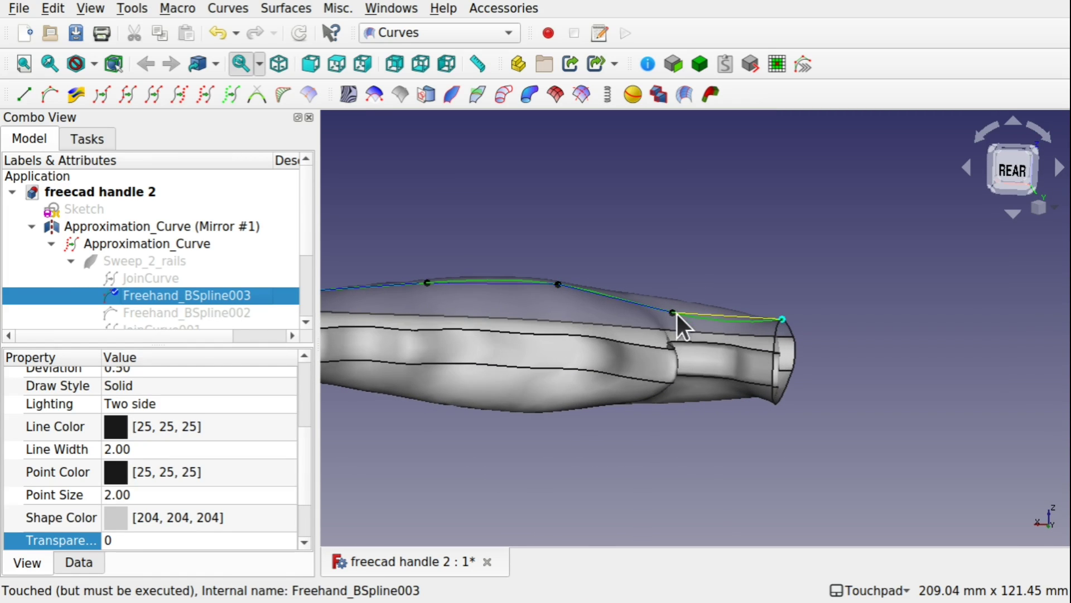
drag(673, 313, 672, 324)
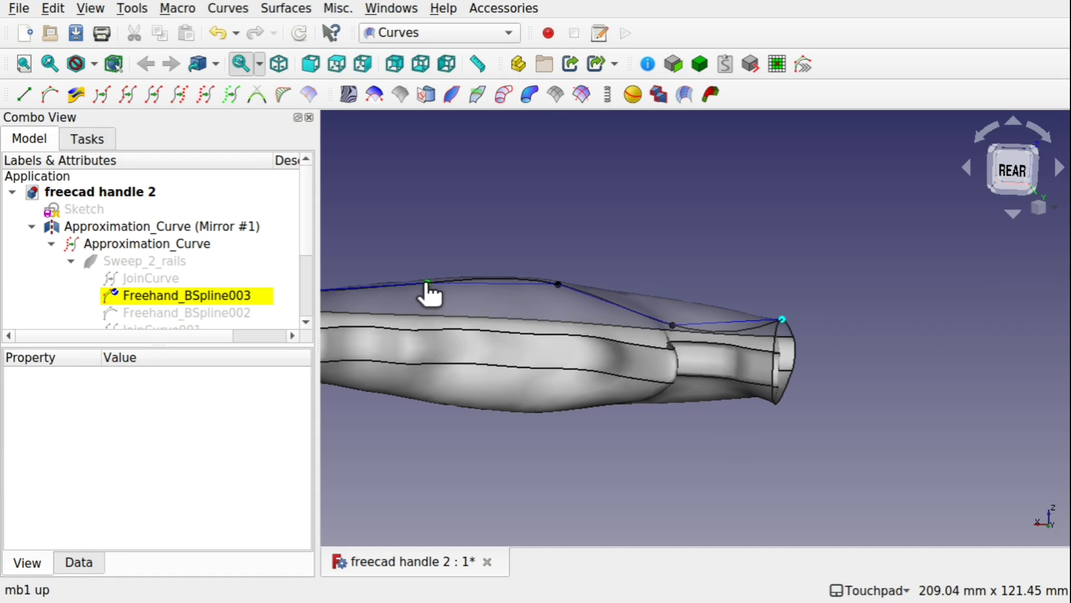
drag(431, 283, 431, 293)
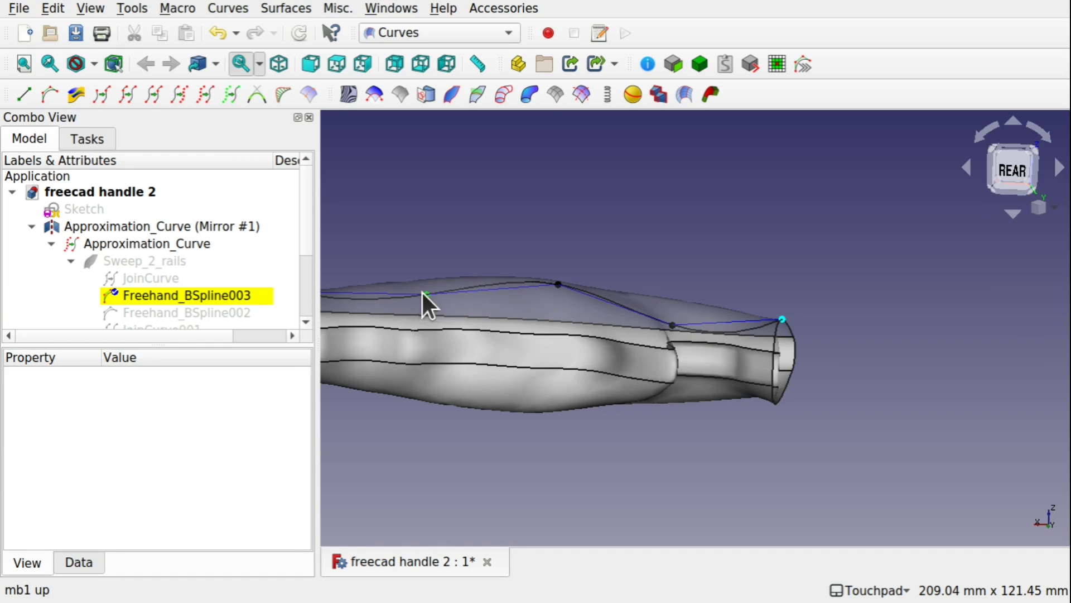
click(232, 296)
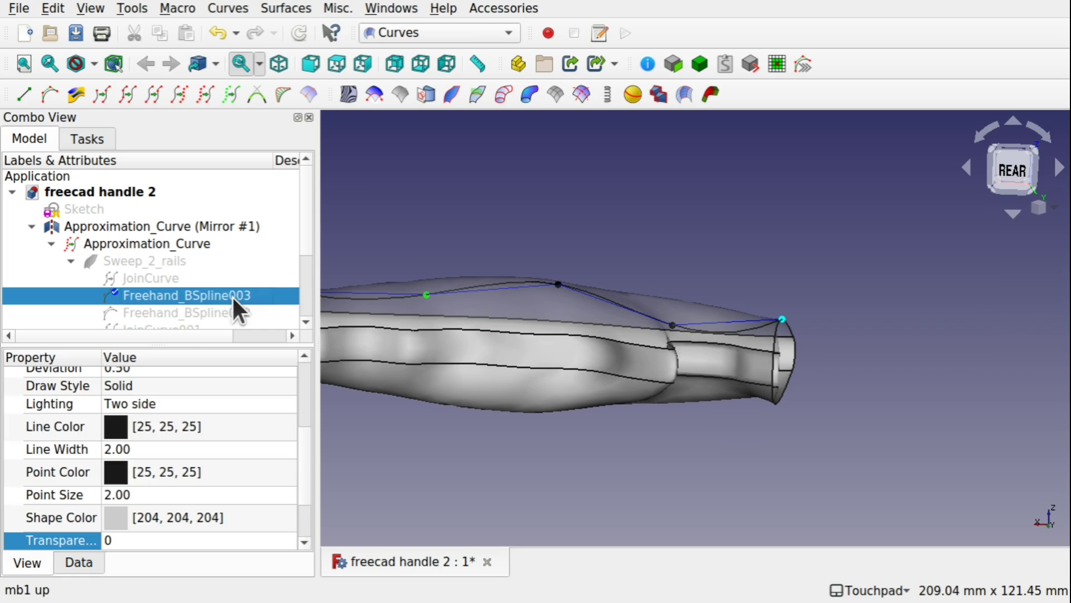
middle_drag(499, 269, 366, 283)
Show Freehand_BSpline002, open it for editing and insert a point in each of its two segments by subdividing them
click(223, 310)
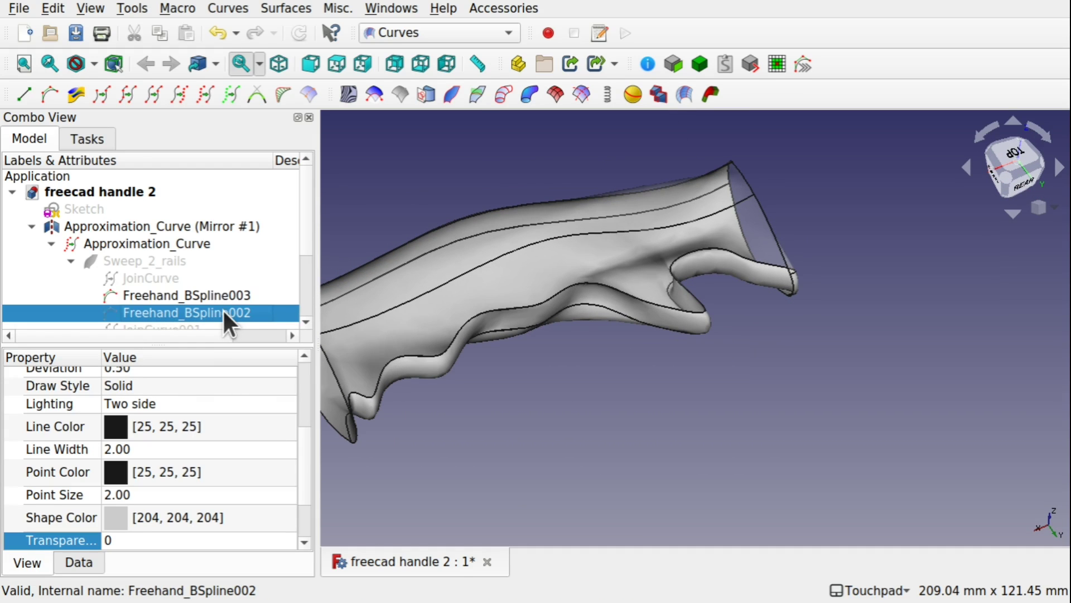
middle_drag(502, 267, 735, 282)
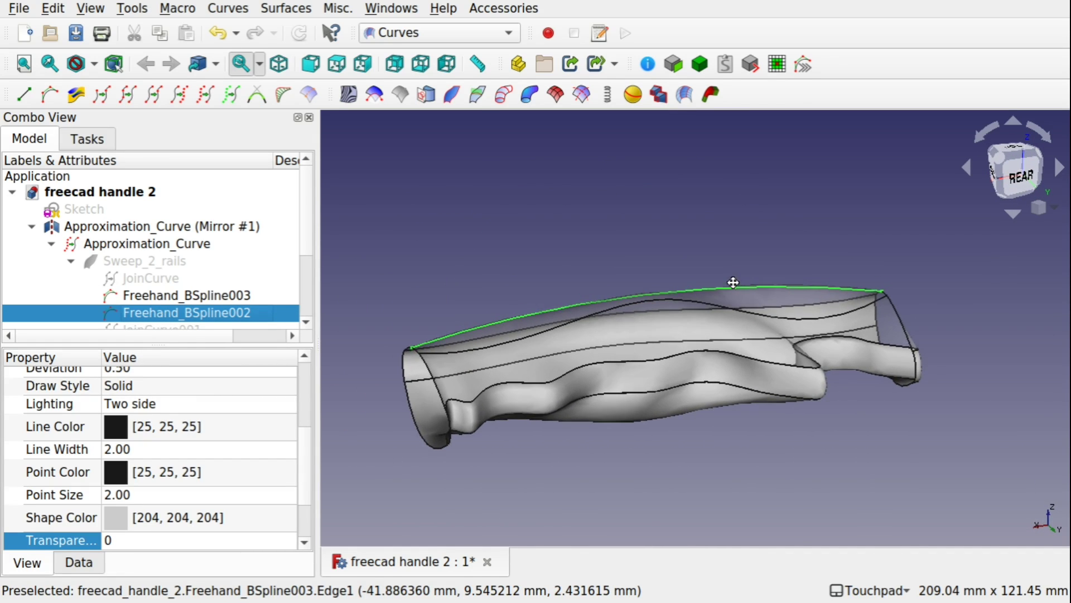
double_click(198, 313)
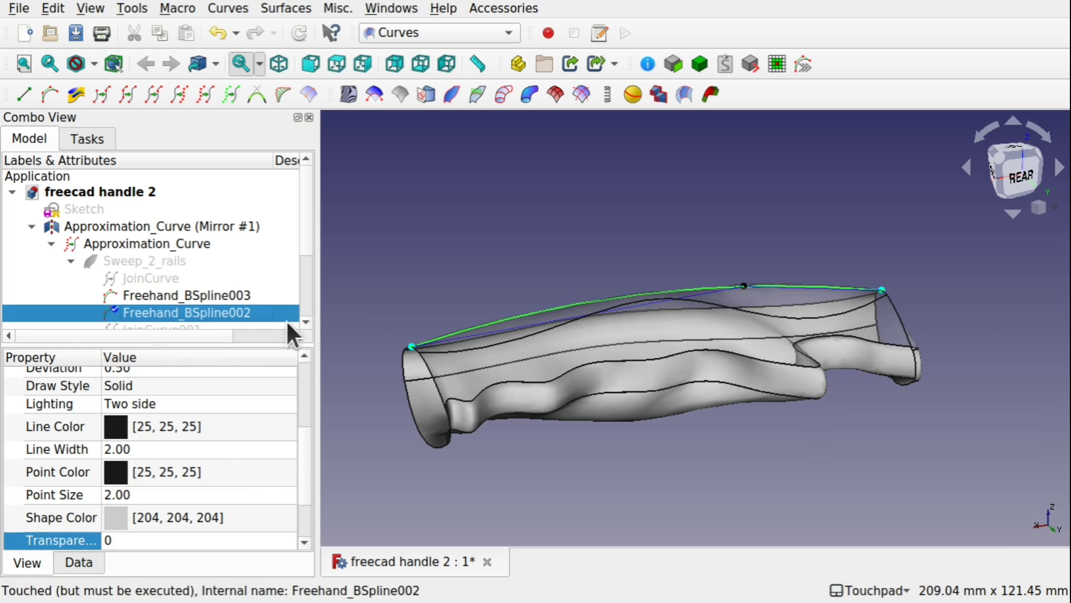
click(518, 316)
key(i)
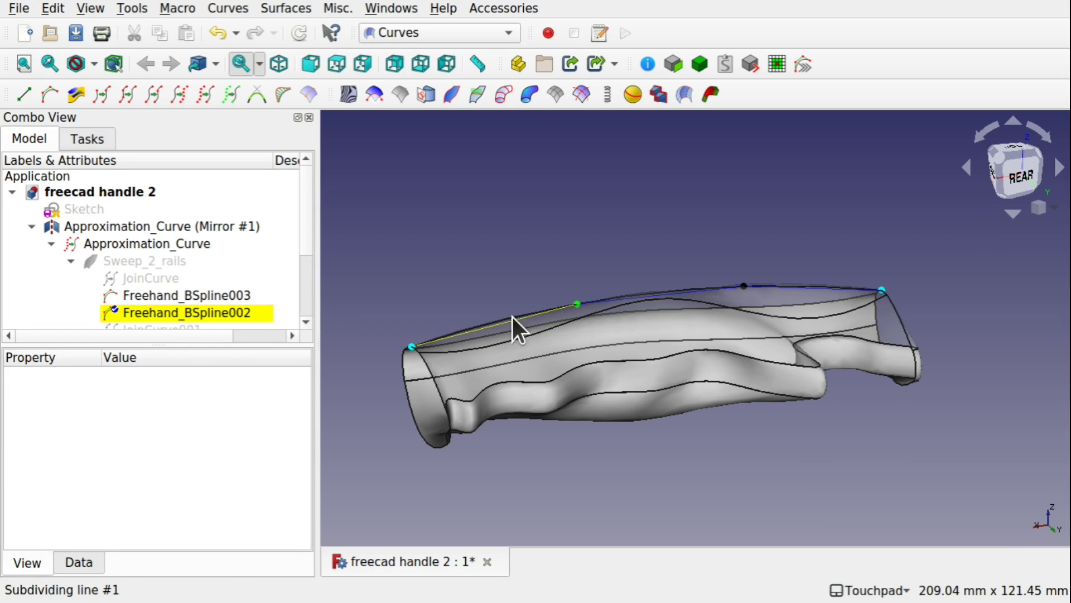
click(802, 282)
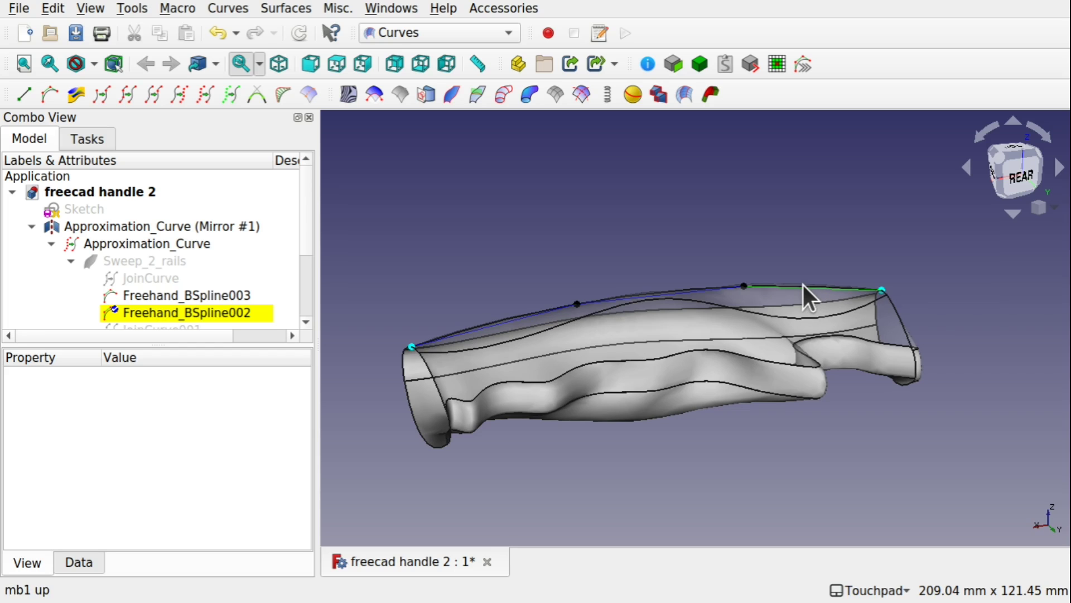
key(i)
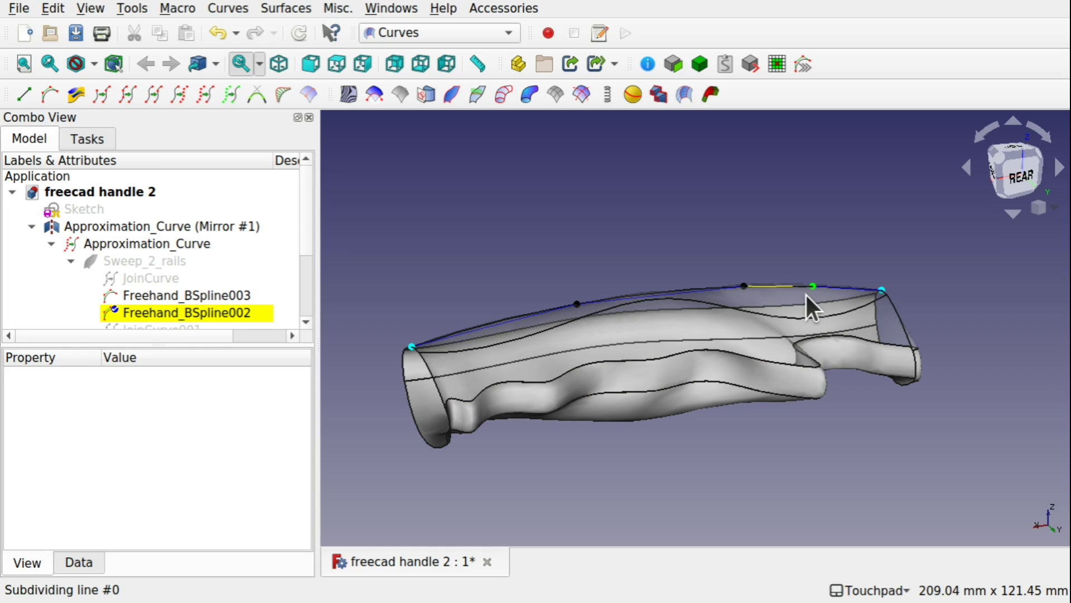
In the rear view, move Freehand_BSpline002's two inserted points toward the handle's centreline, close the spline and inspect the surface
shift+drag(805, 293, 764, 313)
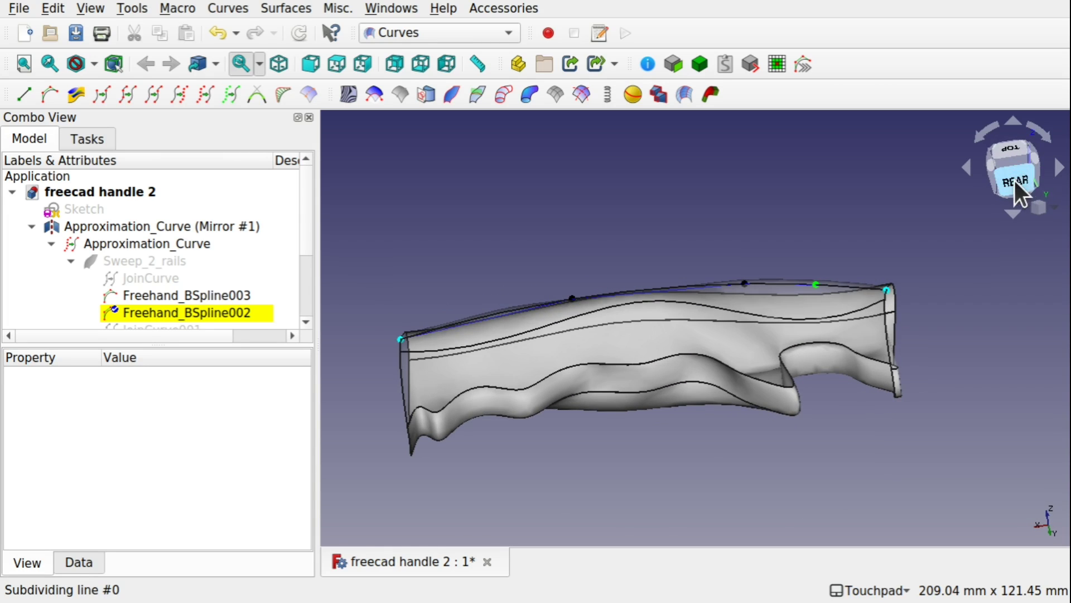
click(1014, 180)
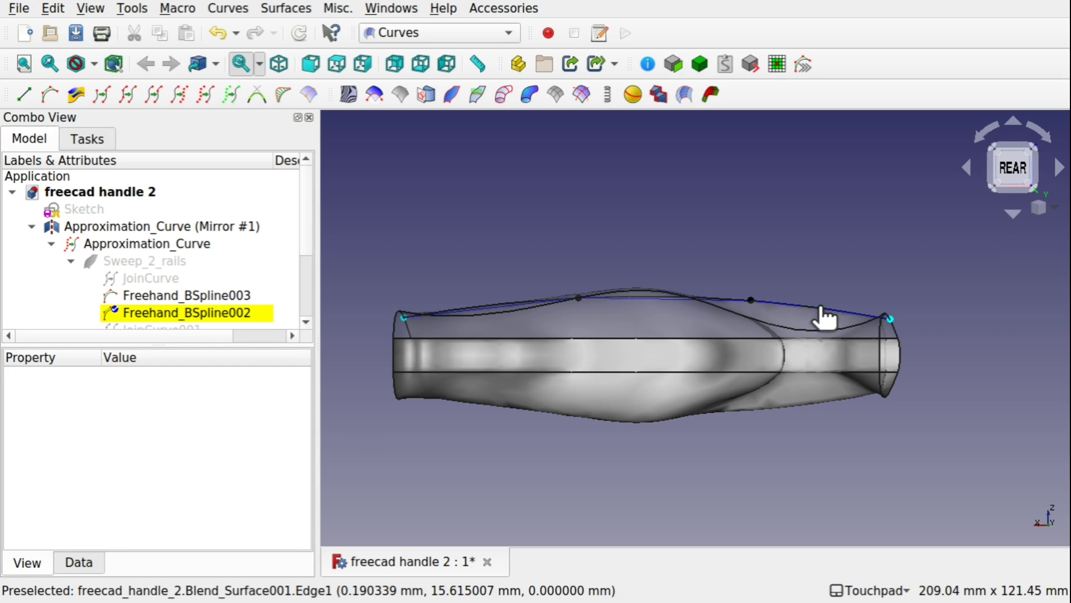
drag(825, 306, 807, 318)
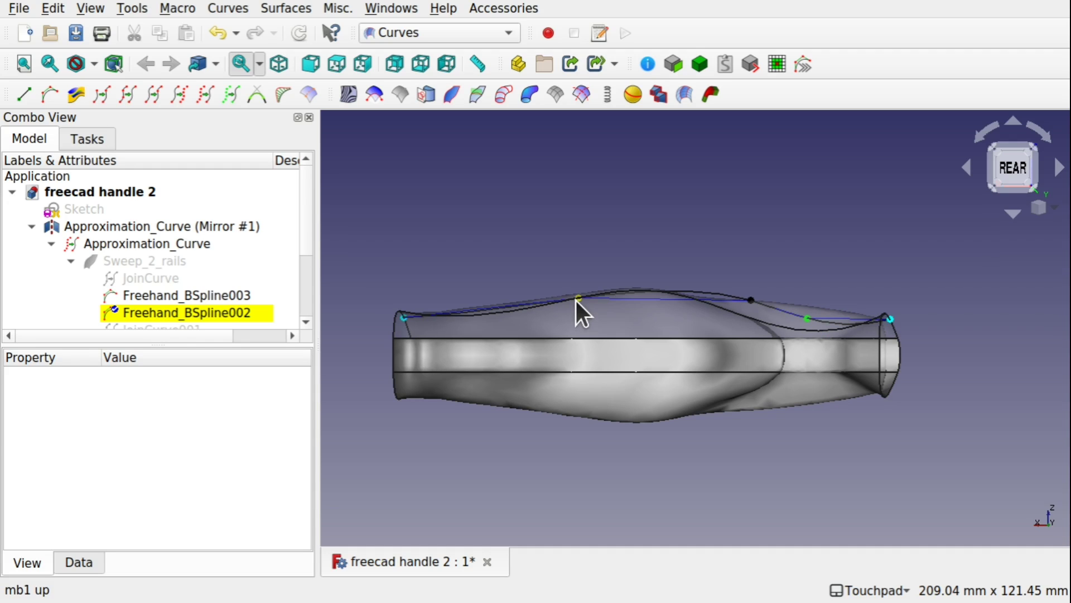
drag(578, 299, 582, 310)
middle_drag(758, 240, 739, 270)
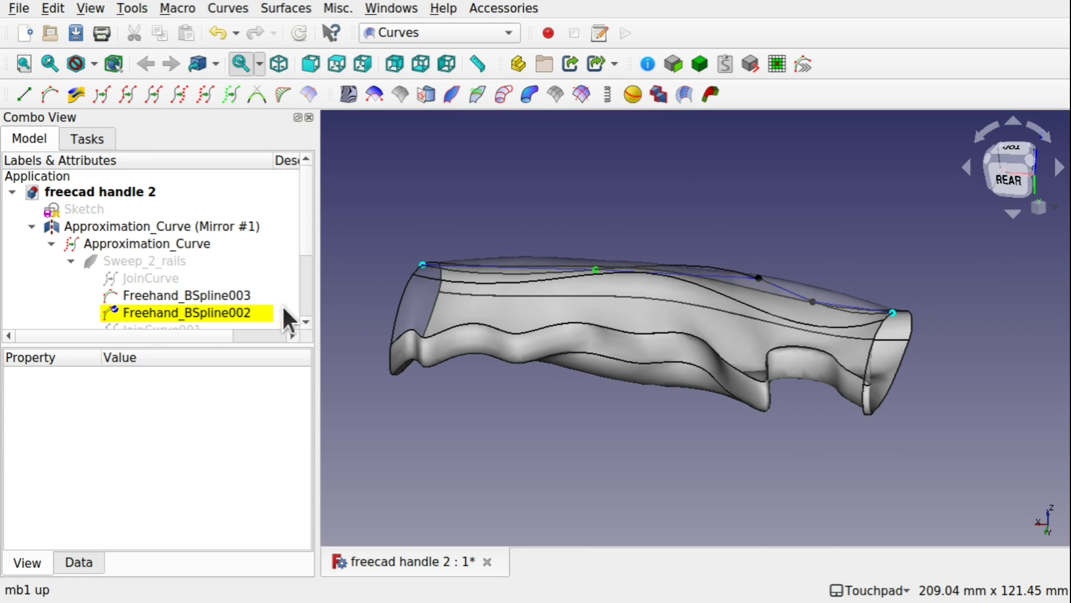
click(247, 310)
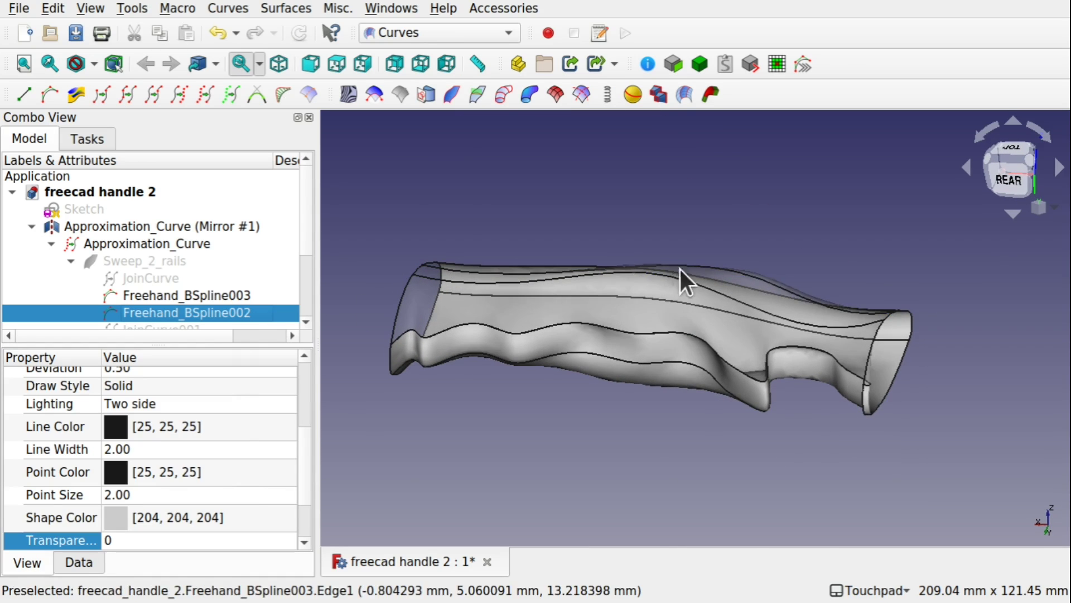
middle_drag(681, 273, 708, 273)
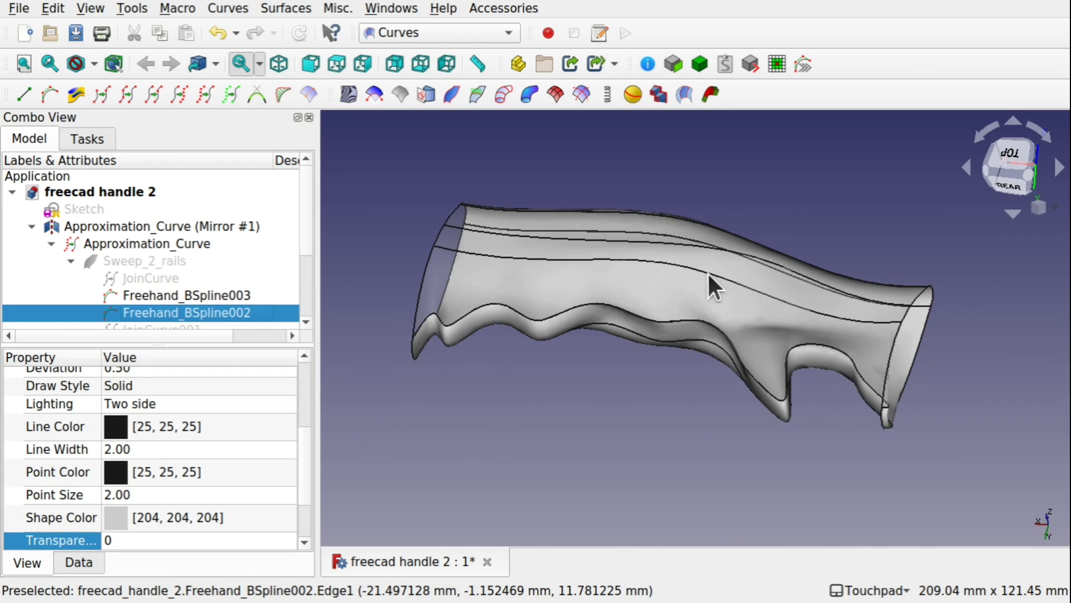
click(615, 373)
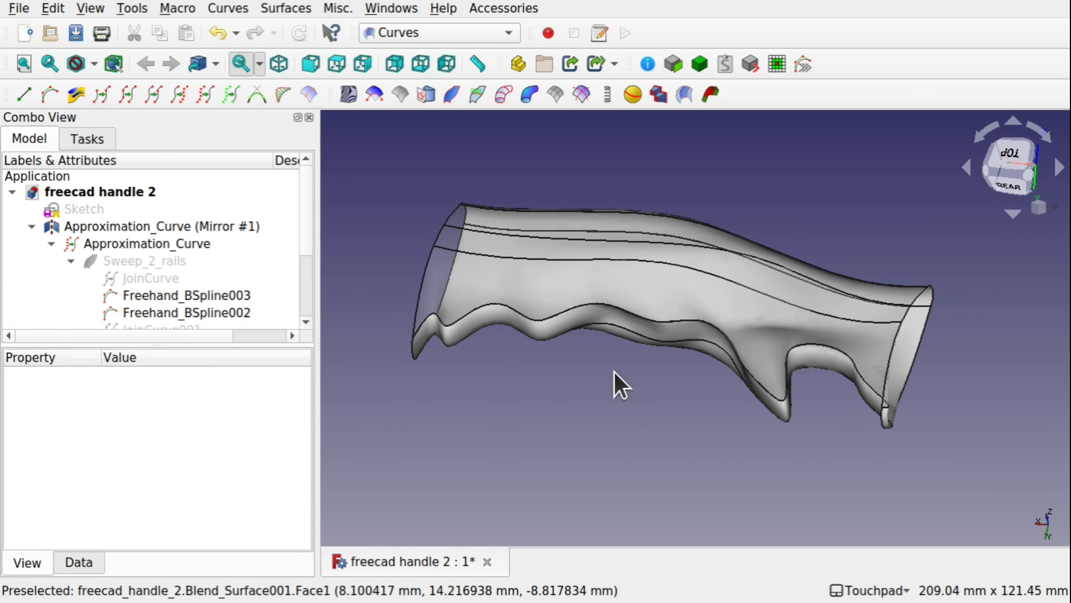
Hide Freehand_BSpline003 and Freehand_BSpline002, and inspect the handle from its open end and from above
click(225, 296)
click(238, 308)
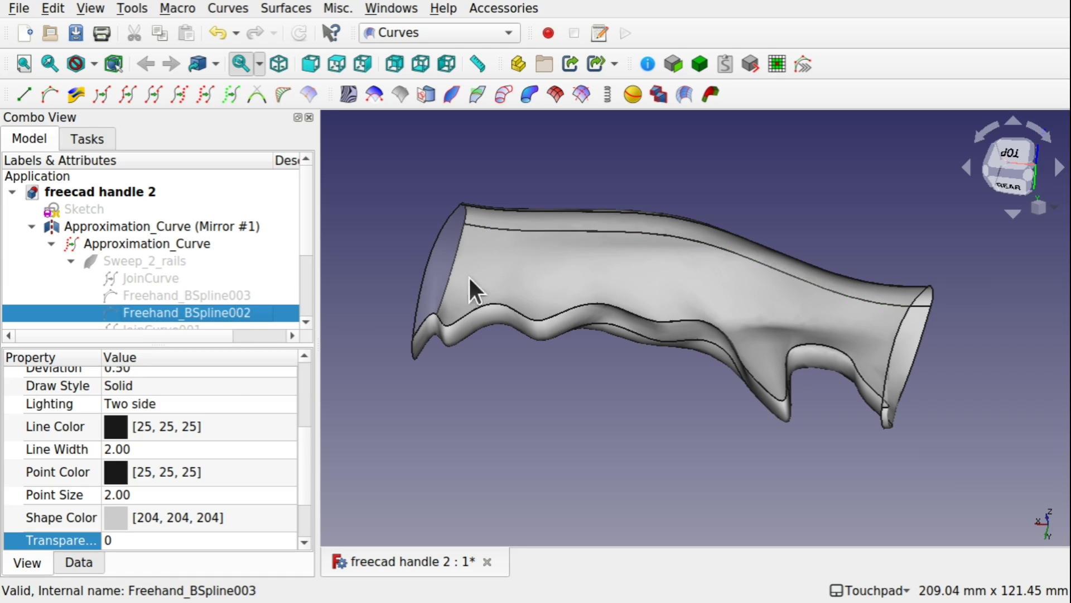
middle_drag(471, 292, 607, 296)
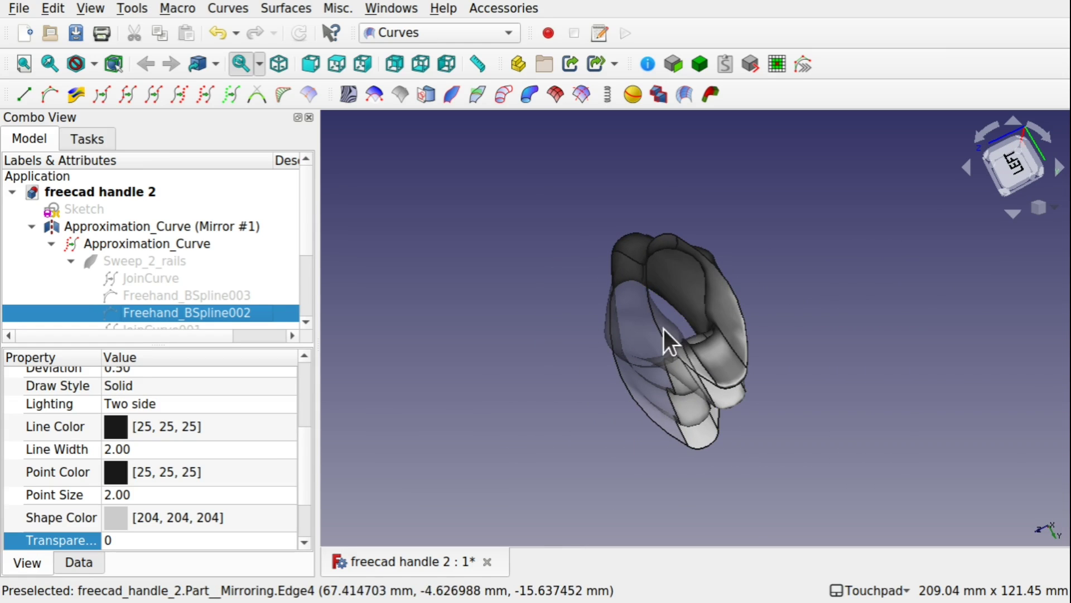
middle_drag(748, 300, 801, 293)
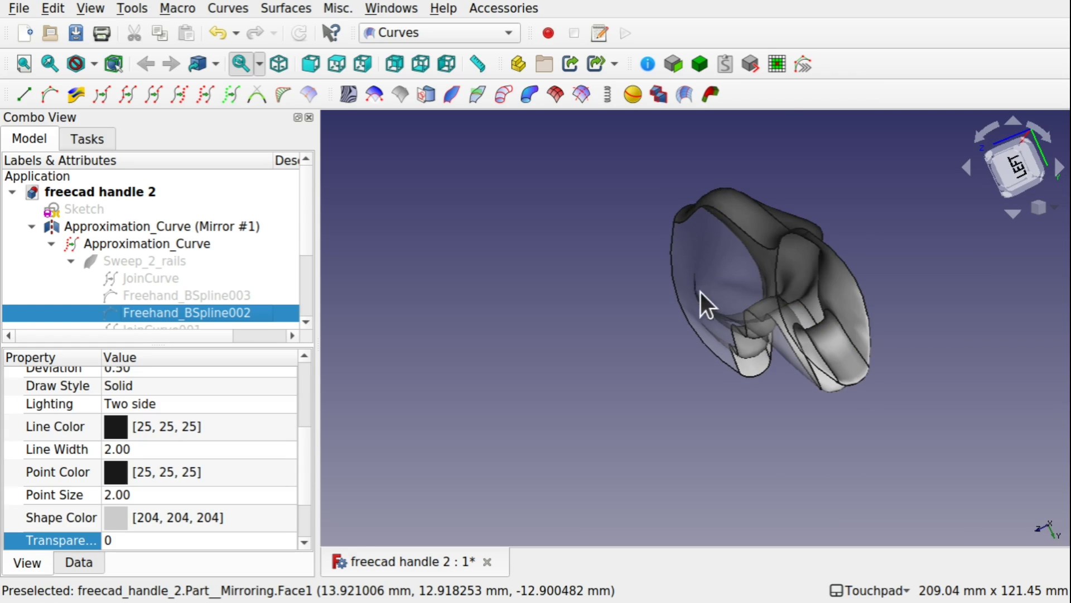
middle_drag(698, 291, 893, 263)
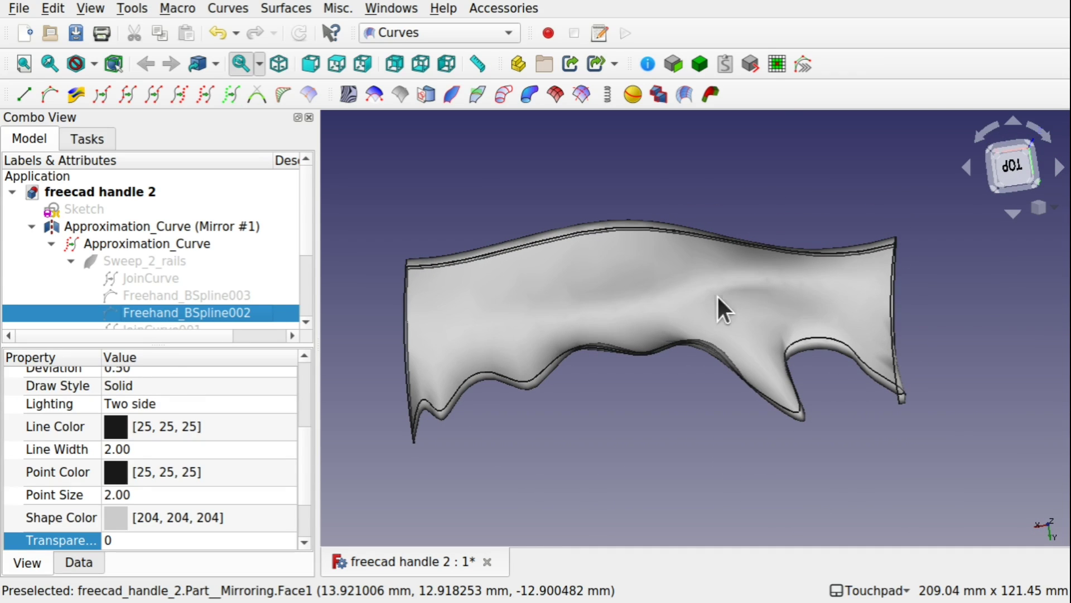
Make Approximation_Curve selectable by setting its Selectable property to true
middle_drag(671, 300, 473, 348)
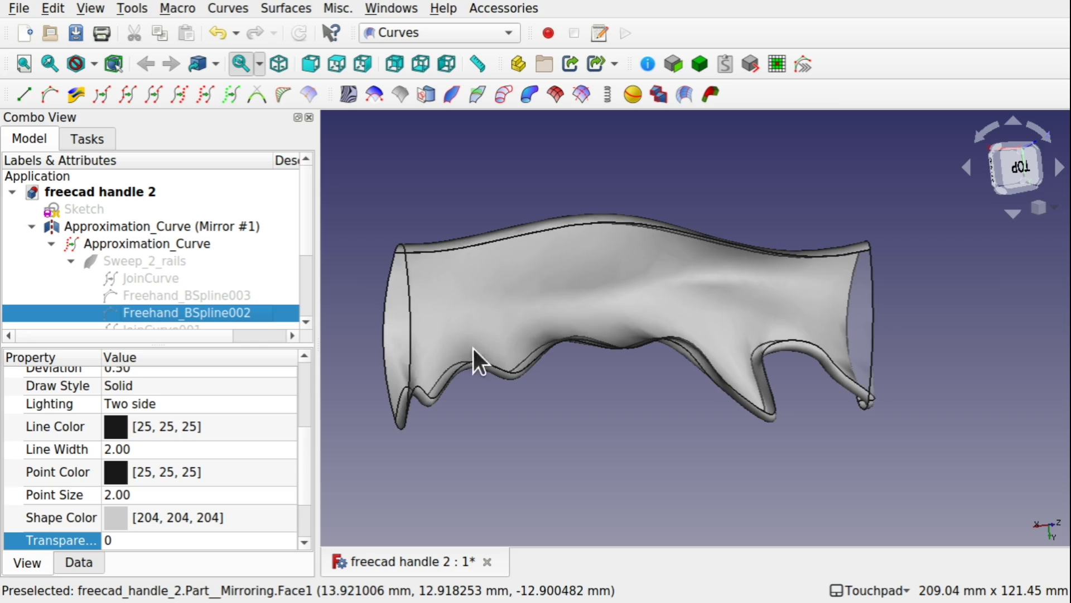
middle_drag(404, 286, 497, 273)
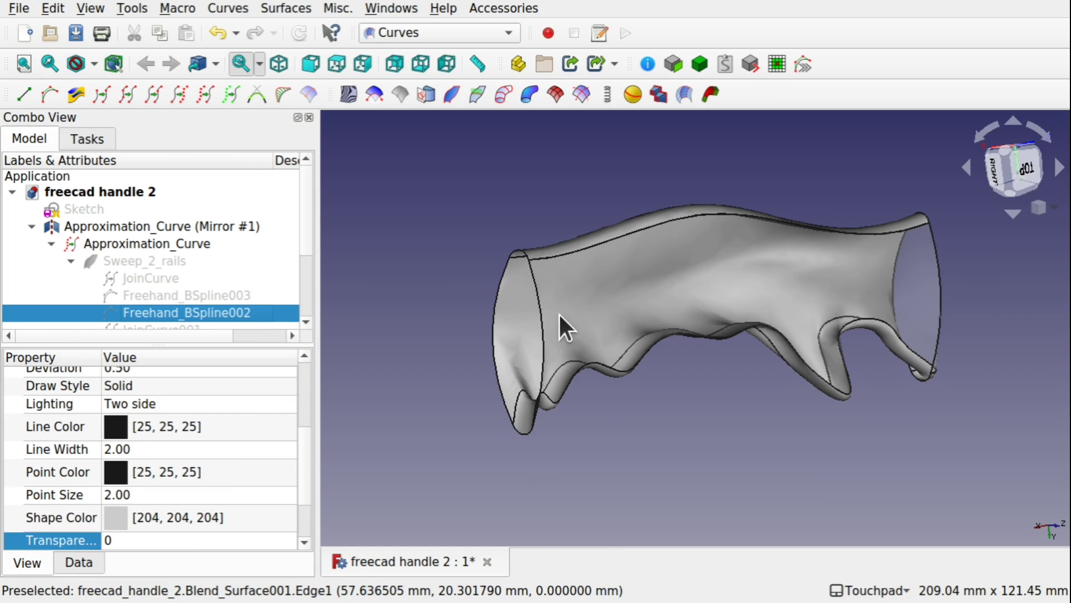
middle_drag(559, 317, 642, 309)
middle_drag(571, 319, 542, 339)
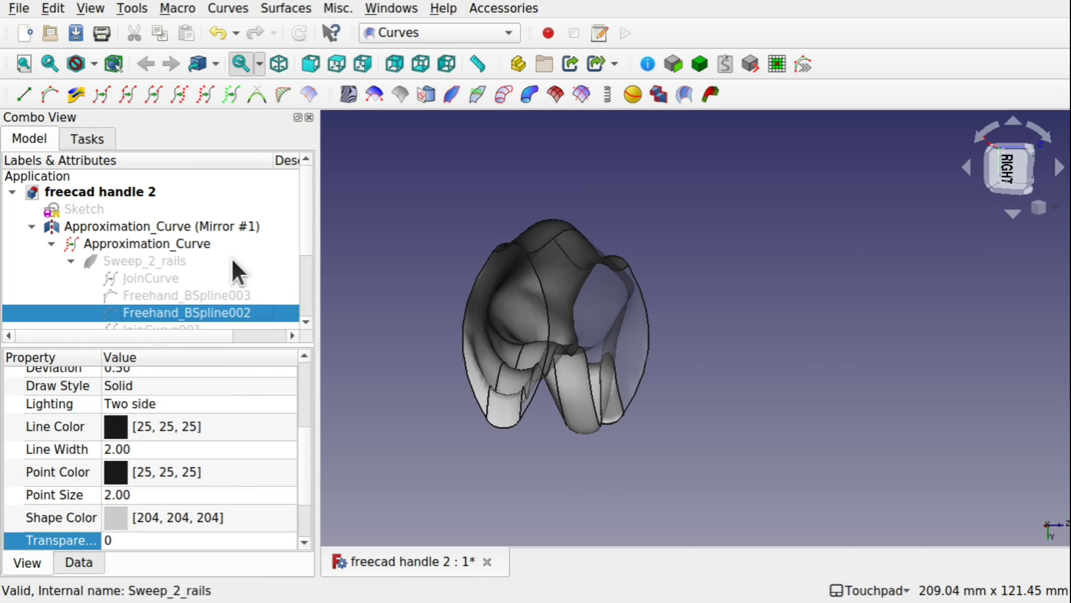
click(180, 248)
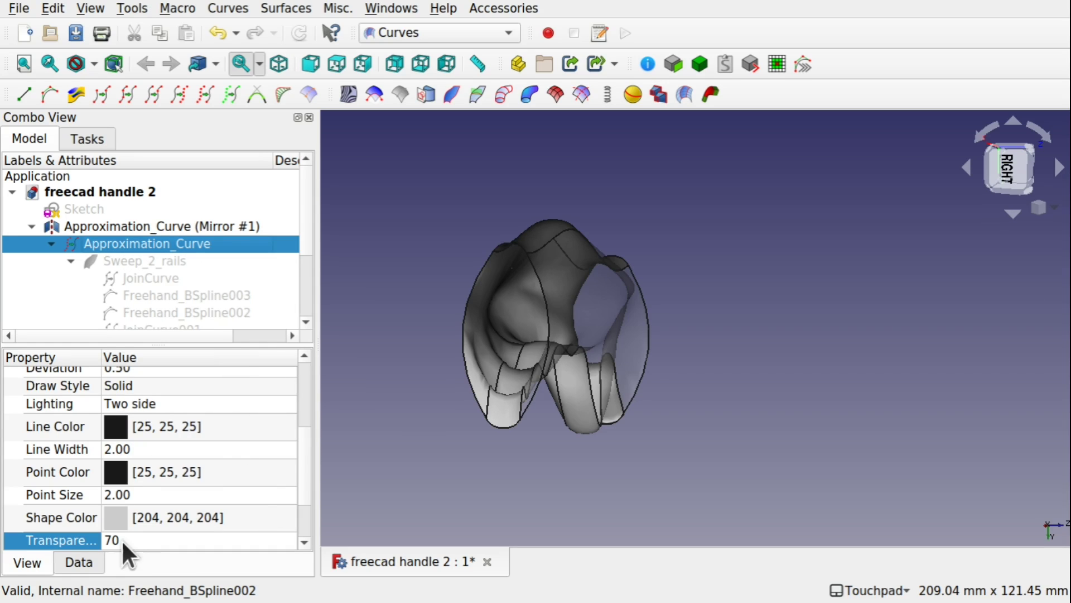
scroll(302, 491, down, 2)
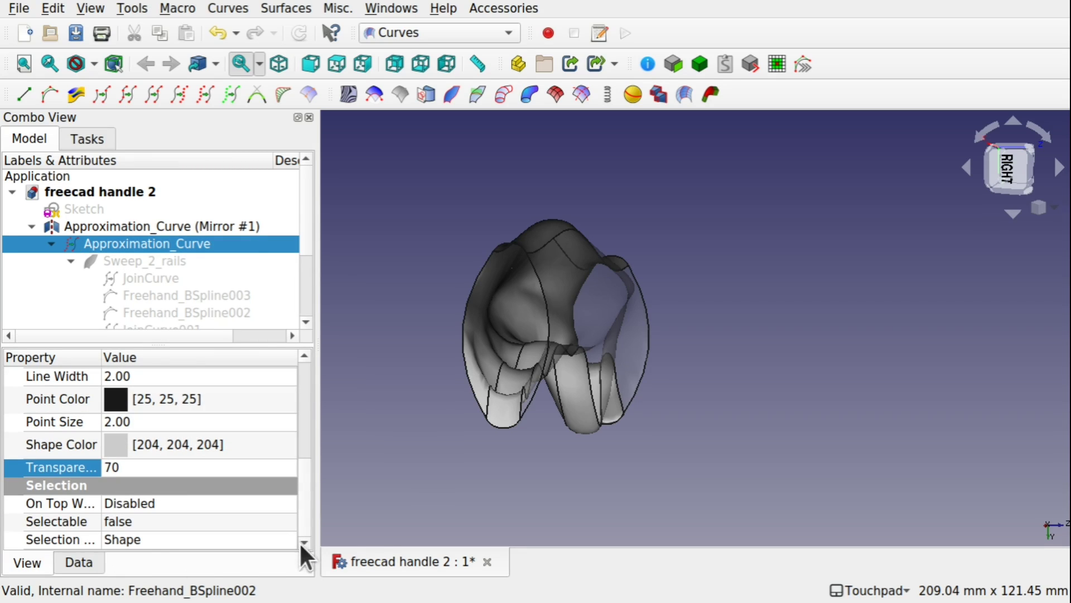
click(166, 538)
click(157, 521)
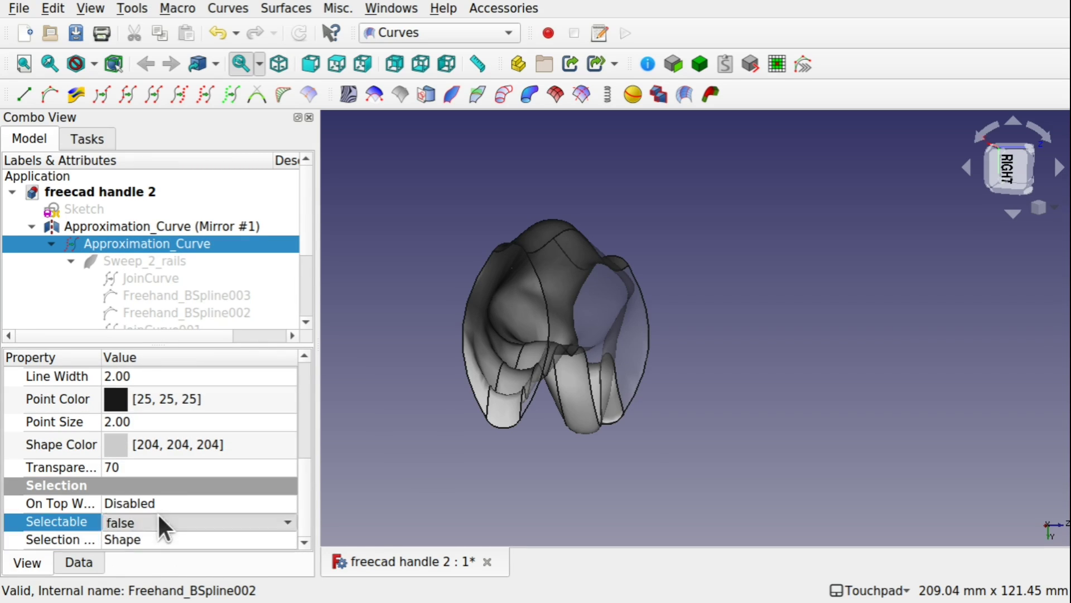
click(158, 521)
click(148, 543)
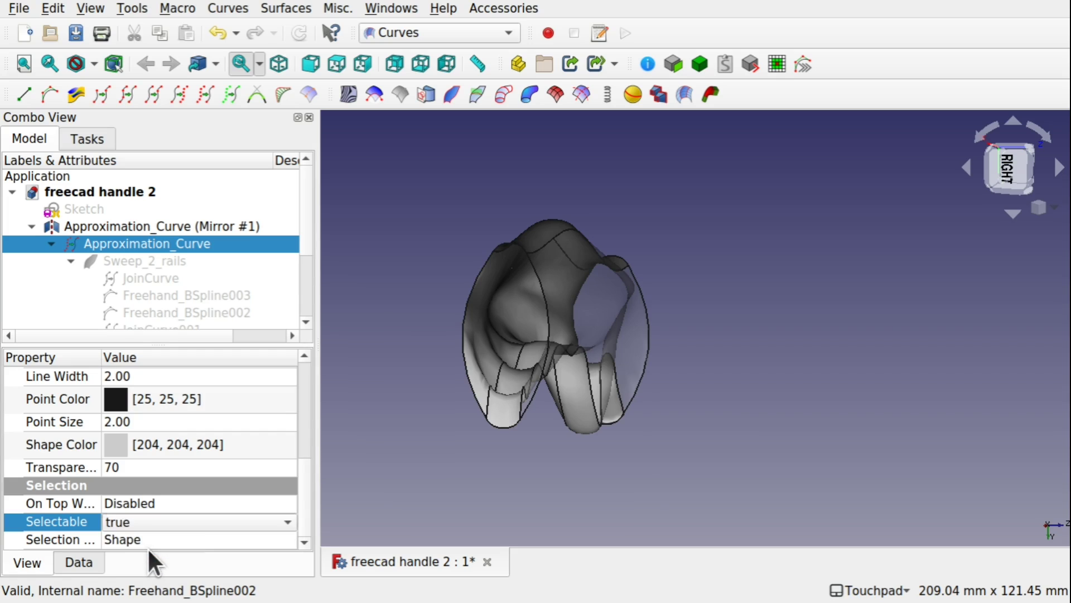
Select the edges forming the closed loop at the handle's open end and save the document
click(433, 403)
click(473, 393)
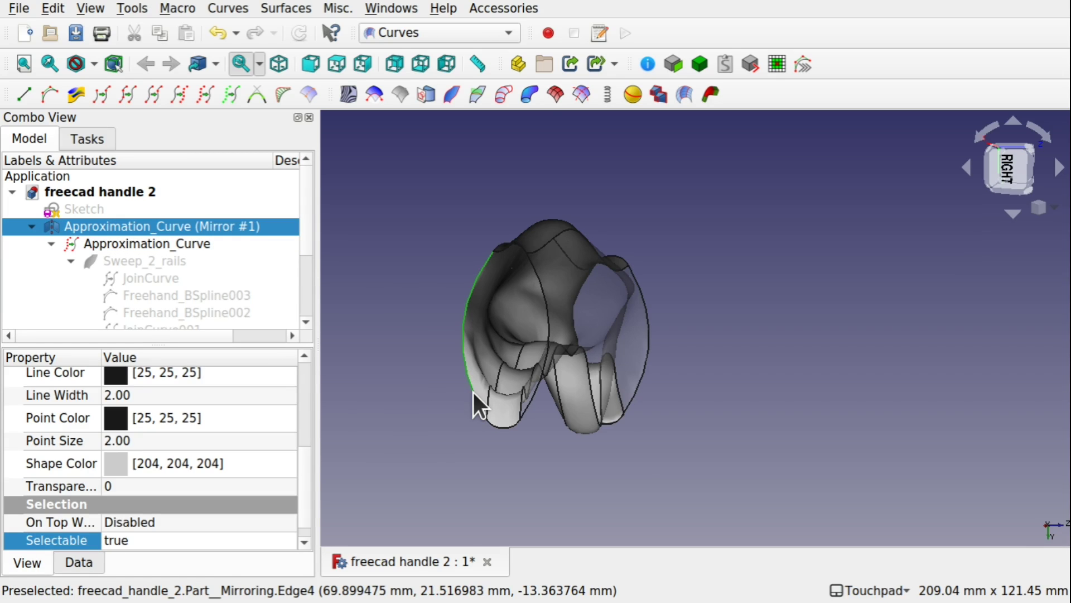
ctrl+click(546, 357)
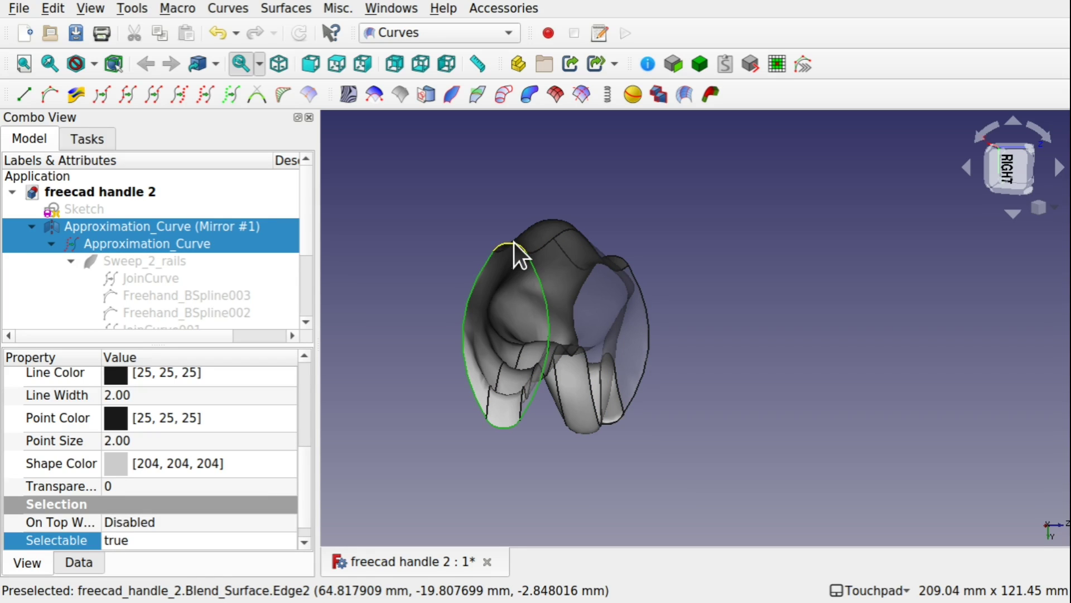
key(ctrl+s)
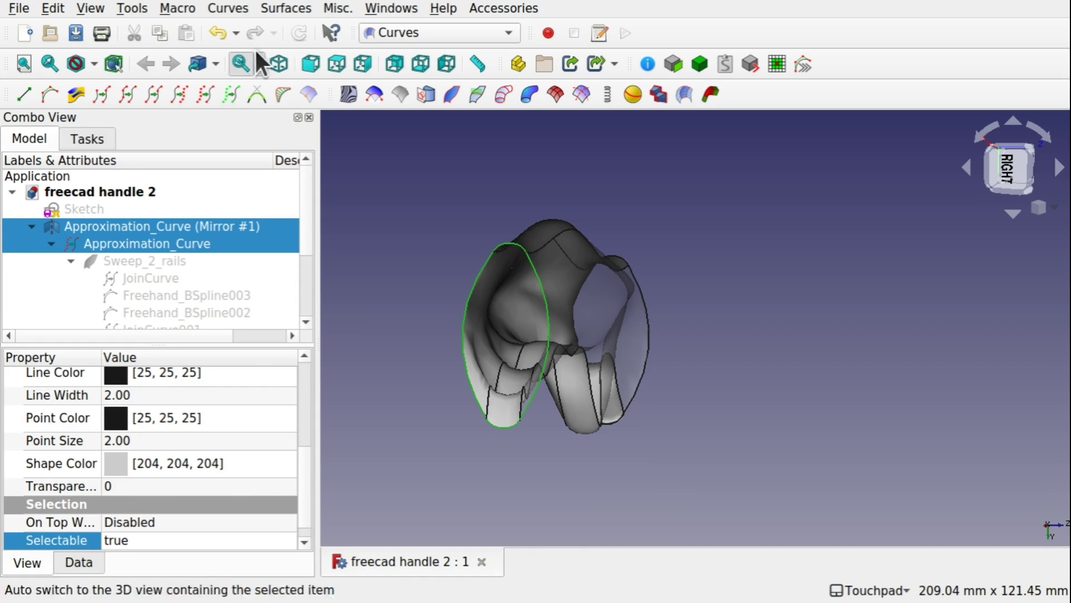
Switch to the Part workbench and try to make a face from the selected edge loop with Make face from wires
click(411, 32)
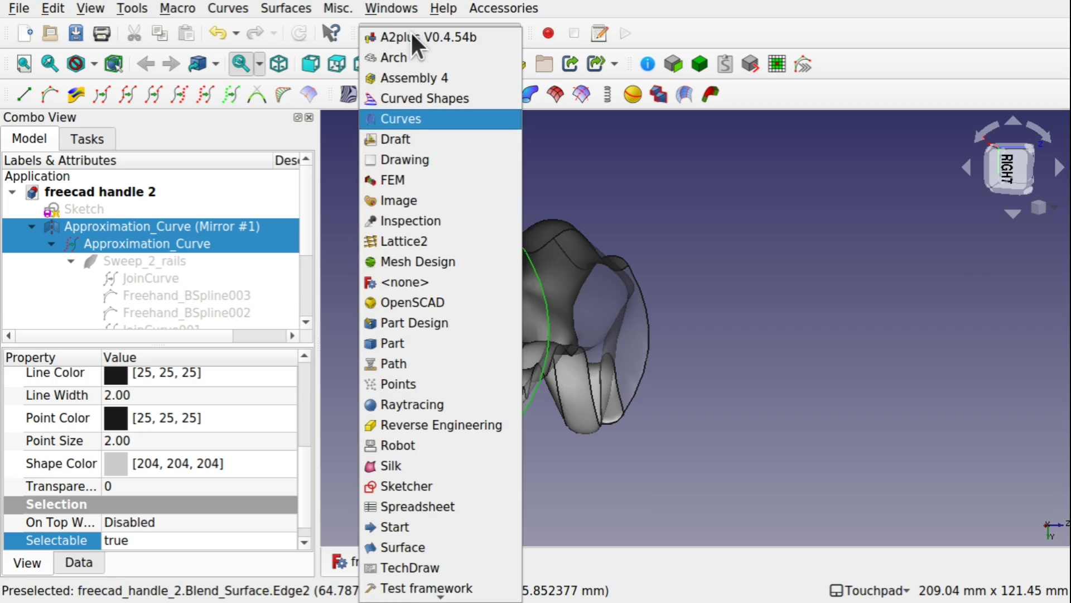
click(427, 350)
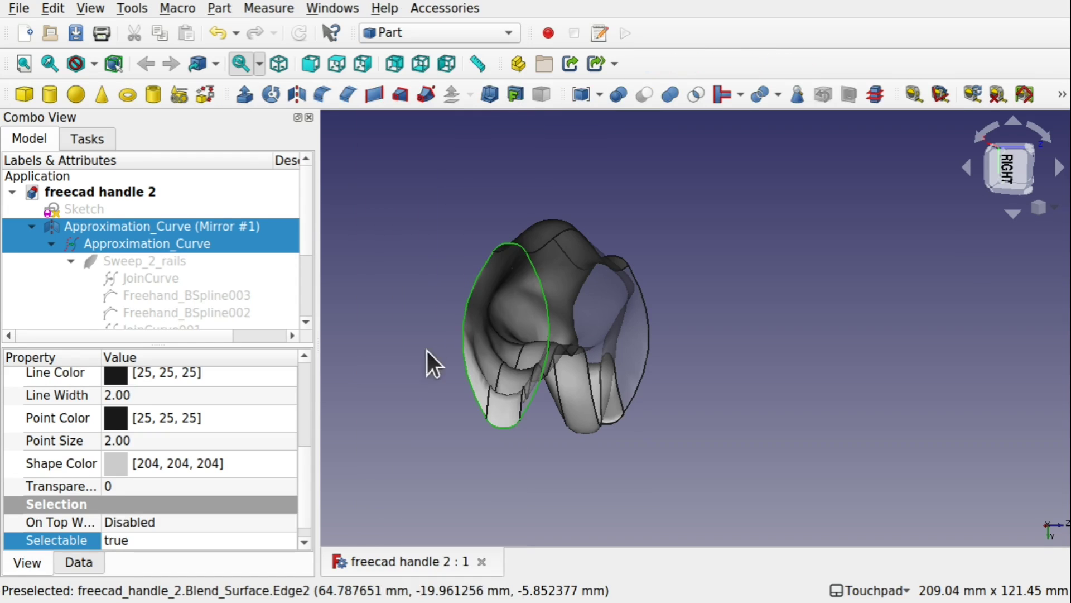
click(213, 7)
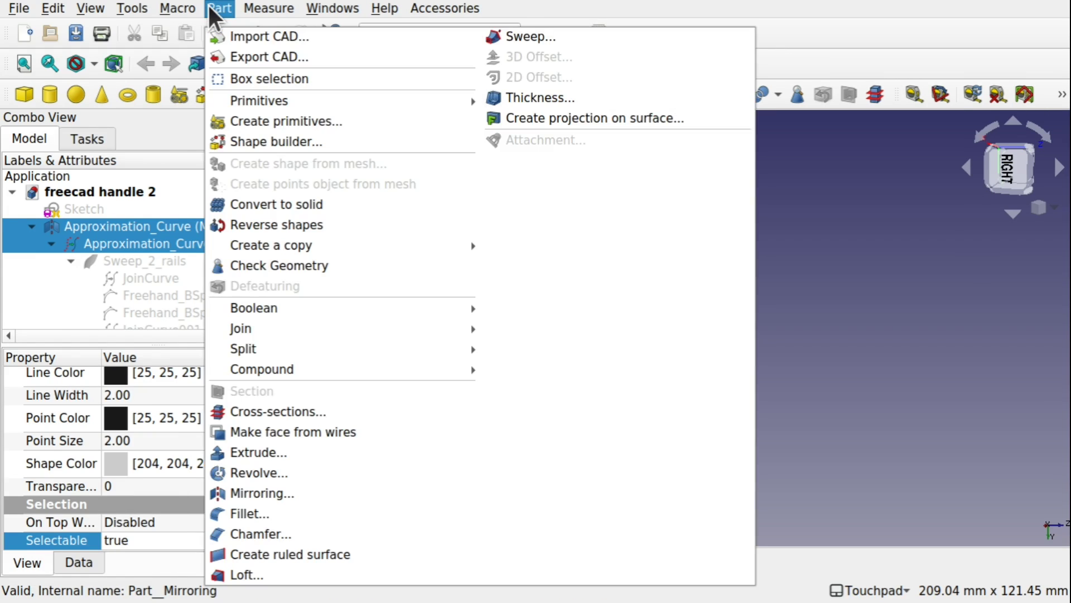
click(312, 435)
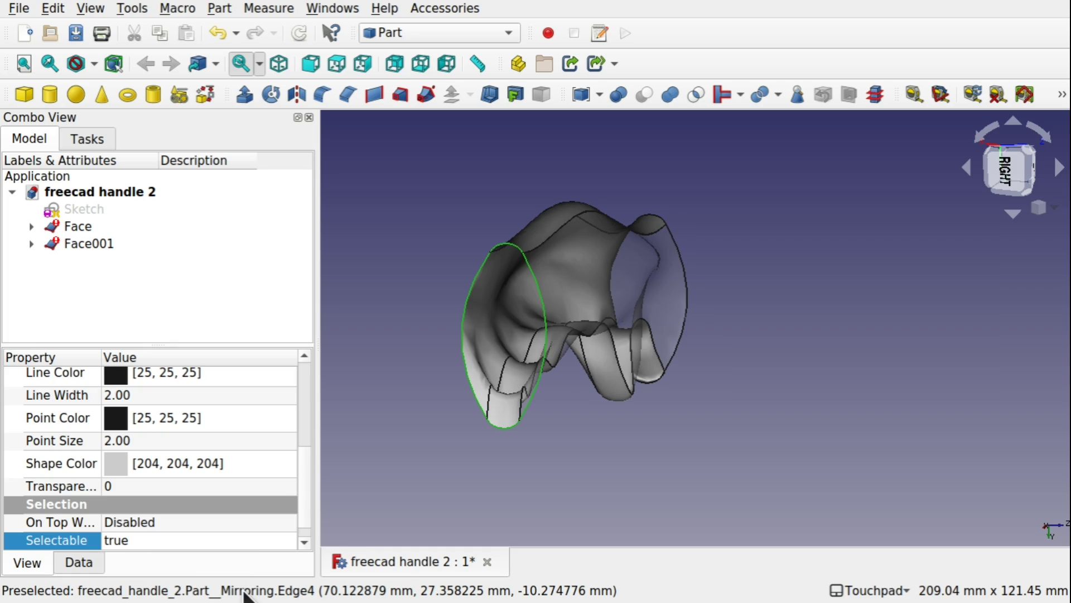
mouse_move(567, 361)
alt+mouse_down()
mouse_move(583, 362)
mouse_move(574, 361)
alt+mouse_up()
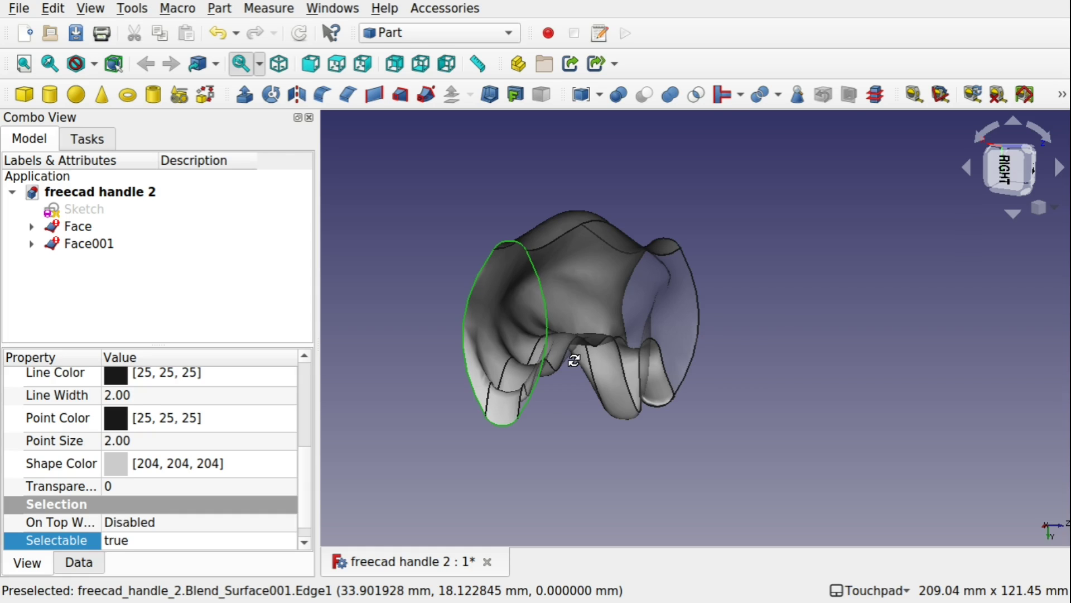
alt+drag(502, 286, 610, 327)
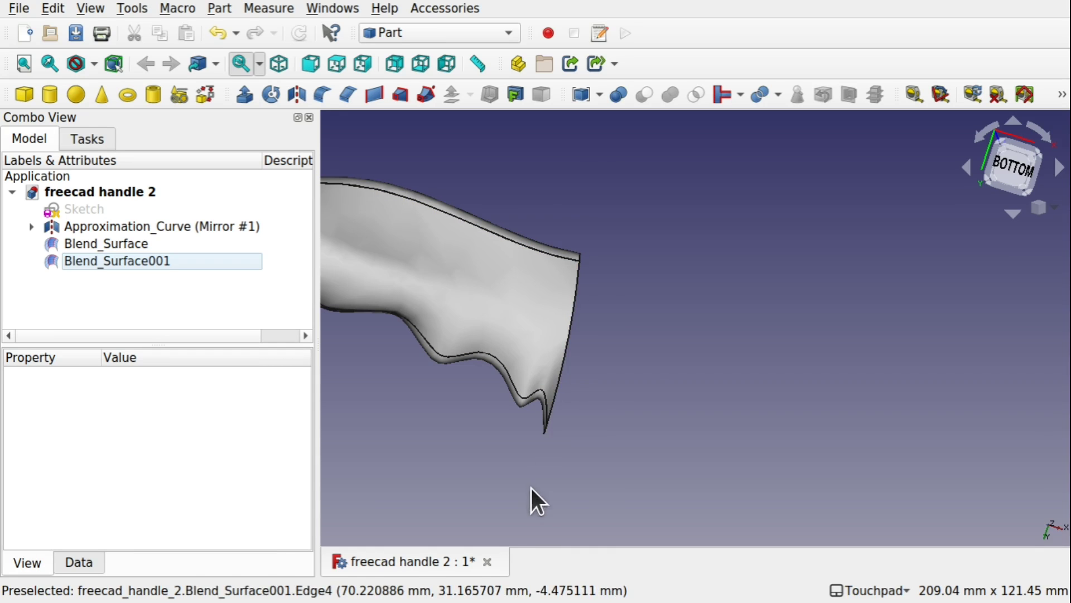
Switch to the Sketcher workbench and create a new sketch on the XY-Plane with a 0.00 mm offset
alt+drag(603, 354, 617, 182)
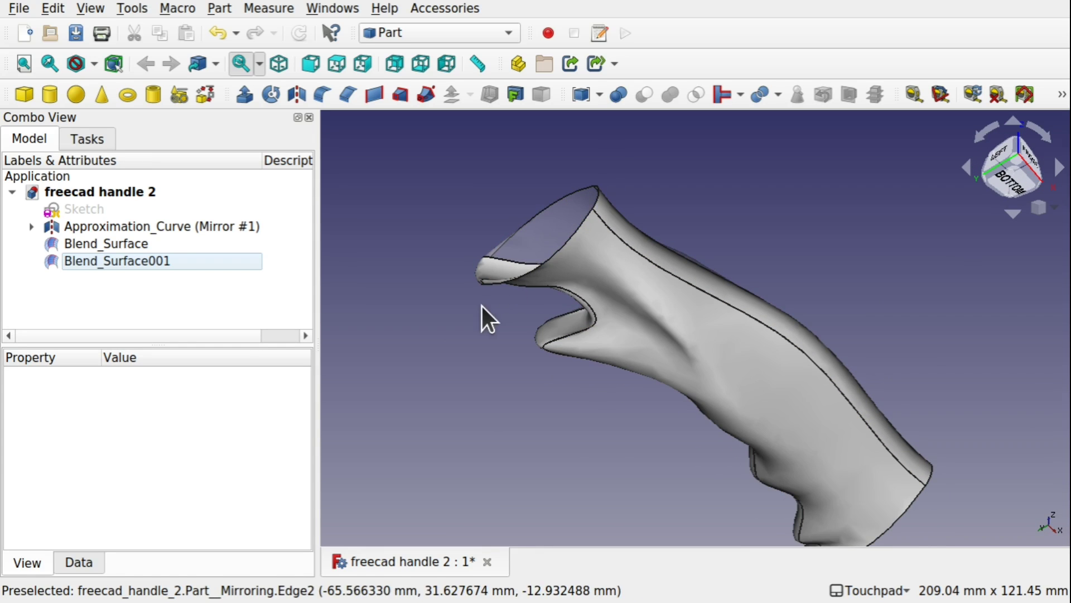
alt+drag(481, 305, 678, 192)
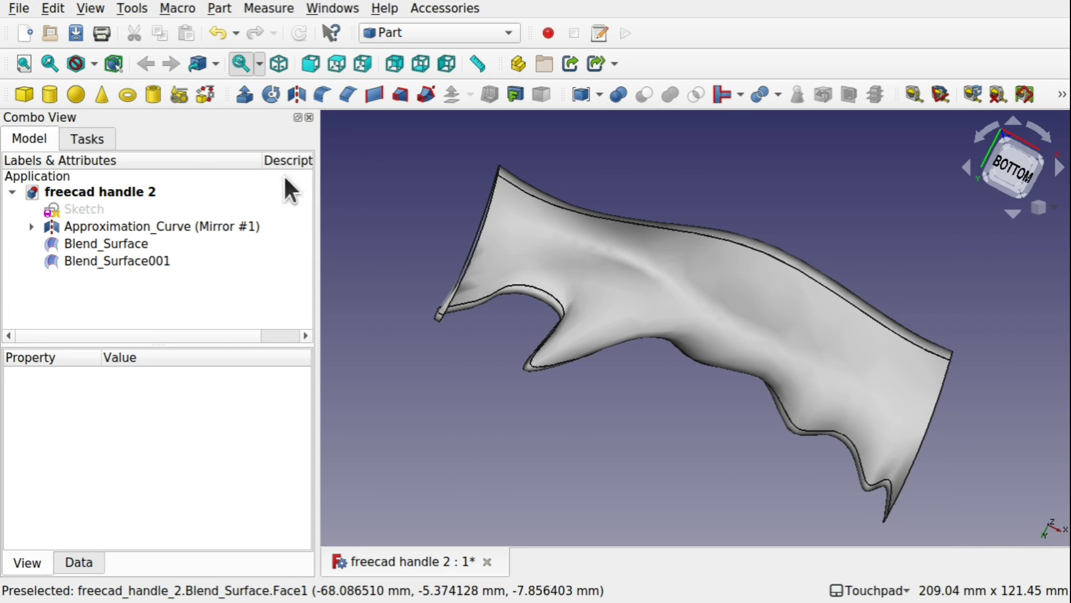
click(429, 33)
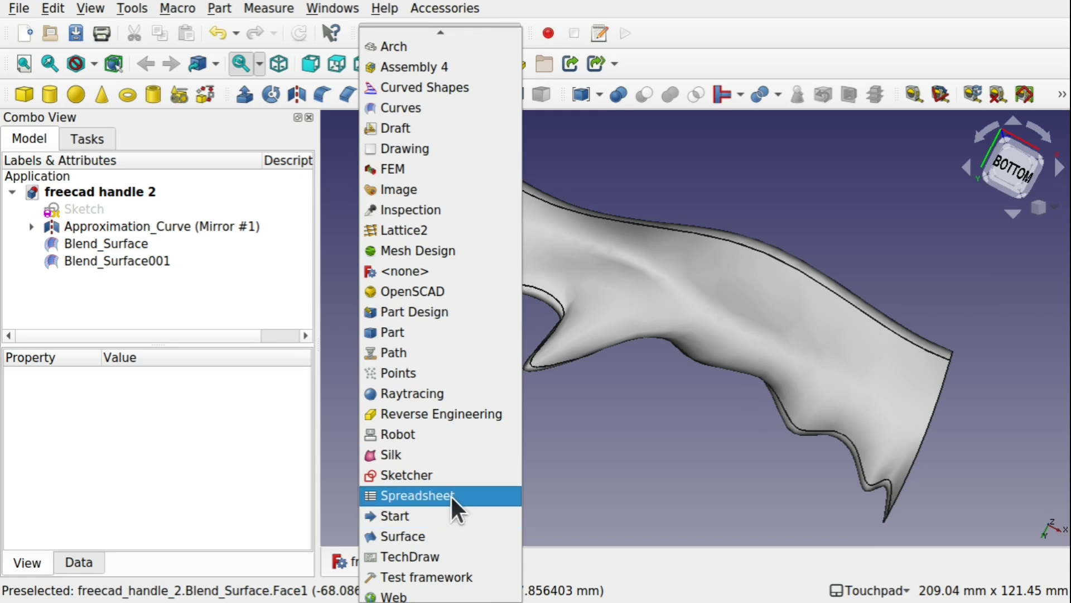
click(456, 478)
key(alt)
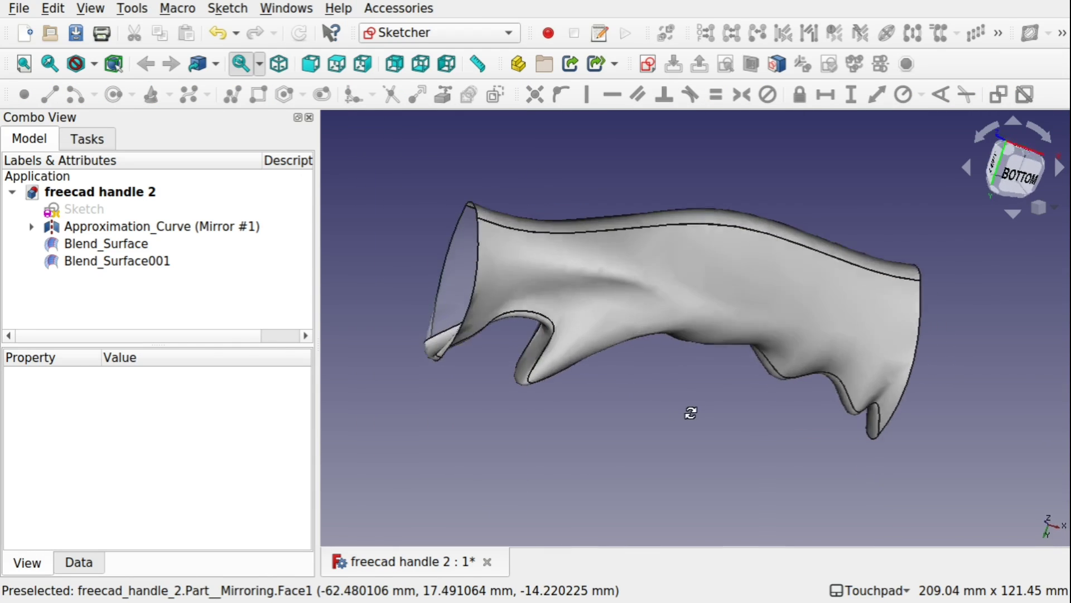
alt+drag(691, 413, 684, 379)
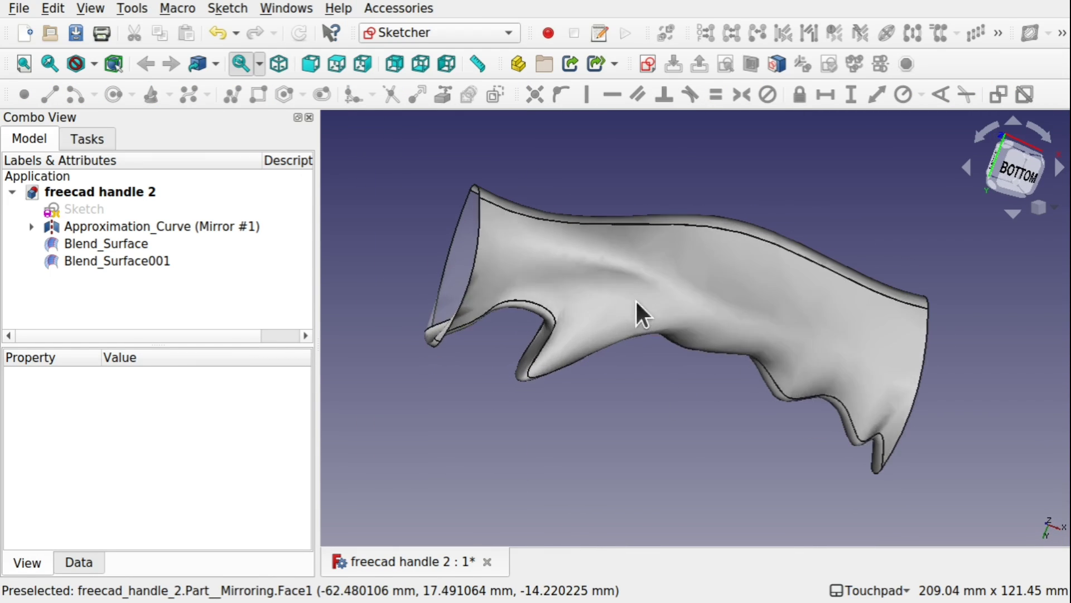
click(648, 64)
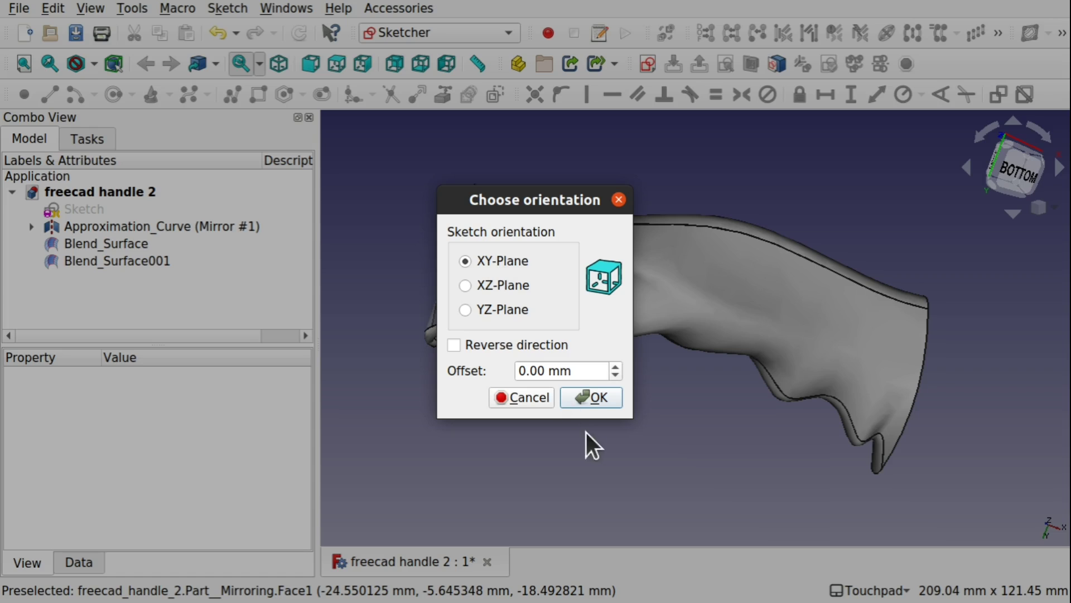
click(598, 393)
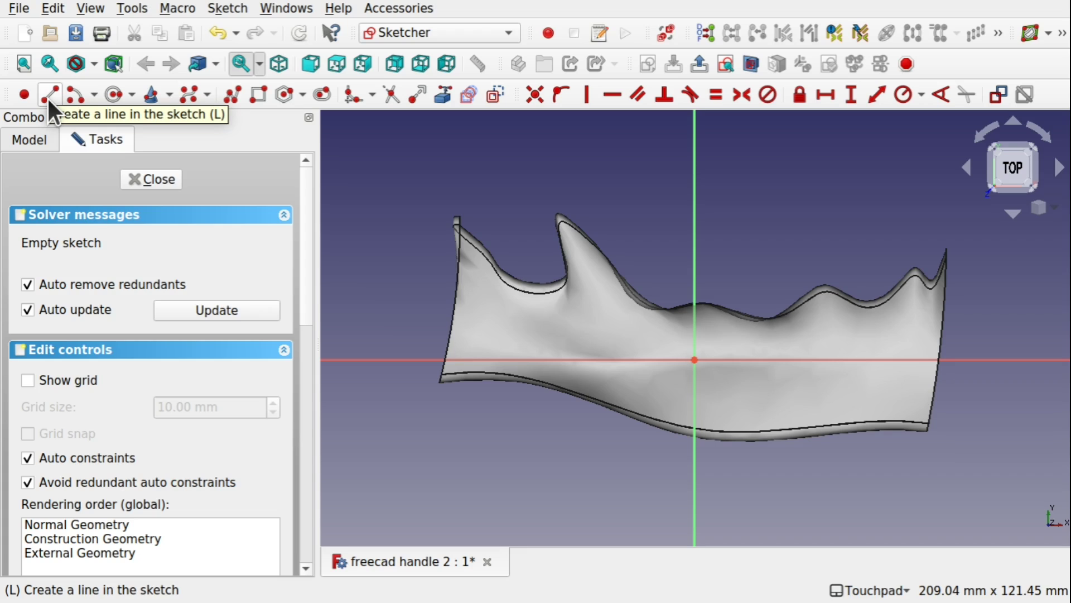
Sketch a closed six-sided polyline around the handle, with its two end segments crossing the handle near its open ends
click(230, 92)
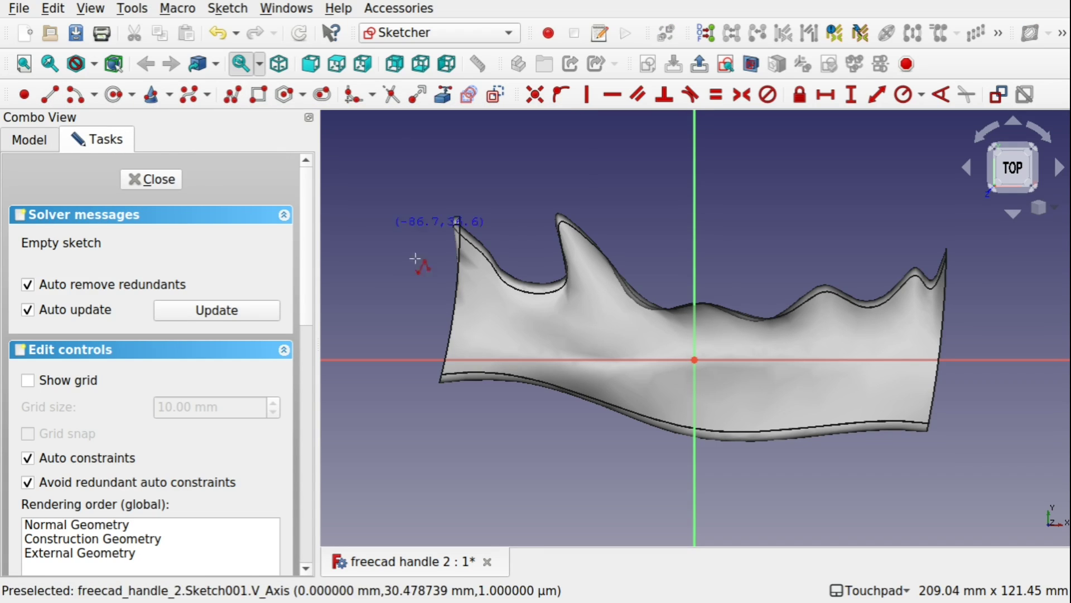
click(470, 169)
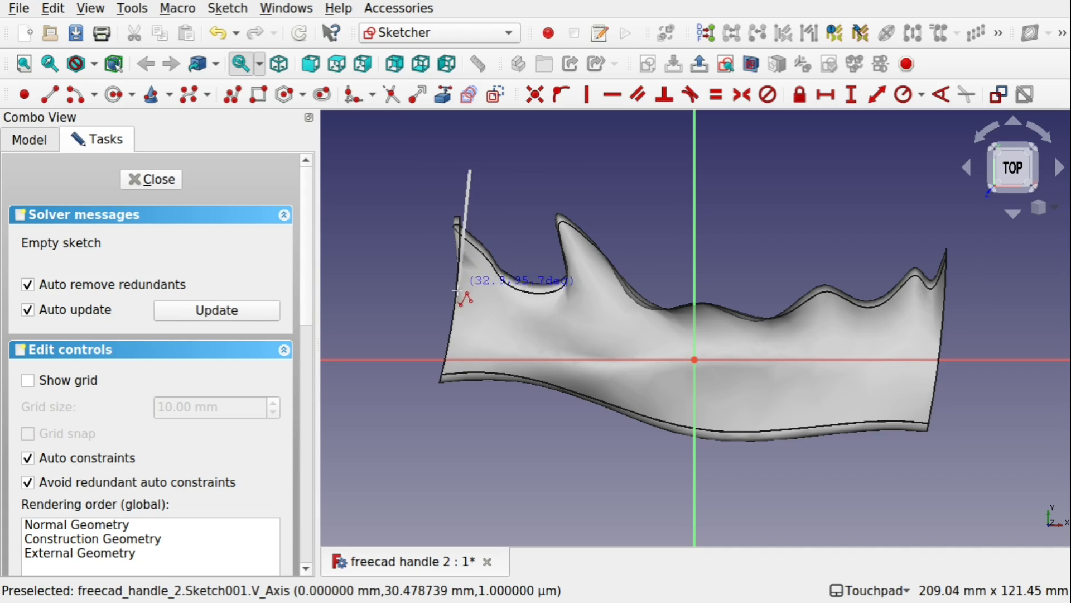
click(450, 412)
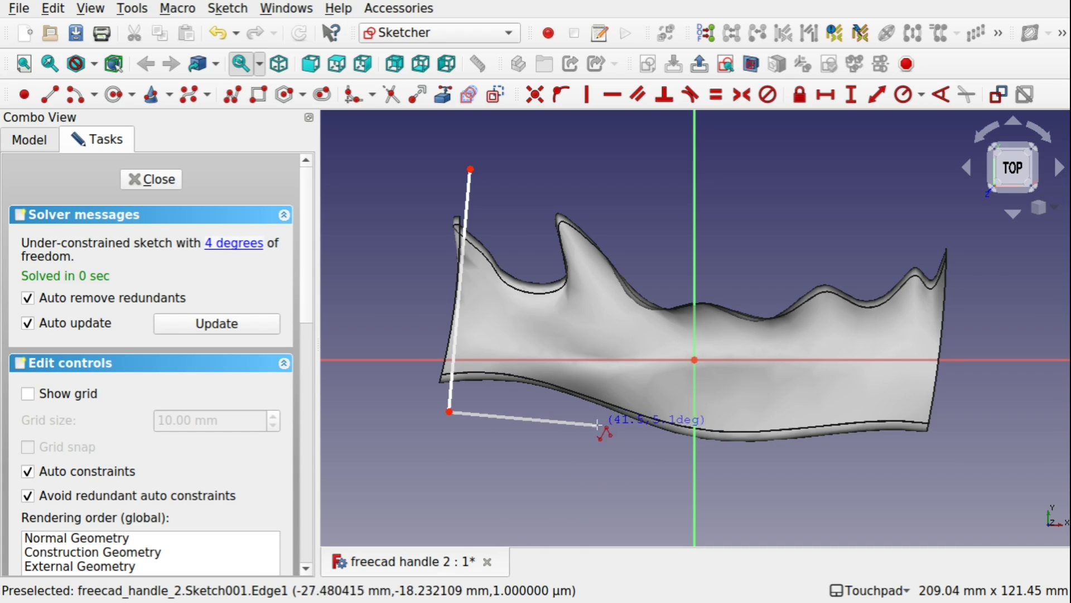
click(767, 507)
click(767, 504)
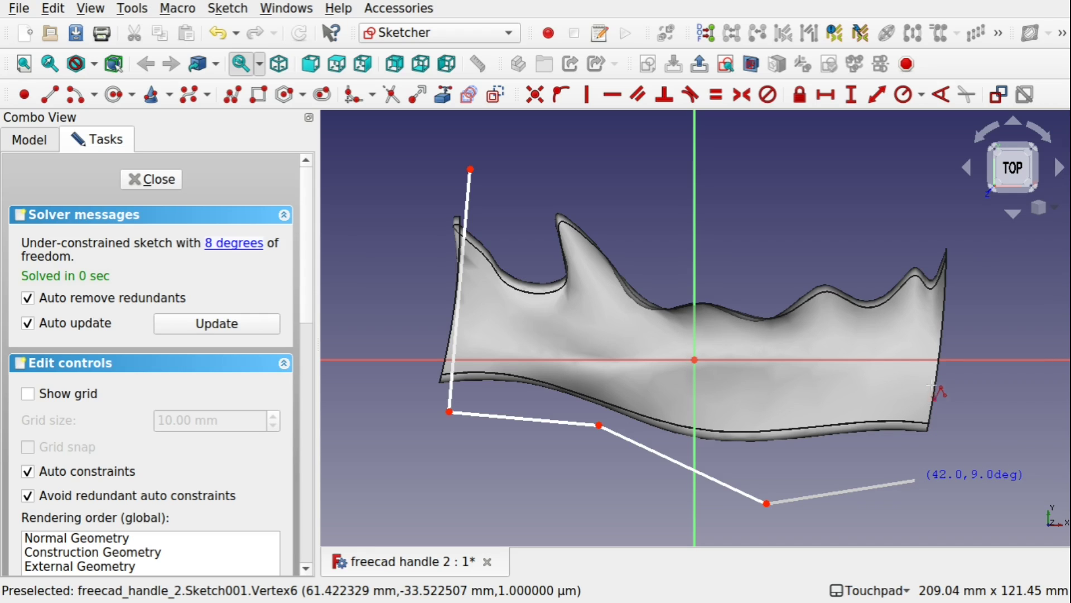
click(915, 480)
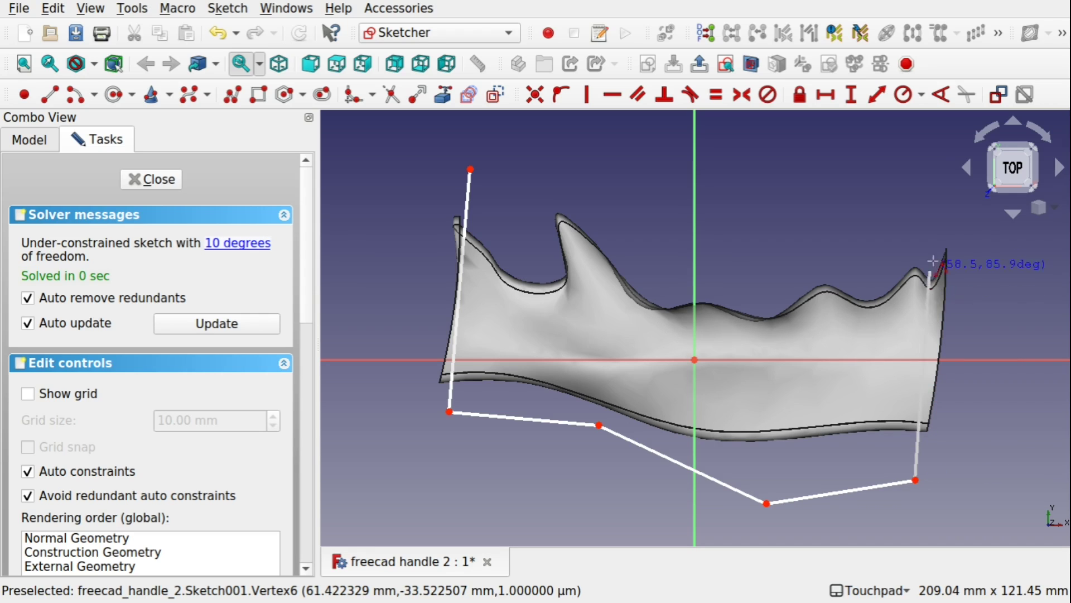
click(954, 193)
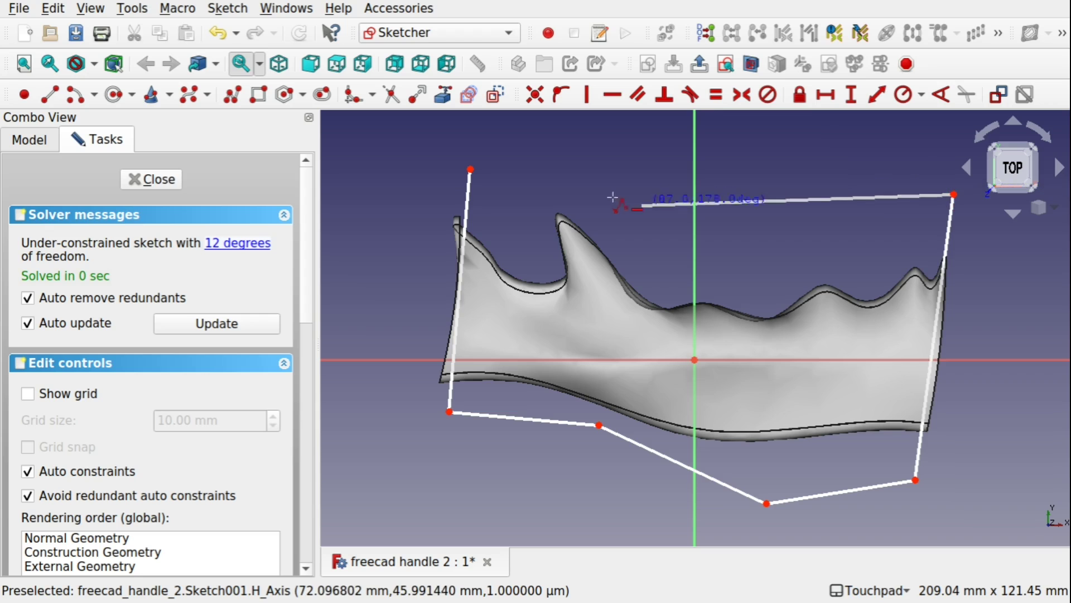
click(470, 169)
Set the new outline sketch's Z position to -4 mm so its plane runs through the middle of the handle
mouse_move(471, 169)
alt+mouse_down()
mouse_move(643, 255)
mouse_move(586, 198)
mouse_move(734, 246)
mouse_move(731, 222)
mouse_move(558, 435)
mouse_move(746, 369)
mouse_move(837, 318)
mouse_move(866, 334)
mouse_move(605, 385)
mouse_move(625, 333)
mouse_move(689, 378)
mouse_move(728, 294)
mouse_move(564, 390)
mouse_move(533, 396)
alt+mouse_up()
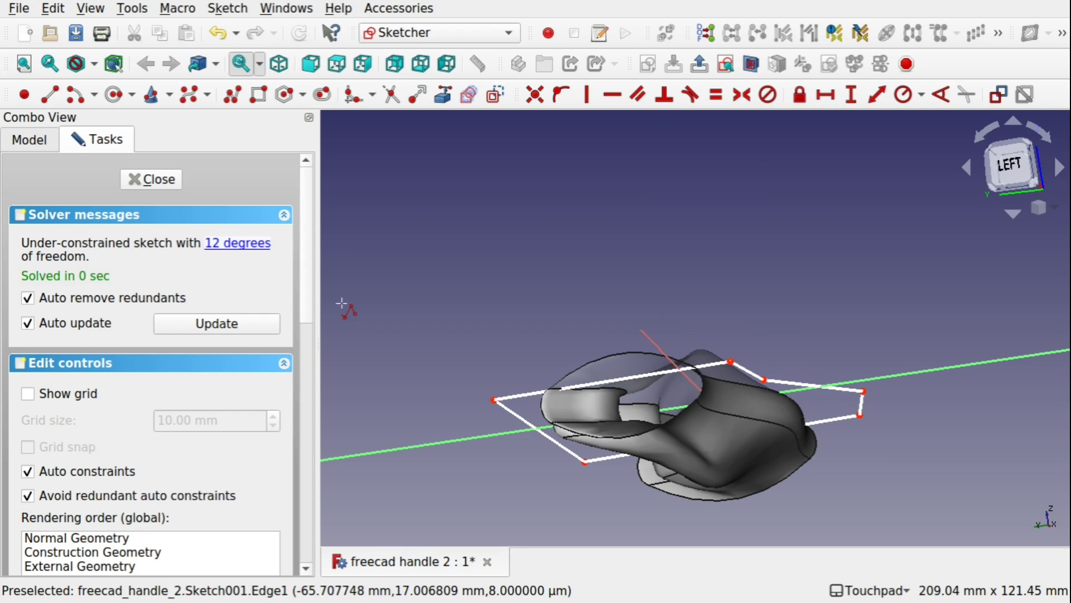
click(29, 140)
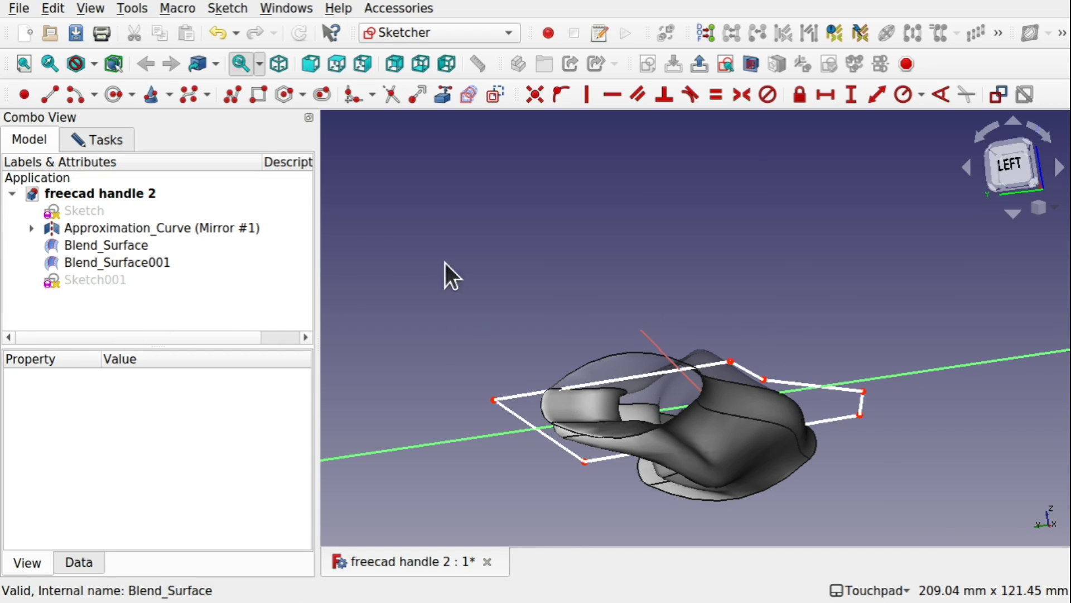
click(95, 281)
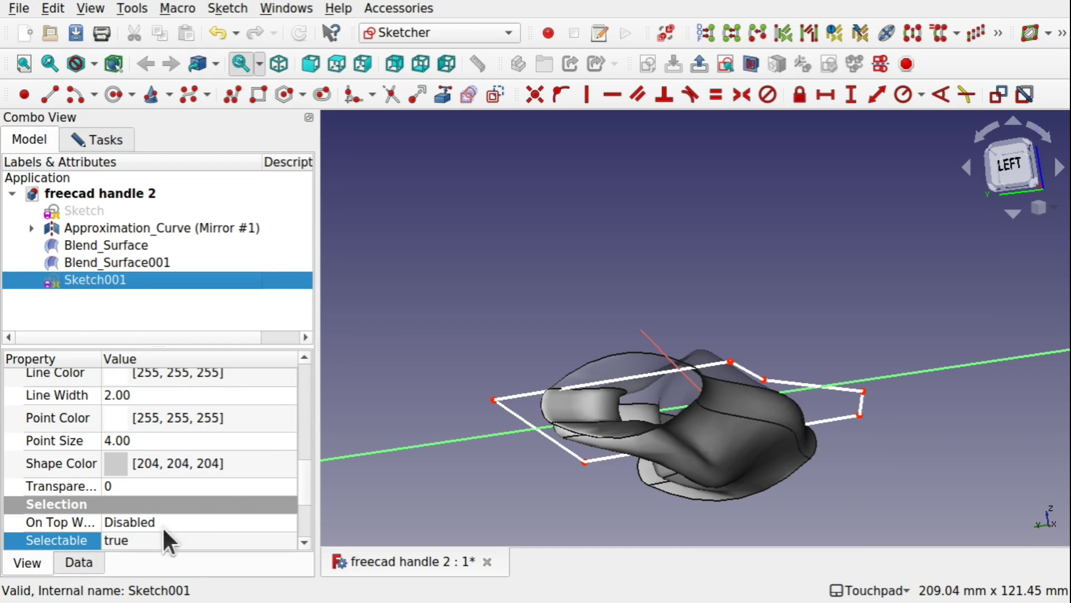
click(71, 555)
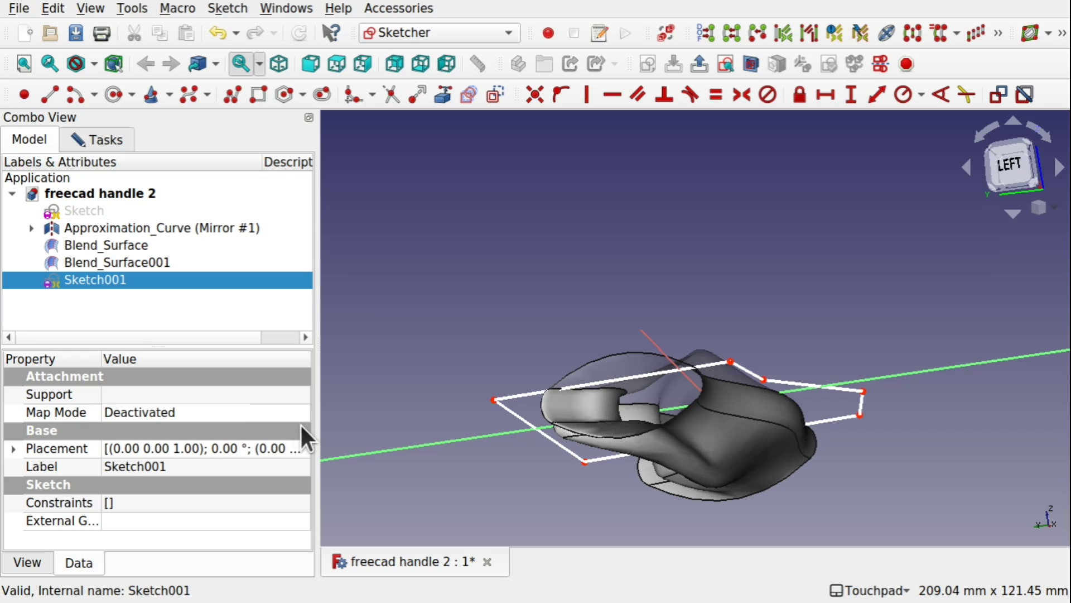
click(14, 449)
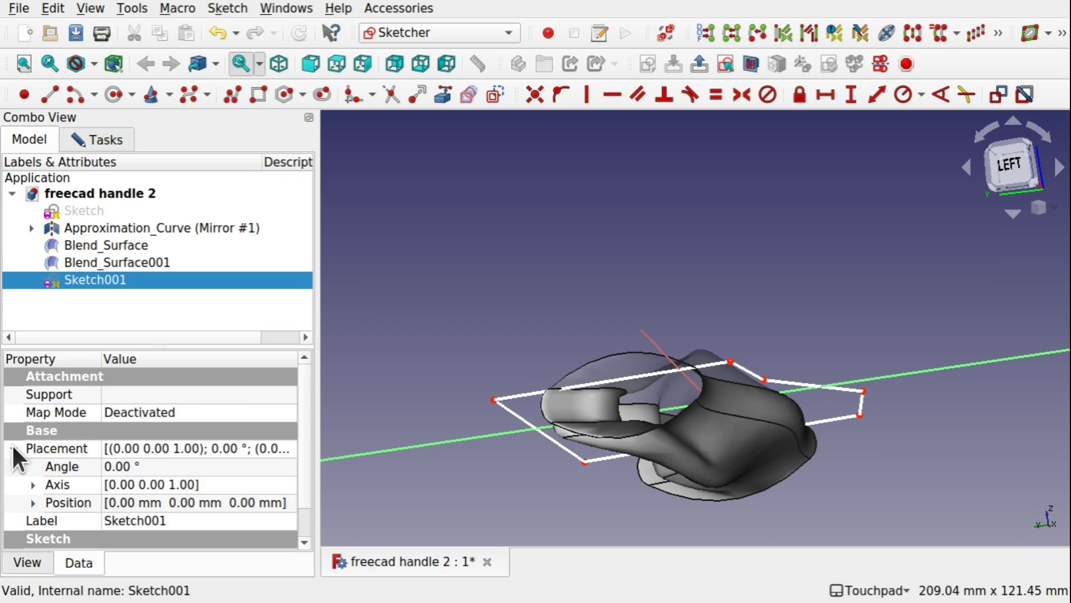
click(32, 503)
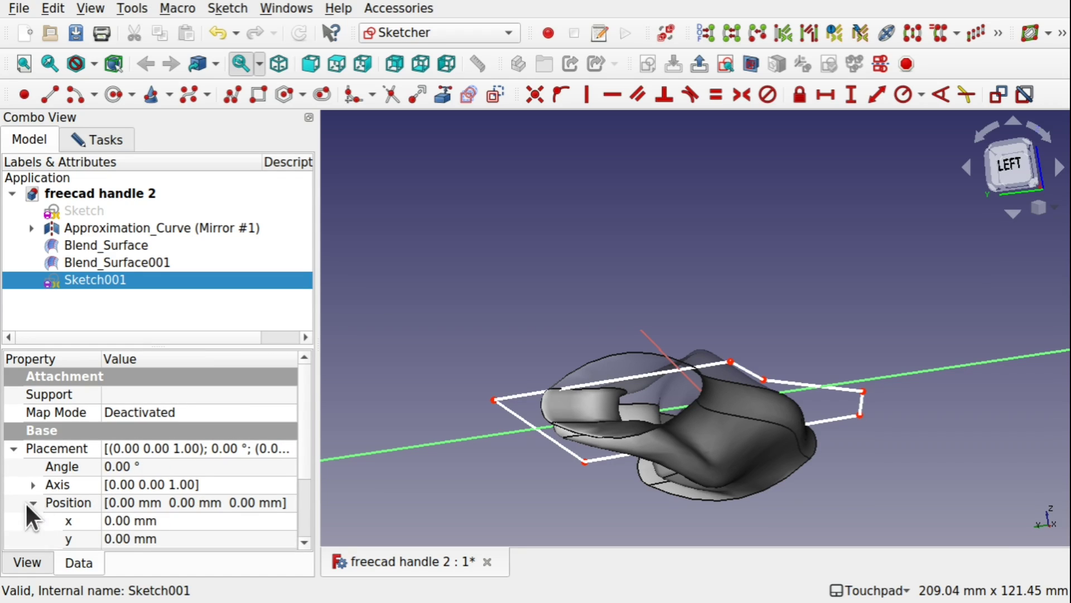
scroll(302, 441, down, 3)
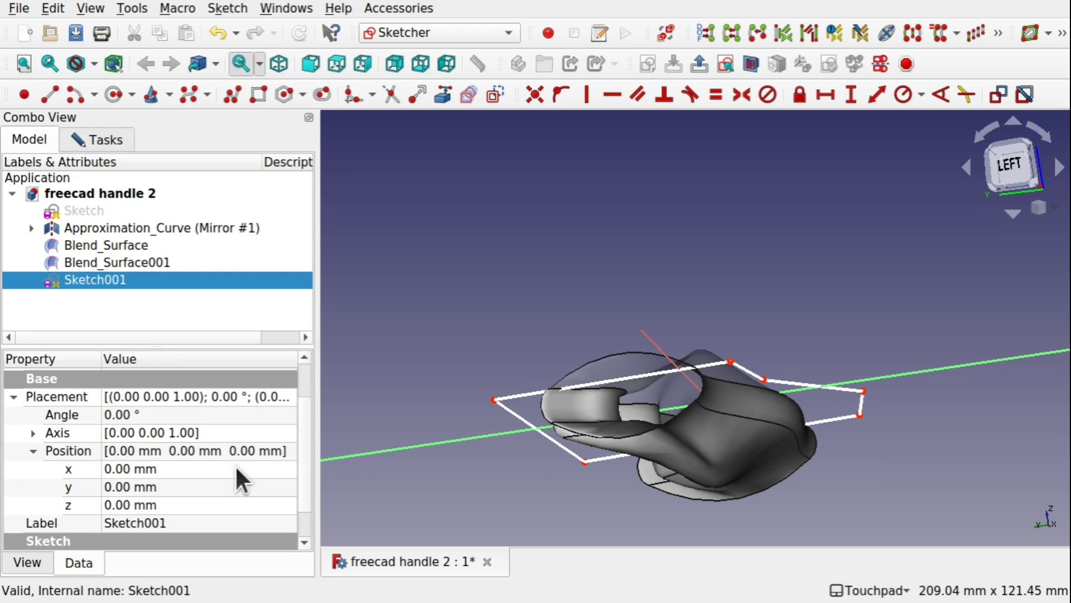
click(218, 505)
text(-4)
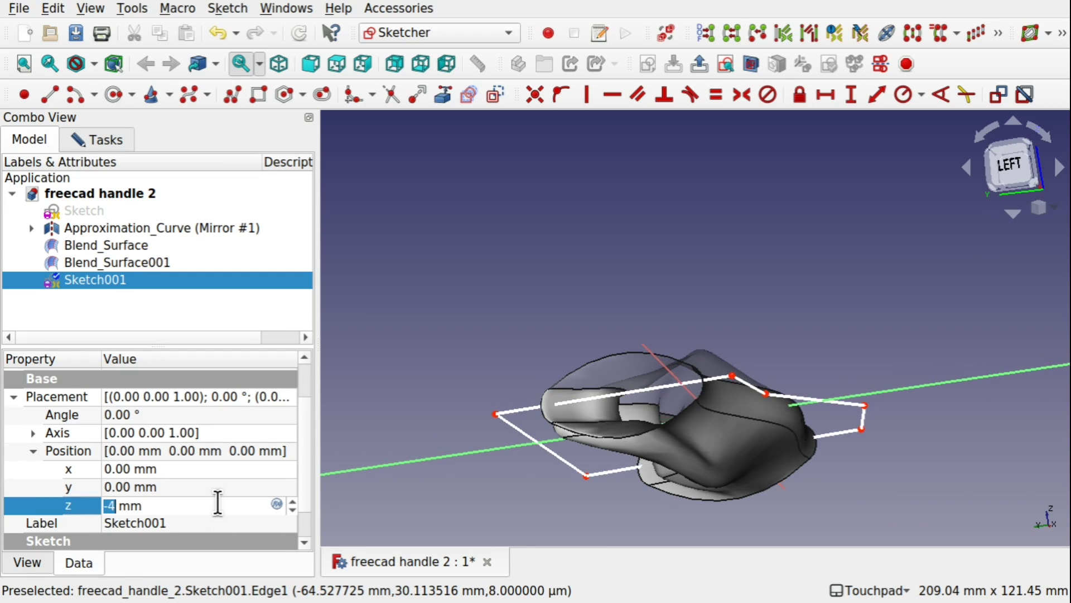
Check where the outline crosses the handle's ends and close the sketch
mouse_move(563, 441)
alt+mouse_down()
mouse_move(604, 467)
mouse_move(641, 444)
mouse_move(630, 393)
mouse_move(641, 349)
mouse_move(686, 402)
mouse_move(687, 434)
mouse_move(531, 438)
mouse_move(592, 367)
mouse_move(855, 166)
mouse_move(626, 402)
mouse_move(676, 366)
mouse_move(736, 354)
mouse_move(683, 368)
alt+mouse_up()
scroll(636, 350, up, 5)
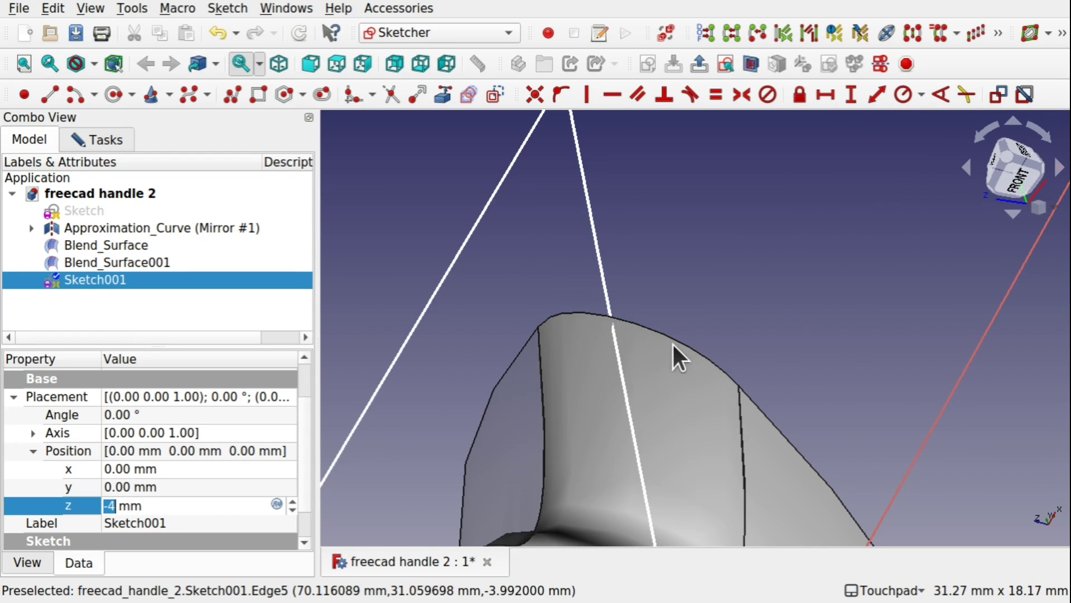
scroll(673, 343, down, 8)
scroll(673, 343, down, 1)
alt+drag(558, 279, 681, 281)
shift+drag(680, 282, 754, 203)
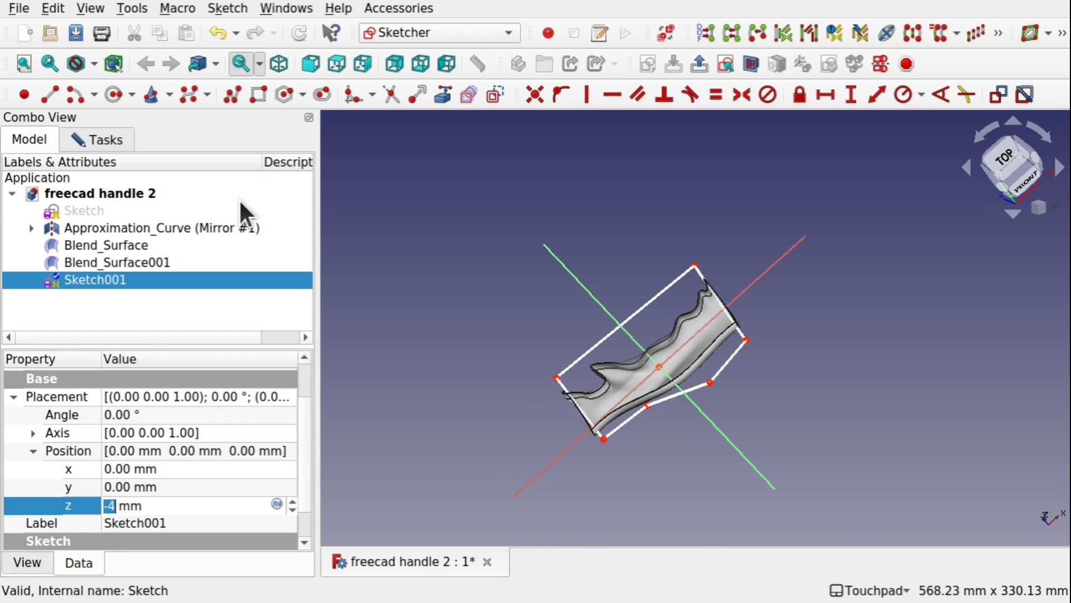
click(96, 142)
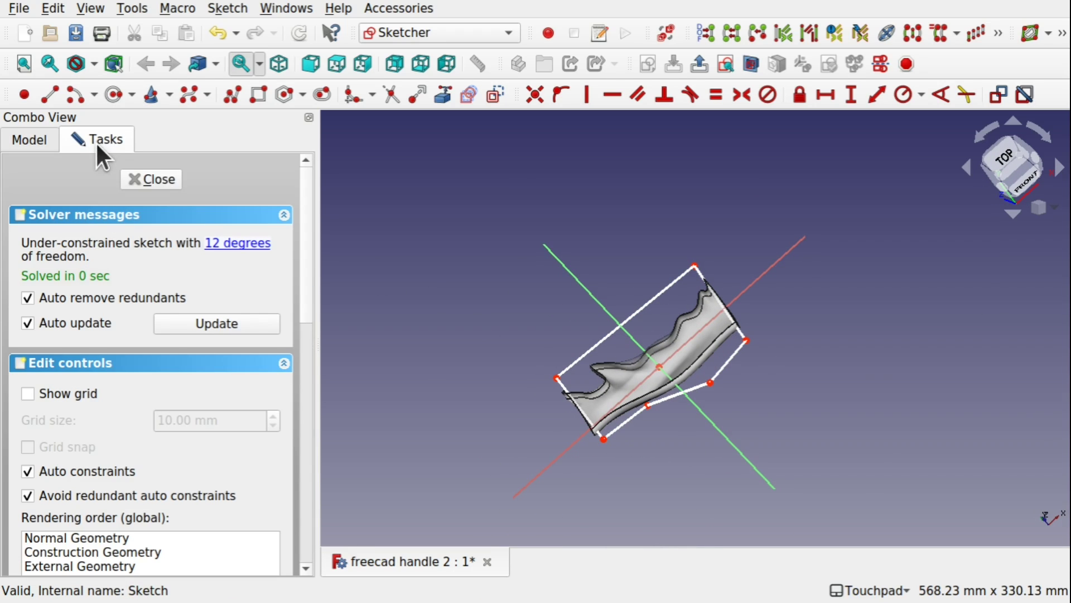
click(156, 179)
In the Part workbench, extrude the outline sketch as a solid, 10 mm symmetric along custom direction Z -1
mouse_move(617, 251)
alt+mouse_down()
mouse_move(688, 310)
mouse_move(667, 324)
mouse_move(679, 321)
alt+mouse_up()
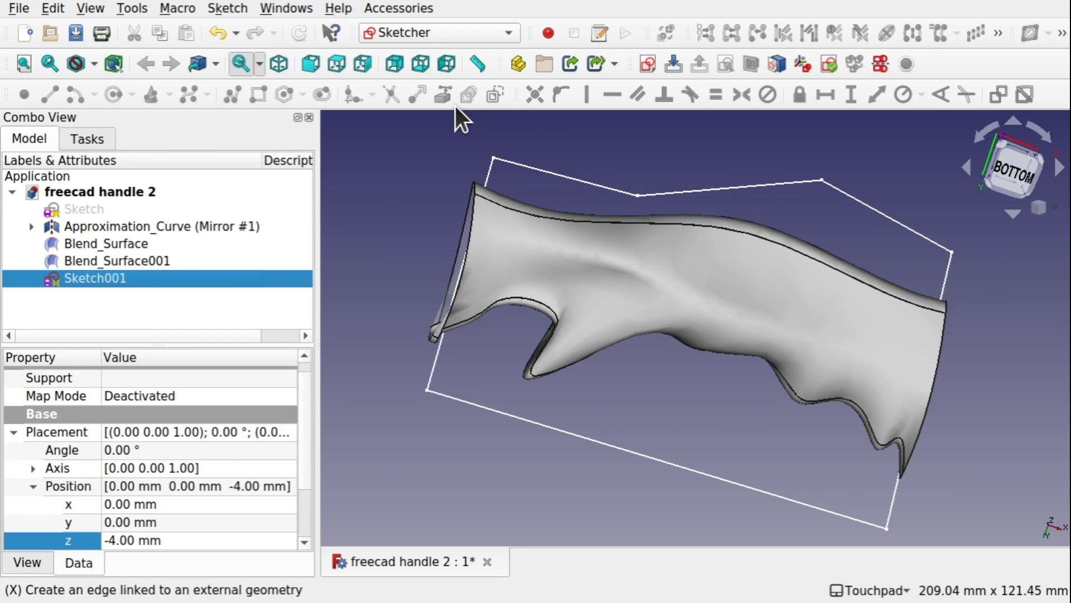
click(416, 32)
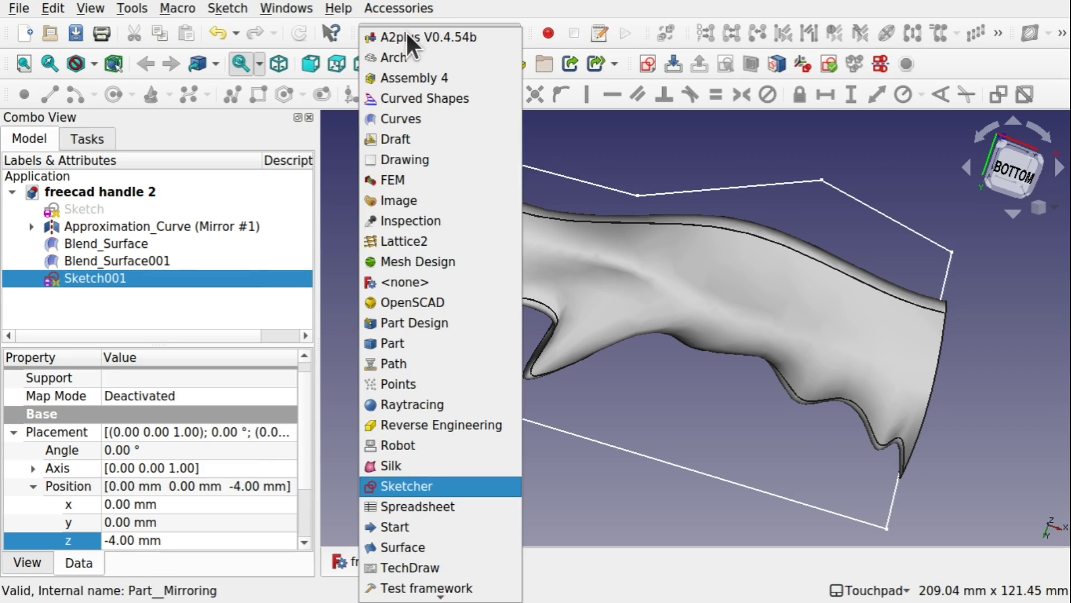
click(427, 347)
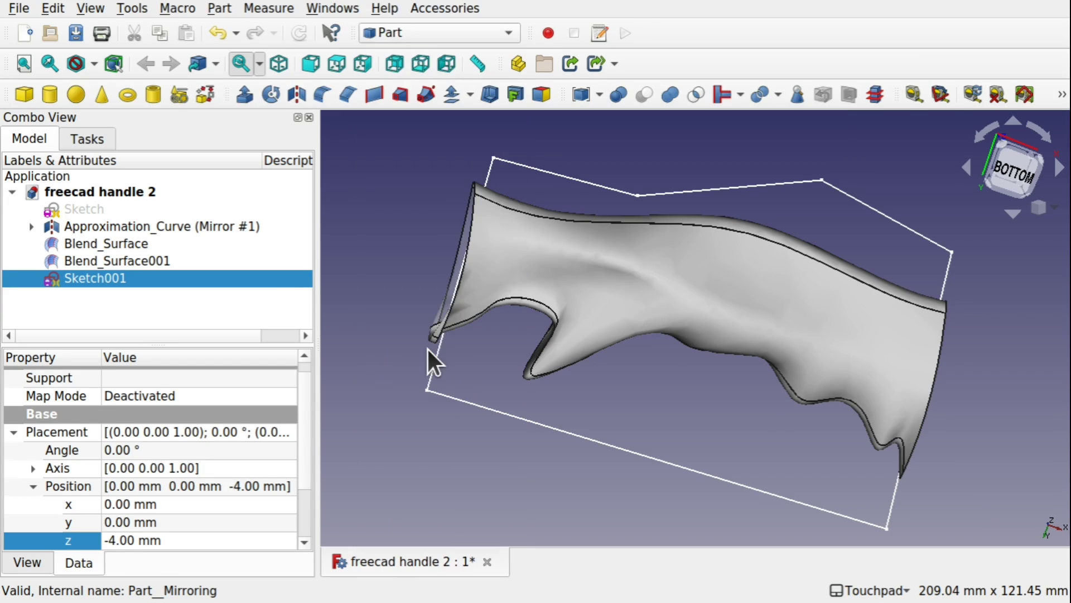
click(243, 94)
alt+drag(512, 289, 790, 432)
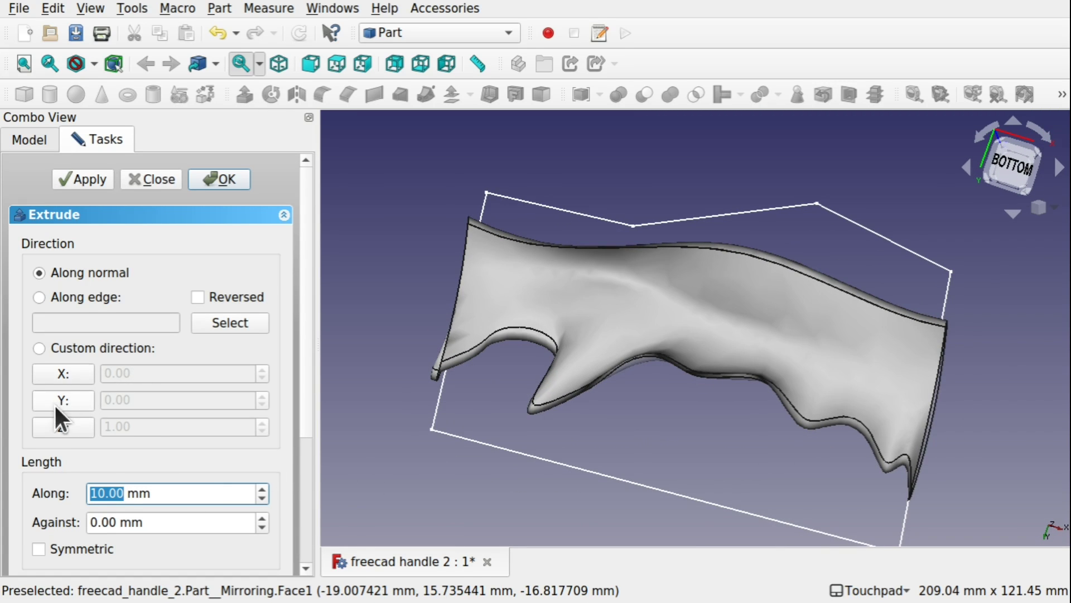
click(62, 428)
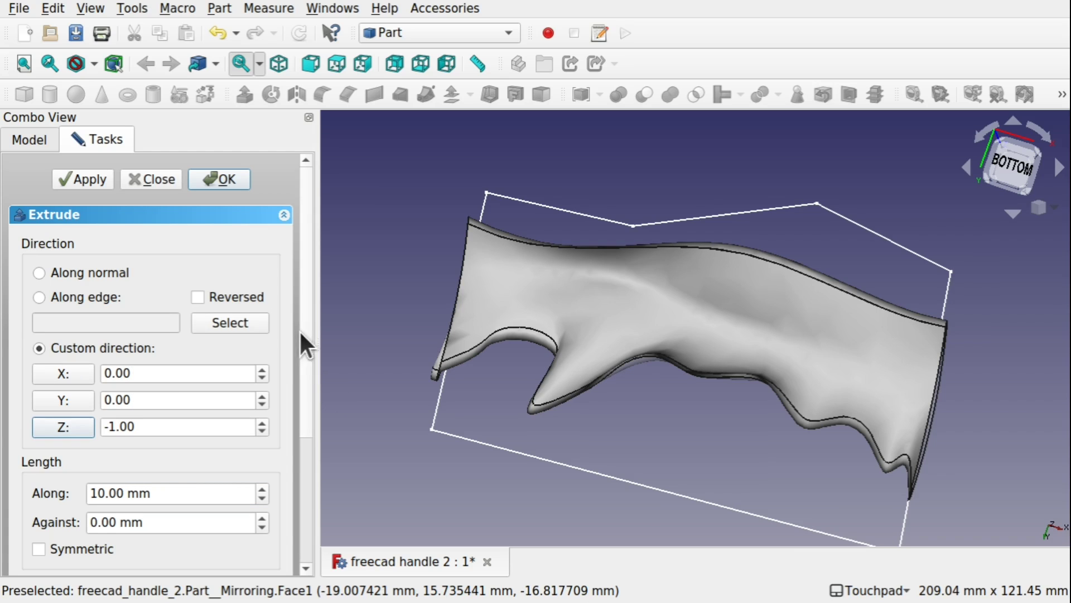
scroll(300, 332, down, 5)
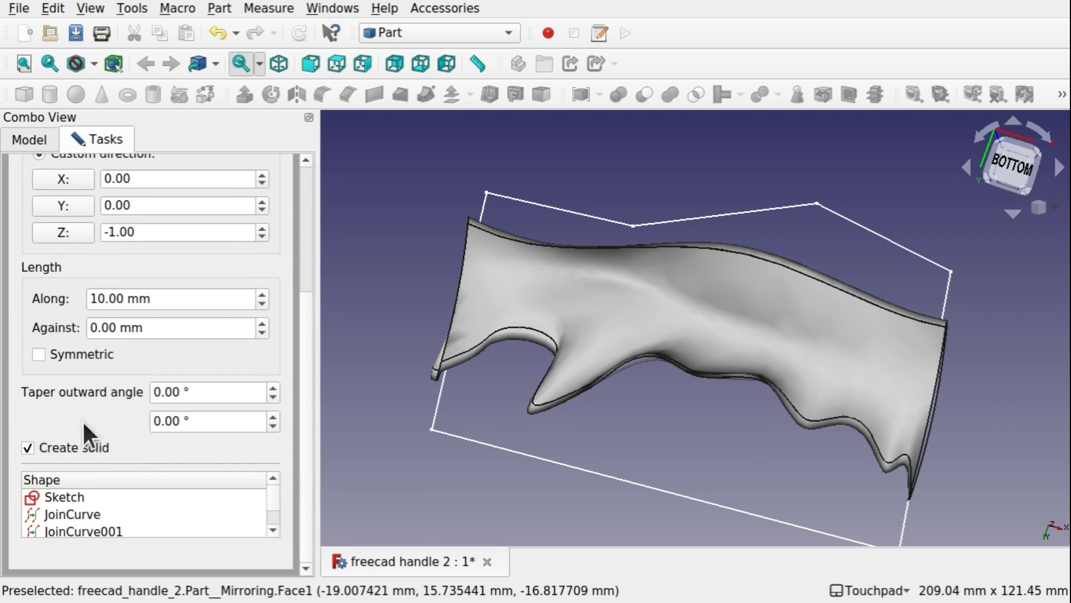
click(38, 357)
alt+drag(547, 357, 546, 306)
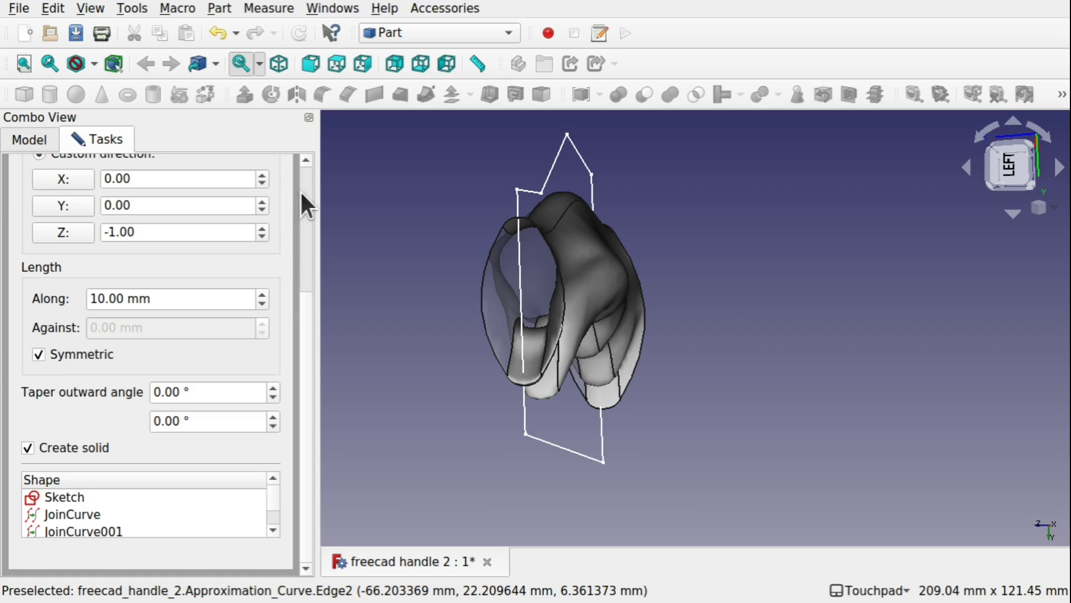
scroll(300, 190, up, 5)
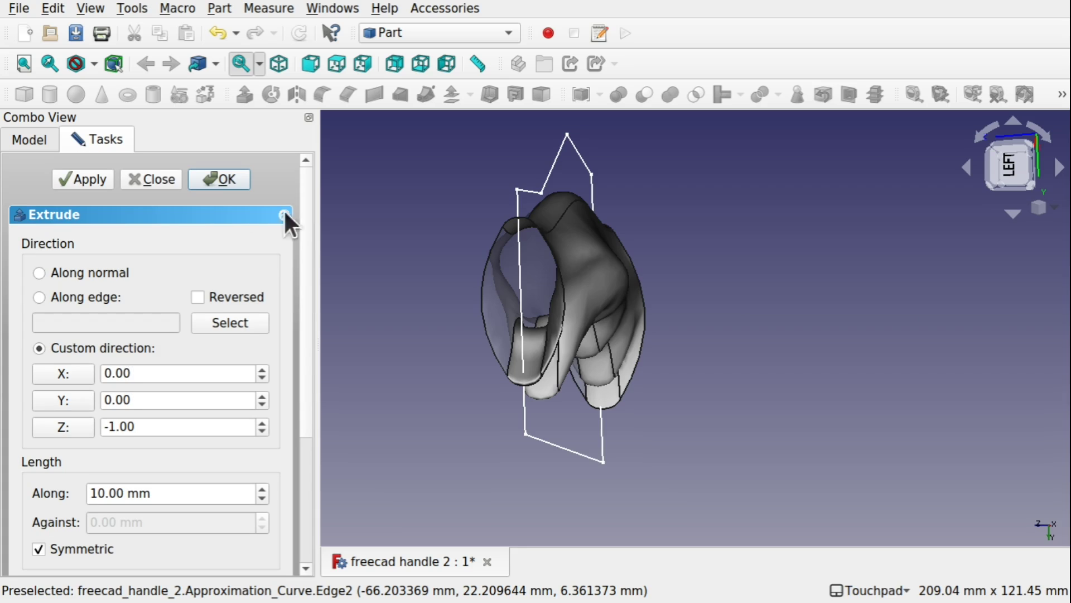
click(219, 179)
Set the extrusion's forward length to 60 mm so the block encloses the full handle thickness
alt+drag(335, 181, 480, 240)
click(519, 215)
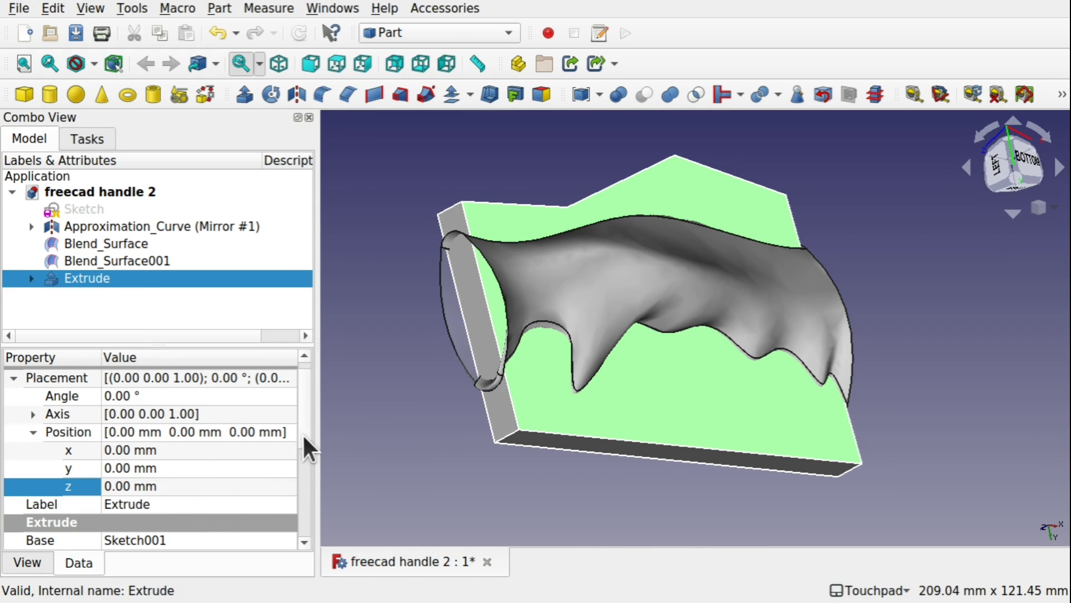
drag(306, 446, 299, 525)
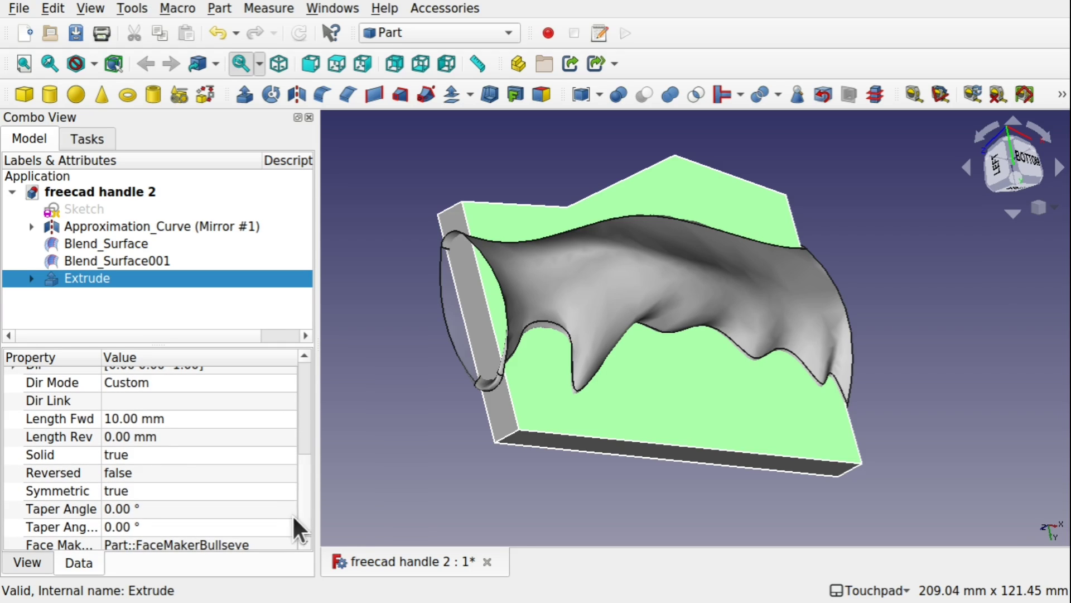
click(180, 419)
scroll(181, 418, up, 3)
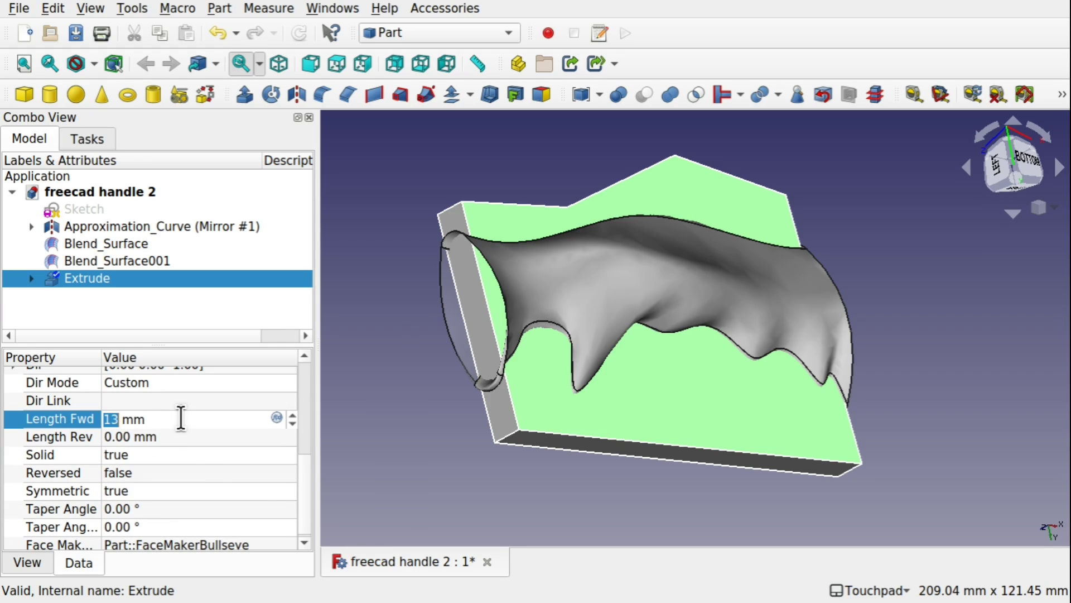
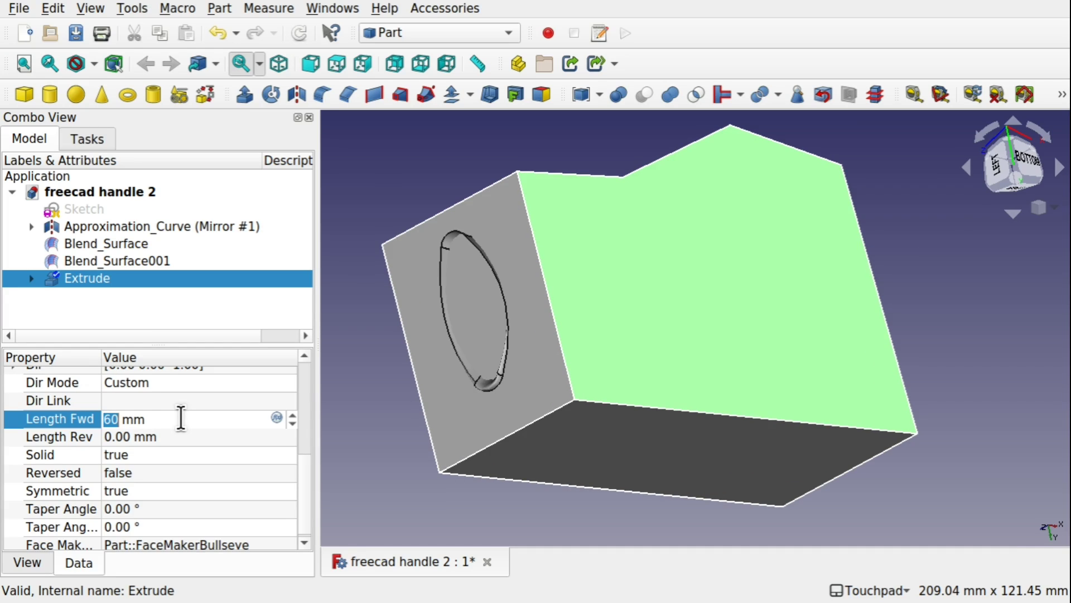
Examine how the handle's open ends pass through the end faces of the extruded block
alt+drag(687, 468, 651, 328)
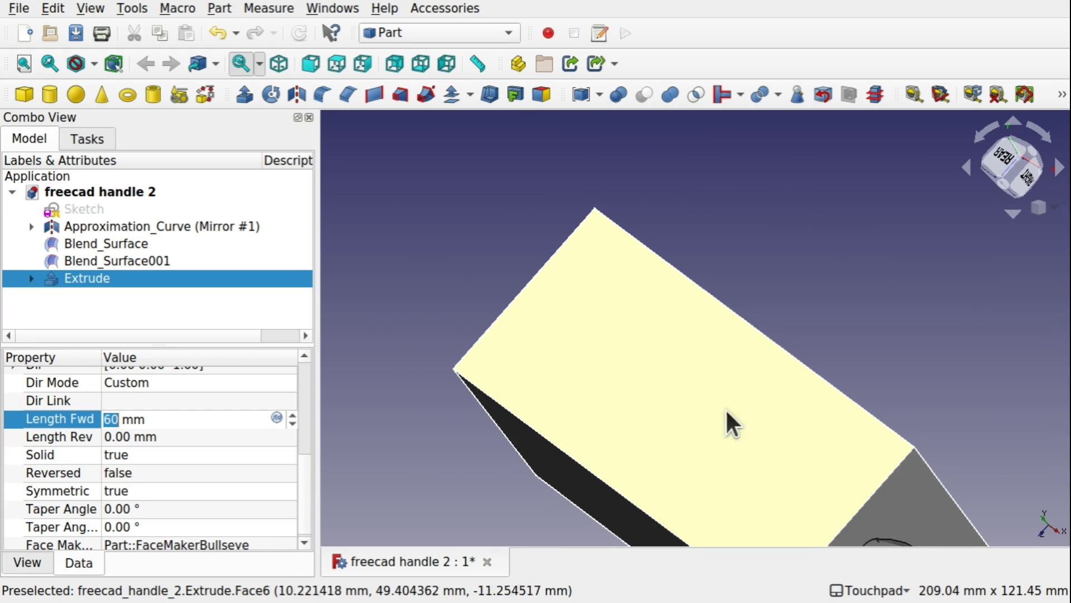
alt+drag(731, 425, 542, 254)
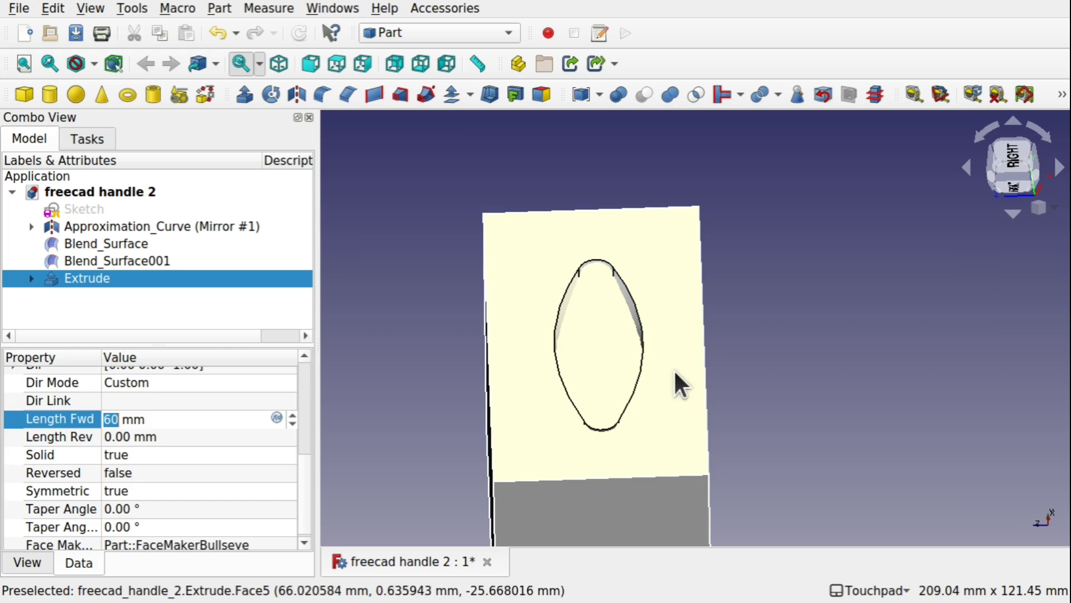
alt+drag(627, 383, 658, 373)
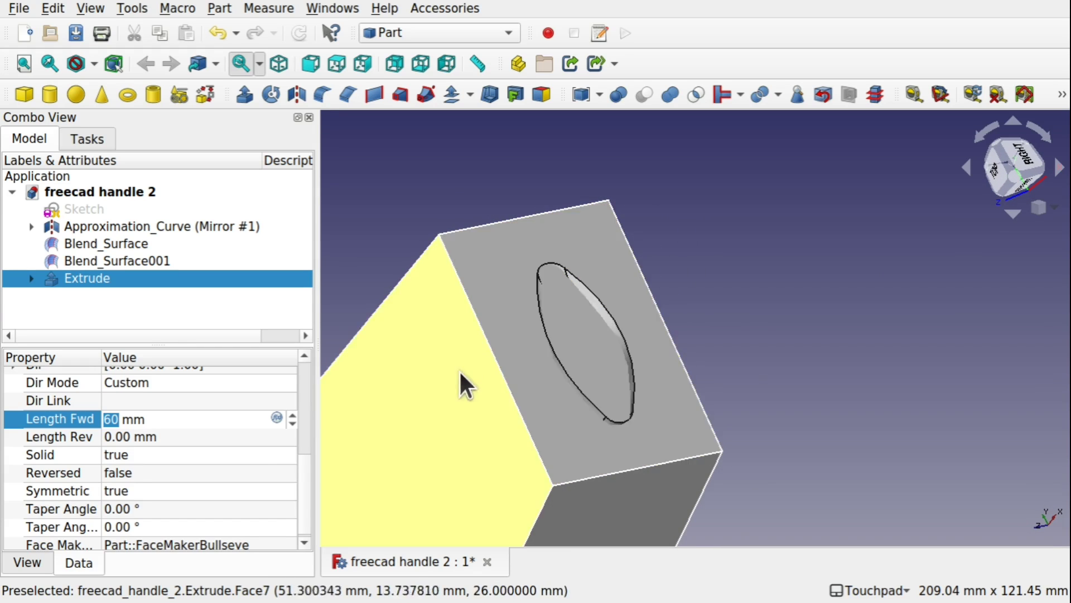
alt+drag(605, 311, 474, 401)
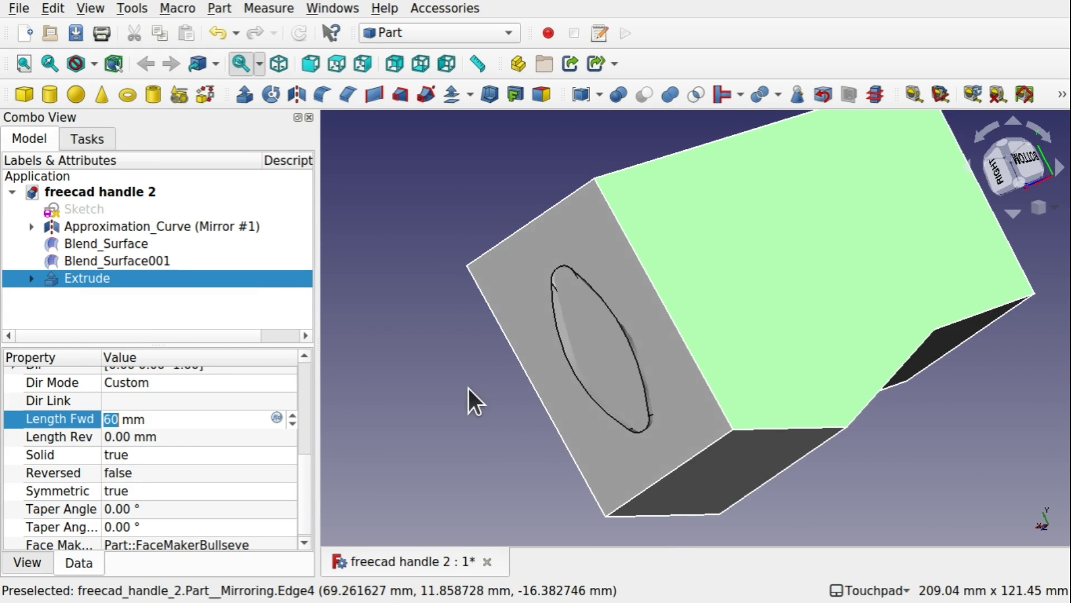
click(427, 346)
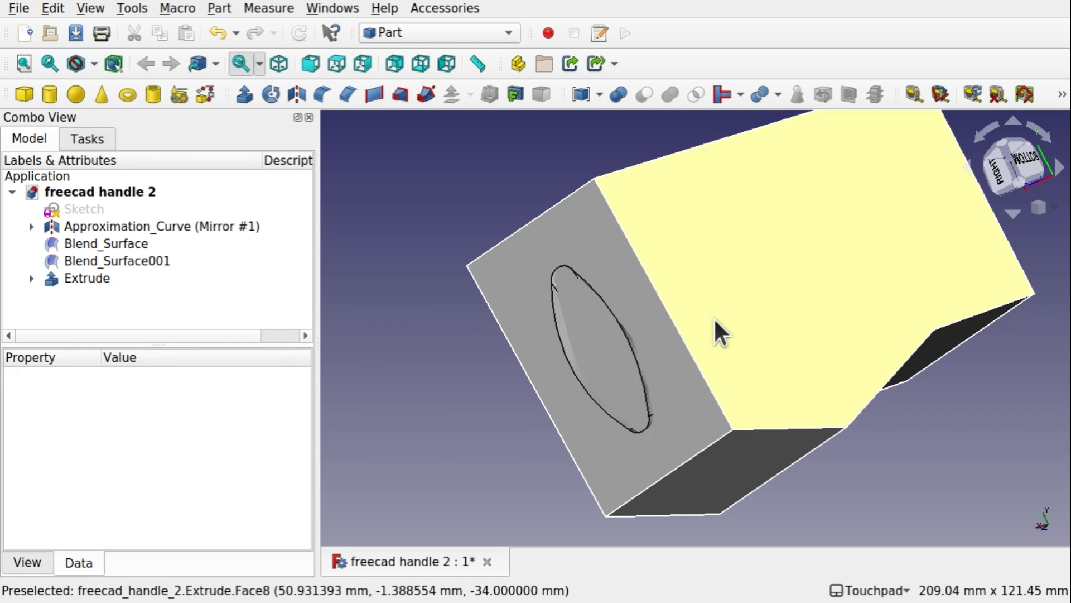
click(714, 317)
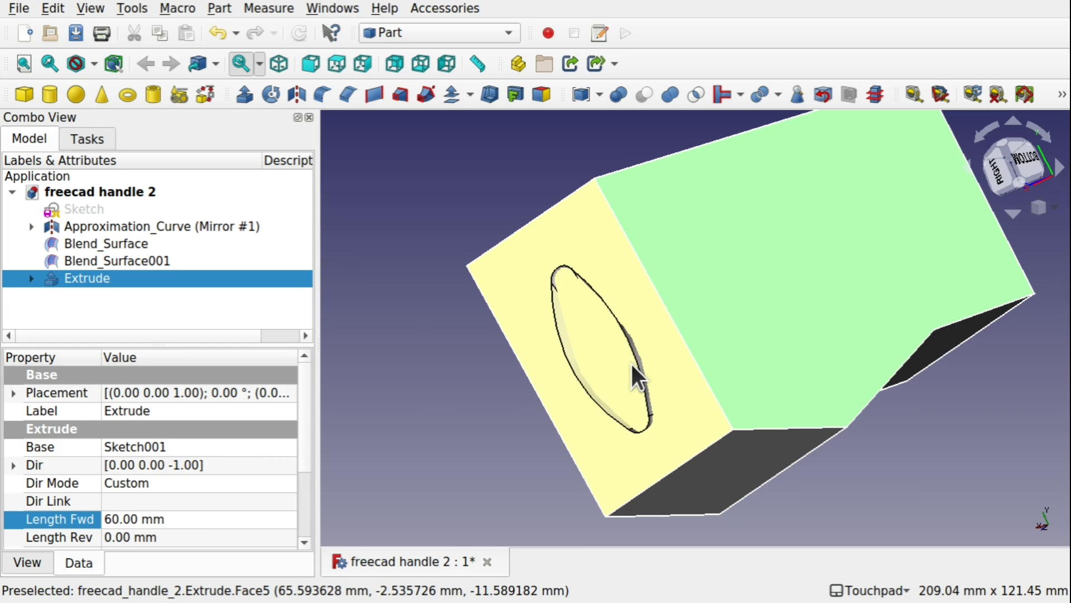
click(460, 441)
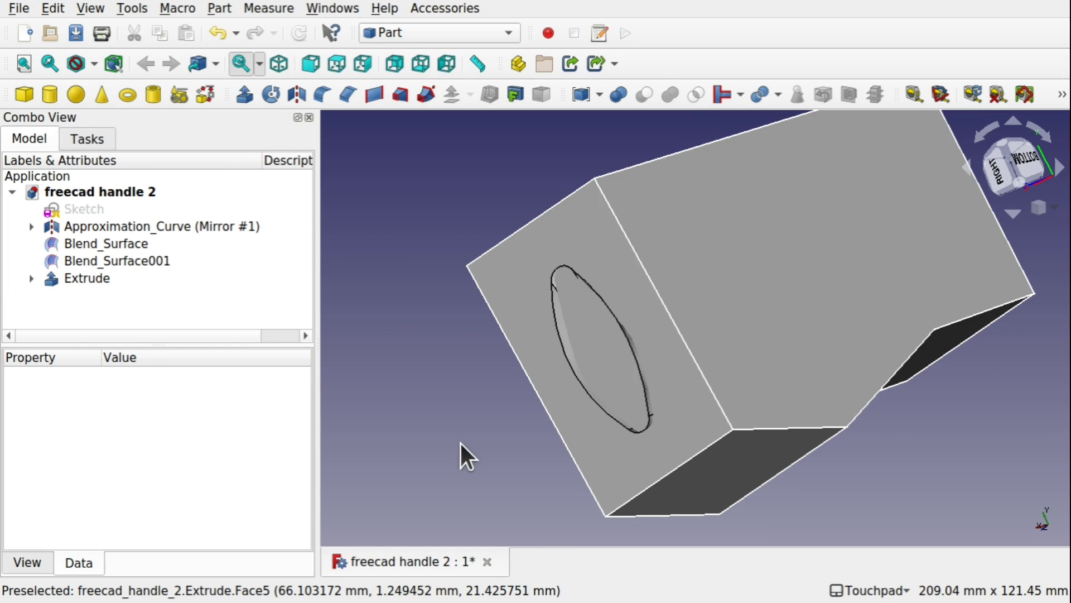
Combine the mirrored approximation surface, the original approximation surface and both blend surfaces into one compound
click(32, 225)
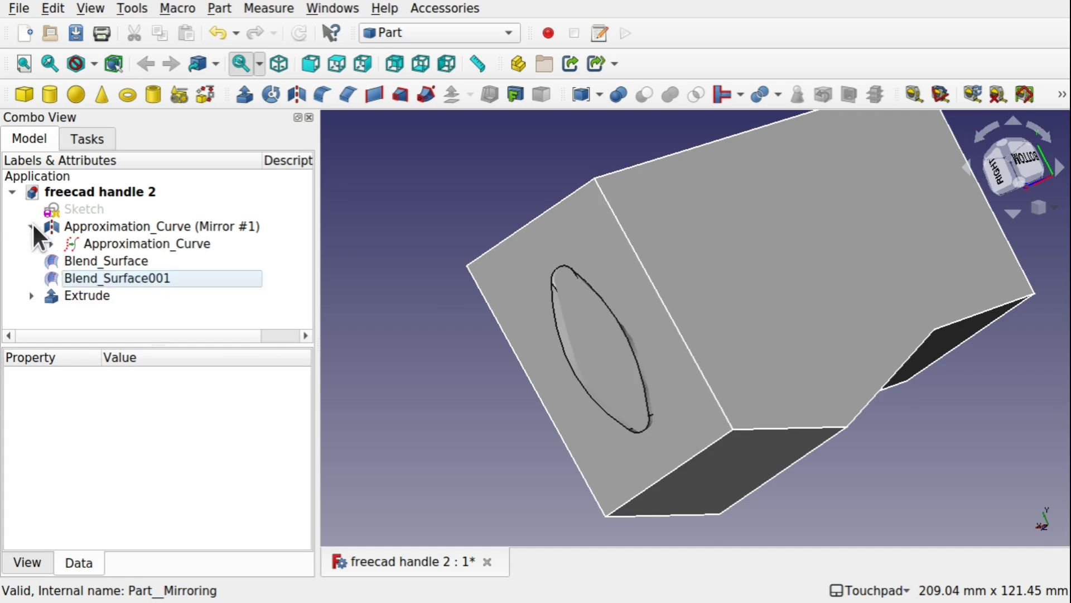
click(127, 226)
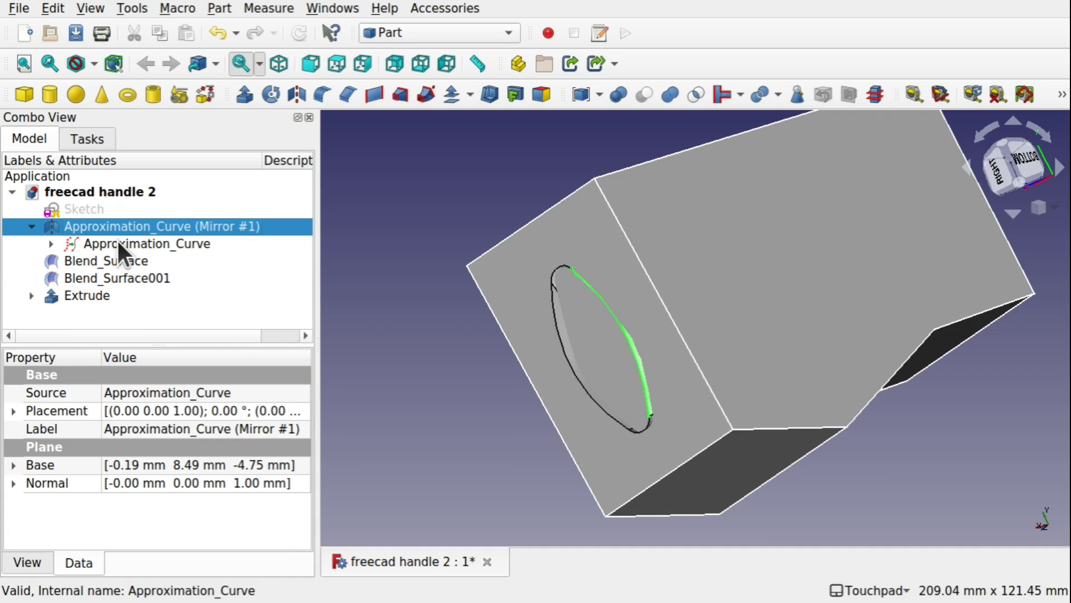
ctrl+click(143, 241)
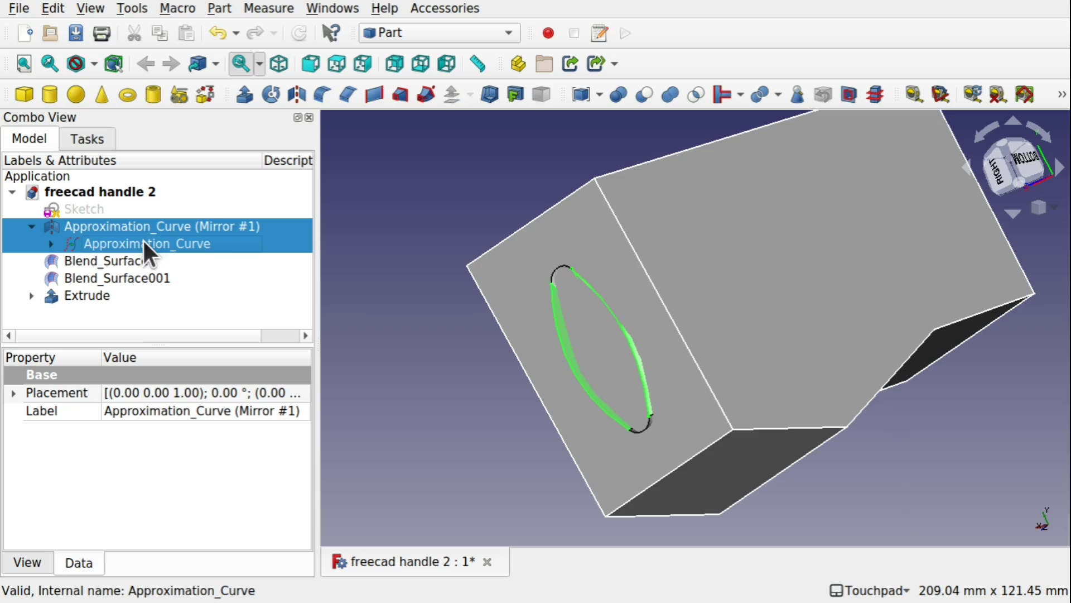
ctrl+click(115, 252)
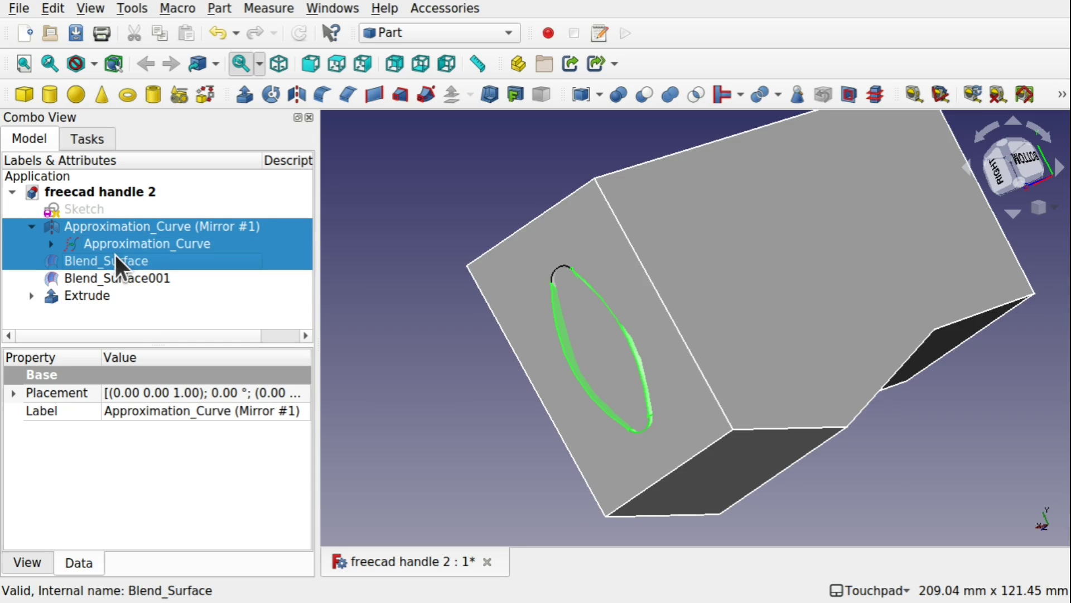
ctrl+click(141, 276)
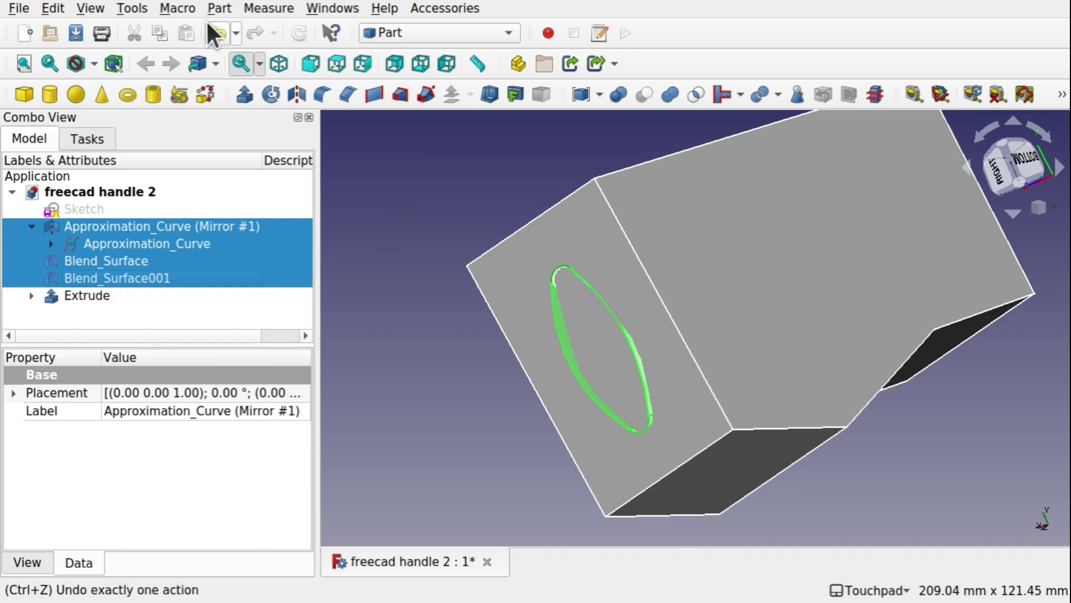
click(219, 8)
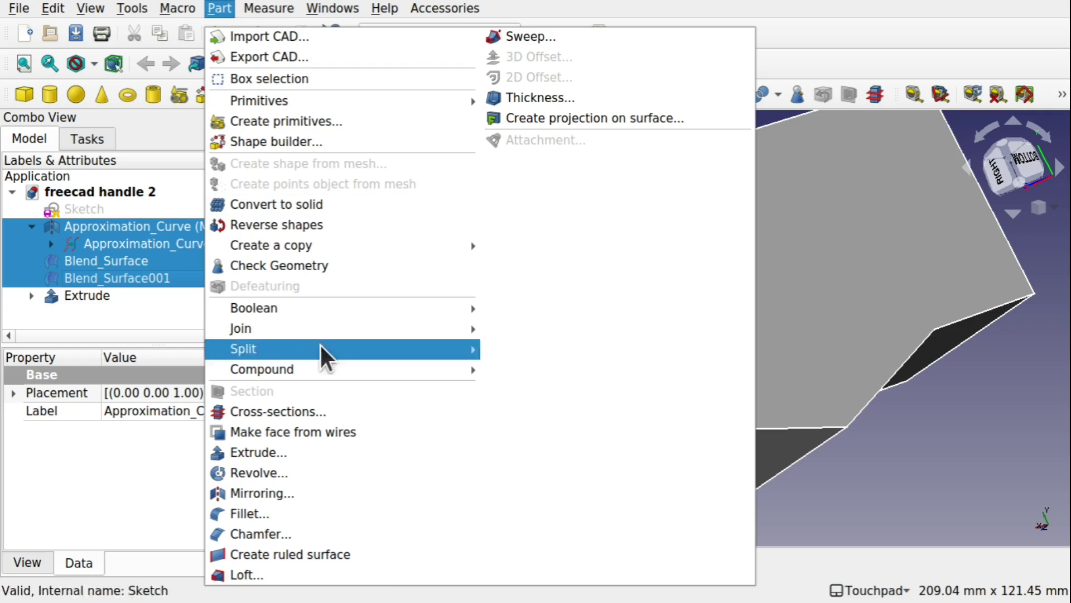
mouse_move(346, 371)
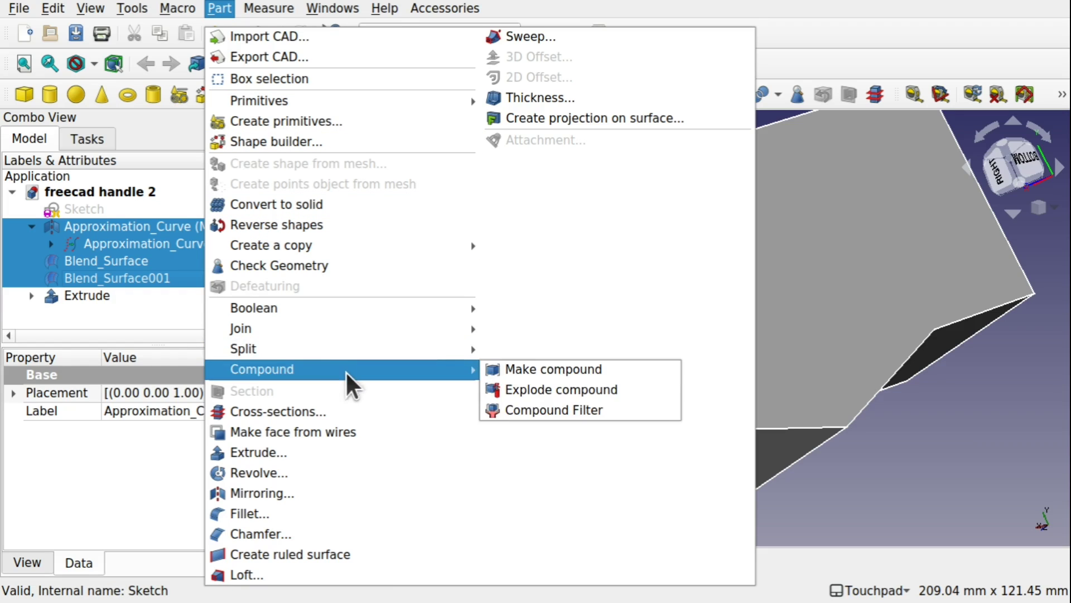
click(521, 369)
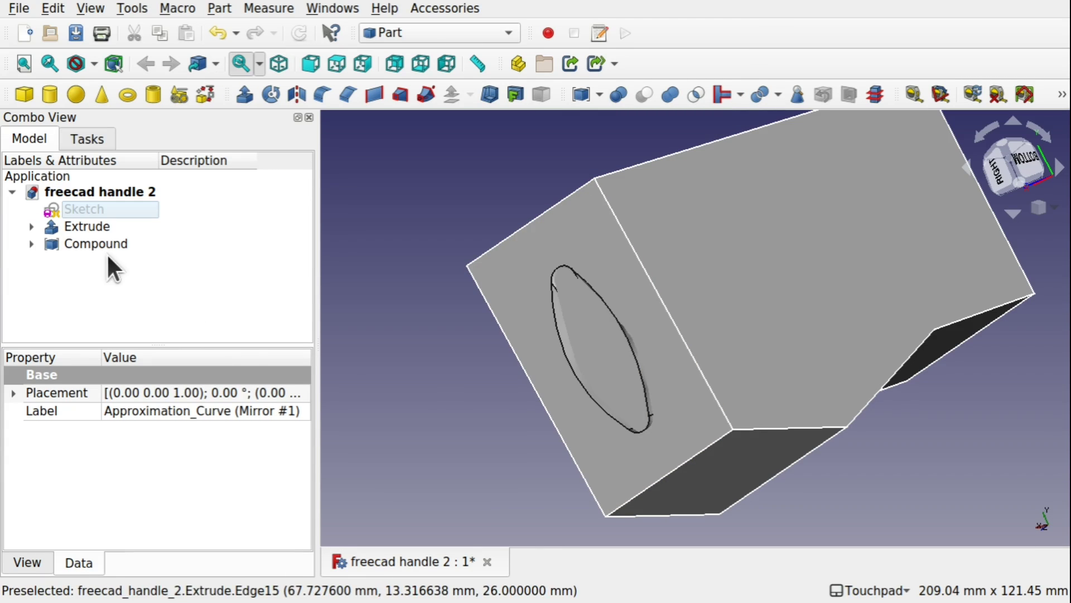
click(109, 246)
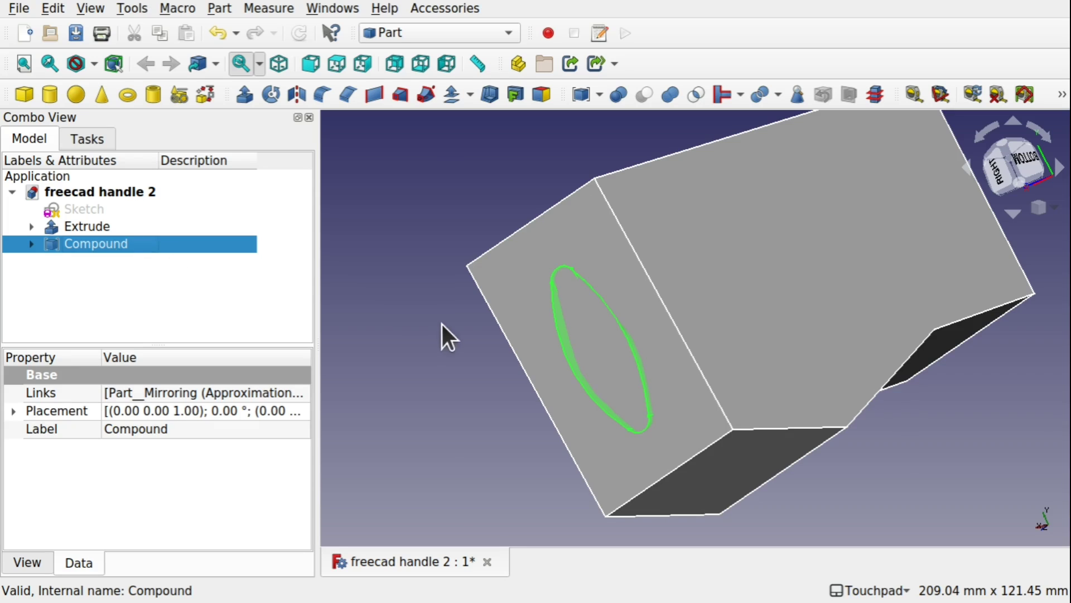
click(428, 344)
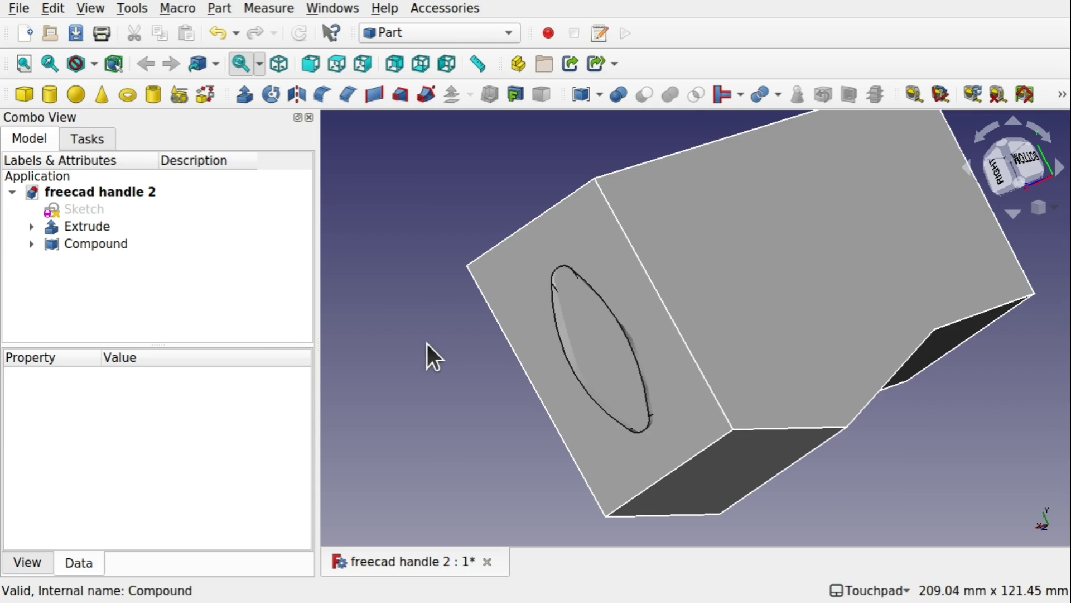
Slice the extruded block apart using the handle compound as the cutting tool
click(105, 225)
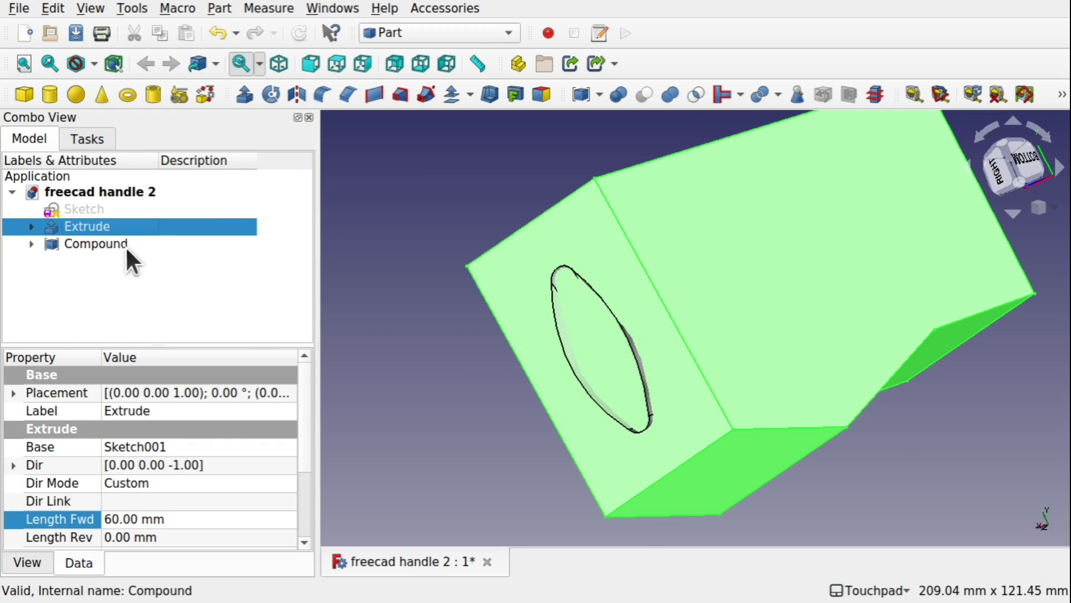
ctrl+click(97, 243)
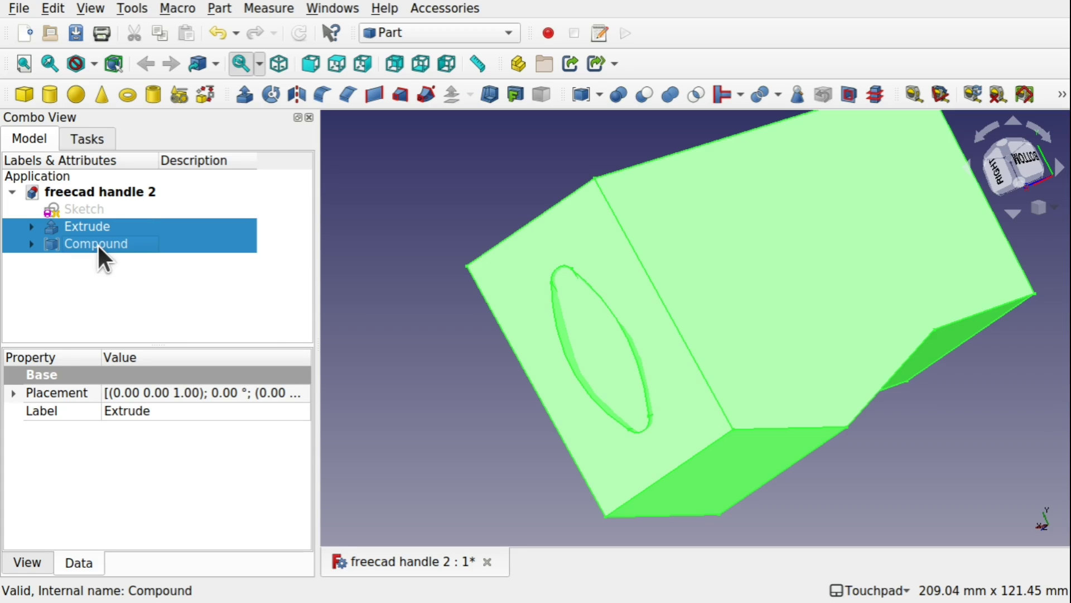
click(215, 7)
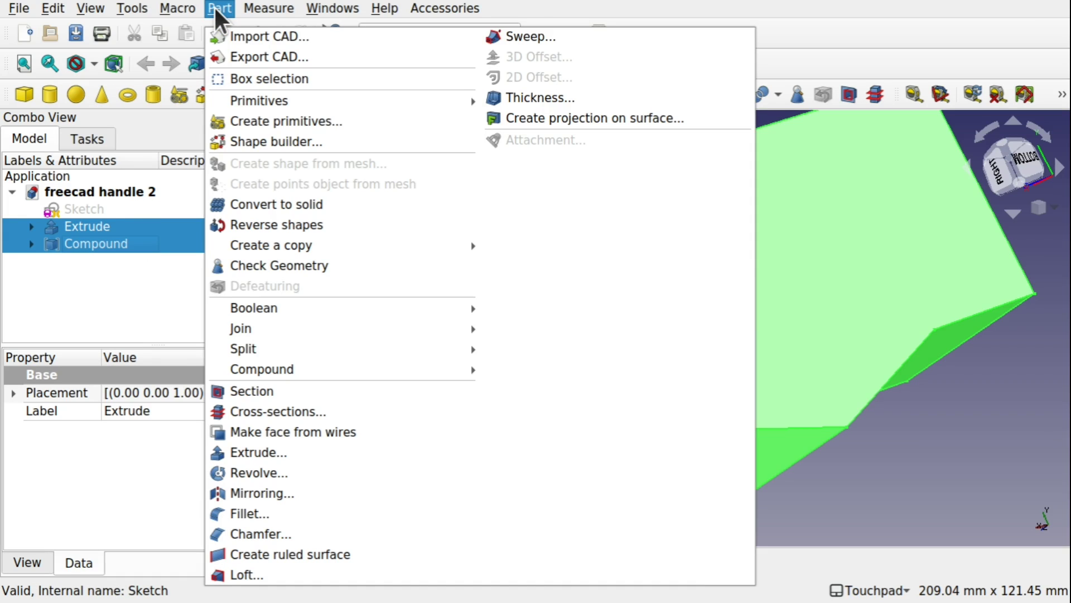
mouse_move(390, 353)
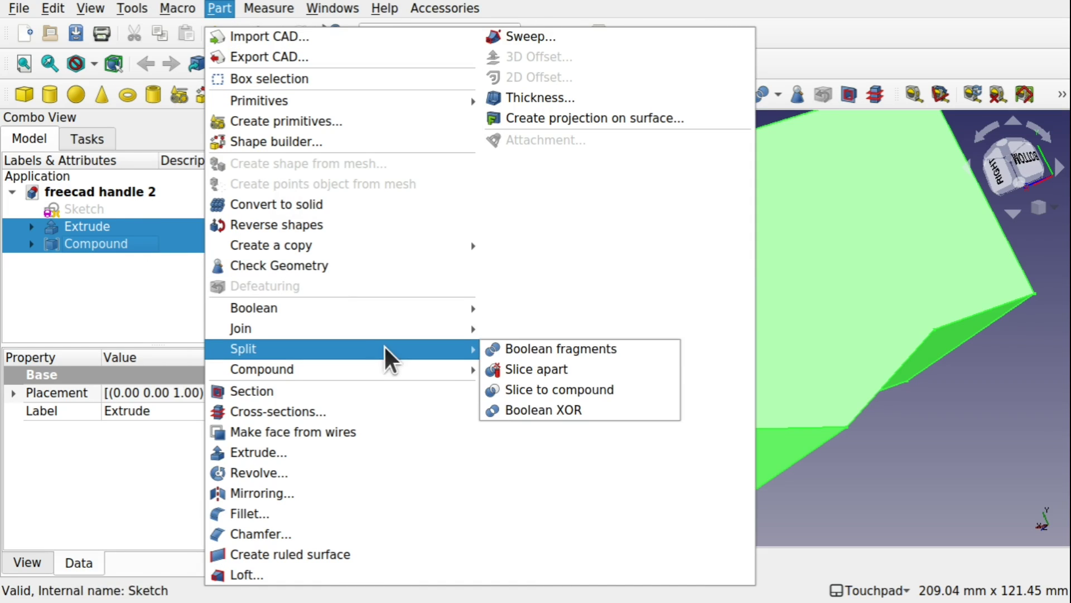
click(532, 368)
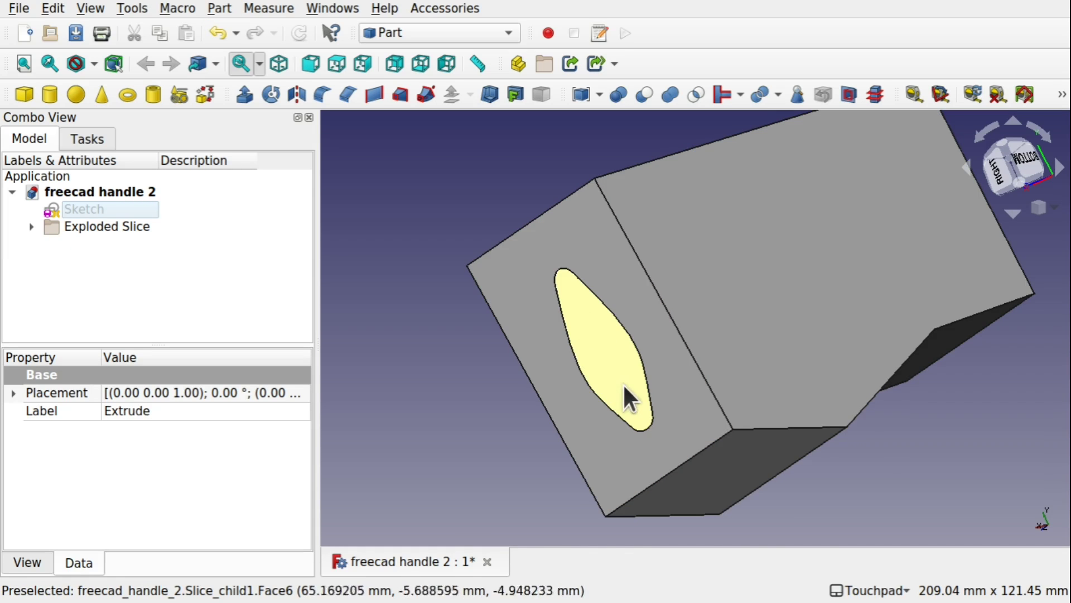
Hide the outer block piece, Slice.0, of the exploded slice and inspect the solid handle from several sides
click(619, 277)
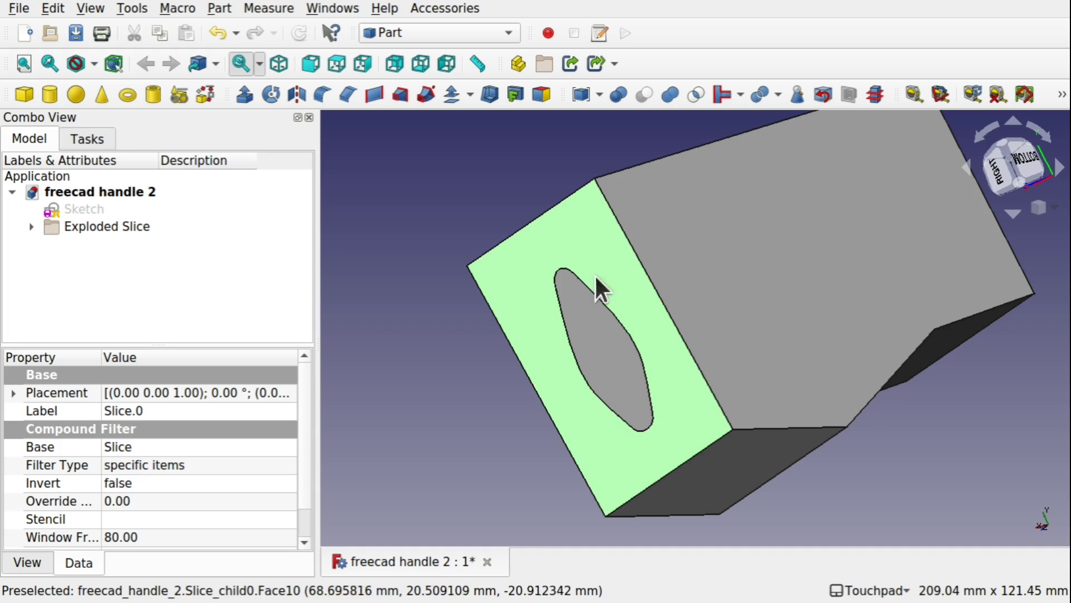
click(31, 227)
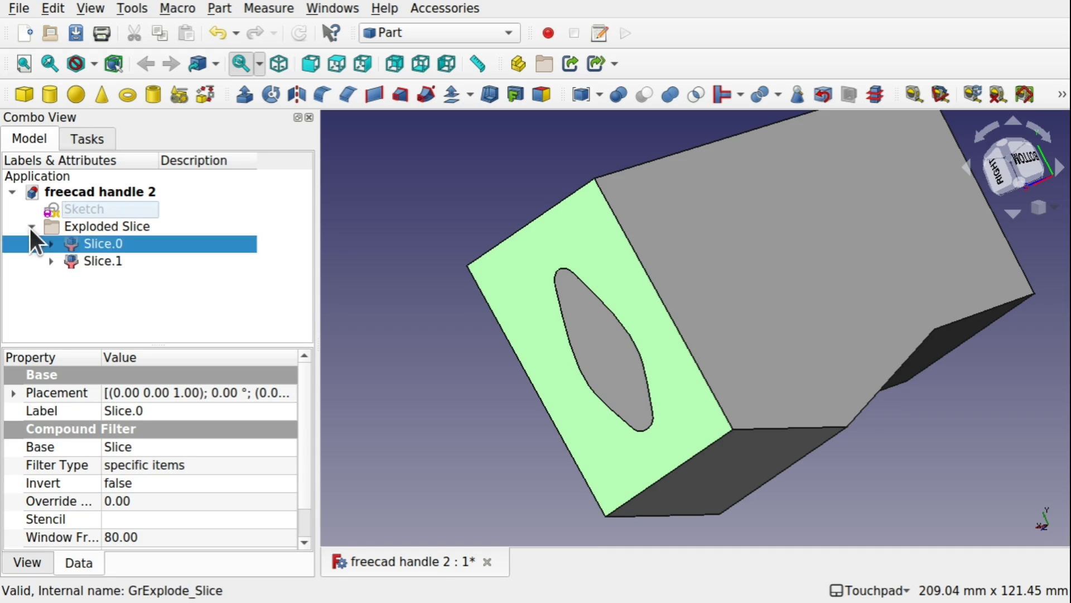
click(102, 262)
click(102, 244)
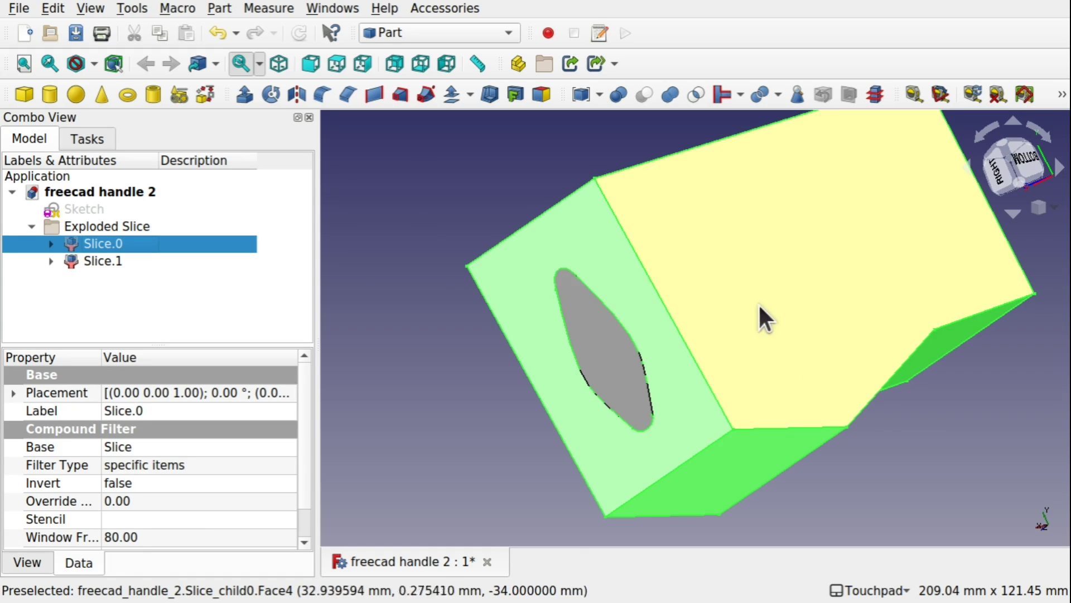
key(space)
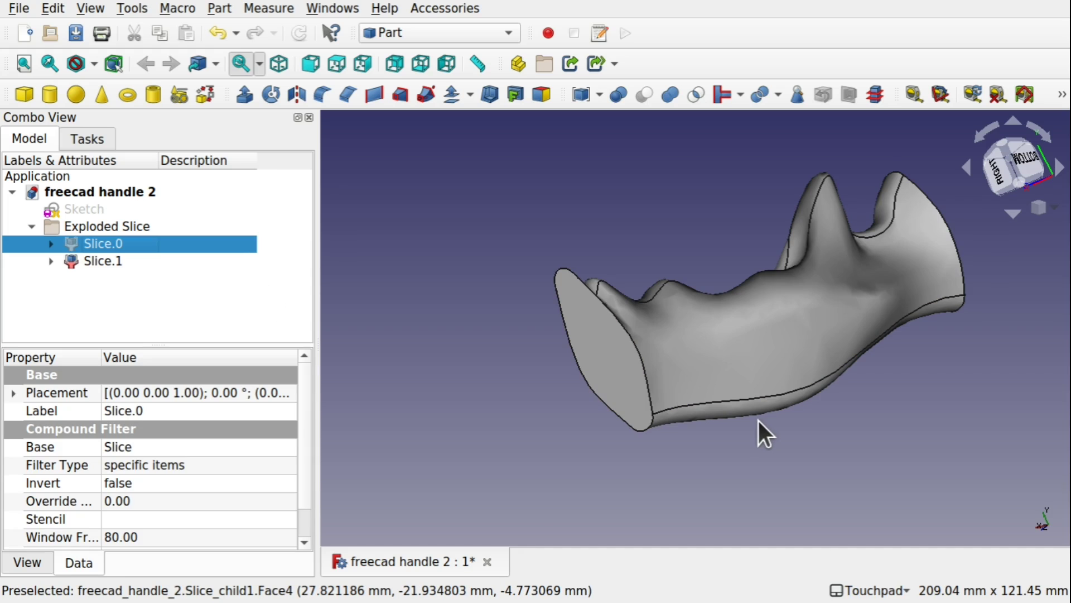
alt+drag(752, 416, 753, 224)
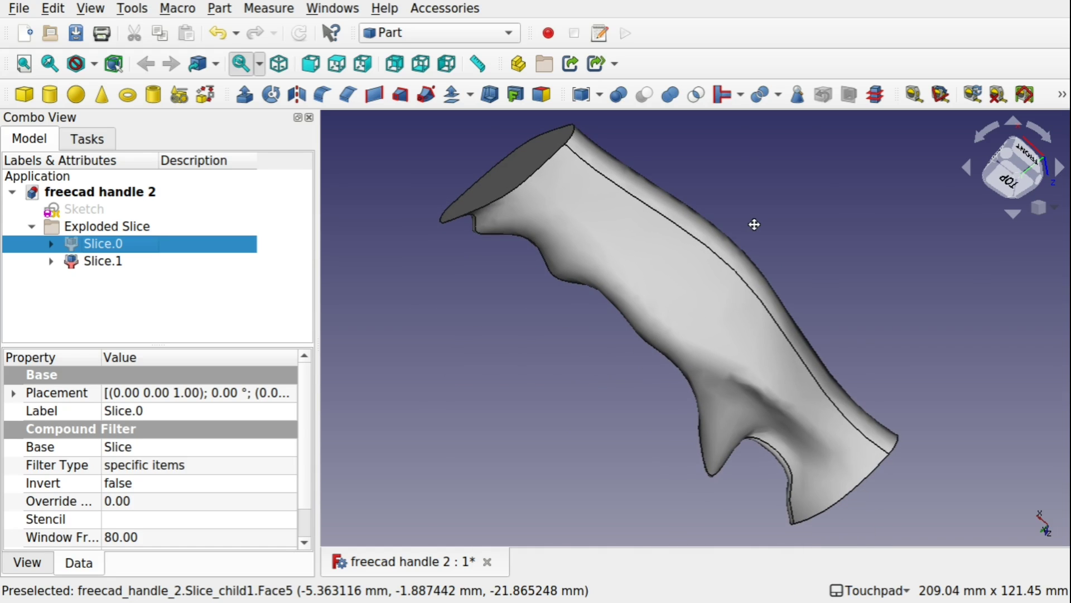
mouse_move(599, 277)
alt+mouse_down()
mouse_move(650, 196)
mouse_move(765, 162)
mouse_move(688, 376)
mouse_move(674, 316)
mouse_move(615, 270)
mouse_move(460, 486)
mouse_move(663, 411)
mouse_move(560, 407)
mouse_move(514, 445)
mouse_move(658, 299)
mouse_move(638, 420)
mouse_move(635, 282)
mouse_move(613, 279)
alt+mouse_up()
Set Continuity1 and Continuity2 of Blend_Surface, nested in the compound under Slice.1, to 0
click(50, 244)
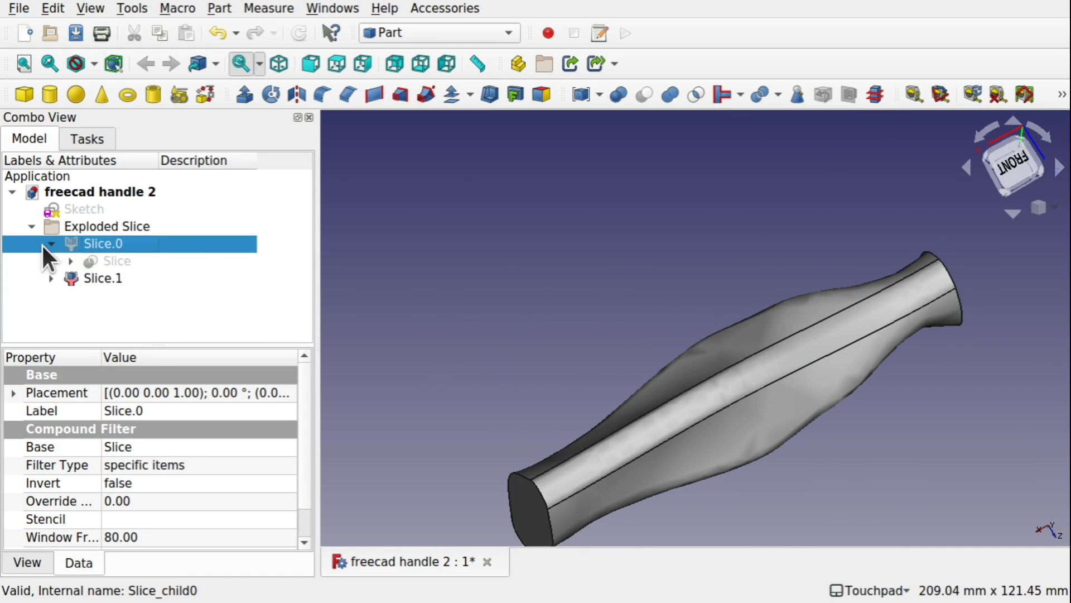
click(52, 278)
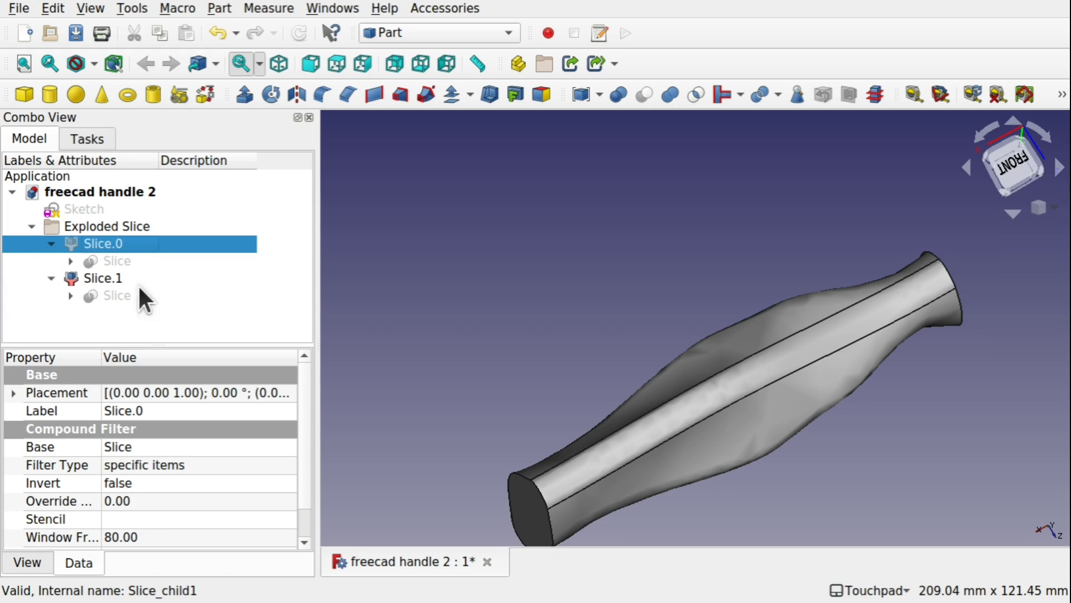
click(70, 295)
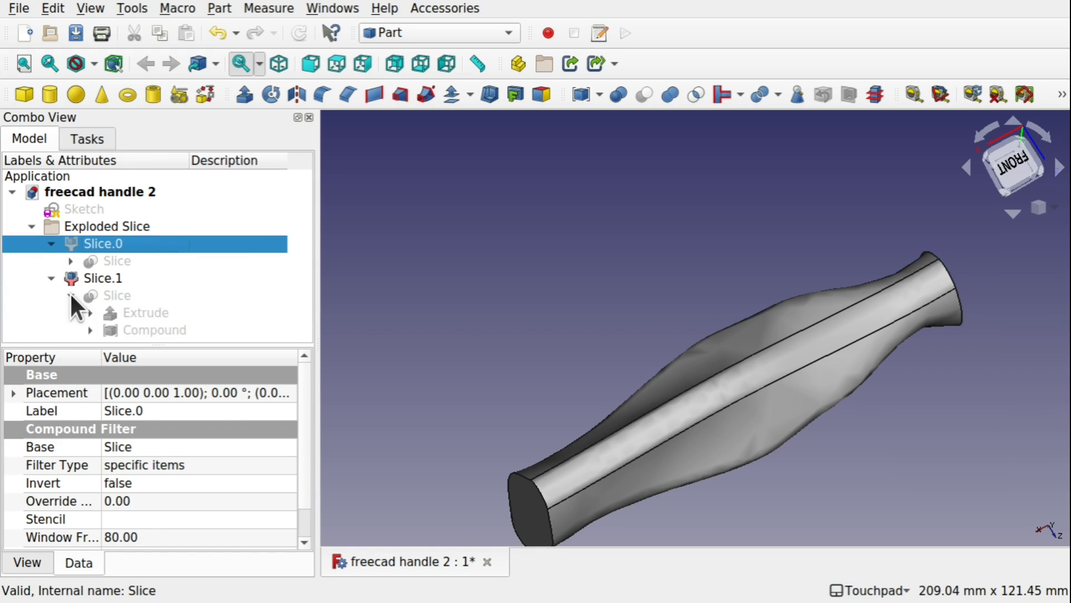
click(90, 330)
scroll(305, 243, down, 2)
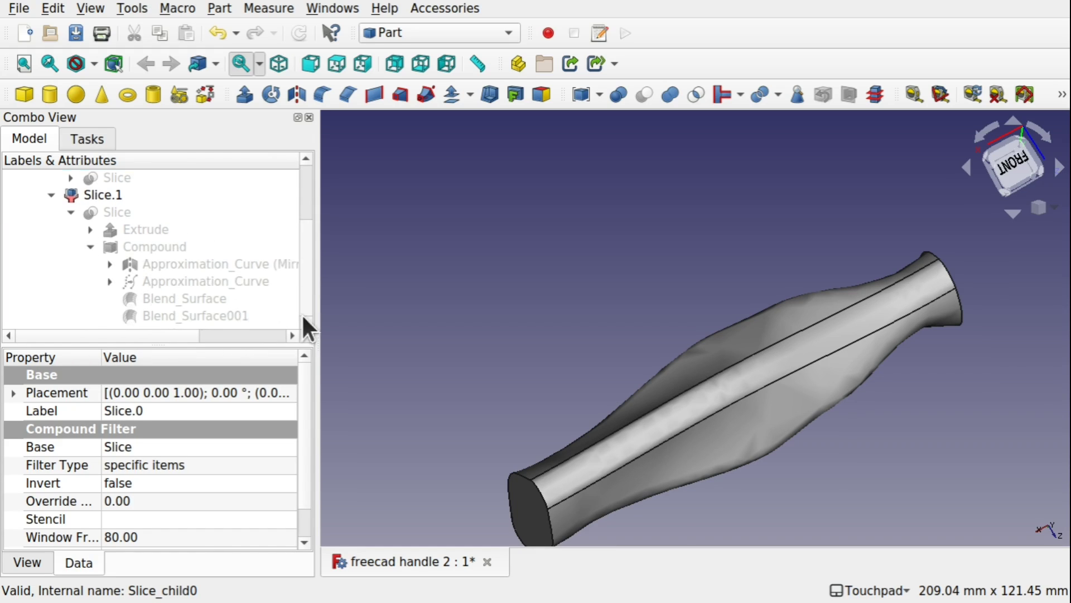
click(194, 265)
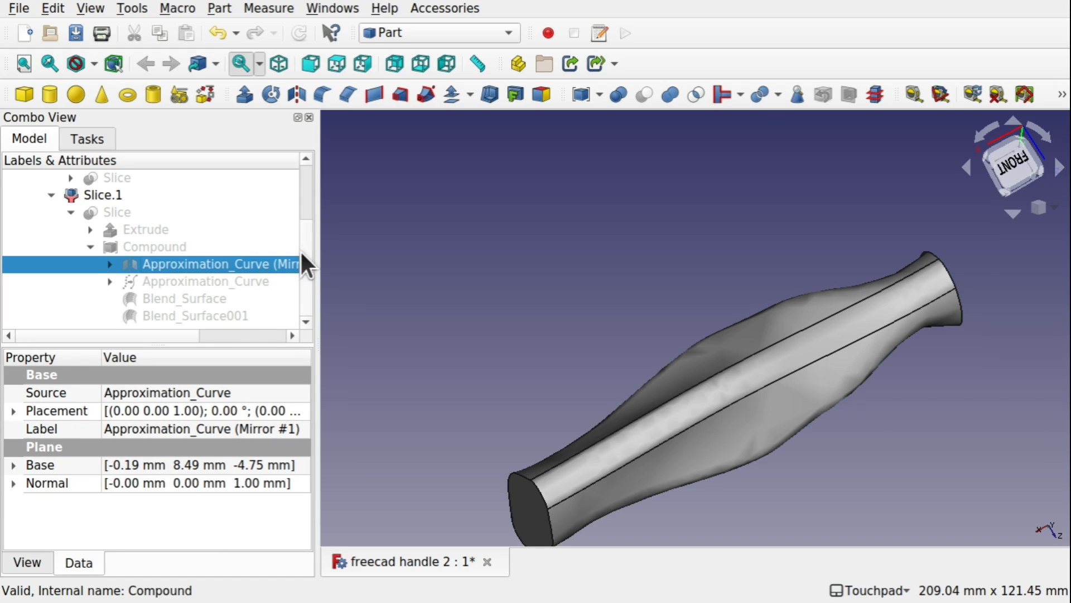
click(207, 299)
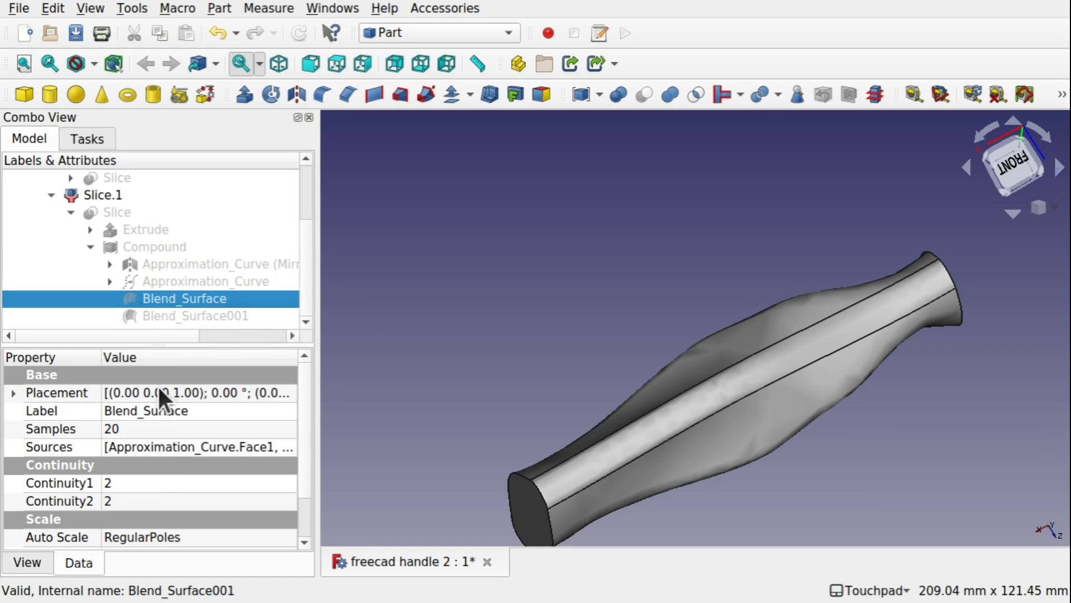
click(165, 497)
text(0)
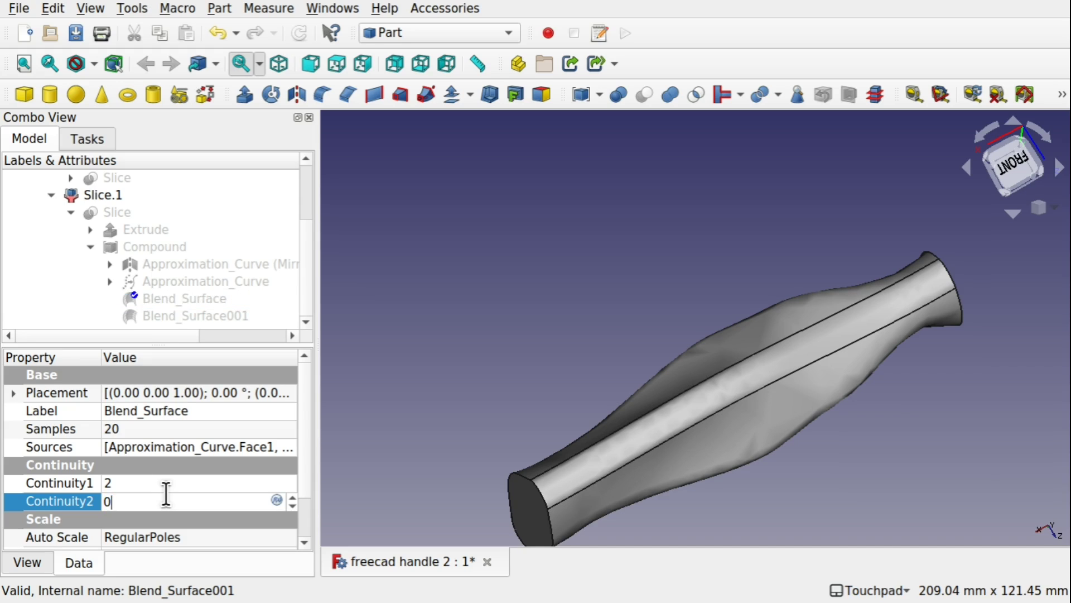
click(143, 481)
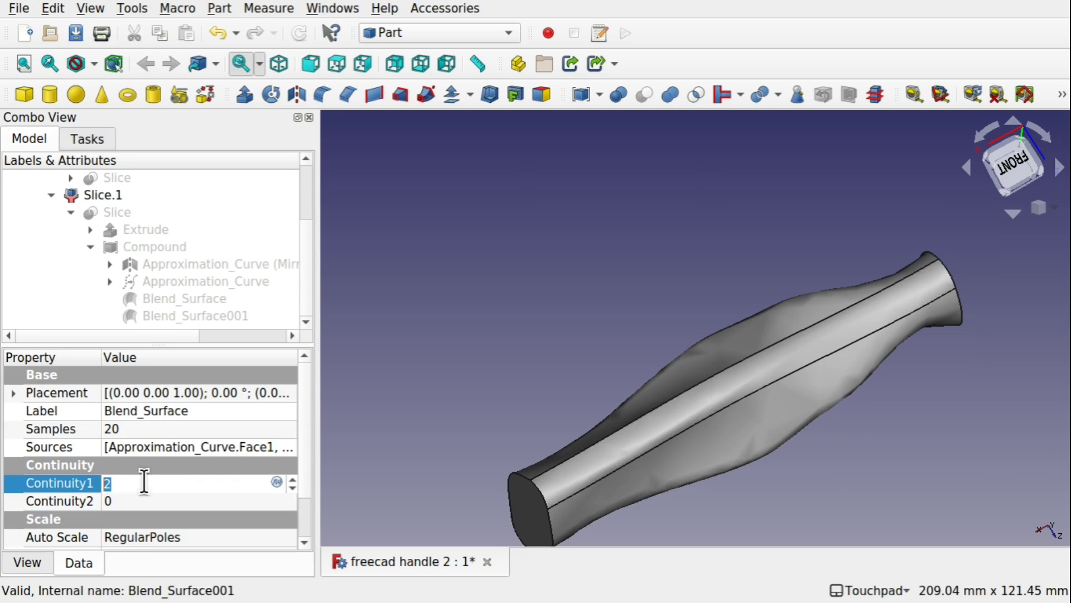
click(507, 385)
Toggle the visibility of the two blend surfaces to identify which one runs along the handle's finger-grip side
alt+drag(658, 382, 641, 445)
alt+drag(712, 320, 696, 207)
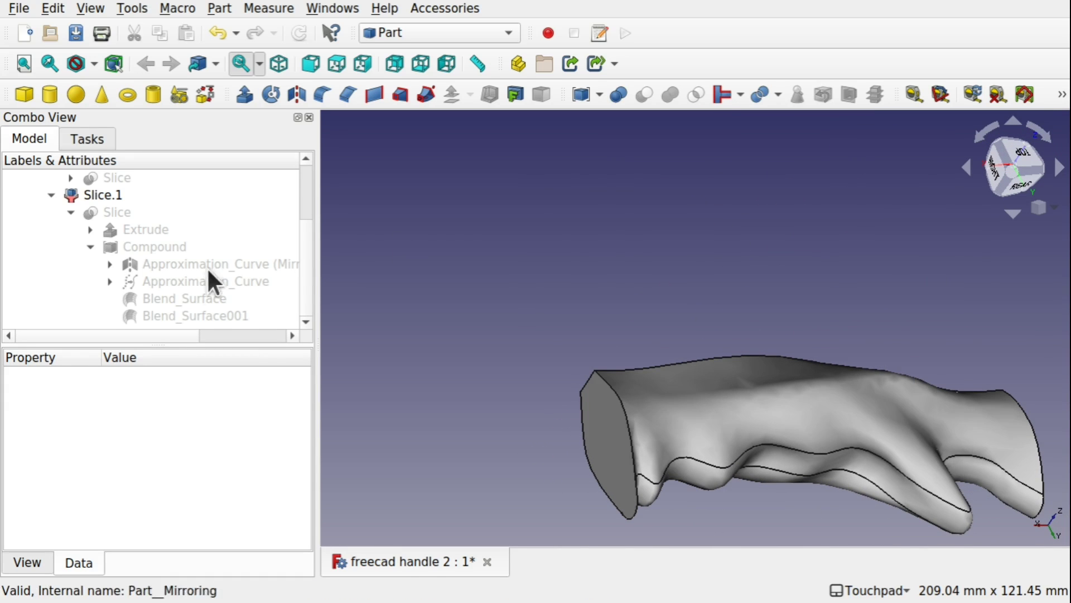
click(198, 300)
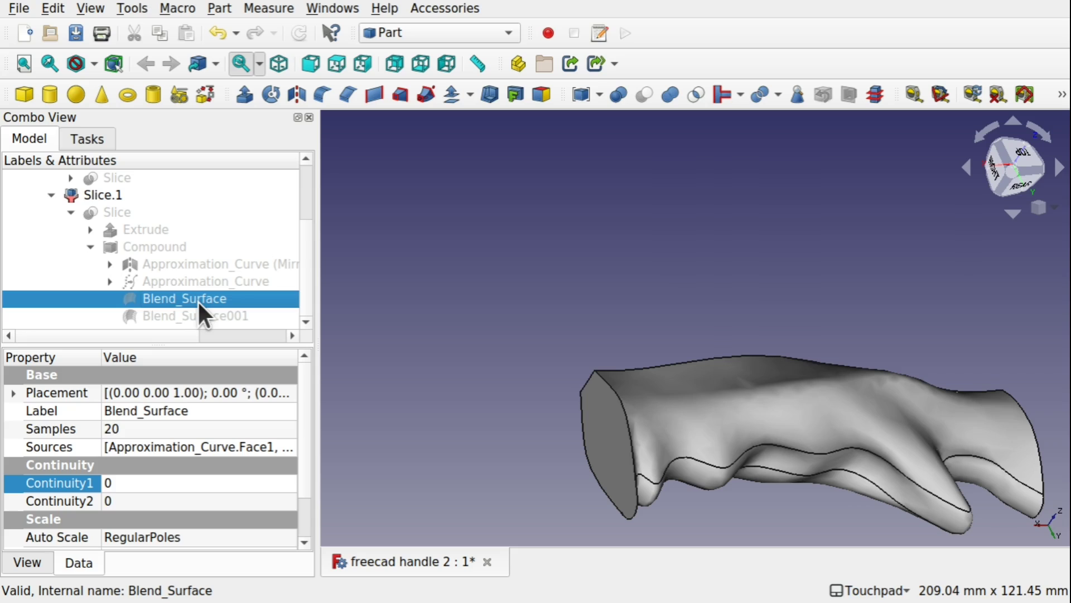
key(space)
key(space)
click(201, 316)
key(space)
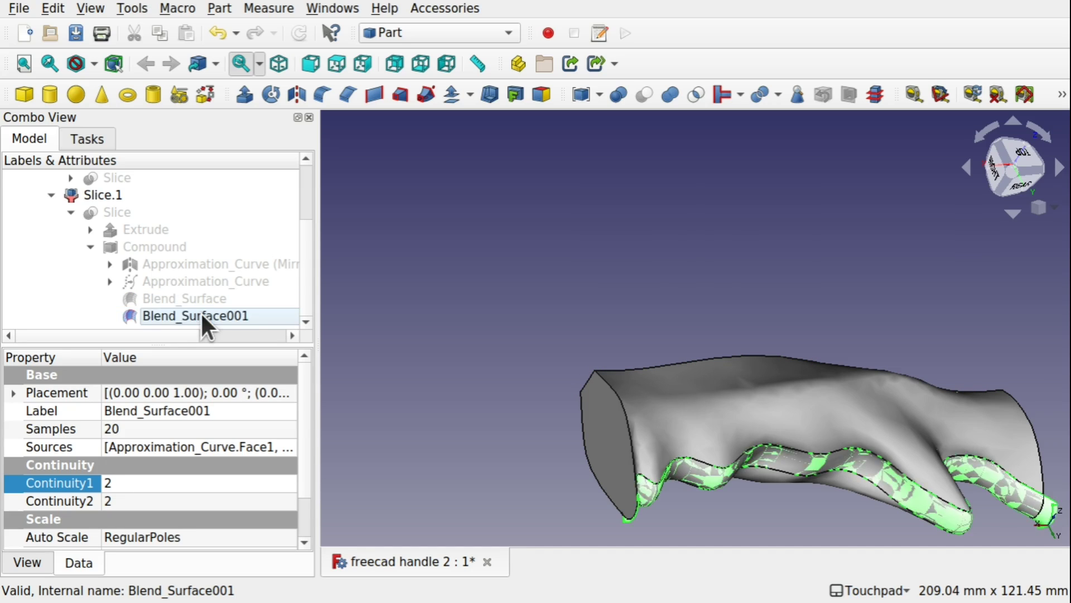
key(space)
Set Continuity1 and Continuity2 of Blend_Surface001 on the finger-grip side to 0
click(200, 316)
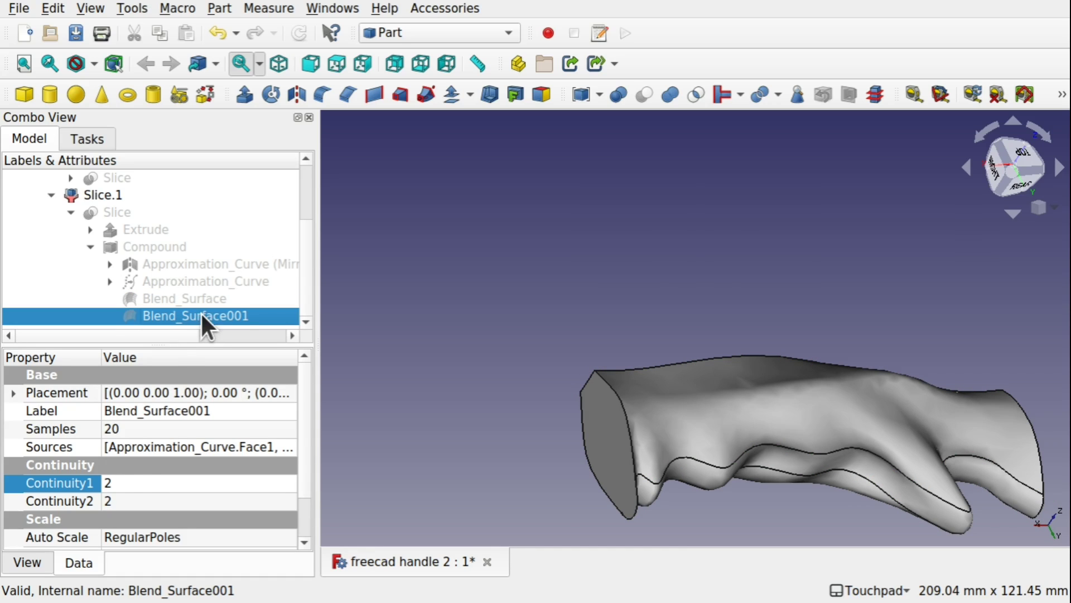
click(129, 480)
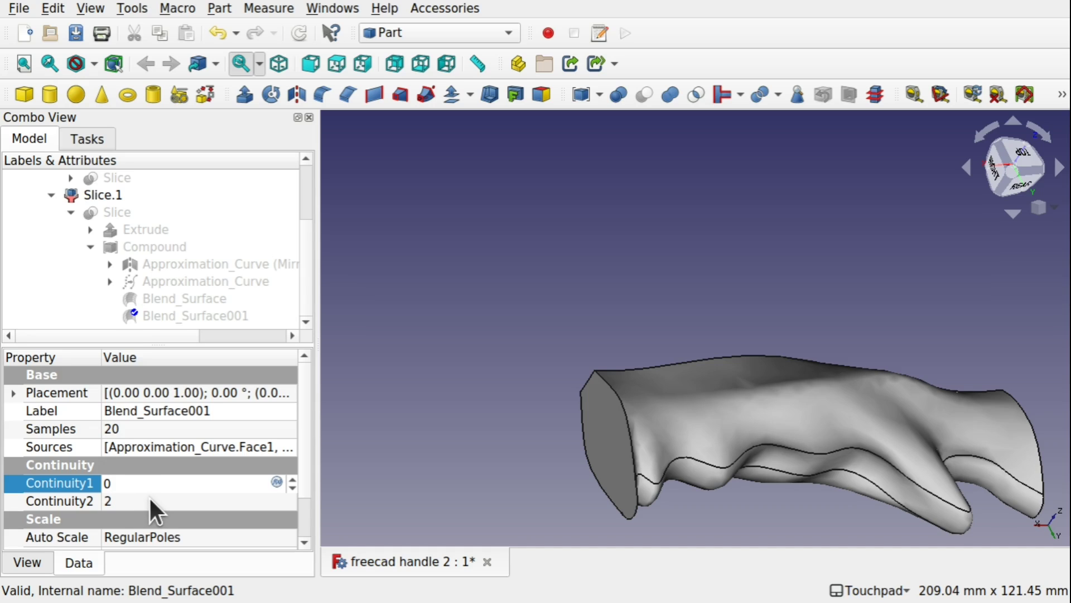
click(150, 501)
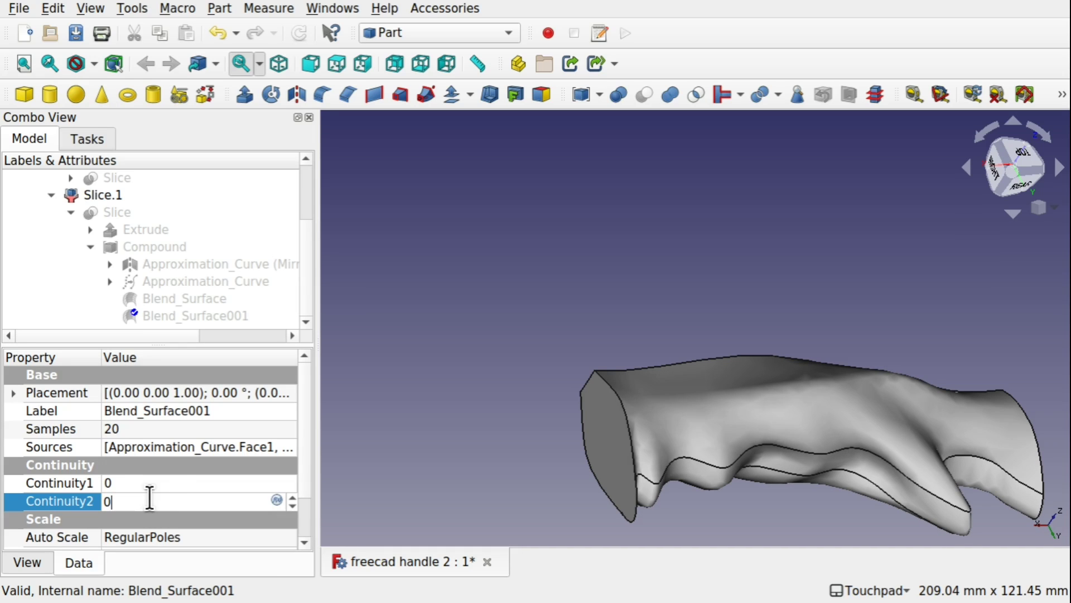
text(0)
click(162, 481)
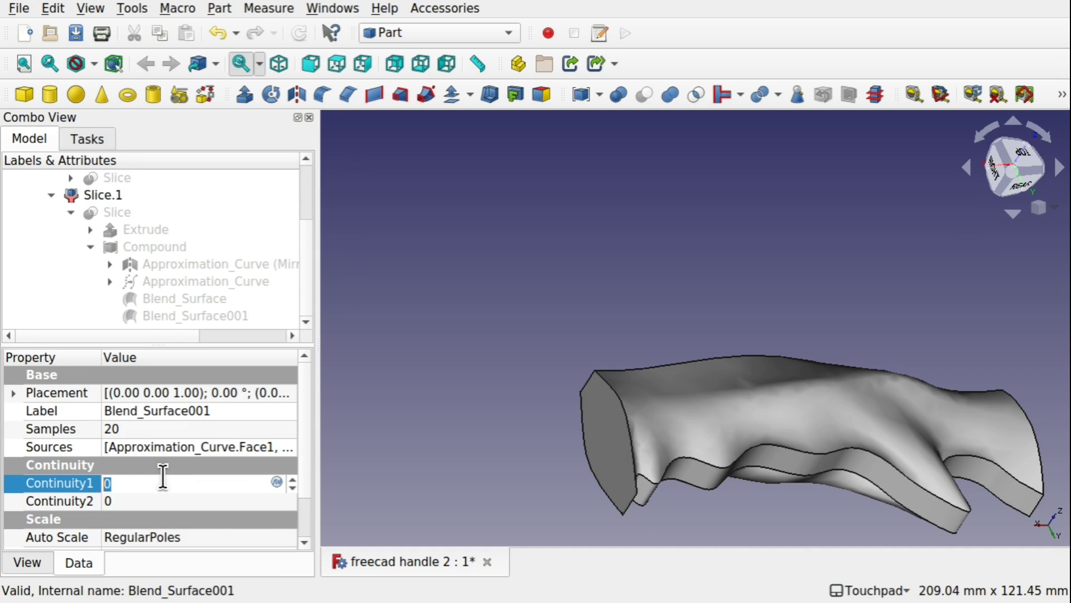
Set Continuity1 and Continuity2 of Blend_Surface001 on the finger-grip side to 3
drag(782, 475, 617, 403)
text(3)
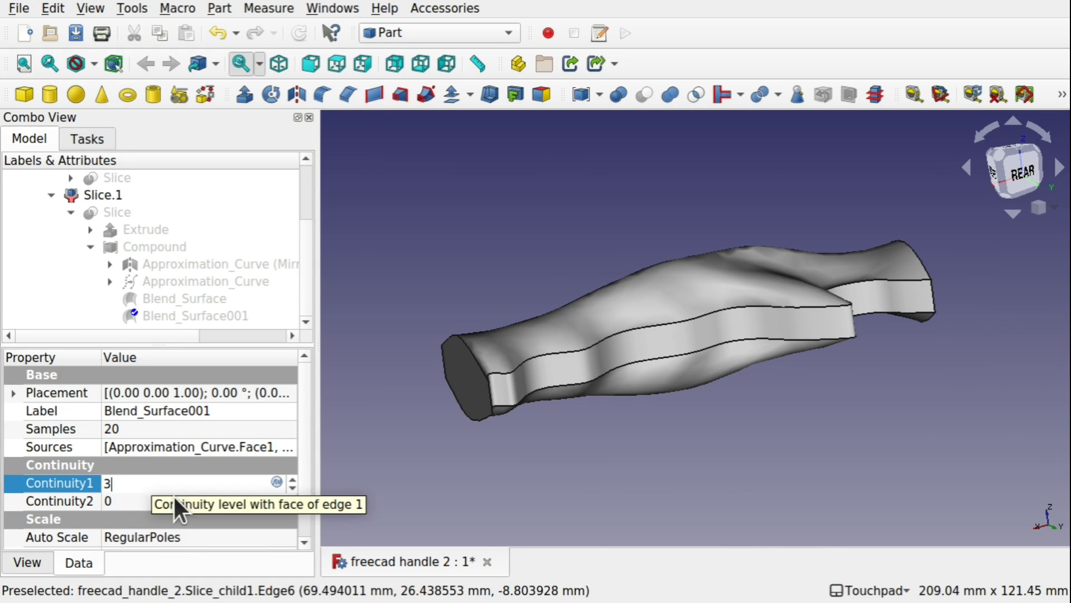
click(149, 495)
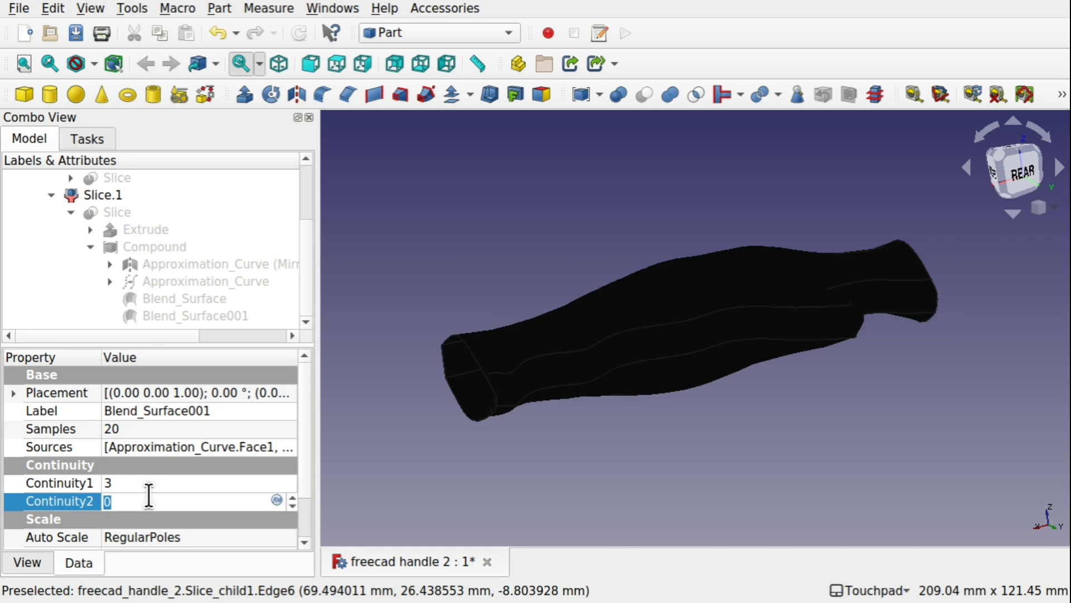
text(3)
click(126, 482)
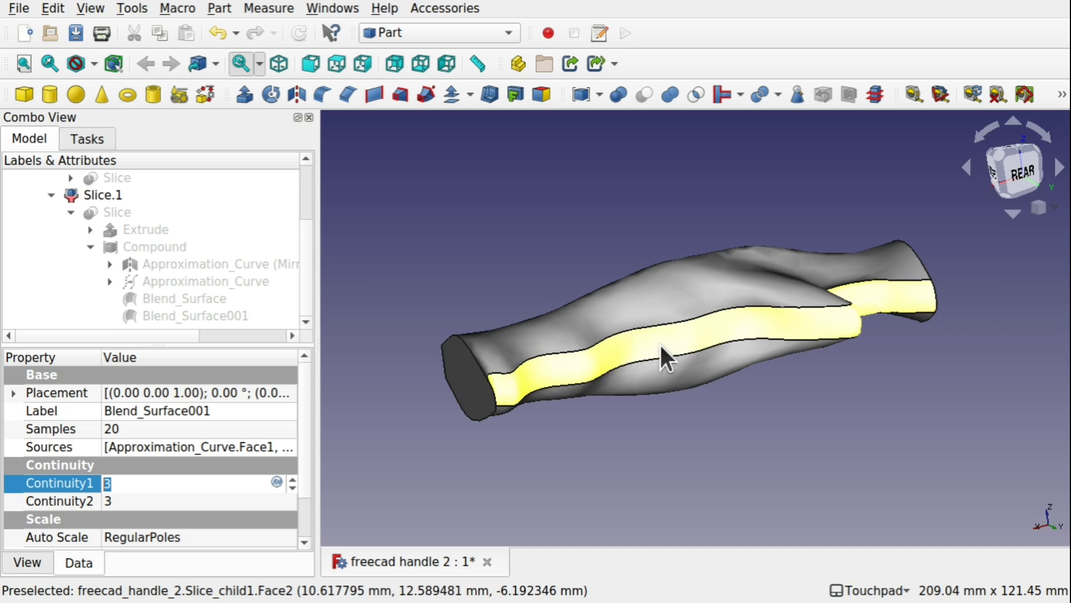
Set Continuity1 and Continuity2 of Blend_Surface on the side opposite the finger grips to 2
alt+drag(660, 272, 778, 347)
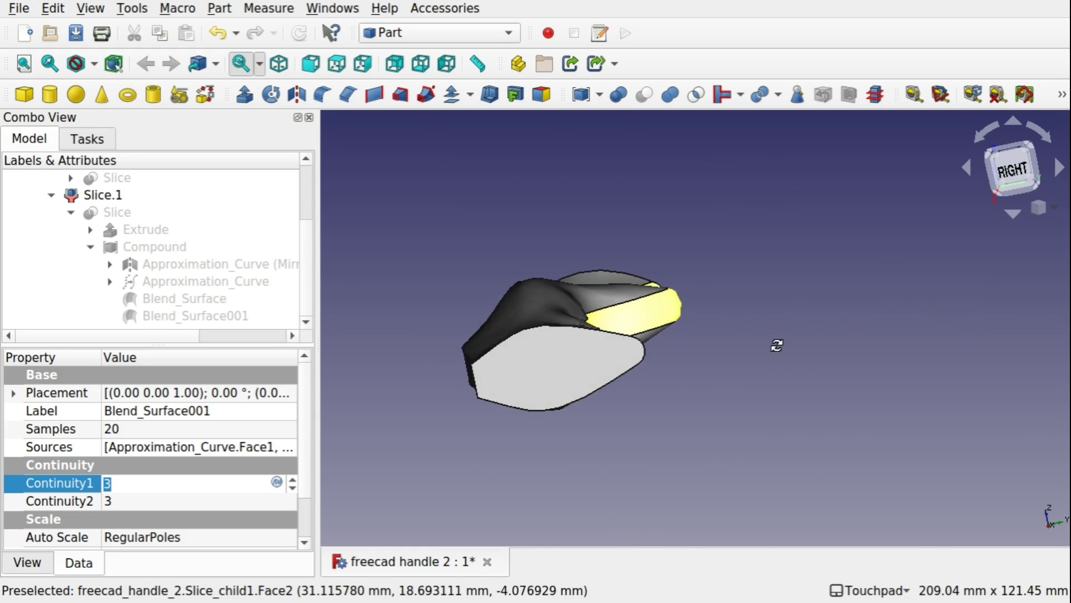
alt+drag(549, 347, 736, 342)
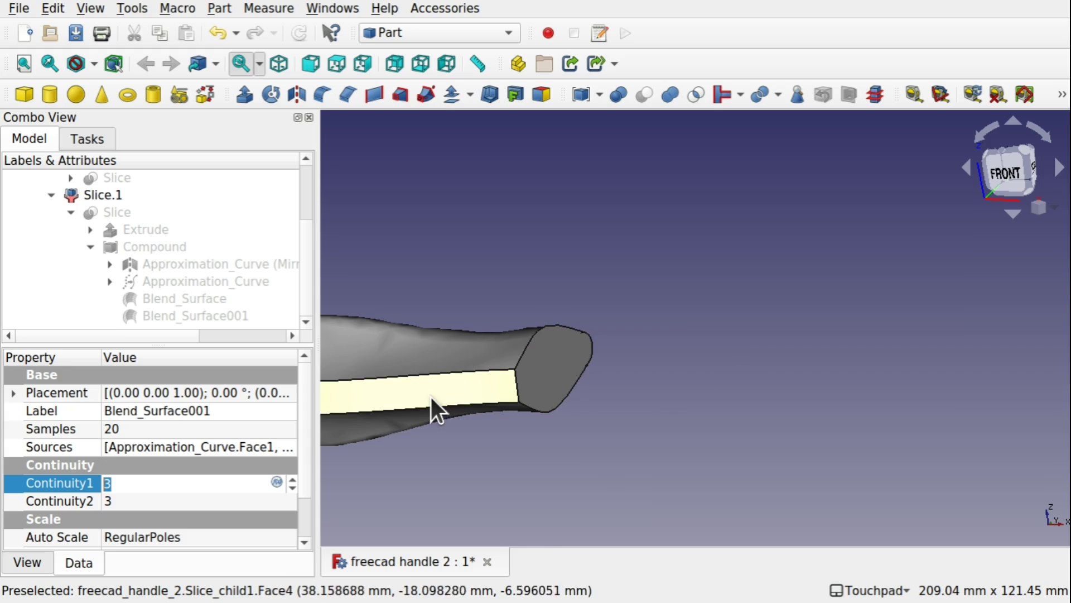
click(173, 298)
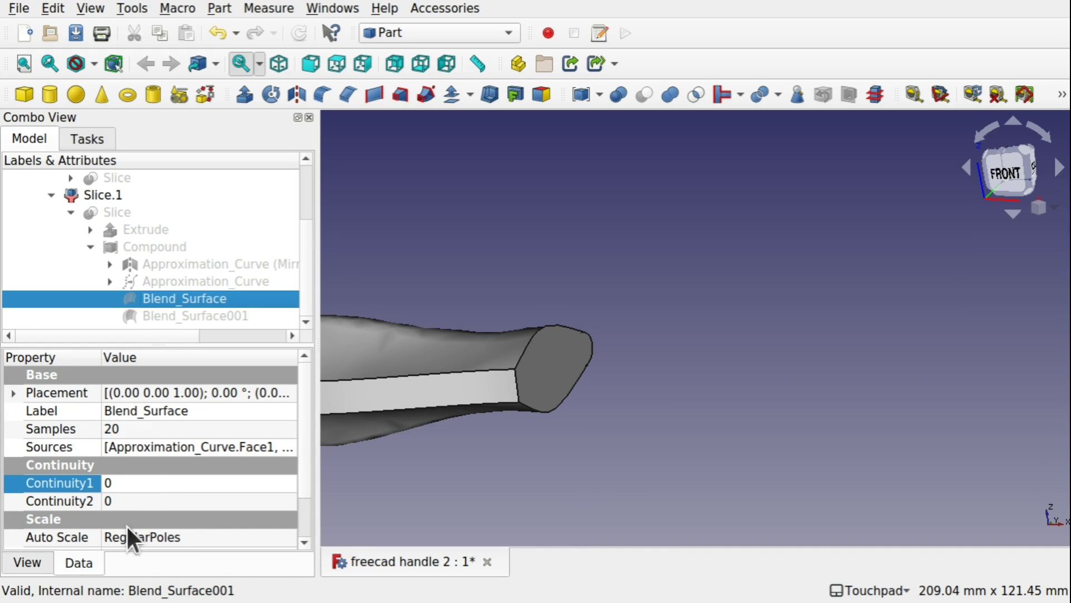
click(144, 483)
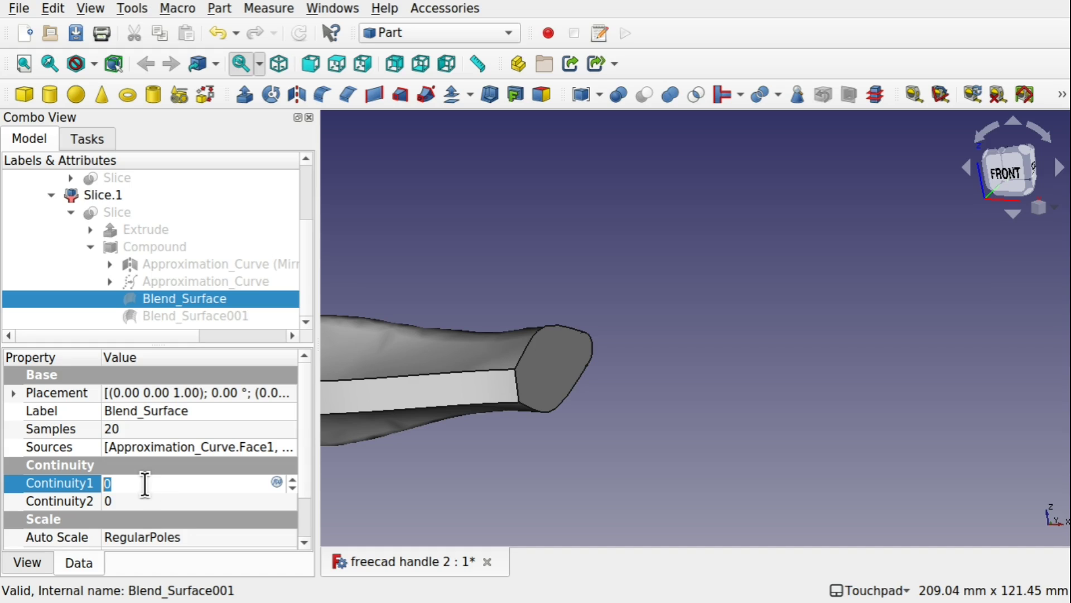
text(2)
click(147, 500)
text(2)
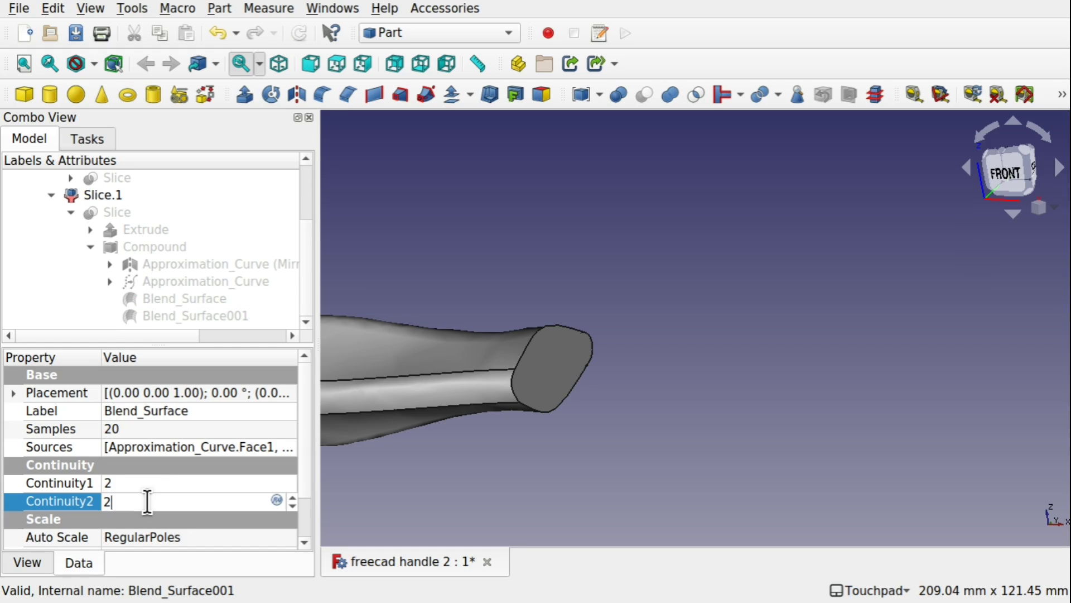
click(166, 484)
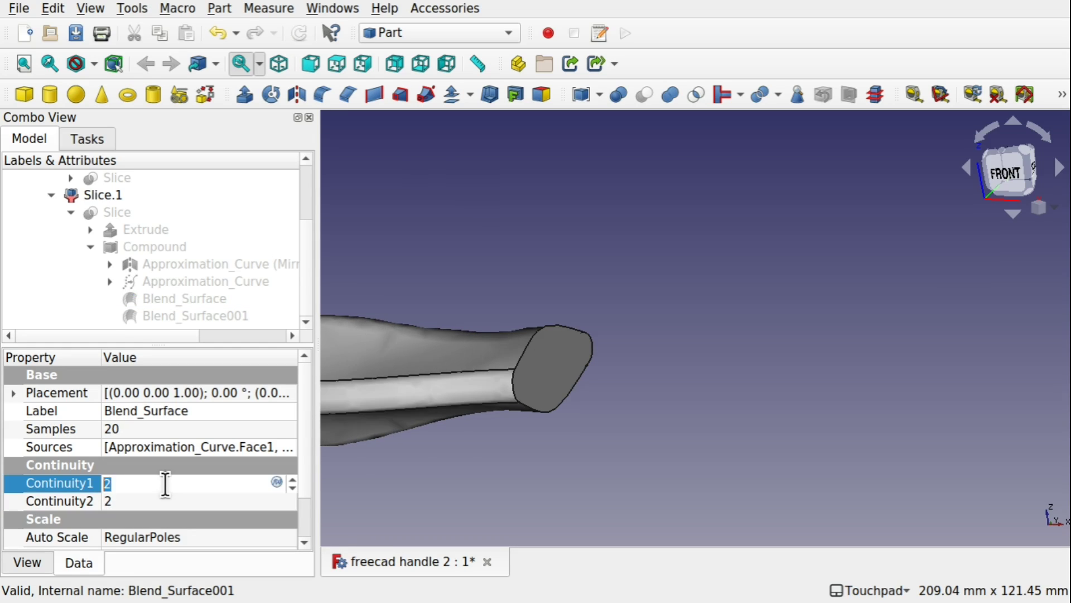
In Sketch, move the topmost control point of the finger-grip spline inward to straighten the overhanging finger peak, and close the sketch
alt+middle_drag(523, 361, 823, 364)
shift+middle_drag(523, 407, 344, 239)
scroll(300, 199, up, 3)
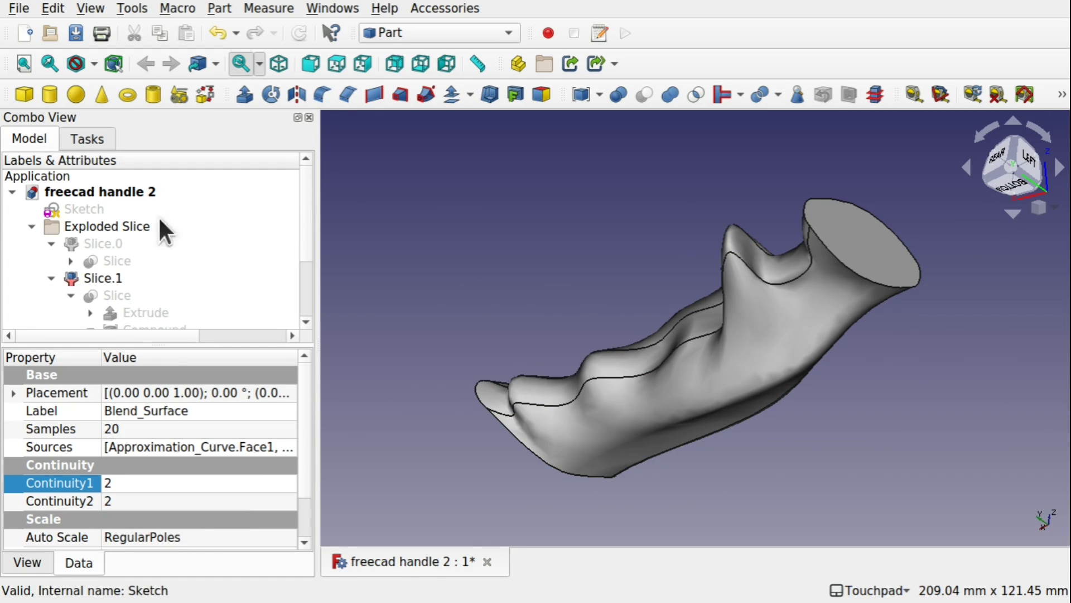
double_click(93, 209)
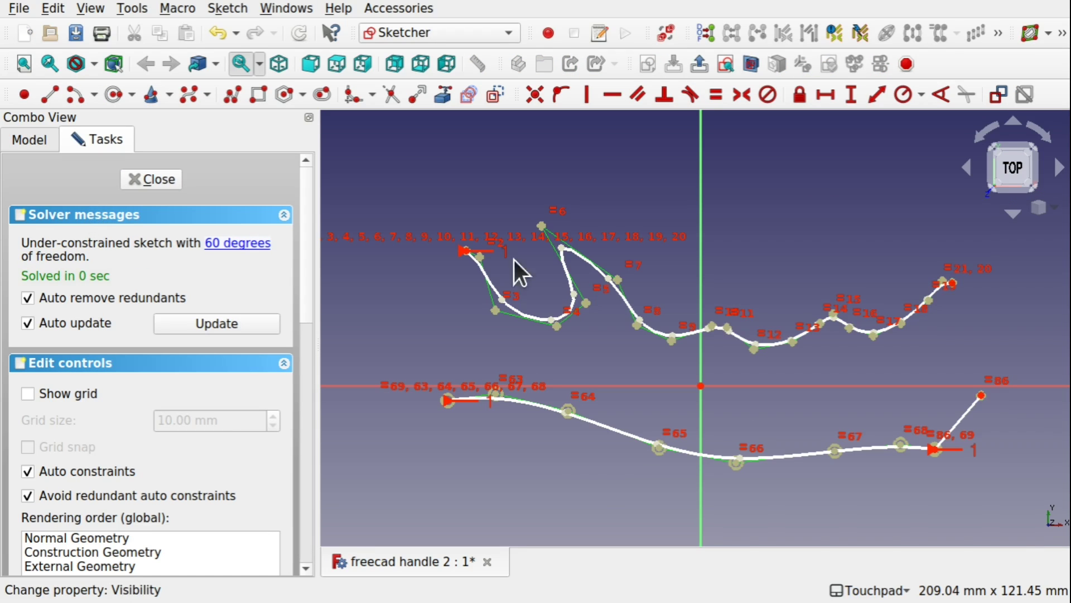
mouse_move(542, 226)
mouse_down()
mouse_move(587, 229)
mouse_move(591, 240)
mouse_up()
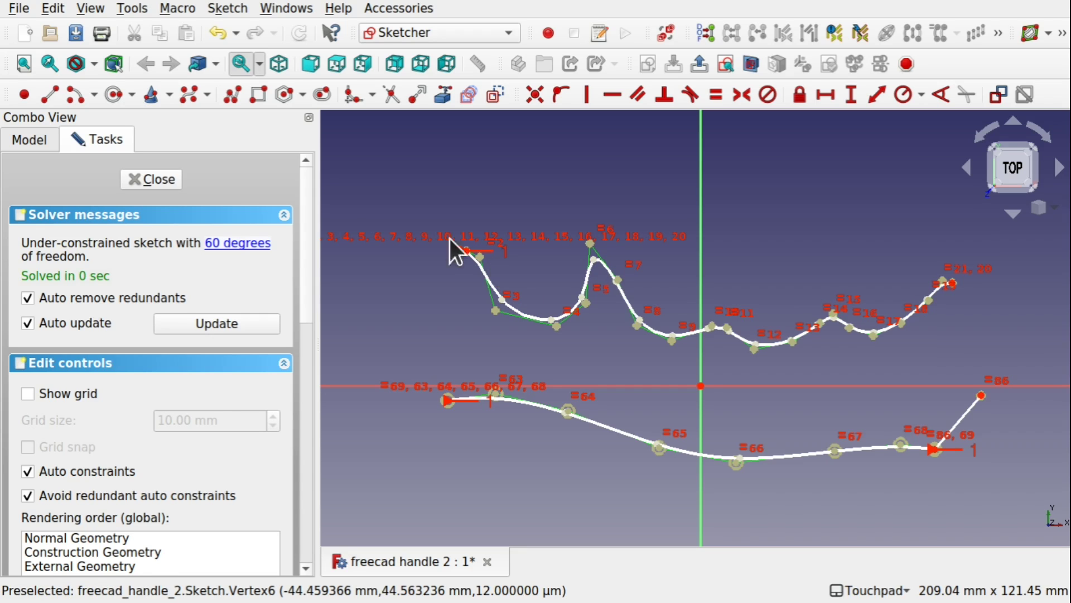
click(172, 186)
shift+drag(533, 385, 321, 280)
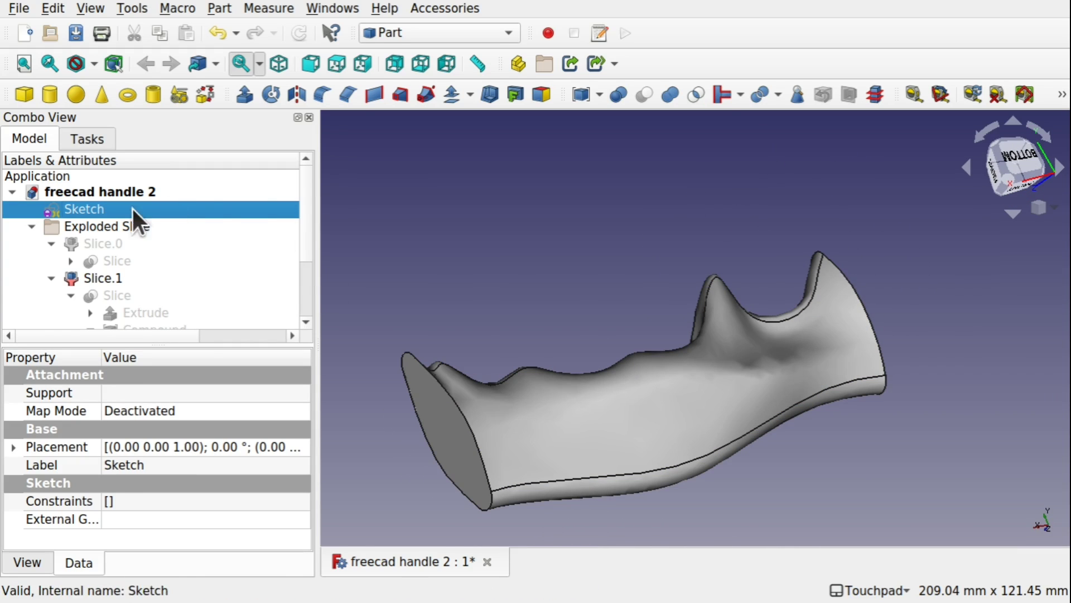
Show Freehand_BSpline003, nested under Approximation_Curve and its Sweep_2_rails
drag(309, 213, 305, 279)
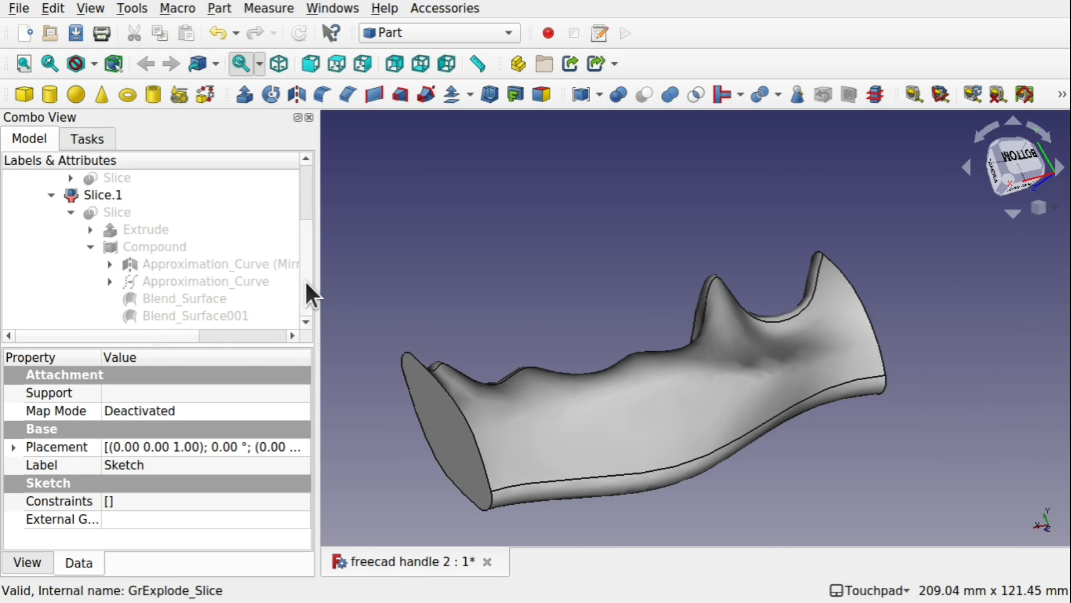
click(110, 281)
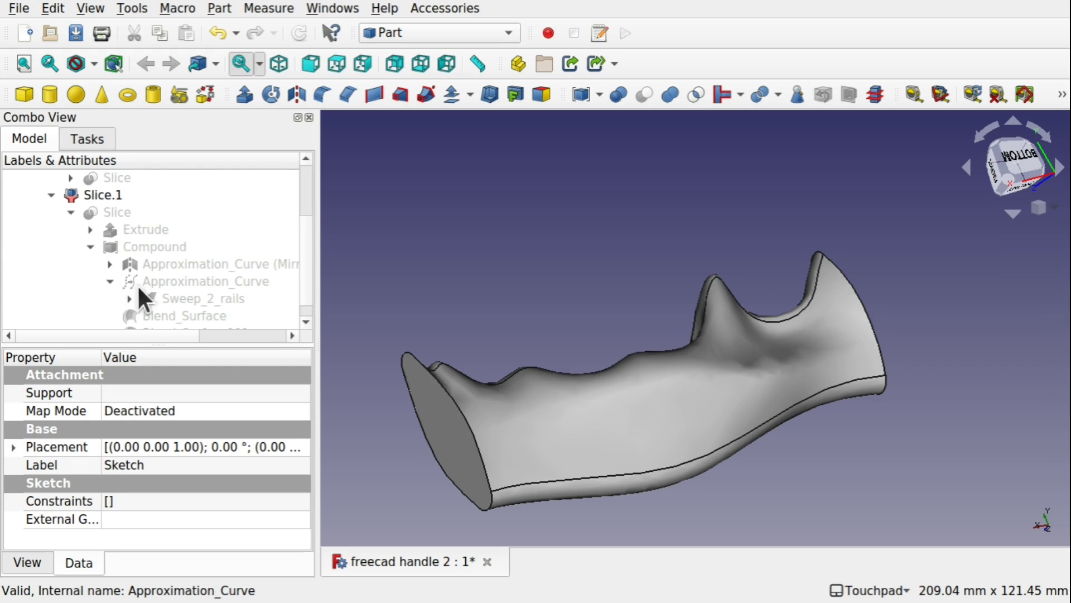
click(130, 299)
drag(309, 236, 312, 293)
click(223, 230)
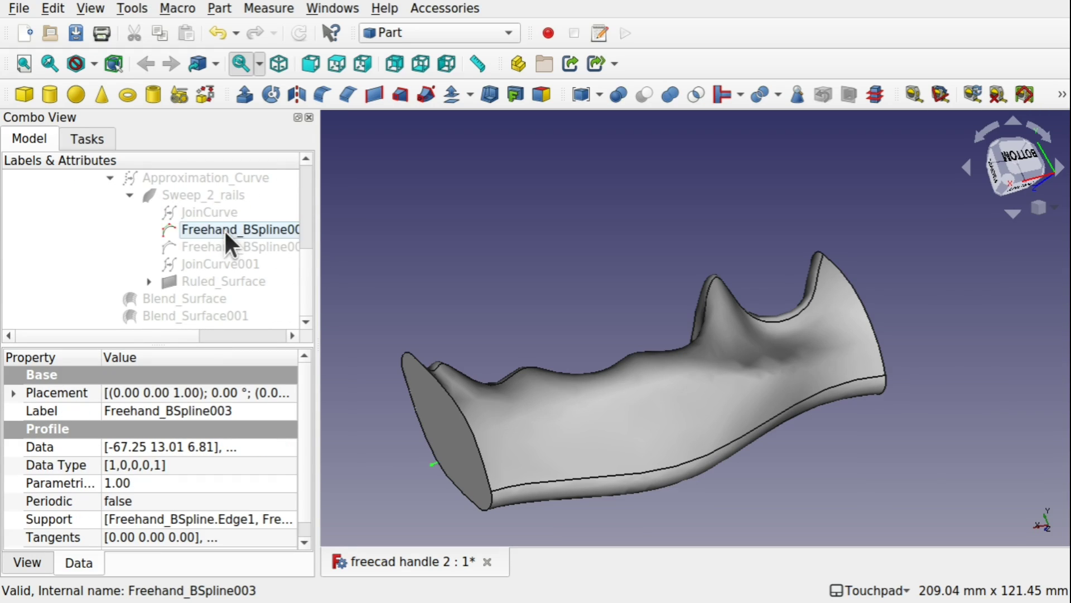
key(space)
key(space)
Set the transparency of the solid handle, Slice.1, to 70 and clear the selection
drag(667, 280, 522, 287)
click(518, 285)
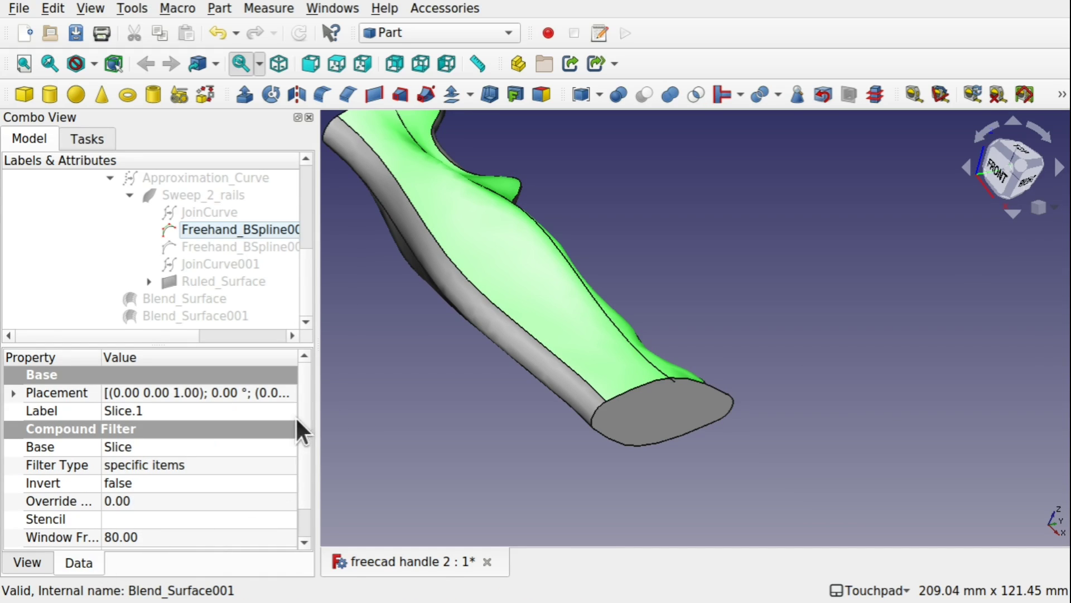
click(27, 560)
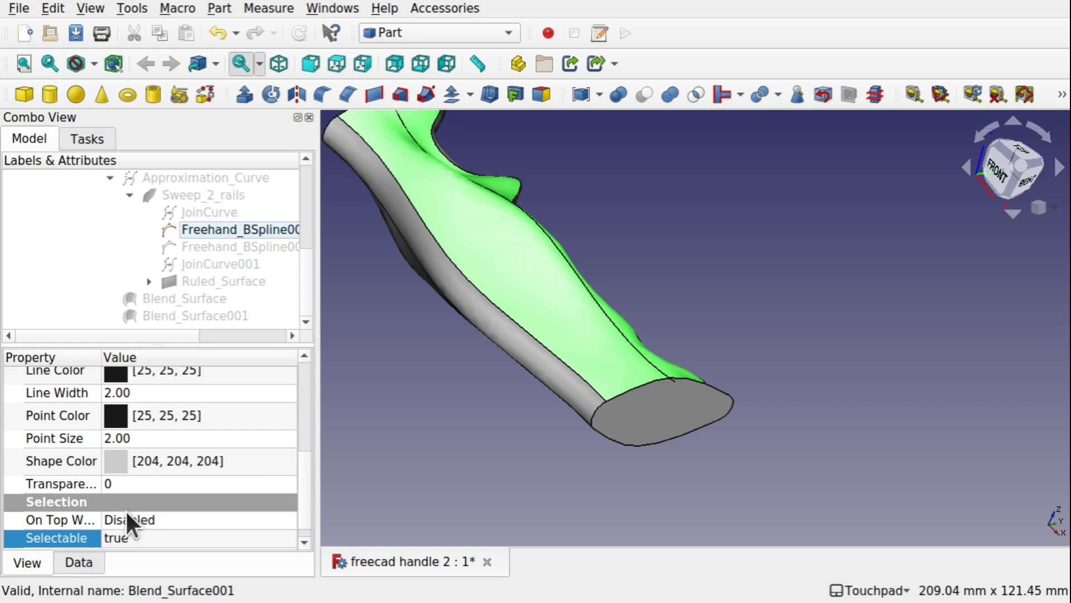
click(153, 482)
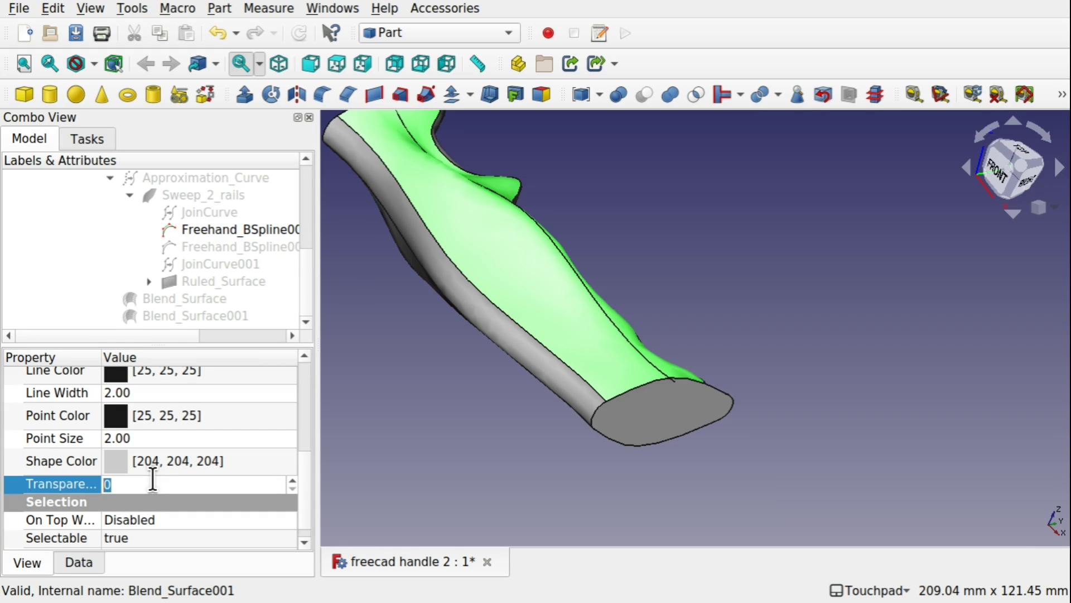
text(70)
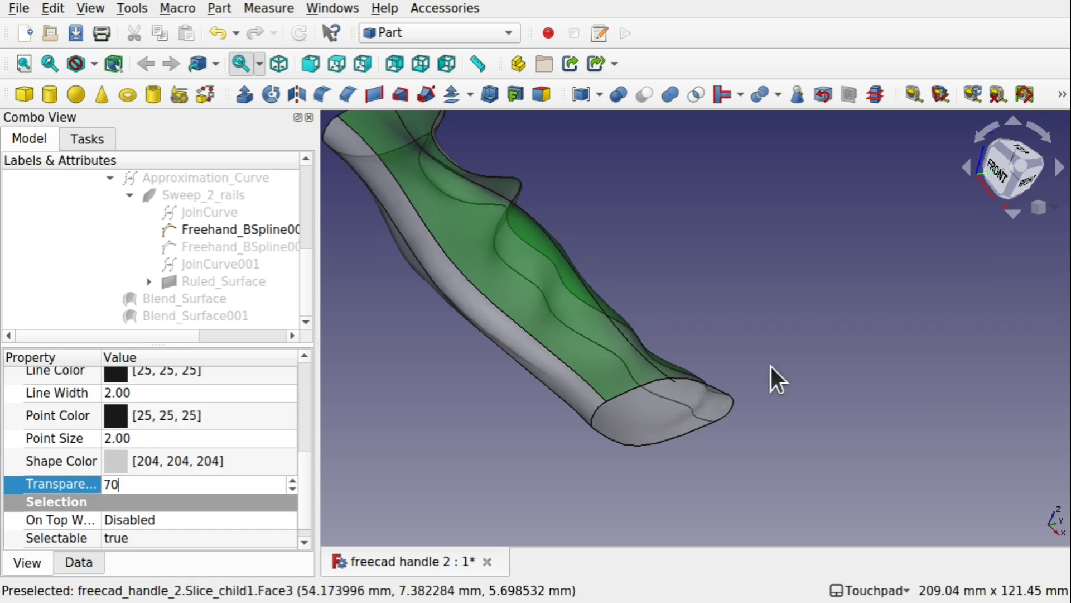
click(771, 367)
Edit Freehand_BSpline003 by pulling its middle point outward to widen the handle, finish the edit, and inspect the reshaped solid
alt+drag(636, 313, 593, 329)
click(609, 330)
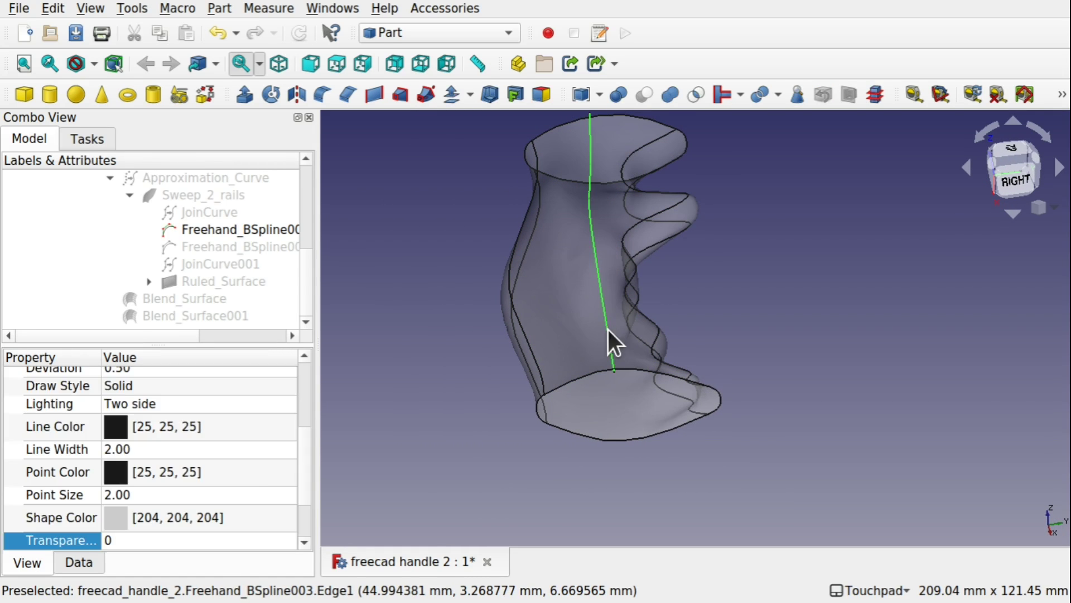
double_click(240, 229)
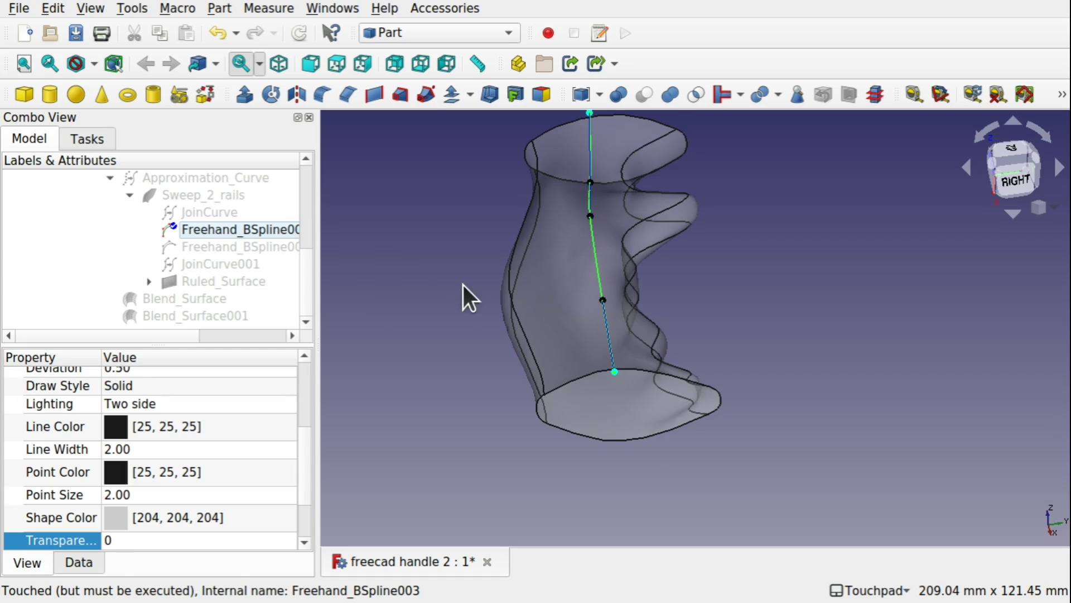
alt+drag(469, 296, 675, 281)
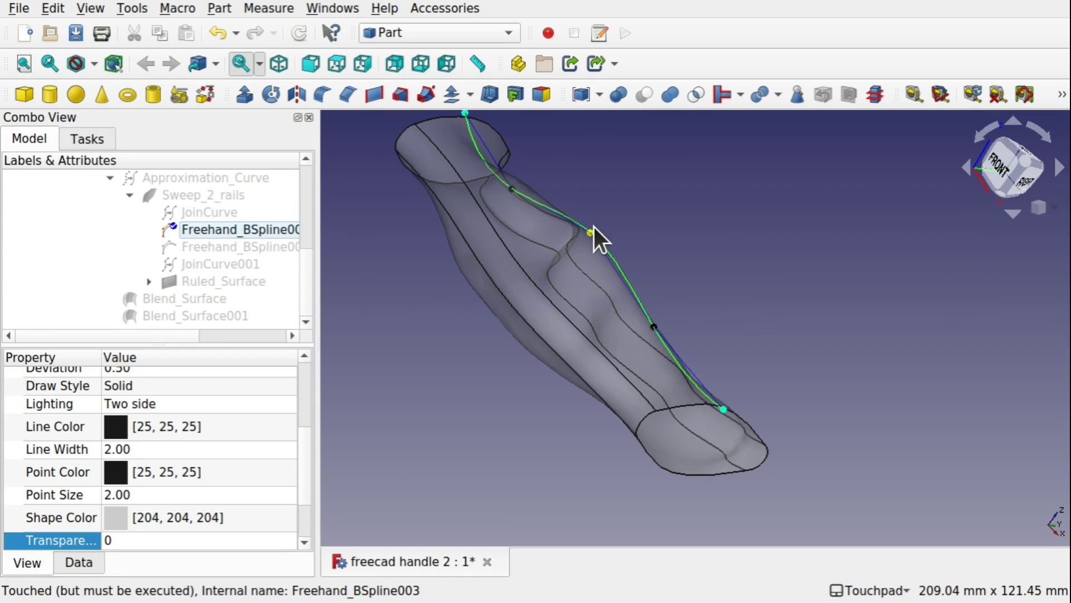
drag(600, 228, 618, 206)
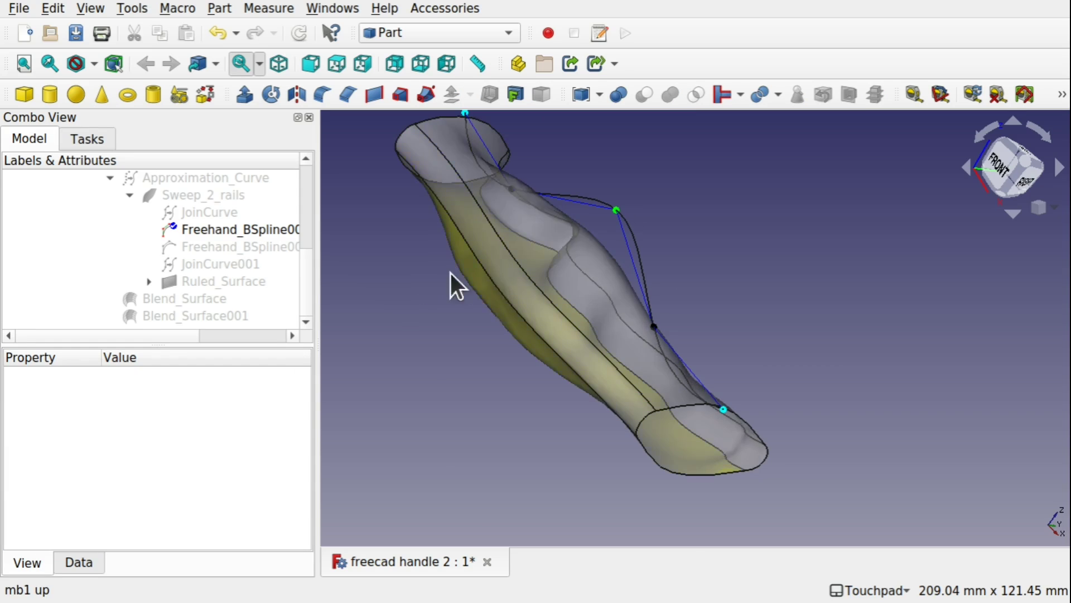
alt+drag(451, 273, 722, 217)
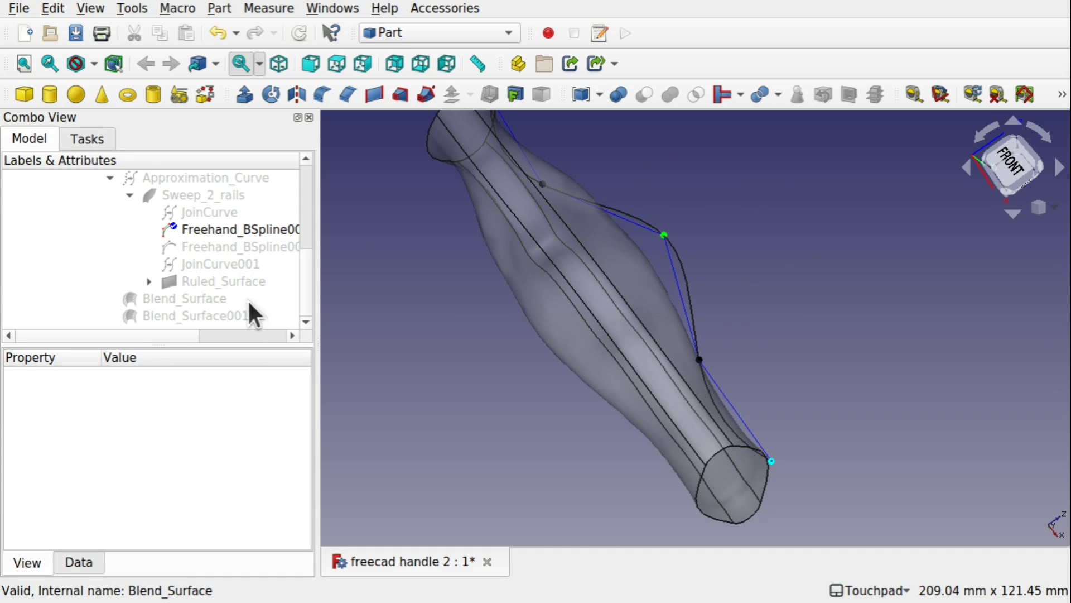
click(243, 229)
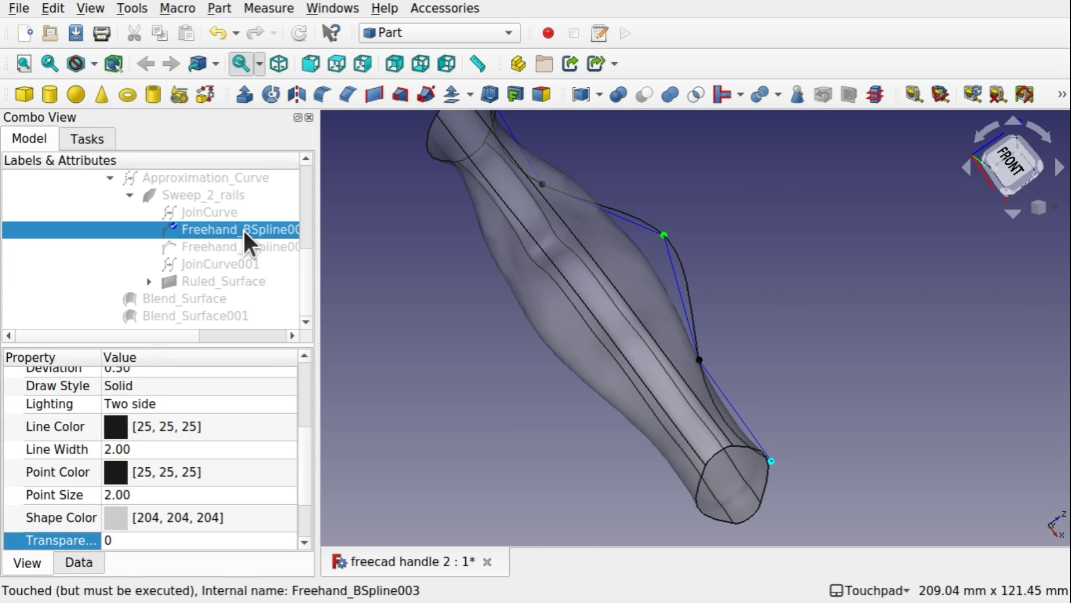
double_click(244, 230)
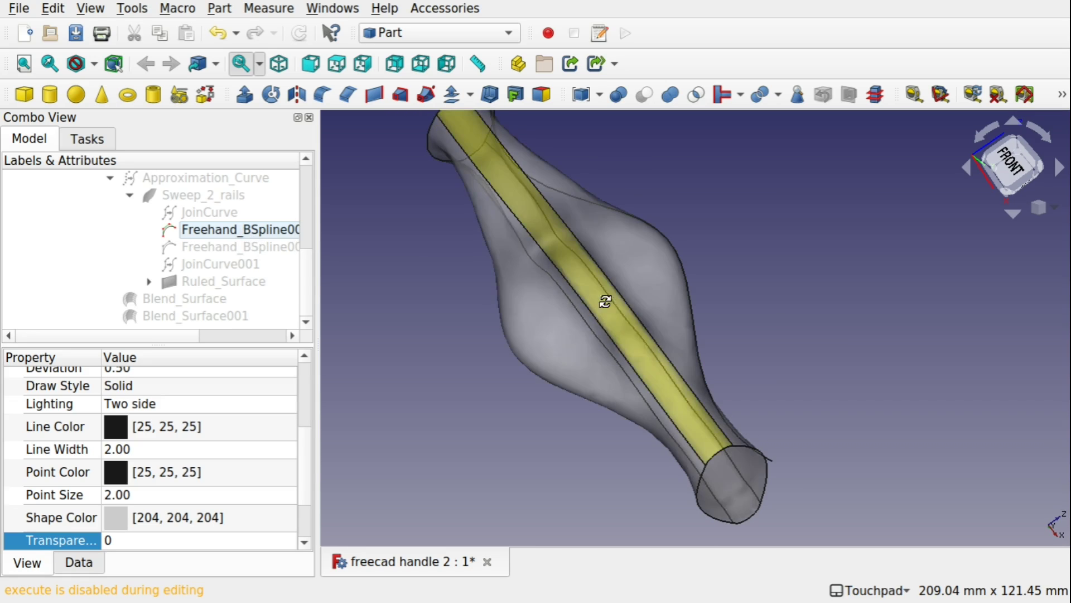
drag(605, 299, 545, 245)
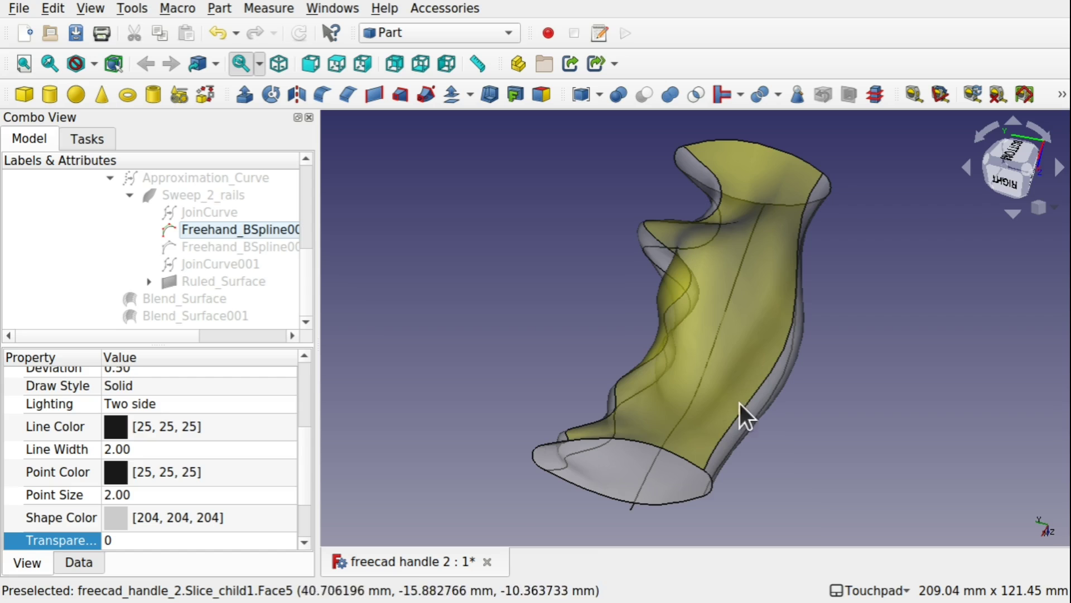
drag(705, 346, 870, 321)
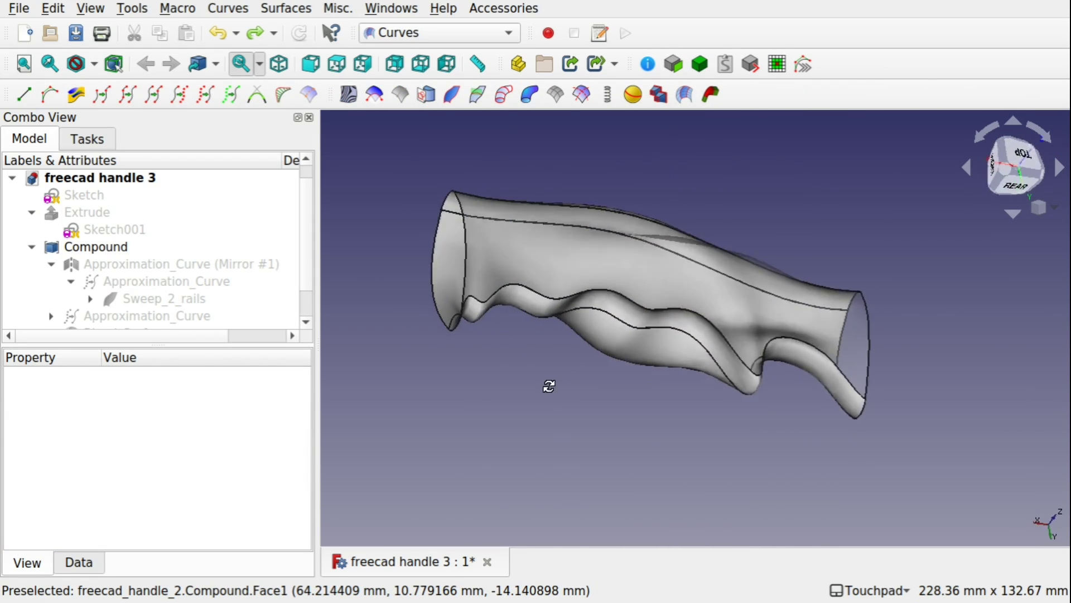
Examine the Compound in freecad handle 3 from several sides, including its mirrored approximation surface
drag(549, 386, 598, 349)
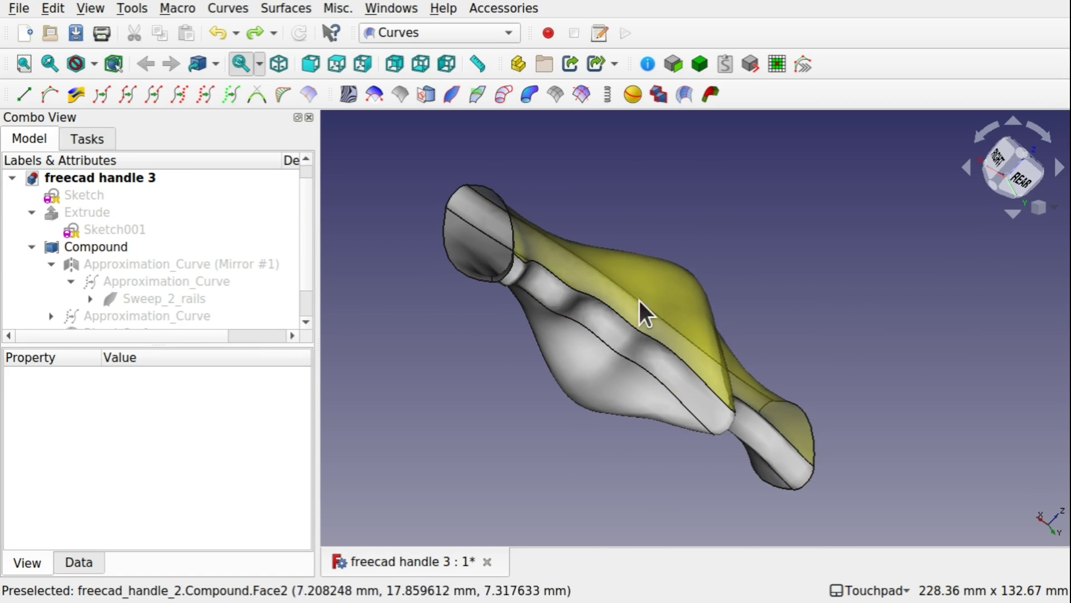
mouse_move(655, 291)
mouse_down()
mouse_move(717, 313)
mouse_move(651, 313)
mouse_move(648, 330)
mouse_up()
click(117, 249)
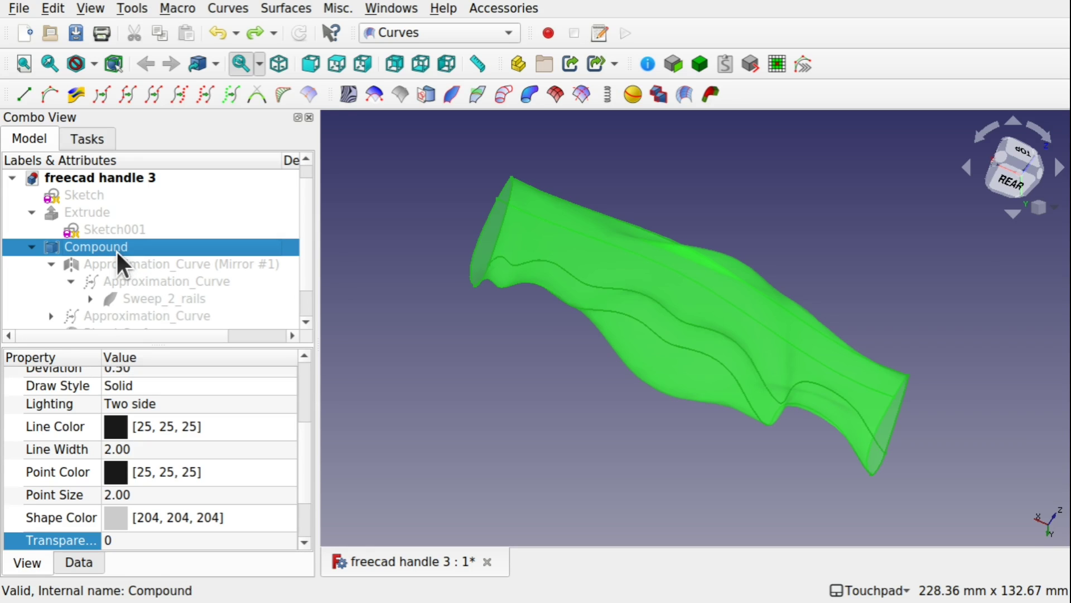
alt+drag(586, 363, 658, 350)
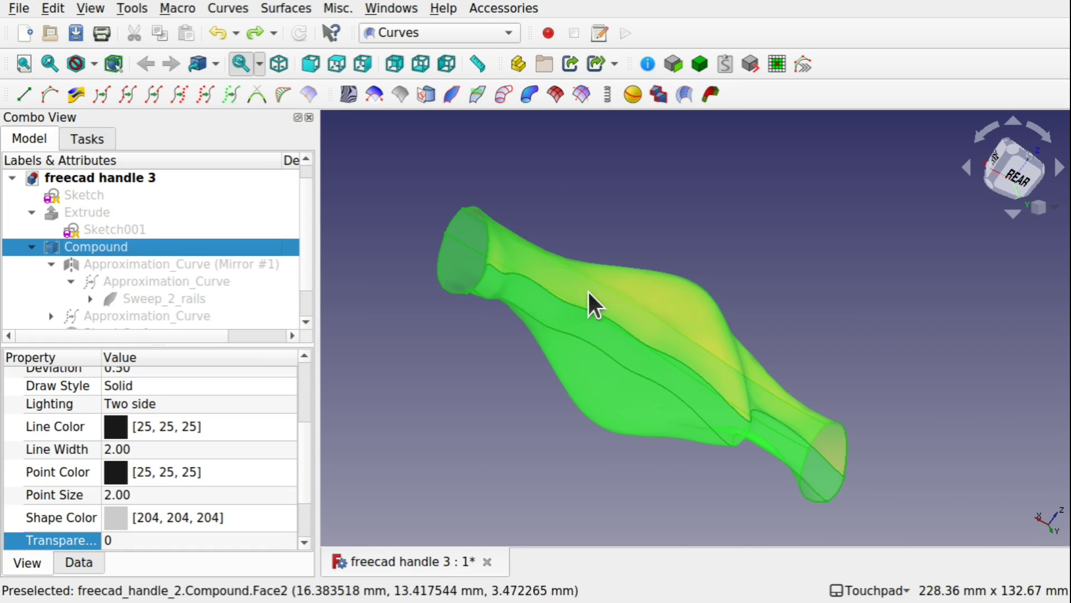
click(788, 297)
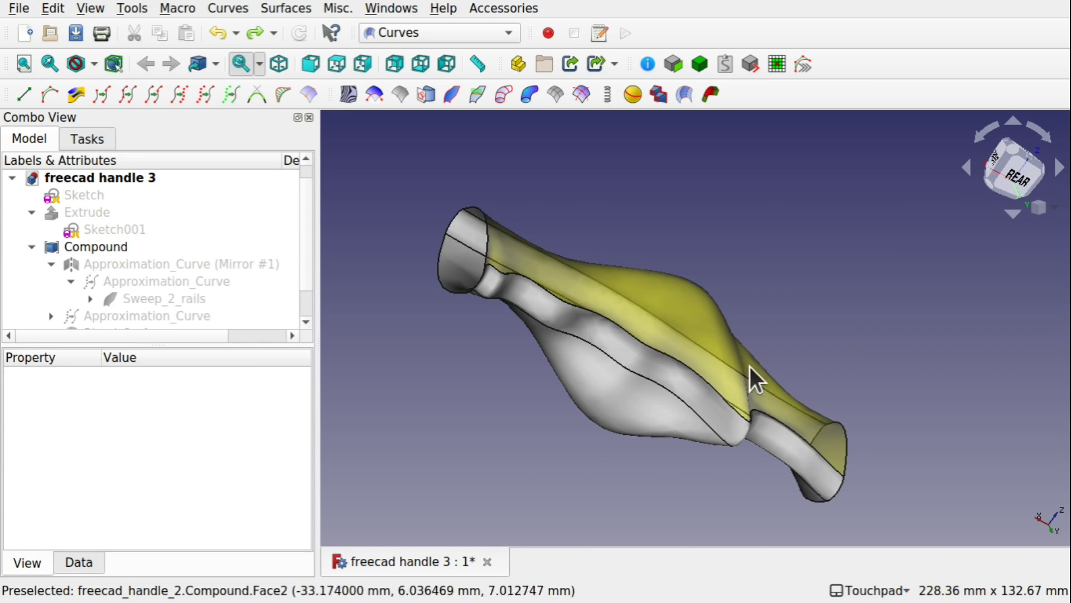
alt+drag(751, 375, 719, 365)
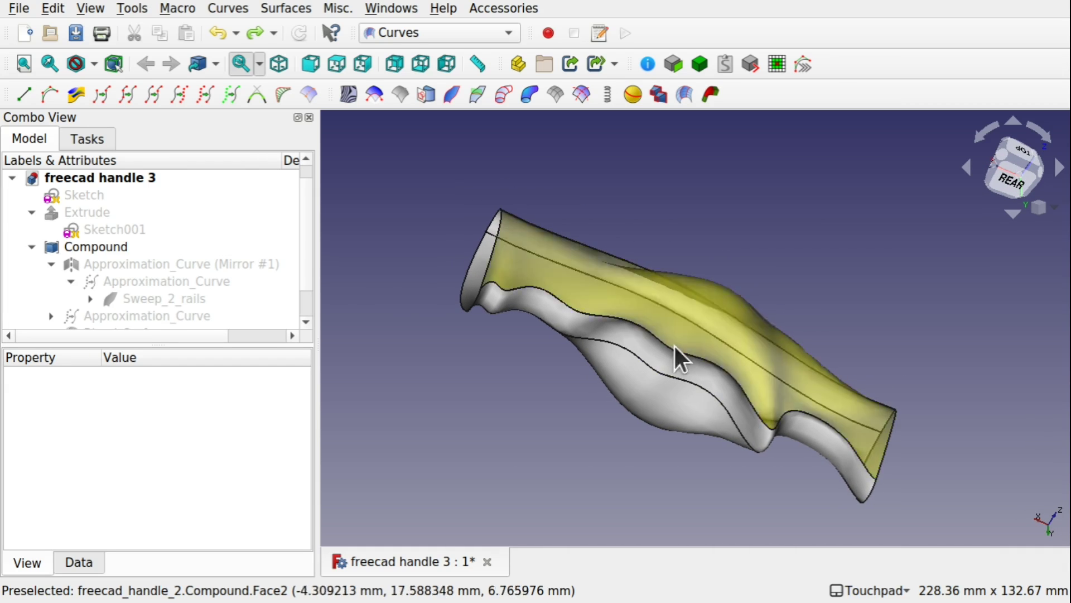
click(199, 264)
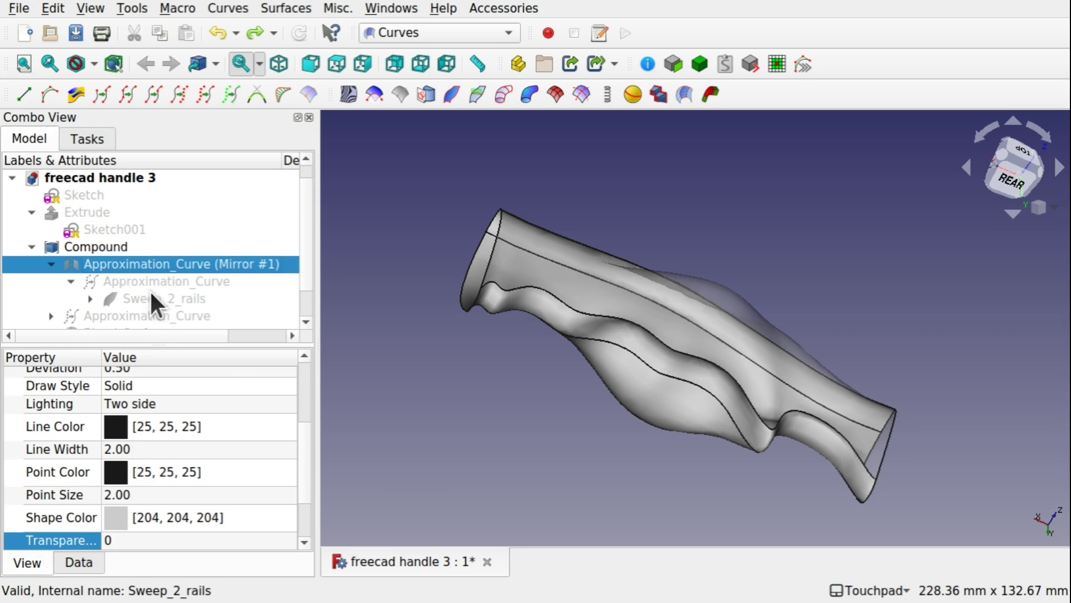
Inspect the display properties of Approximation_Curve under the mirrored copy, and examine the Compound's two side faces
click(163, 277)
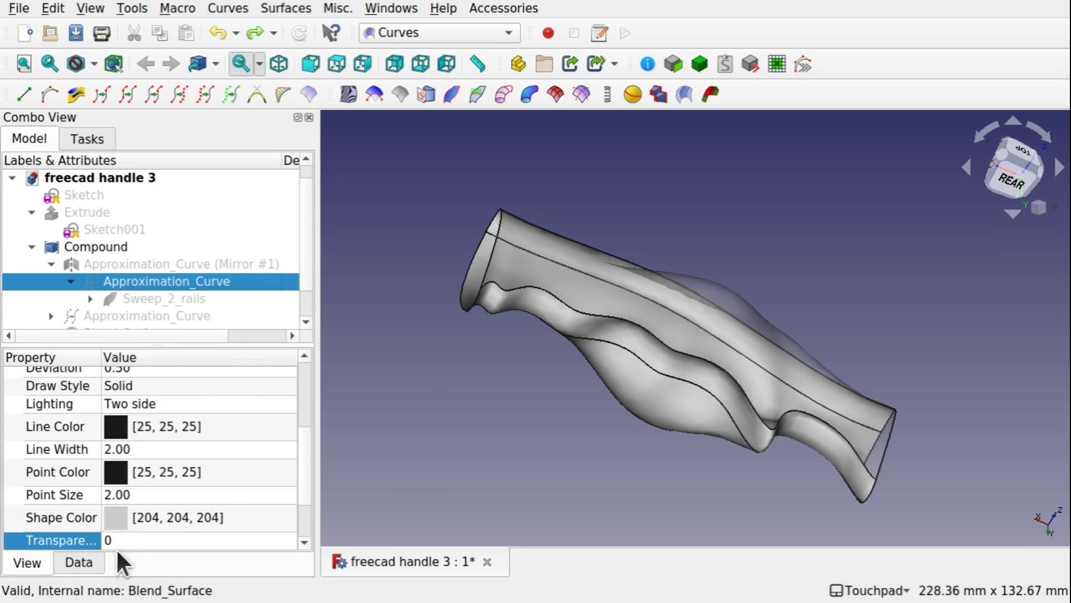
drag(391, 469, 557, 285)
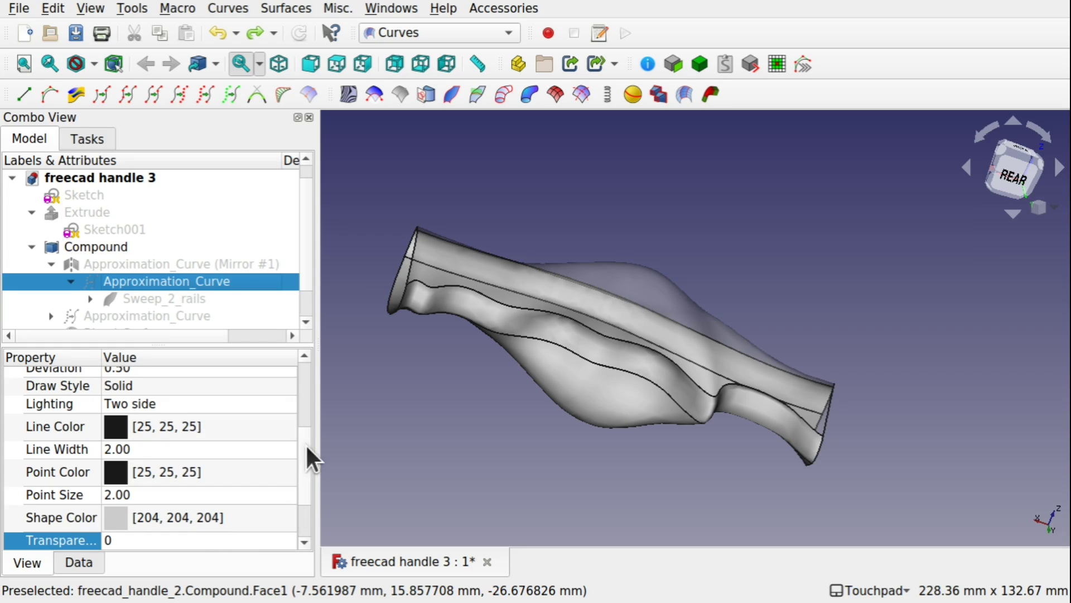
drag(306, 444, 232, 367)
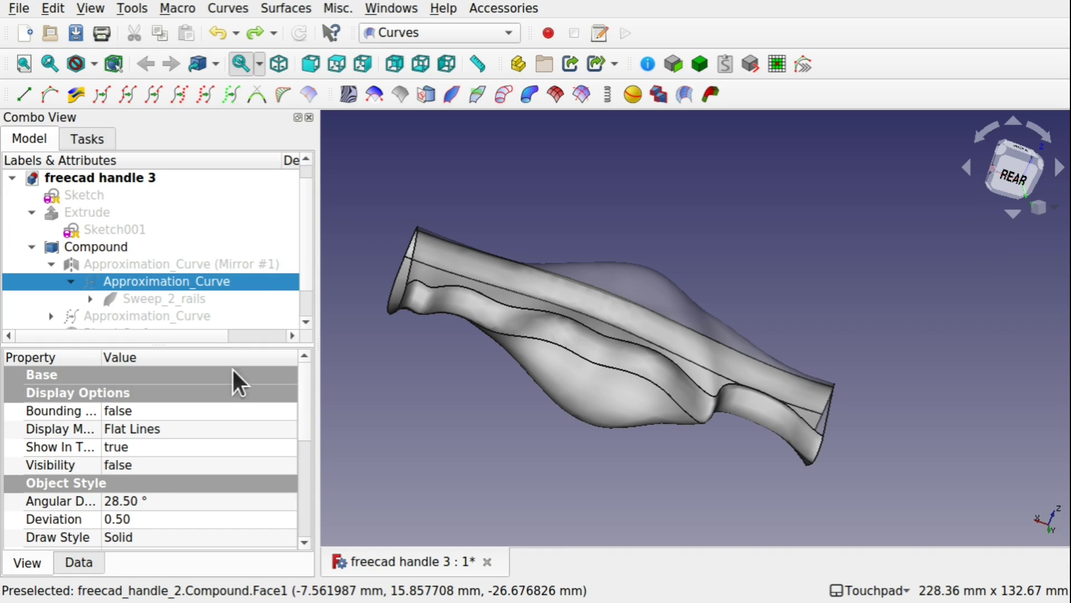
click(112, 248)
click(567, 442)
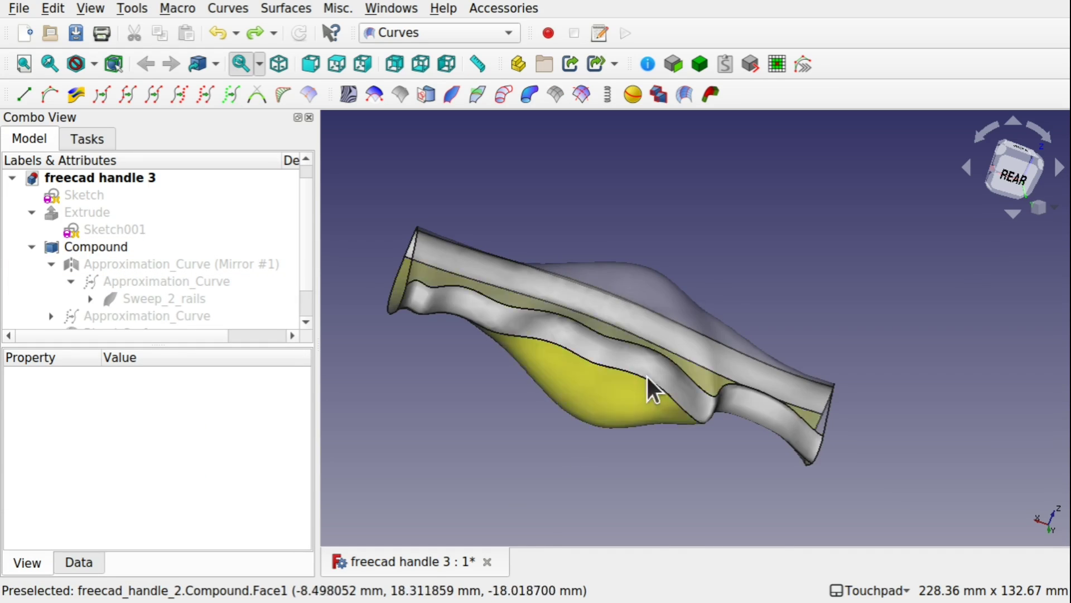
click(664, 310)
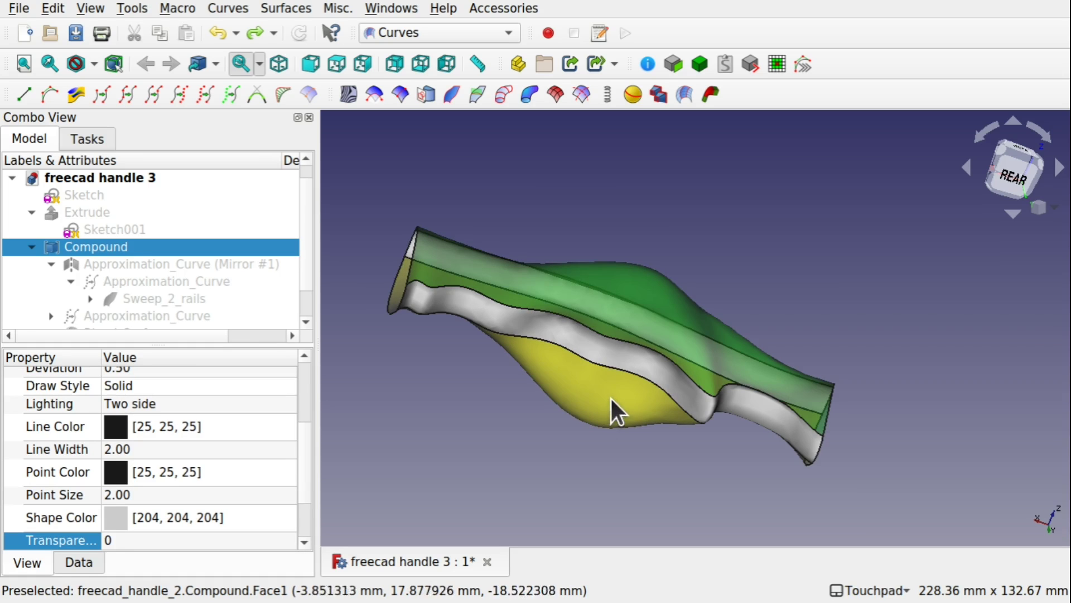
alt+drag(611, 398, 641, 446)
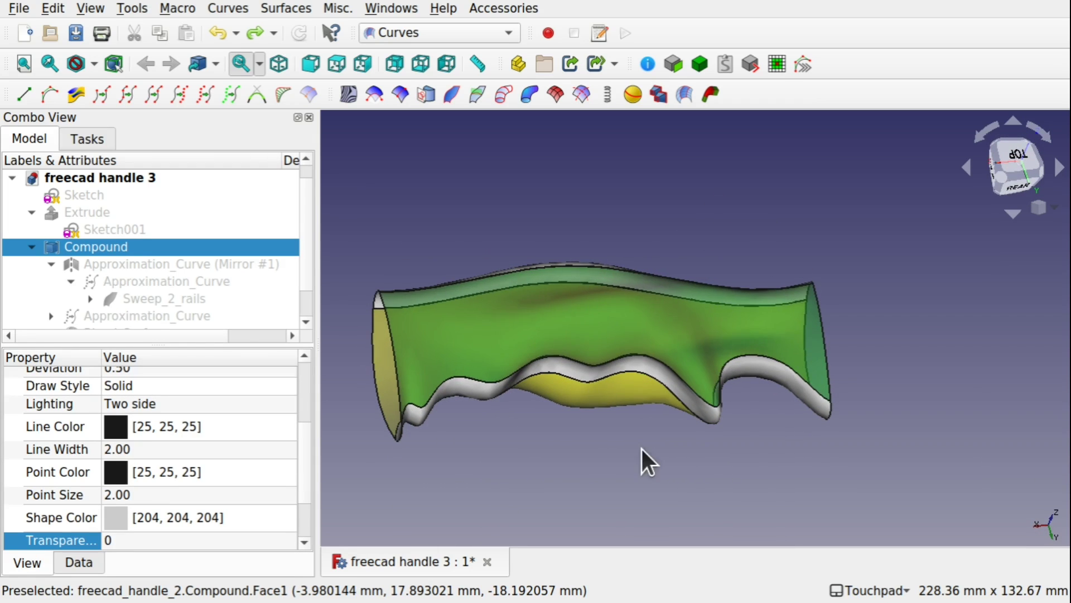
Start setting colors per face on the Compound with the Part workbench, and select its side face, Face2
click(410, 35)
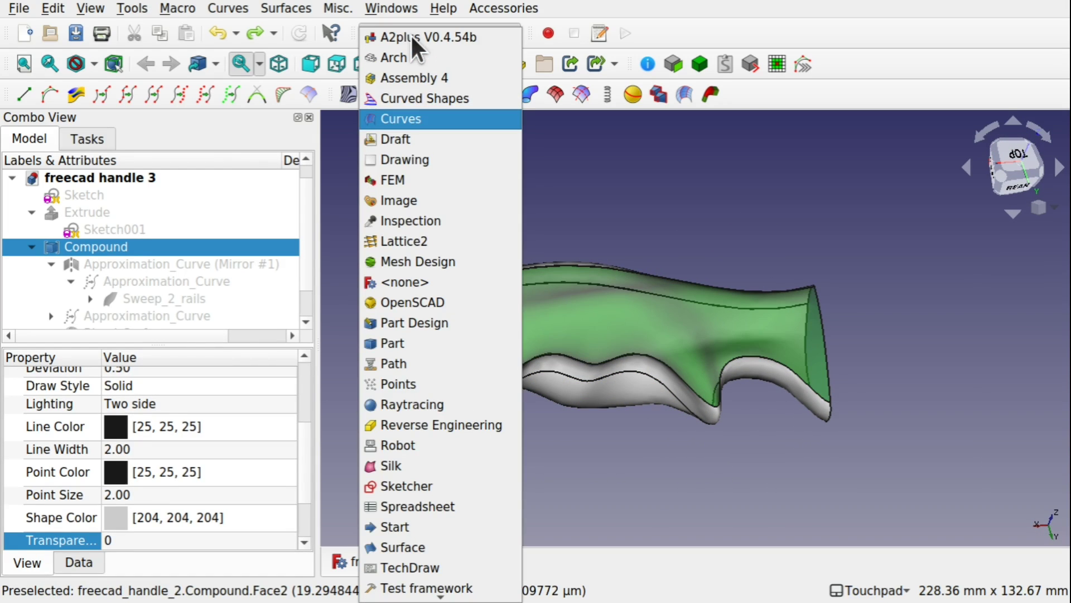
click(440, 344)
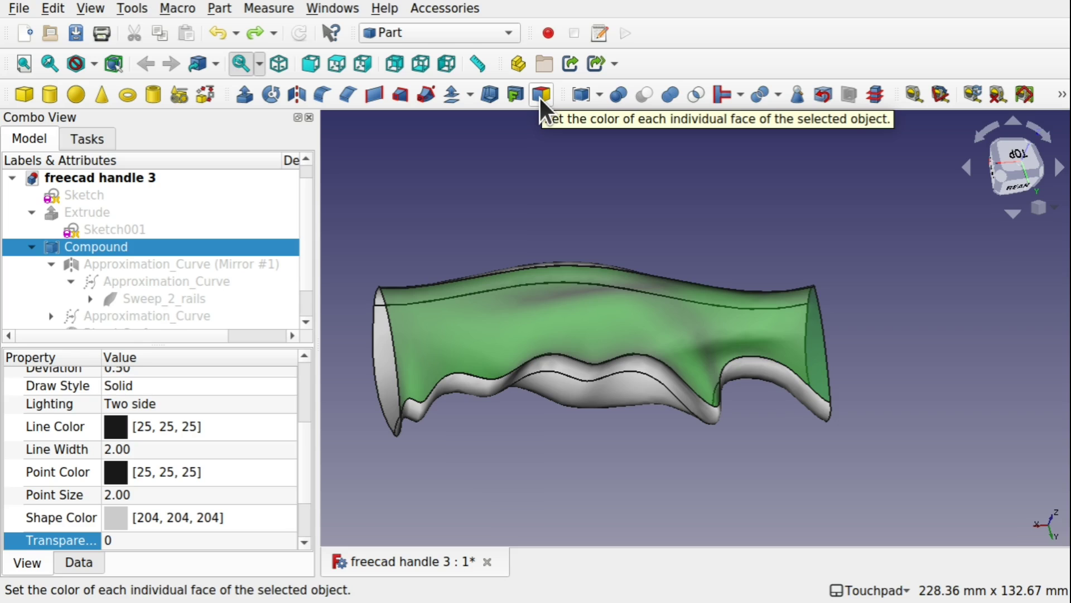
click(438, 237)
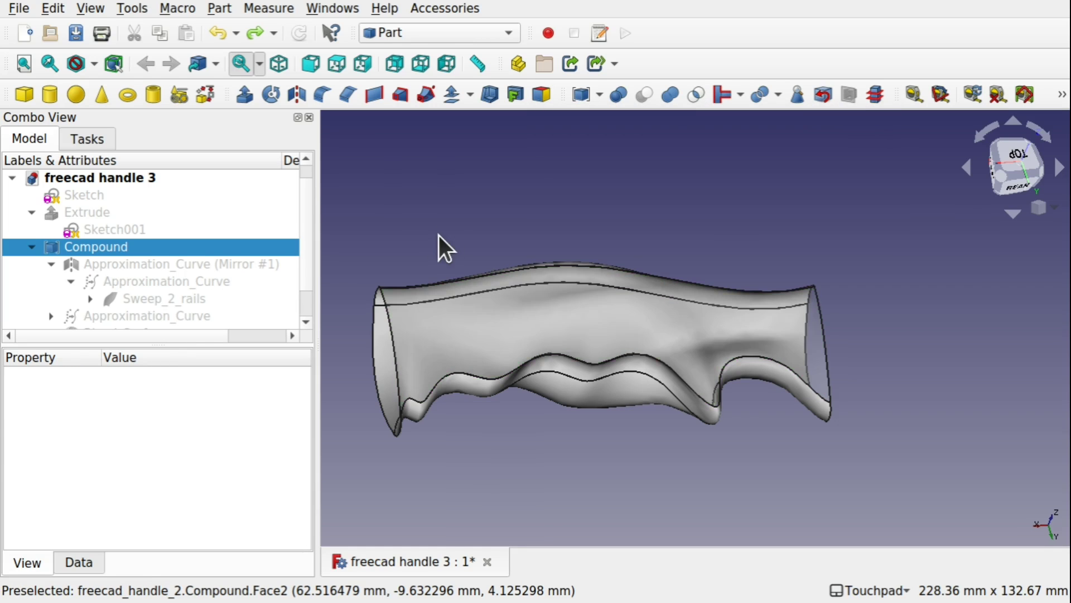
click(525, 321)
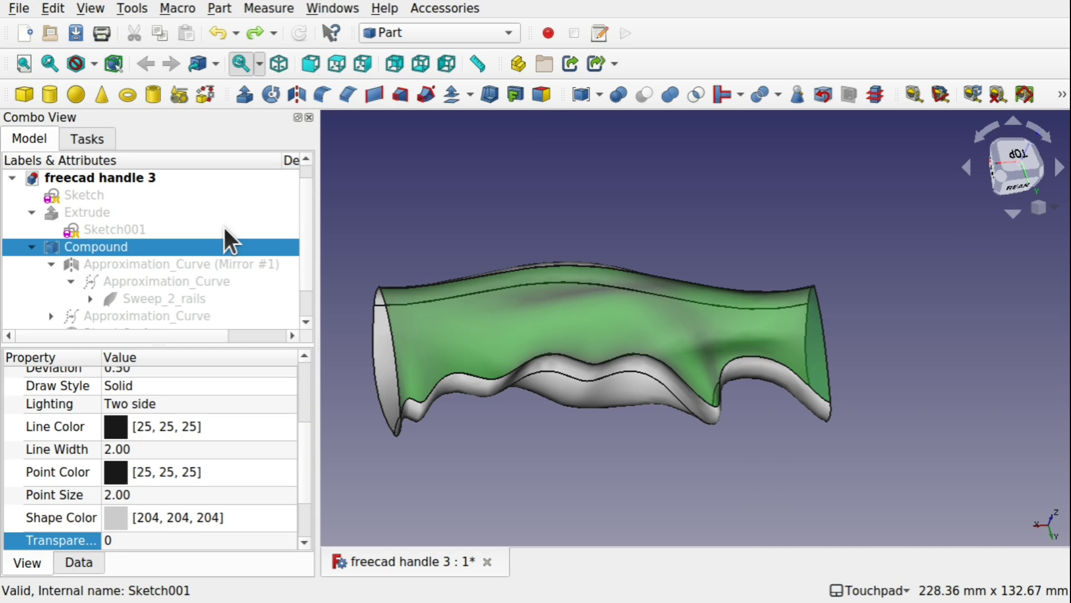
click(541, 96)
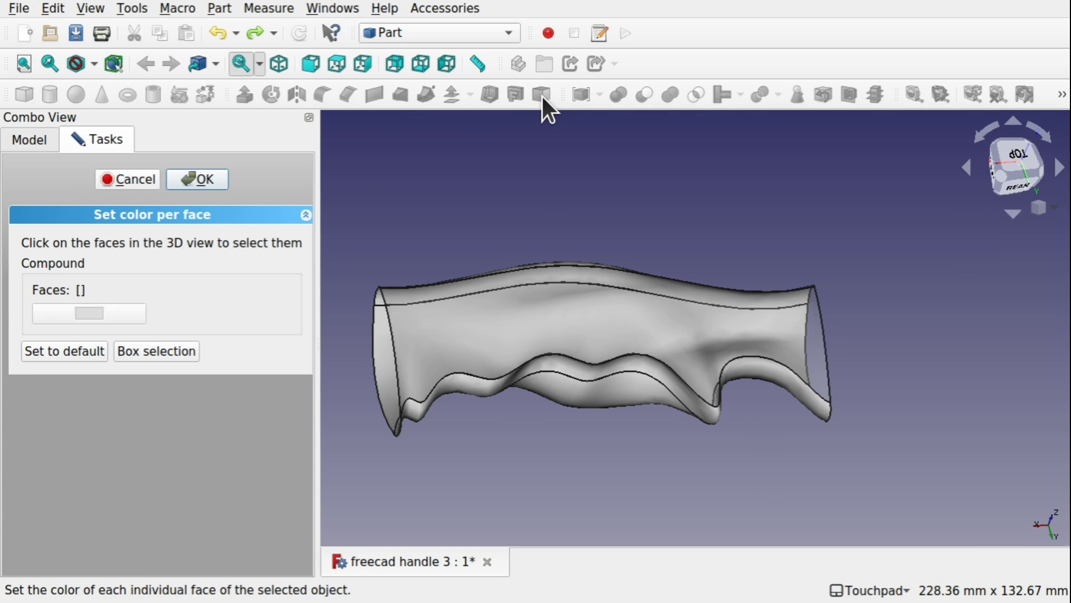
alt+drag(460, 200, 595, 346)
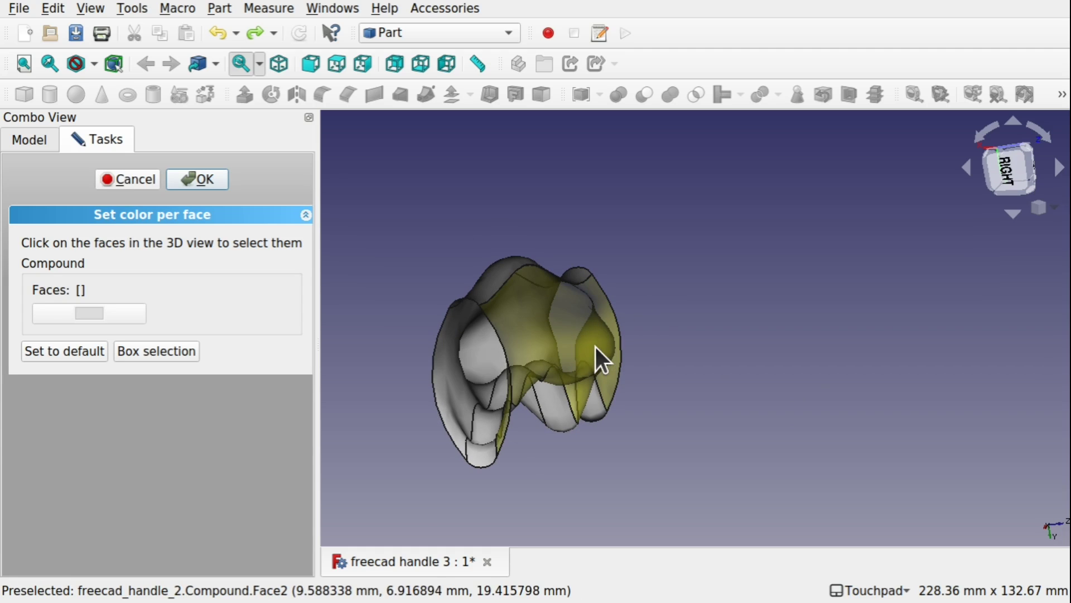
click(595, 347)
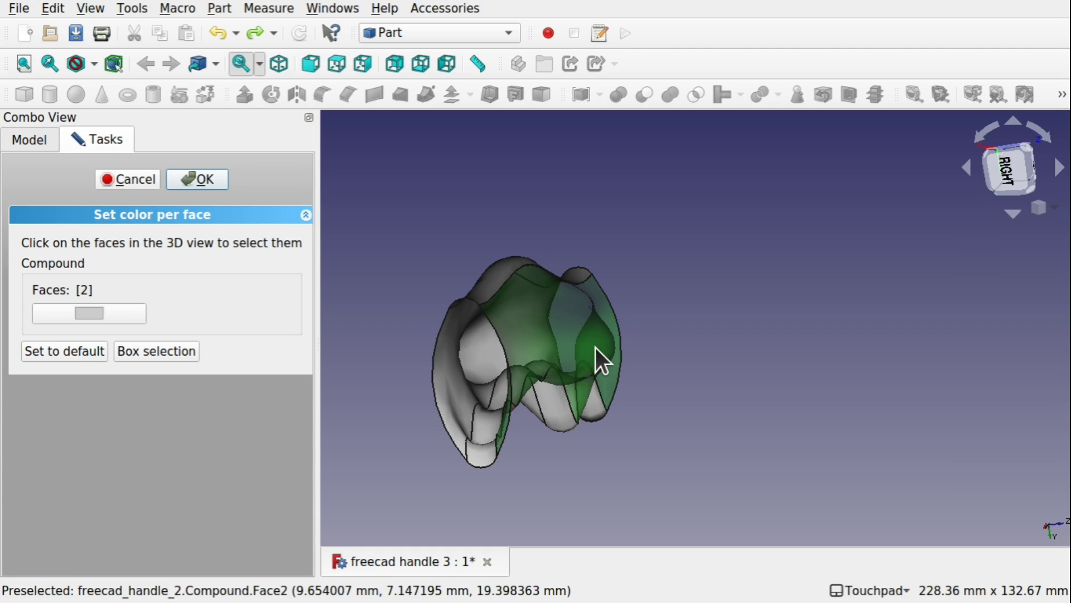
click(92, 313)
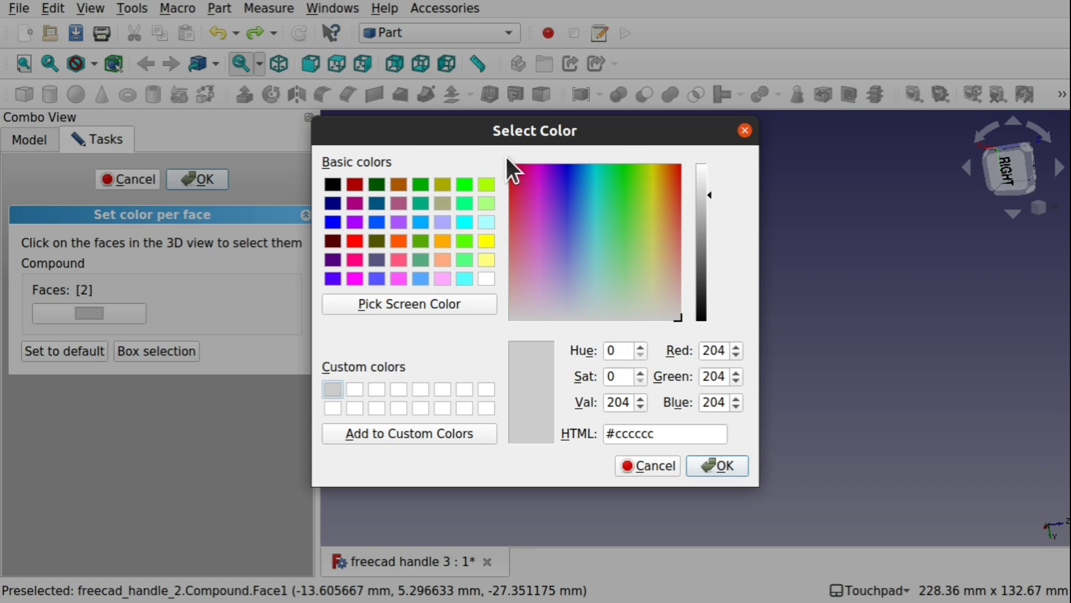
click(424, 300)
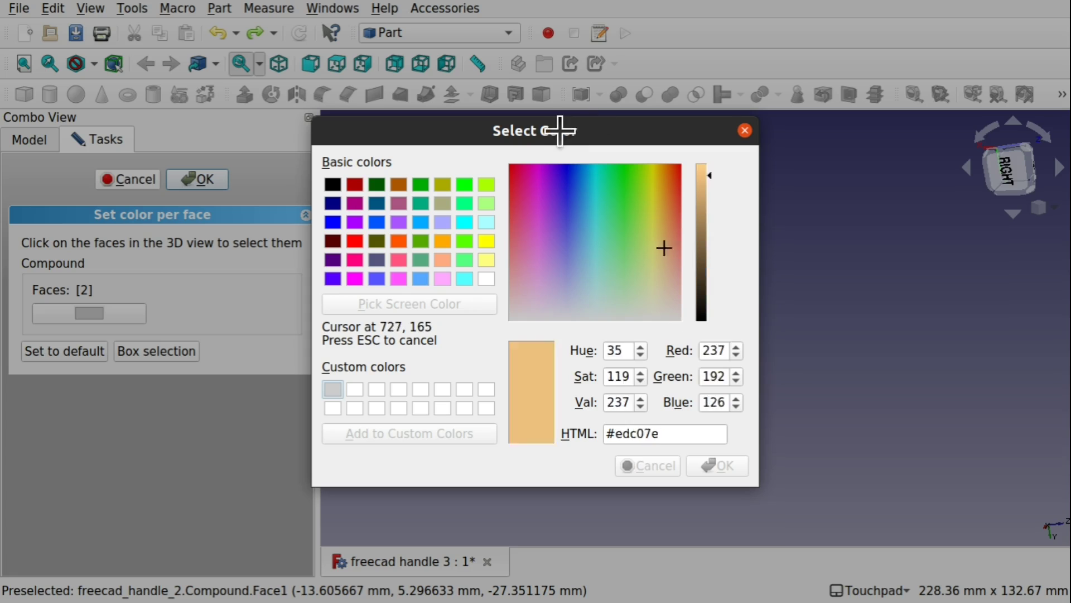
key(Escape)
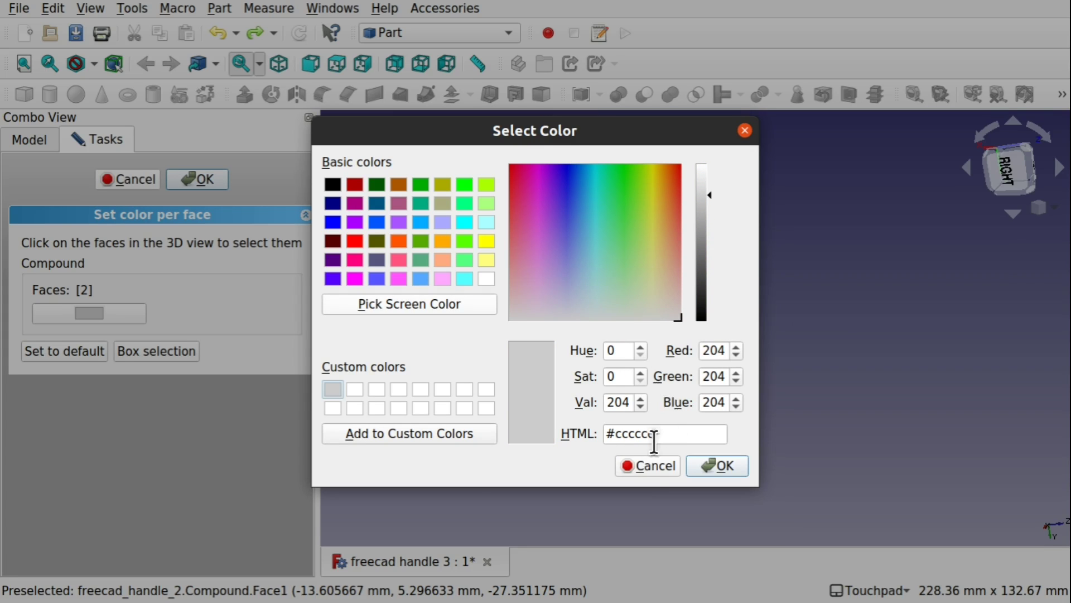
click(646, 464)
Sample gray tones from the model for the selected side face, settle on the custom gray #cccccc, and clear the selection
shift+drag(563, 419, 906, 425)
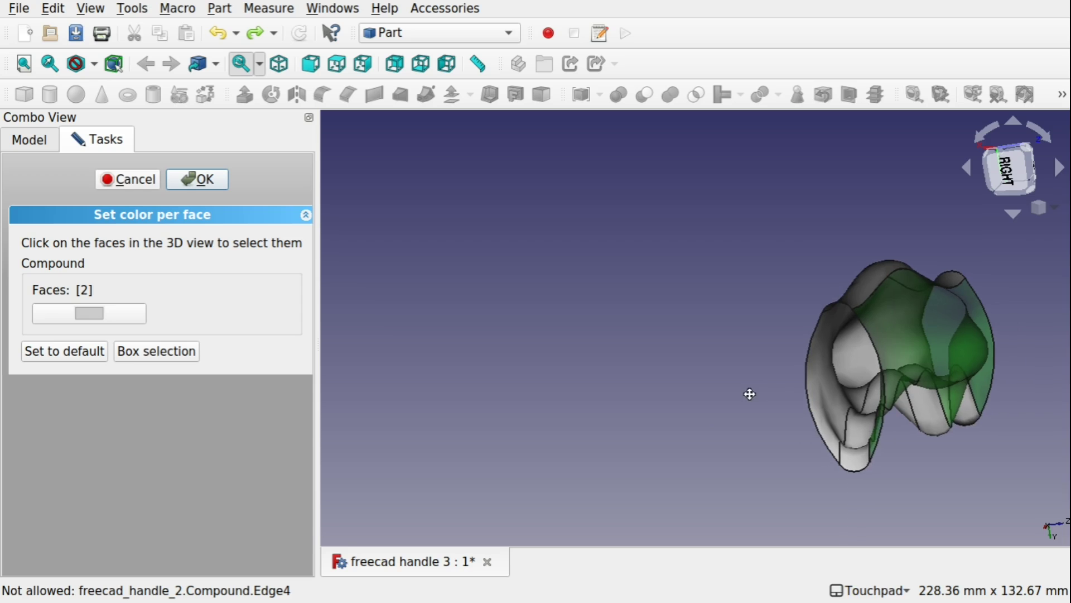
click(94, 313)
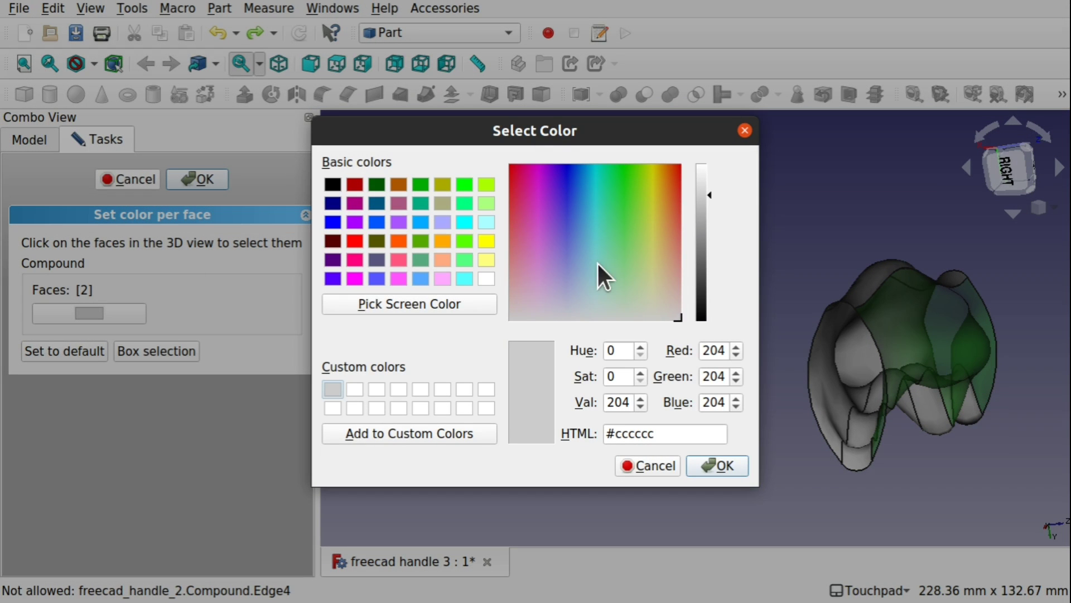
click(423, 304)
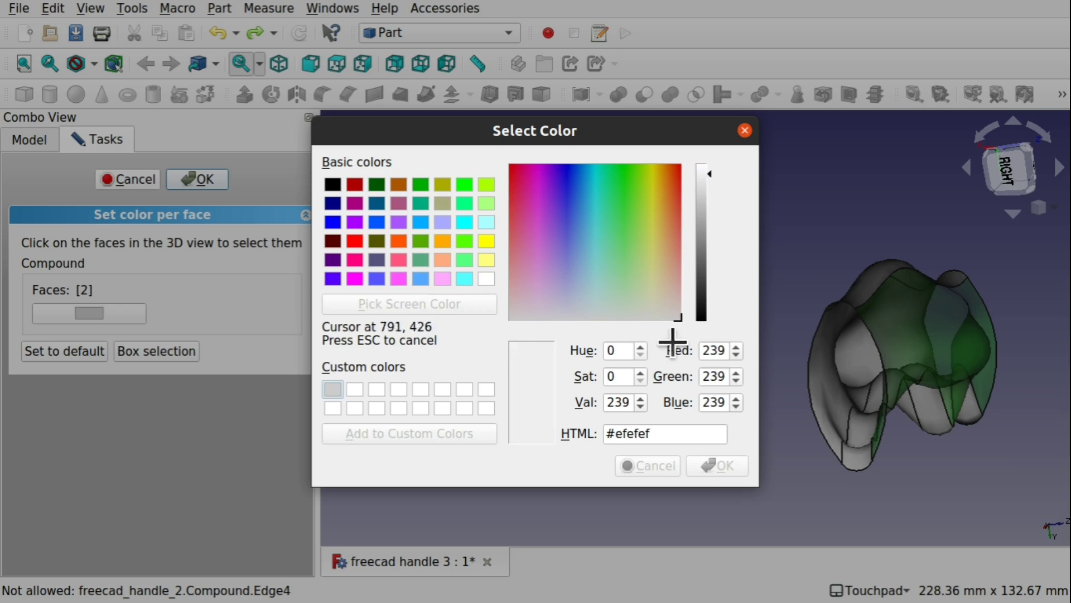
click(826, 394)
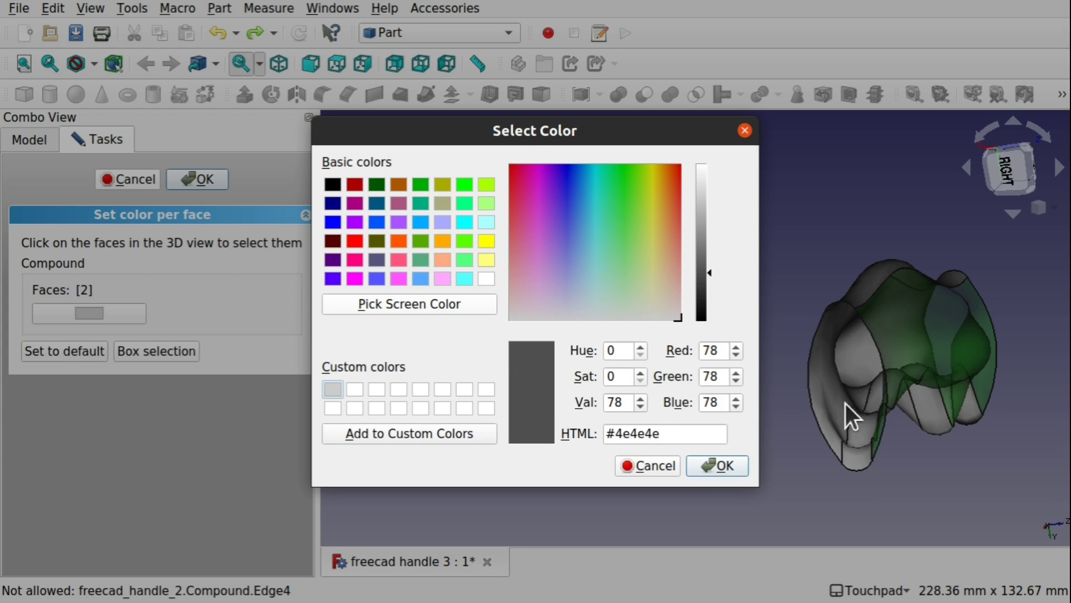
click(393, 304)
click(864, 432)
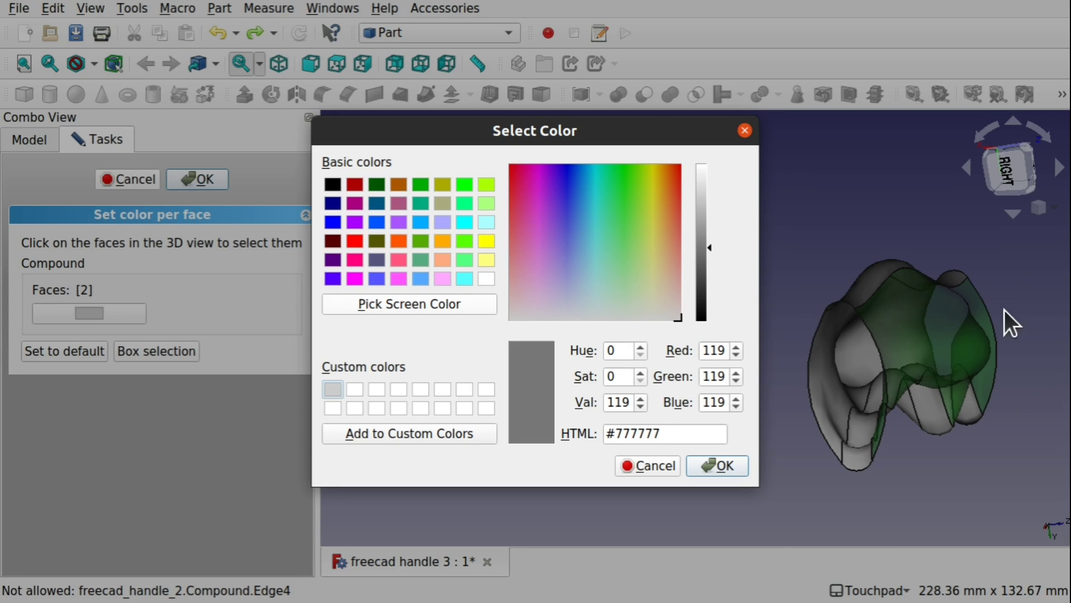
click(334, 389)
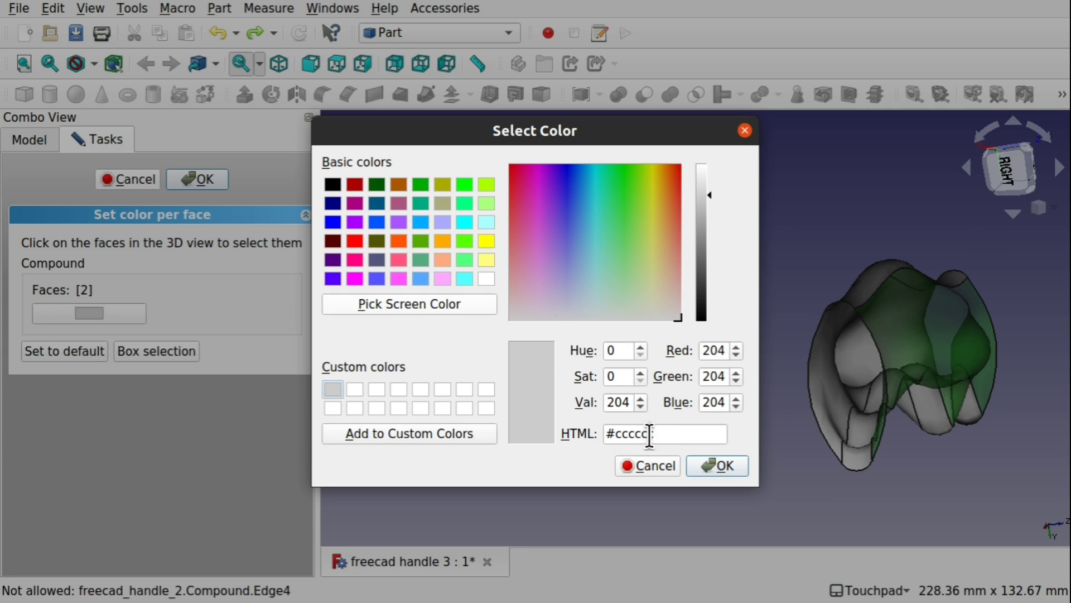
click(718, 465)
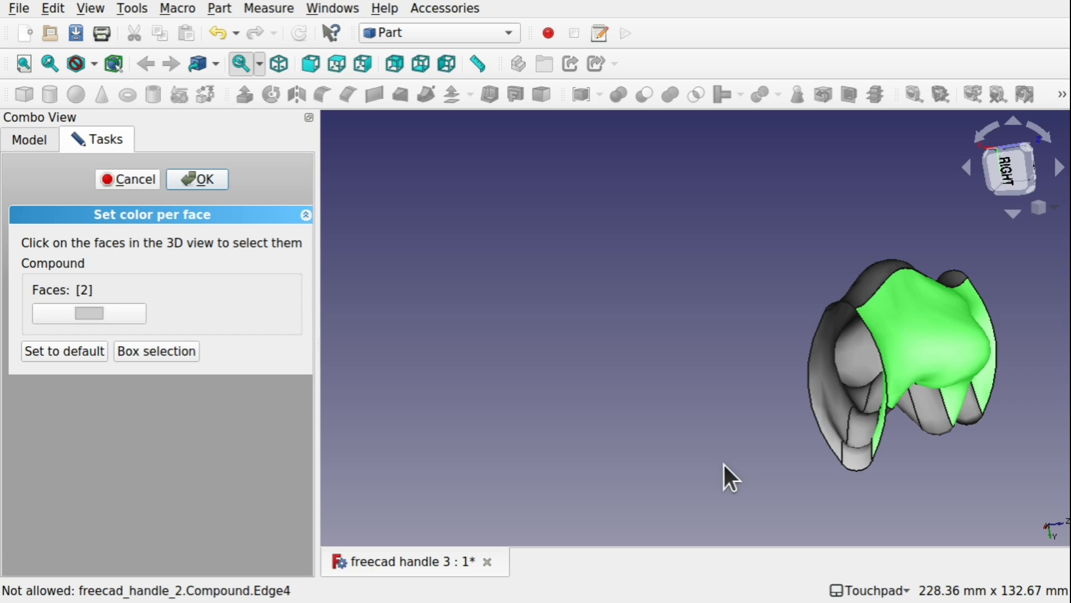
click(730, 474)
Color the opposite side face of the Compound, Face1, magenta #ff00ff and clear the selection
alt+drag(1003, 384, 791, 348)
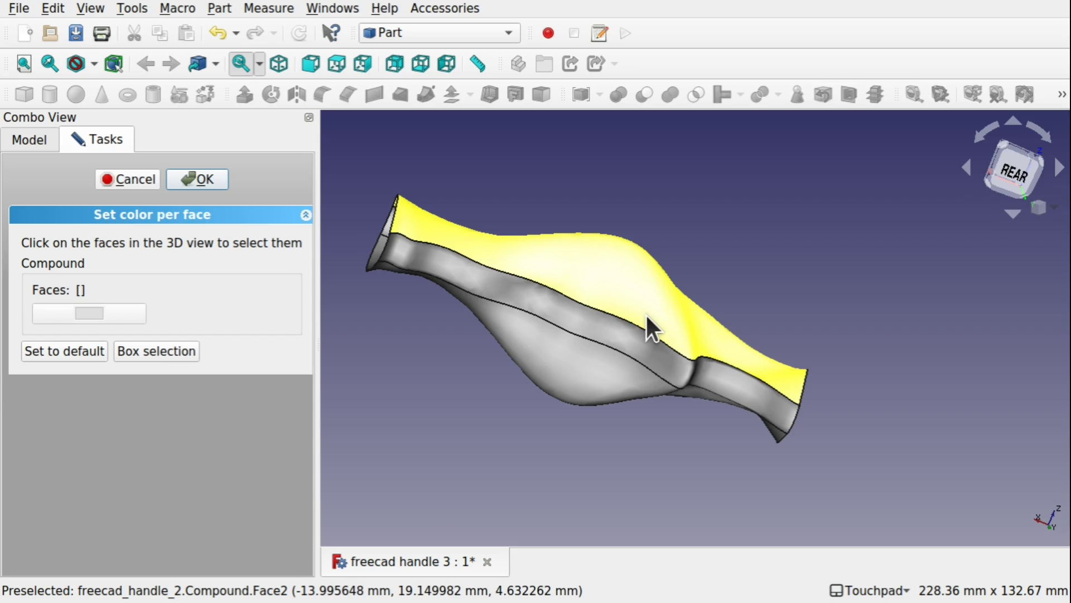
click(578, 389)
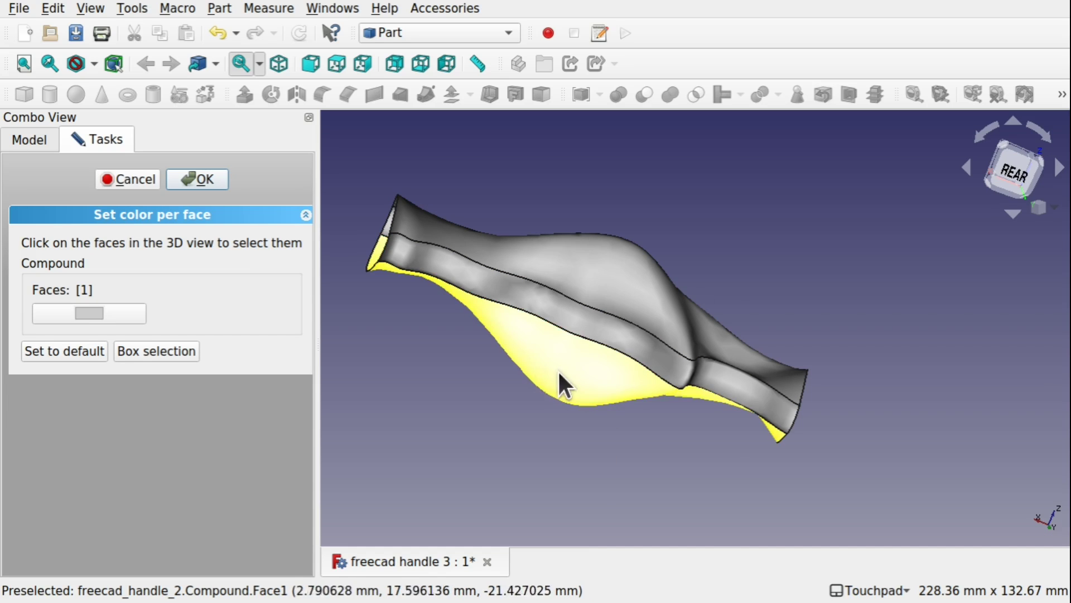
click(90, 313)
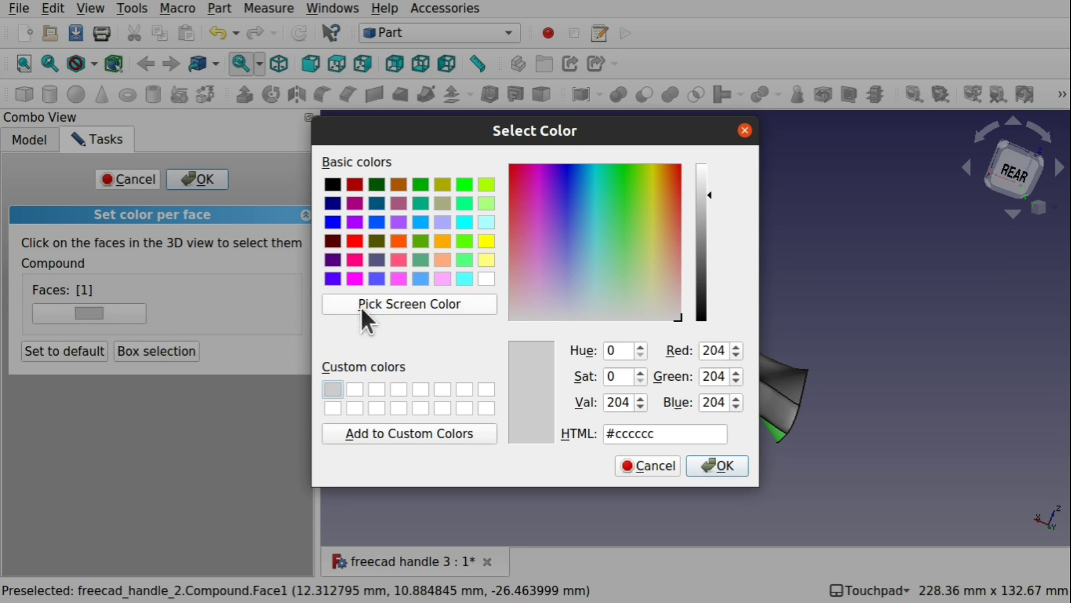
click(355, 278)
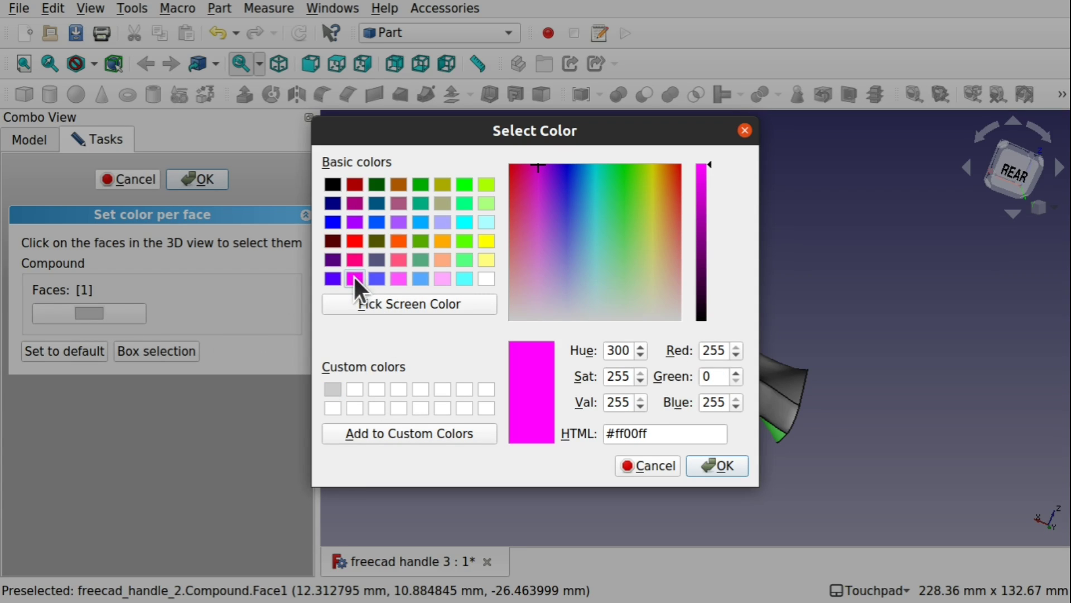
click(715, 465)
click(613, 456)
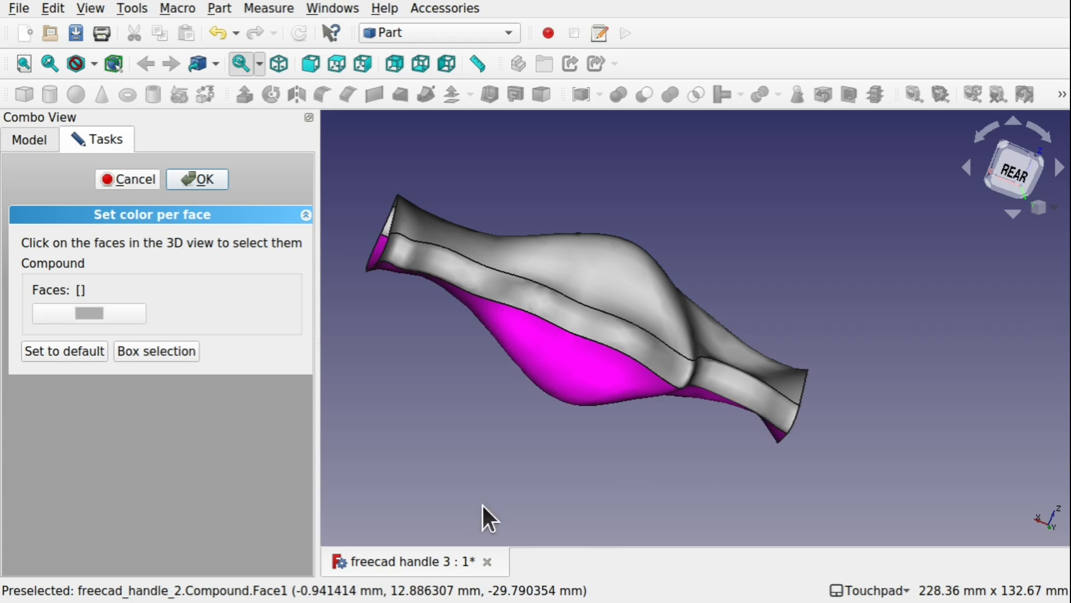
click(544, 363)
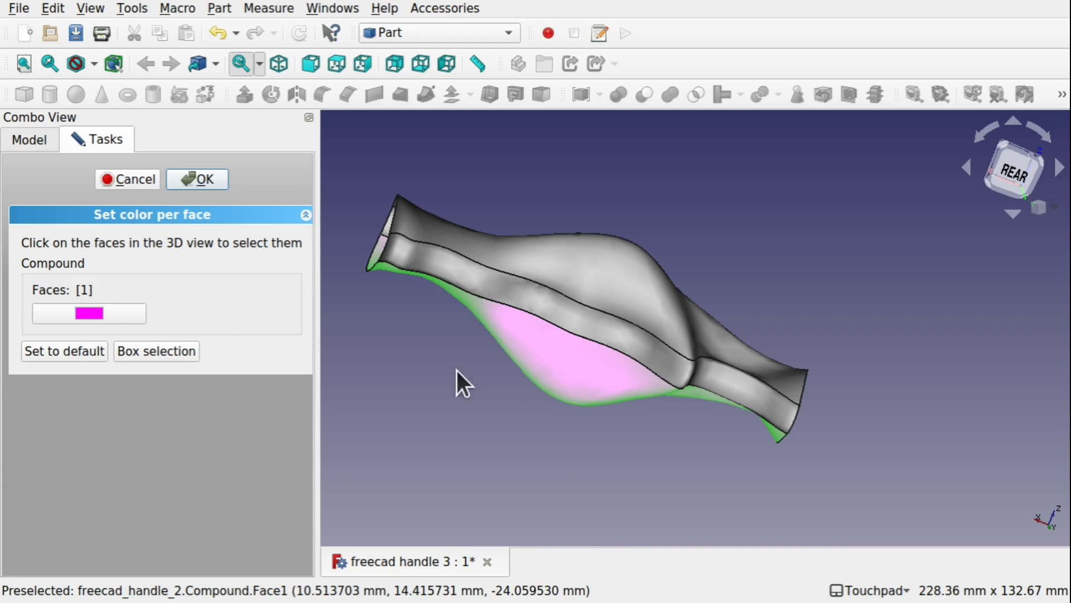
click(105, 314)
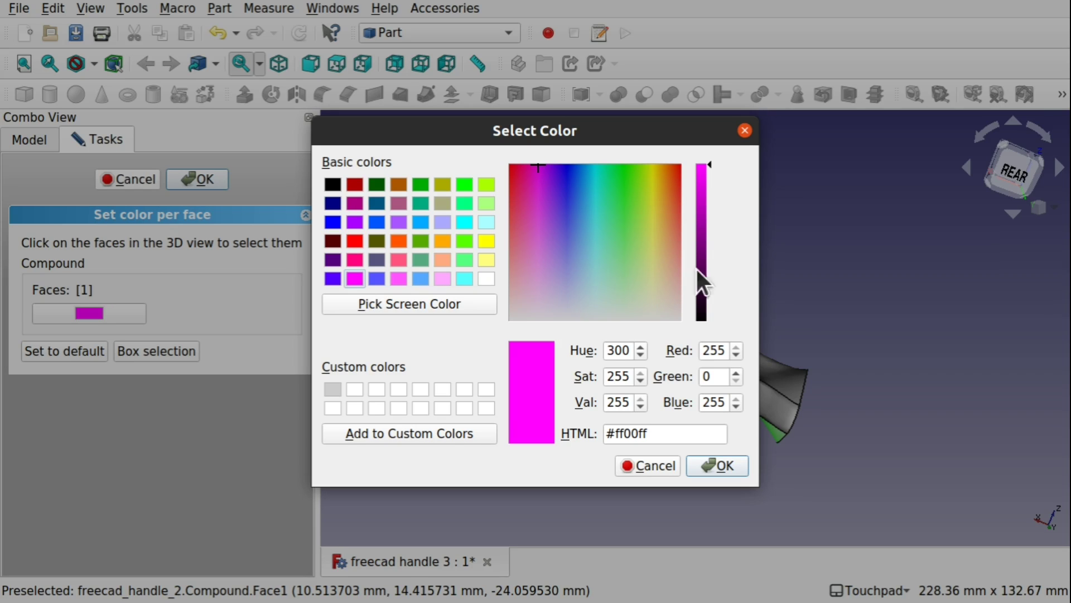
click(651, 467)
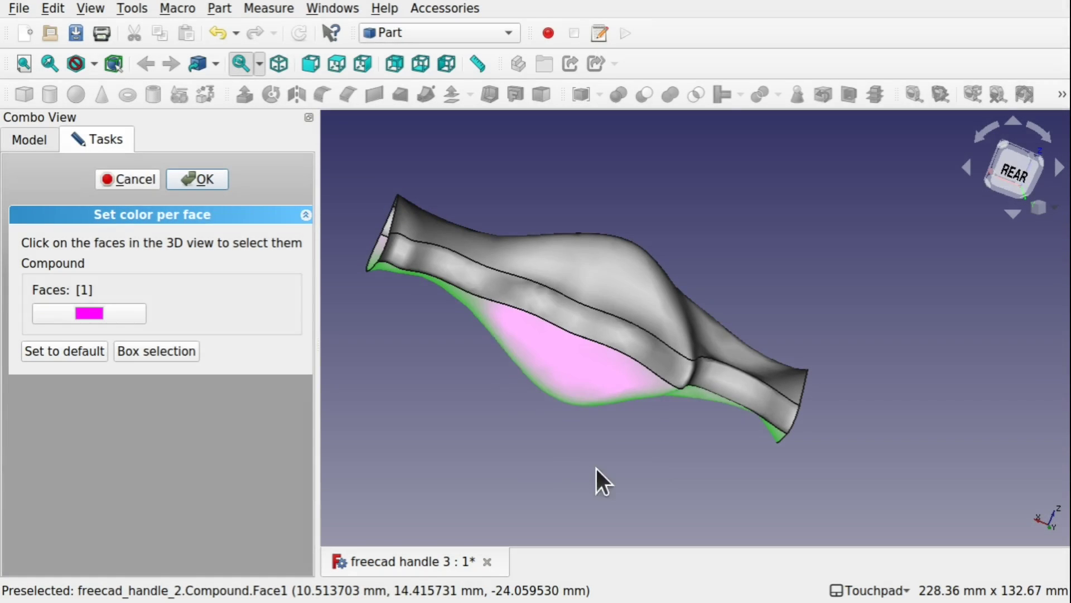
click(598, 319)
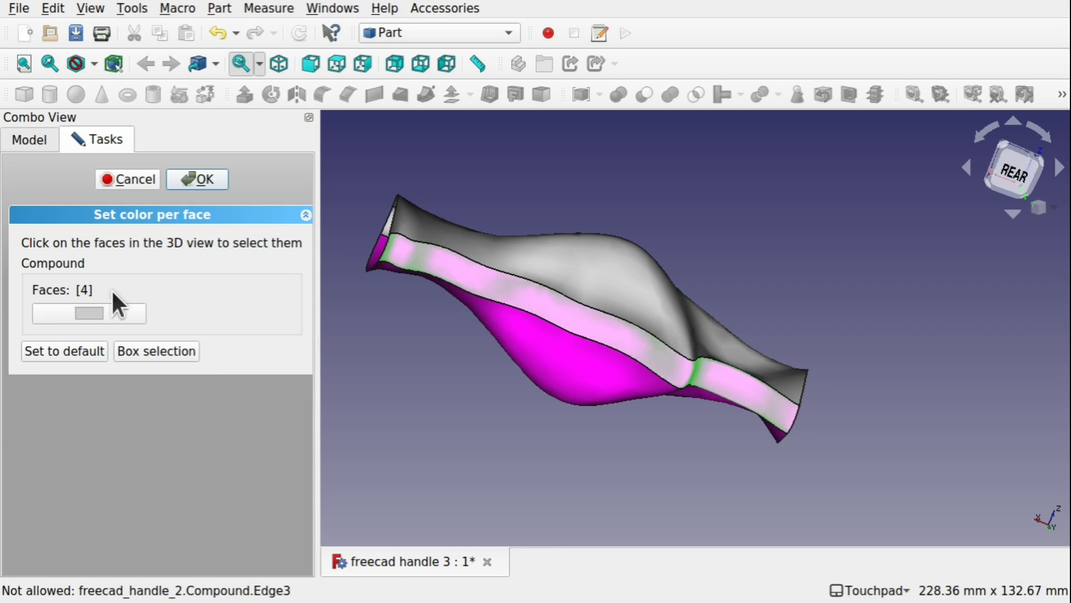
click(93, 313)
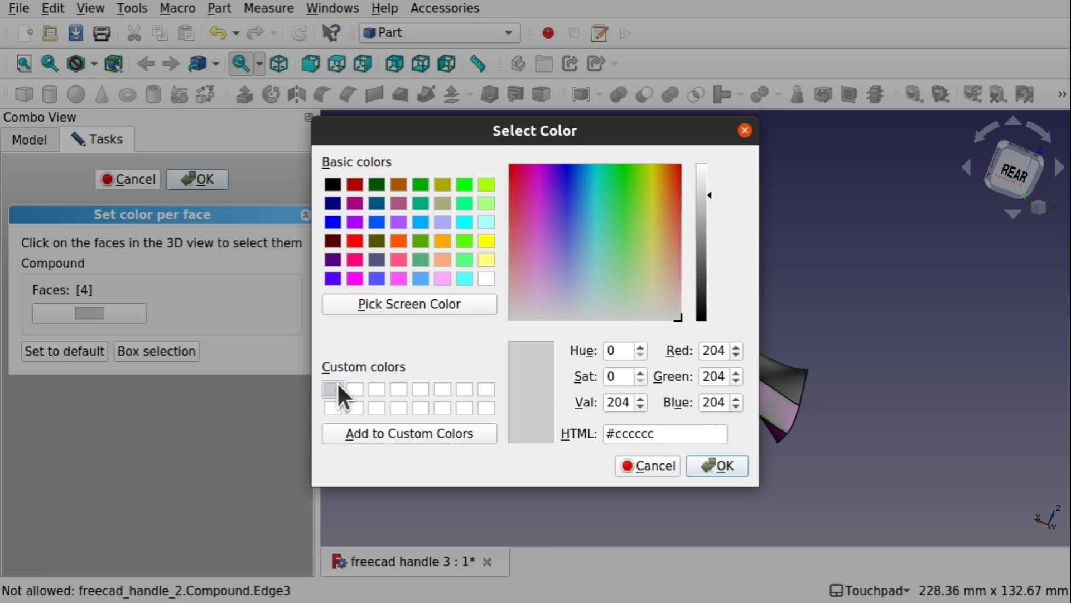
click(667, 470)
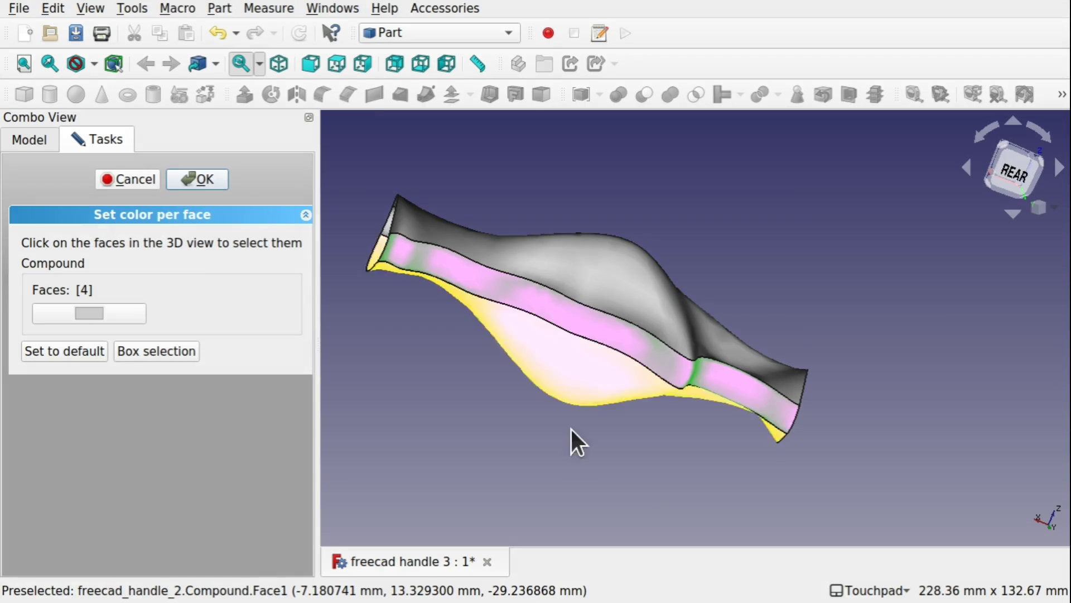
Recolor the Compound's magenta side face, Face1, with the custom gray #cccccc and finish the per-face coloring
click(554, 404)
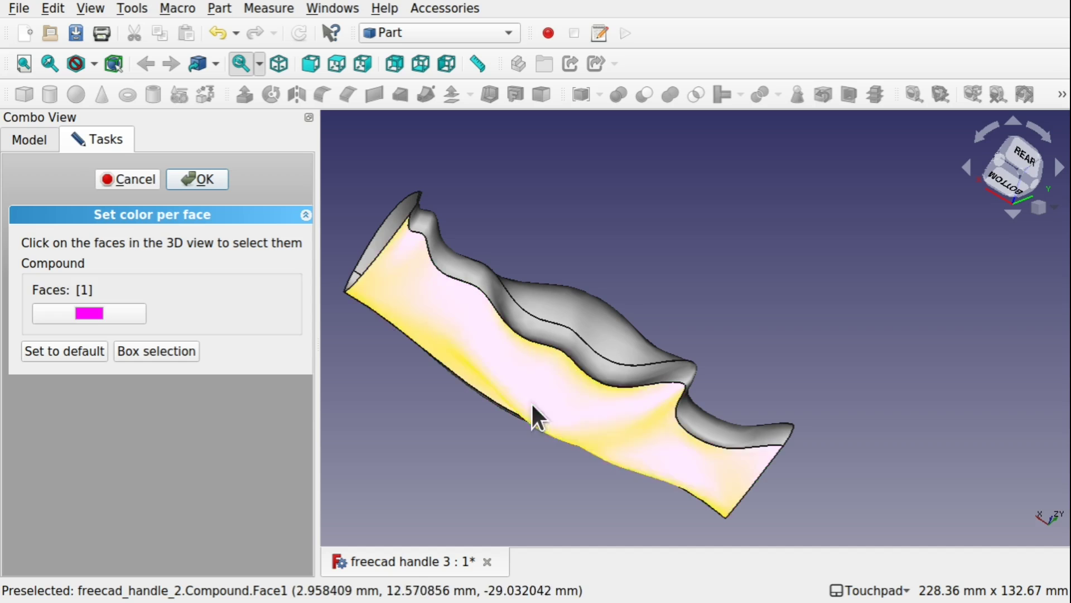
click(89, 314)
click(330, 386)
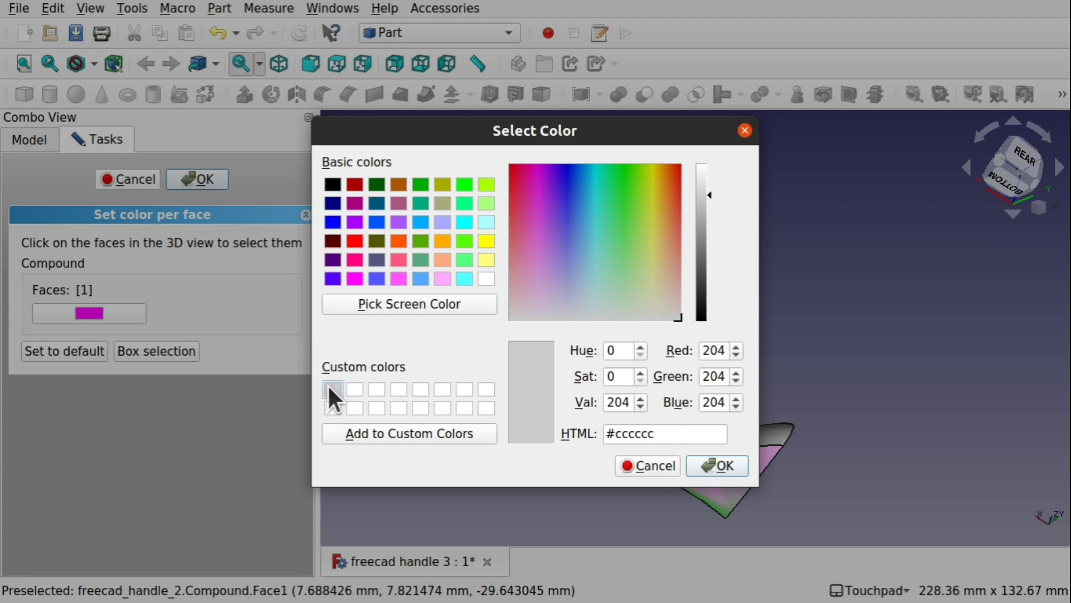
click(717, 465)
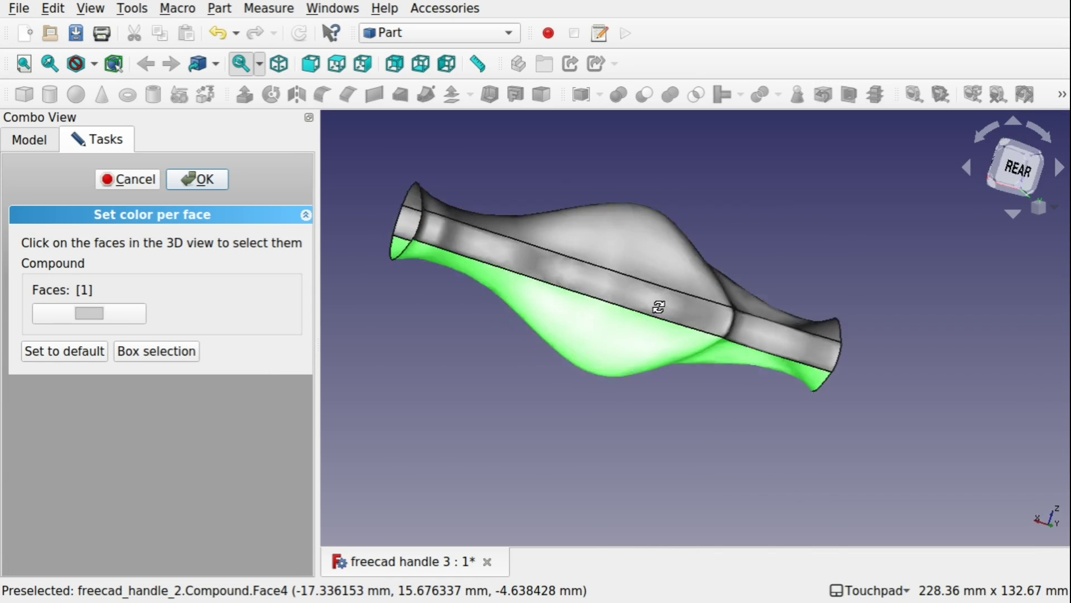
click(199, 180)
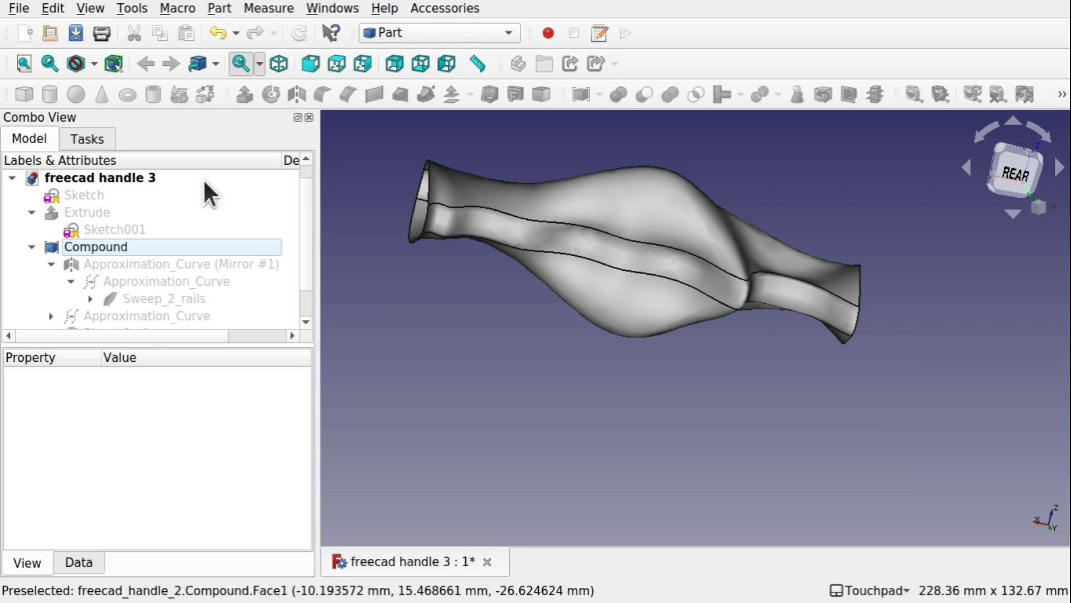
Set the whole Compound's shape color to yellow #ffff00, clear the selection and view the handle from another angle
click(109, 246)
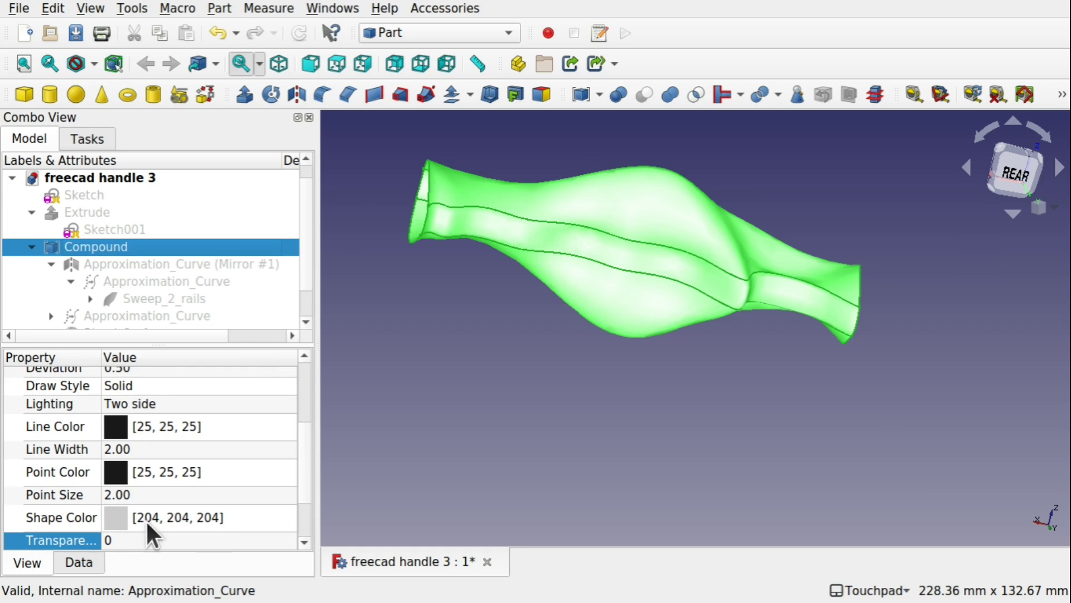
click(279, 518)
click(212, 517)
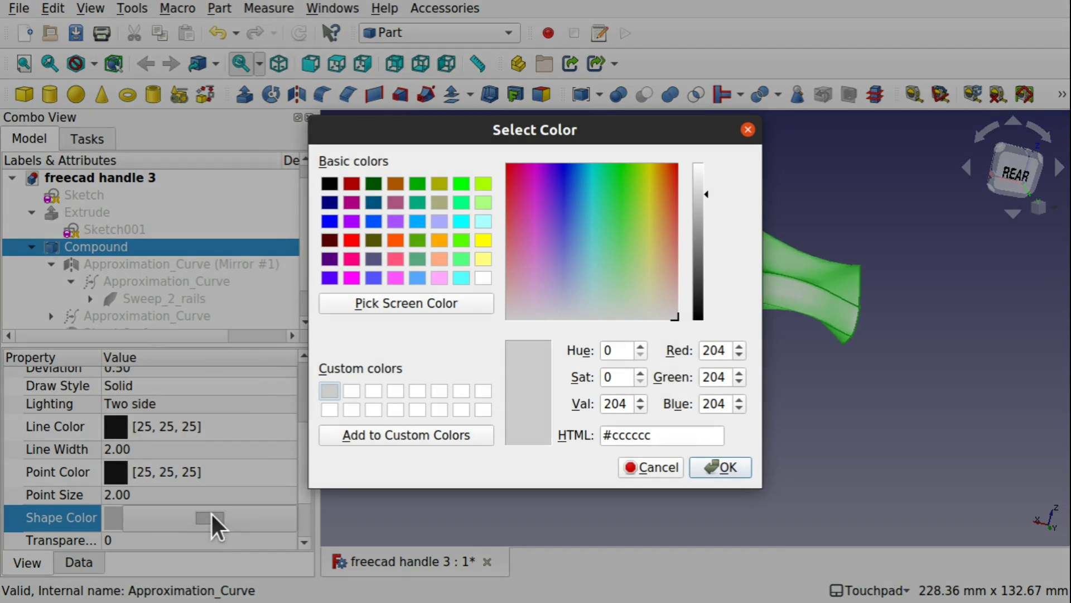
click(477, 237)
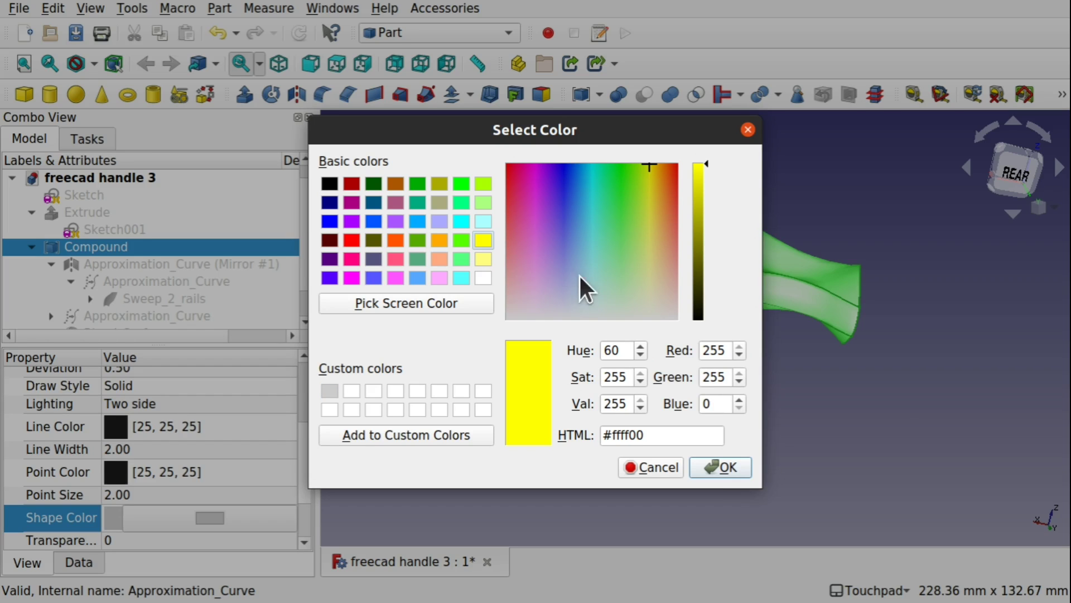
click(711, 467)
click(702, 402)
alt+drag(759, 281, 575, 318)
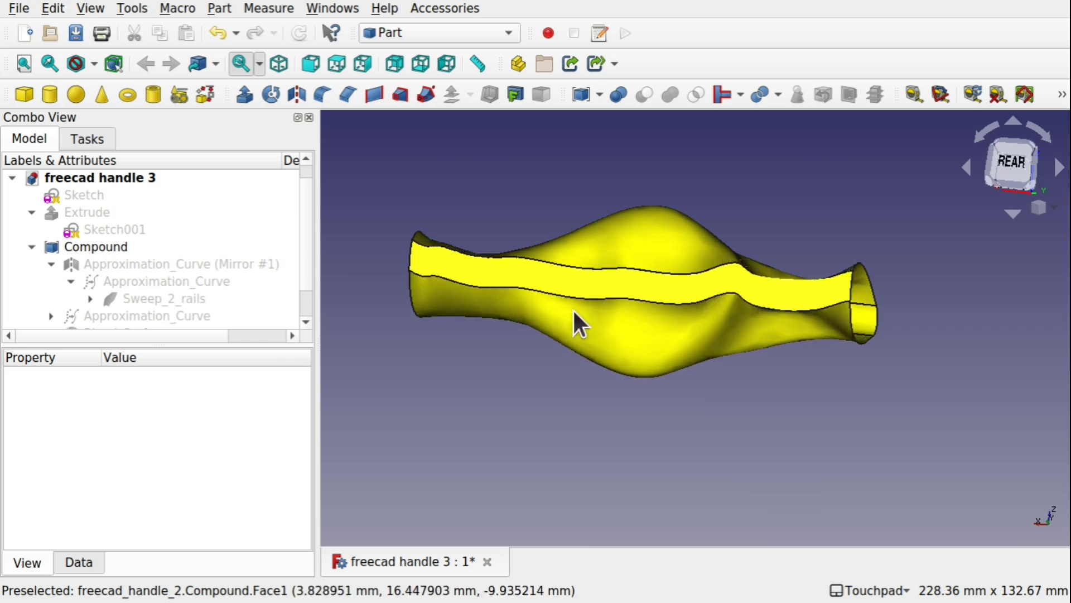